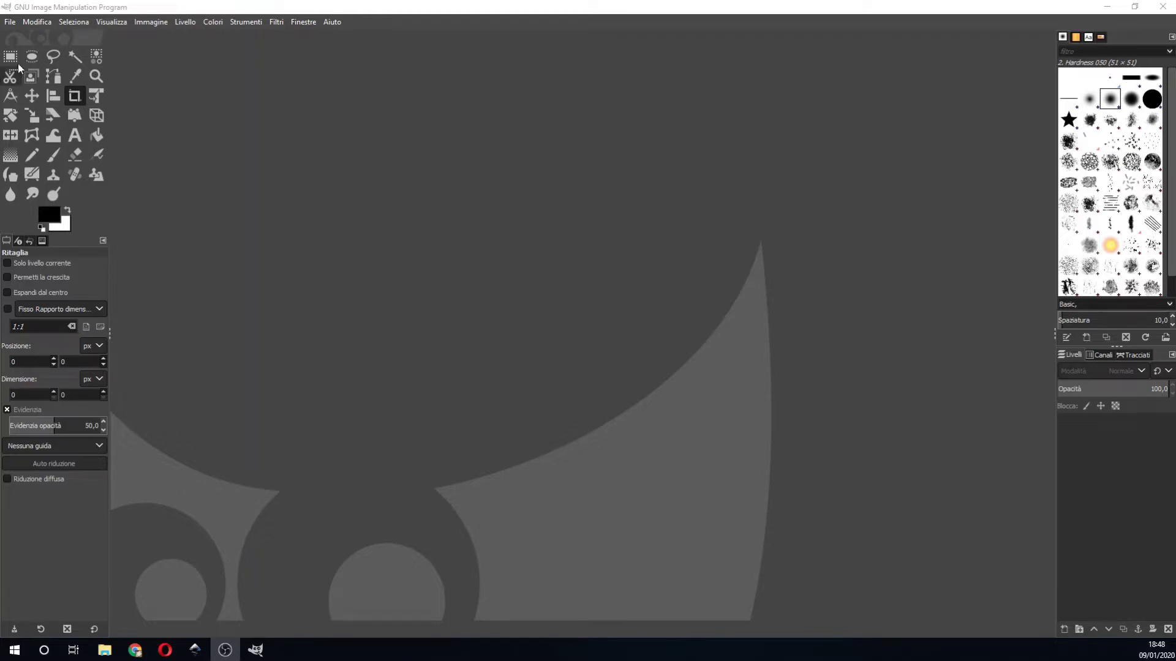
- Open the DIY 4040 LOGO VER-2 jpg image in GIMP
{"action": "left_click", "coordinate": [10, 22]}
{"action": "left_click", "coordinate": [27, 67]}
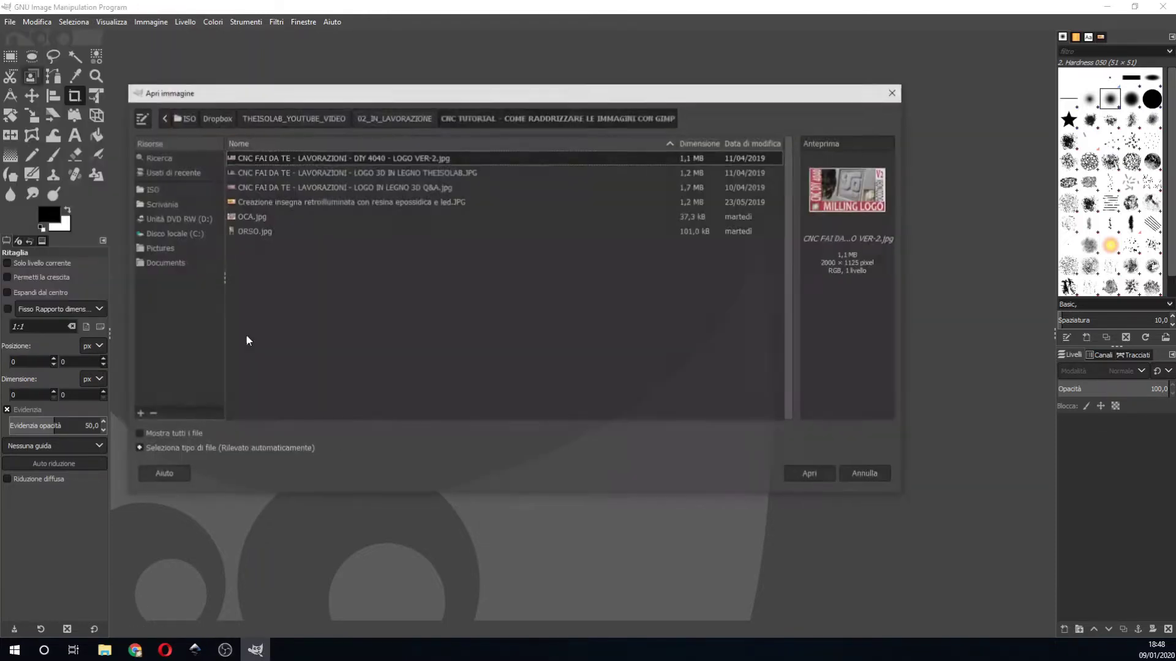
{"action": "double_click", "coordinate": [531, 187]}
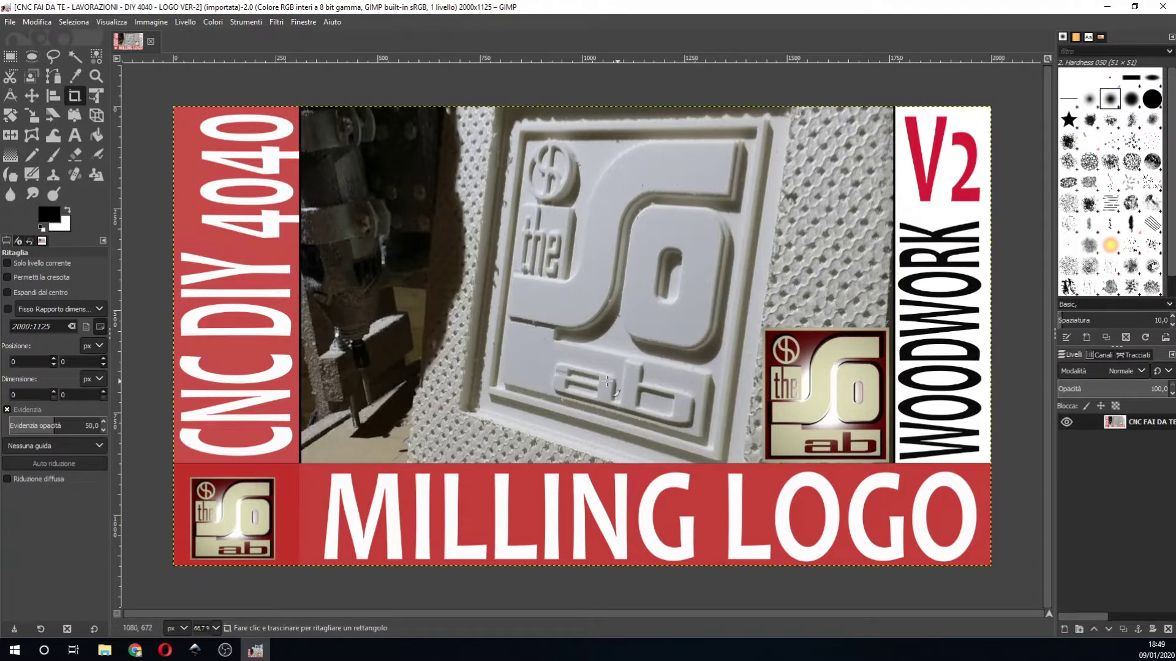
- Select the Perspective tool with the Corrective transform direction
{"action": "left_click", "coordinate": [95, 115]}
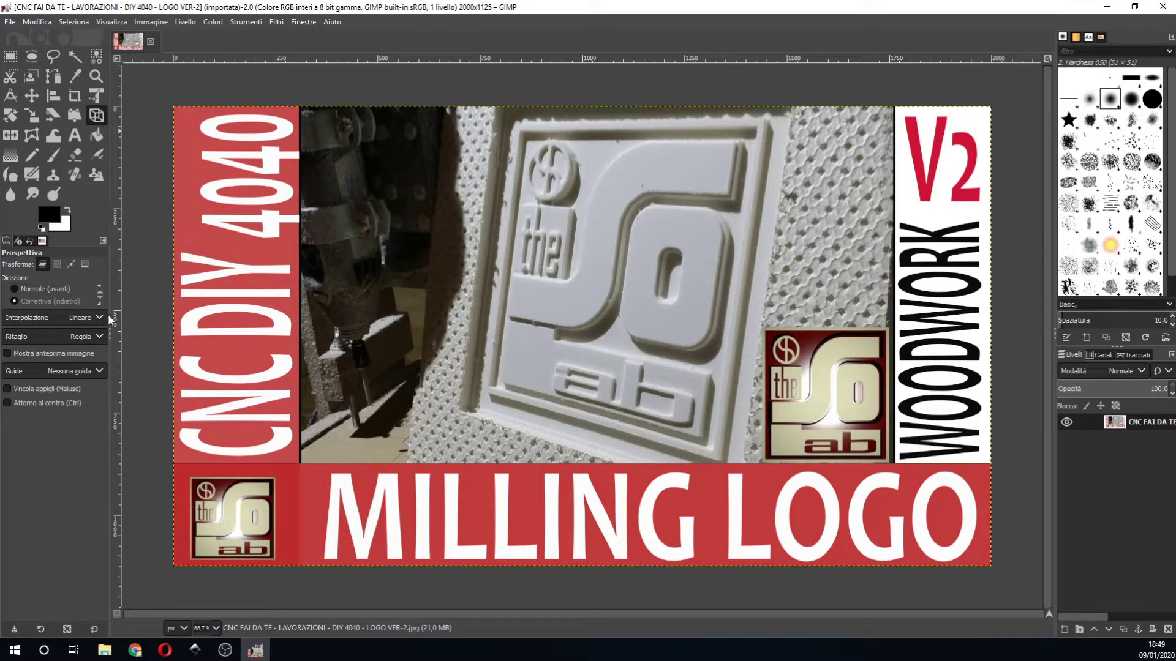
{"action": "left_click_drag", "start_coordinate": [111, 318], "coordinate": [155, 316]}
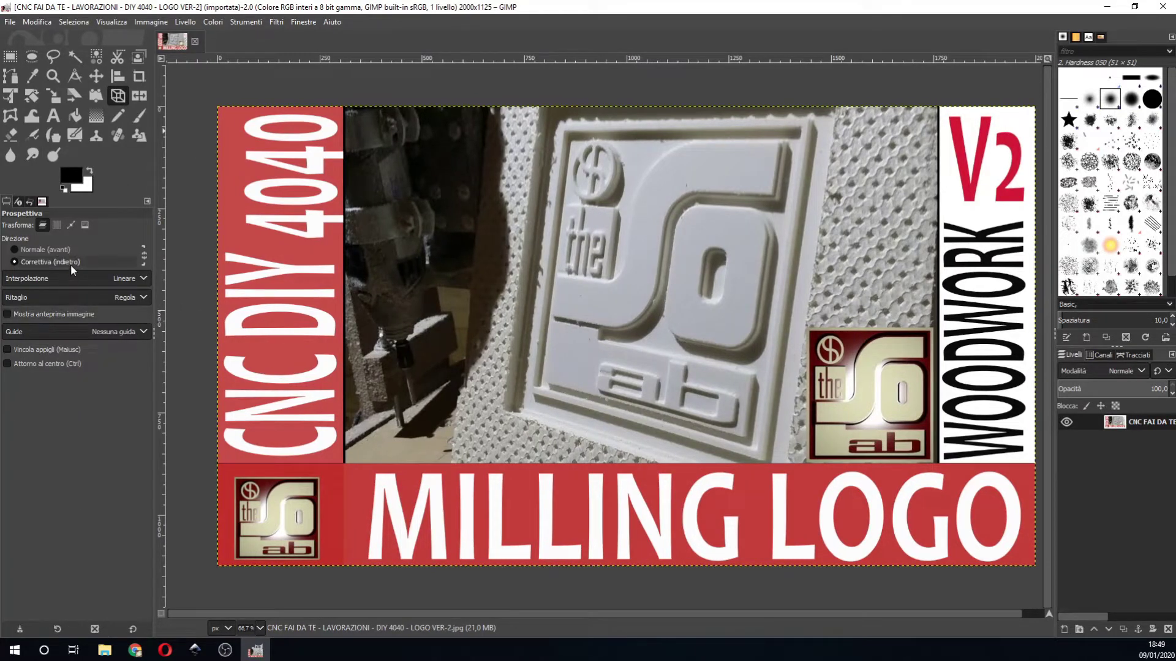
{"action": "left_click", "coordinate": [50, 251]}
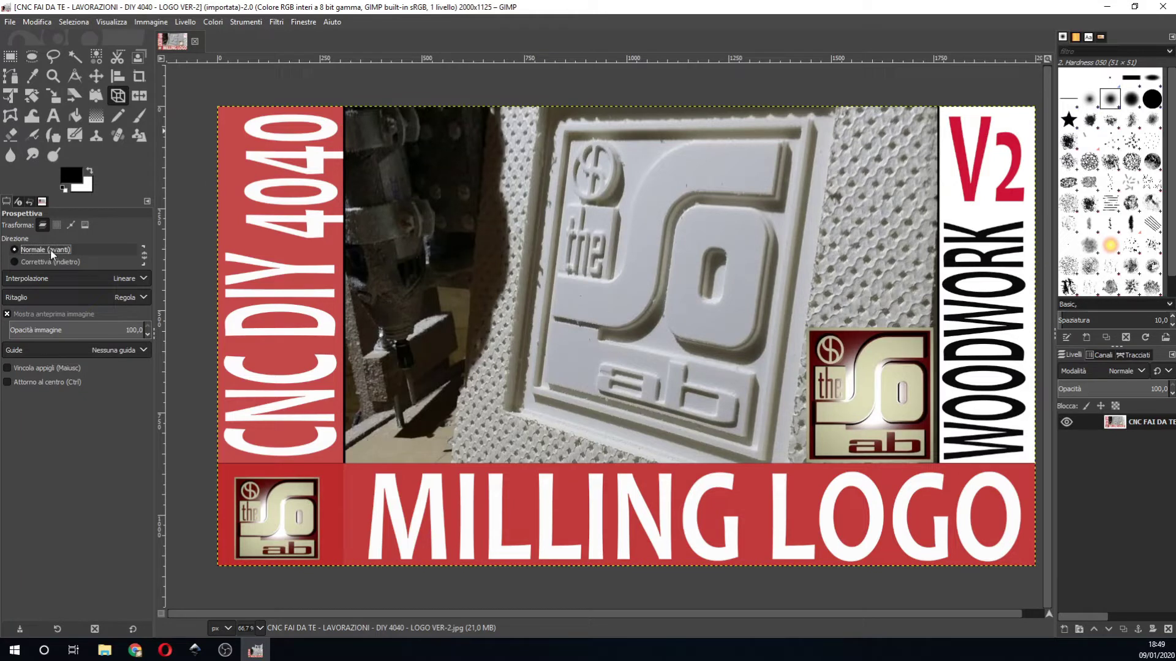
{"action": "left_click", "coordinate": [43, 262]}
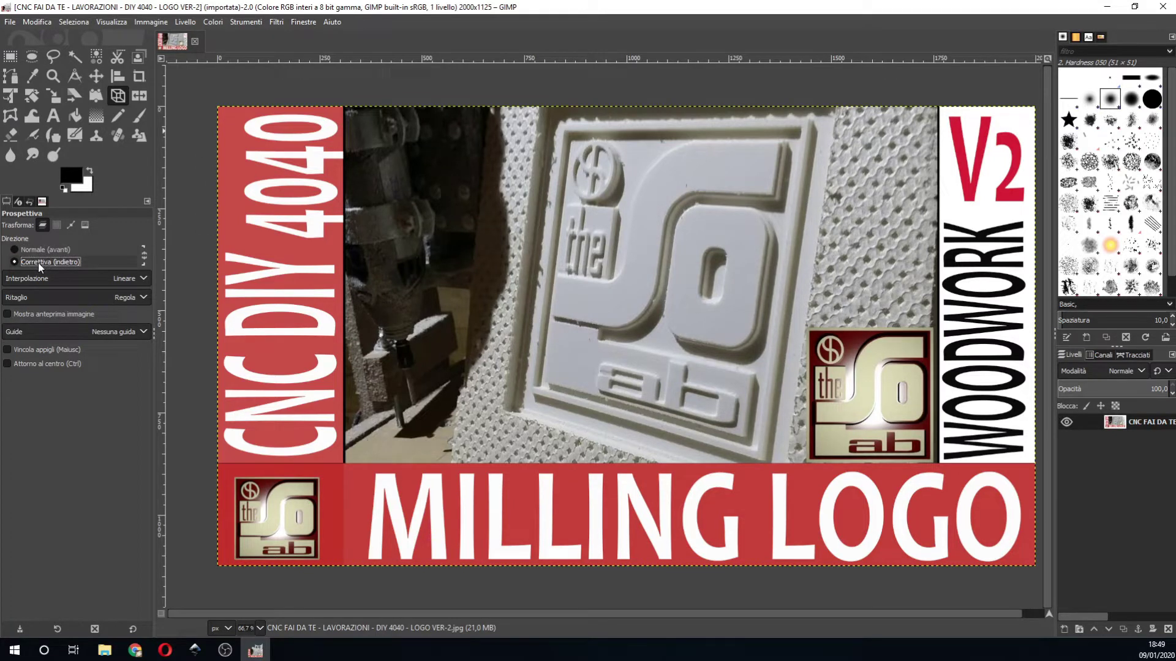
- Pin the four perspective corners to the logo plate's corners and apply the transform
{"action": "left_click", "coordinate": [299, 245]}
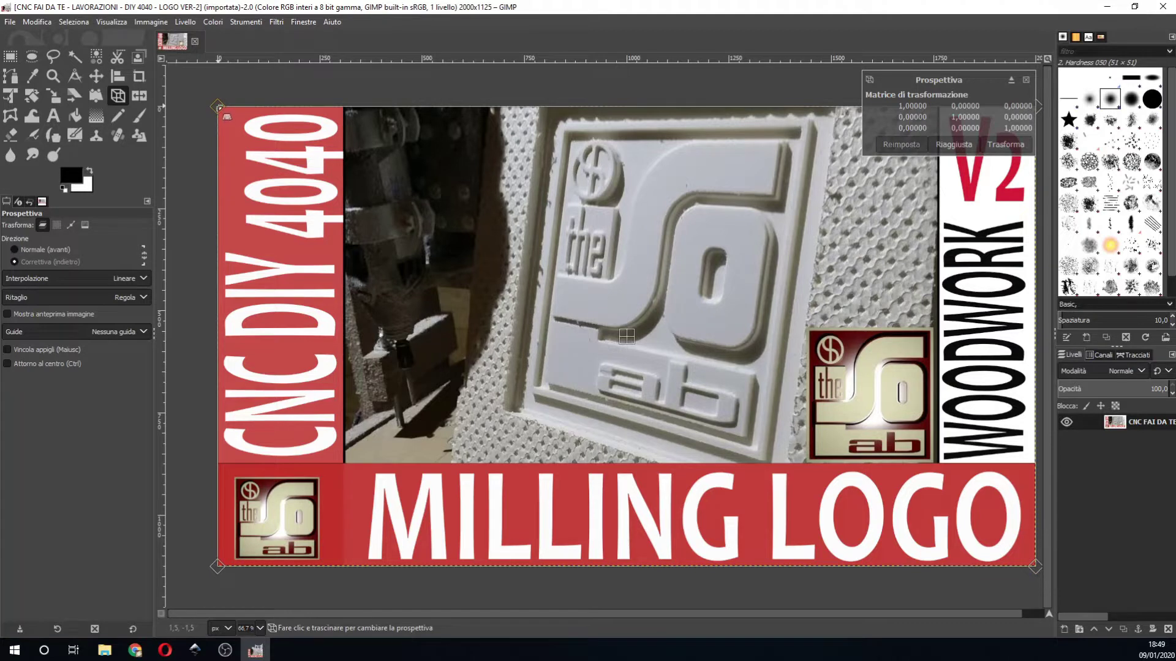
{"action": "mouse_move", "coordinate": [217, 107]}
{"action": "left_mouse_down"}
{"action": "mouse_move", "coordinate": [568, 135]}
{"action": "mouse_move", "coordinate": [560, 124]}
{"action": "left_mouse_up"}
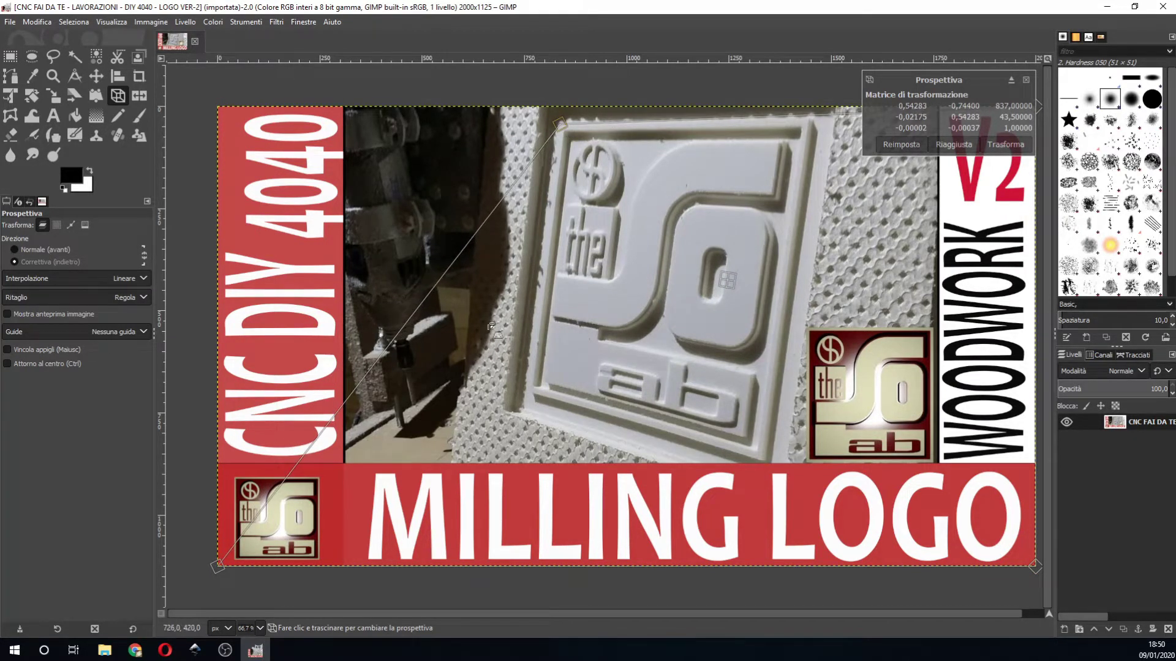
{"action": "left_click_drag", "start_coordinate": [212, 572], "coordinate": [525, 390]}
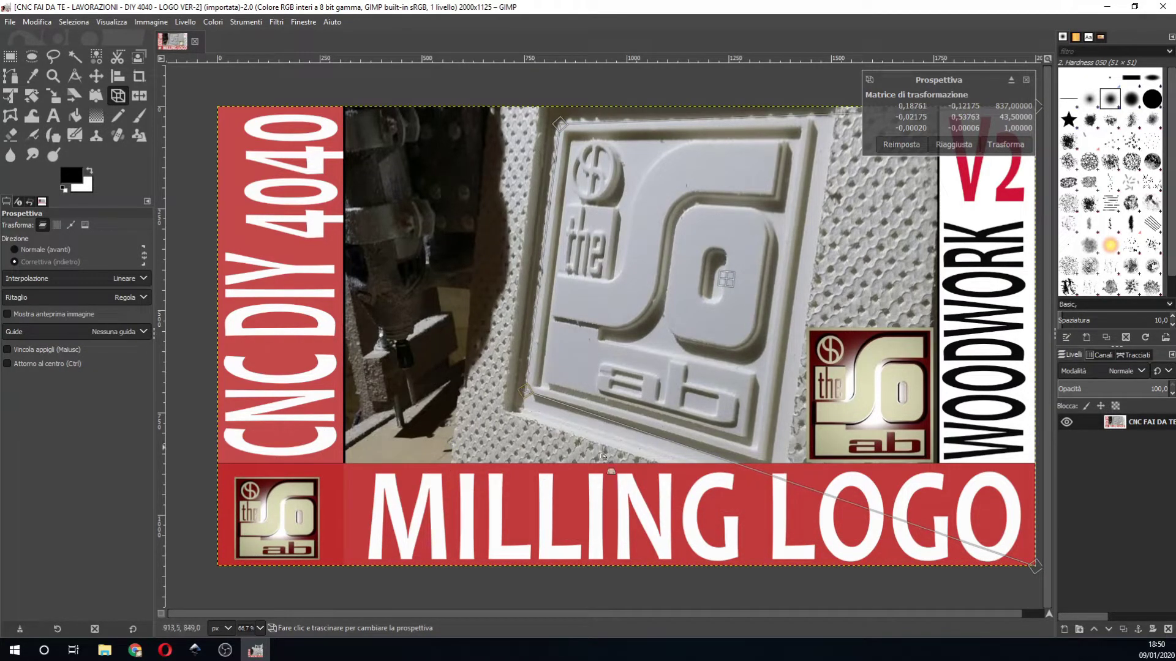
{"action": "mouse_move", "coordinate": [1034, 566]}
{"action": "left_mouse_down"}
{"action": "mouse_move", "coordinate": [846, 508]}
{"action": "mouse_move", "coordinate": [766, 461]}
{"action": "left_mouse_up"}
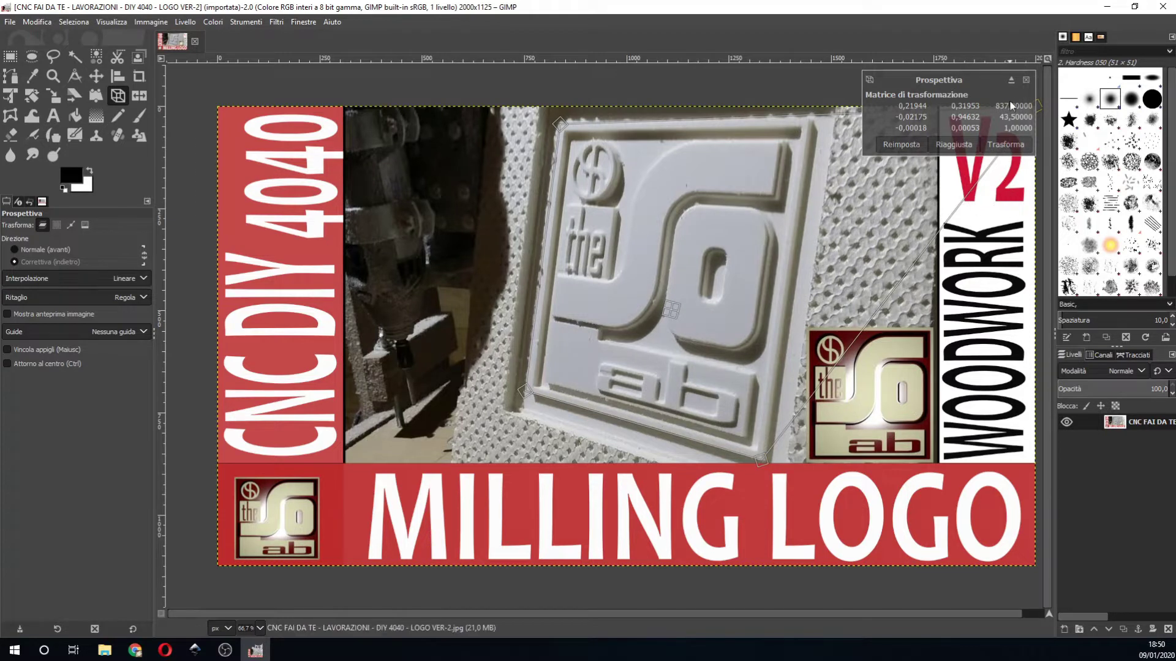
{"action": "left_click", "coordinate": [1012, 81]}
{"action": "left_click_drag", "start_coordinate": [1035, 108], "coordinate": [810, 120]}
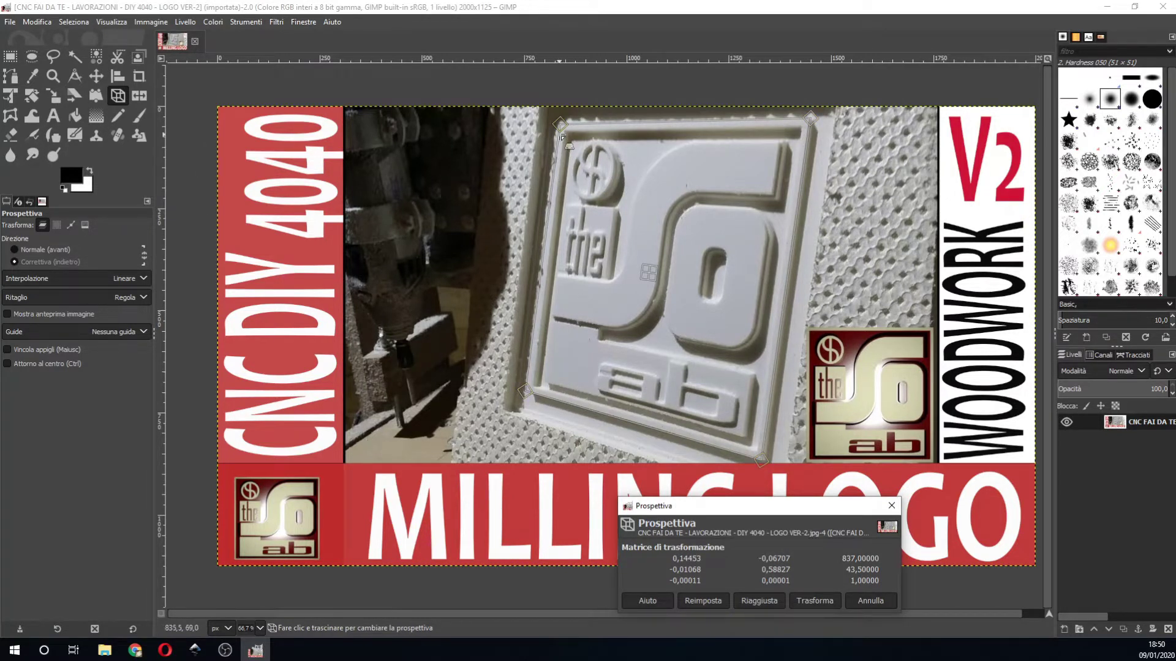
{"action": "left_click", "coordinate": [810, 601]}
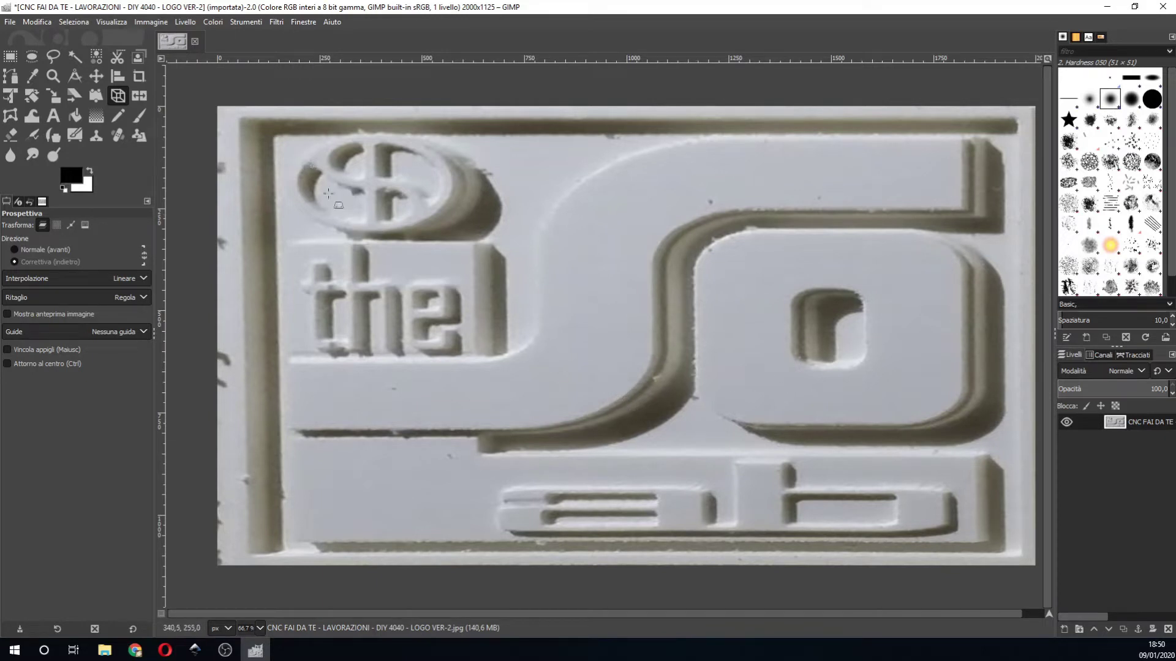
- Scale the image to 2000×2000 pixels with width and height unlinked
{"action": "left_click", "coordinate": [160, 23]}
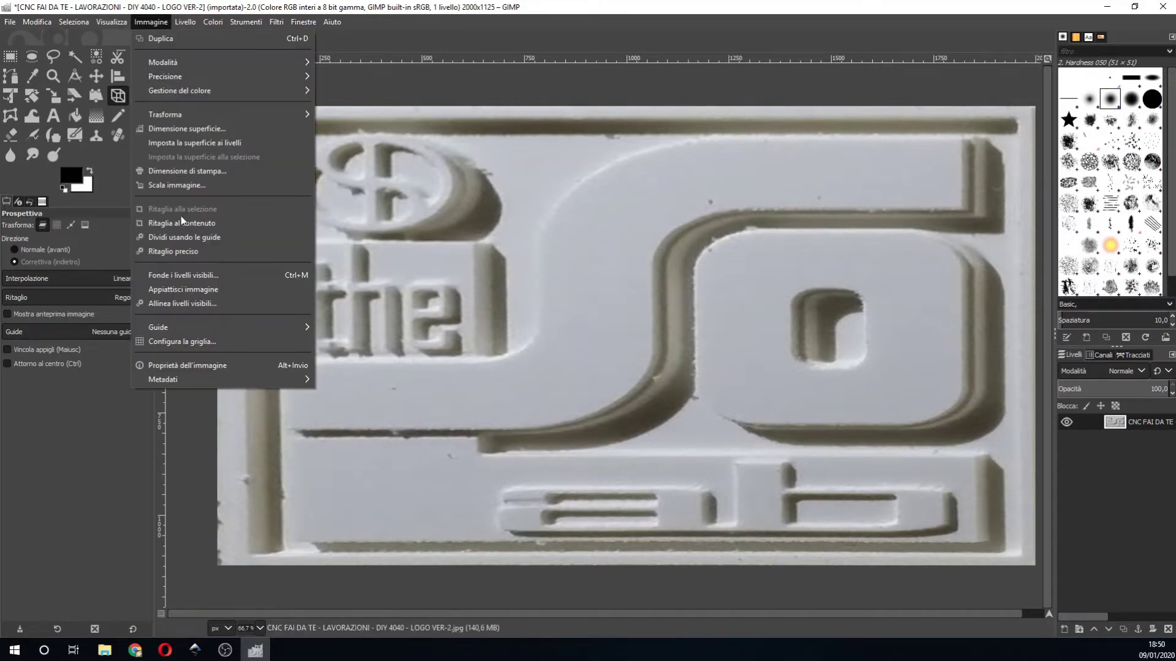
{"action": "left_click", "coordinate": [191, 186]}
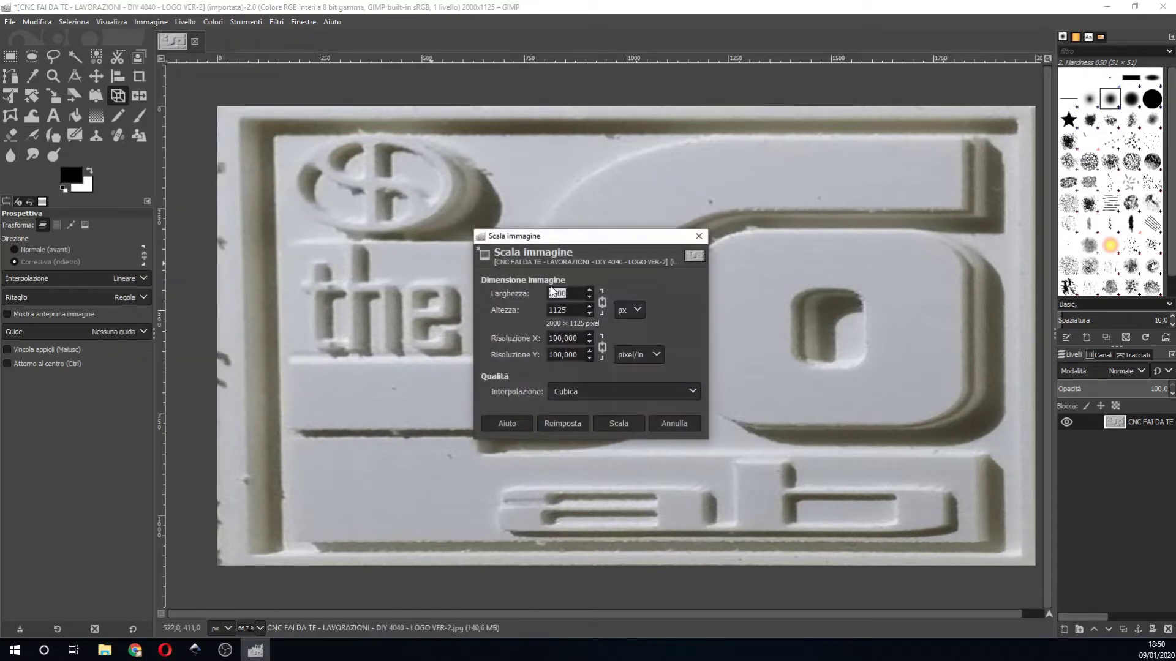
{"action": "left_click_drag", "start_coordinate": [620, 242], "coordinate": [230, 268]}
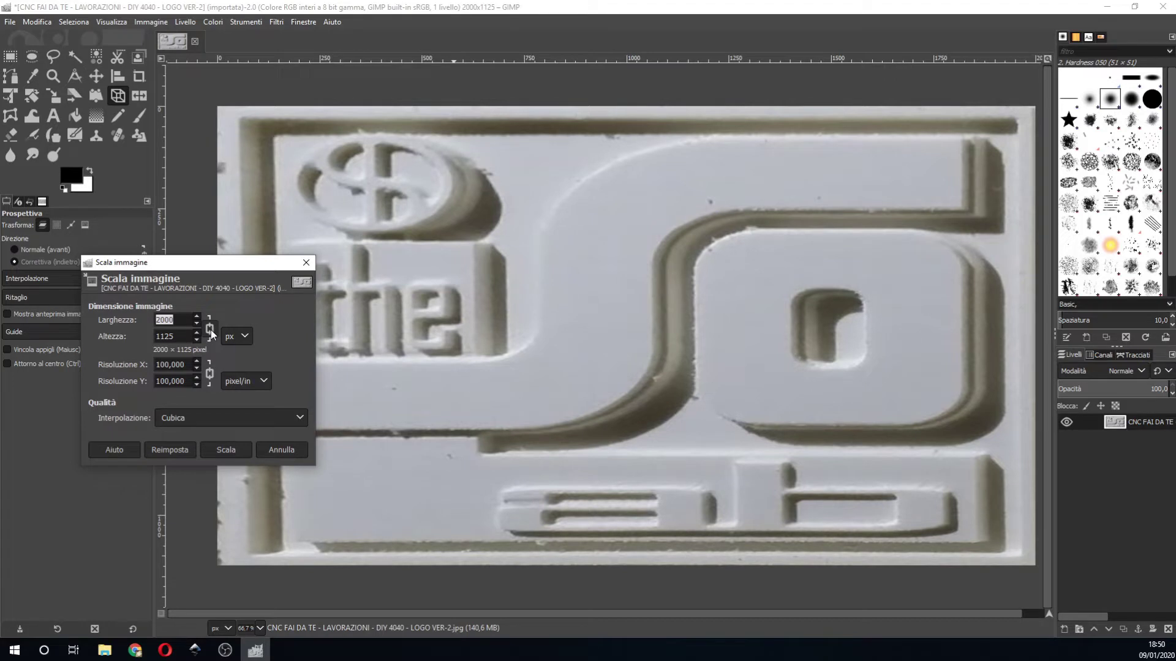
{"action": "left_click", "coordinate": [211, 330]}
{"action": "double_click", "coordinate": [164, 336]}
{"action": "left_click", "coordinate": [232, 449]}
{"action": "left_click", "coordinate": [236, 436]}
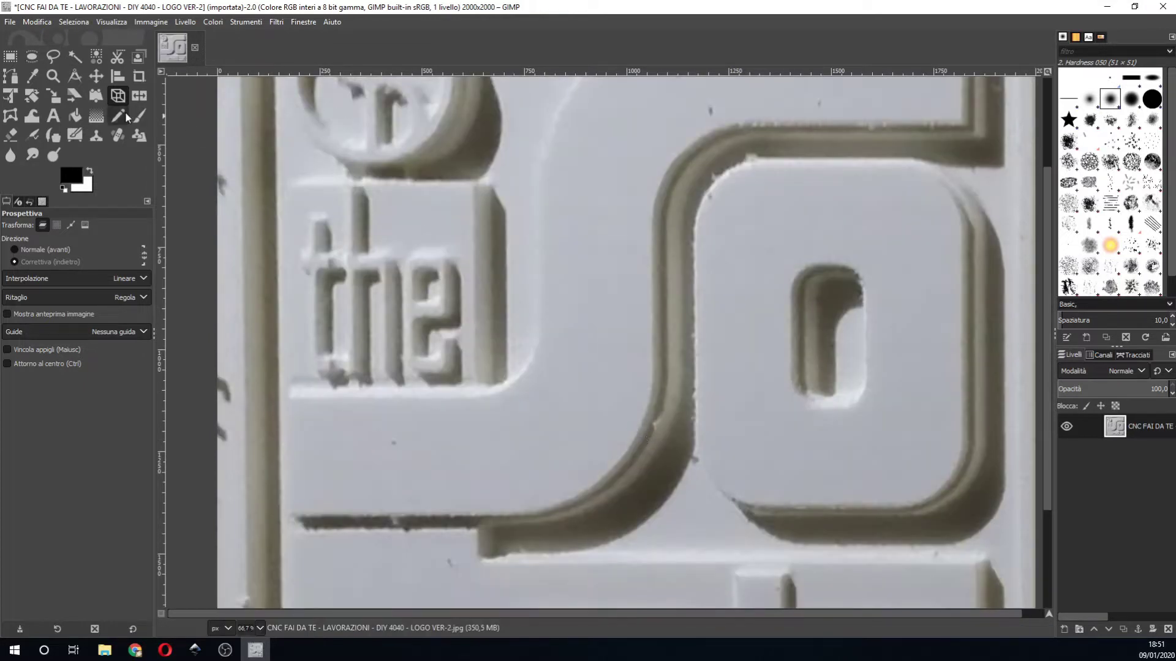
- Zoom out, then zoom in on a rectangle so the square logo fills the view
{"action": "left_click", "coordinate": [53, 76]}
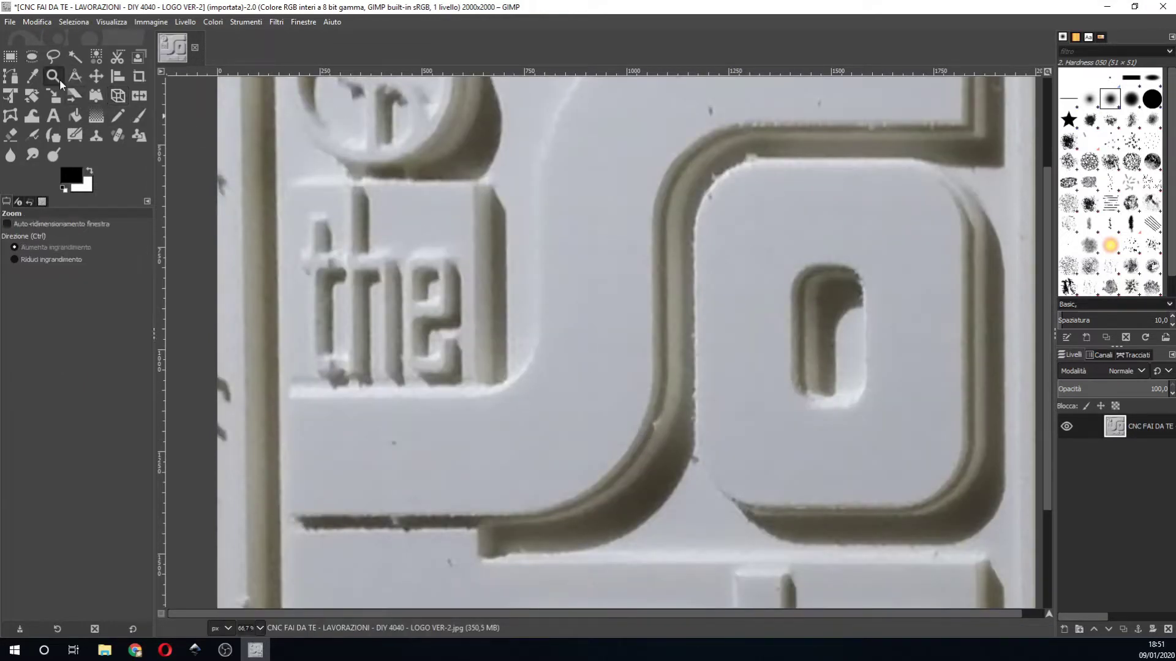
{"action": "left_click", "coordinate": [67, 260]}
{"action": "left_click_drag", "start_coordinate": [545, 266], "coordinate": [649, 367]}
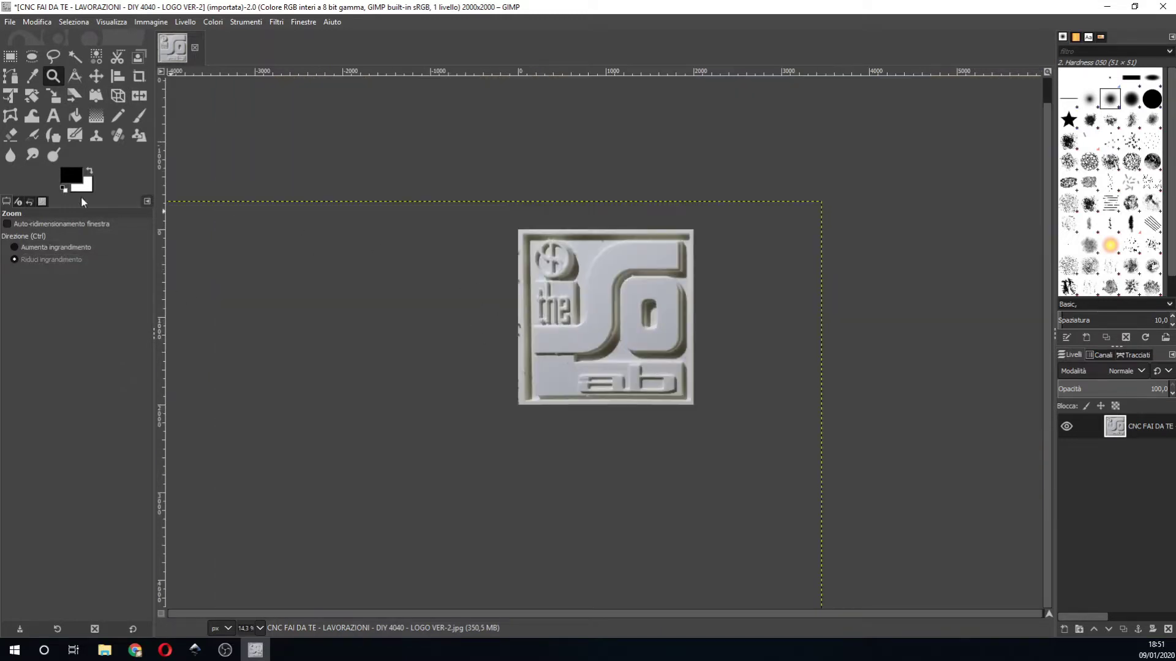
{"action": "left_click", "coordinate": [69, 248]}
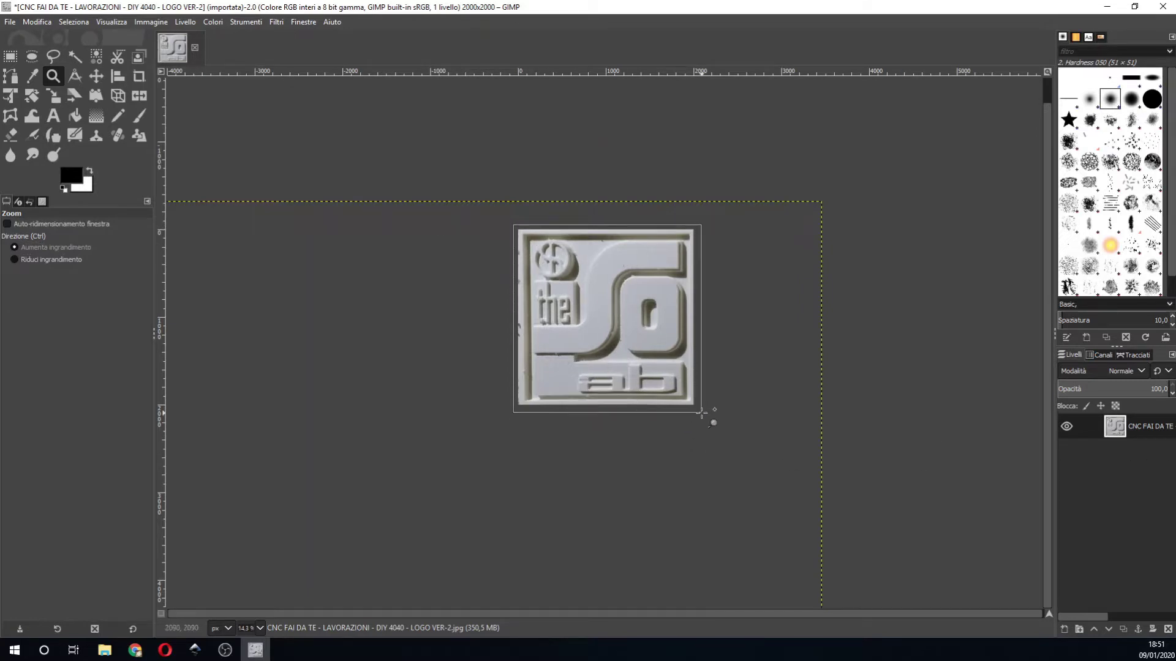
{"action": "left_click_drag", "start_coordinate": [516, 229], "coordinate": [704, 417]}
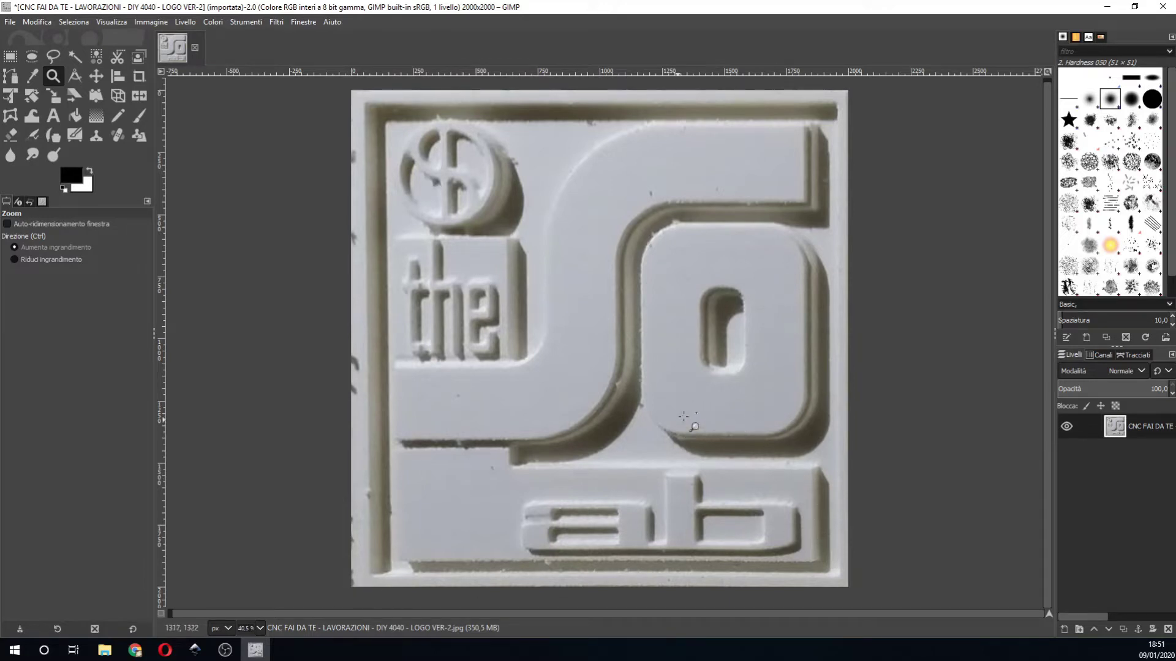
- Open the LOGO IN LEGNO 3D Q&A jpg as a second image
{"action": "left_click", "coordinate": [12, 24]}
{"action": "left_click", "coordinate": [28, 72]}
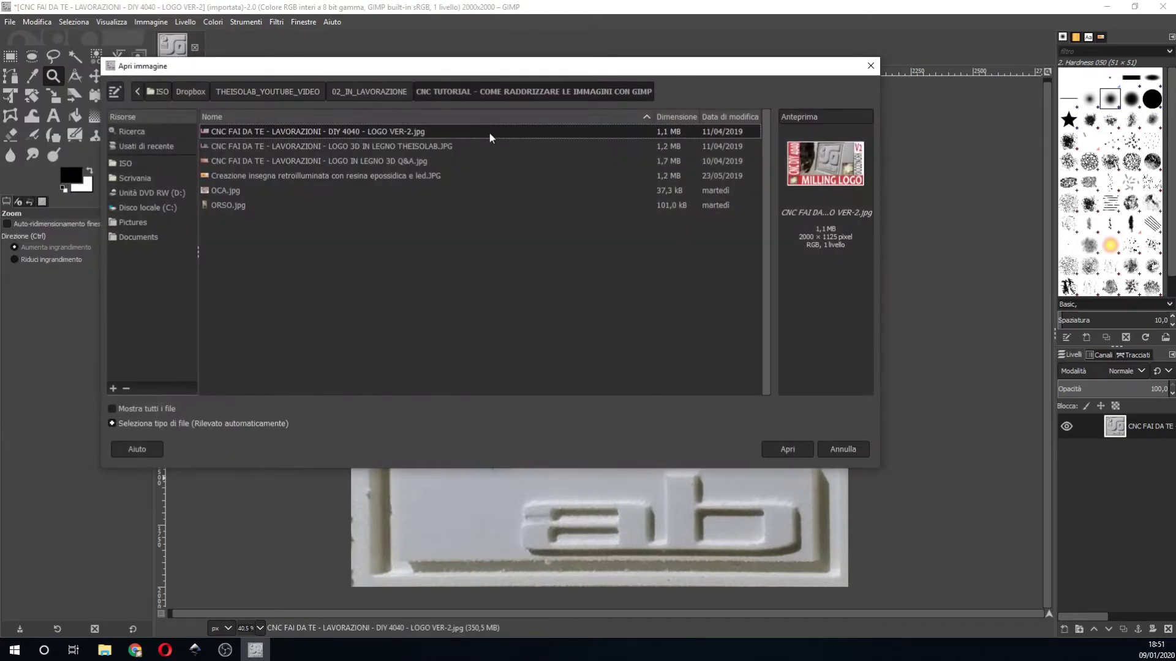
{"action": "left_click_drag", "start_coordinate": [484, 71], "coordinate": [551, 658]}
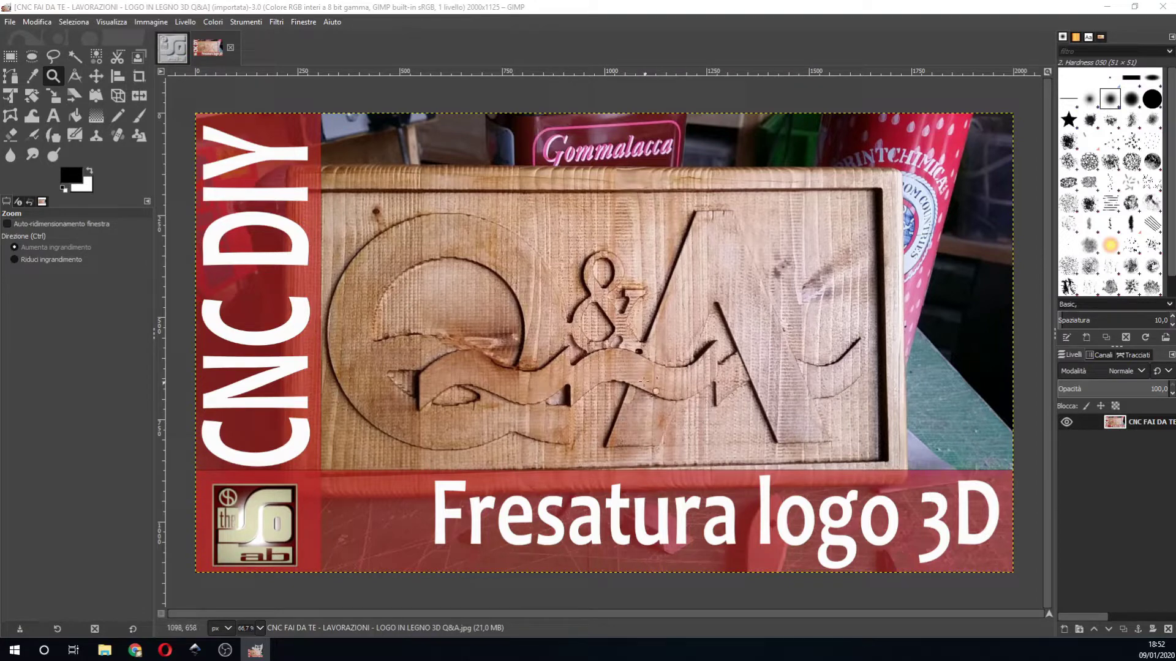
- Pin the Perspective tool's four corners to the Q&A plaque's corners and apply the correction
{"action": "left_click", "coordinate": [117, 96]}
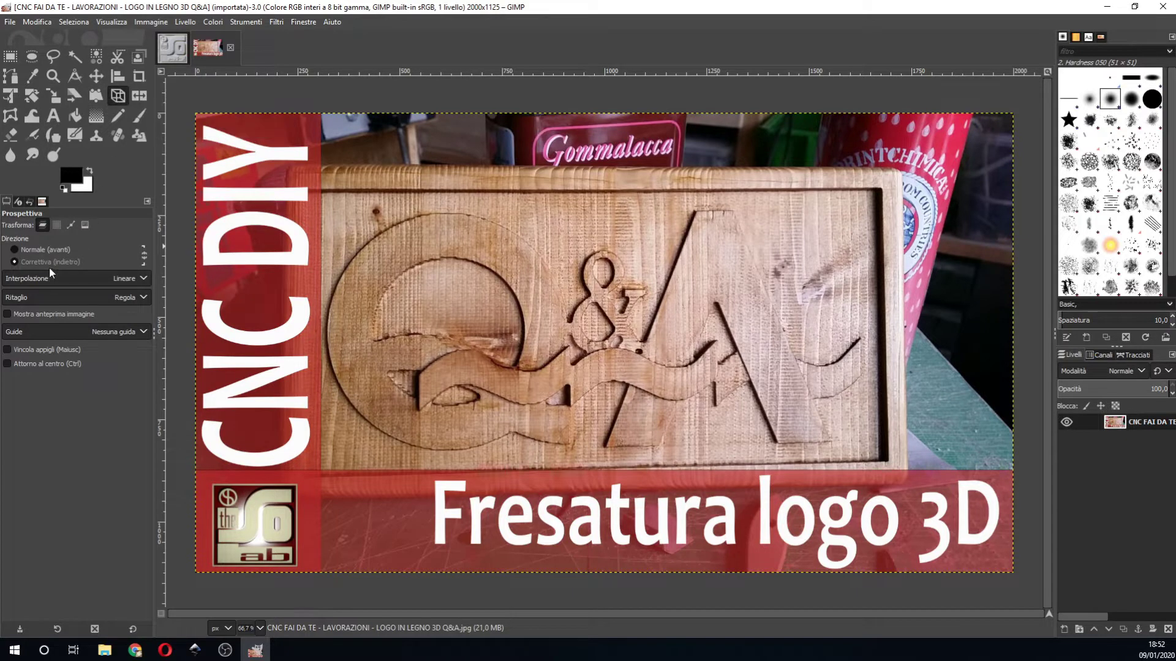
{"action": "left_click", "coordinate": [393, 259]}
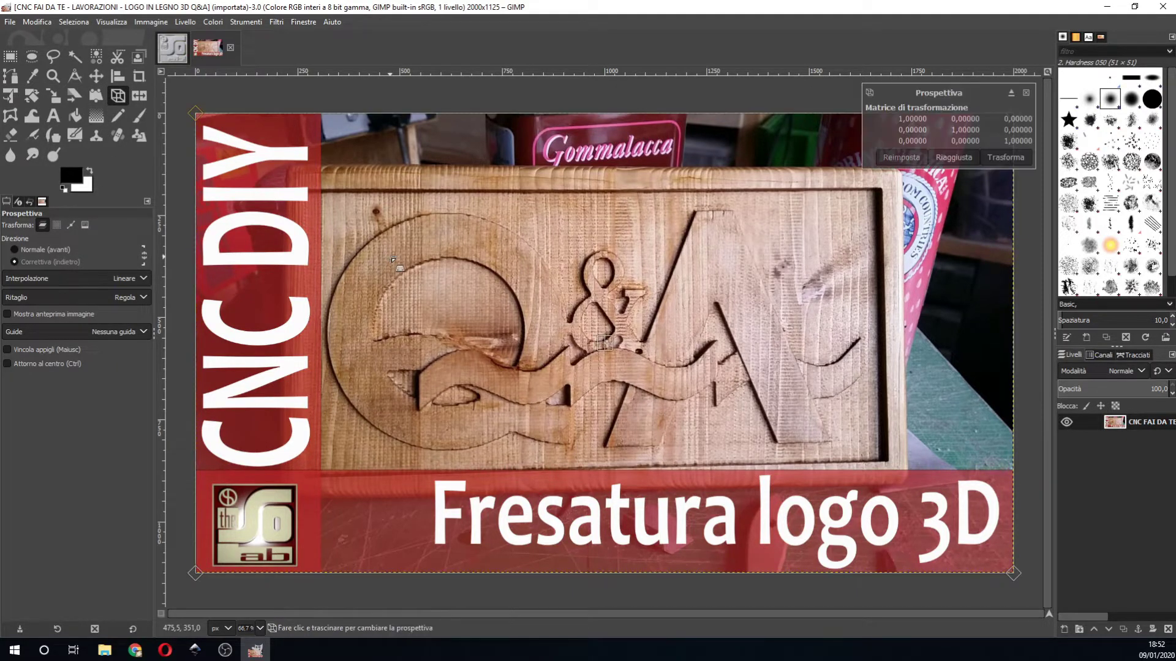
{"action": "mouse_move", "coordinate": [204, 124]}
{"action": "left_mouse_down"}
{"action": "mouse_move", "coordinate": [302, 207]}
{"action": "mouse_move", "coordinate": [315, 194]}
{"action": "left_mouse_up"}
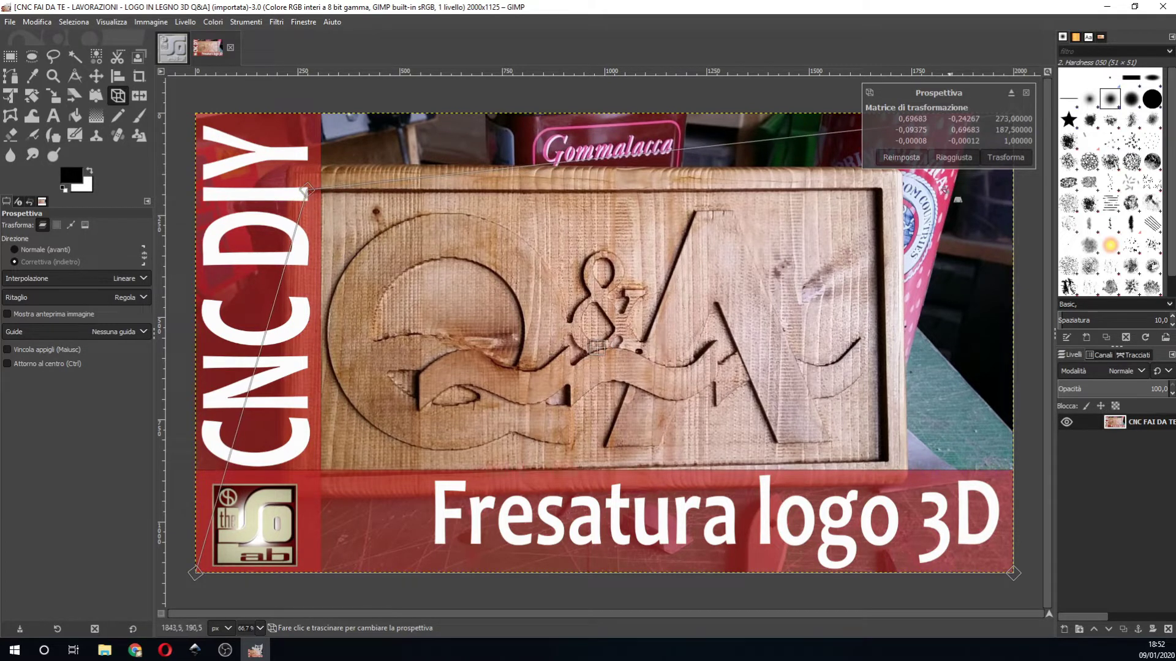
{"action": "left_click", "coordinate": [1011, 94]}
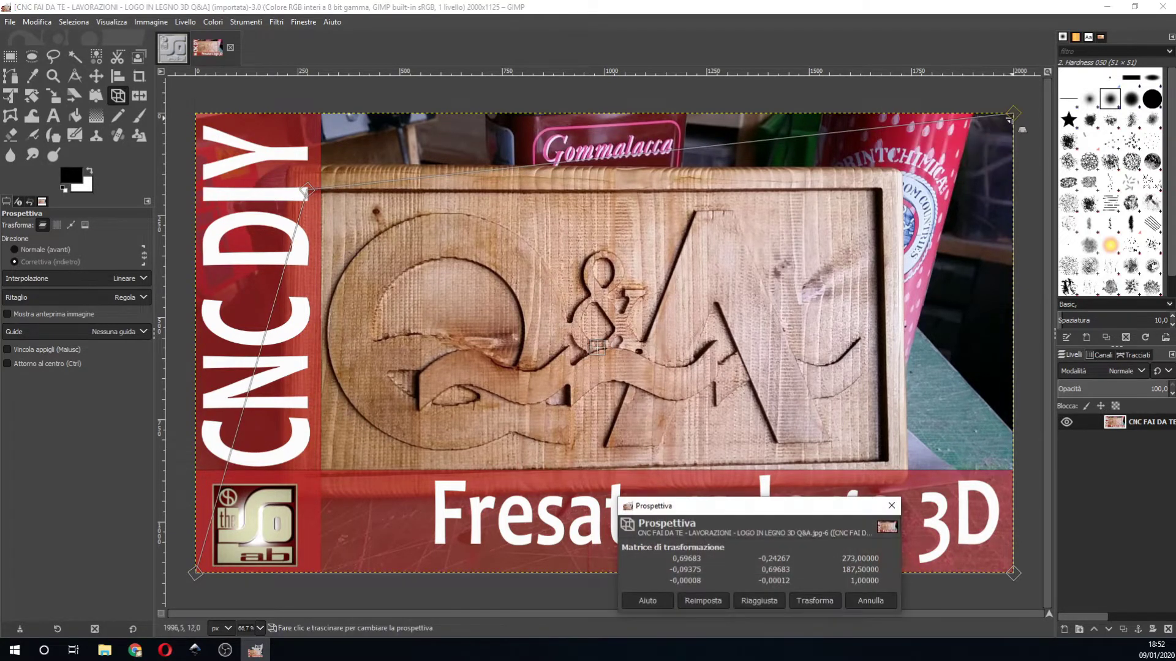
{"action": "left_click_drag", "start_coordinate": [1013, 114], "coordinate": [882, 186]}
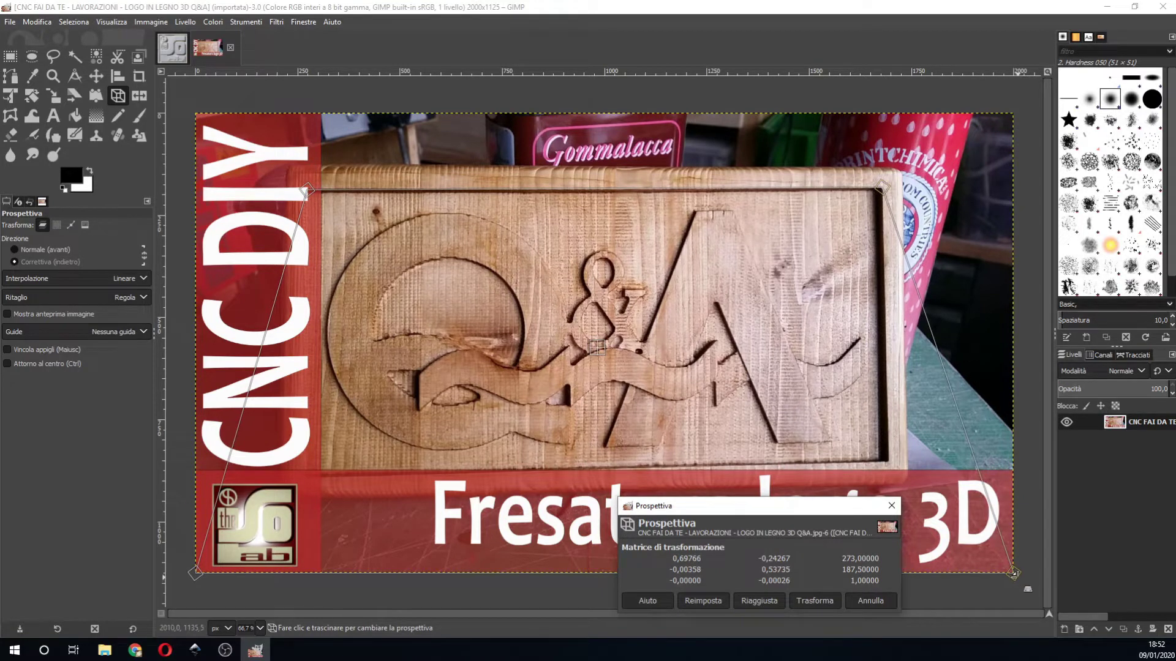
{"action": "left_click_drag", "start_coordinate": [1013, 572], "coordinate": [891, 463]}
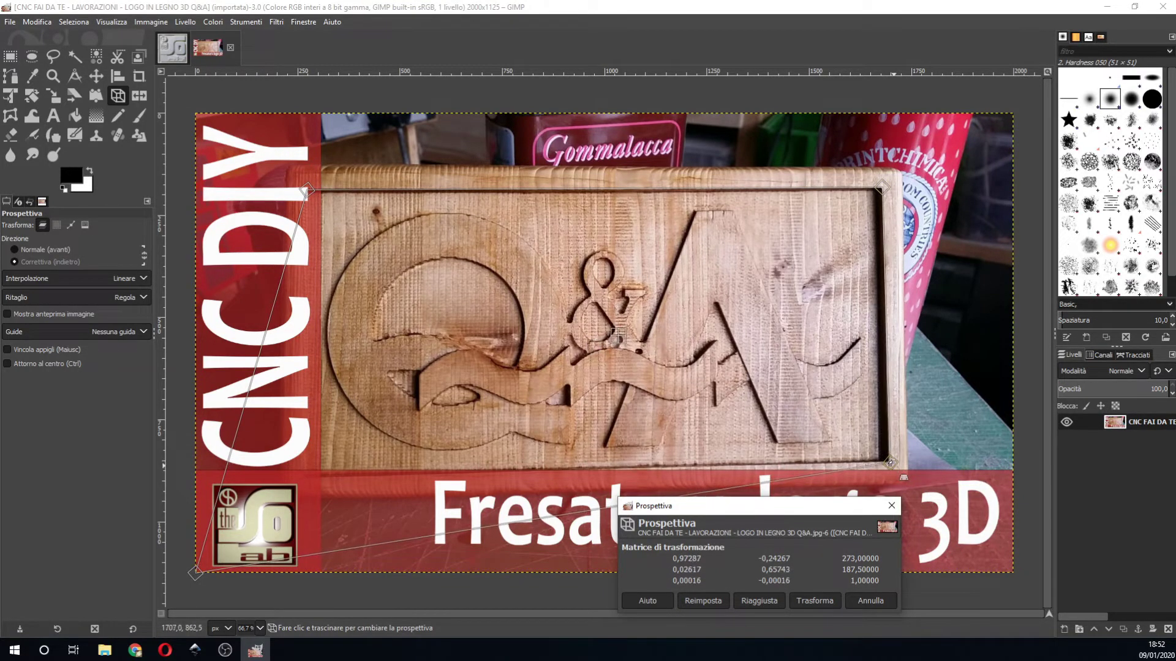
{"action": "left_click_drag", "start_coordinate": [197, 572], "coordinate": [303, 476]}
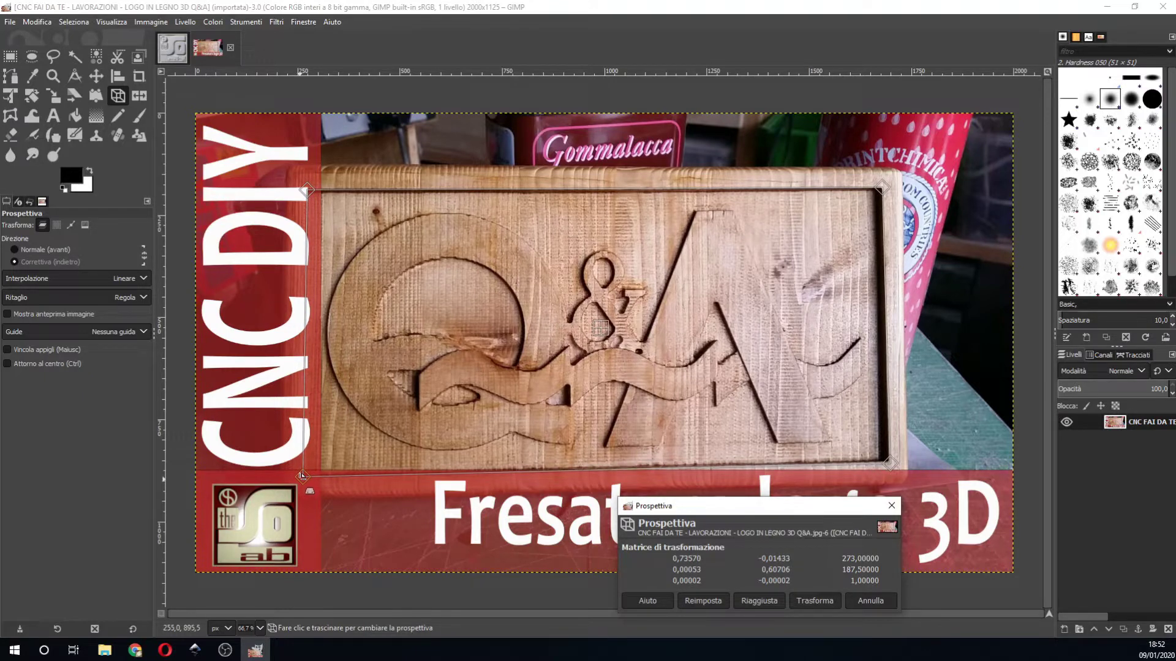
{"action": "left_click_drag", "start_coordinate": [890, 463], "coordinate": [886, 458]}
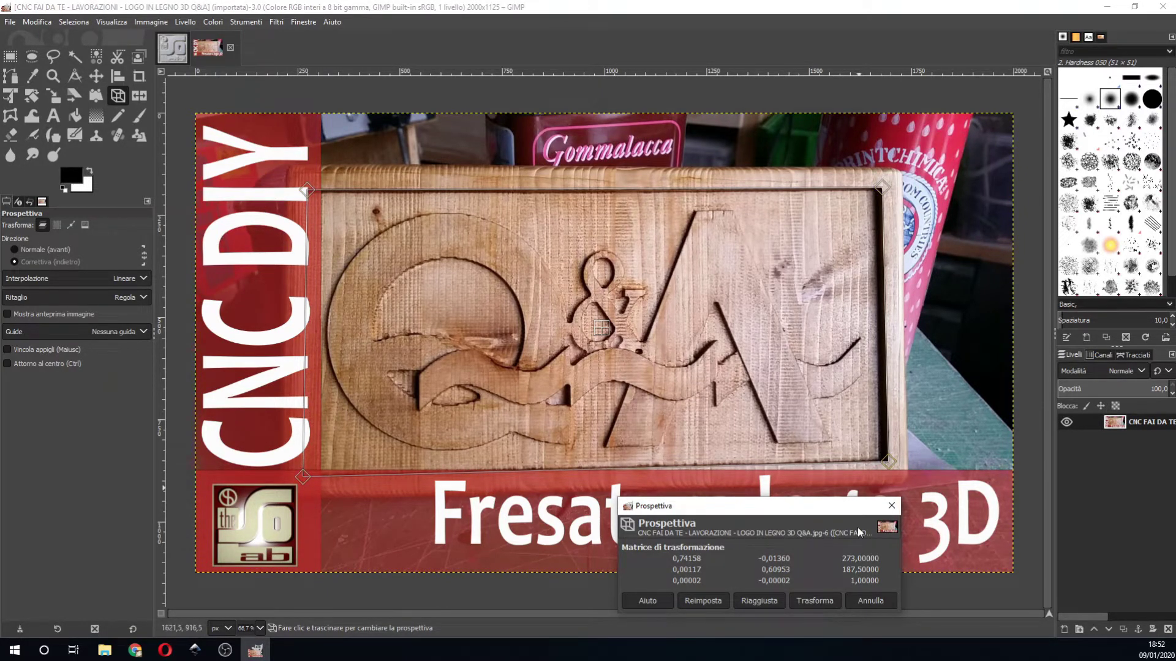
{"action": "left_click", "coordinate": [817, 601]}
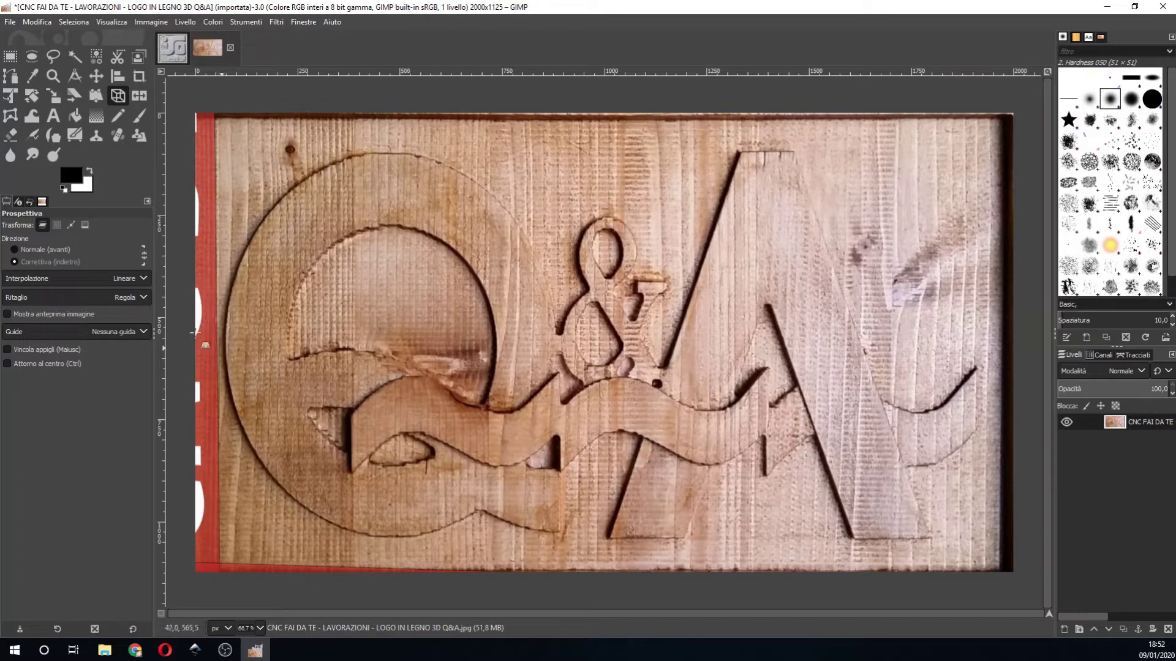
- Crop the Q&A photo to 1917×1097, leaving out the red left edge
{"action": "left_click", "coordinate": [139, 78]}
{"action": "left_click_drag", "start_coordinate": [217, 121], "coordinate": [1001, 570]}
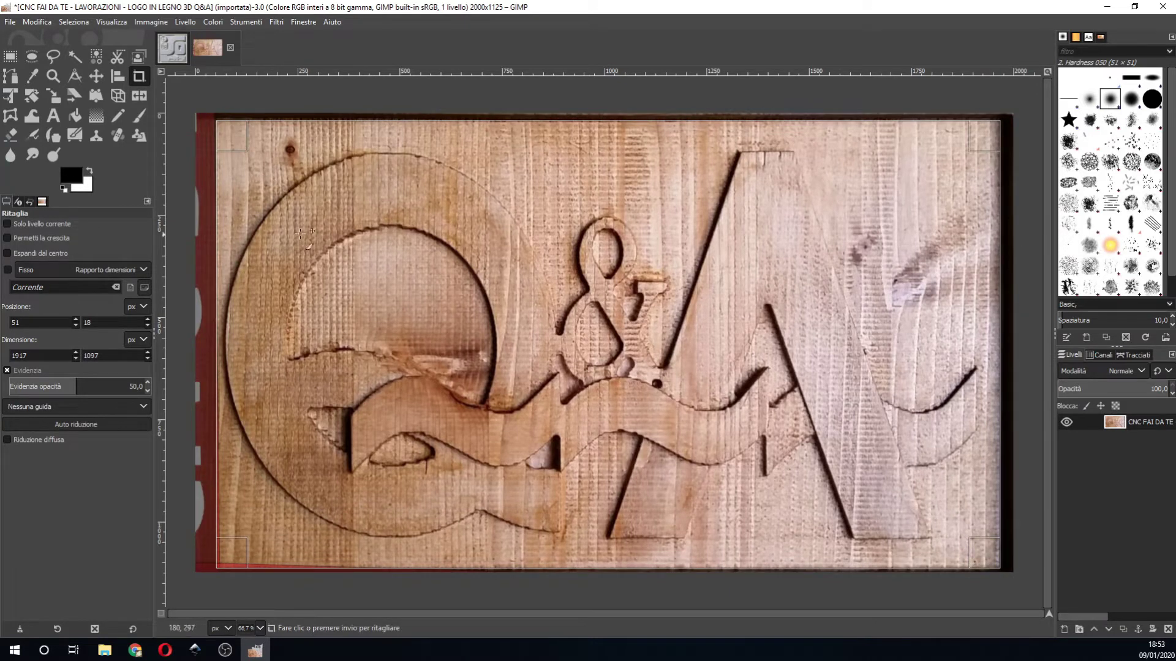
{"action": "key", "text": "Return"}
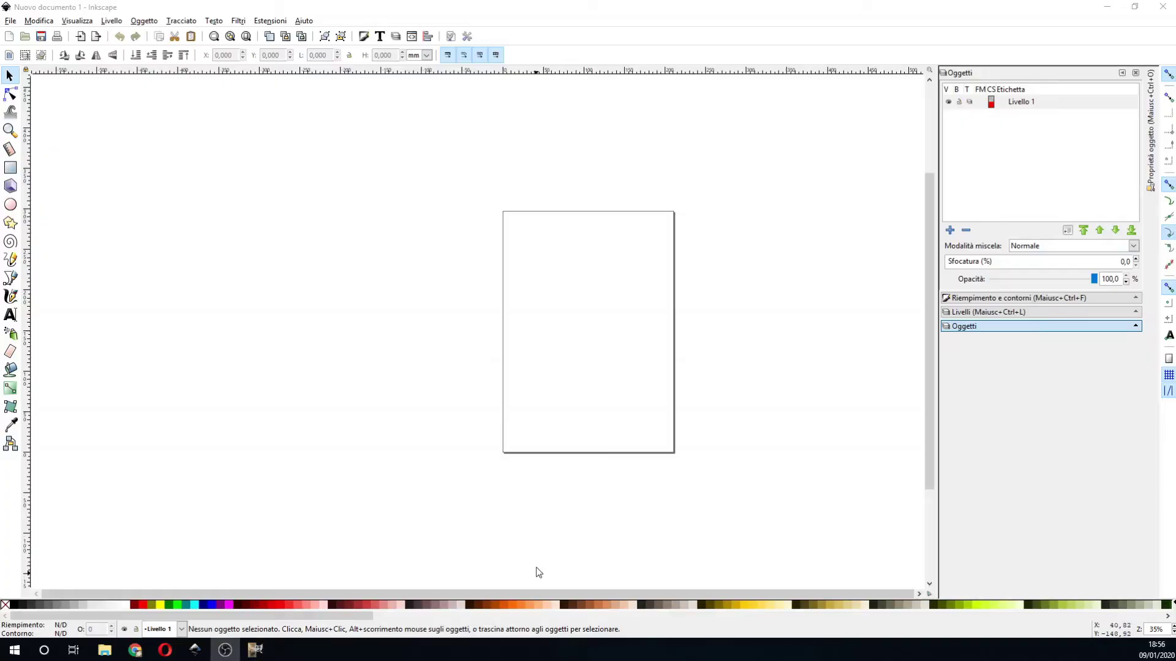
- Import the sardine-rect picture and move it onto the bottom of the page
{"action": "left_click", "coordinate": [9, 130]}
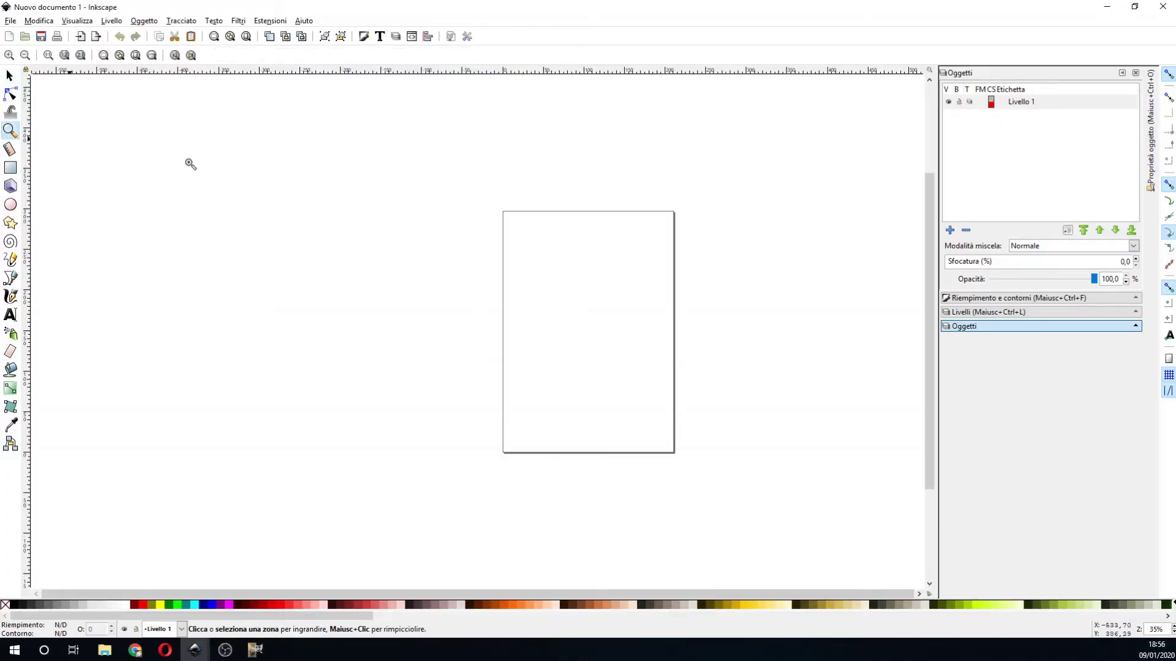
{"action": "left_click_drag", "start_coordinate": [491, 193], "coordinate": [702, 484]}
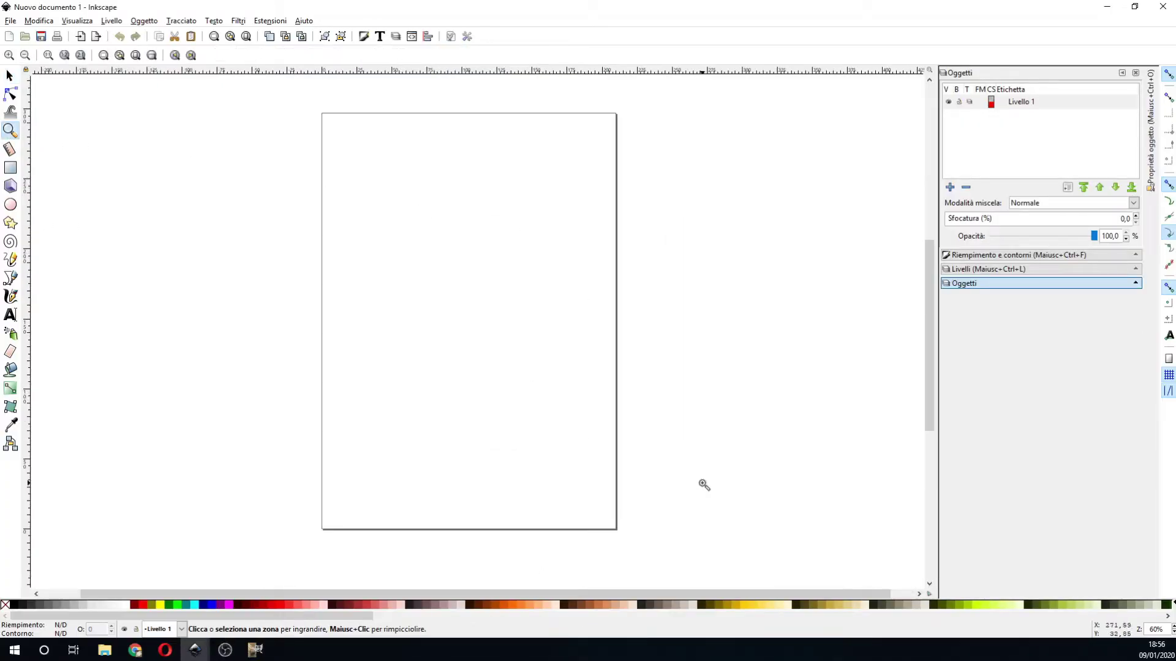
{"action": "left_click", "coordinate": [11, 22]}
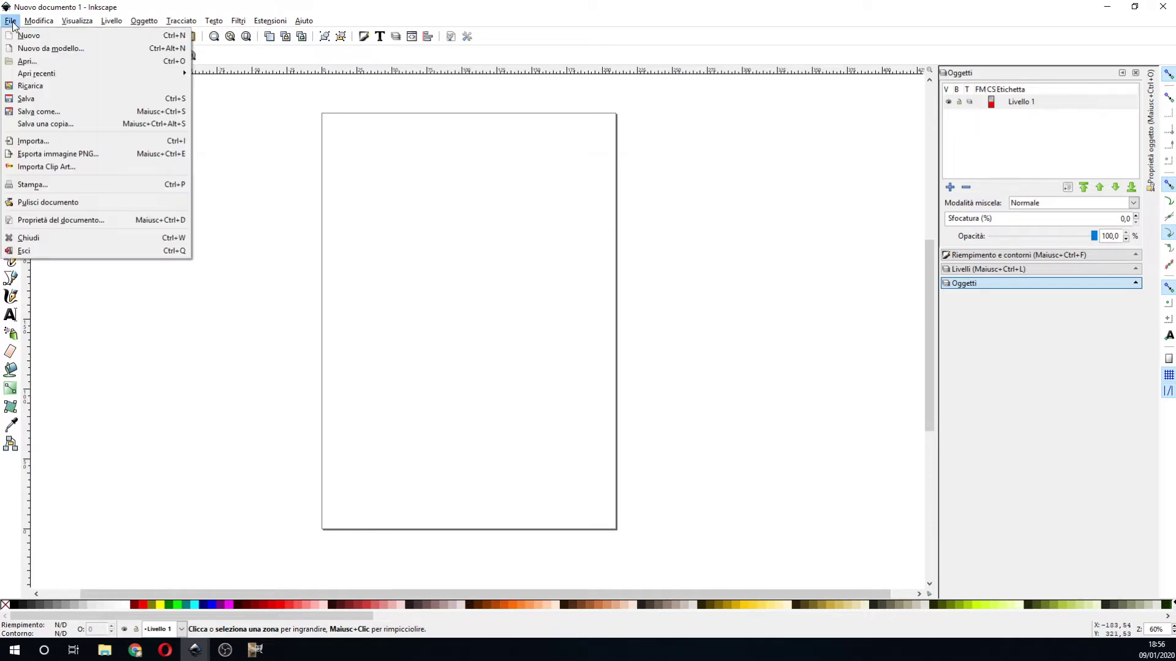
{"action": "left_click", "coordinate": [43, 142]}
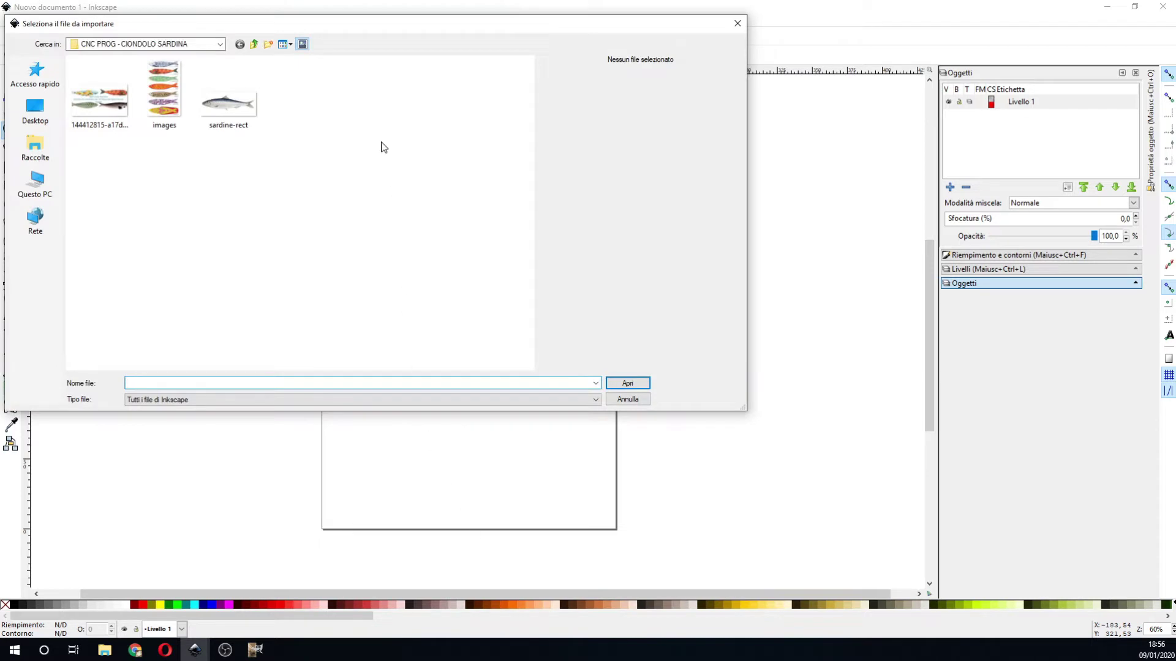
{"action": "left_click", "coordinate": [227, 101]}
{"action": "left_click", "coordinate": [618, 383]}
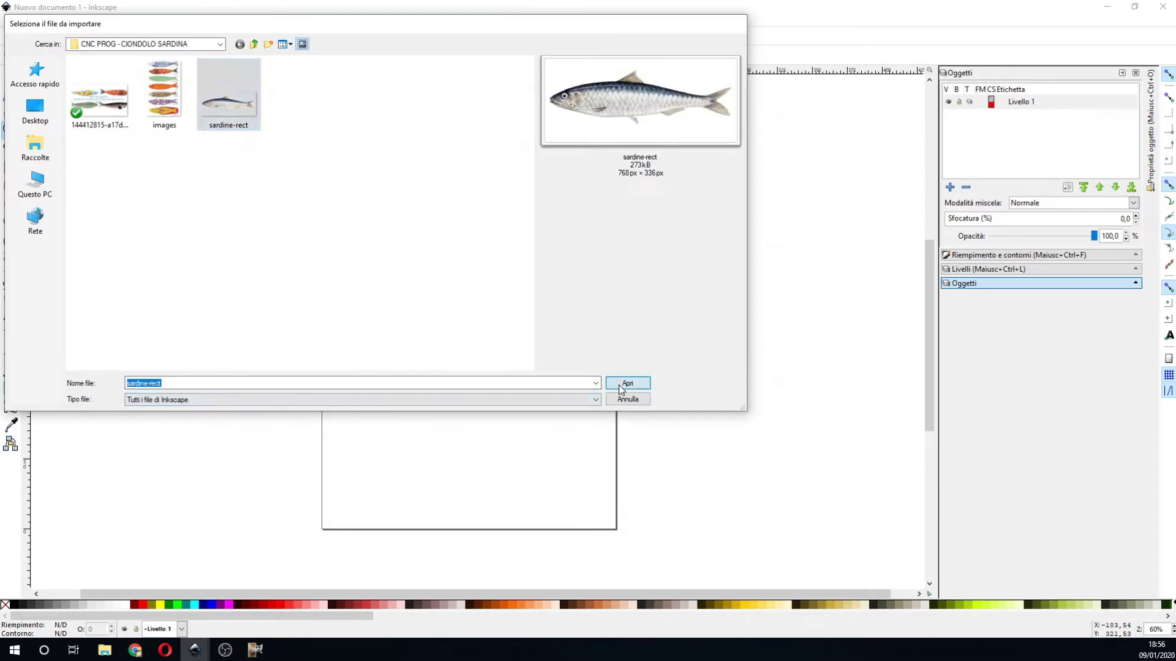
{"action": "left_click", "coordinate": [663, 406]}
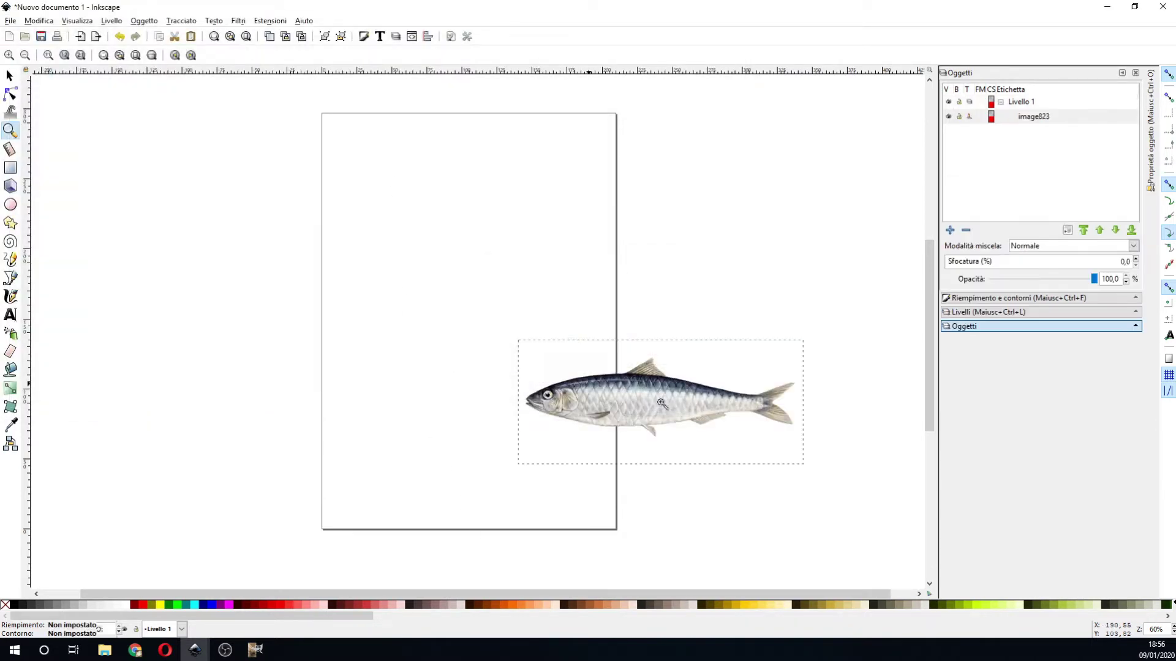
{"action": "left_click", "coordinate": [10, 75]}
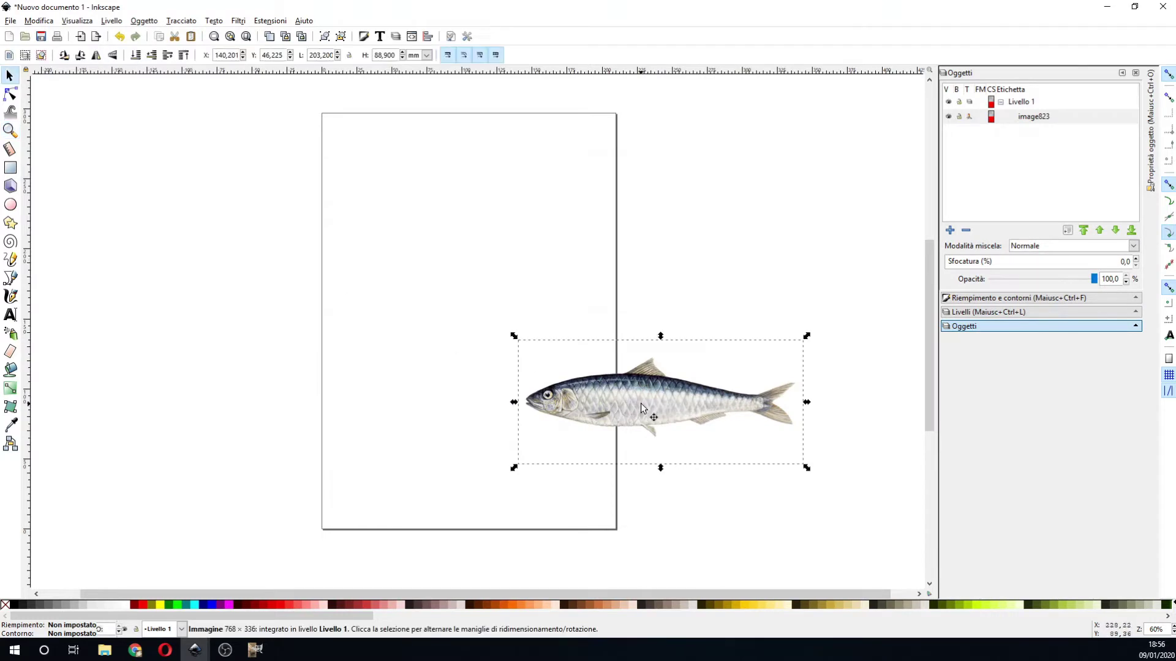
{"action": "mouse_move", "coordinate": [639, 402]}
{"action": "left_mouse_down"}
{"action": "mouse_move", "coordinate": [453, 253]}
{"action": "mouse_move", "coordinate": [442, 208]}
{"action": "mouse_move", "coordinate": [453, 462]}
{"action": "left_mouse_up"}
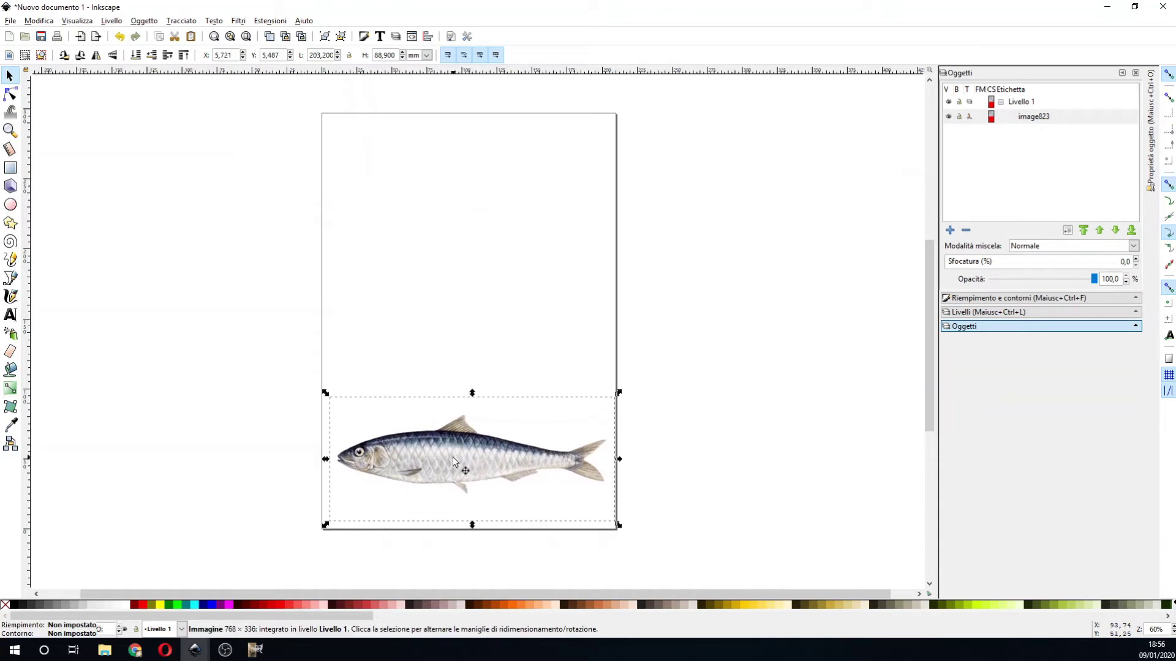
- Shorten the page height to about 80 mm in Document Properties
{"action": "left_click", "coordinate": [11, 21]}
{"action": "left_click", "coordinate": [60, 220]}
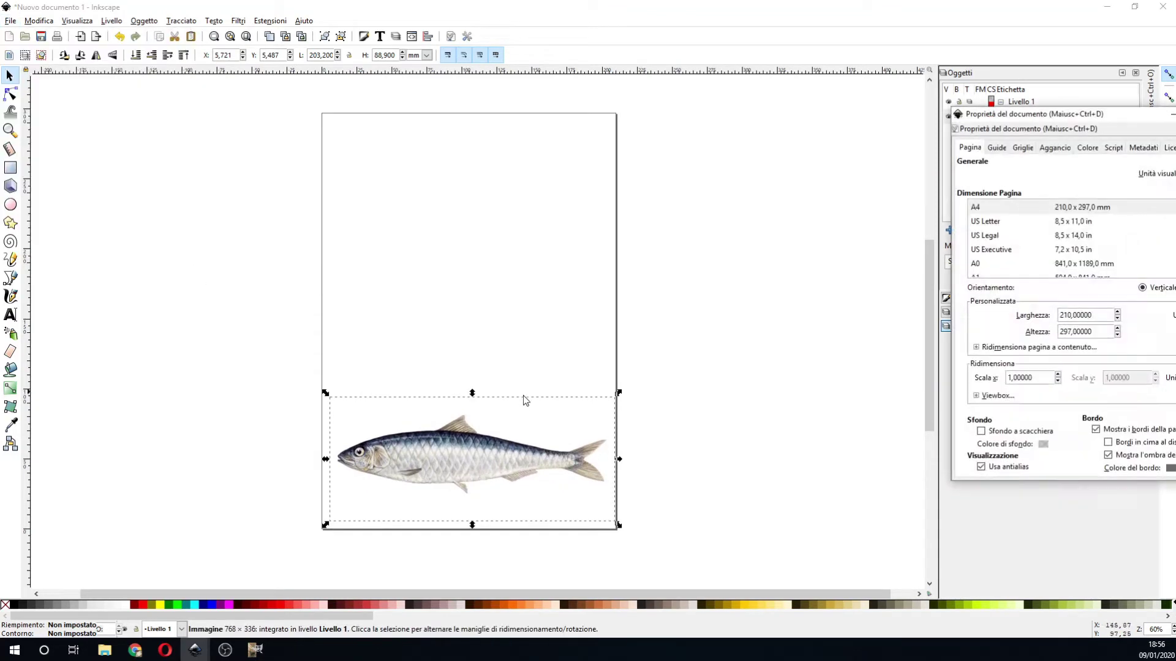
{"action": "left_click_drag", "start_coordinate": [1073, 117], "coordinate": [753, 115]}
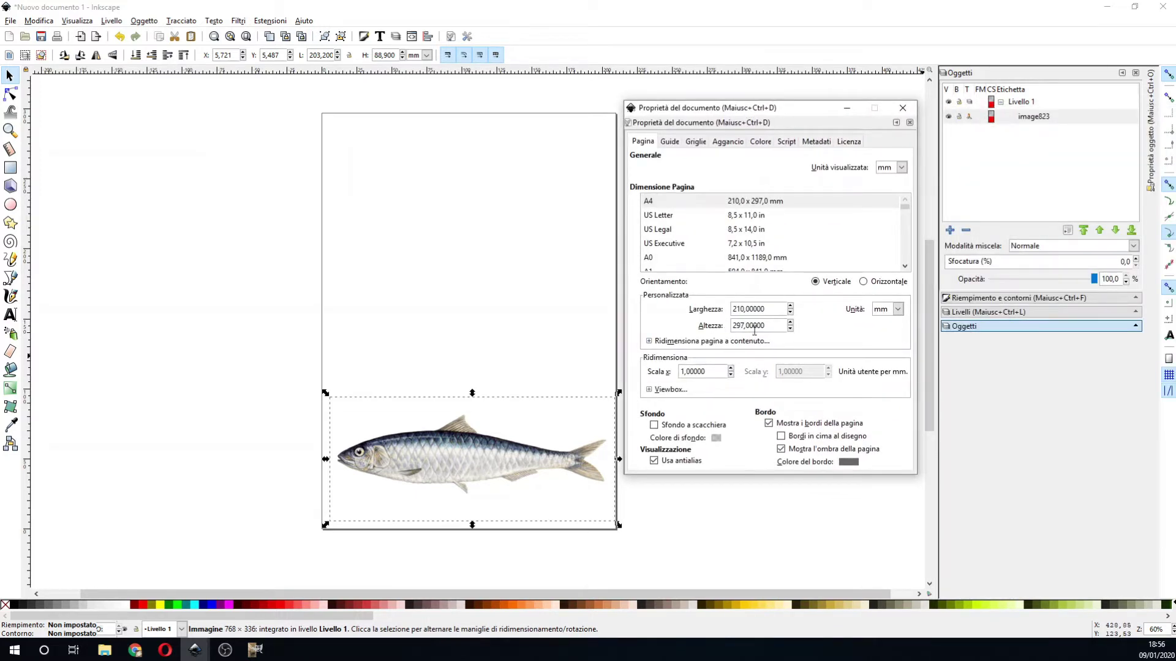
{"action": "left_click_drag", "start_coordinate": [772, 324], "coordinate": [724, 328]}
{"action": "type", "text": "80"}
{"action": "left_click", "coordinate": [902, 108]}
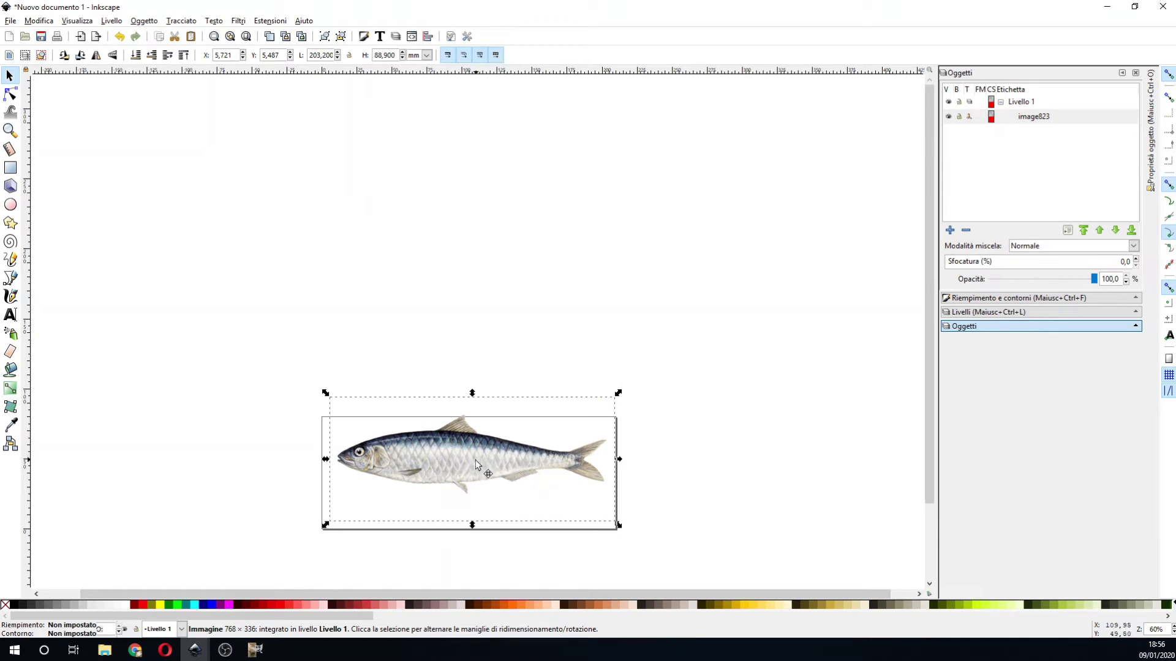
- Nudge the sardine inside the page and zoom in around it
{"action": "left_click_drag", "start_coordinate": [475, 460], "coordinate": [474, 469]}
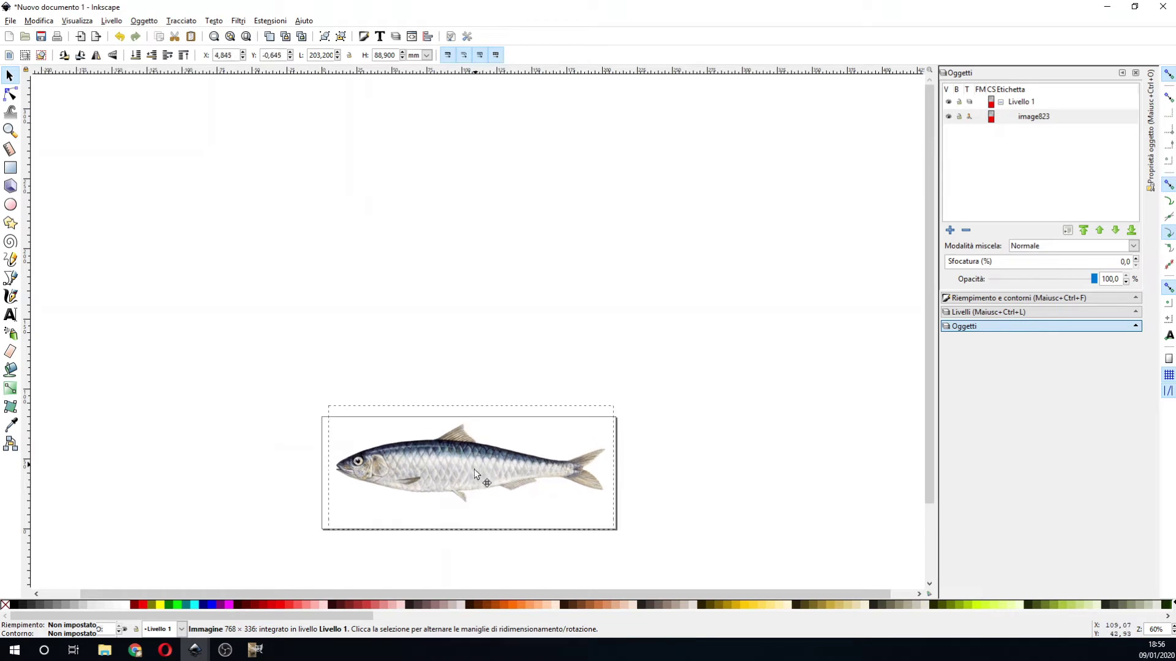
{"action": "left_click", "coordinate": [10, 130]}
{"action": "left_click_drag", "start_coordinate": [301, 403], "coordinate": [650, 542]}
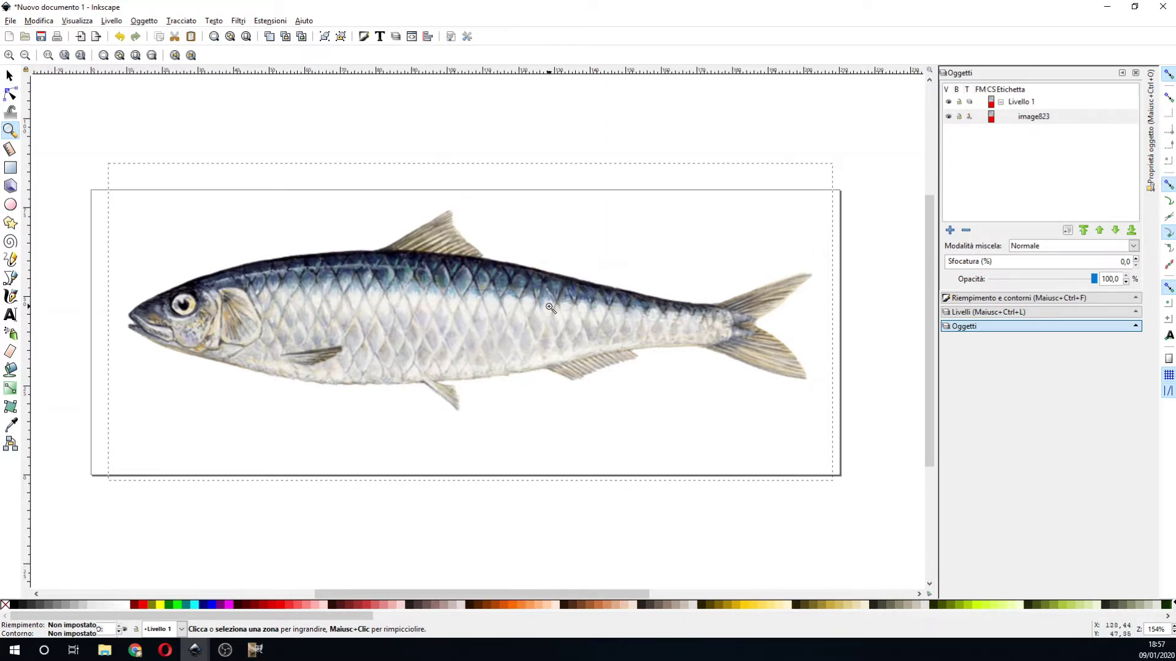
{"action": "left_click", "coordinate": [9, 74]}
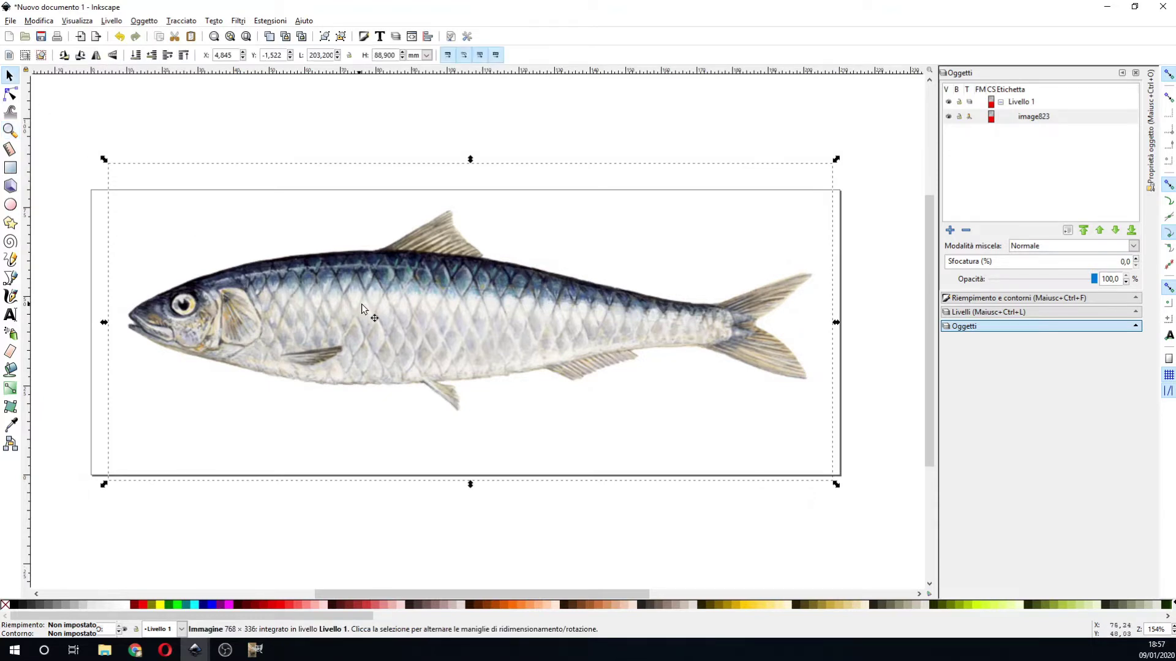
{"action": "left_click", "coordinate": [195, 23]}
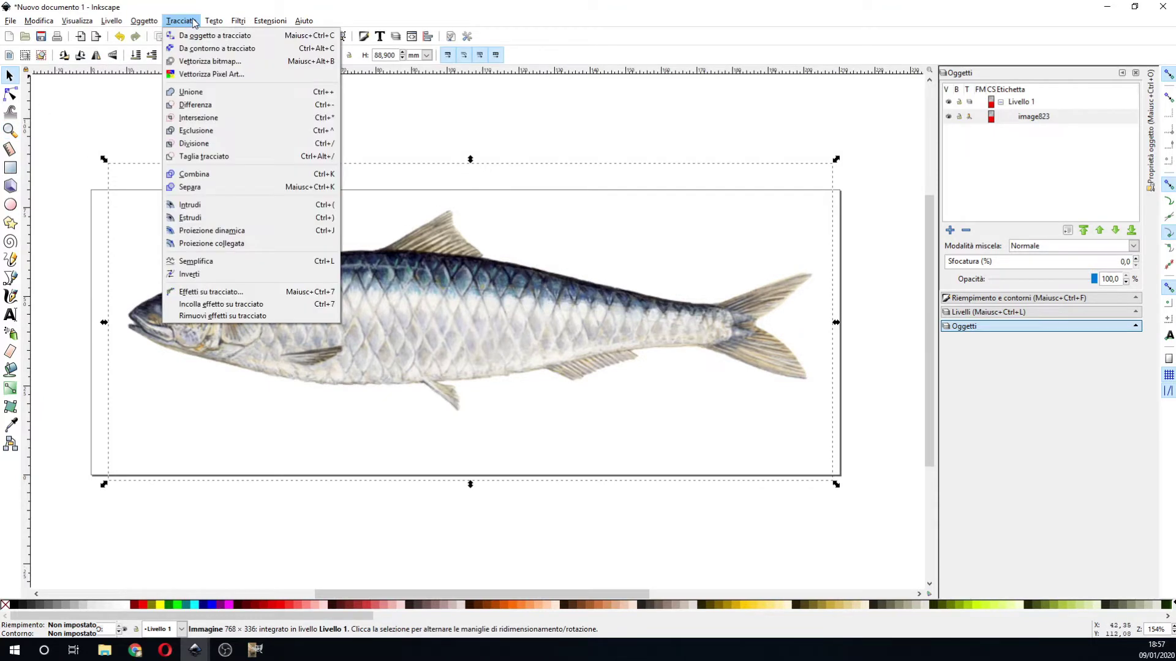
- Open Trace Bitmap for the sardine image with live preview turned on
{"action": "left_click", "coordinate": [206, 63]}
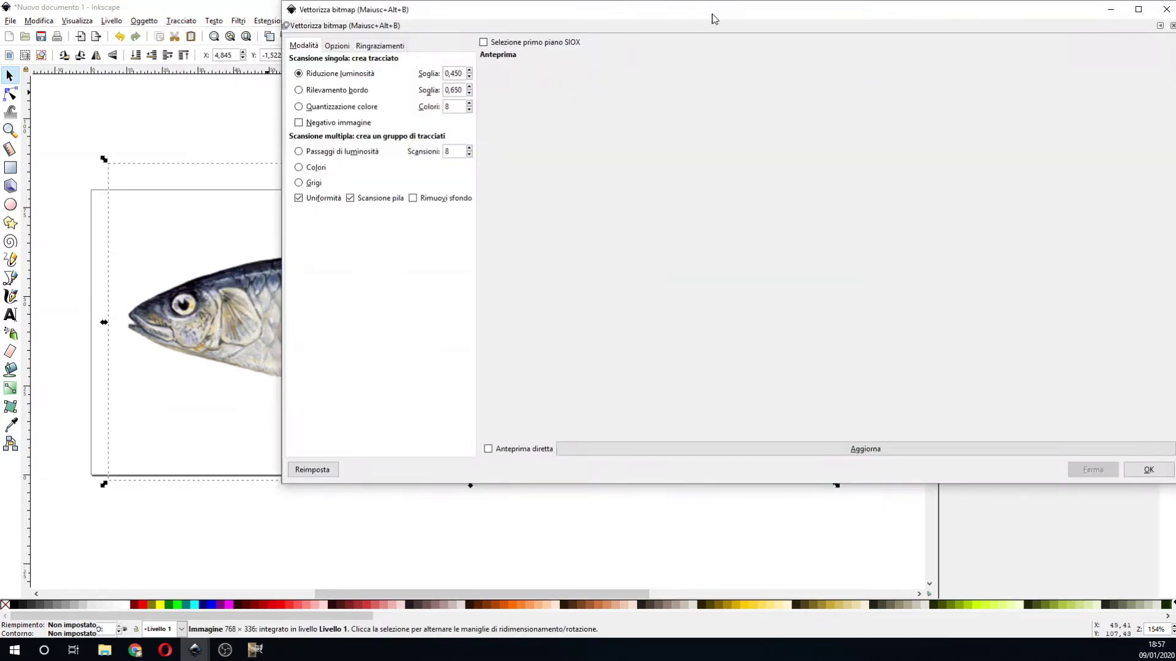
{"action": "mouse_move", "coordinate": [713, 17]}
{"action": "left_mouse_down"}
{"action": "mouse_move", "coordinate": [564, 115]}
{"action": "mouse_move", "coordinate": [542, 103]}
{"action": "left_mouse_up"}
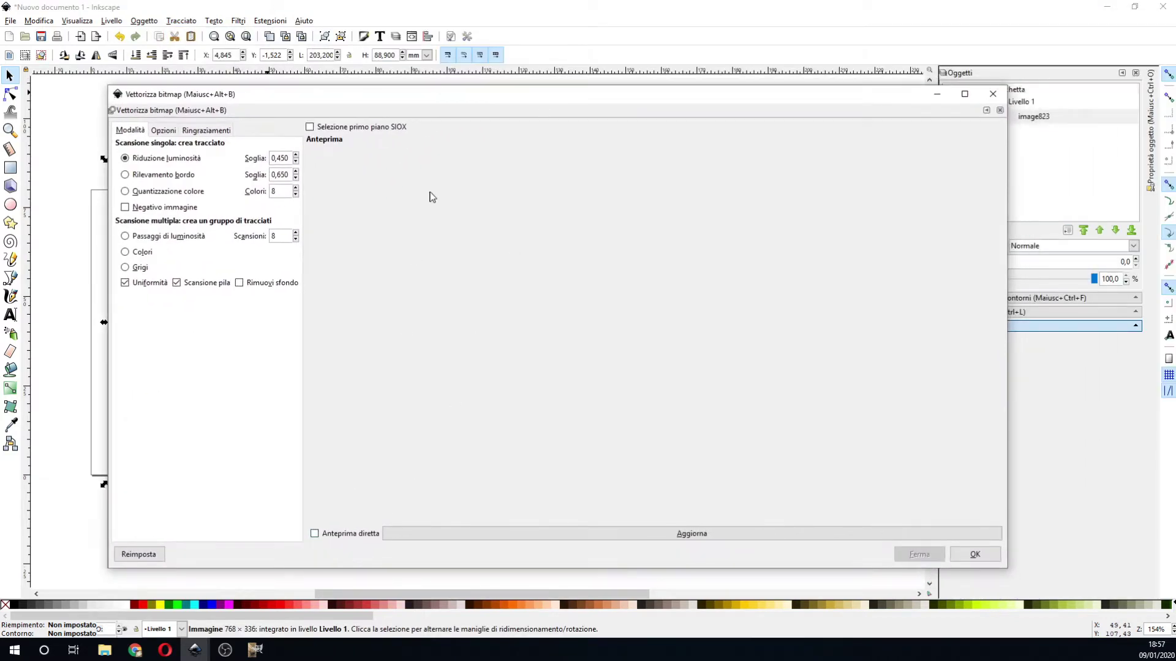
{"action": "left_click_drag", "start_coordinate": [417, 100], "coordinate": [449, 35]}
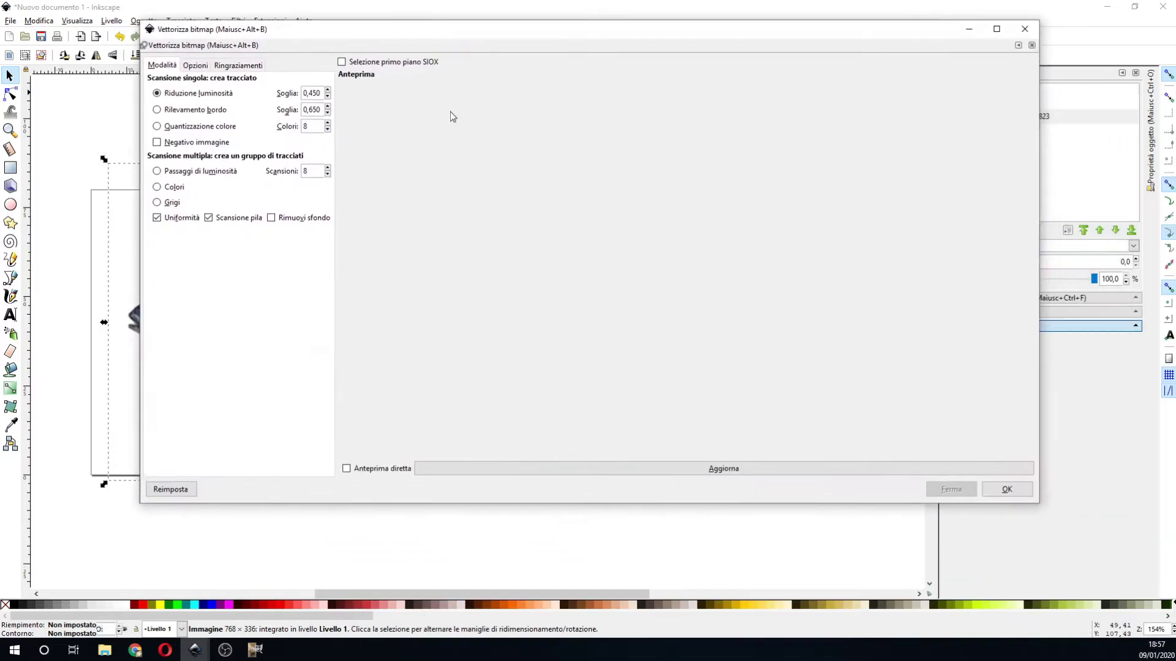
{"action": "left_click", "coordinate": [348, 469]}
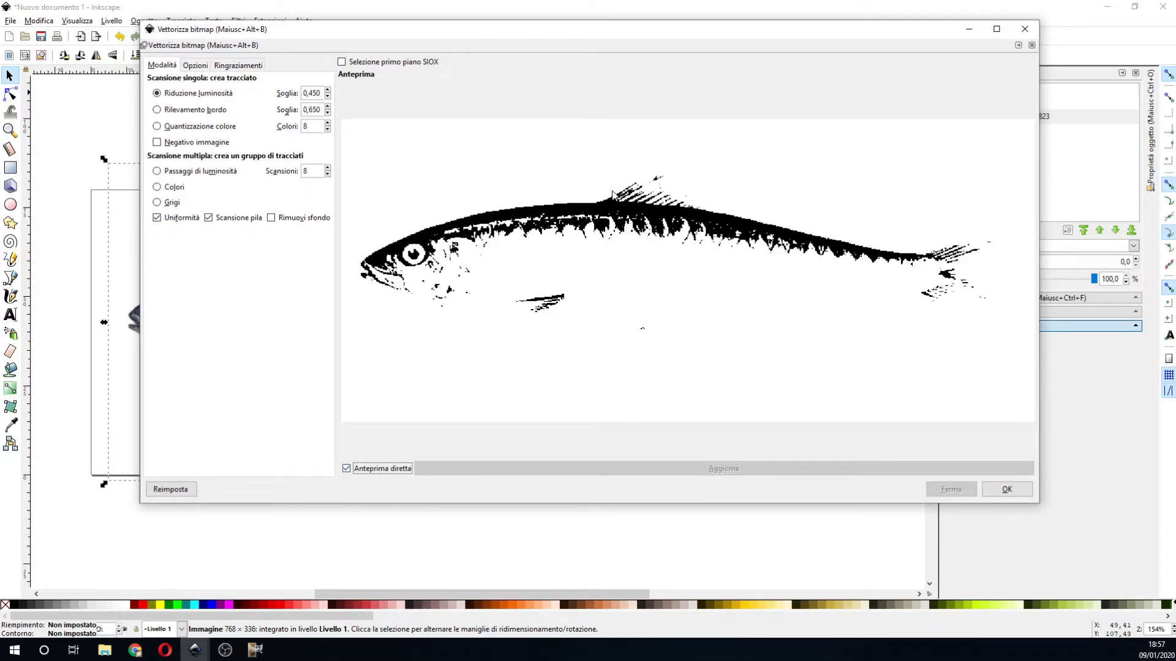
{"action": "left_click_drag", "start_coordinate": [630, 37], "coordinate": [625, 83]}
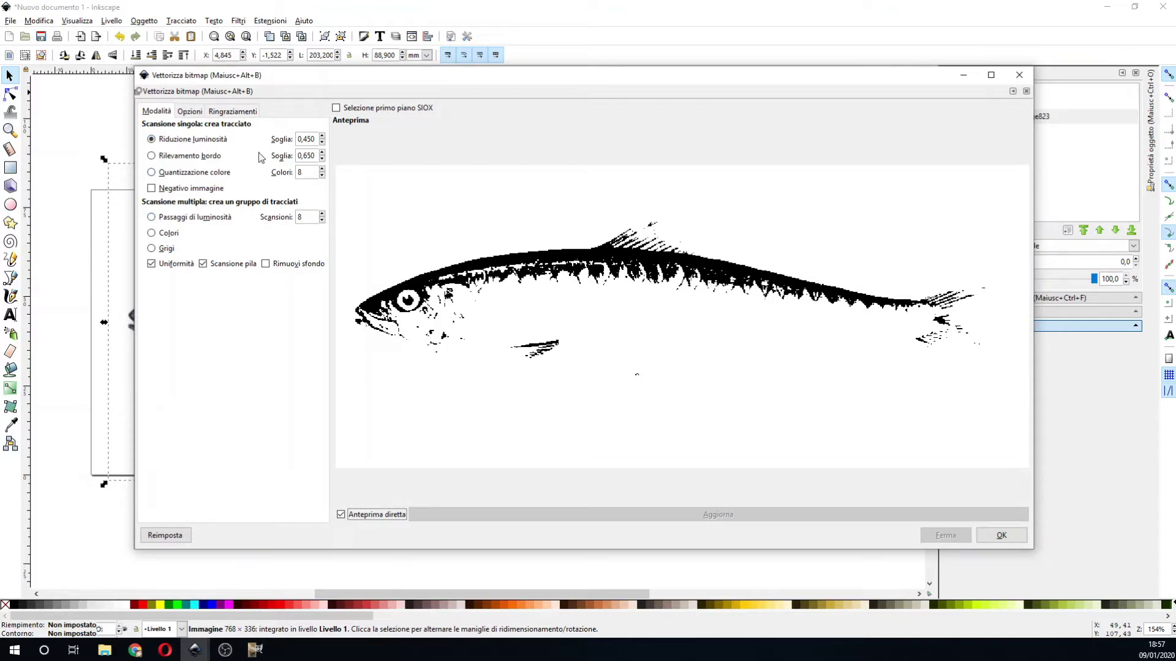
- Raise the brightness-cutoff threshold in the trace preview
{"action": "left_click", "coordinate": [323, 146]}
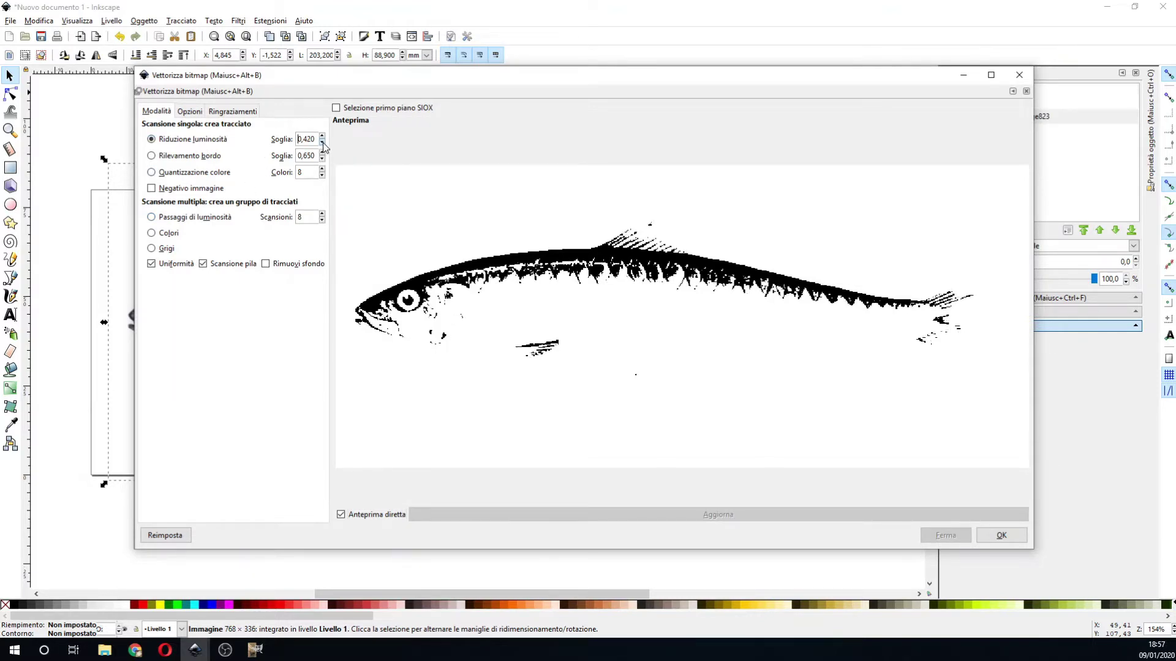
{"action": "left_click", "coordinate": [323, 137]}
{"action": "left_click", "coordinate": [322, 138]}
{"action": "left_click", "coordinate": [323, 138]}
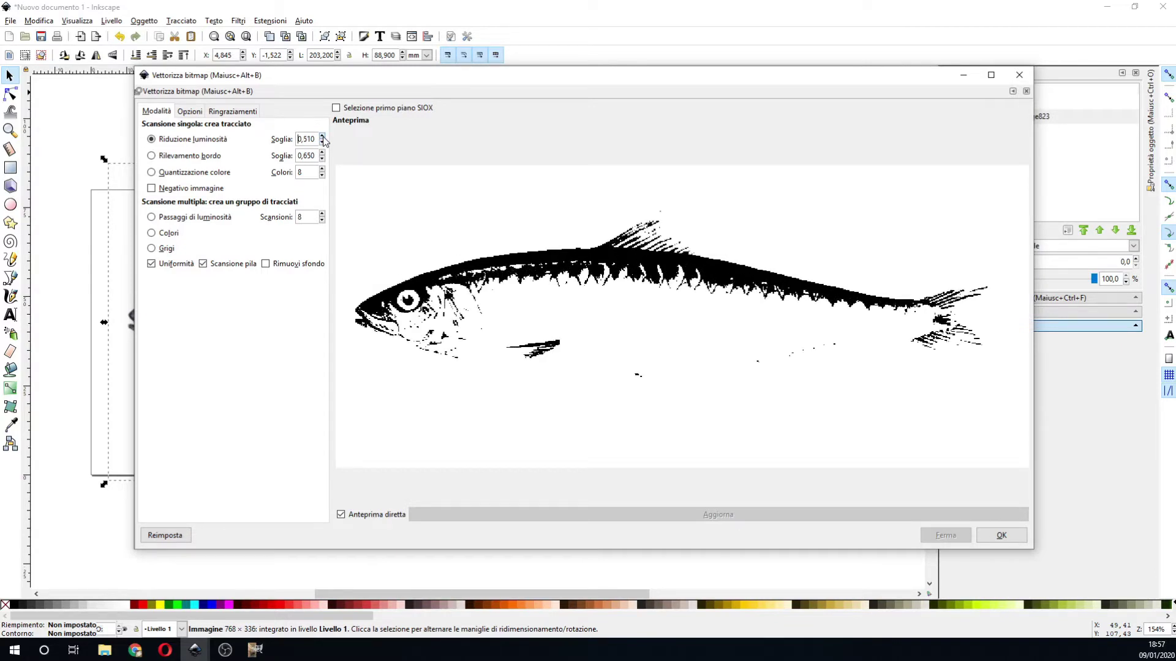
{"action": "left_click", "coordinate": [322, 138]}
{"action": "left_click", "coordinate": [323, 137]}
{"action": "left_click", "coordinate": [323, 138]}
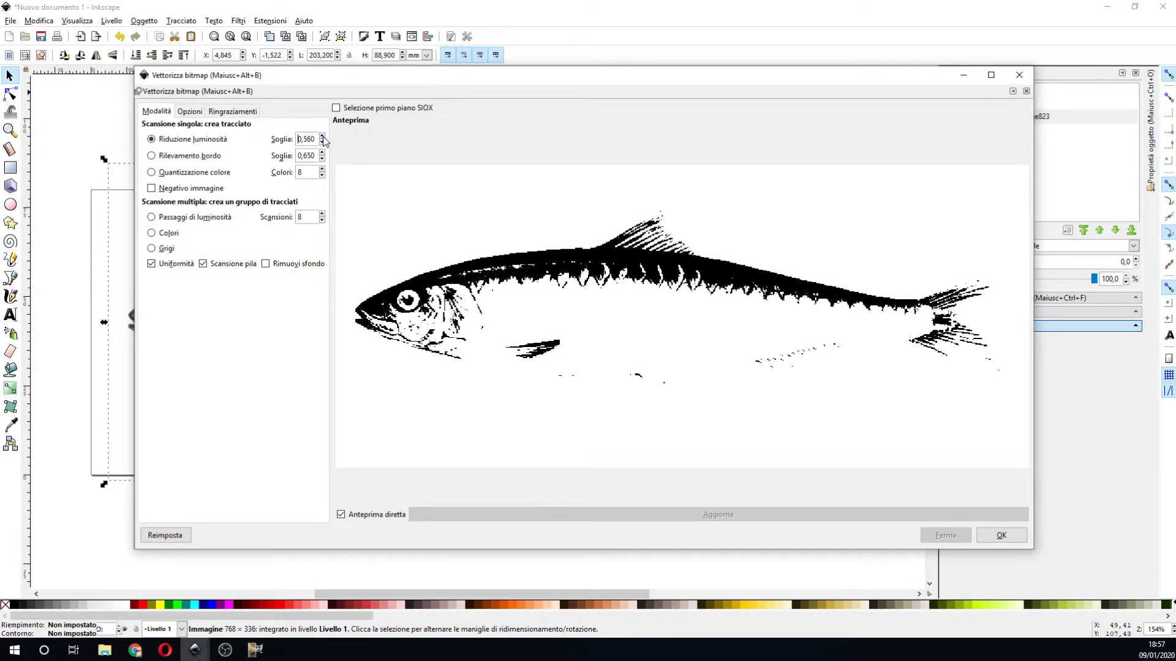
{"action": "left_click", "coordinate": [323, 138]}
{"action": "left_click", "coordinate": [323, 138]}
{"action": "left_click", "coordinate": [323, 138]}
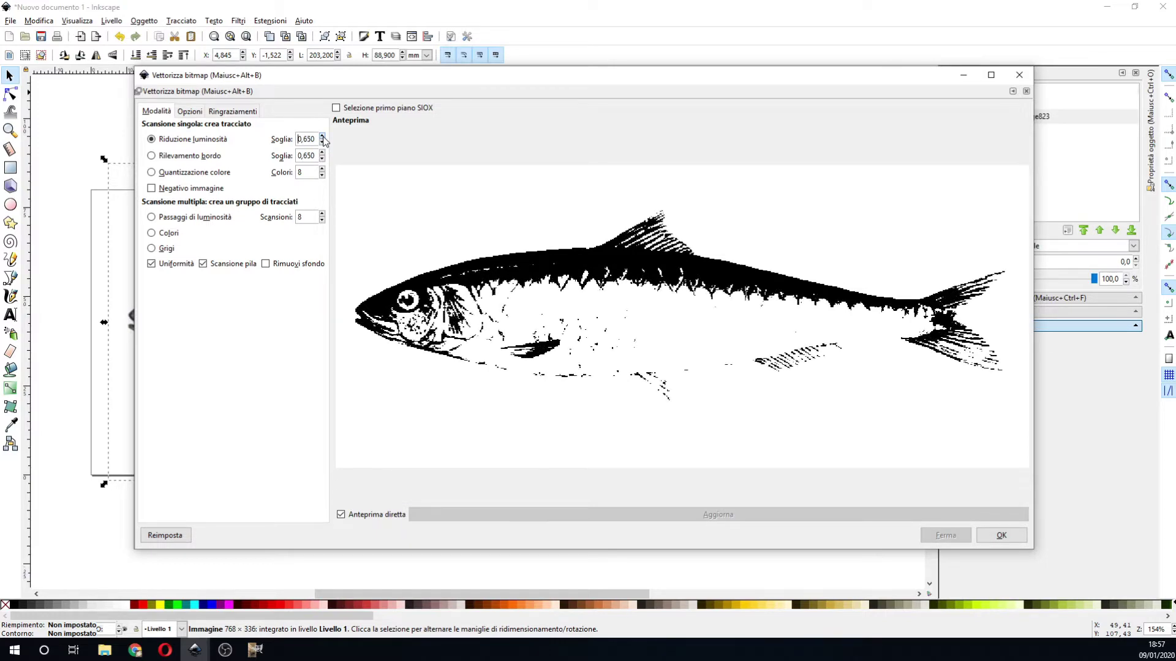
{"action": "mouse_move", "coordinate": [469, 80]}
{"action": "left_mouse_down"}
{"action": "mouse_move", "coordinate": [464, 447]}
{"action": "mouse_move", "coordinate": [410, 411]}
{"action": "mouse_move", "coordinate": [457, 77]}
{"action": "left_mouse_up"}
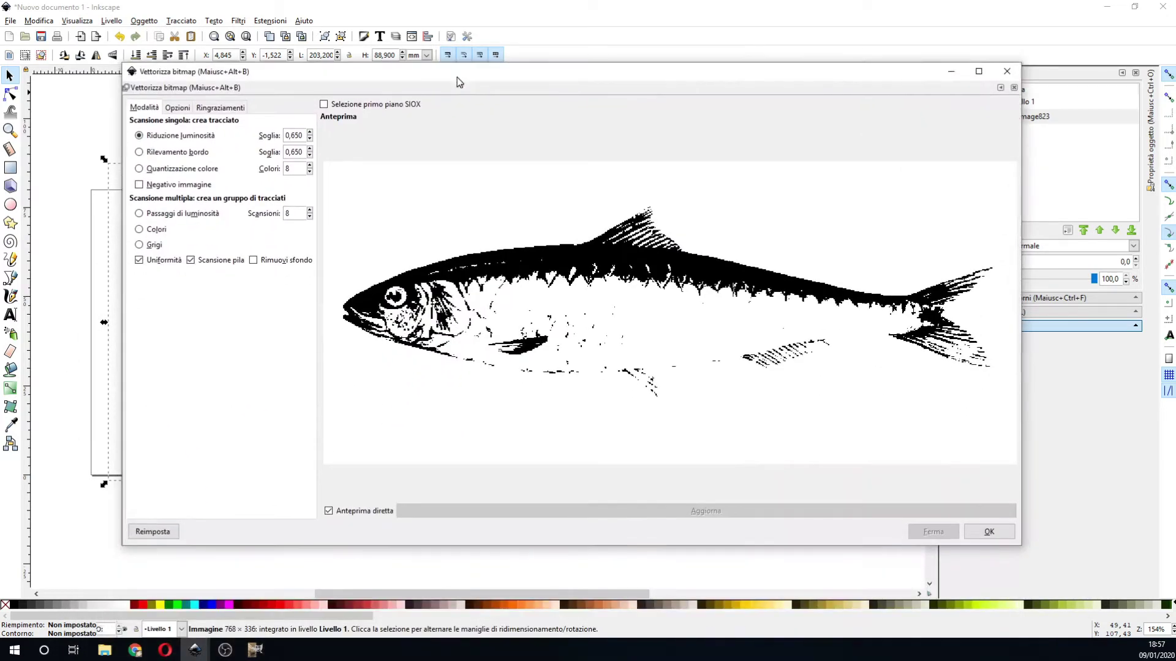
- Fine-tune the brightness threshold to 0.390 and move the dialog to reveal the fish
{"action": "left_click", "coordinate": [310, 139]}
{"action": "left_click", "coordinate": [310, 140]}
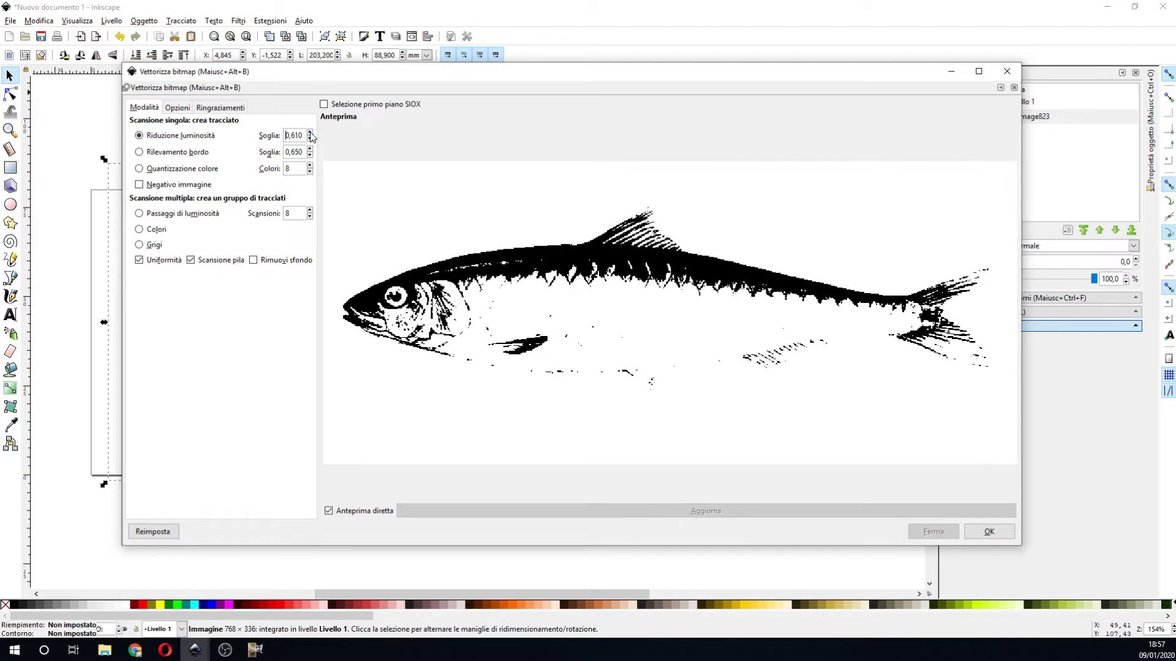
{"action": "left_click", "coordinate": [310, 133]}
{"action": "left_click", "coordinate": [309, 133]}
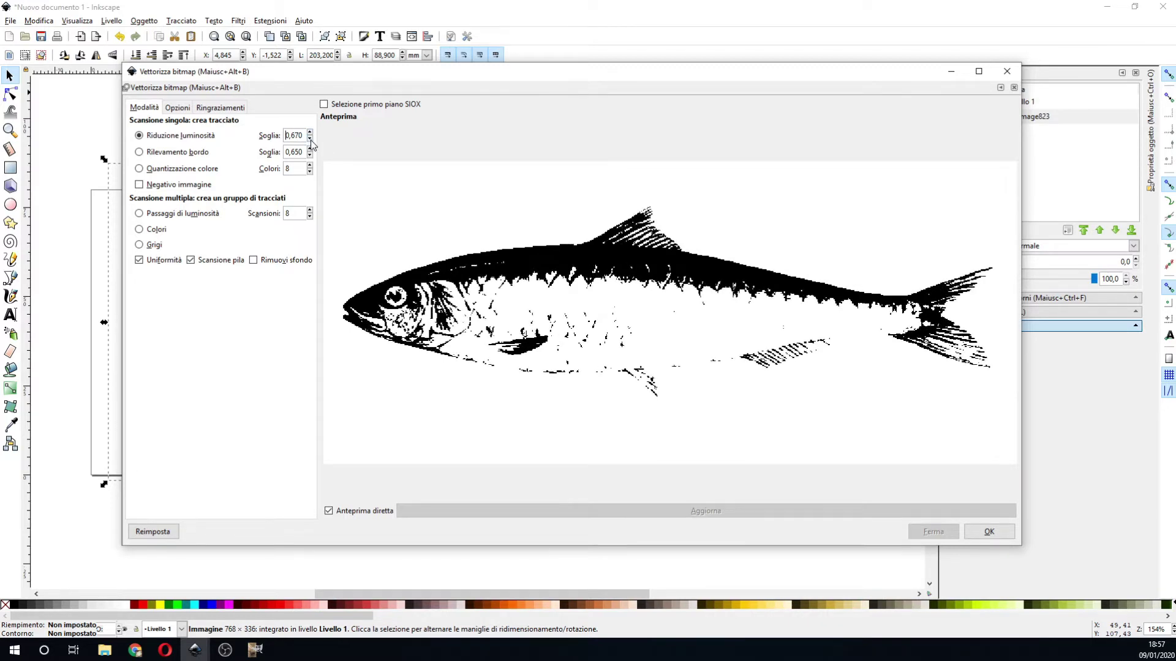
{"action": "double_click", "coordinate": [310, 139]}
{"action": "double_click", "coordinate": [310, 139]}
{"action": "left_click", "coordinate": [310, 139]}
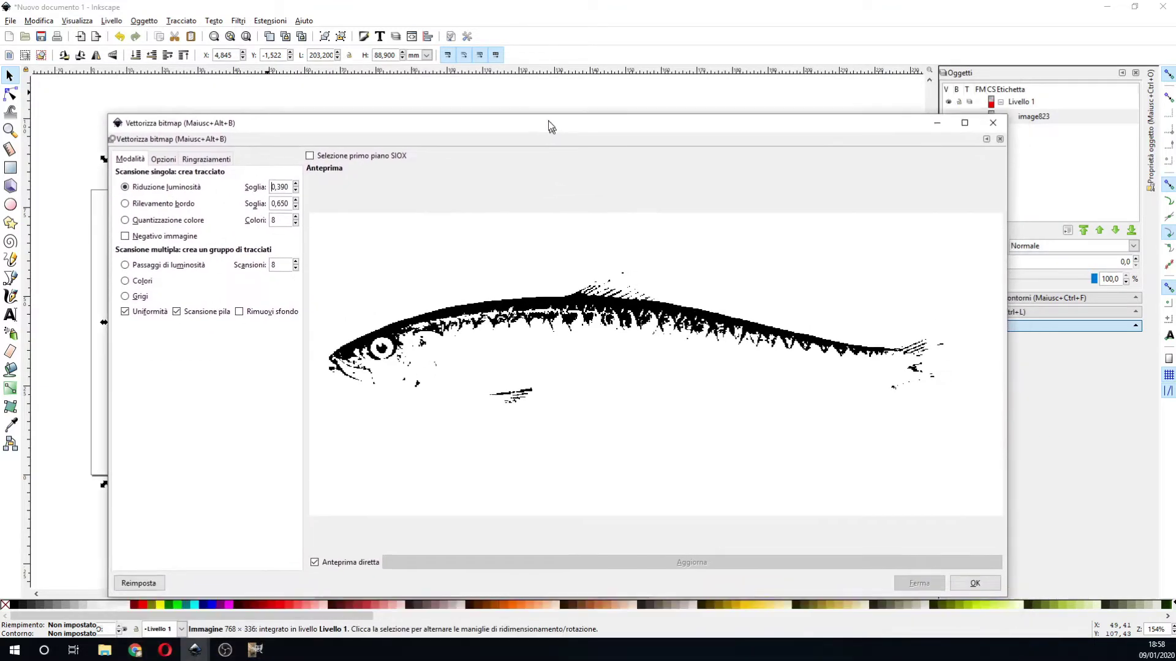
{"action": "left_click_drag", "start_coordinate": [565, 77], "coordinate": [547, 119]}
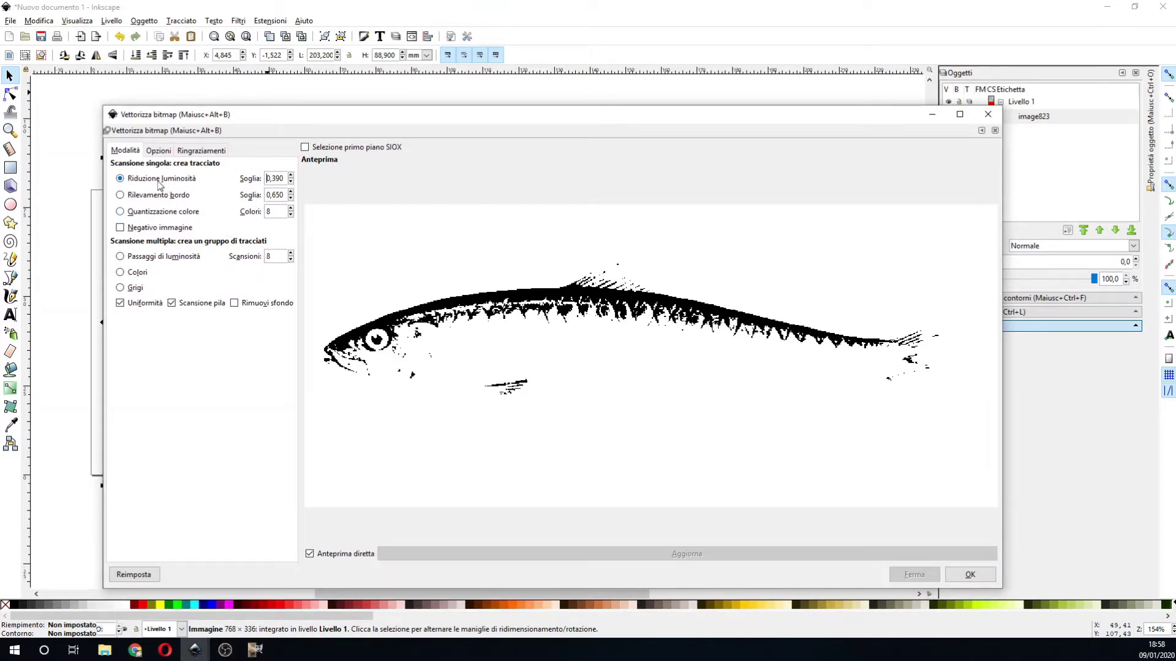
{"action": "mouse_move", "coordinate": [586, 116]}
{"action": "left_mouse_down"}
{"action": "mouse_move", "coordinate": [608, 390]}
{"action": "mouse_move", "coordinate": [588, 184]}
{"action": "left_mouse_up"}
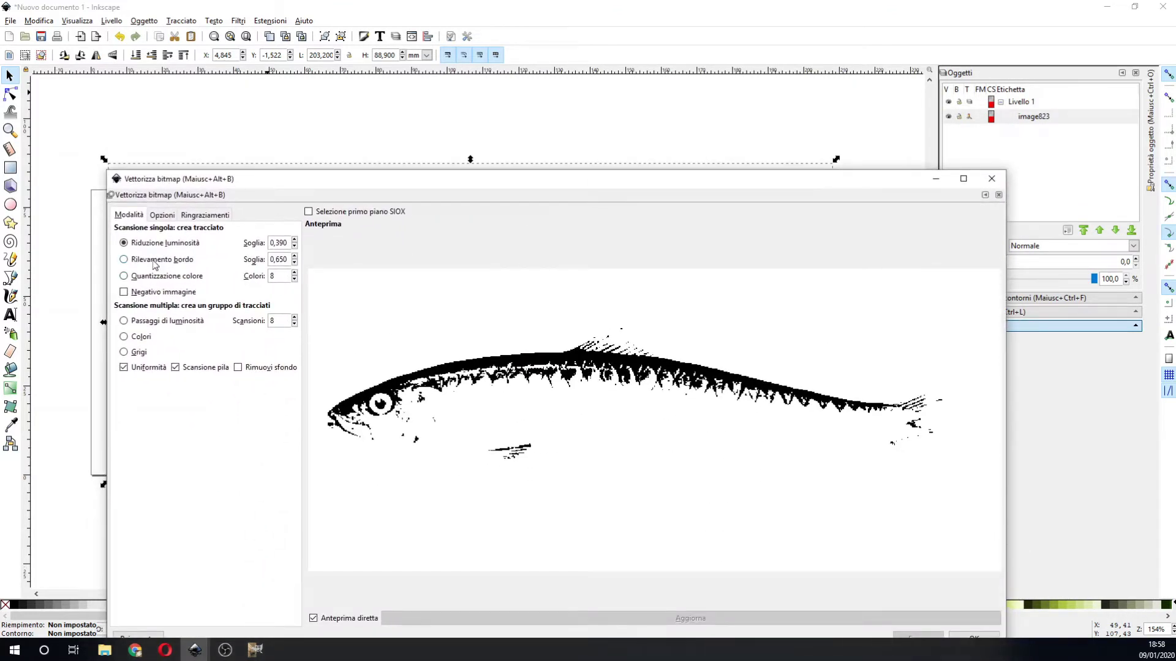
- Switch the trace mode to Edge detection and create the traced sardine outline path
{"action": "left_click", "coordinate": [156, 260]}
{"action": "left_click_drag", "start_coordinate": [499, 179], "coordinate": [490, 91]}
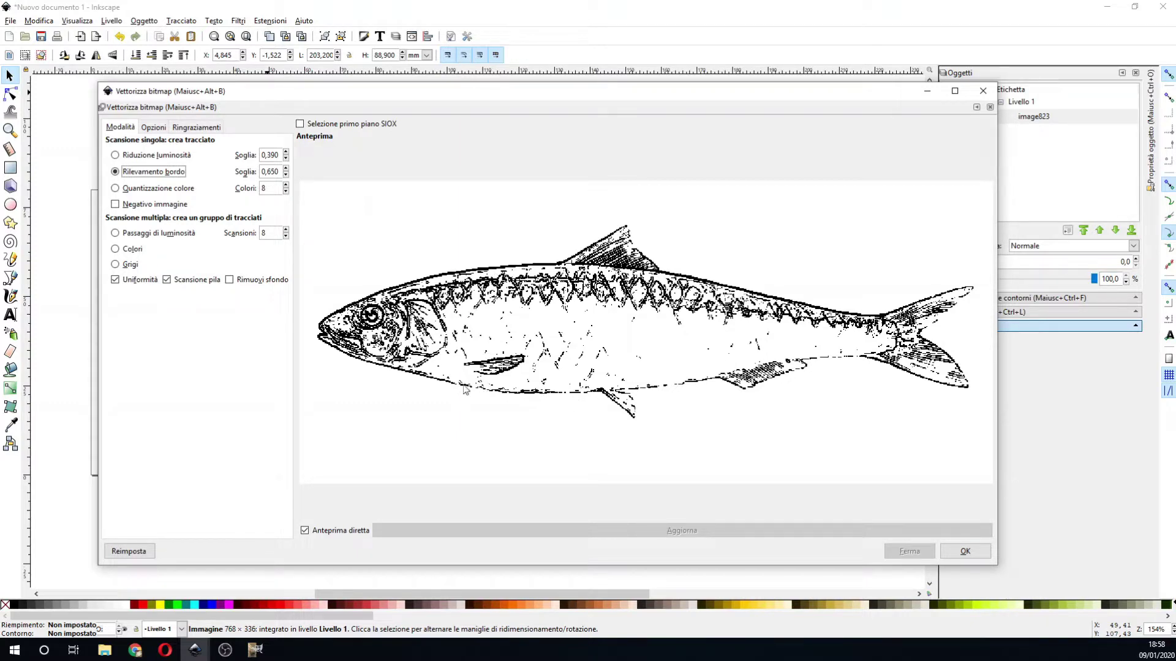
{"action": "left_click", "coordinate": [966, 552]}
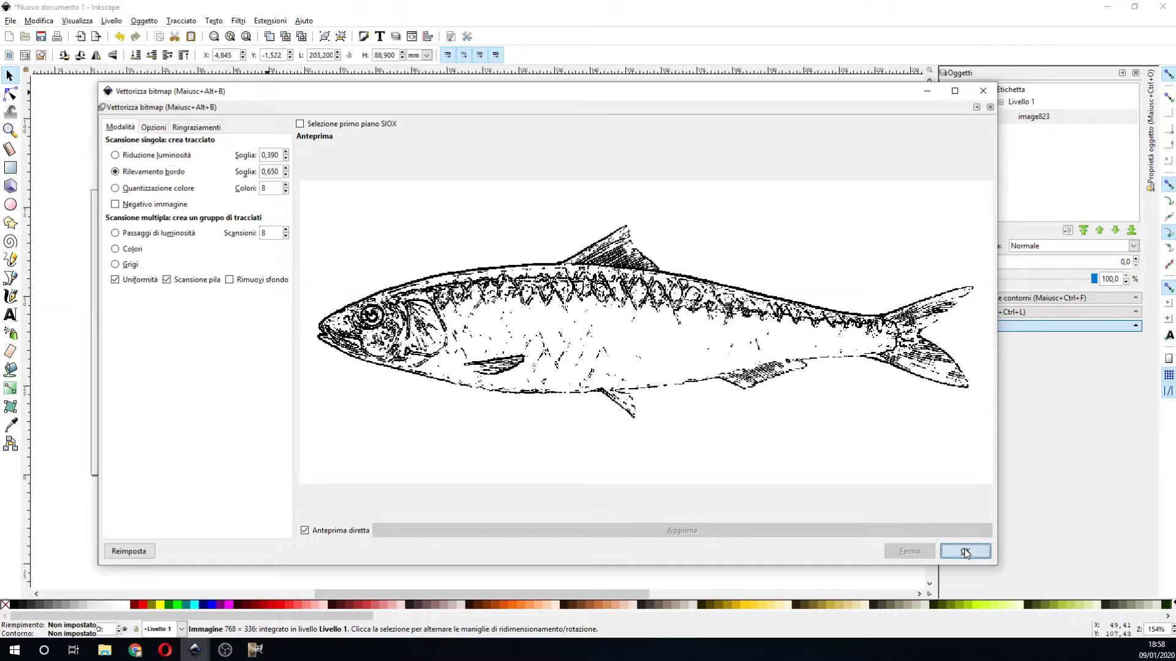
{"action": "left_click", "coordinate": [983, 91]}
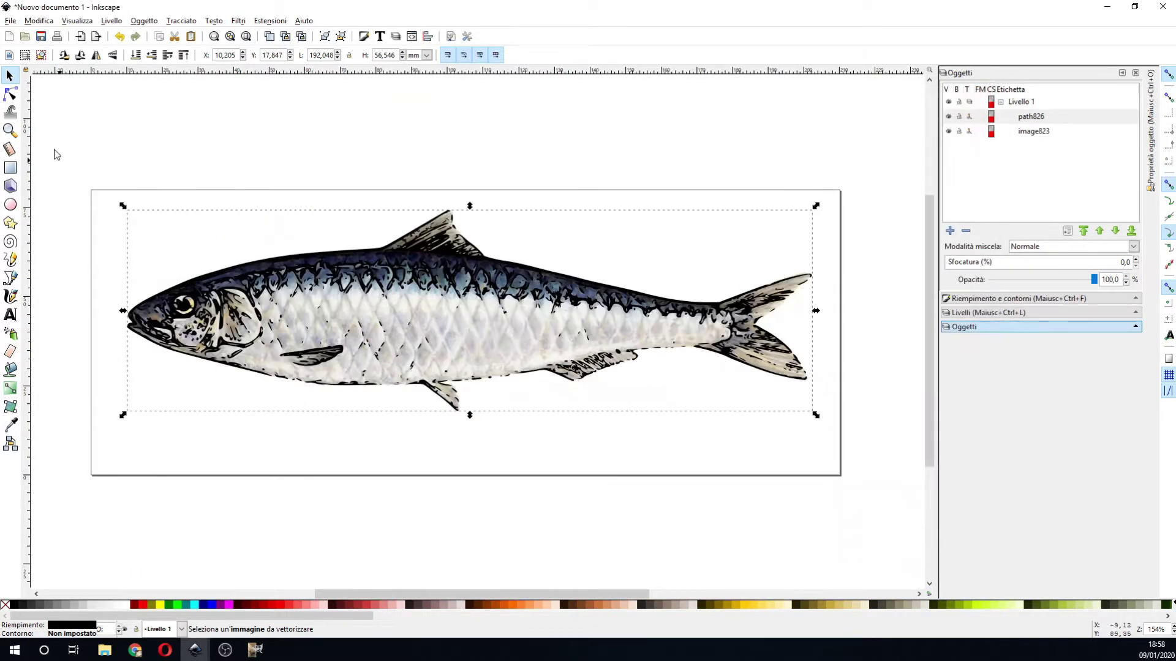
- Move the traced sardine off the colour image and zoom in on its head
{"action": "left_click_drag", "start_coordinate": [212, 307], "coordinate": [277, 389]}
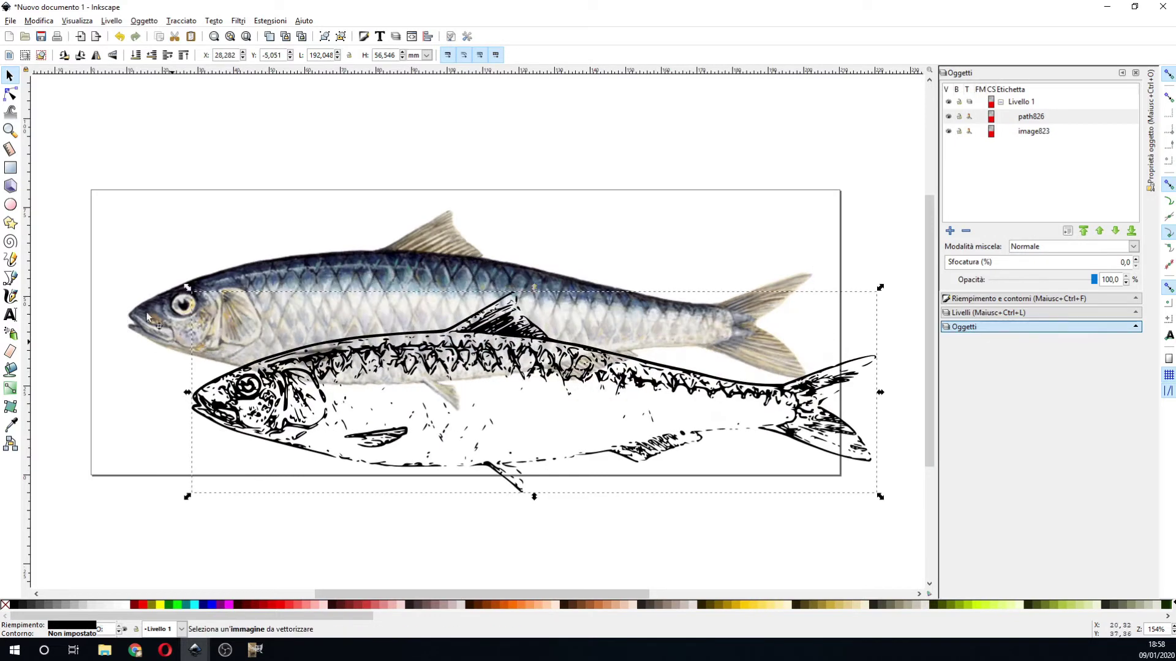
{"action": "left_click", "coordinate": [9, 131]}
{"action": "left_click_drag", "start_coordinate": [178, 385], "coordinate": [299, 463]}
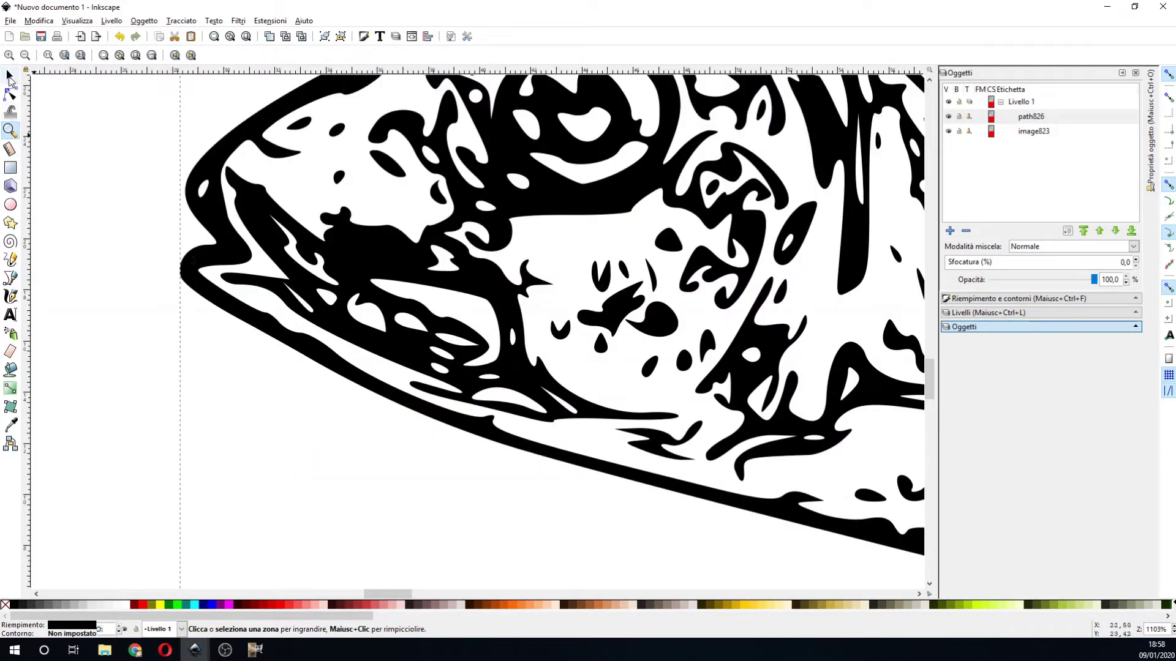
{"action": "left_click", "coordinate": [9, 74]}
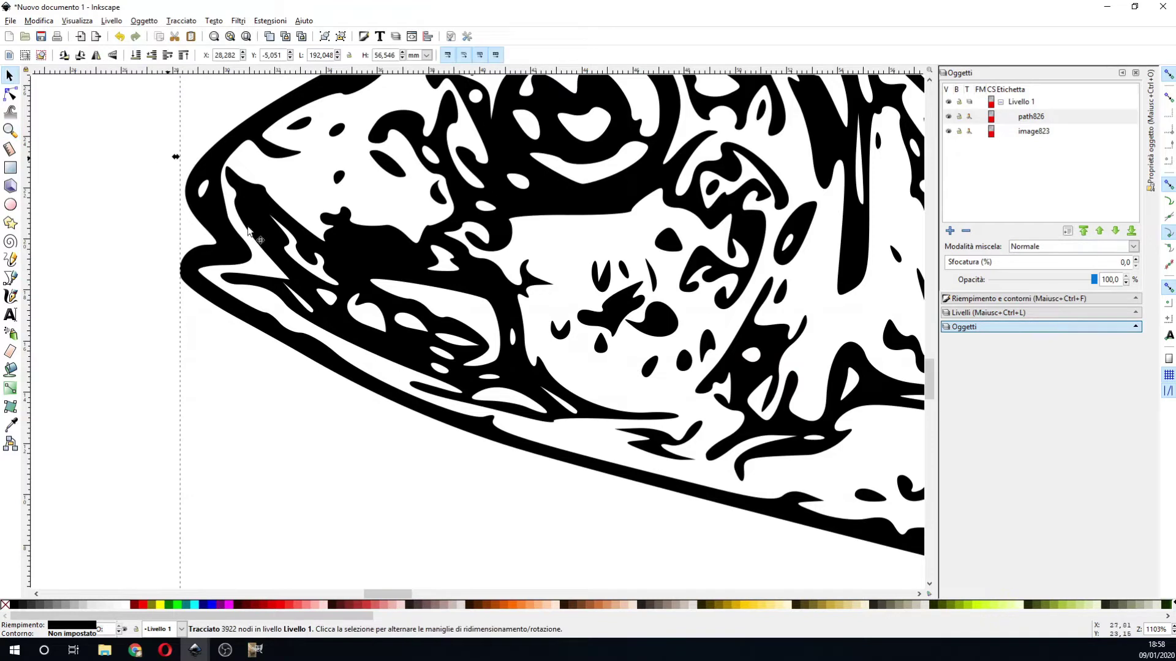
{"action": "left_click", "coordinate": [275, 332]}
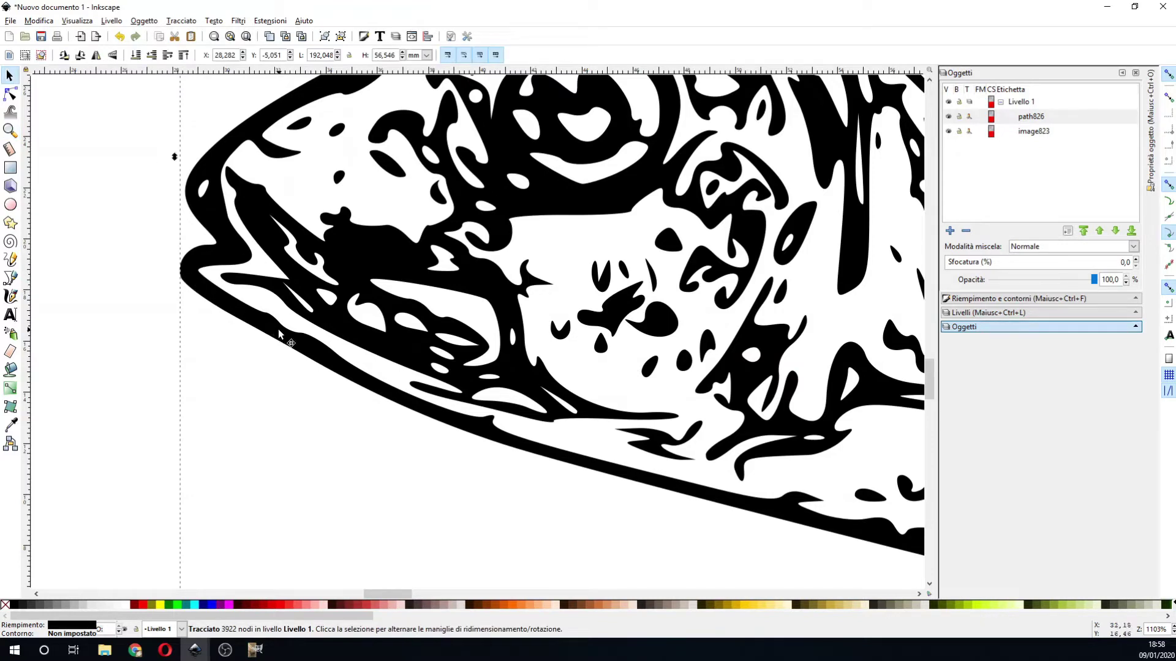
- Remove the trace's fill and give it a flat black stroke, then zoom out
{"action": "left_click", "coordinate": [1007, 299]}
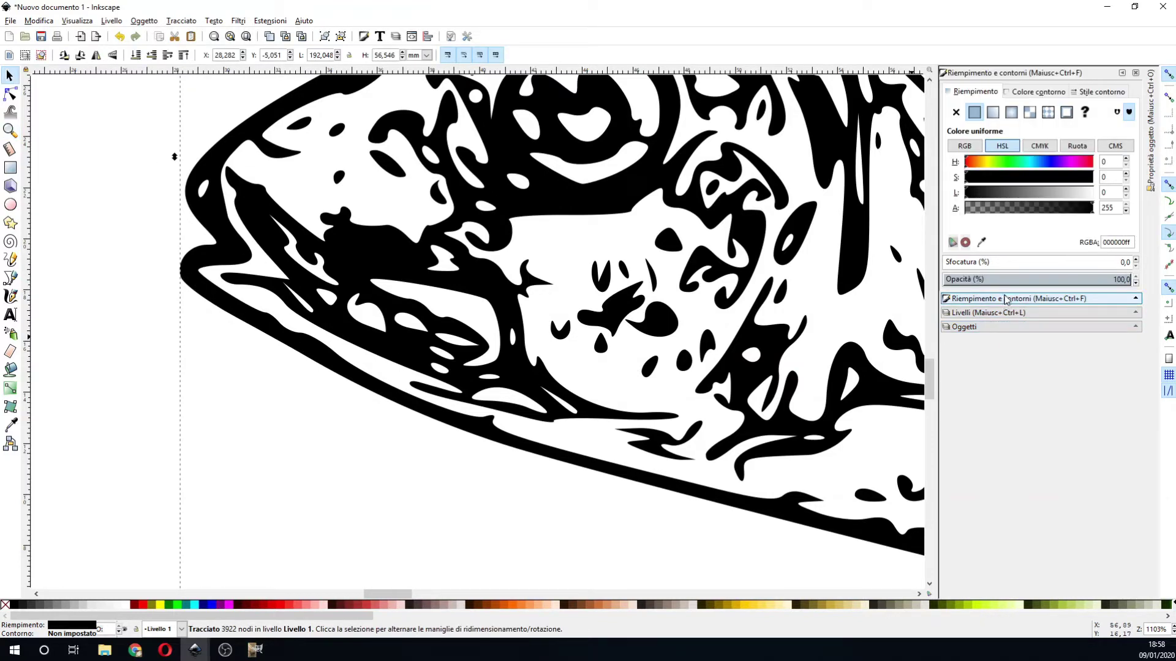
{"action": "left_click", "coordinate": [955, 112]}
{"action": "left_click", "coordinate": [1031, 93]}
{"action": "left_click", "coordinate": [974, 113]}
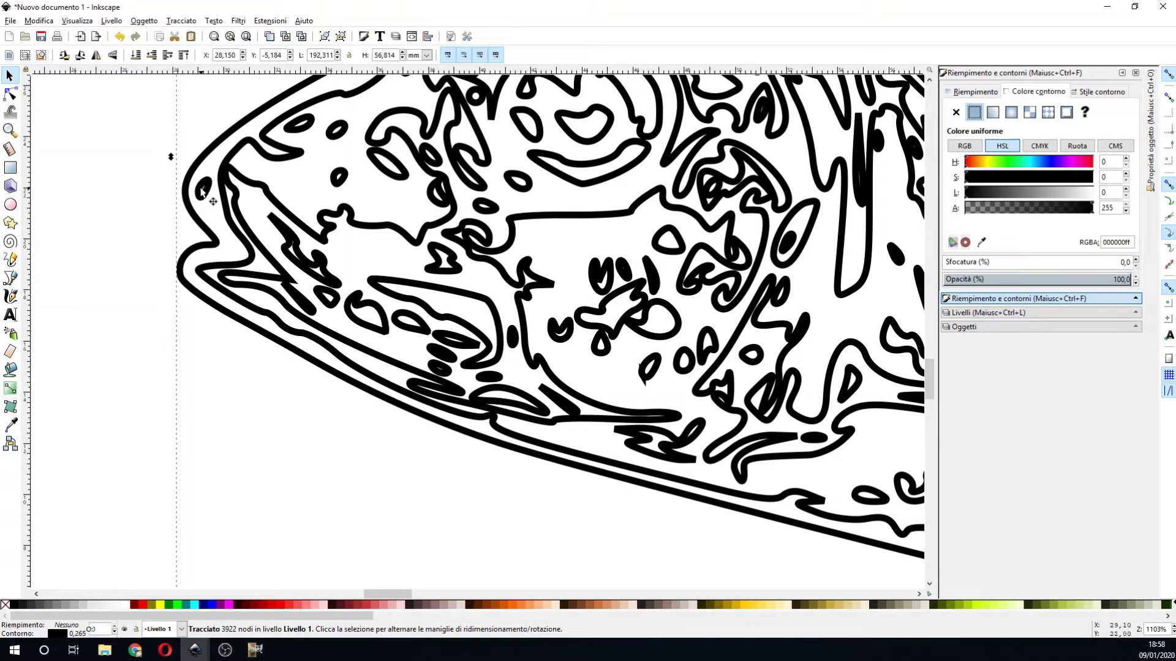
{"action": "left_click", "coordinate": [9, 129]}
{"action": "left_click", "coordinate": [25, 56]}
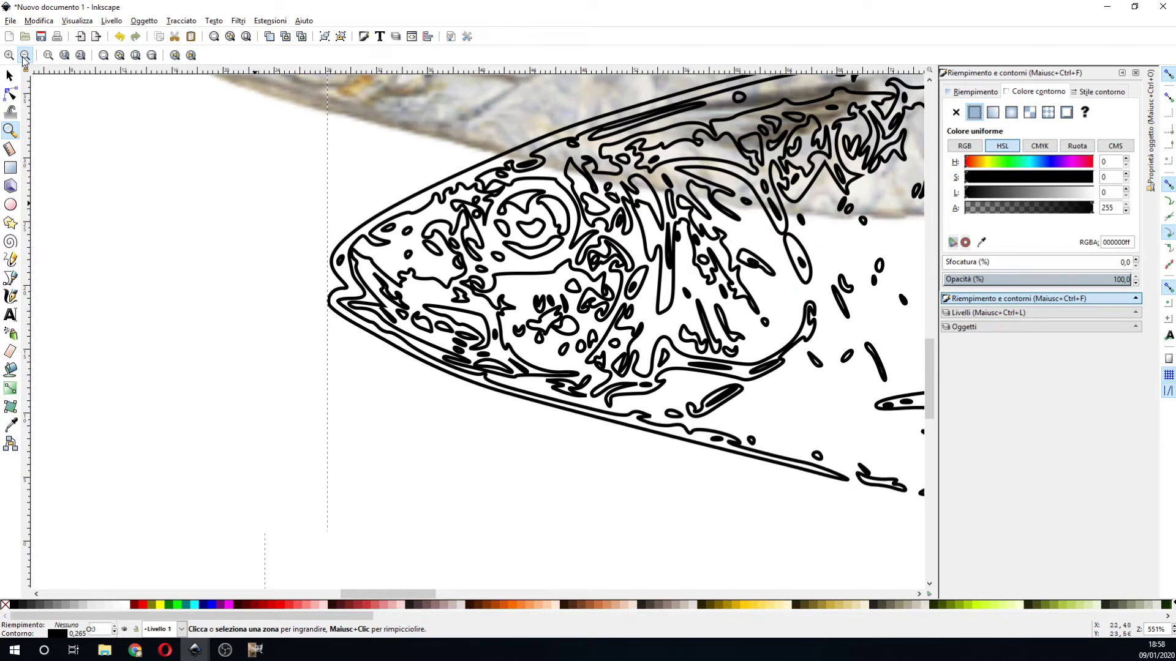
- Zoom out to see both fish and delete the edge-detection trace
{"action": "left_click", "coordinate": [24, 56]}
{"action": "left_click", "coordinate": [25, 56]}
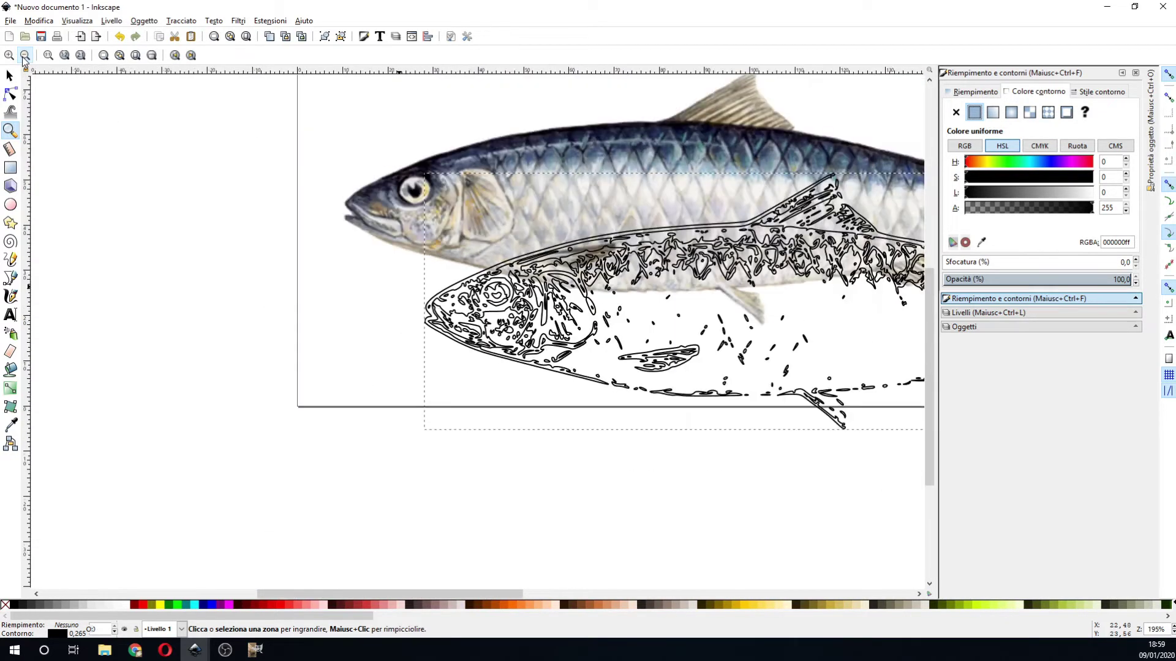
{"action": "left_click", "coordinate": [9, 76]}
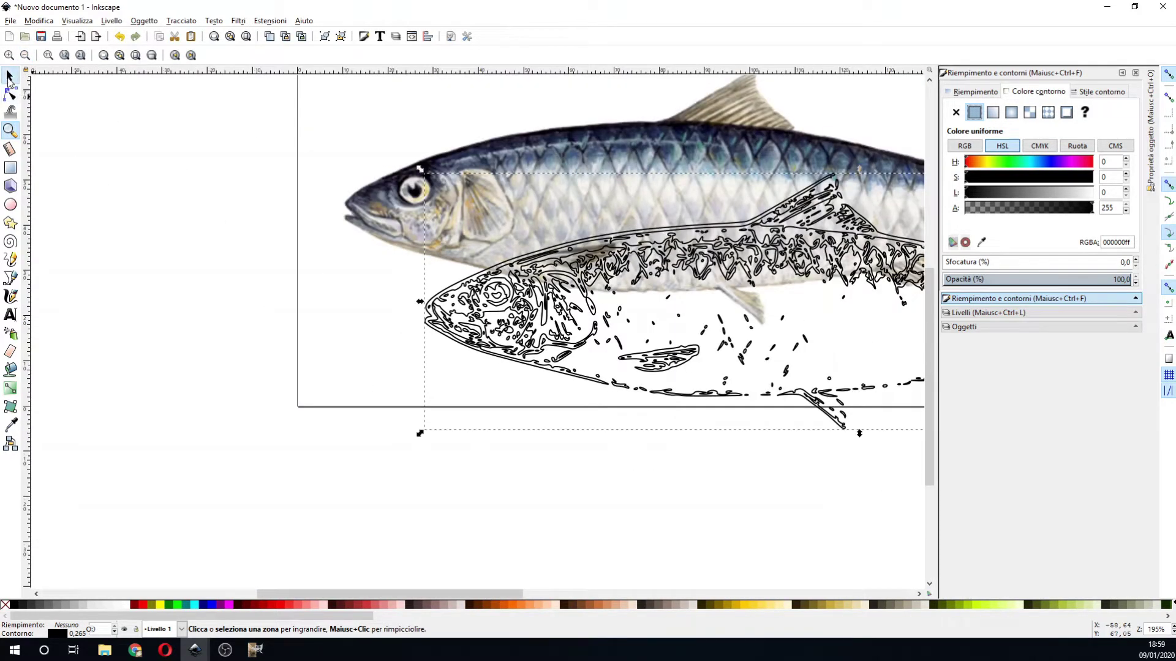
{"action": "left_click", "coordinate": [524, 352]}
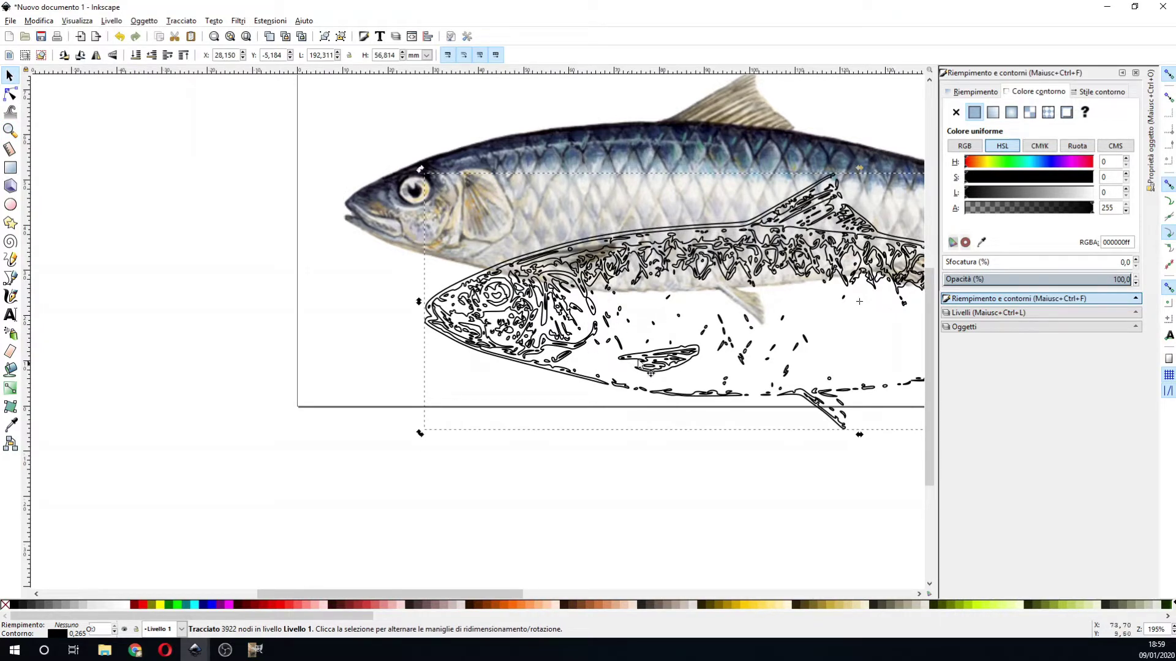
{"action": "key", "text": "Delete"}
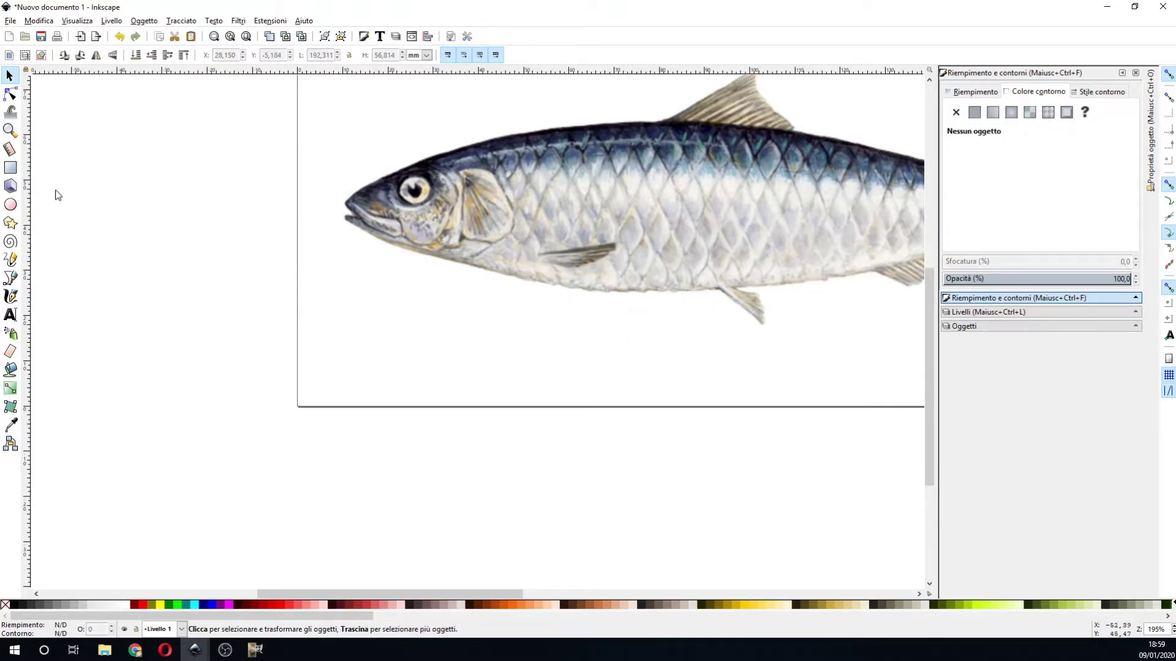
- Zoom out to the whole page and select the colour sardine image
{"action": "left_click", "coordinate": [10, 130]}
{"action": "key", "text": "minus"}
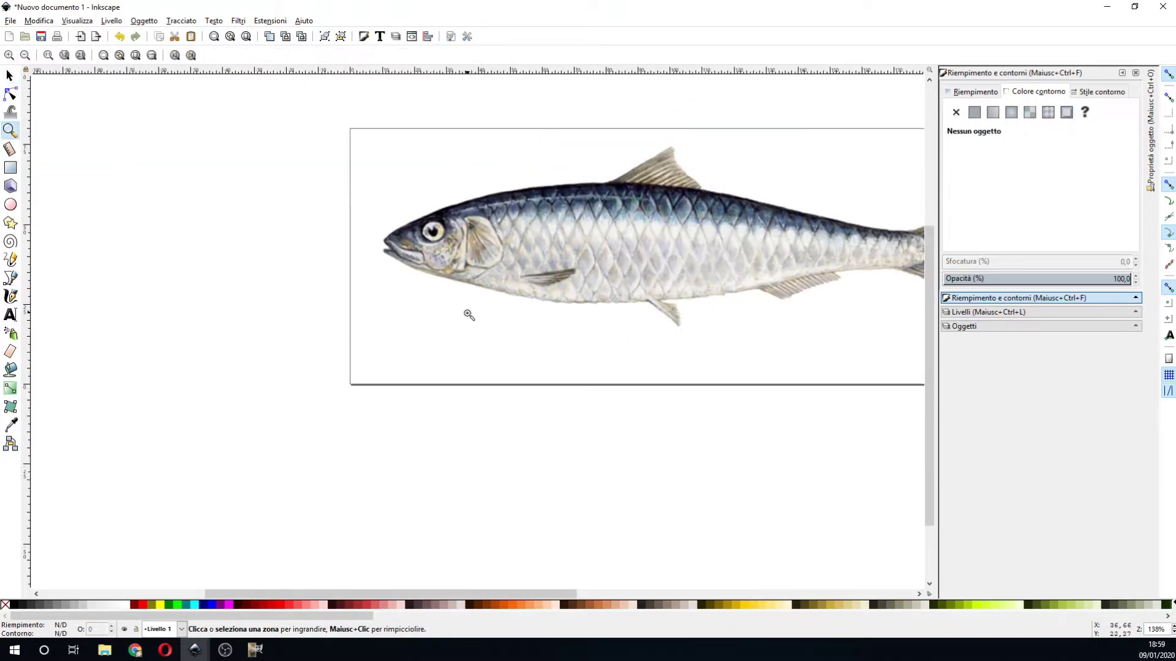
{"action": "left_click_drag", "start_coordinate": [452, 593], "coordinate": [595, 593]}
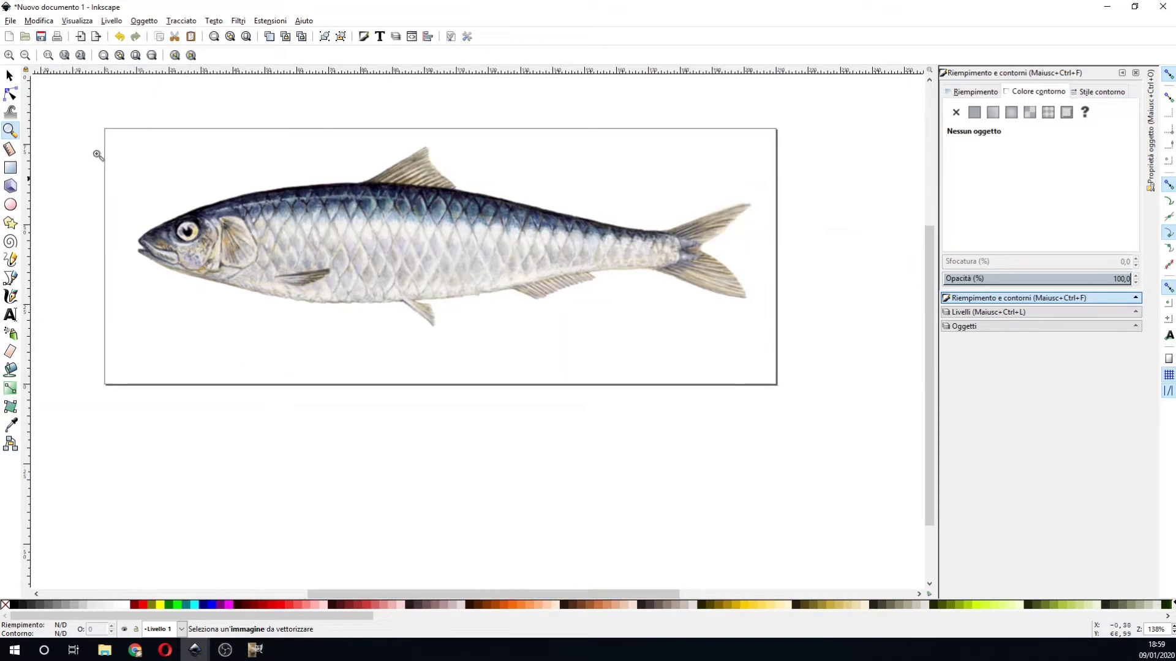
{"action": "left_click", "coordinate": [10, 75]}
{"action": "left_click", "coordinate": [299, 205]}
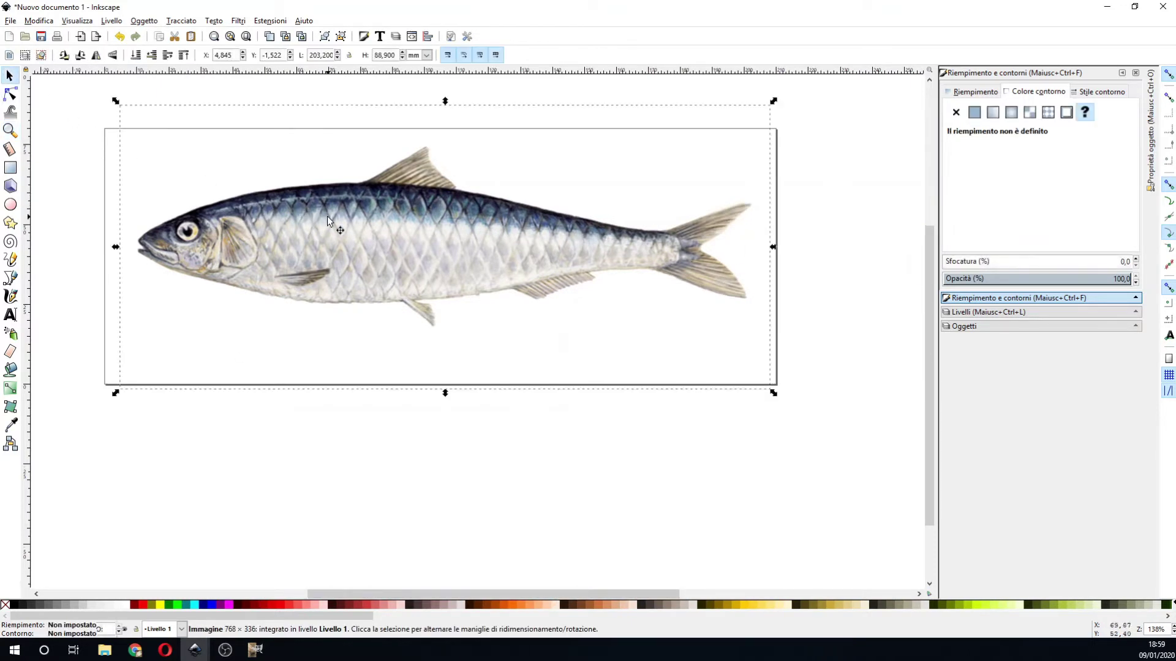
{"action": "left_click", "coordinate": [181, 21]}
- In Trace Bitmap, try colour quantization, settling the colour count back at 8
{"action": "left_click", "coordinate": [204, 61]}
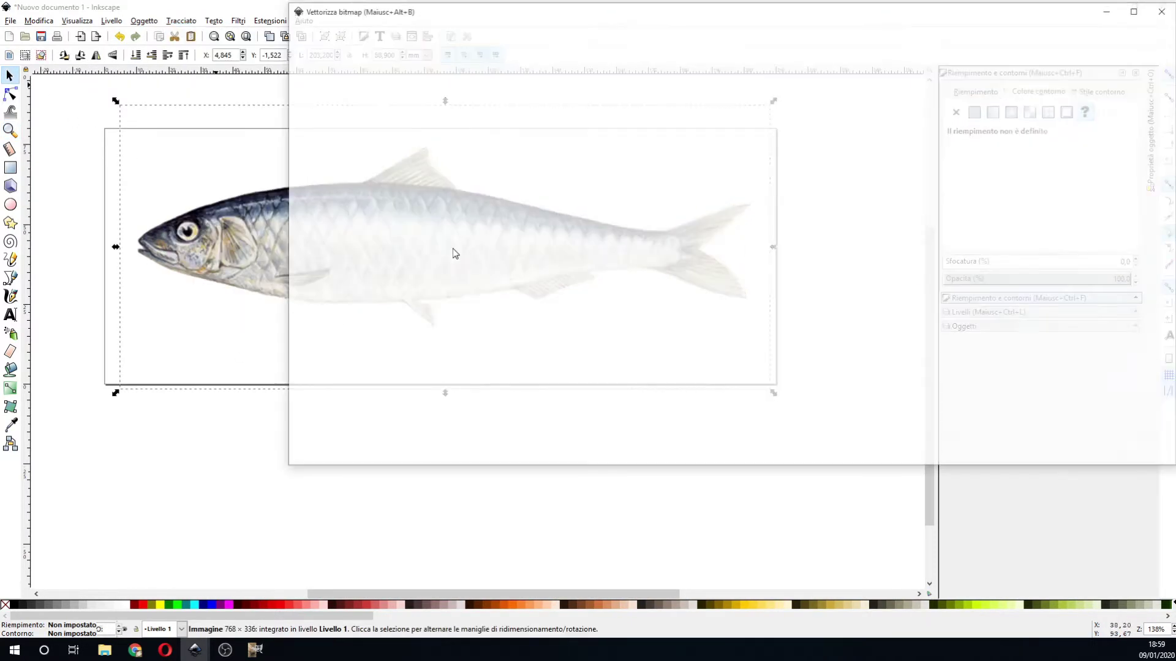
{"action": "left_click_drag", "start_coordinate": [656, 13], "coordinate": [454, 152]}
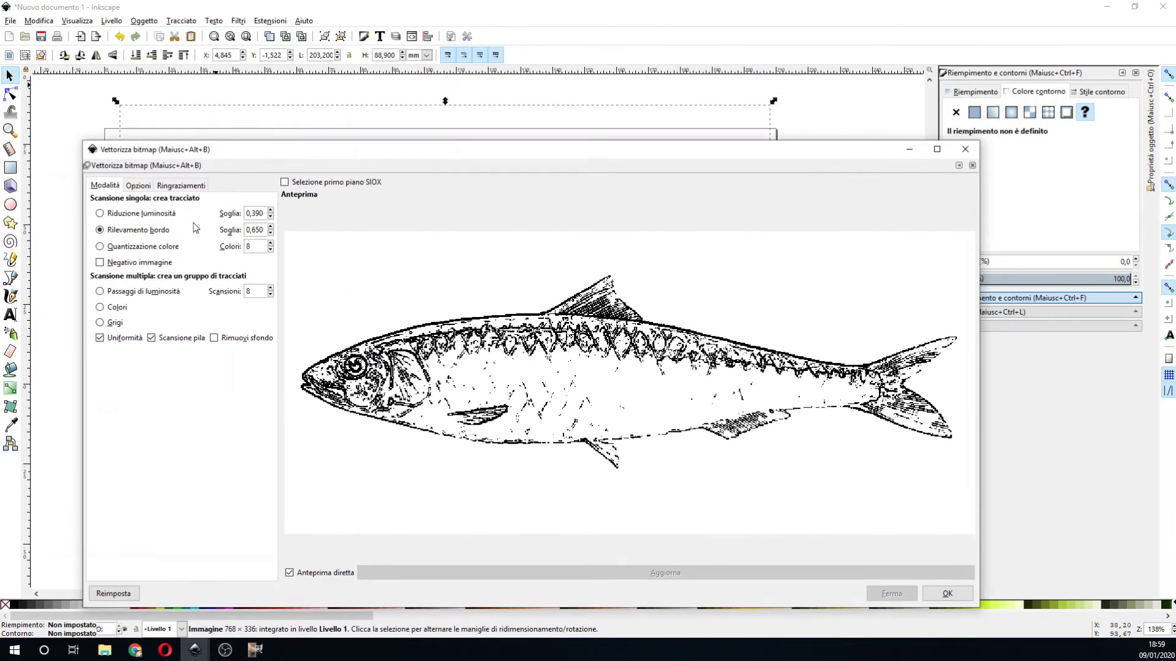
{"action": "left_click", "coordinate": [142, 248]}
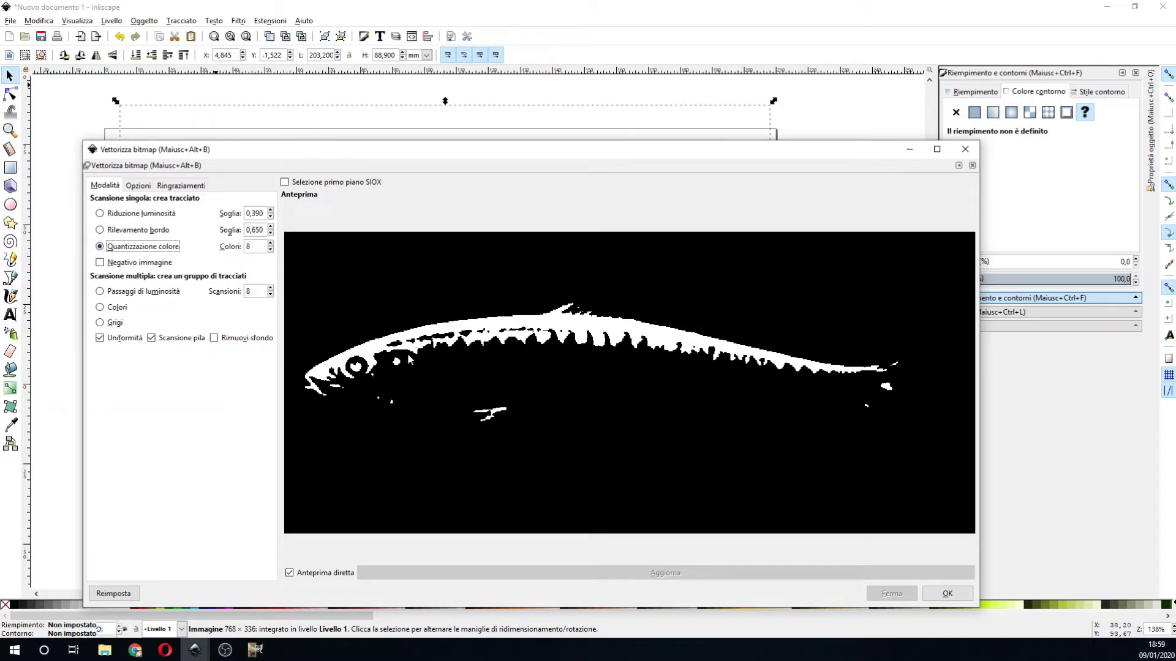
{"action": "left_click", "coordinate": [269, 243]}
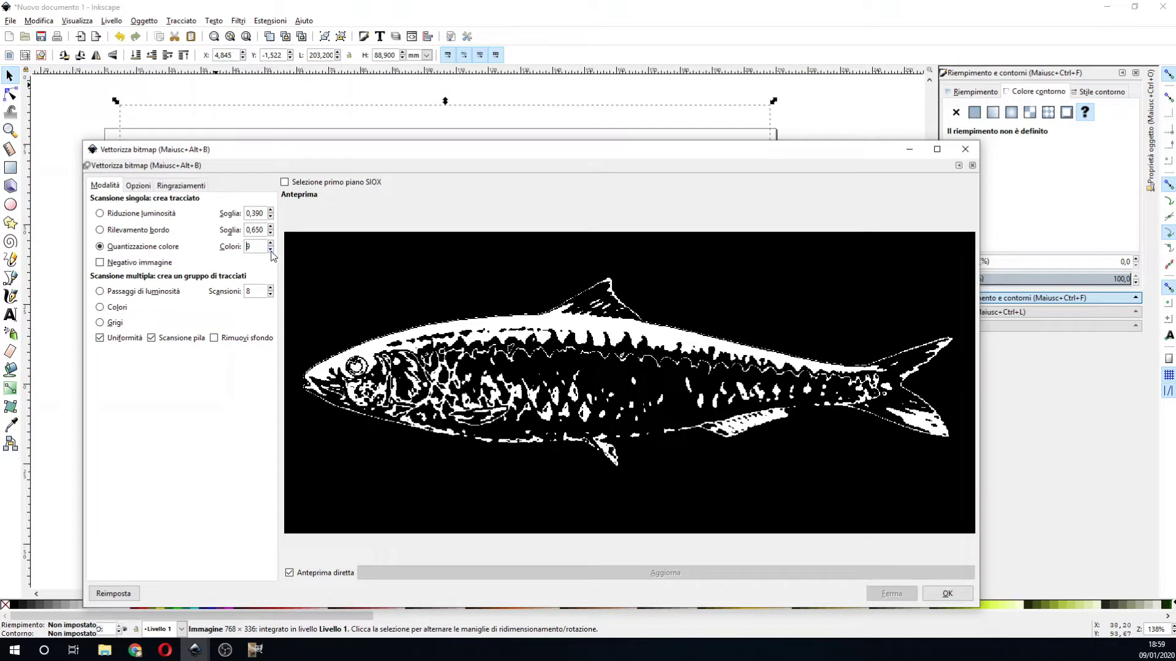
{"action": "left_click", "coordinate": [270, 250]}
{"action": "left_click", "coordinate": [270, 250]}
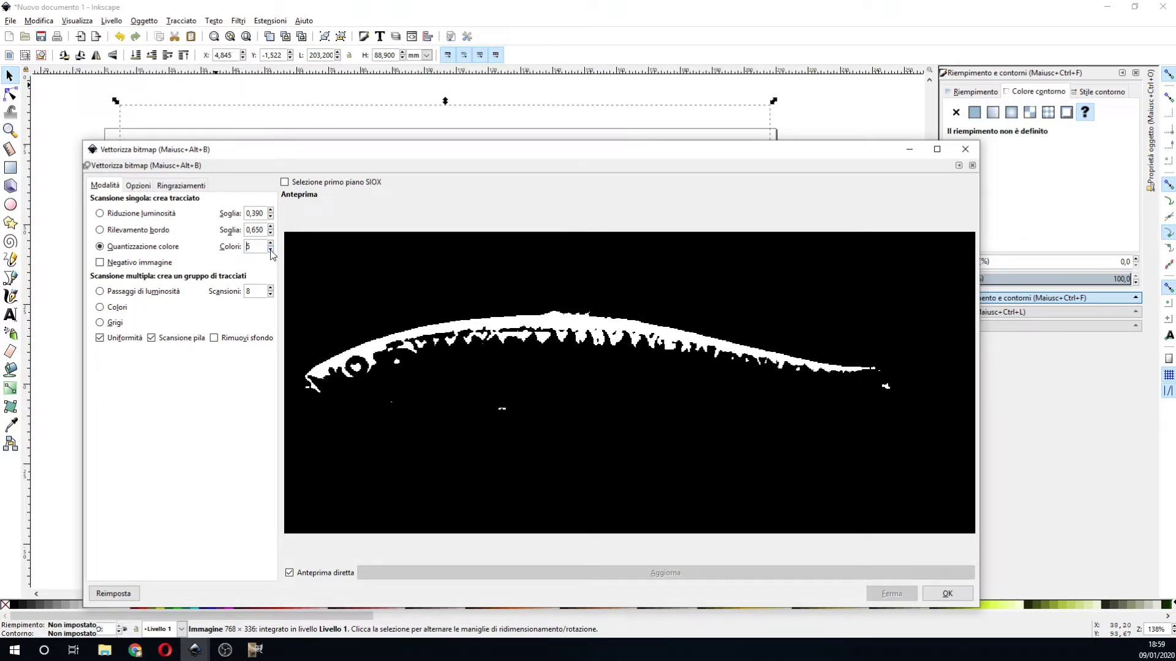
{"action": "left_click", "coordinate": [271, 244]}
{"action": "left_click", "coordinate": [271, 244]}
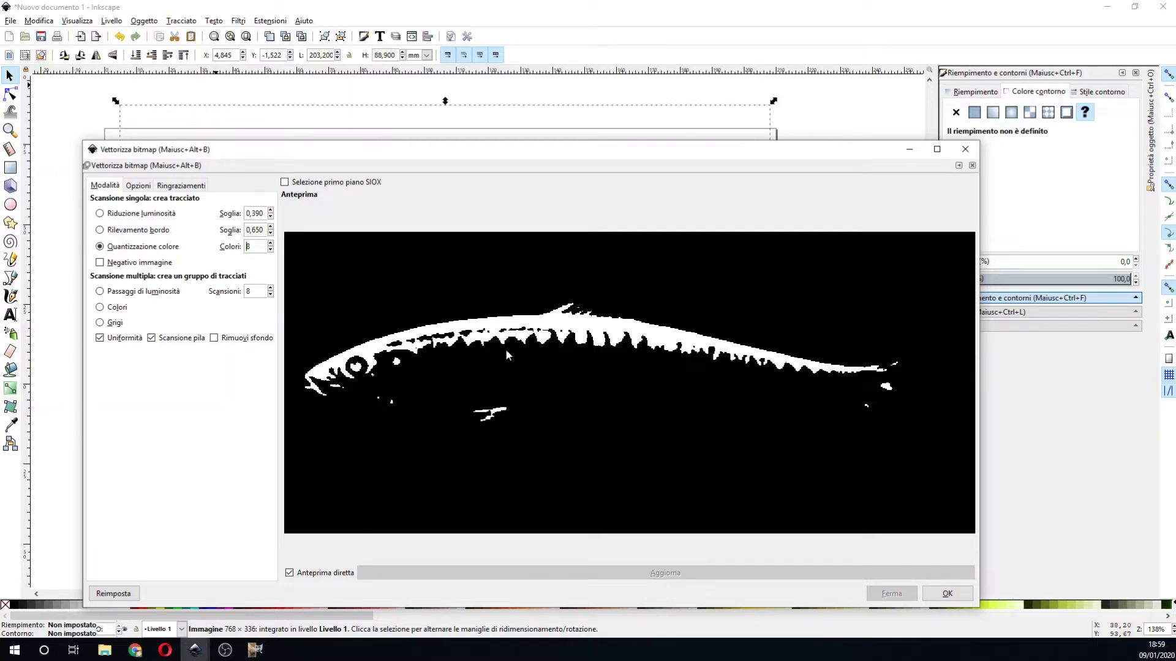
- Toggle Invert image on and off, then switch to Brightness steps with 9 scans
{"action": "left_click", "coordinate": [100, 263]}
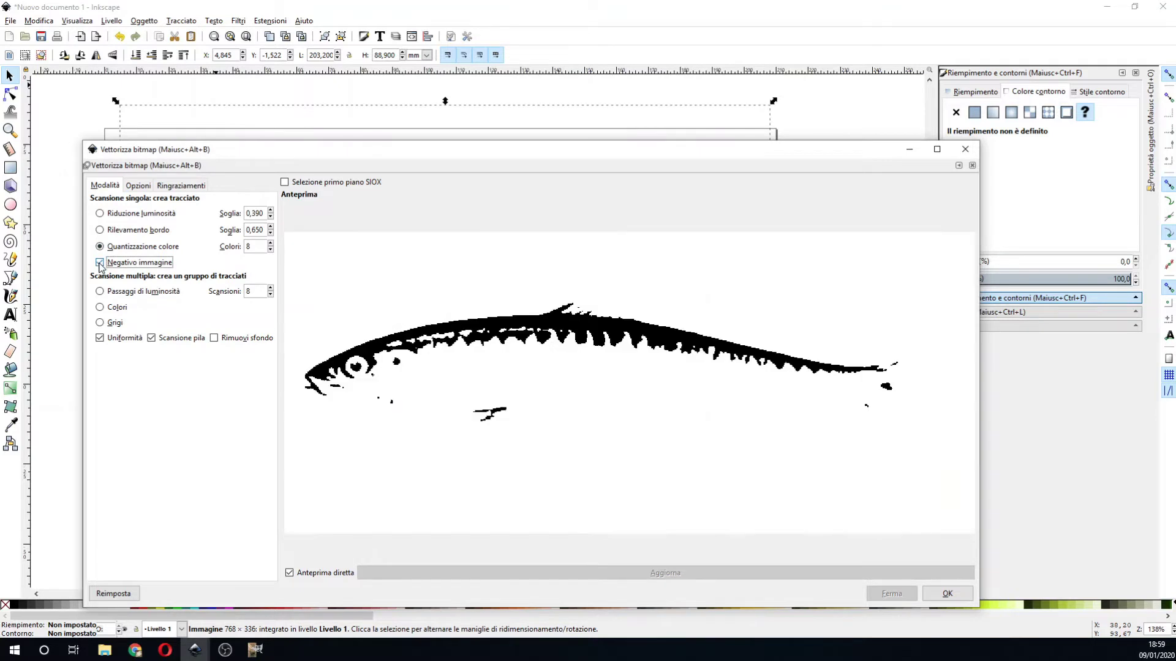
{"action": "left_click", "coordinate": [100, 262]}
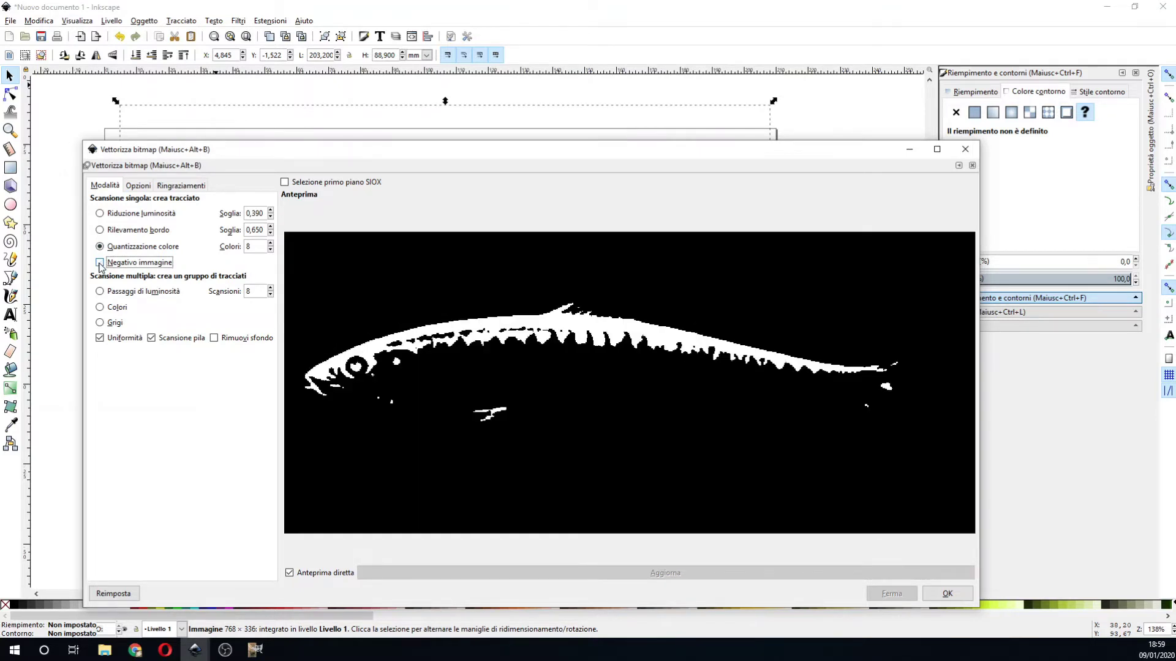
{"action": "left_click", "coordinate": [100, 263]}
{"action": "left_click", "coordinate": [130, 292]}
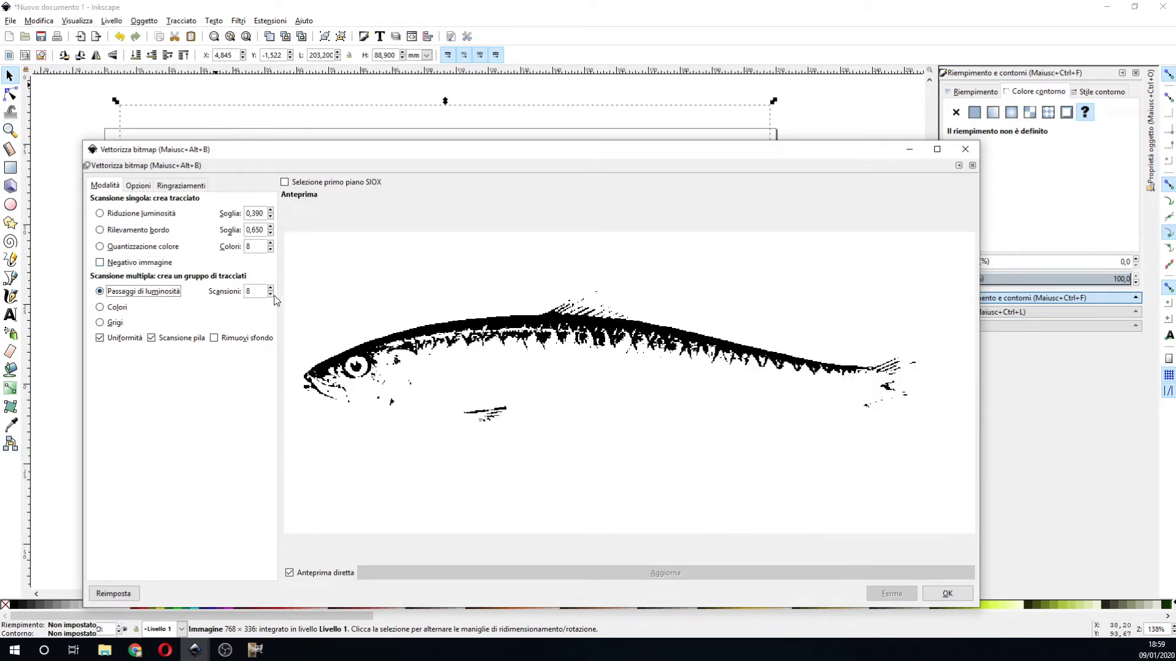
{"action": "left_click", "coordinate": [270, 295]}
{"action": "left_click_drag", "start_coordinate": [453, 153], "coordinate": [444, 331]}
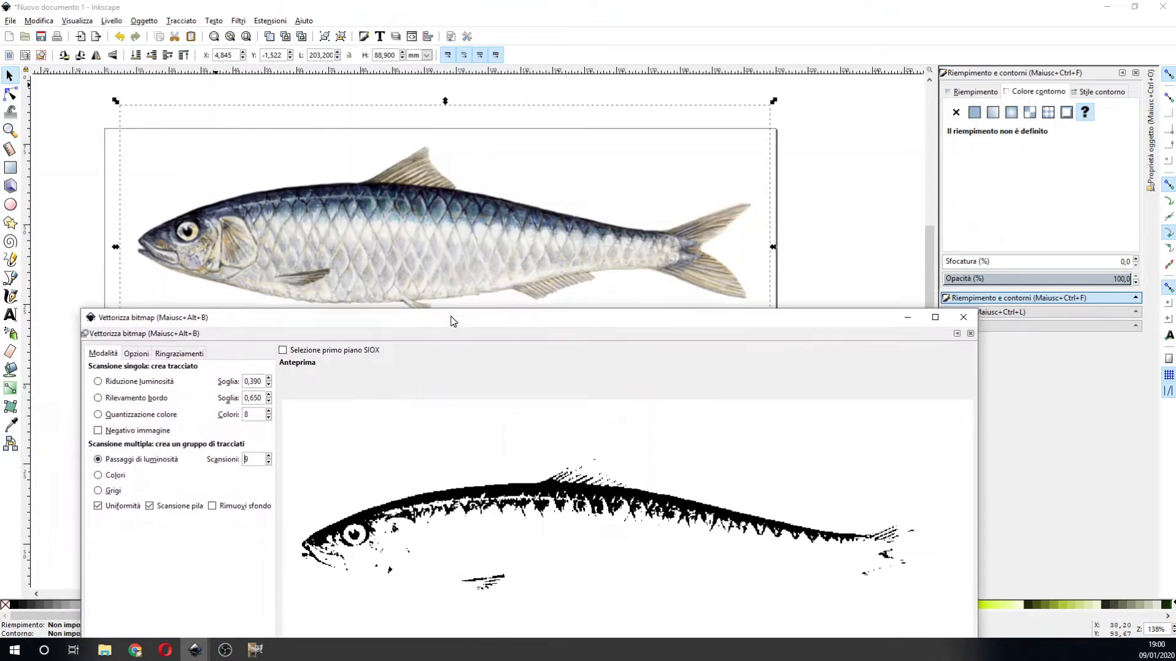
{"action": "mouse_move", "coordinate": [444, 331]}
{"action": "left_mouse_down"}
{"action": "mouse_move", "coordinate": [443, 310]}
{"action": "mouse_move", "coordinate": [447, 370]}
{"action": "mouse_move", "coordinate": [449, 174]}
{"action": "mouse_move", "coordinate": [433, 140]}
{"action": "left_mouse_up"}
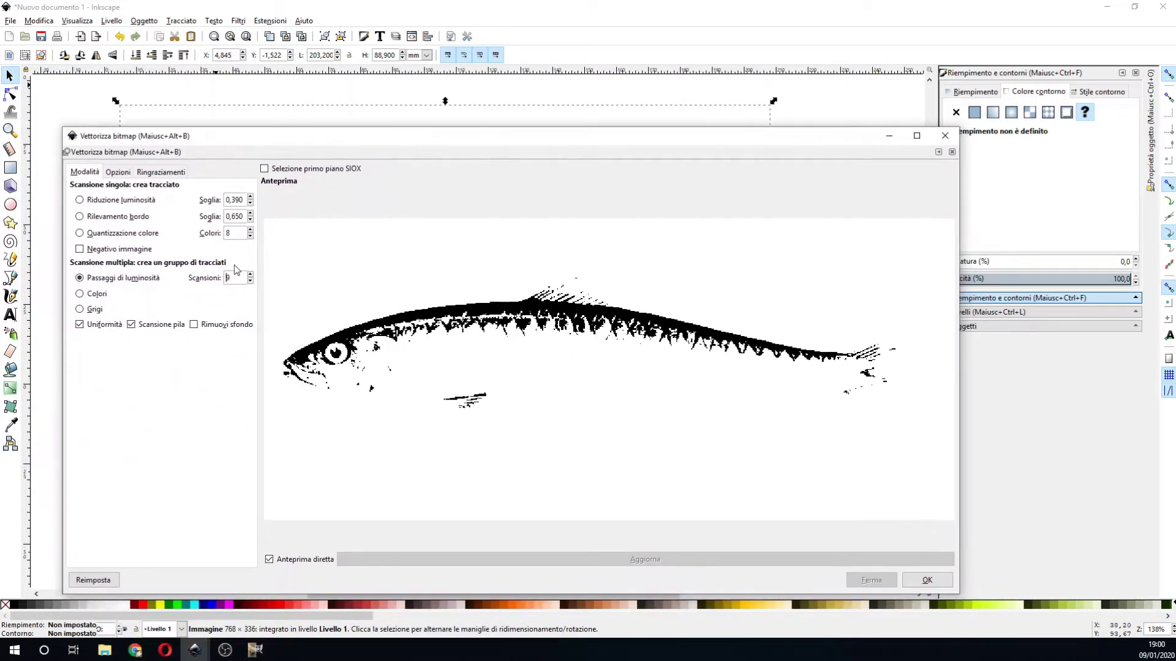
- Switch the multi-scan trace to Colours, briefly comparing the greyscale preview
{"action": "left_click", "coordinate": [80, 295]}
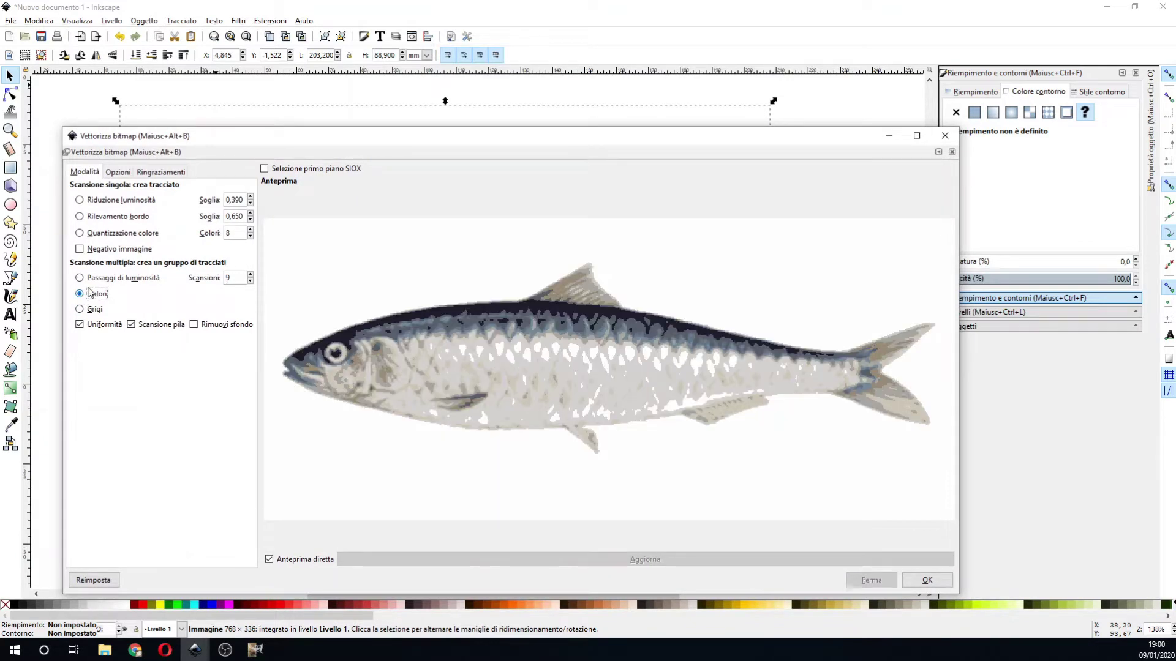
{"action": "left_click", "coordinate": [84, 310]}
{"action": "left_click", "coordinate": [81, 295]}
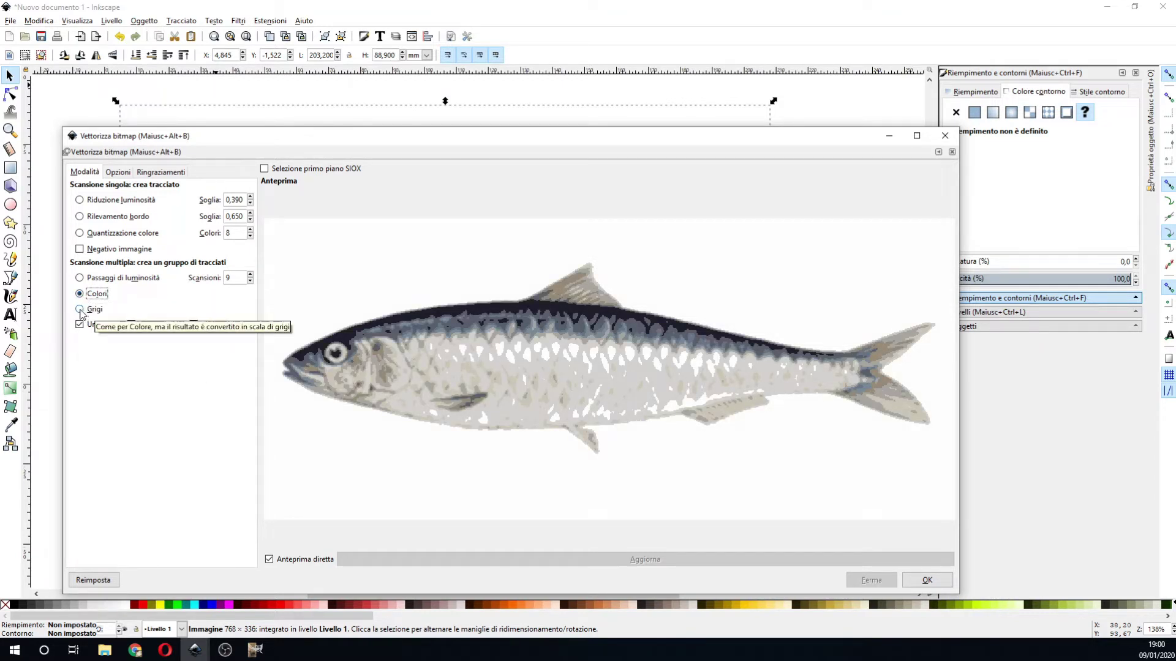
{"action": "left_click", "coordinate": [80, 310]}
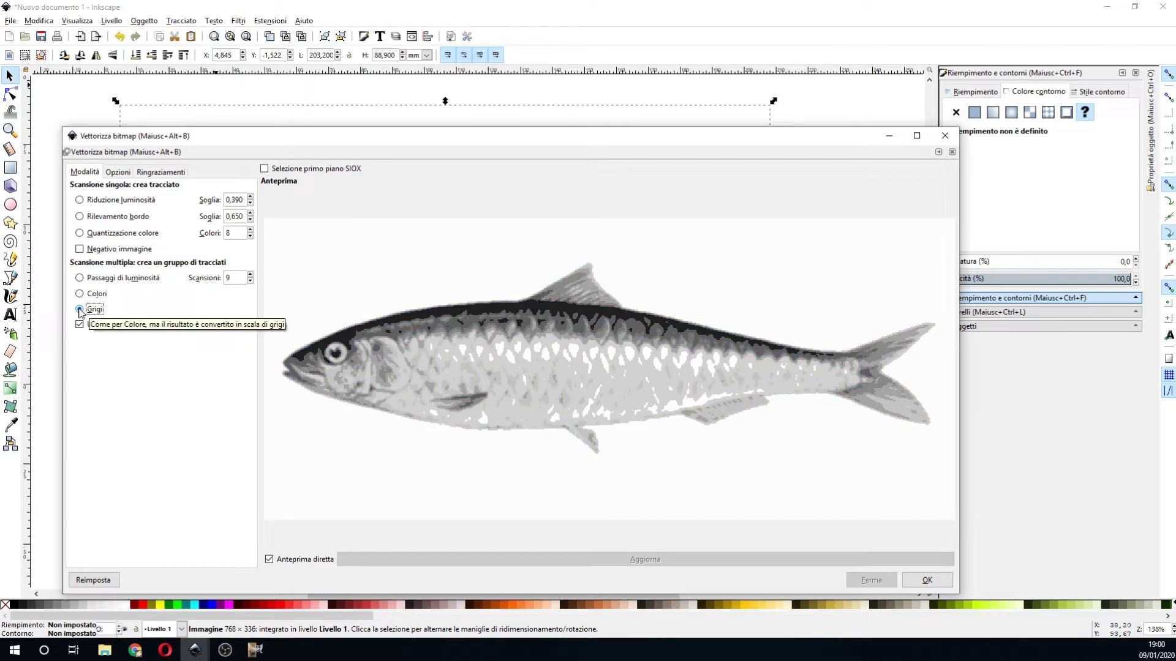
{"action": "left_click", "coordinate": [80, 294]}
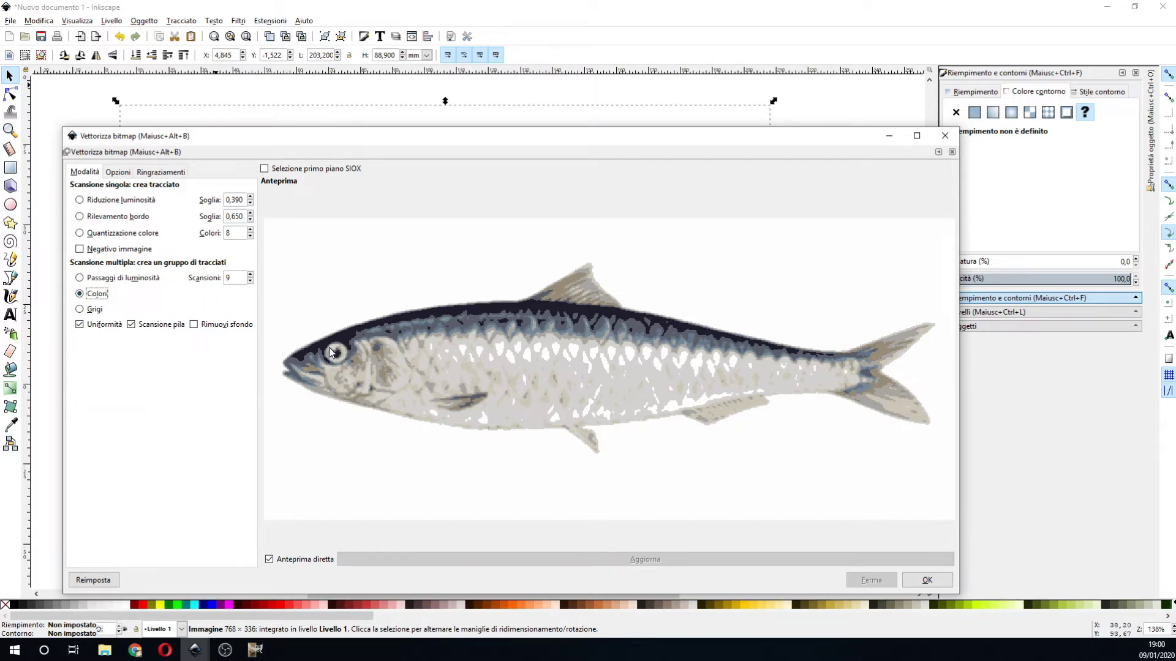
- Lower the colour scans to 4 and apply the trace, creating the 4-path group
{"action": "left_click", "coordinate": [250, 281]}
{"action": "left_click", "coordinate": [250, 282]}
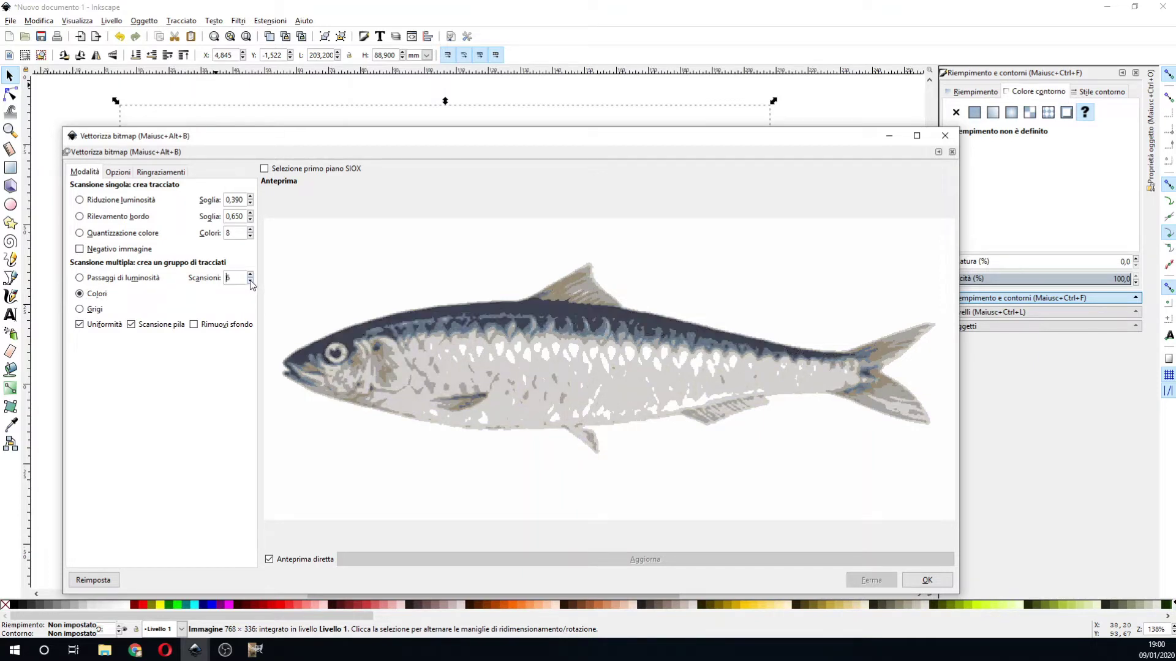
{"action": "left_click", "coordinate": [250, 281]}
{"action": "left_click", "coordinate": [250, 281]}
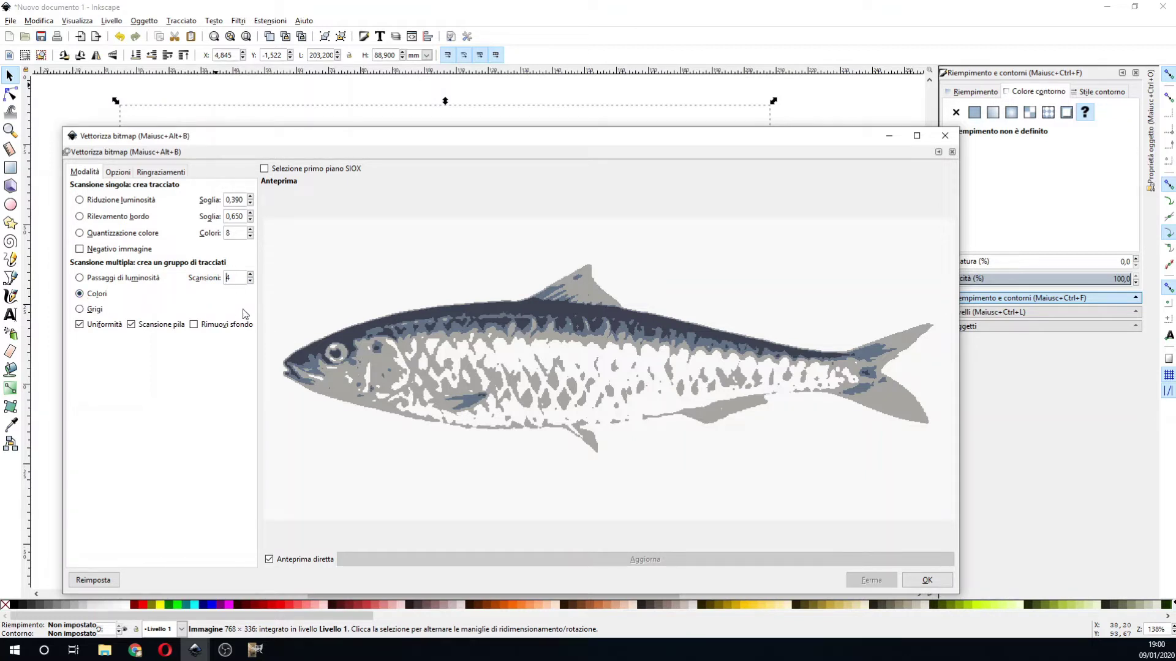
{"action": "left_click_drag", "start_coordinate": [747, 143], "coordinate": [735, 75]}
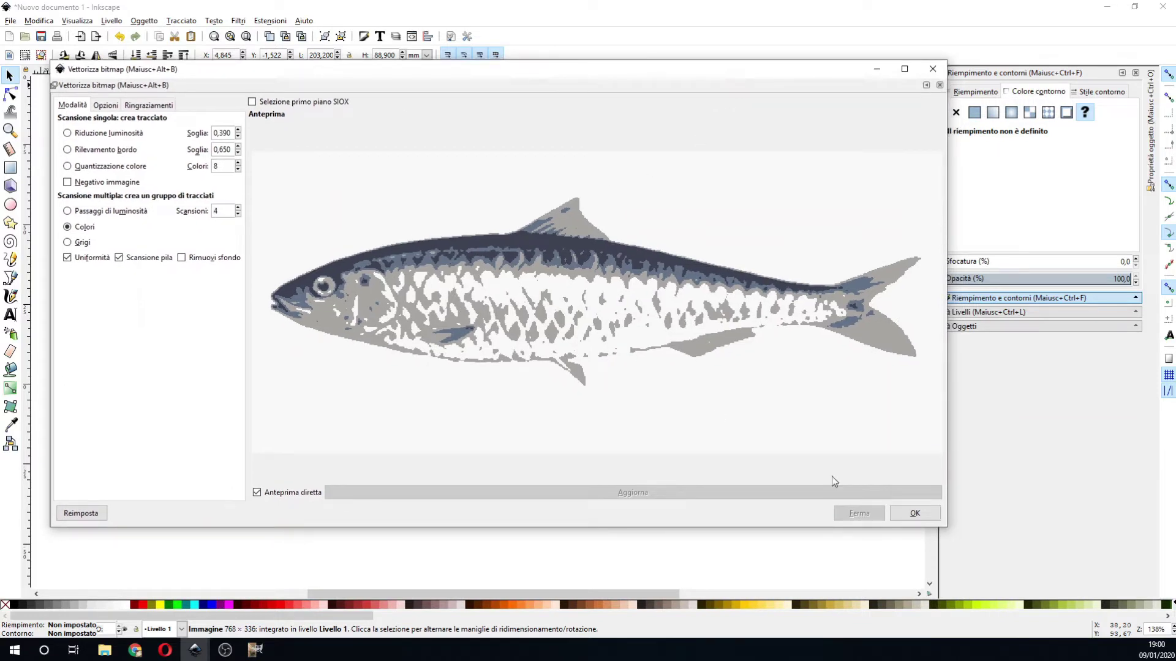
{"action": "left_click", "coordinate": [915, 513]}
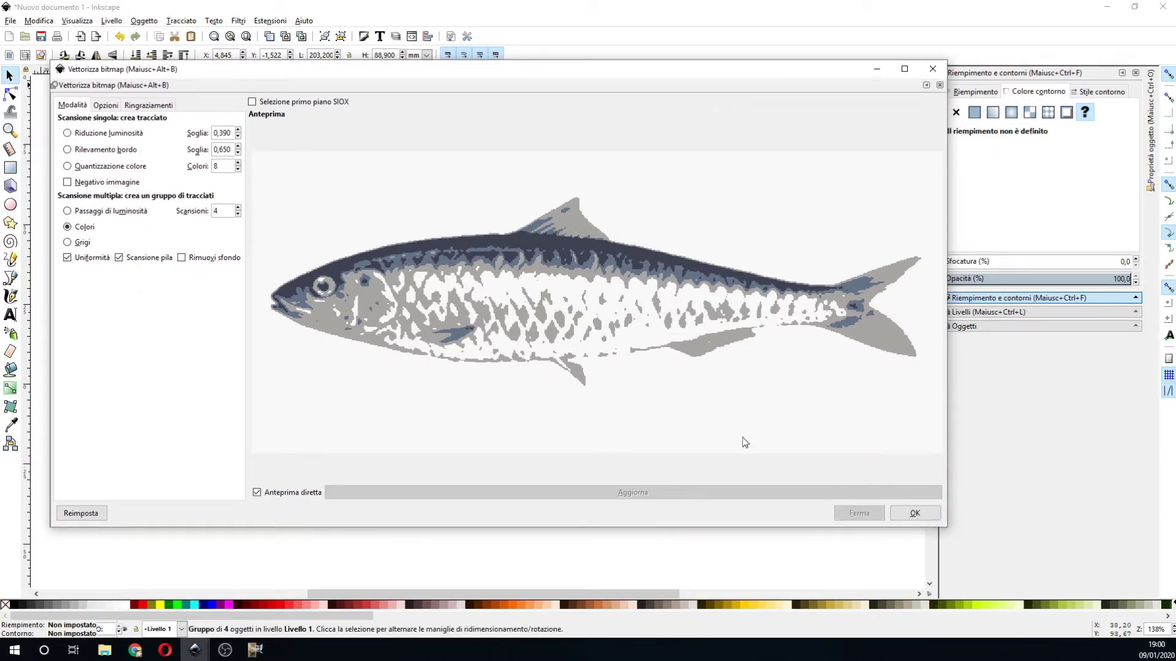
{"action": "left_click", "coordinate": [913, 518]}
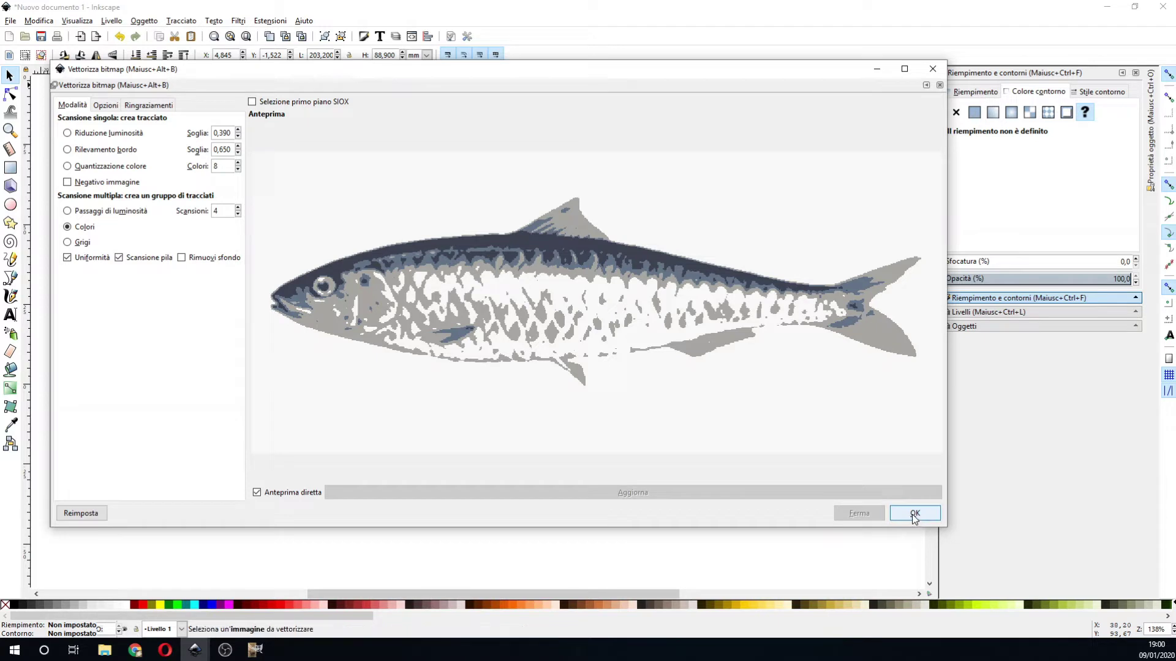
- Move the traced group aside and delete the original bitmap sardine
{"action": "left_click", "coordinate": [932, 69]}
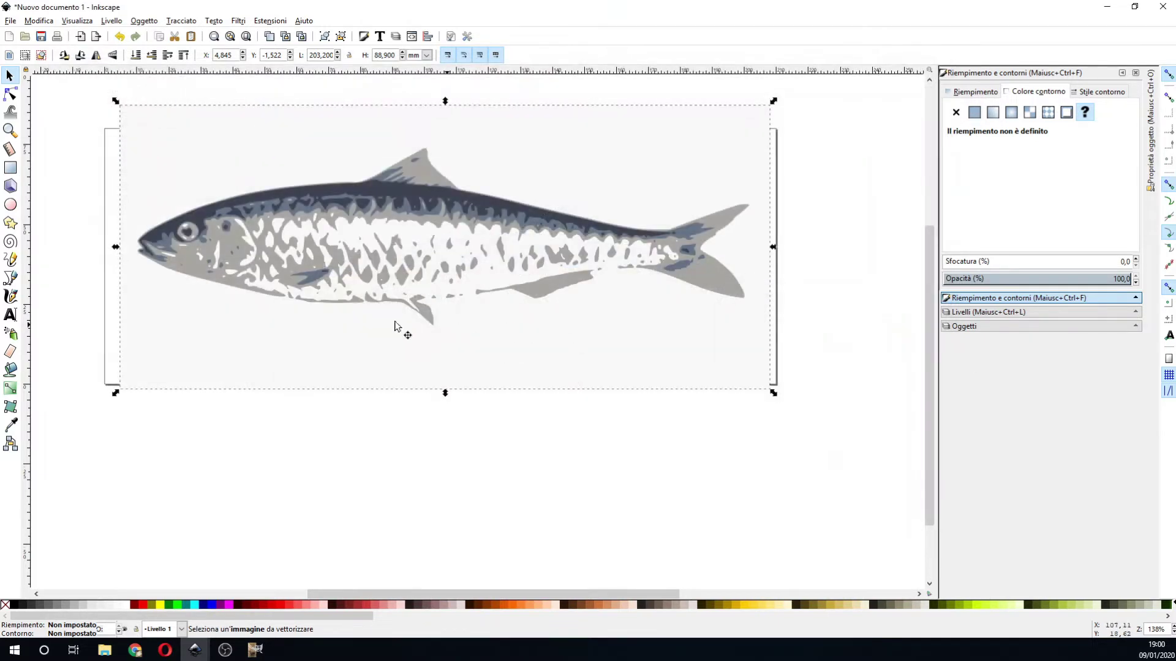
{"action": "left_click_drag", "start_coordinate": [230, 224], "coordinate": [291, 369]}
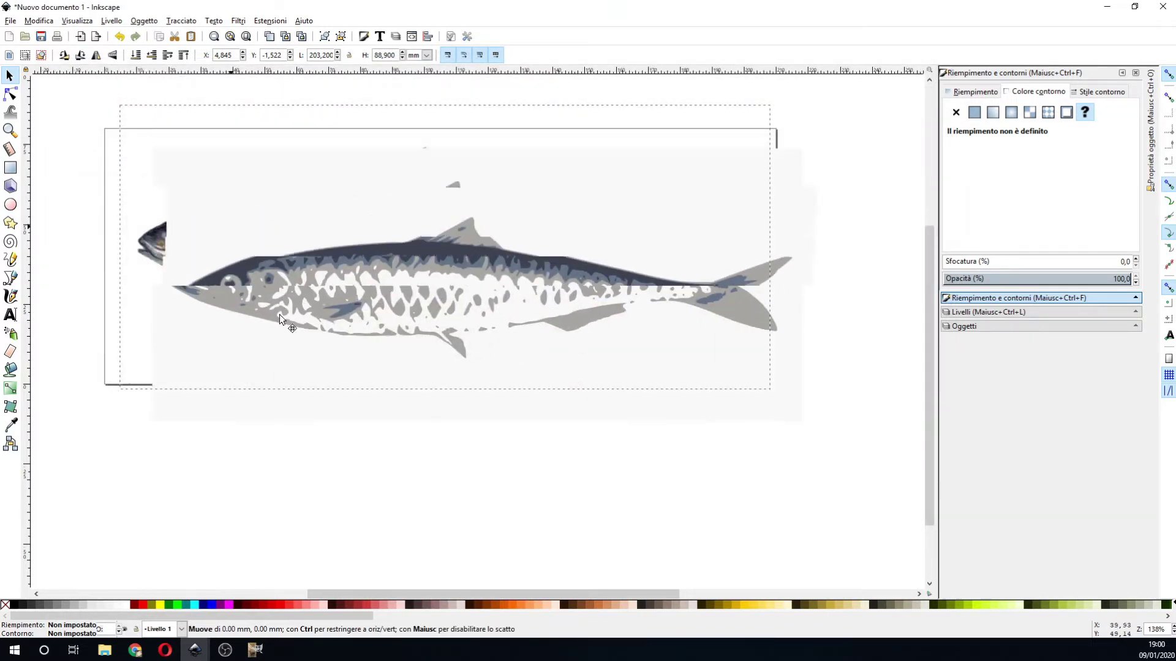
{"action": "left_click", "coordinate": [306, 215]}
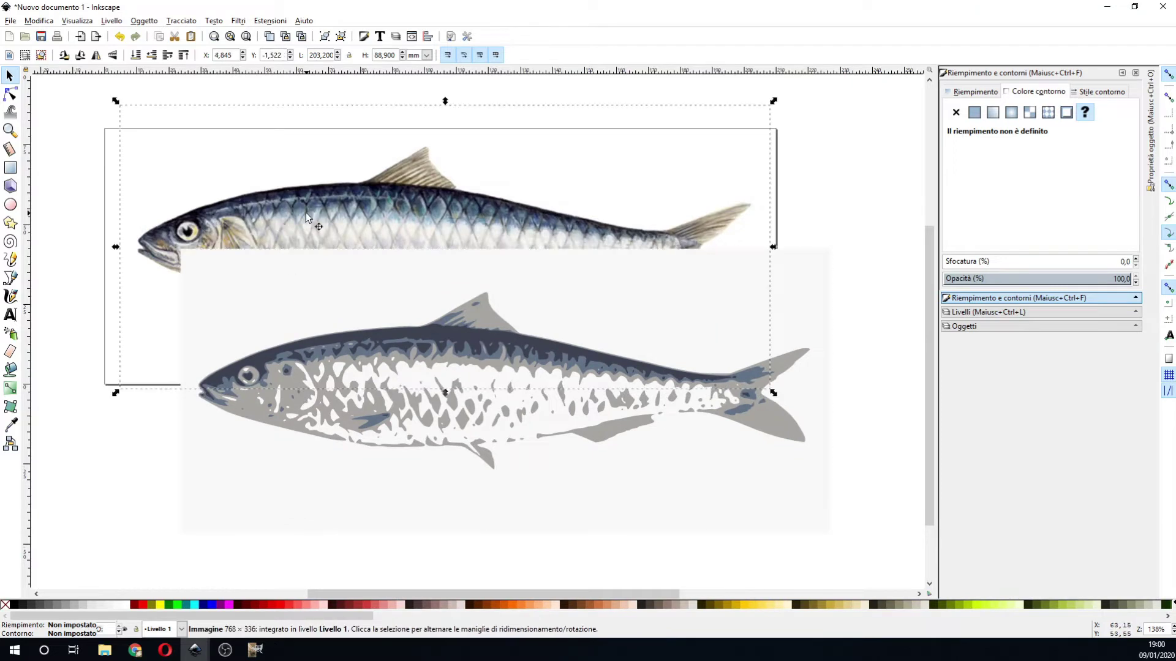
{"action": "key", "text": "Delete"}
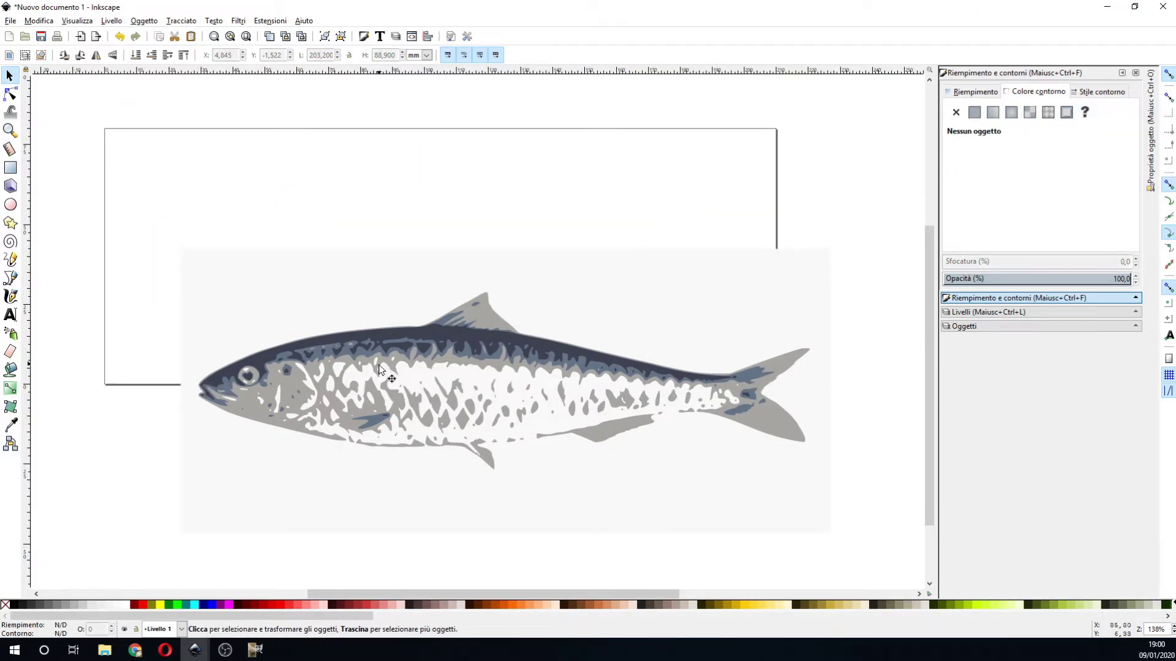
- Move the traced group back onto the page, zoom in, and nudge it right
{"action": "left_click_drag", "start_coordinate": [377, 346], "coordinate": [304, 212]}
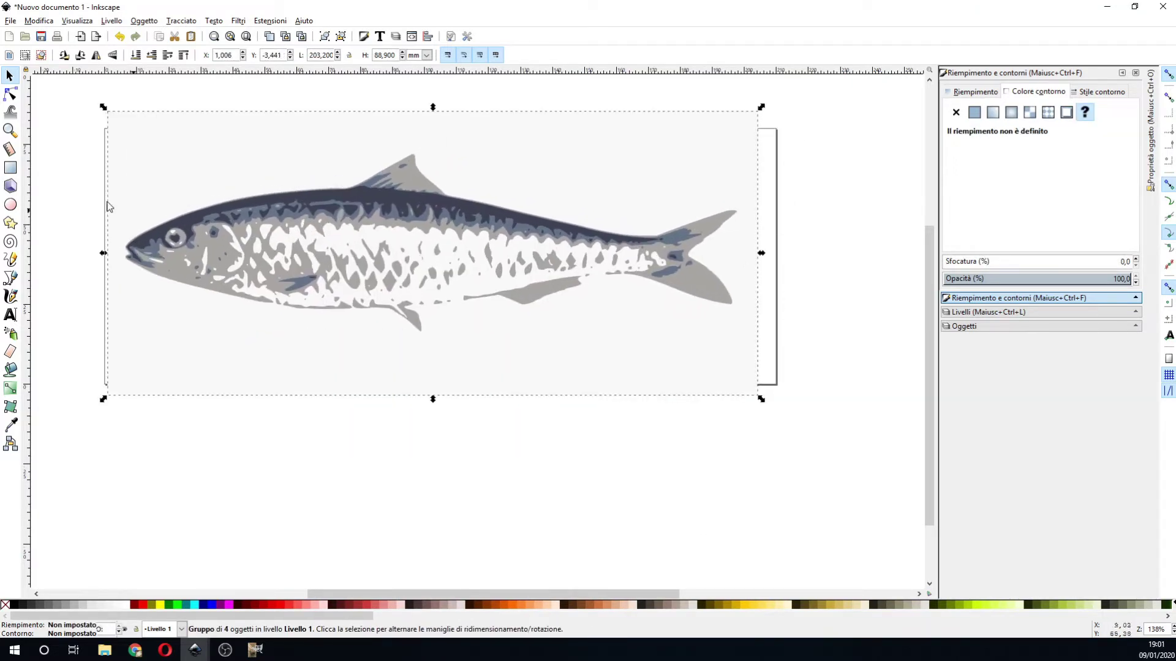
{"action": "left_click", "coordinate": [11, 134]}
{"action": "mouse_move", "coordinate": [64, 105]}
{"action": "left_mouse_down"}
{"action": "mouse_move", "coordinate": [783, 417]}
{"action": "mouse_move", "coordinate": [806, 415]}
{"action": "left_mouse_up"}
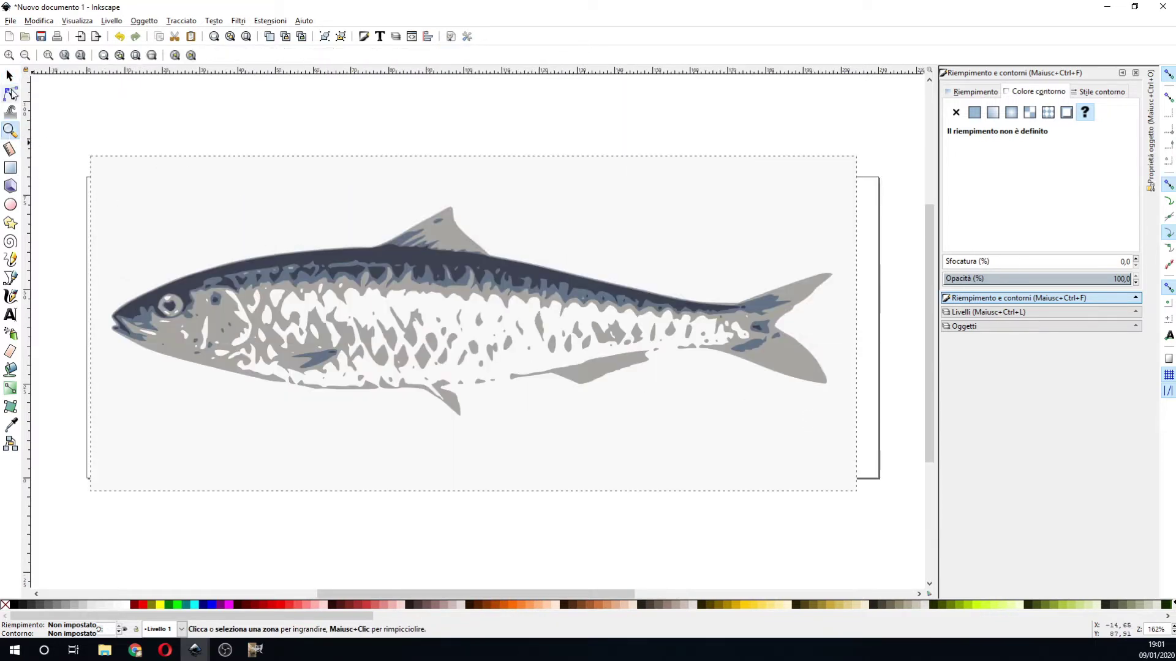
{"action": "left_click", "coordinate": [8, 75]}
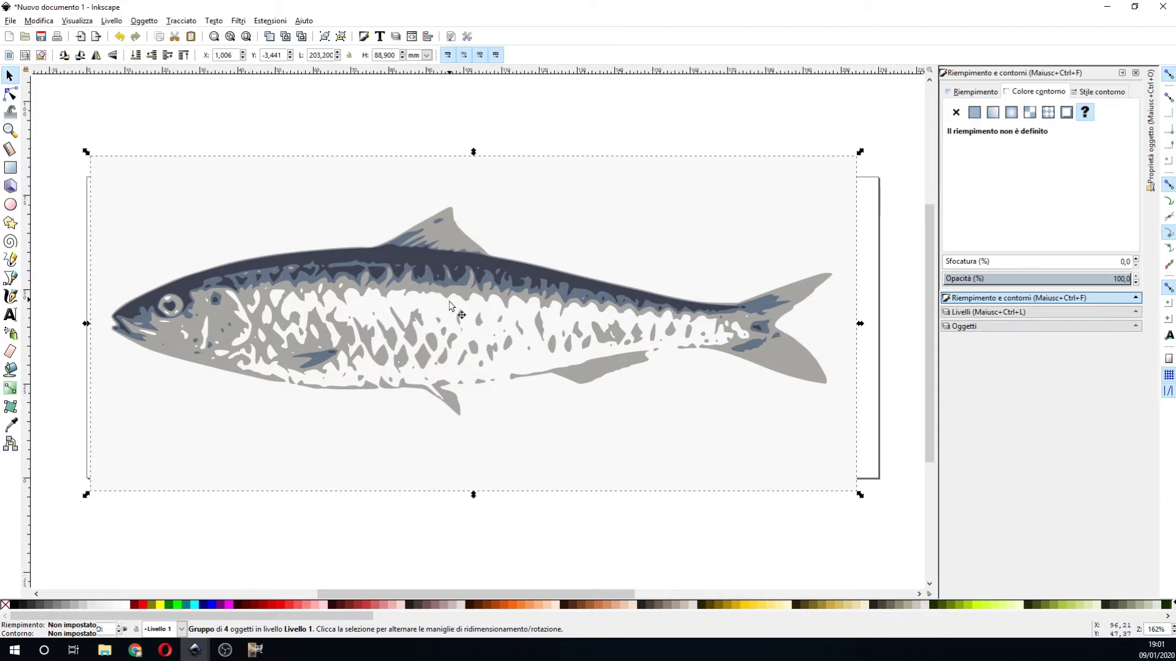
{"action": "left_click", "coordinate": [531, 524]}
{"action": "mouse_move", "coordinate": [390, 341]}
{"action": "left_mouse_down"}
{"action": "mouse_move", "coordinate": [529, 306]}
{"action": "mouse_move", "coordinate": [422, 308]}
{"action": "left_mouse_up"}
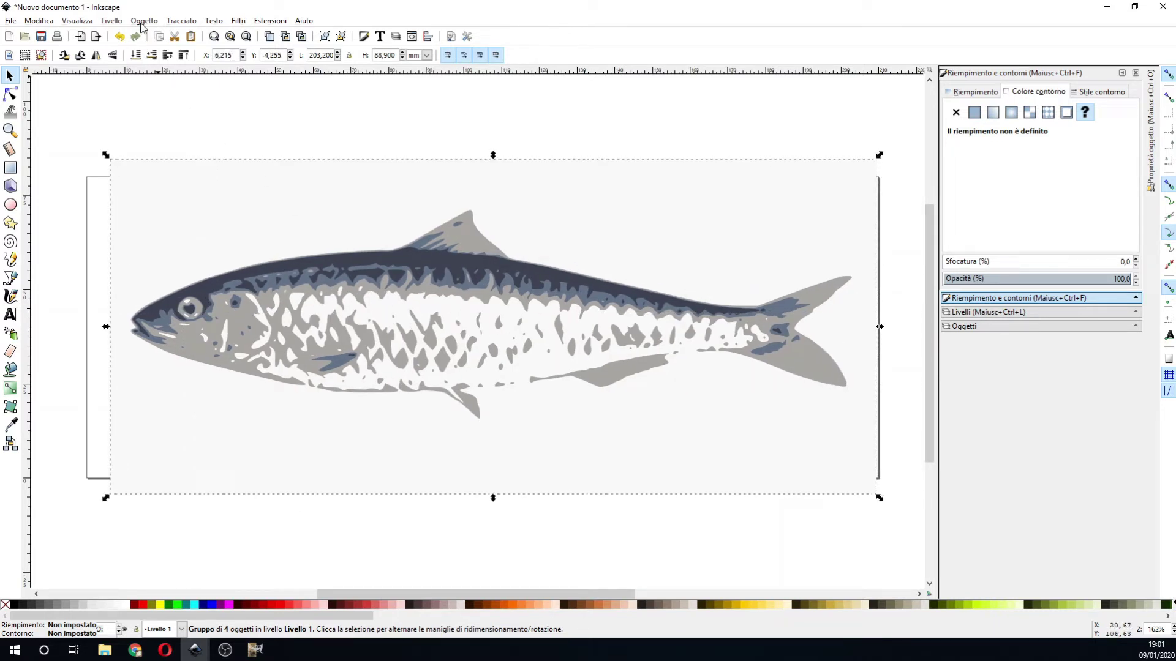
- Ungroup the traced fish, moving the grey layer up, dark layer down, blue layer right
{"action": "left_click", "coordinate": [144, 23]}
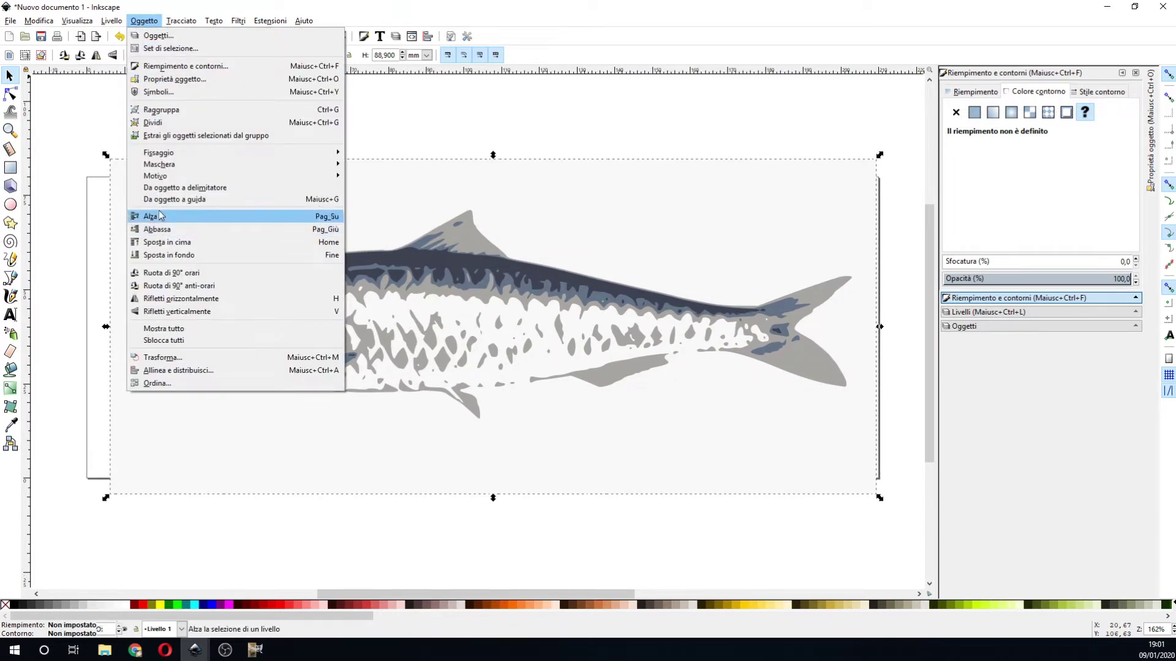
{"action": "left_click", "coordinate": [160, 122]}
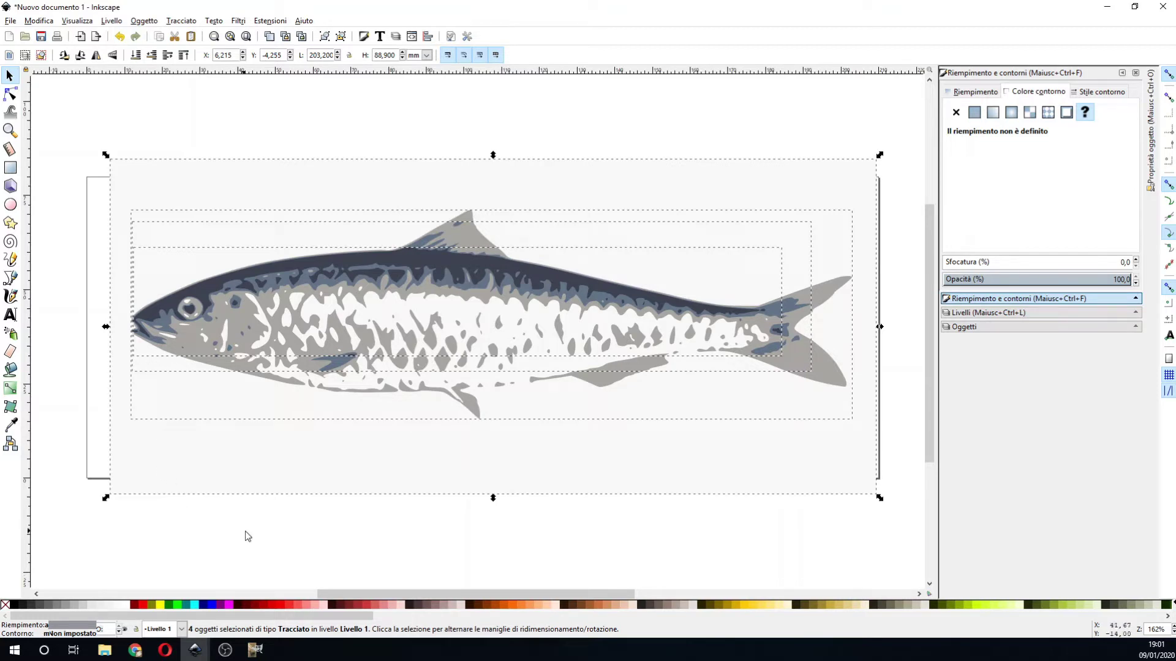
{"action": "left_click", "coordinate": [346, 537]}
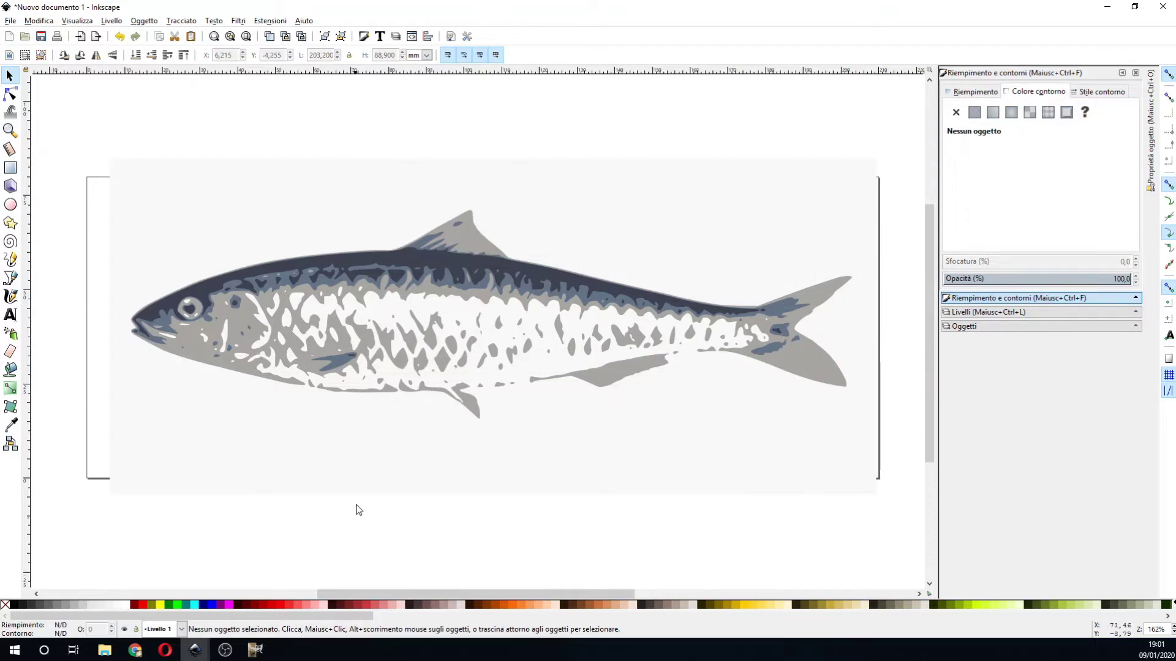
{"action": "left_click", "coordinate": [279, 314]}
{"action": "mouse_move", "coordinate": [267, 321]}
{"action": "left_mouse_down"}
{"action": "mouse_move", "coordinate": [473, 147]}
{"action": "mouse_move", "coordinate": [461, 138]}
{"action": "left_mouse_up"}
{"action": "left_click", "coordinate": [318, 315]}
{"action": "left_click_drag", "start_coordinate": [306, 281], "coordinate": [367, 552]}
{"action": "left_click", "coordinate": [292, 277]}
{"action": "left_click_drag", "start_coordinate": [293, 277], "coordinate": [653, 349]}
- Zoom out to check the separated layers; move the background rectangle, then undo
{"action": "left_click", "coordinate": [273, 299]}
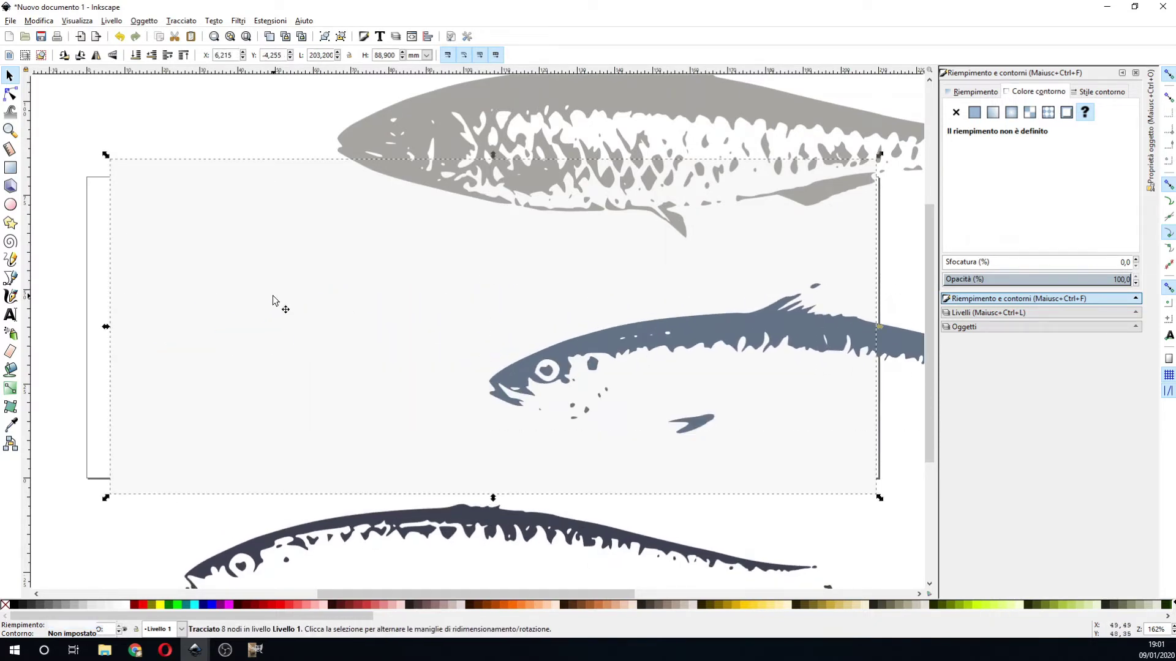
{"action": "left_click", "coordinate": [14, 130]}
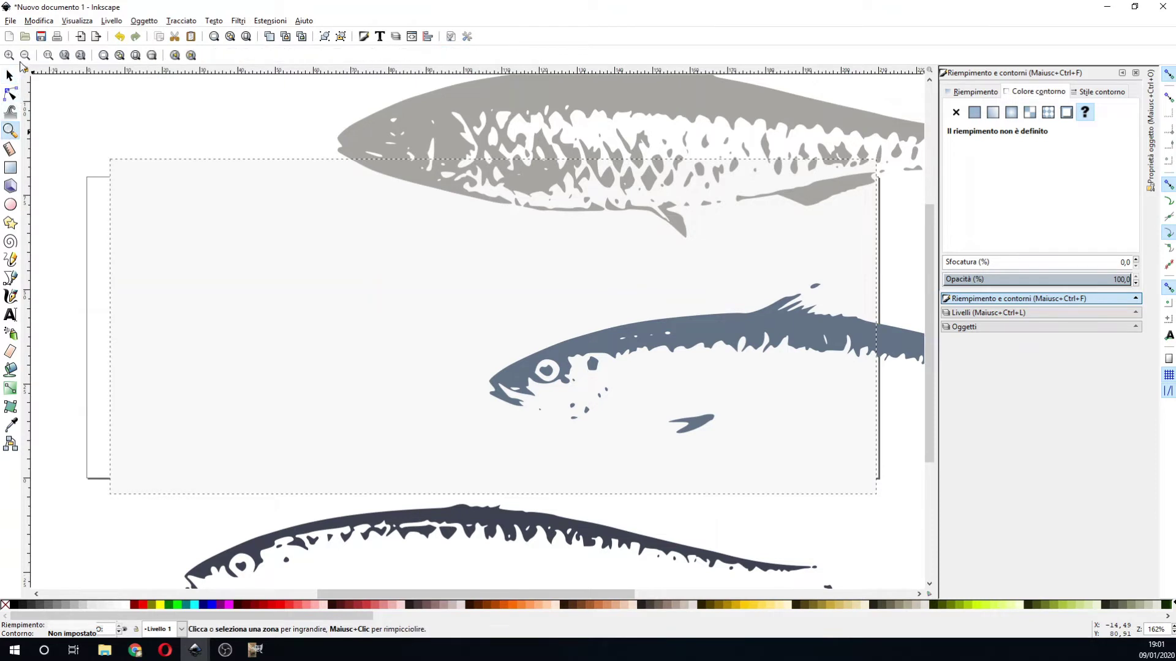
{"action": "left_click", "coordinate": [25, 56]}
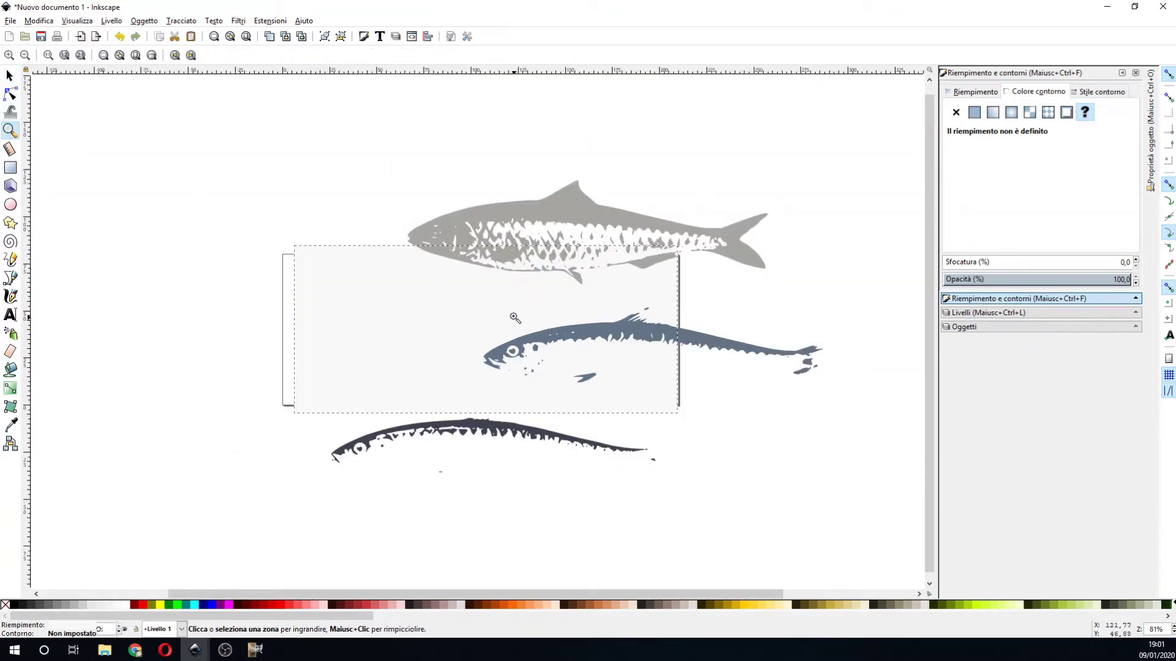
{"action": "left_click_drag", "start_coordinate": [269, 155], "coordinate": [836, 492]}
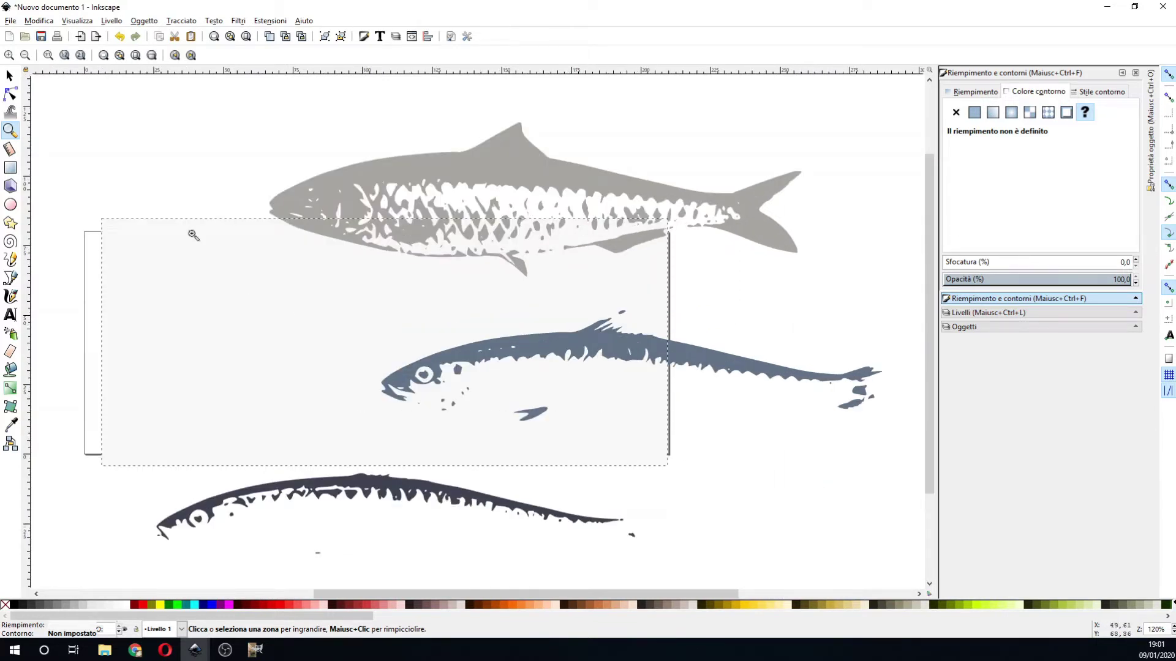
{"action": "left_click", "coordinate": [9, 75]}
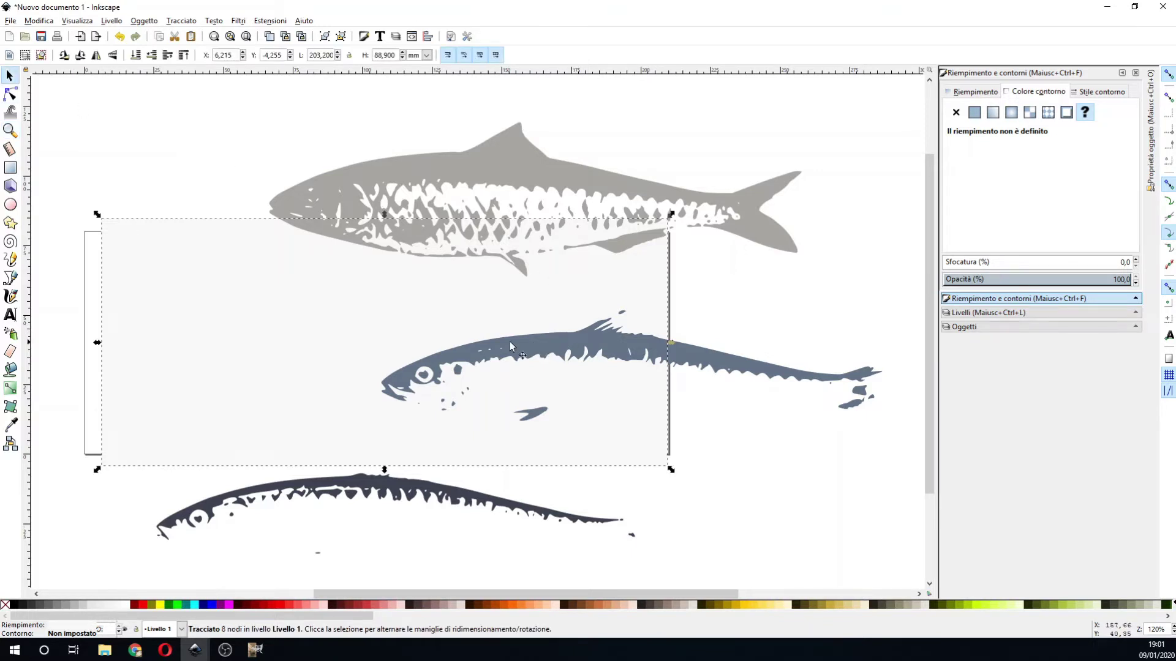
{"action": "left_click_drag", "start_coordinate": [262, 321], "coordinate": [205, 273]}
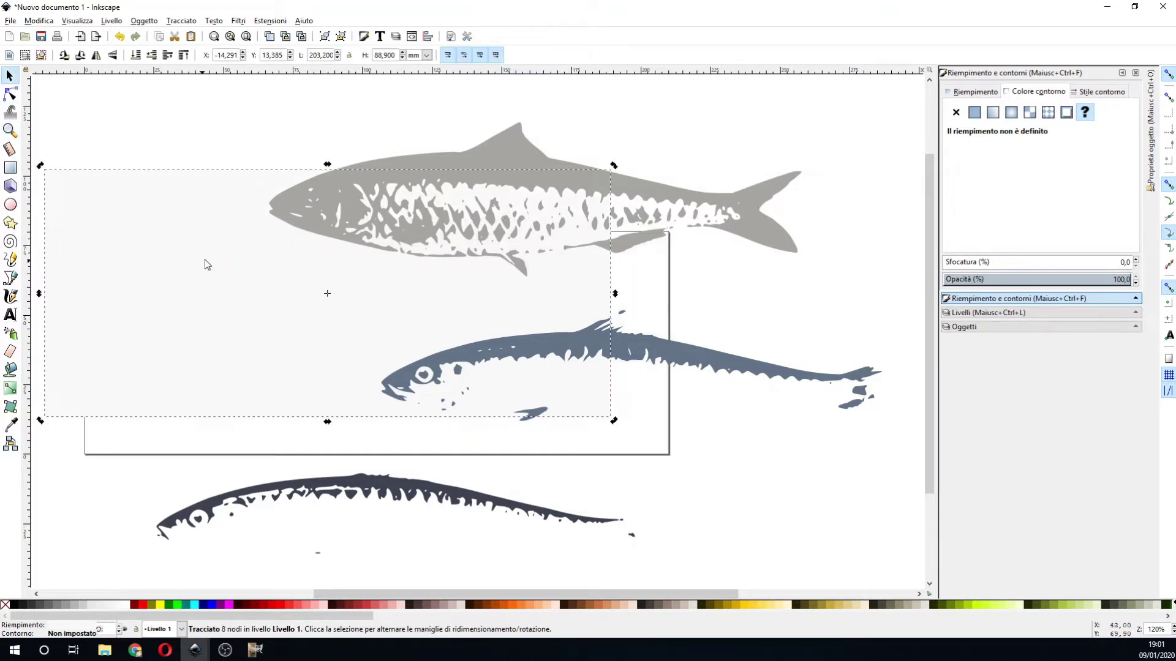
{"action": "key", "text": "ctrl+z"}
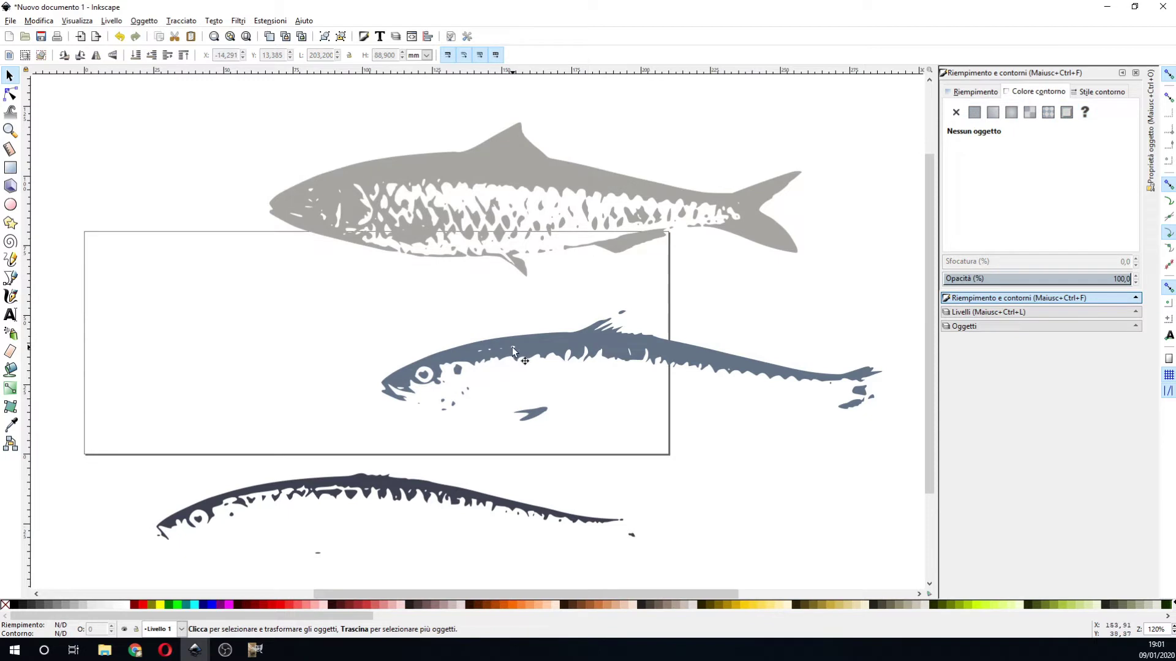
- Move the blue fish left and make it an unfilled black outline, 0,165 mm wide
{"action": "left_click", "coordinate": [541, 354]}
{"action": "left_click_drag", "start_coordinate": [541, 354], "coordinate": [348, 348]}
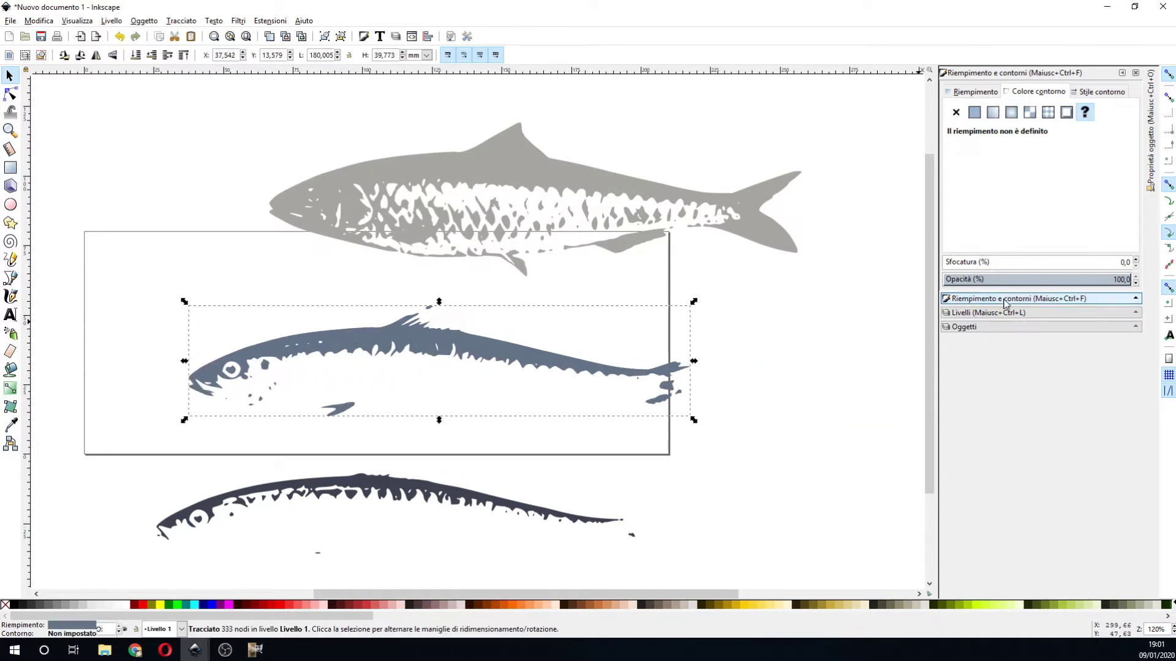
{"action": "left_click", "coordinate": [978, 302]}
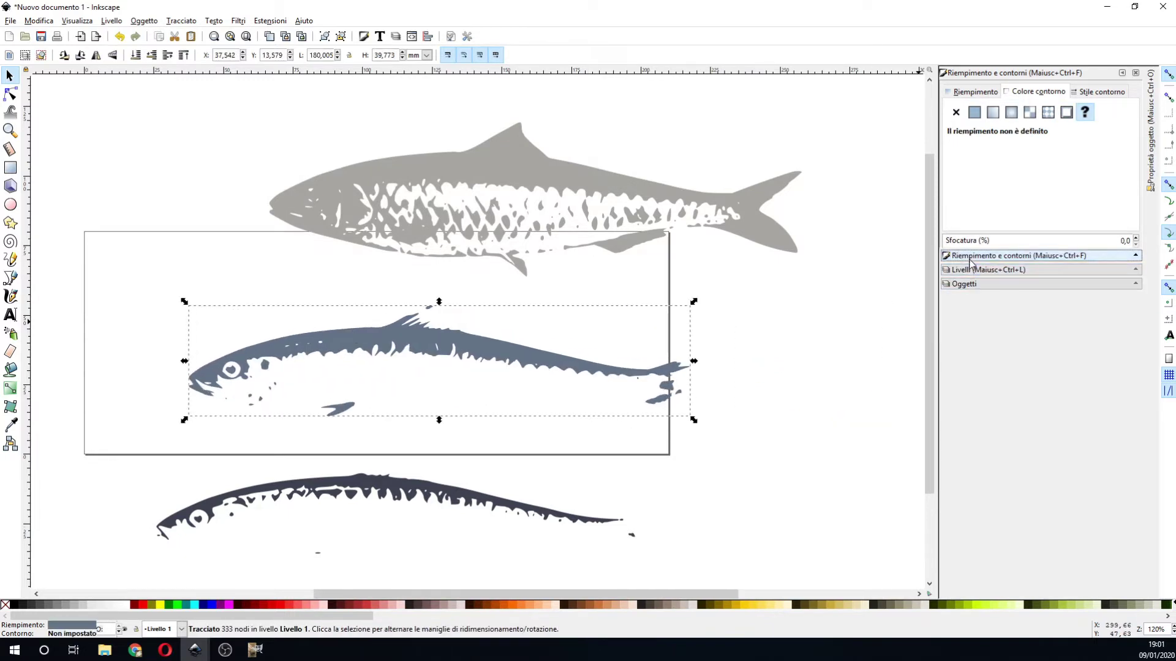
{"action": "left_click", "coordinate": [958, 91]}
{"action": "left_click", "coordinate": [956, 112]}
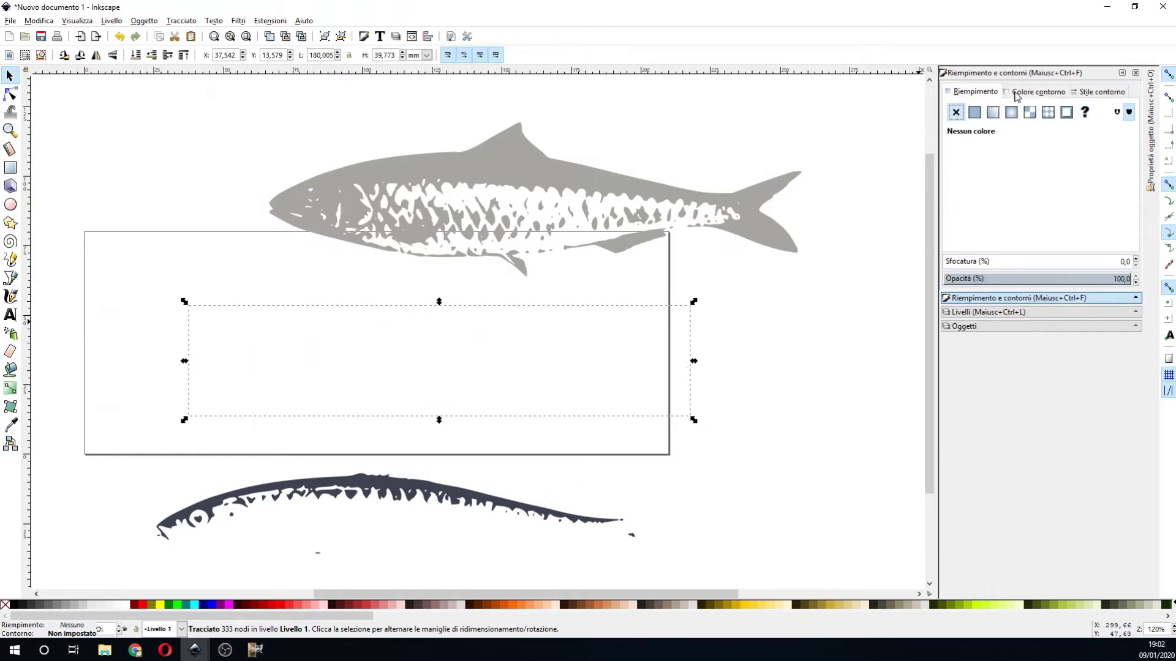
{"action": "left_click", "coordinate": [1023, 93]}
{"action": "left_click", "coordinate": [974, 112]}
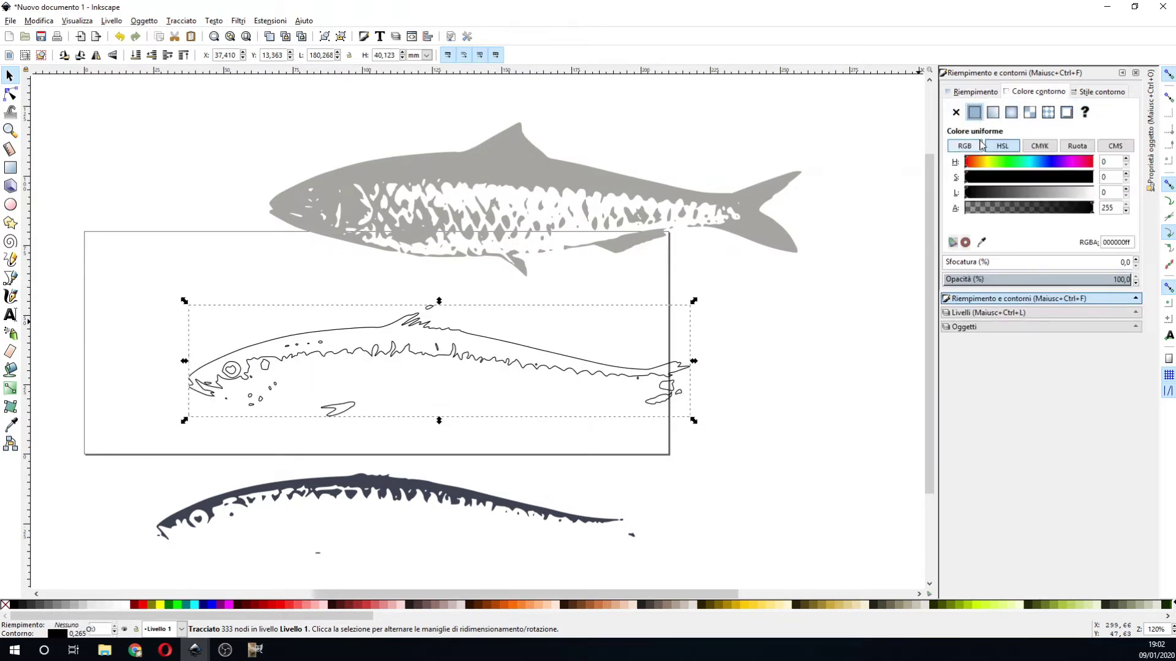
{"action": "left_click", "coordinate": [1088, 93]}
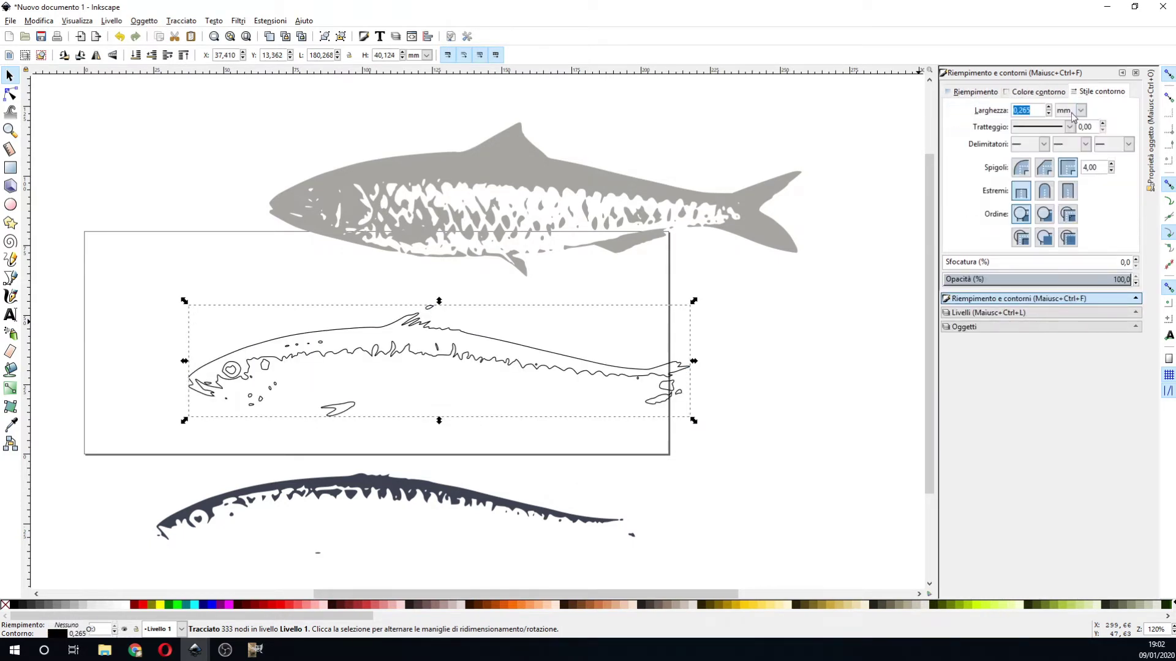
{"action": "left_click", "coordinate": [1049, 114]}
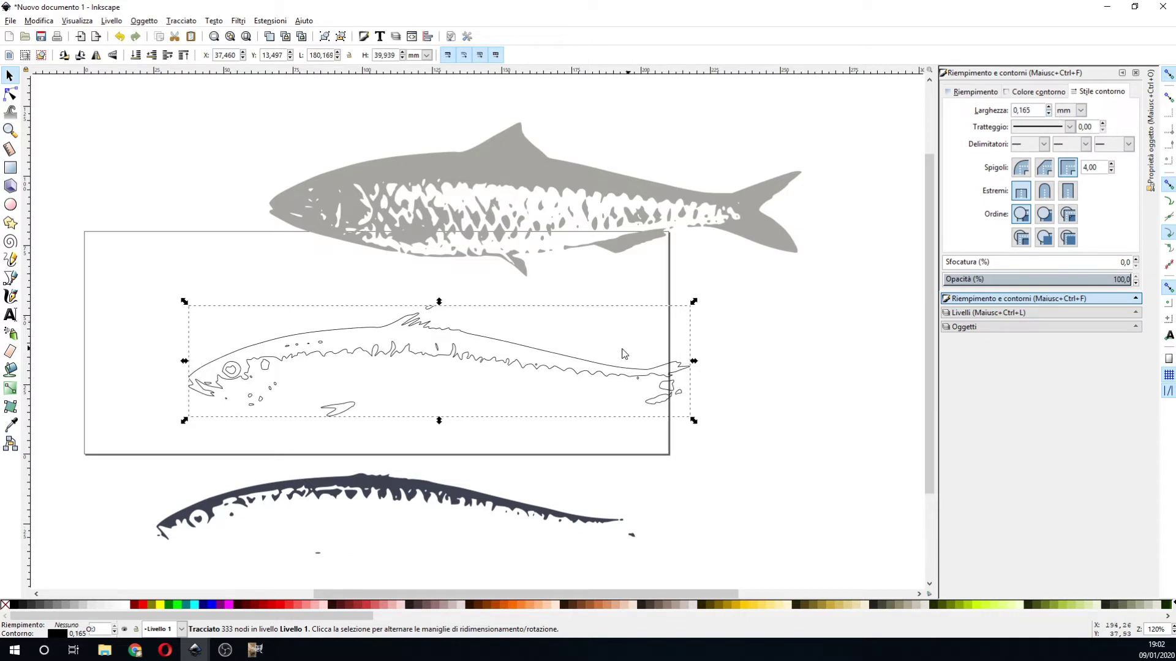
- Zoom in on the outline fish, nudge it slightly left, and zoom back out
{"action": "left_click", "coordinate": [10, 131]}
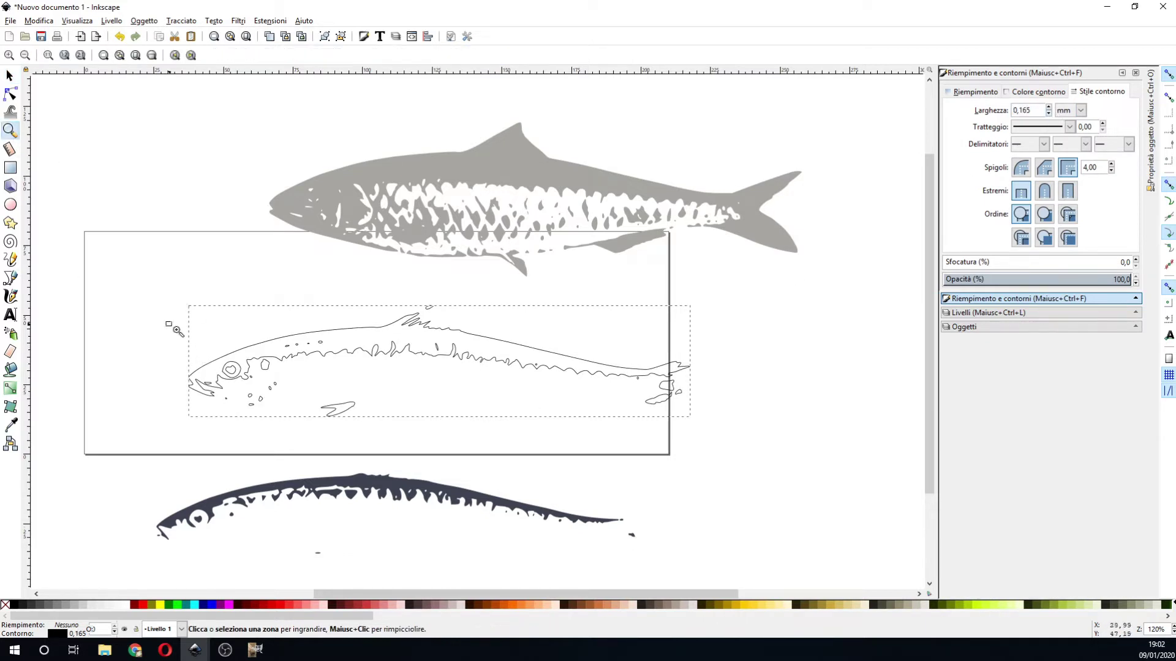
{"action": "left_click_drag", "start_coordinate": [170, 325], "coordinate": [435, 438]}
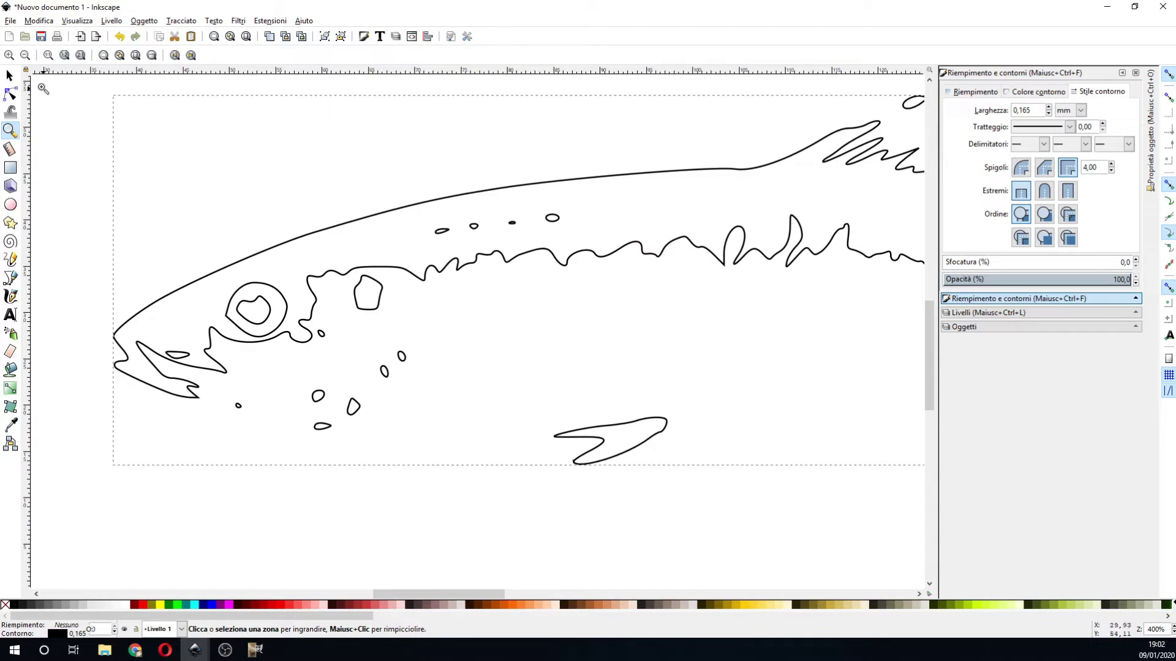
{"action": "left_click", "coordinate": [10, 75]}
{"action": "key", "text": "ctrl+a"}
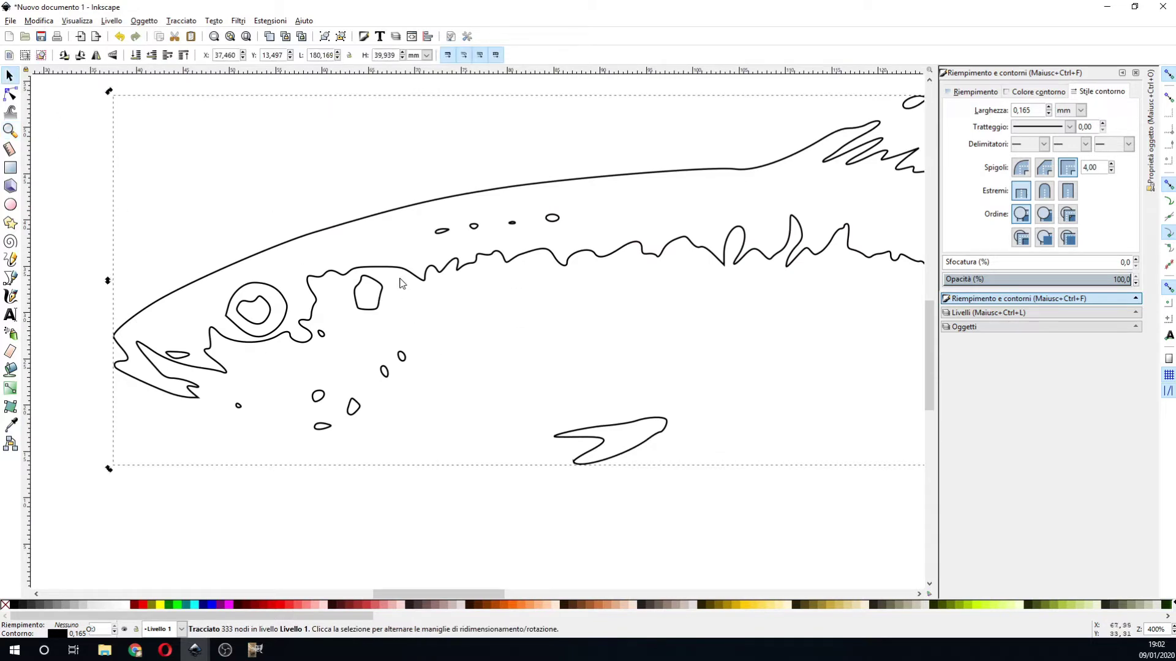
{"action": "left_click_drag", "start_coordinate": [414, 279], "coordinate": [388, 305]}
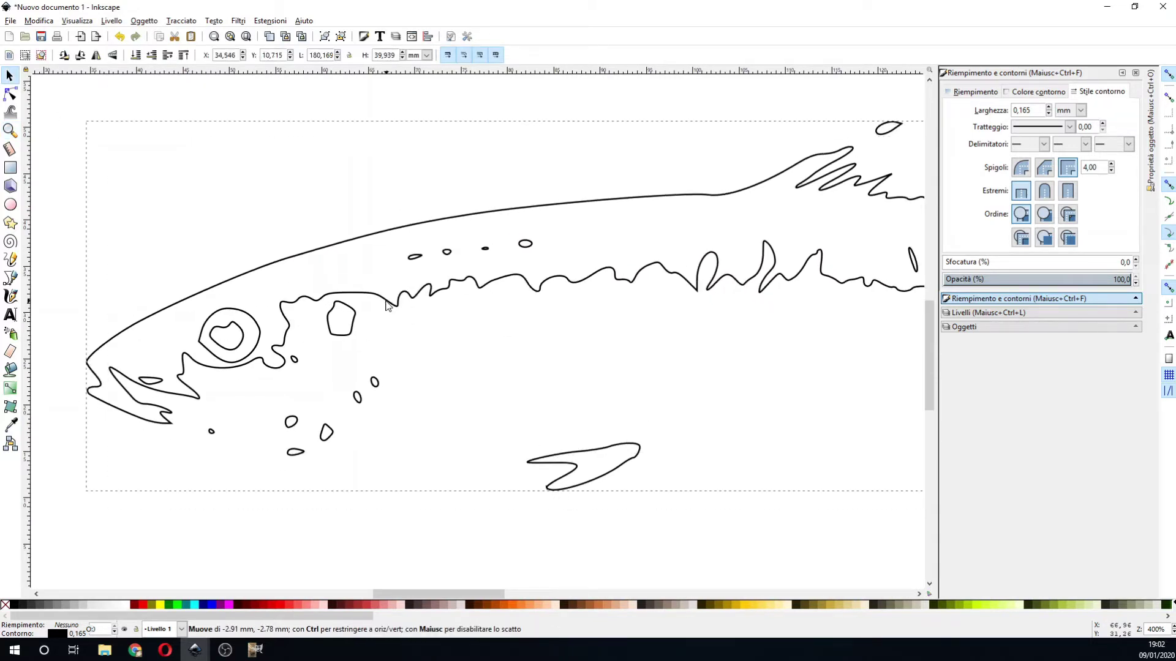
{"action": "left_click", "coordinate": [10, 130]}
{"action": "left_click", "coordinate": [25, 56]}
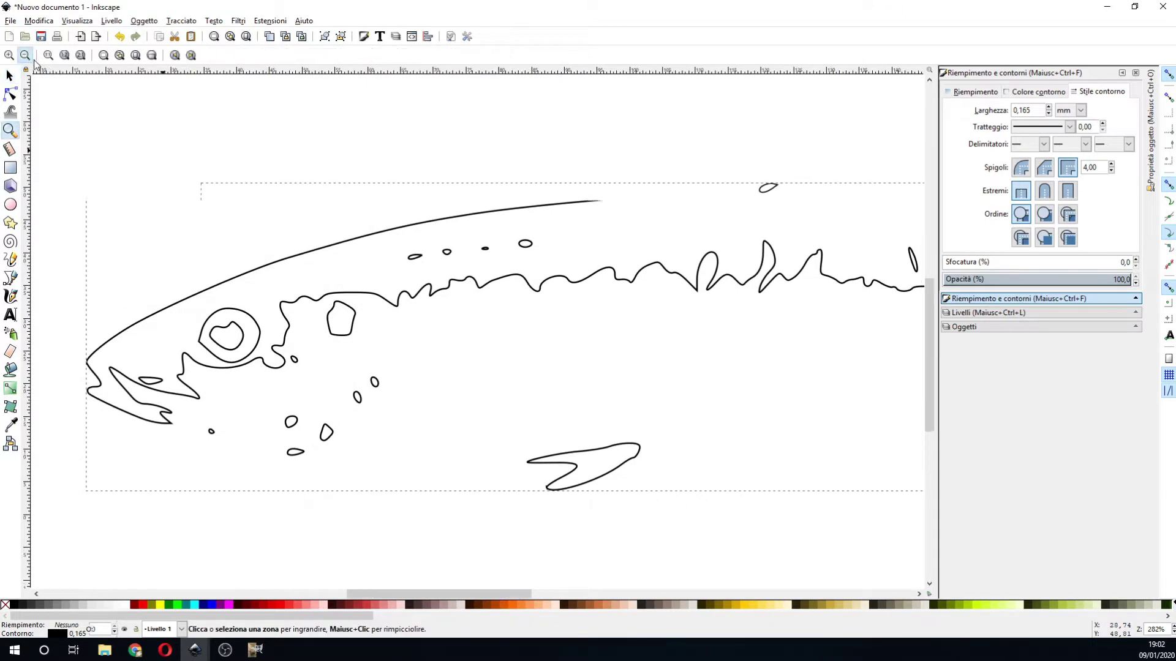
{"action": "left_click", "coordinate": [26, 55]}
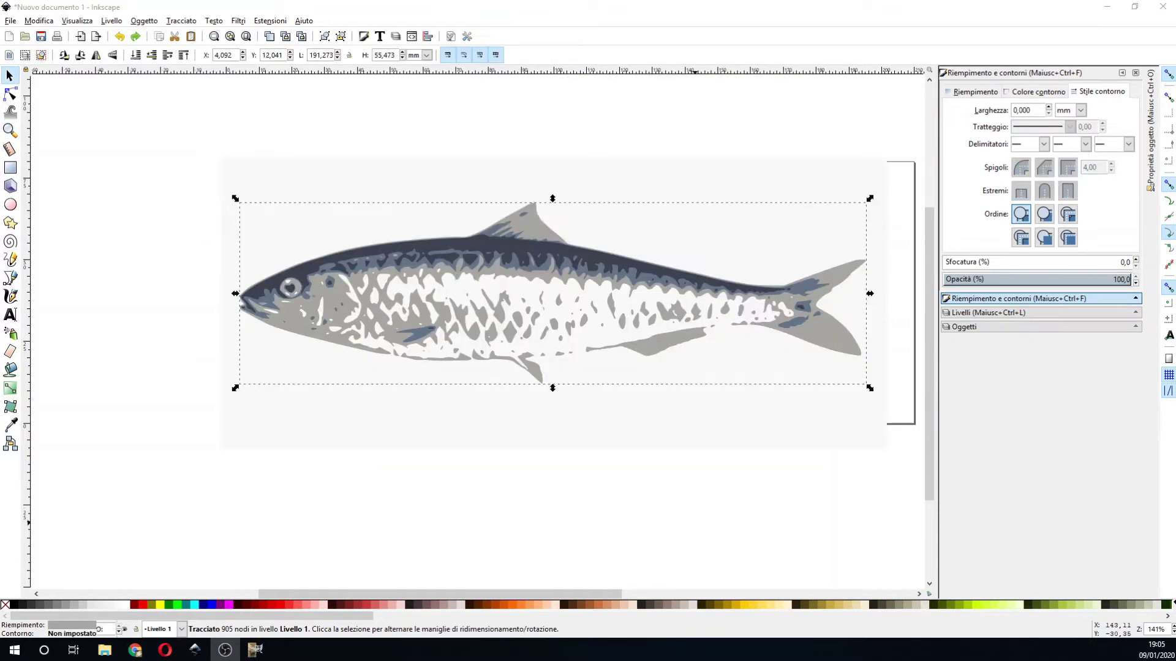
- Delete the pale background rectangle, select the sardine, and show the Livelli panel with Livello 1
{"action": "left_click", "coordinate": [411, 530]}
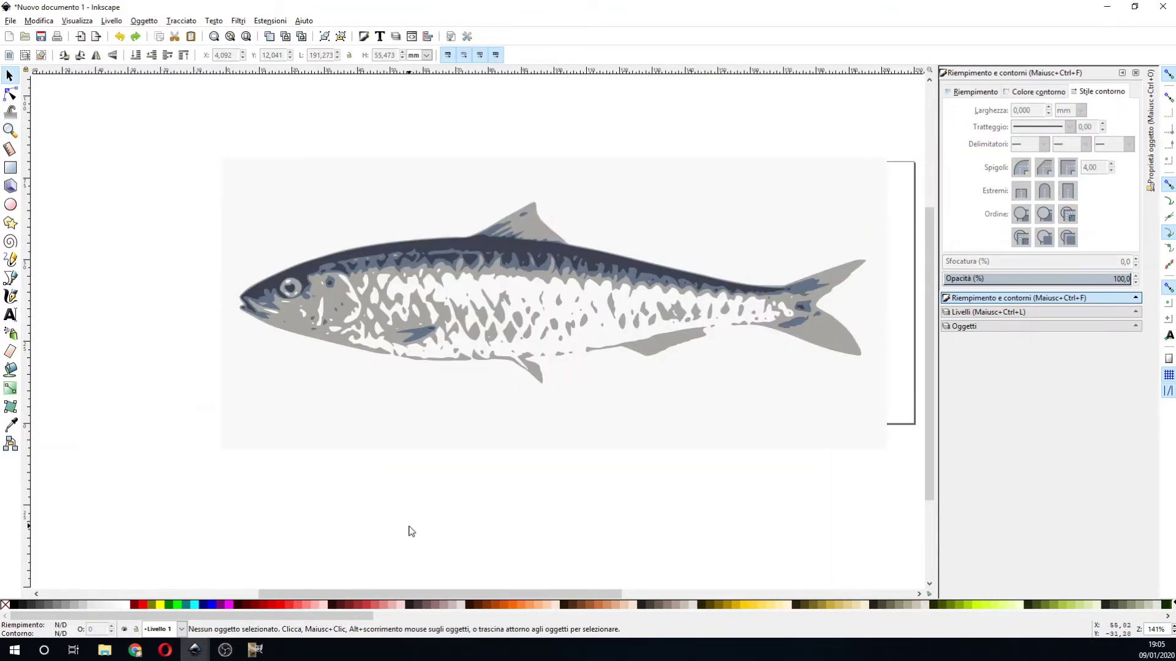
{"action": "left_click", "coordinate": [319, 397]}
{"action": "left_click_drag", "start_coordinate": [292, 386], "coordinate": [299, 546]}
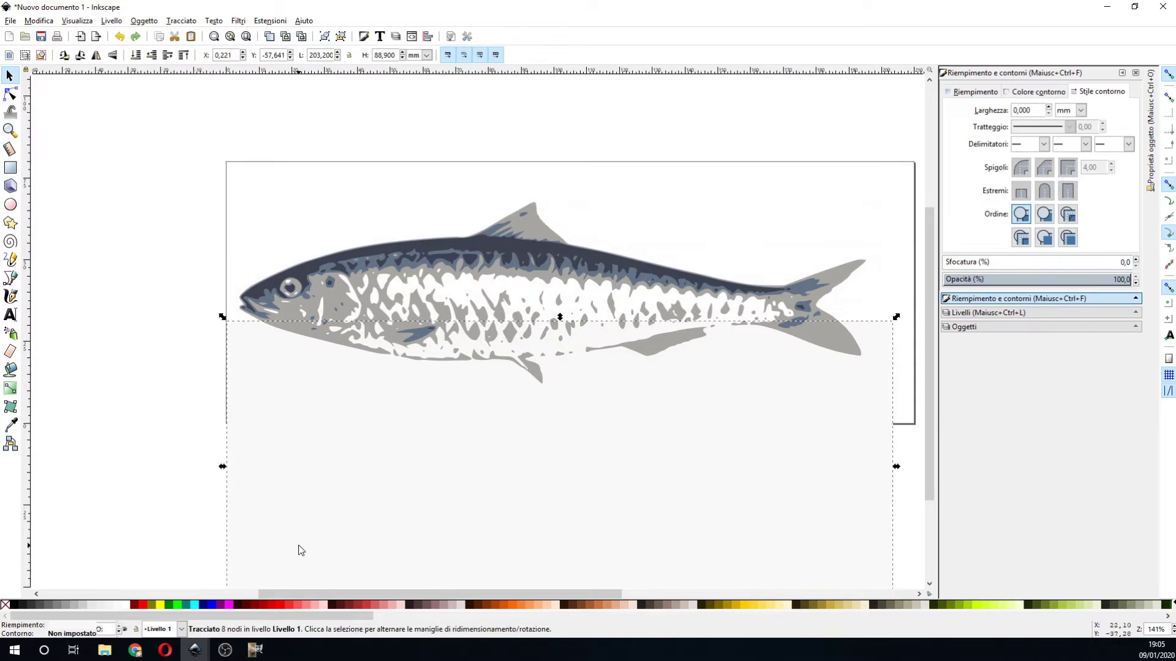
{"action": "key", "text": "Delete"}
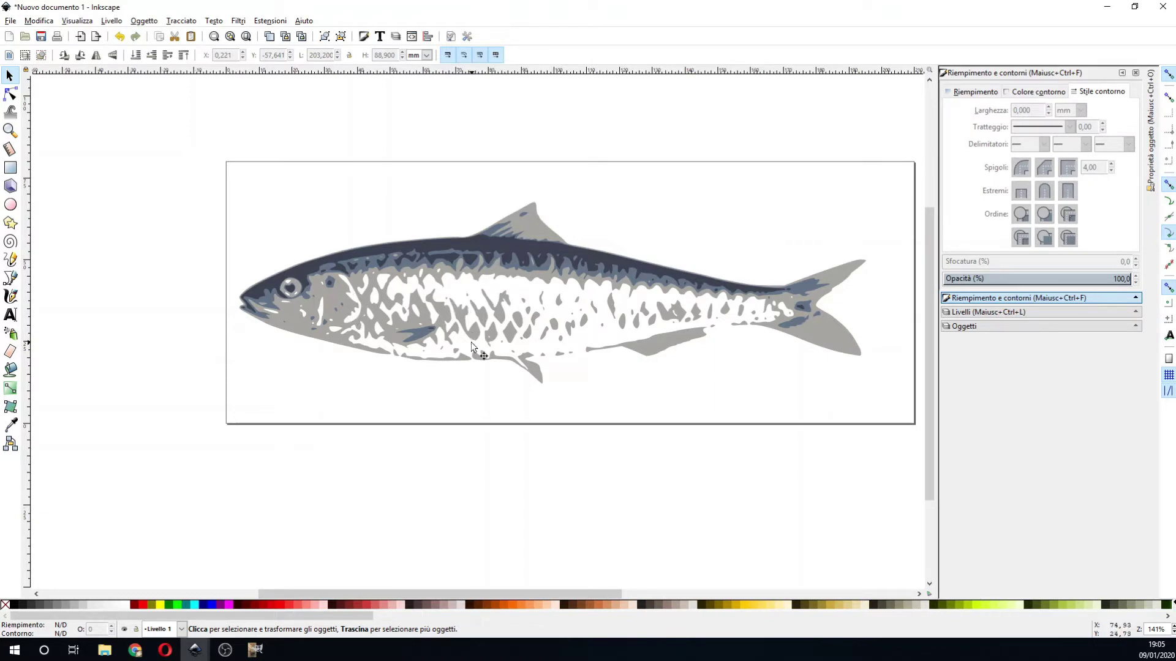
{"action": "left_click", "coordinate": [376, 282]}
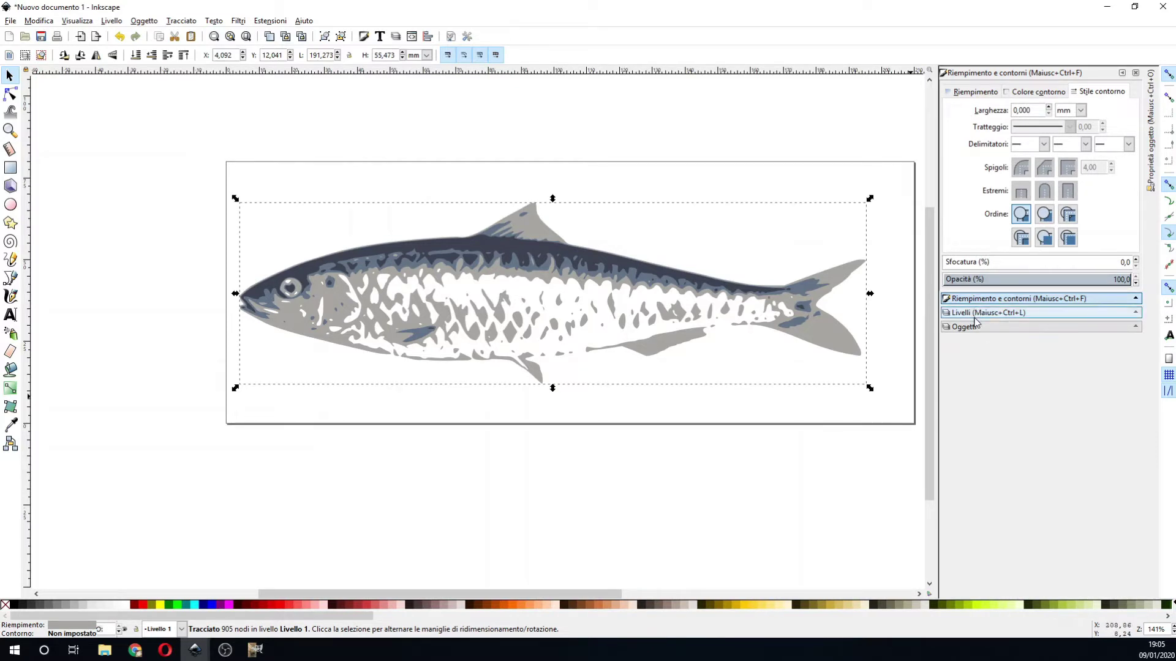
{"action": "left_click", "coordinate": [977, 314]}
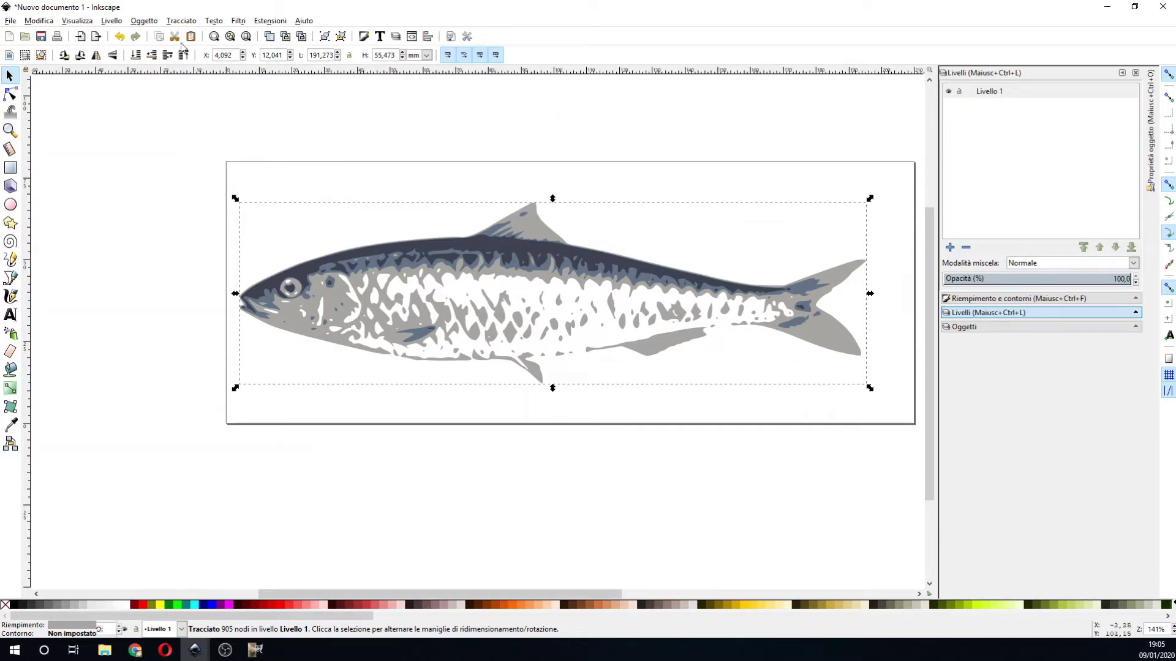
- Add layers named 1, 2 and 3 via Livello > Aggiungi livello, then select the fish
{"action": "left_click", "coordinate": [114, 21]}
{"action": "left_click", "coordinate": [126, 35]}
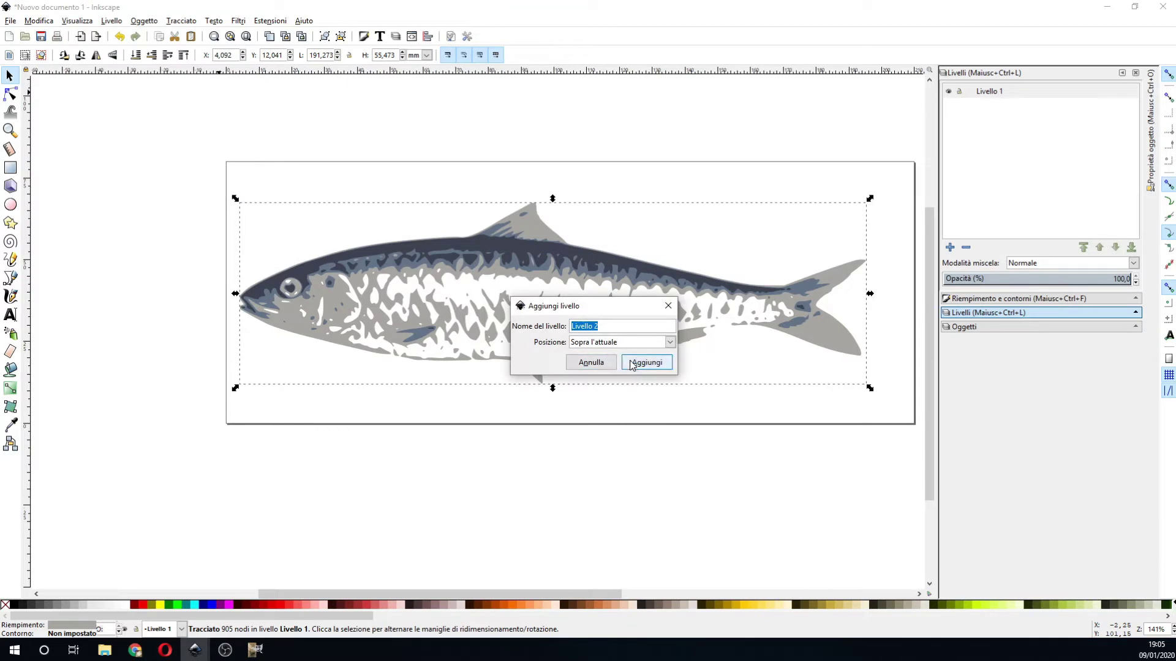
{"action": "type", "text": "1"}
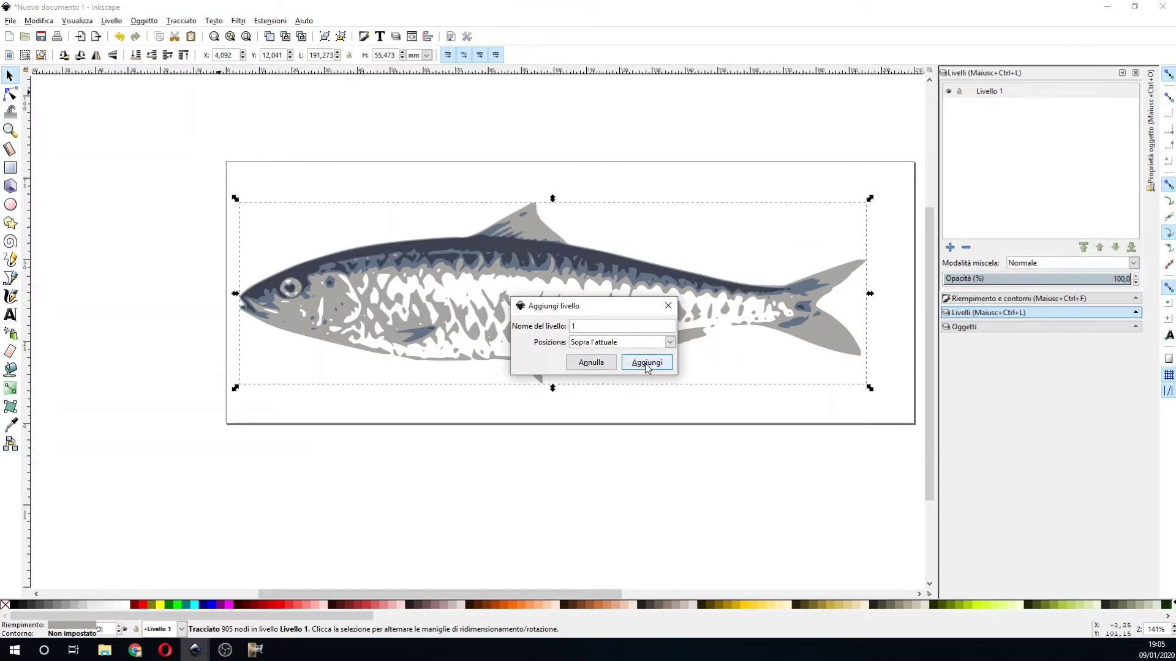
{"action": "left_click", "coordinate": [632, 364]}
{"action": "left_click", "coordinate": [112, 21]}
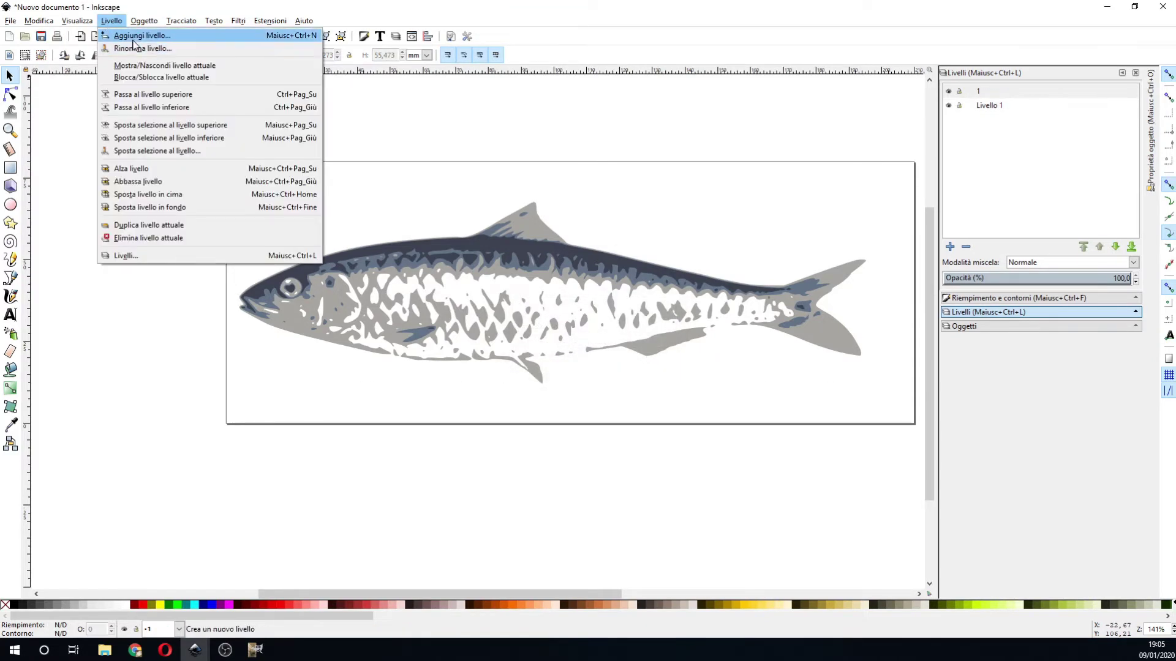
{"action": "left_click", "coordinate": [132, 34]}
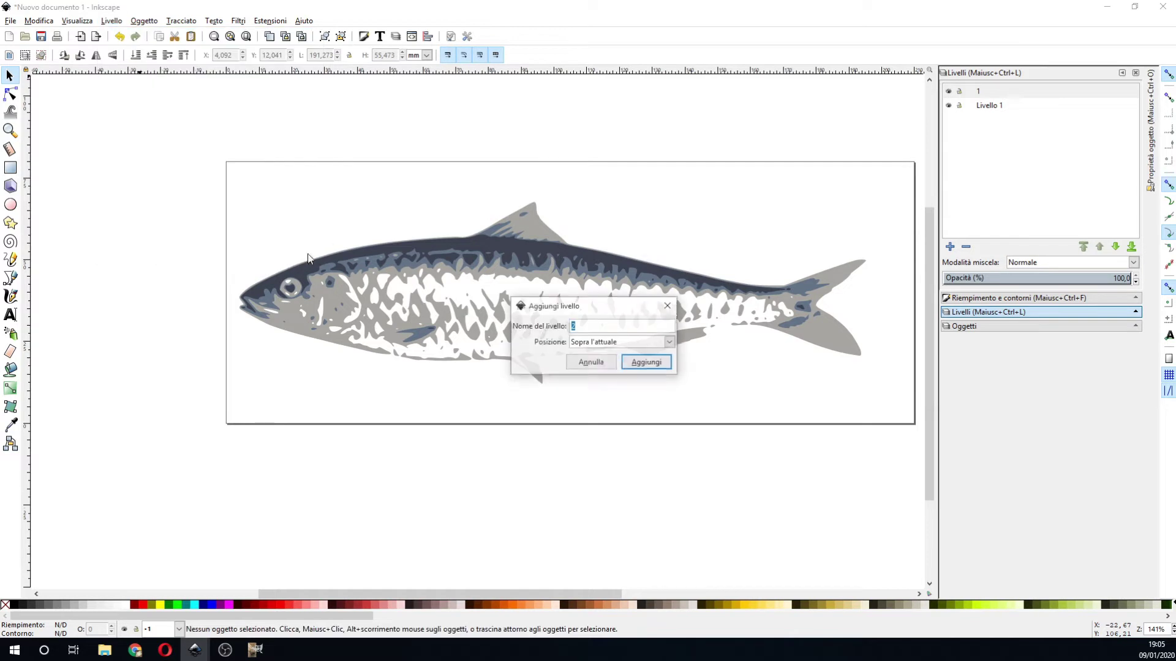
{"action": "left_click", "coordinate": [640, 364]}
{"action": "left_click", "coordinate": [111, 20]}
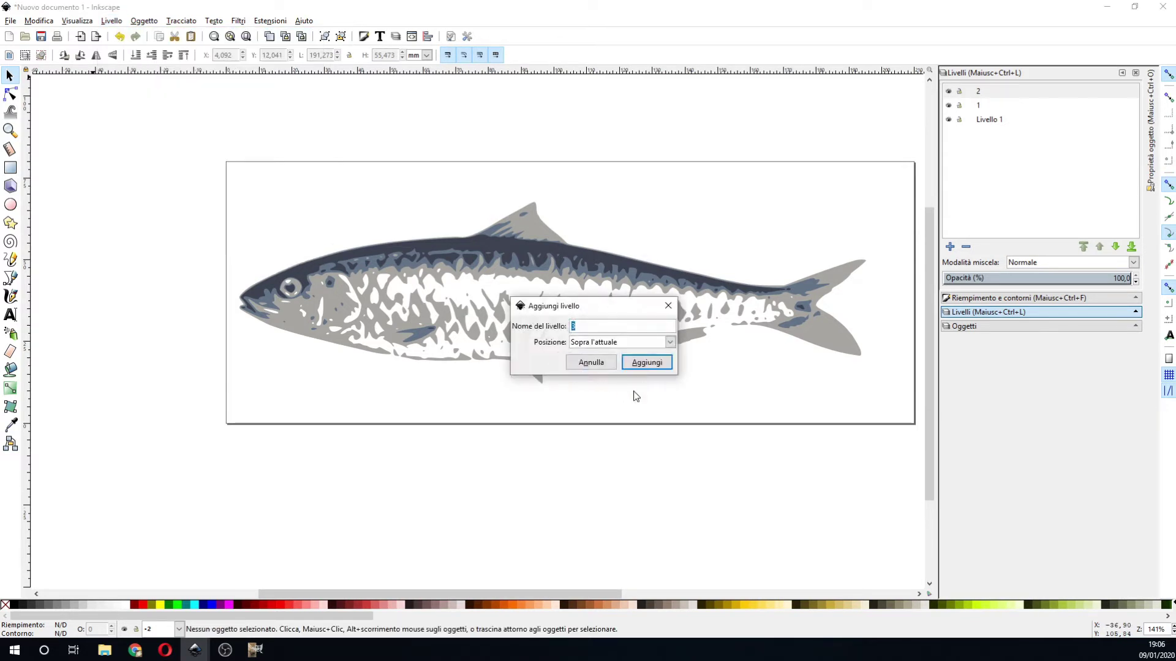
{"action": "left_click", "coordinate": [649, 365]}
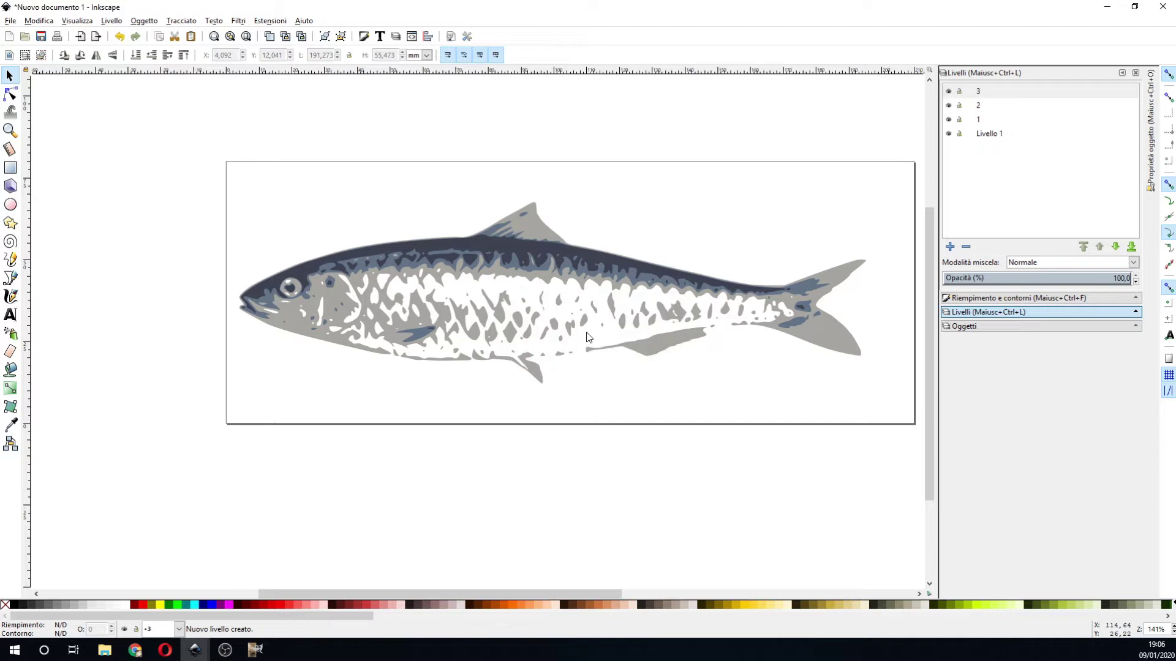
{"action": "left_click", "coordinate": [518, 277]}
- Move the grey fish path to layer 1 and hide that layer
{"action": "right_click", "coordinate": [518, 280]}
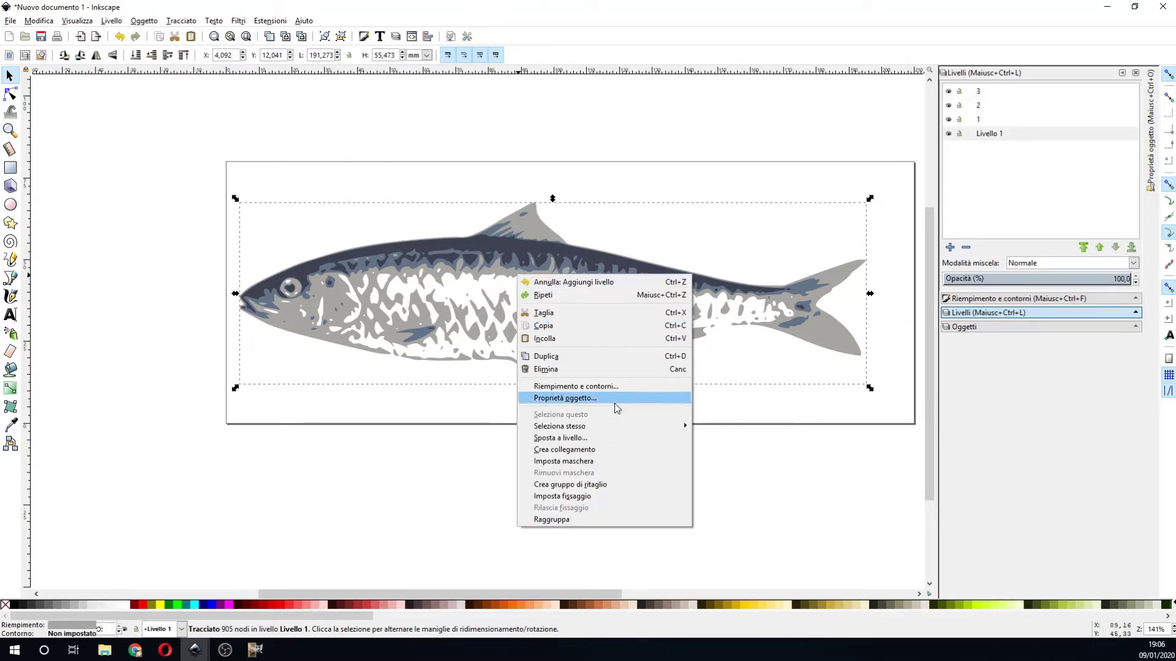
{"action": "left_click", "coordinate": [608, 435]}
{"action": "left_click", "coordinate": [579, 316]}
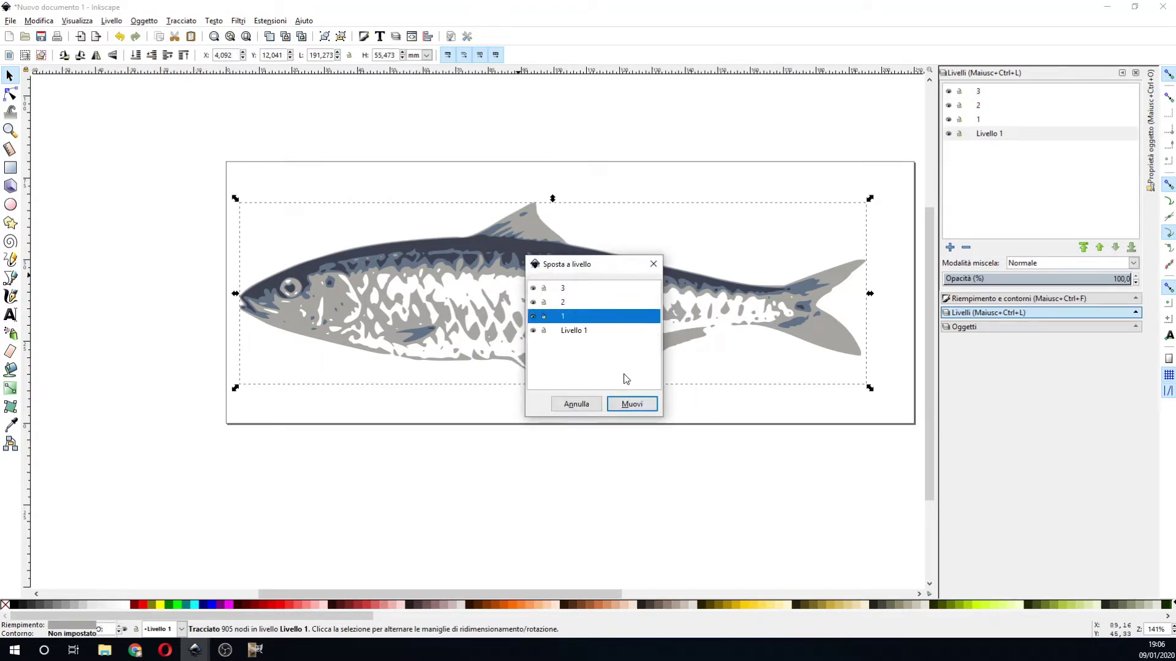
{"action": "left_click", "coordinate": [632, 404]}
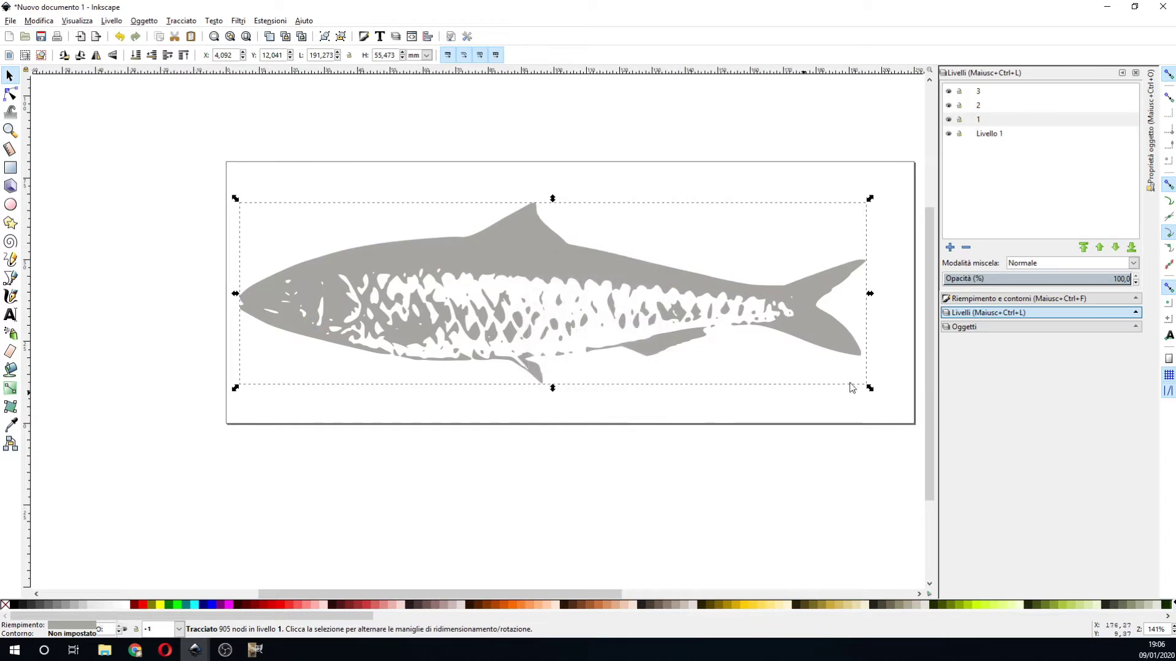
{"action": "left_click", "coordinate": [949, 120]}
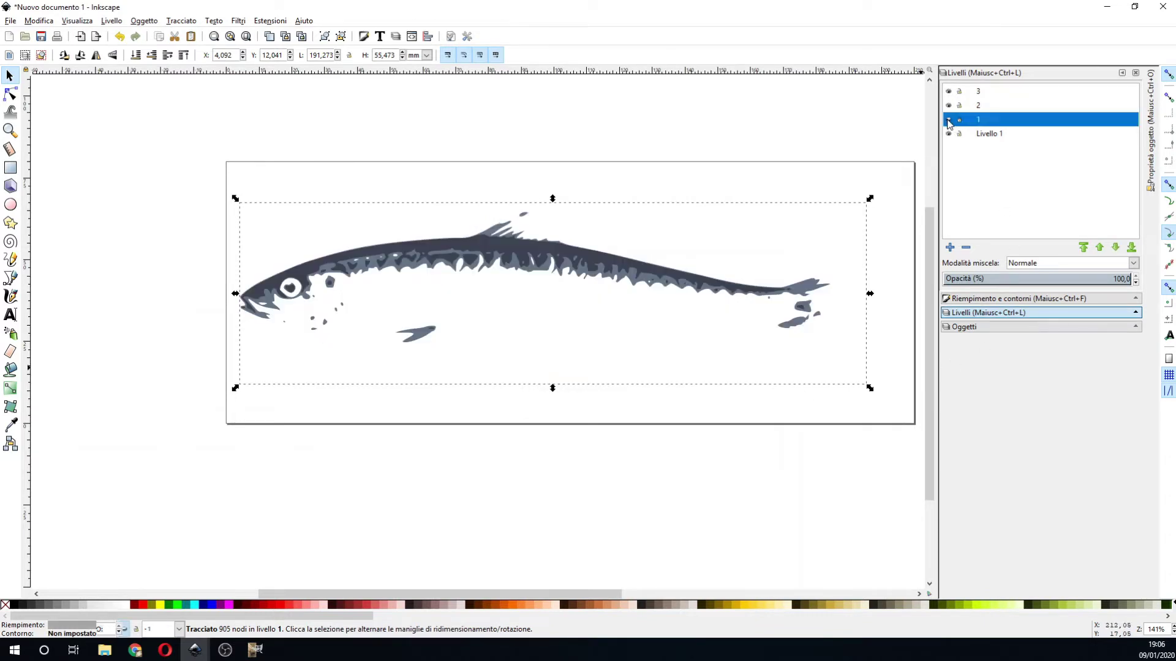
- Move the dark fish shape to layer 2 and hide that layer
{"action": "left_click", "coordinate": [522, 494]}
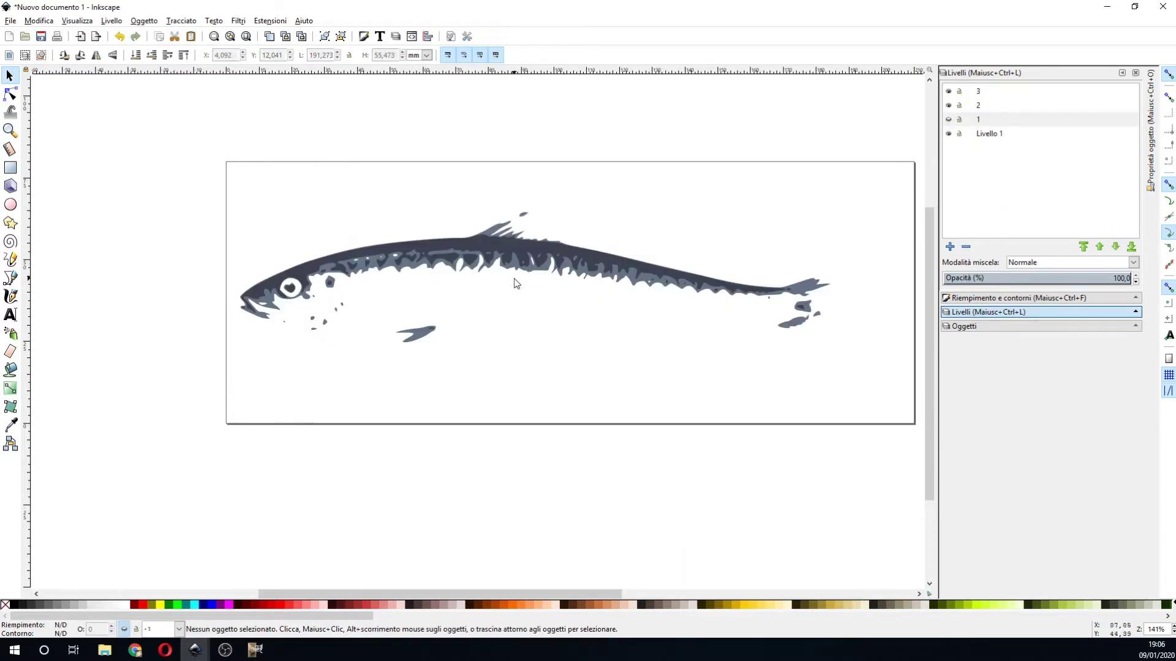
{"action": "left_click", "coordinate": [514, 272]}
{"action": "right_click", "coordinate": [514, 270]}
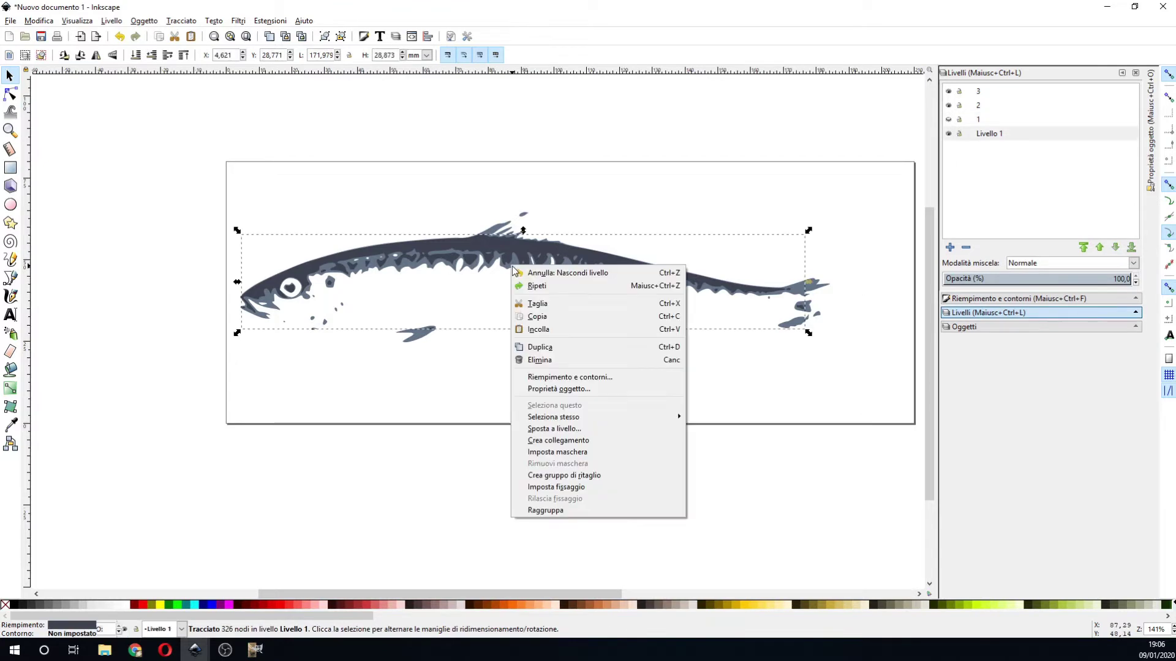
{"action": "left_click", "coordinate": [559, 430]}
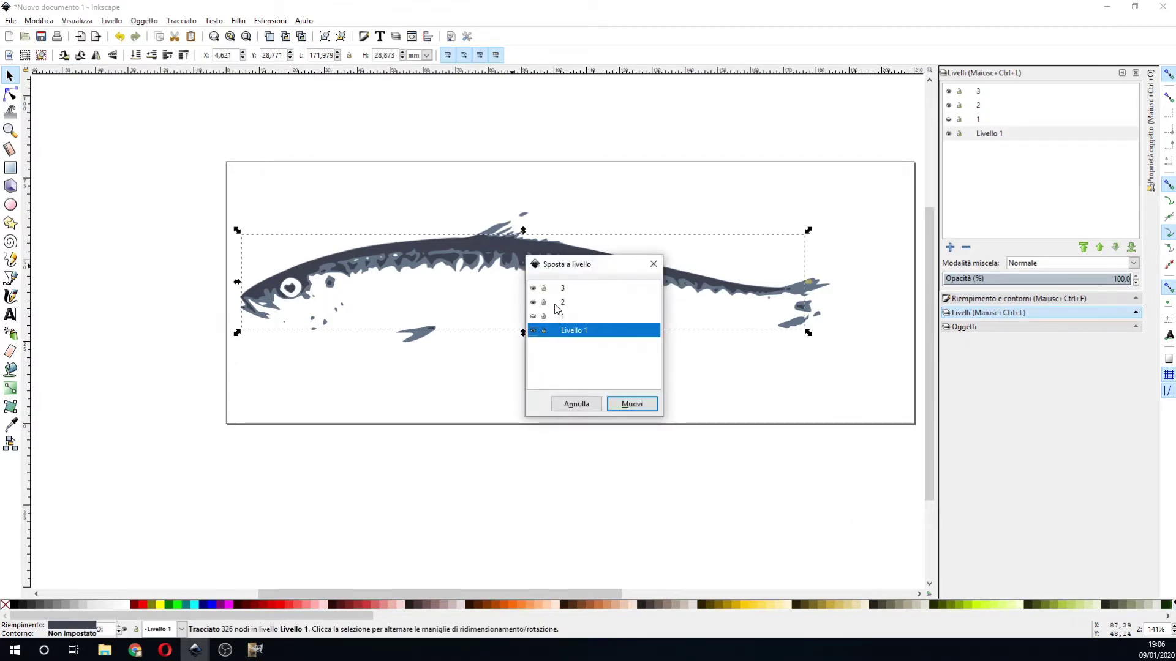
{"action": "left_click", "coordinate": [555, 304]}
{"action": "left_click", "coordinate": [631, 404]}
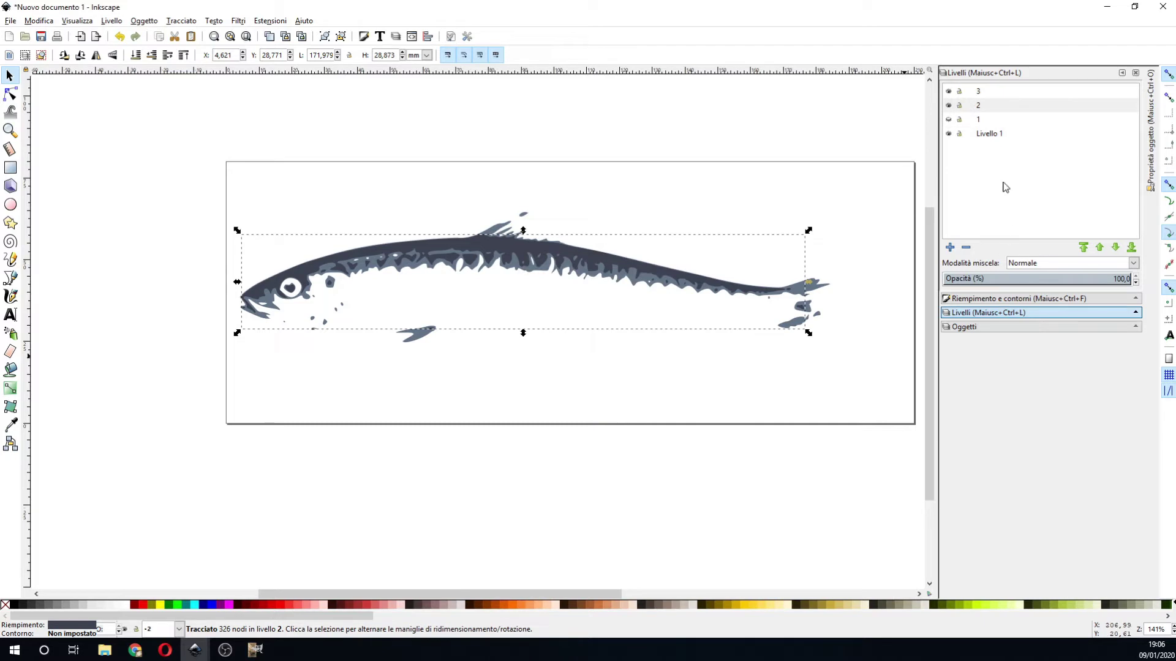
{"action": "left_click", "coordinate": [950, 106]}
- Move the remaining blue-grey fish shape to layer 3 and hide it
{"action": "left_click", "coordinate": [662, 458]}
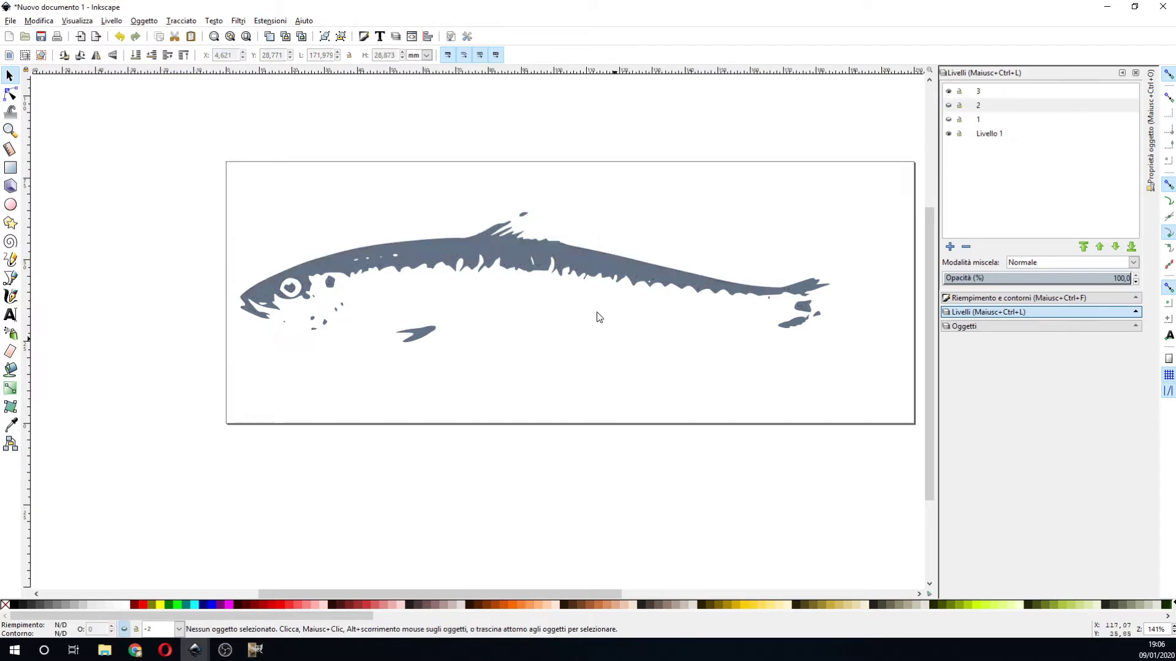
{"action": "right_click", "coordinate": [565, 253]}
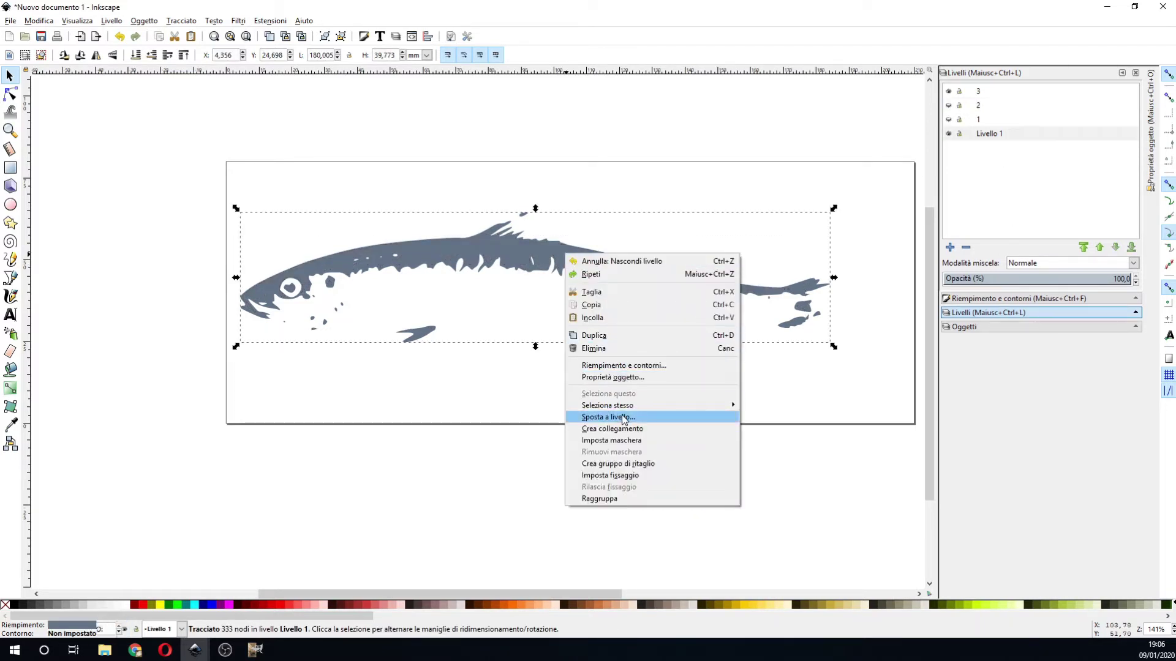
{"action": "left_click", "coordinate": [622, 417]}
{"action": "left_click", "coordinate": [564, 291]}
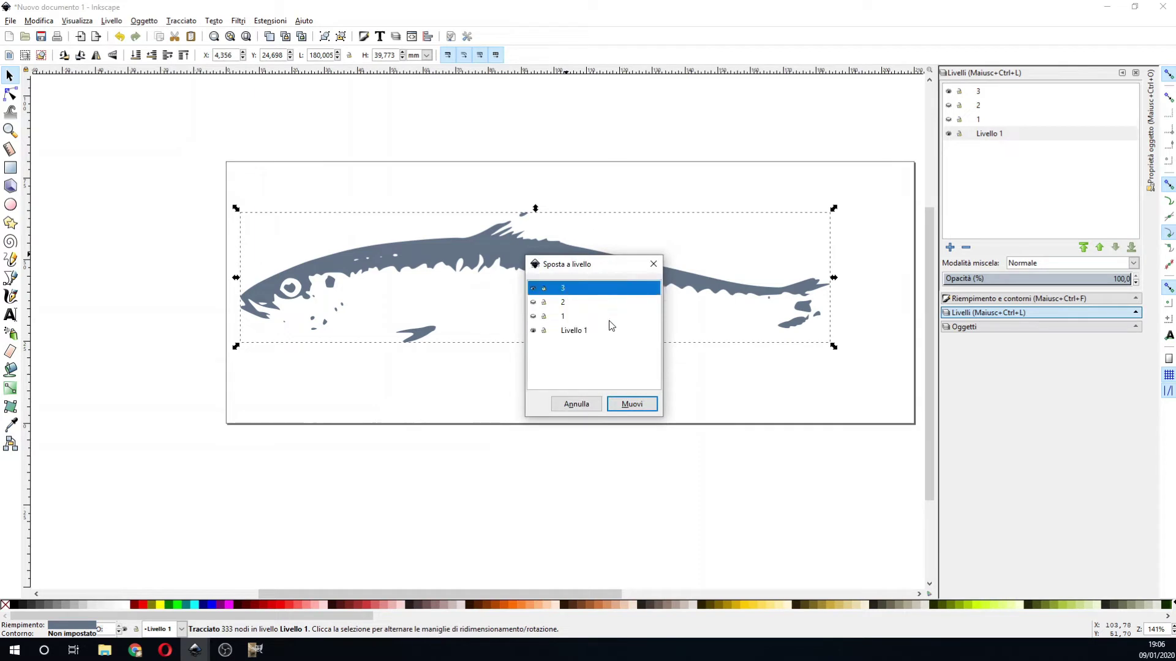
{"action": "left_click", "coordinate": [630, 404]}
{"action": "left_click", "coordinate": [948, 92]}
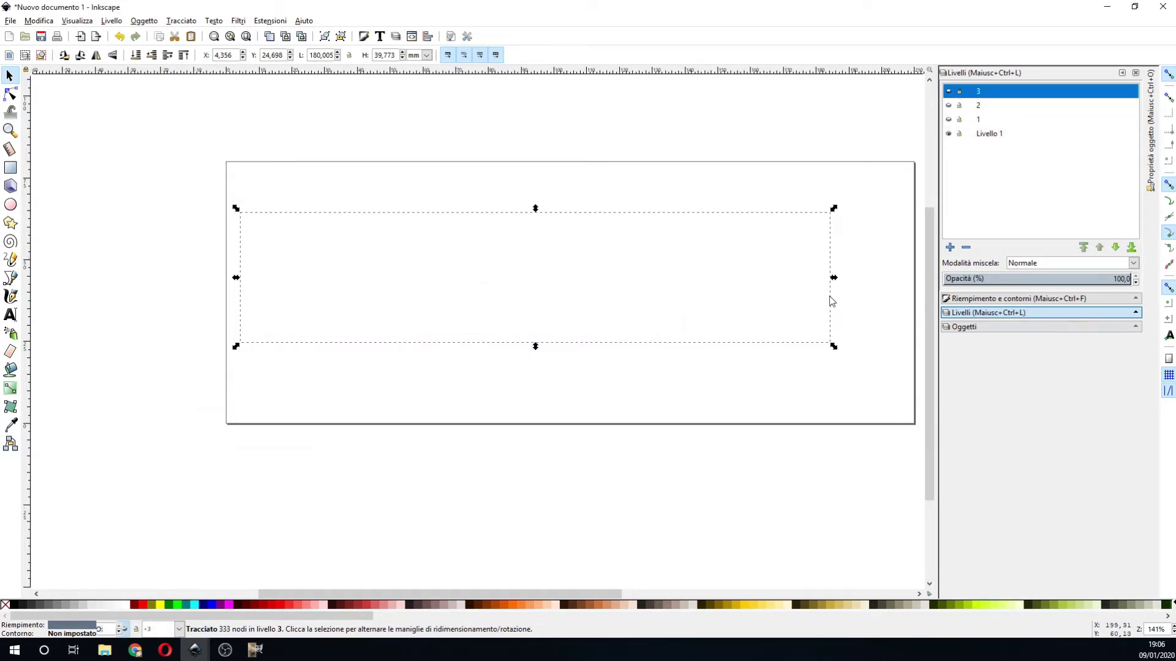
- Toggle layers 1, 2 and 3 to check each, leaving all three visible
{"action": "left_click", "coordinate": [817, 506]}
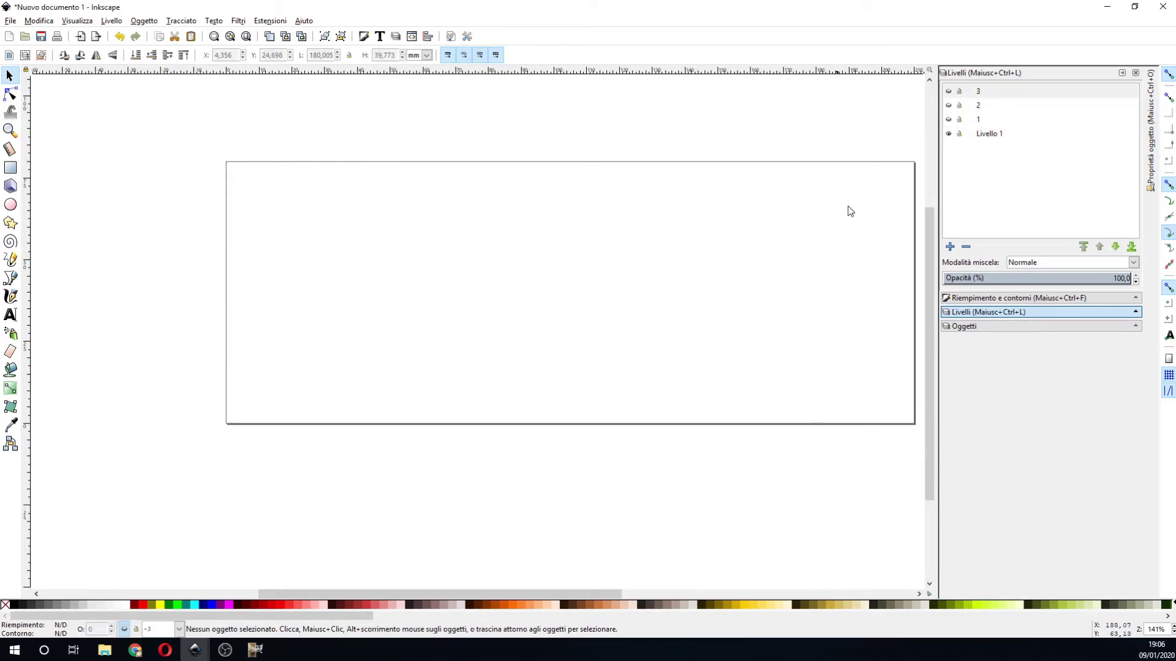
{"action": "left_click", "coordinate": [949, 120]}
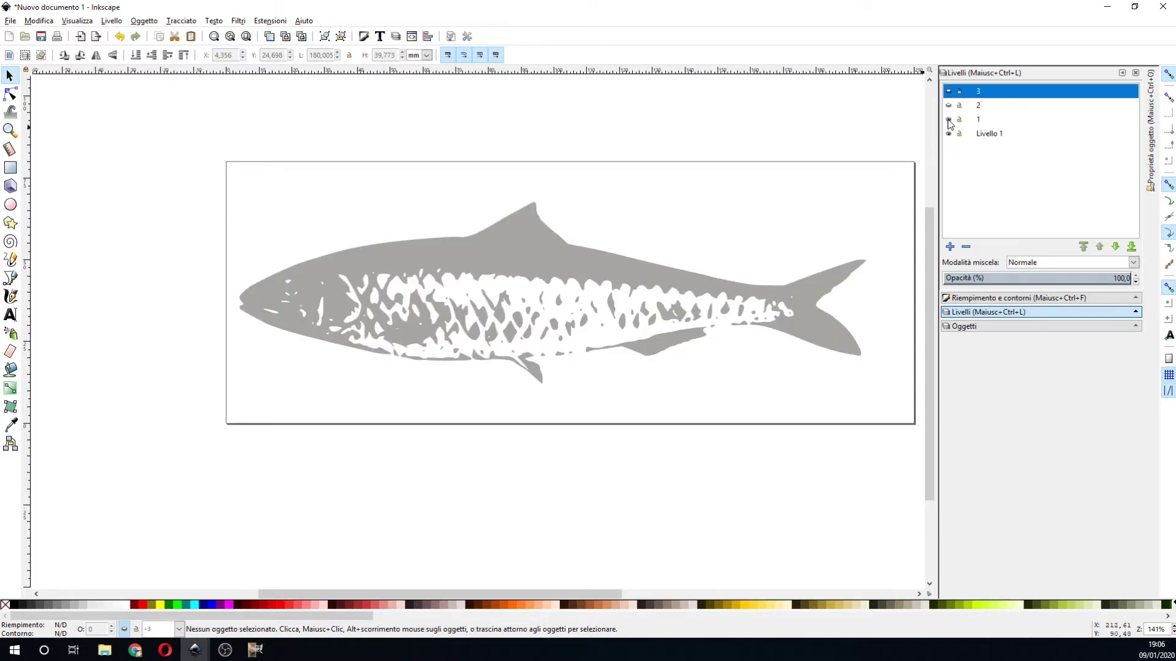
{"action": "left_click", "coordinate": [948, 106]}
{"action": "left_click", "coordinate": [949, 120]}
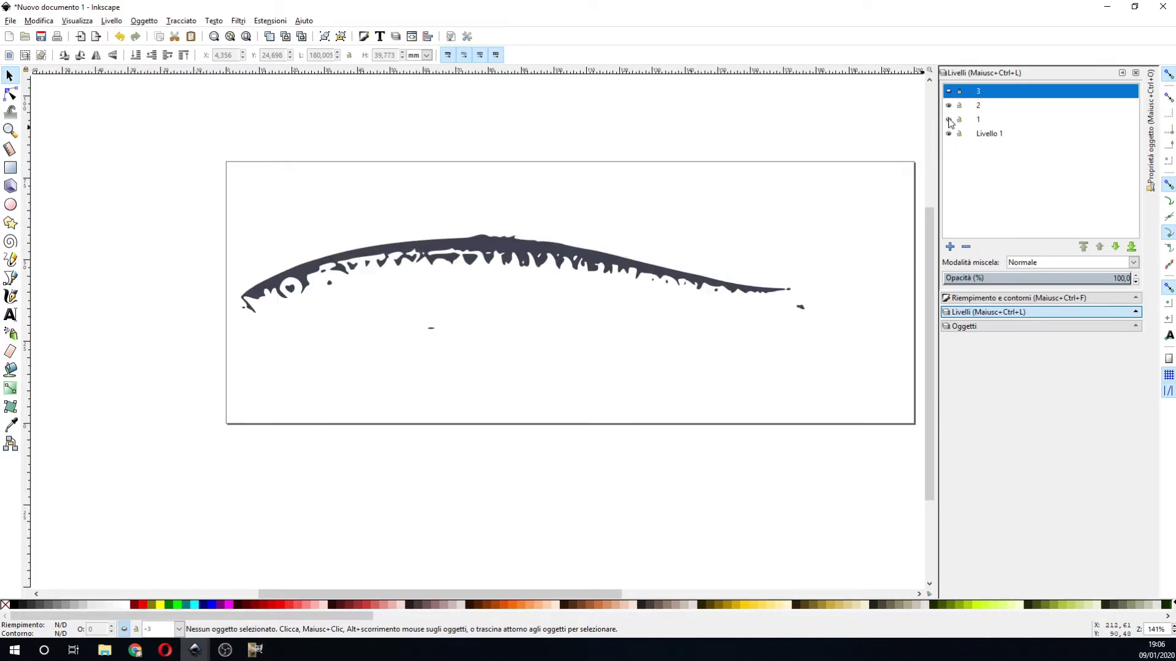
{"action": "left_click", "coordinate": [948, 106]}
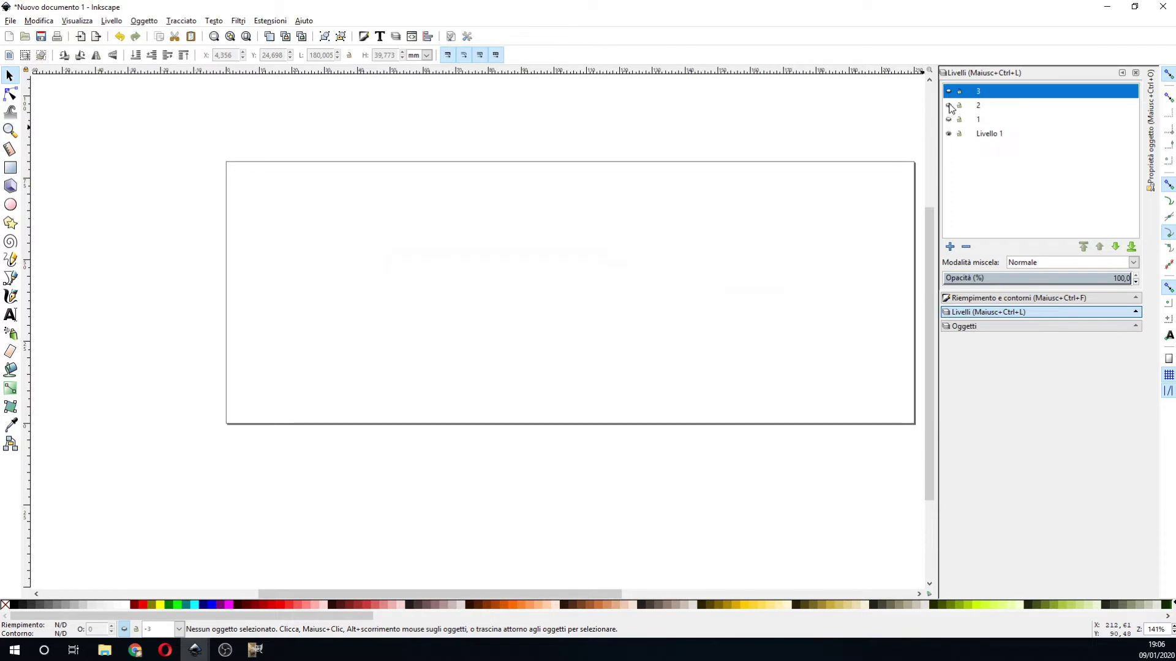
{"action": "left_click", "coordinate": [949, 106]}
{"action": "left_click", "coordinate": [948, 92]}
{"action": "left_click", "coordinate": [949, 120]}
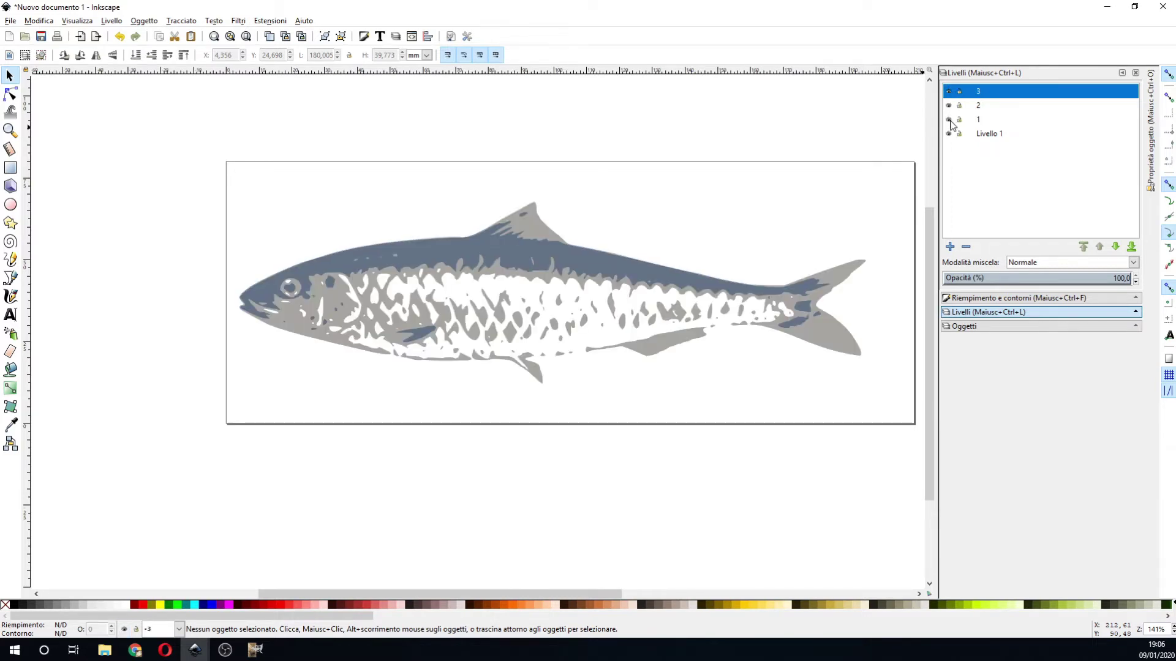
- Lower layer 3 below layer 2 and give its fish body path no fill and a flat black stroke
{"action": "left_click", "coordinate": [1115, 247]}
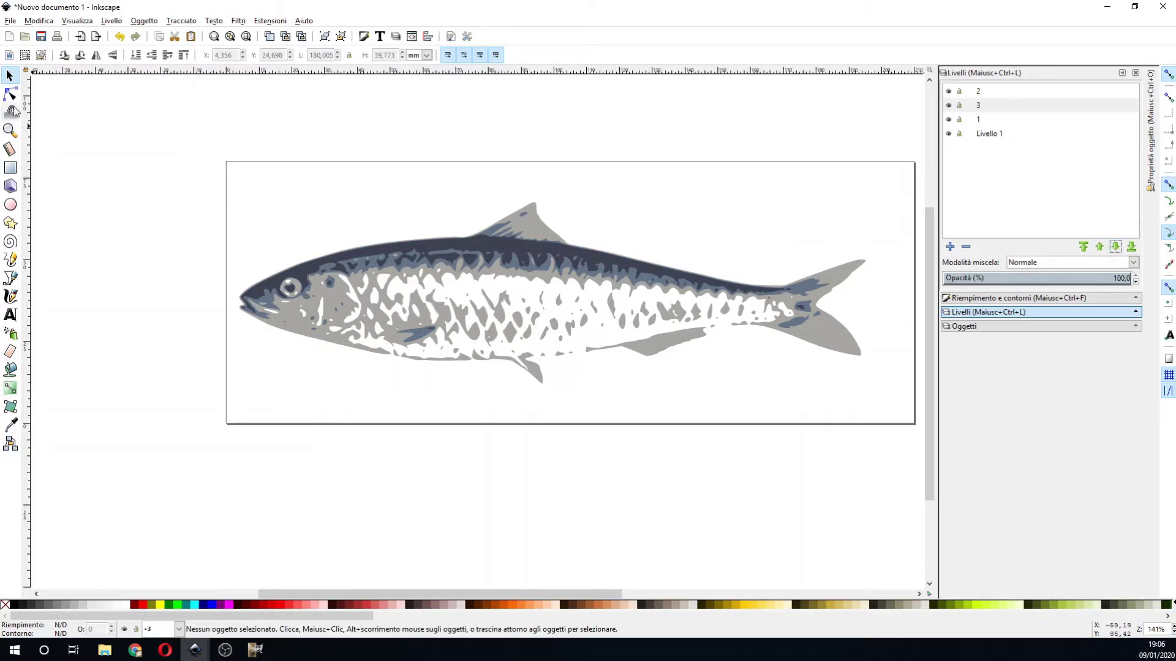
{"action": "left_click", "coordinate": [404, 278]}
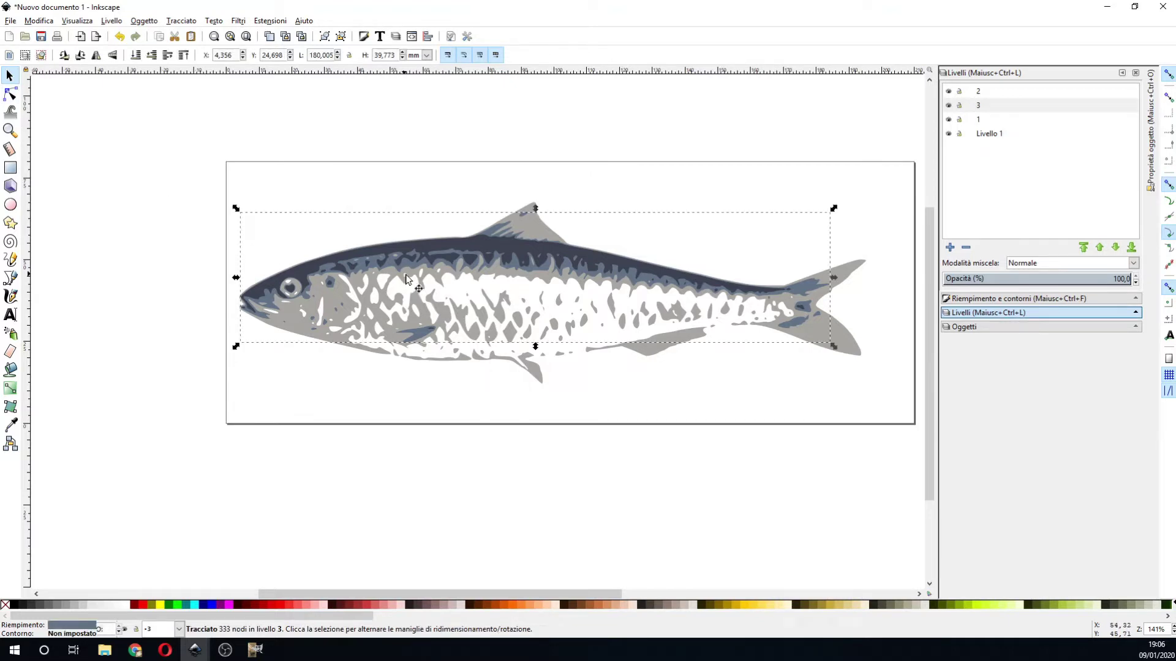
{"action": "left_click", "coordinate": [980, 300]}
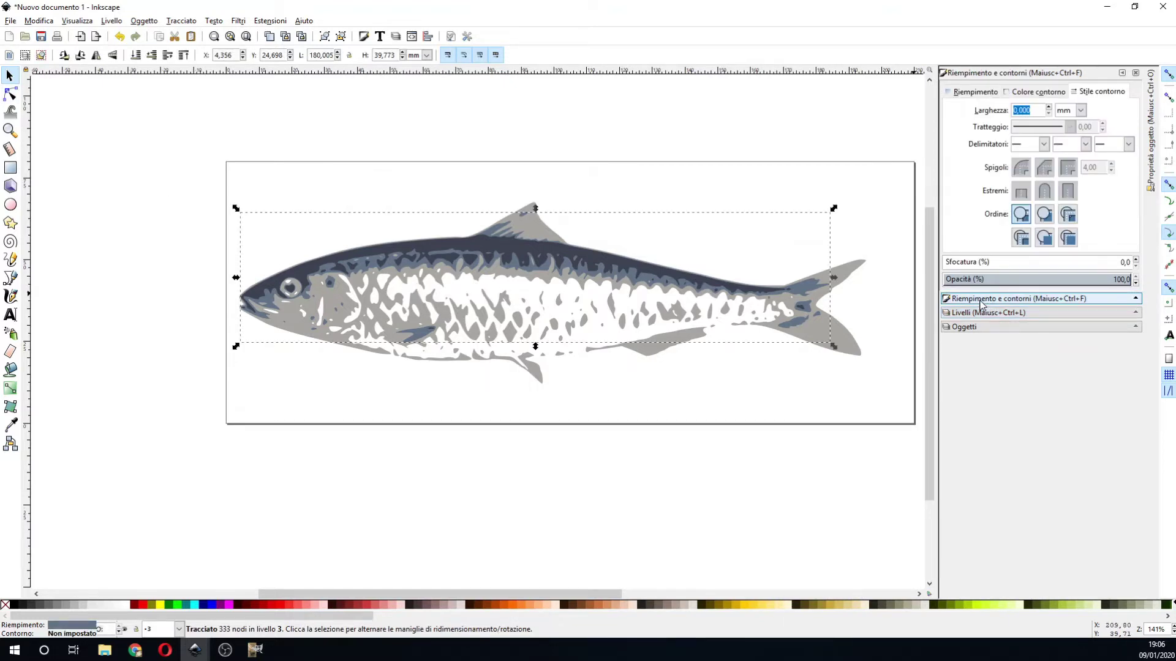
{"action": "left_click", "coordinate": [973, 93]}
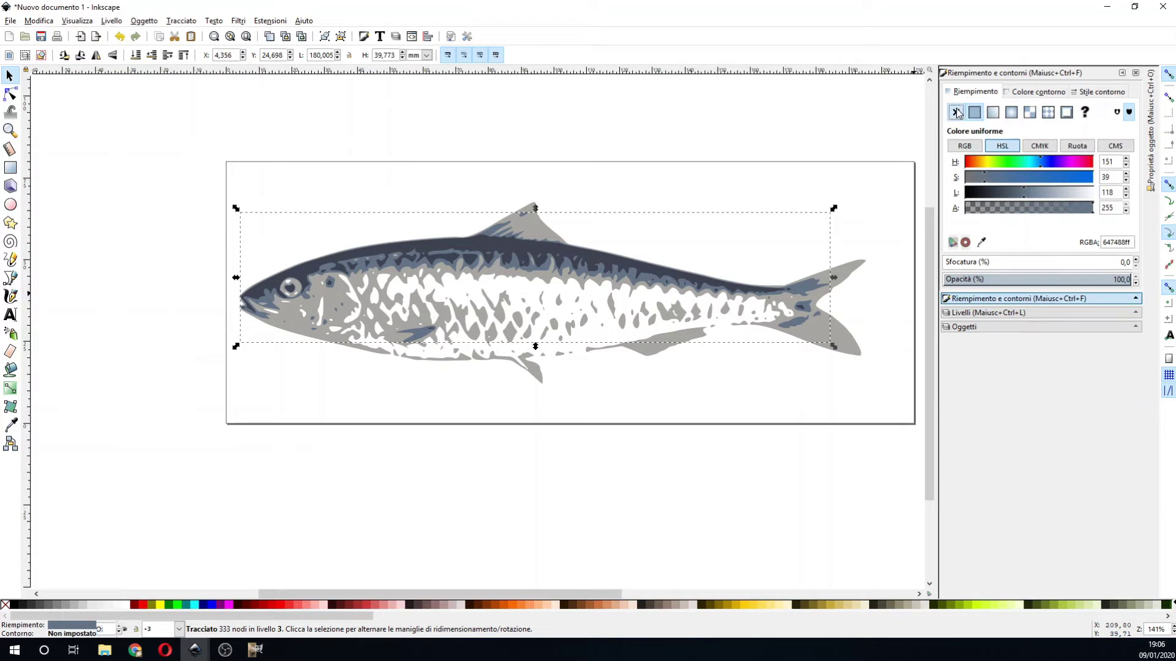
{"action": "left_click", "coordinate": [956, 112]}
{"action": "left_click", "coordinate": [1023, 93]}
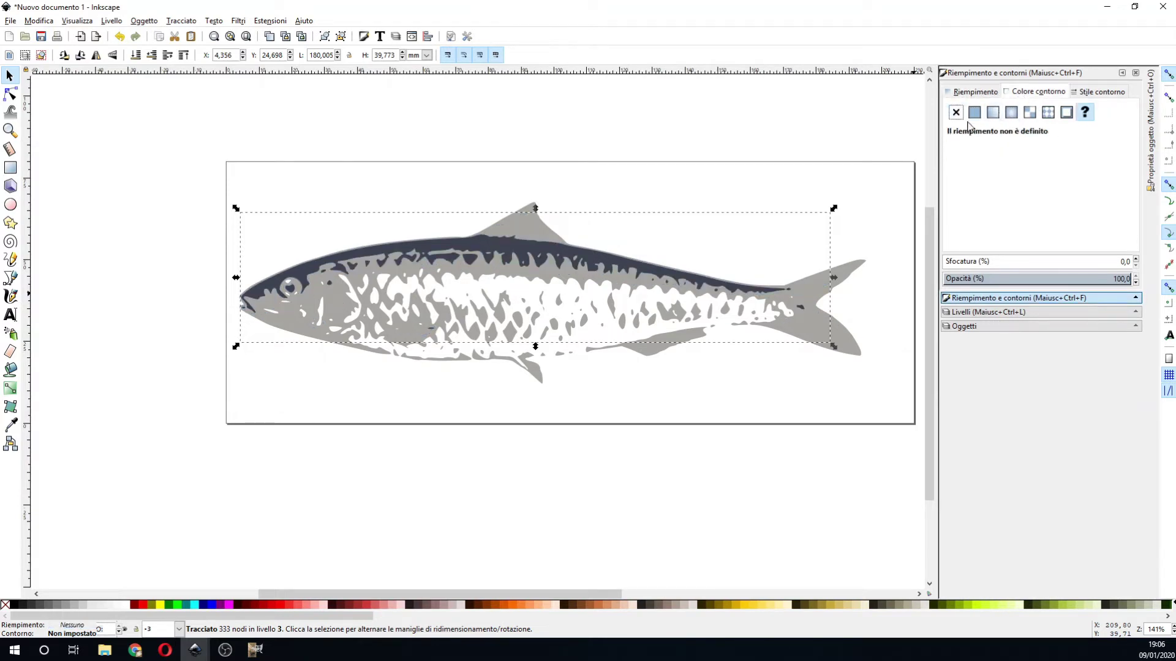
{"action": "left_click", "coordinate": [974, 112]}
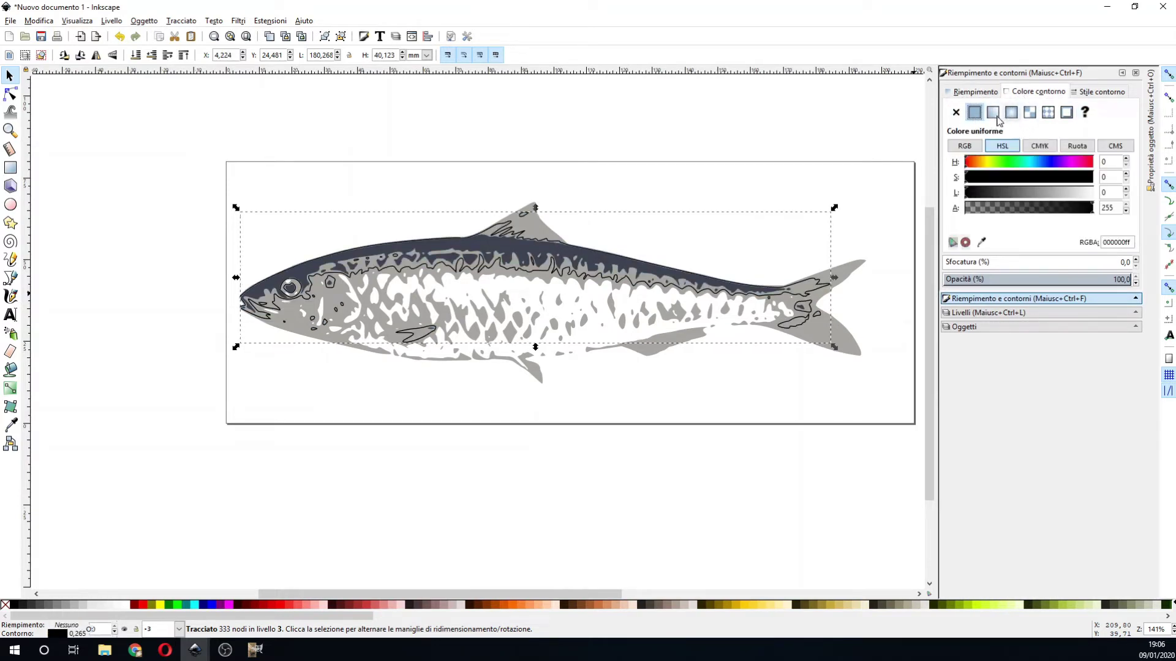
{"action": "left_click", "coordinate": [971, 313]}
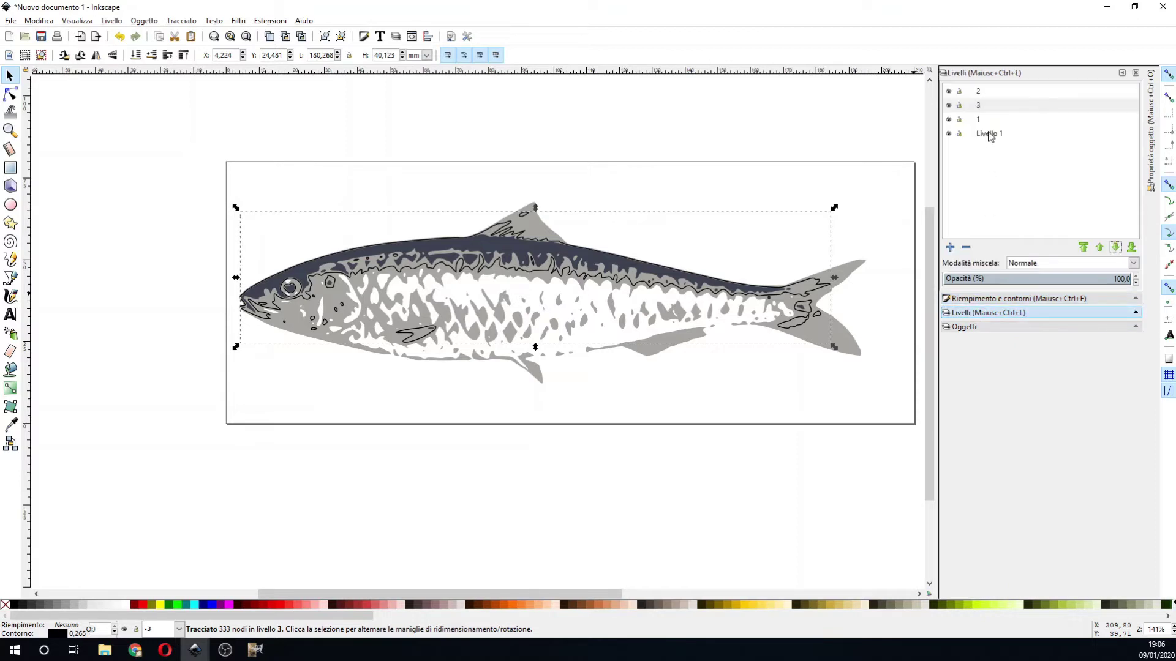
- On layer 2, isolate the dark back path and set it to no fill with a flat black stroke
{"action": "left_click", "coordinate": [987, 93]}
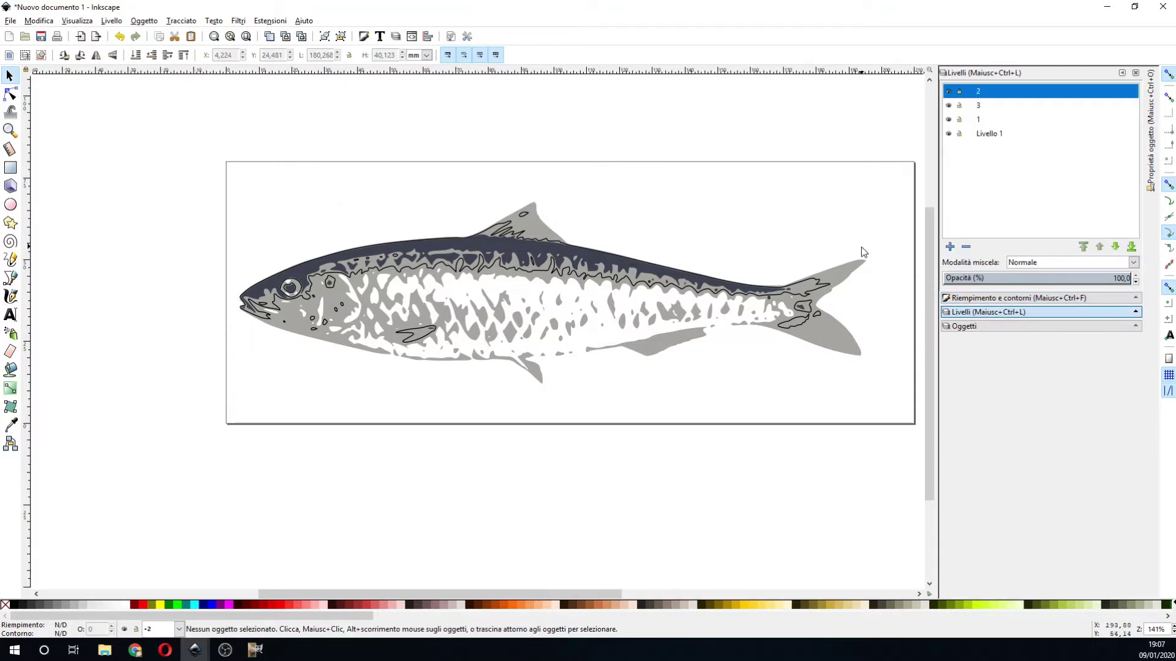
{"action": "left_click", "coordinate": [948, 120]}
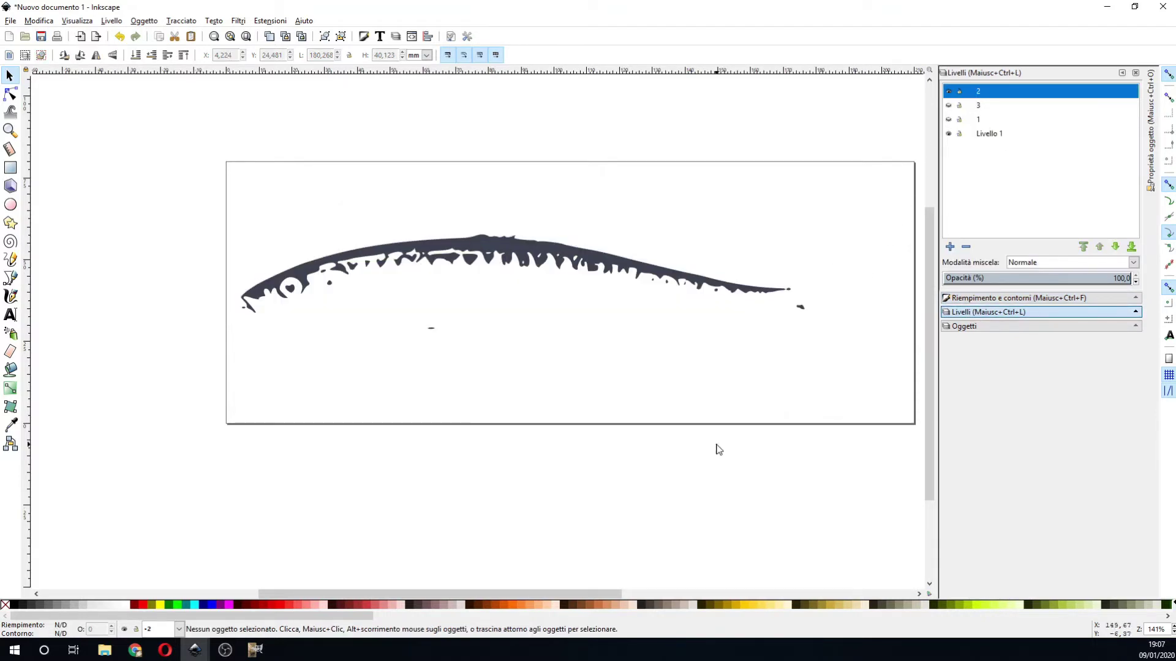
{"action": "left_click", "coordinate": [563, 262]}
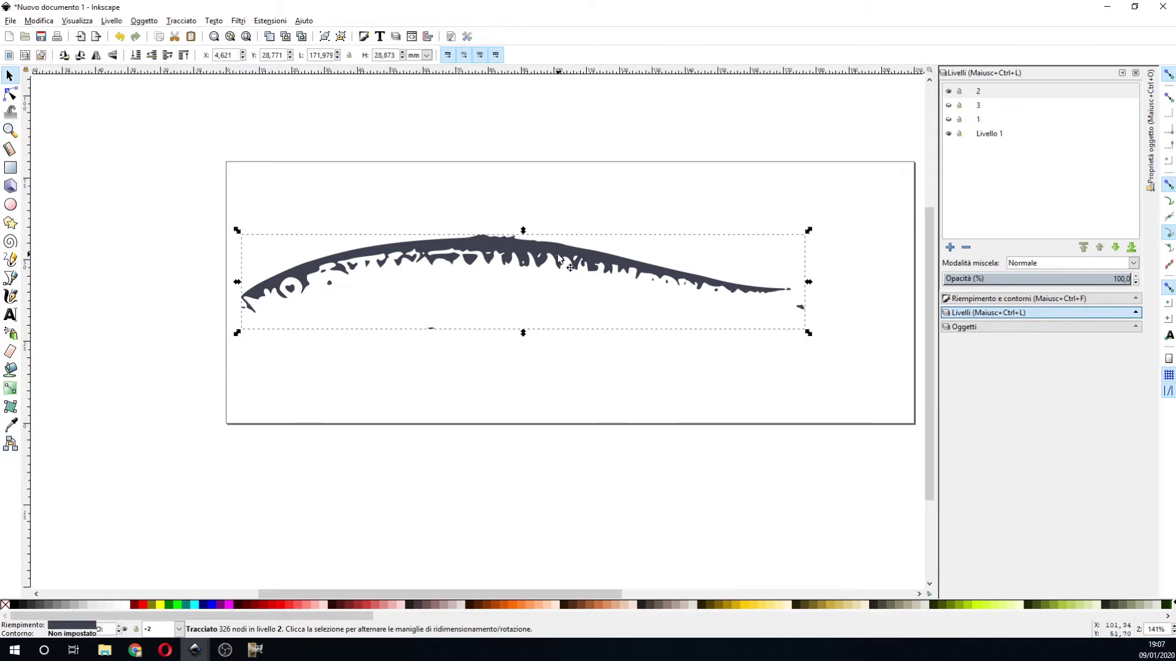
{"action": "left_click", "coordinate": [982, 299]}
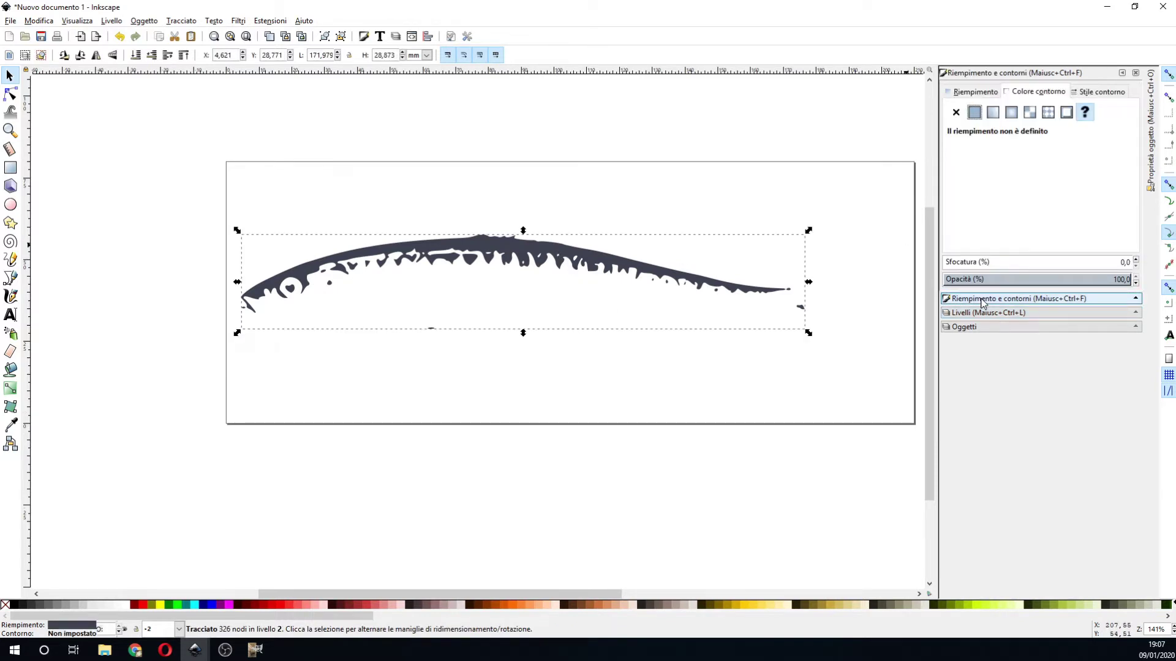
{"action": "left_click", "coordinate": [957, 112]}
{"action": "left_click", "coordinate": [1035, 91]}
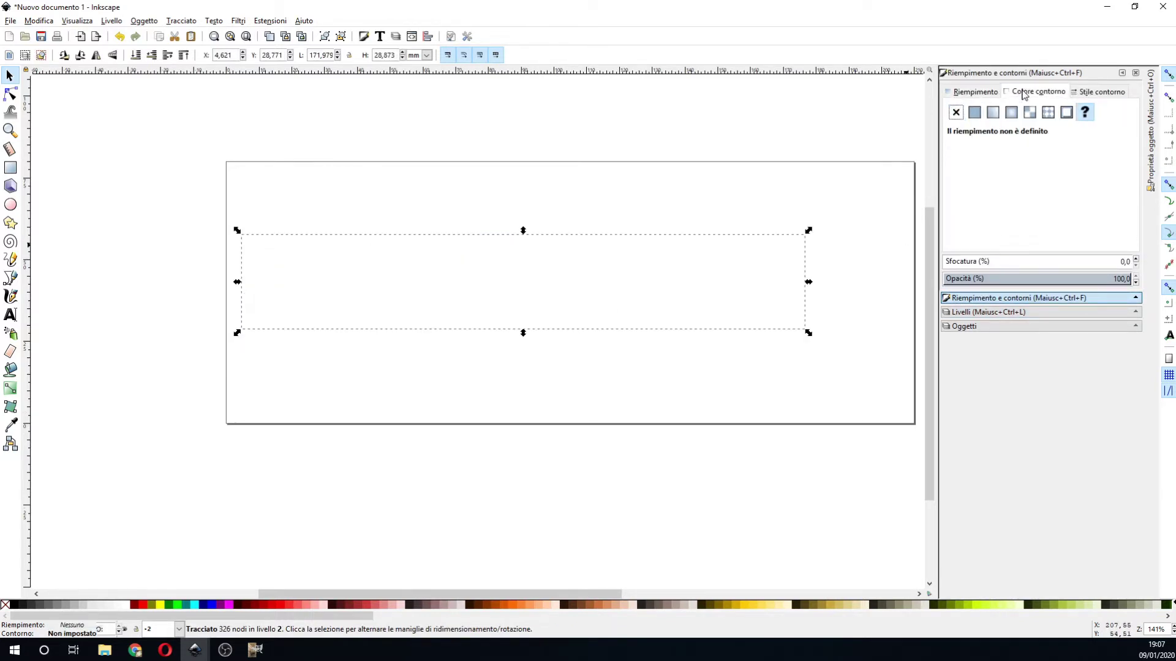
{"action": "left_click", "coordinate": [975, 112]}
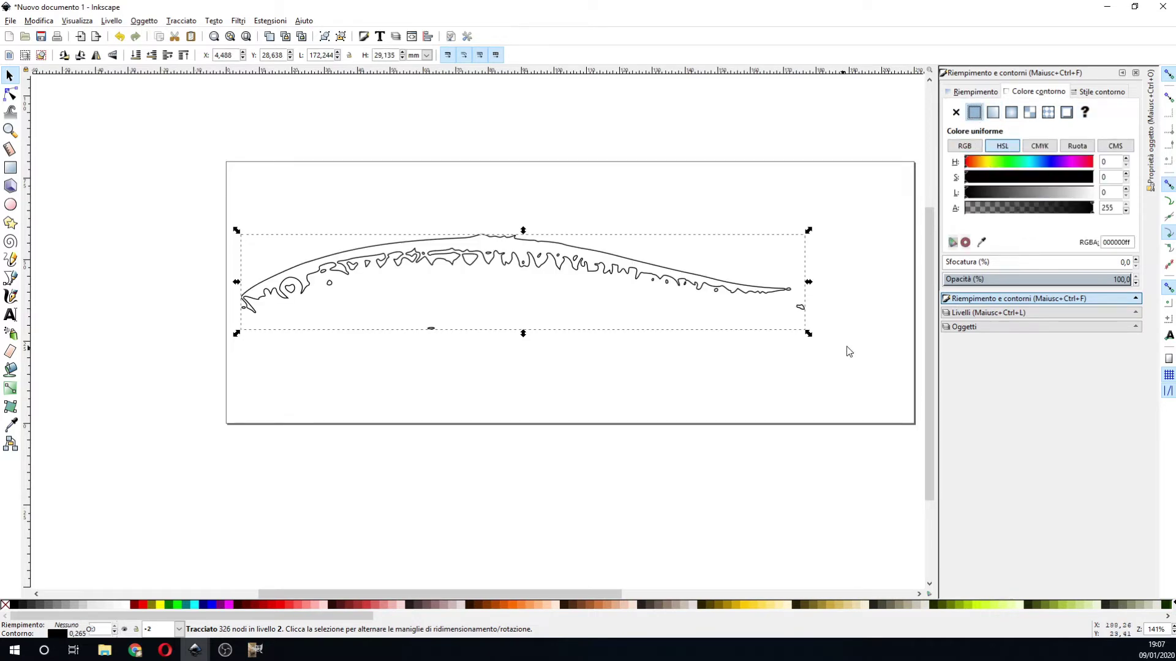
{"action": "left_click", "coordinate": [986, 313]}
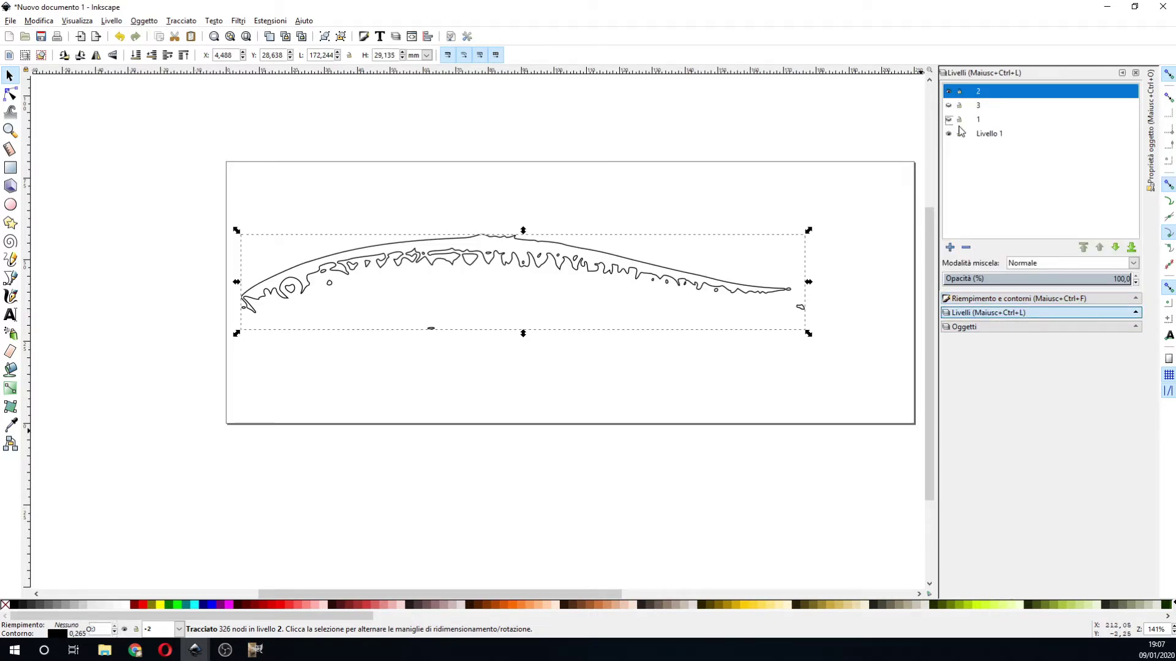
- Show only layer 1 and give its grey fish path no fill and a flat black stroke
{"action": "left_click", "coordinate": [949, 92]}
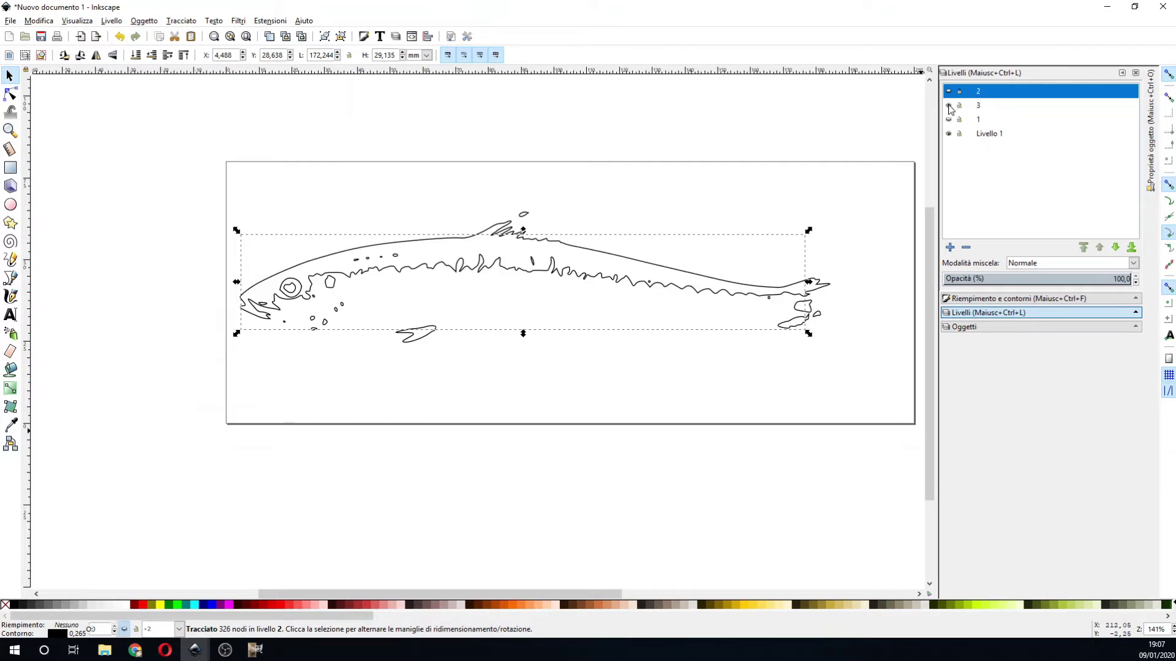
{"action": "left_click", "coordinate": [948, 105]}
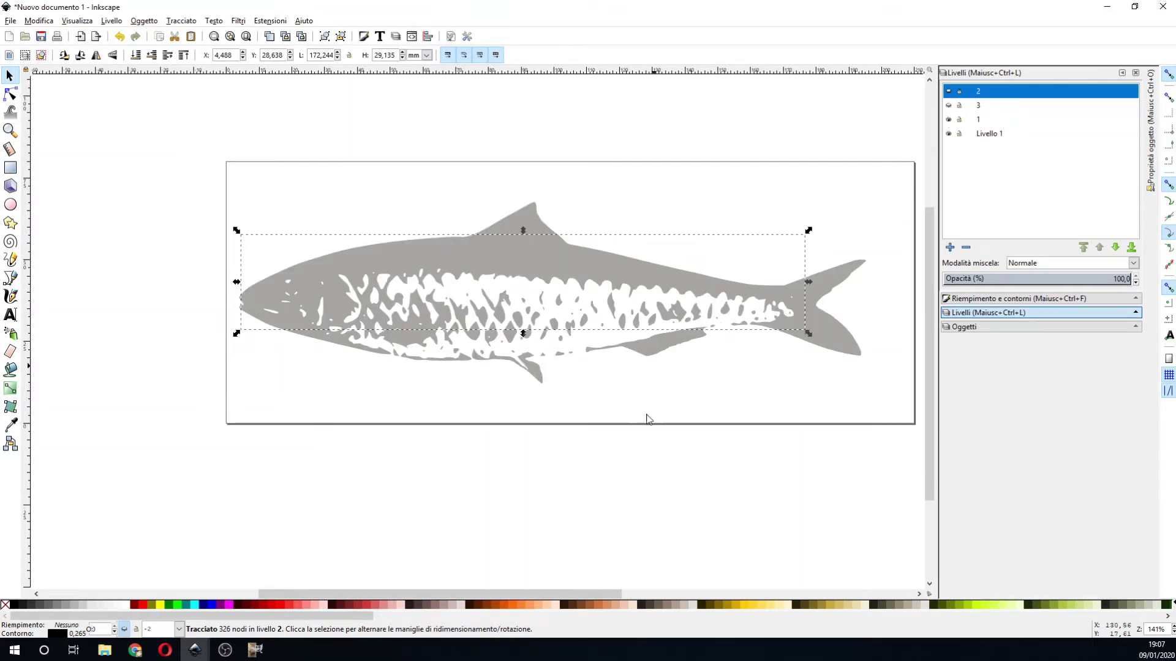
{"action": "left_click", "coordinate": [595, 335]}
{"action": "left_click", "coordinate": [591, 270]}
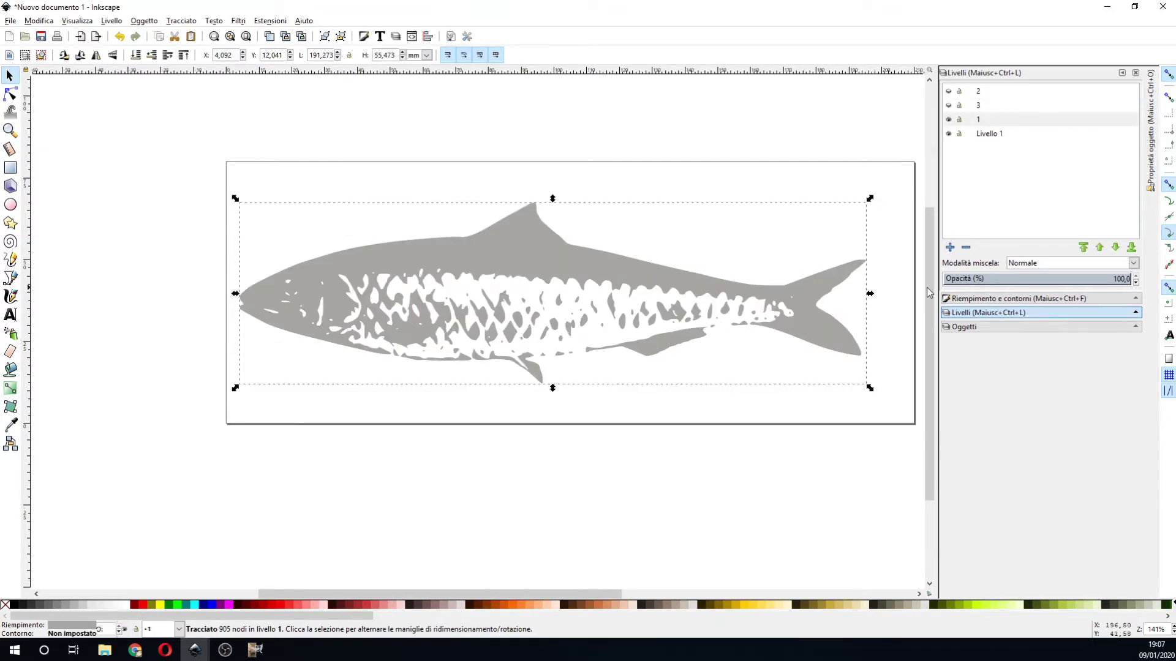
{"action": "left_click", "coordinate": [992, 298]}
{"action": "left_click", "coordinate": [976, 112]}
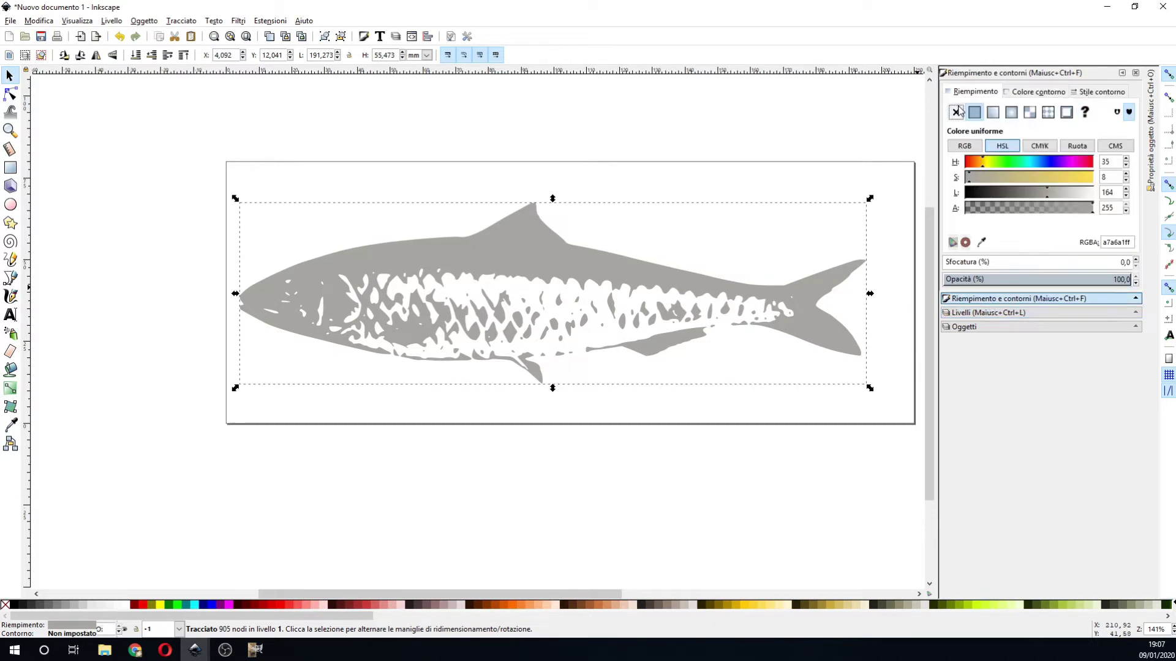
{"action": "left_click", "coordinate": [957, 115]}
{"action": "left_click", "coordinate": [1020, 93]}
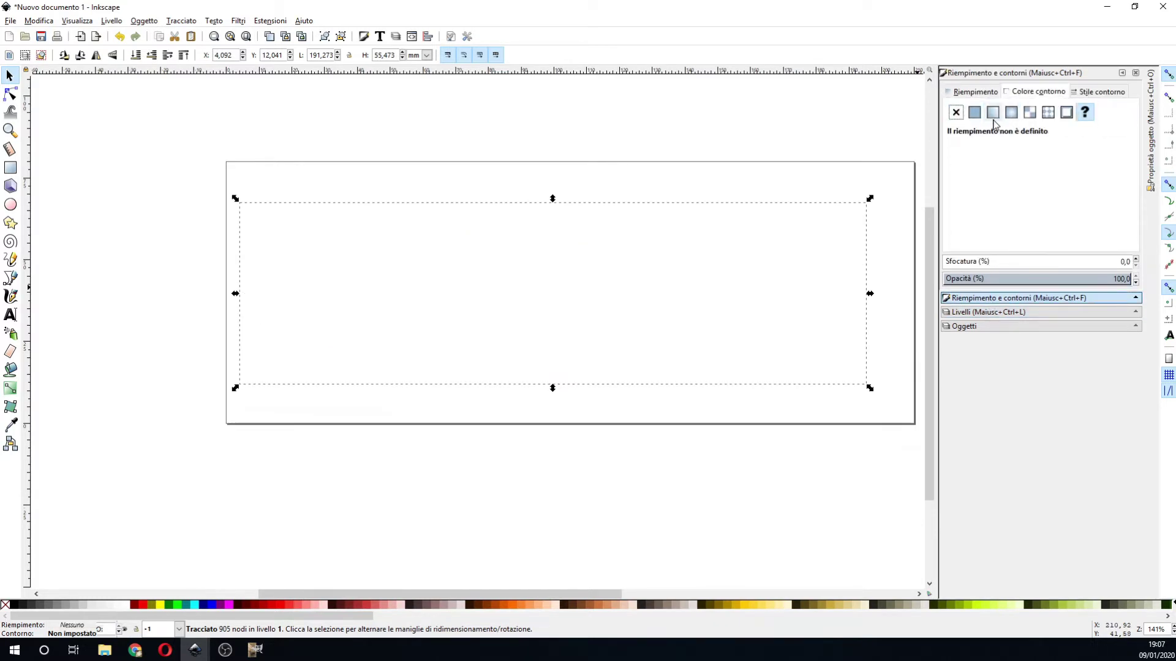
{"action": "left_click", "coordinate": [974, 113]}
{"action": "left_click", "coordinate": [892, 499]}
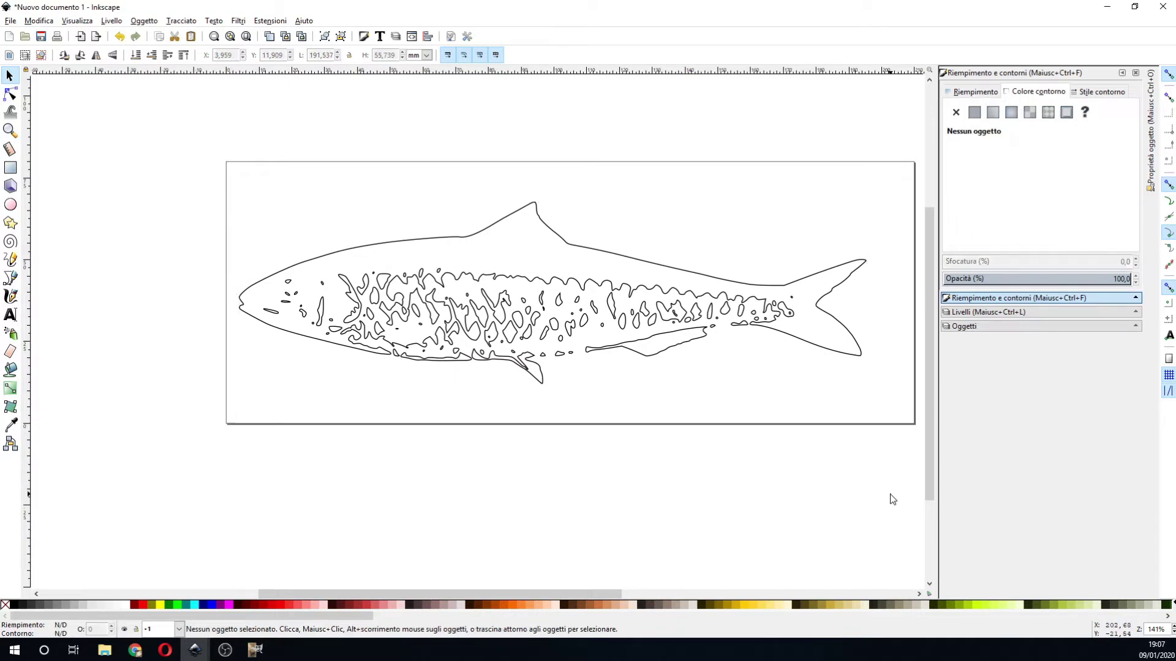
{"action": "left_click", "coordinate": [980, 312]}
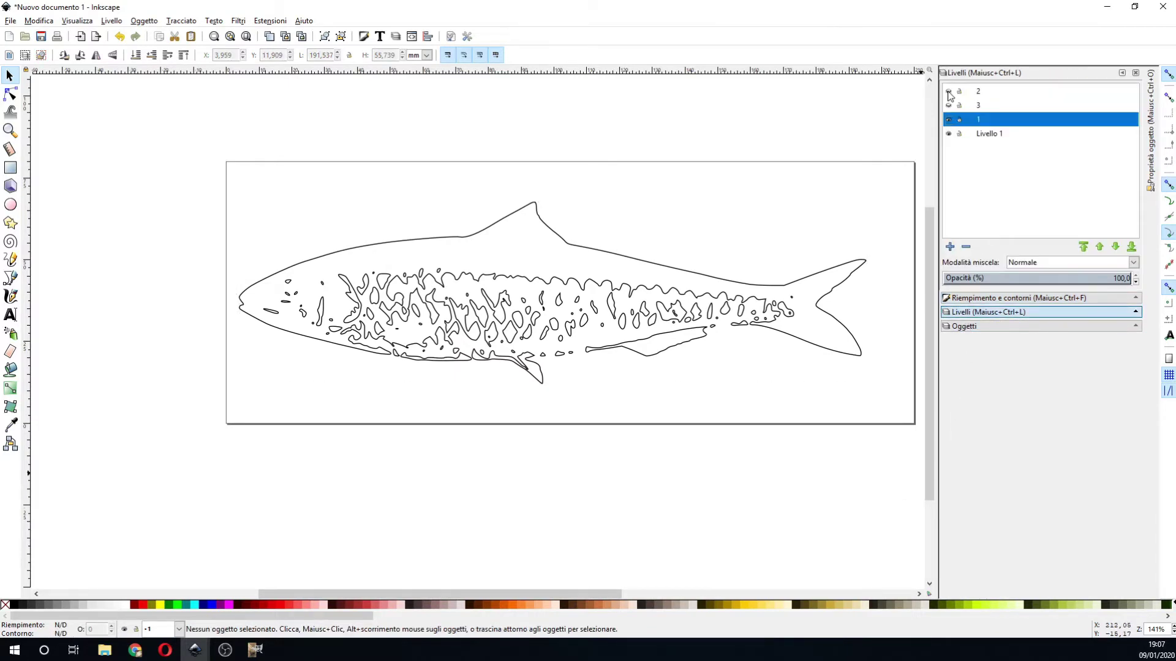
- Show layers 2 and 3 again and zoom in on the fish's head and eye
{"action": "left_click", "coordinate": [949, 92]}
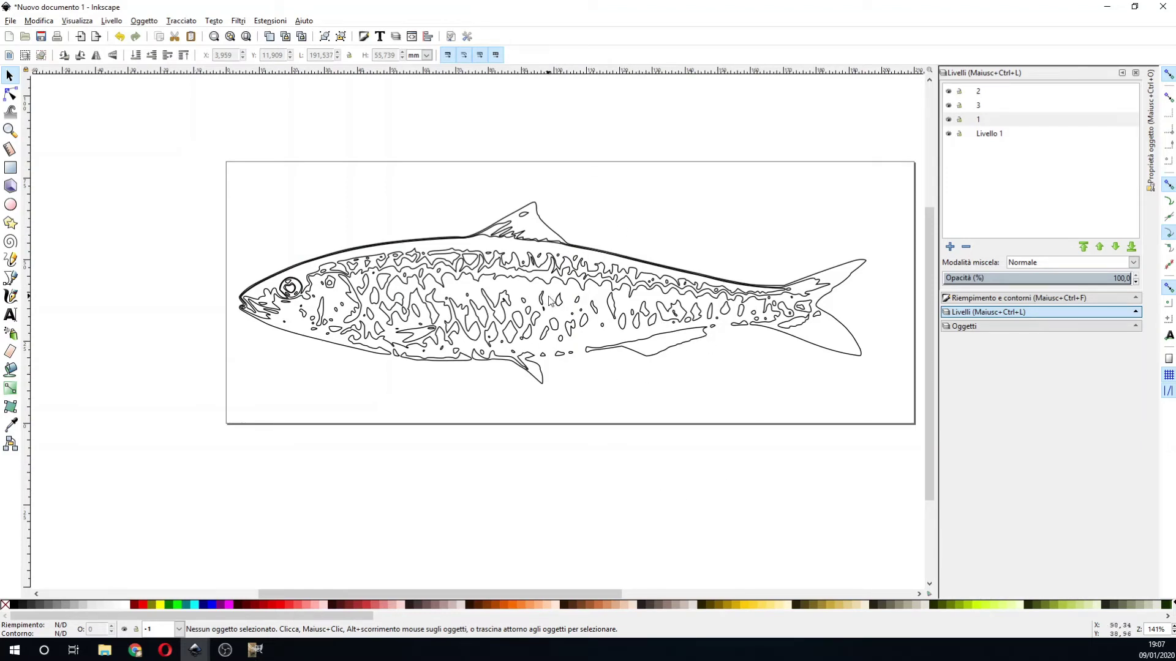
{"action": "left_click", "coordinate": [9, 130]}
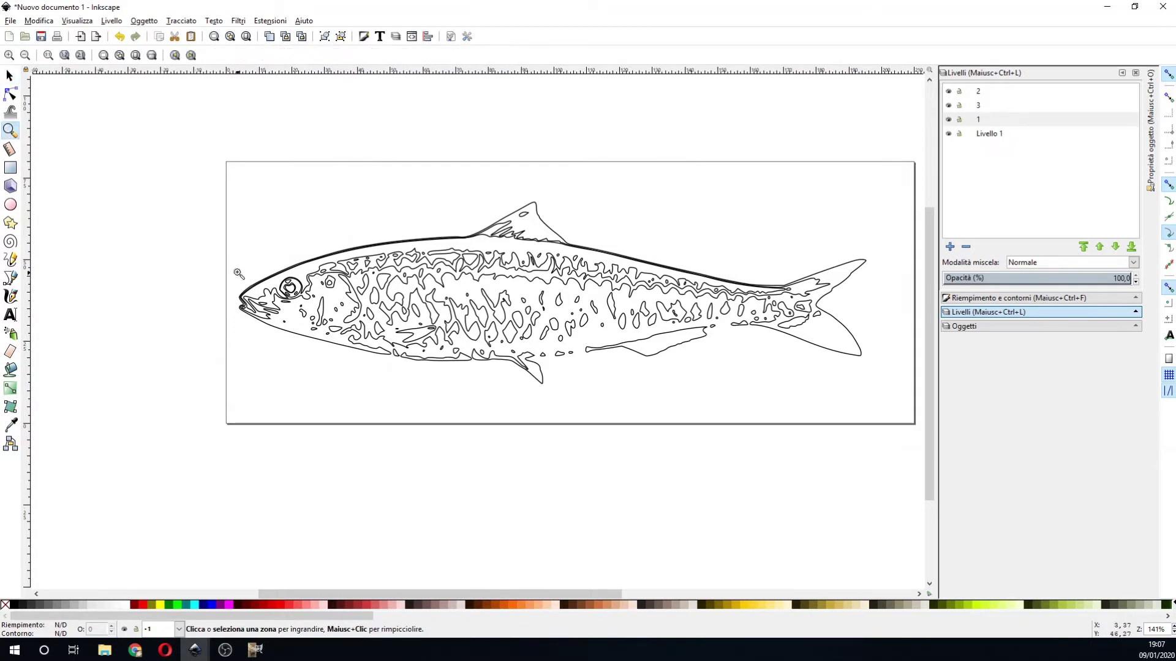
{"action": "left_click_drag", "start_coordinate": [217, 245], "coordinate": [426, 304]}
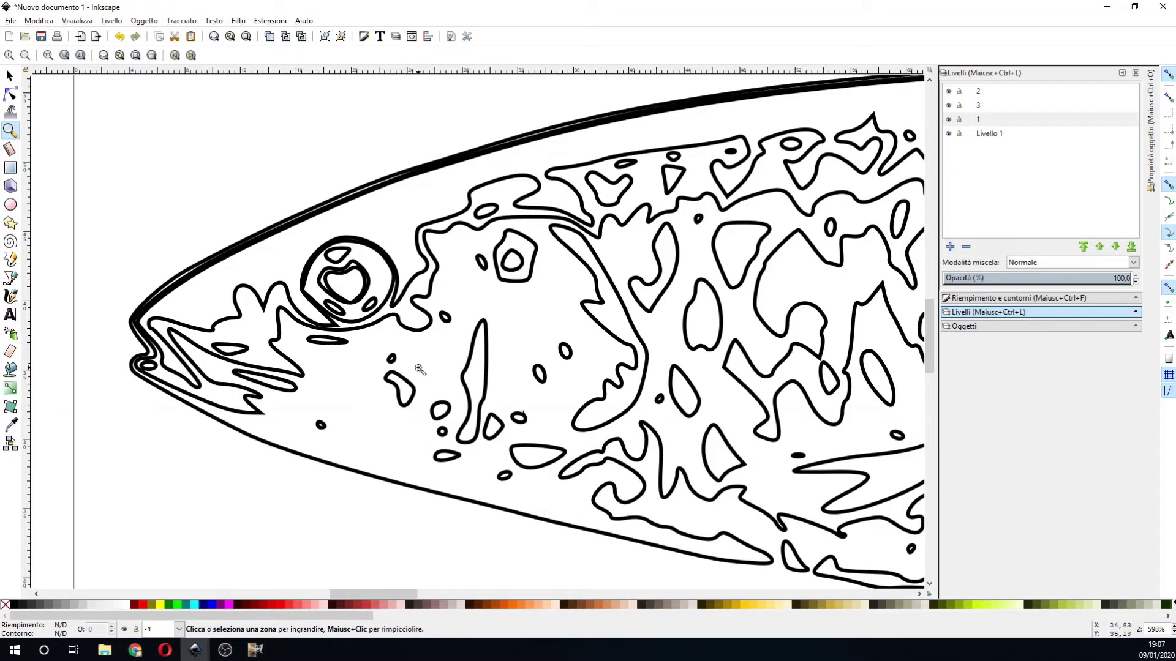
{"action": "left_click", "coordinate": [24, 55]}
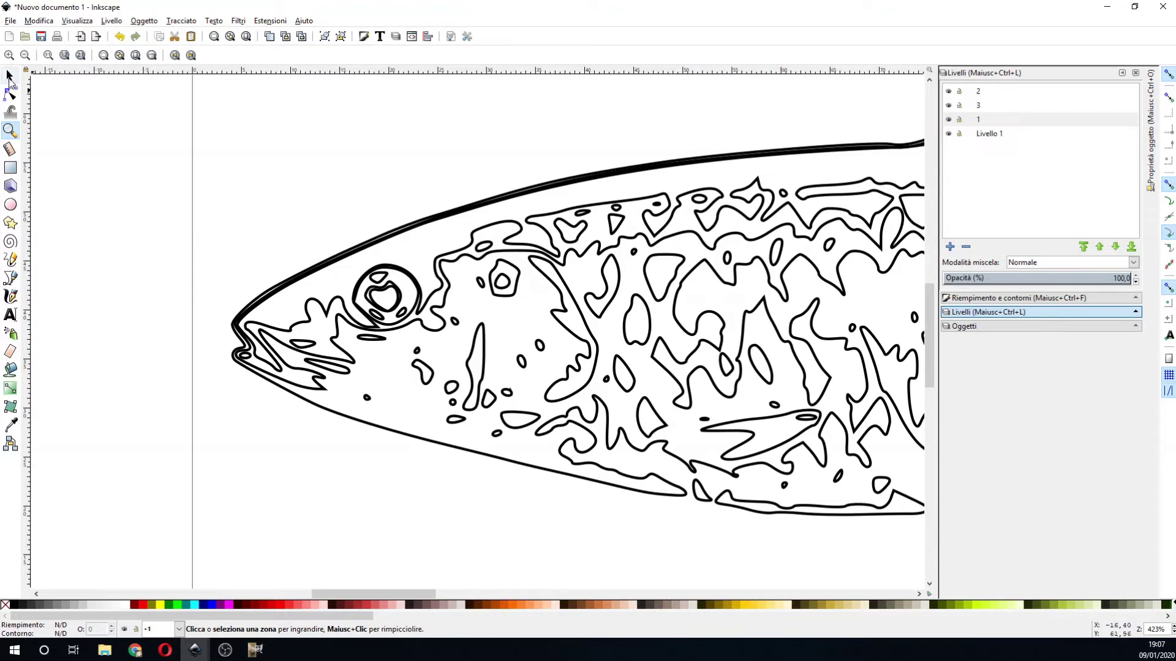
{"action": "left_click", "coordinate": [9, 75]}
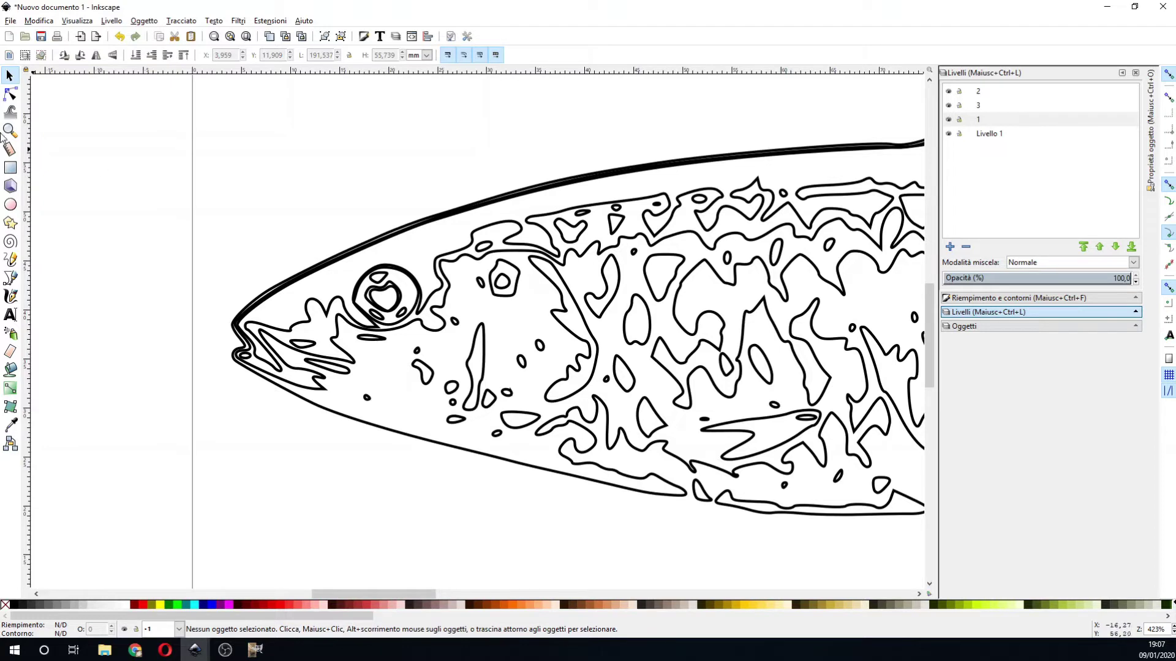
{"action": "left_click", "coordinate": [9, 131]}
{"action": "left_click_drag", "start_coordinate": [314, 228], "coordinate": [468, 350]}
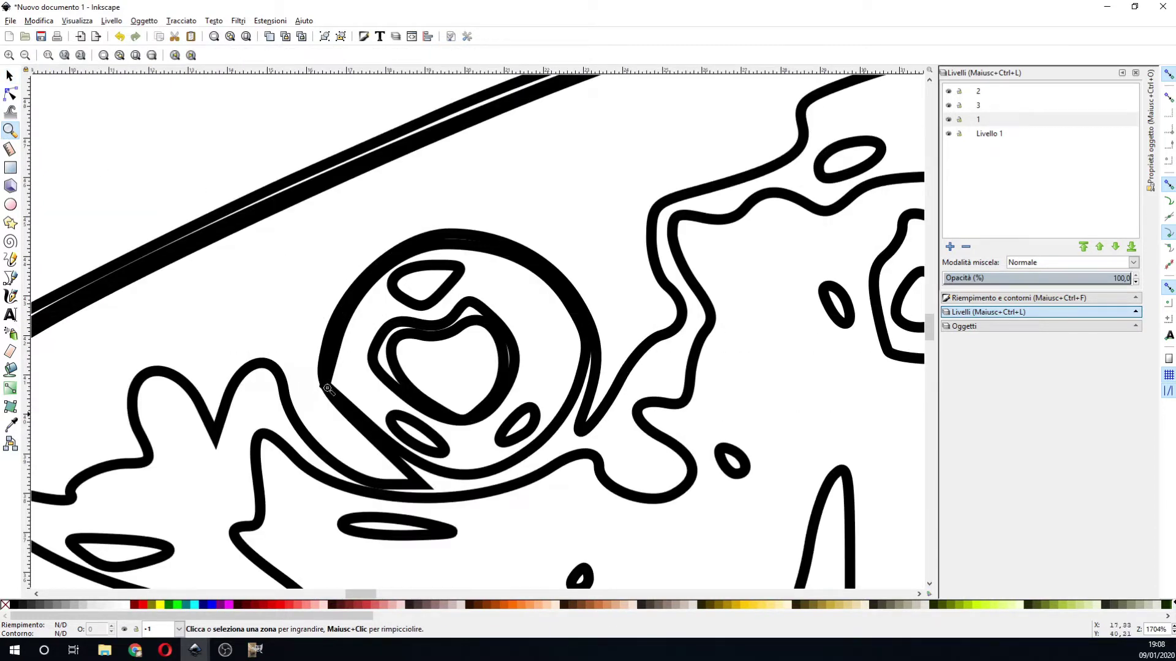
- Compare layers by toggling visibility, select layer 2's outline path, then hide layers 1 and 3
{"action": "left_click", "coordinate": [10, 75]}
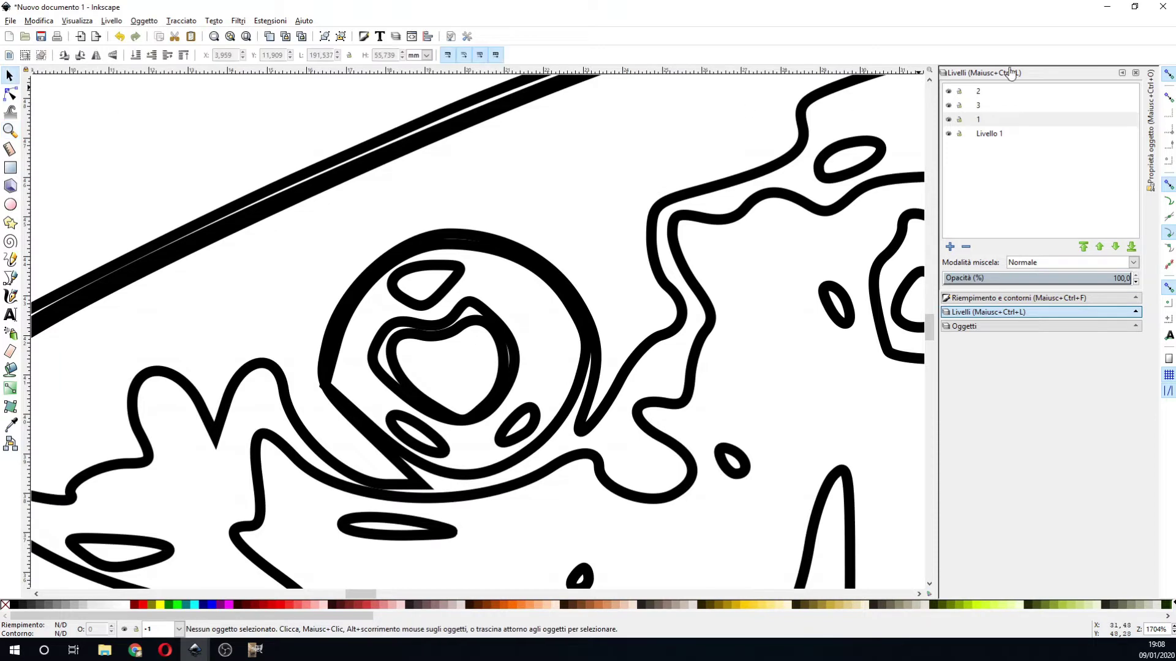
{"action": "left_click", "coordinate": [948, 91]}
{"action": "left_click", "coordinate": [948, 92]}
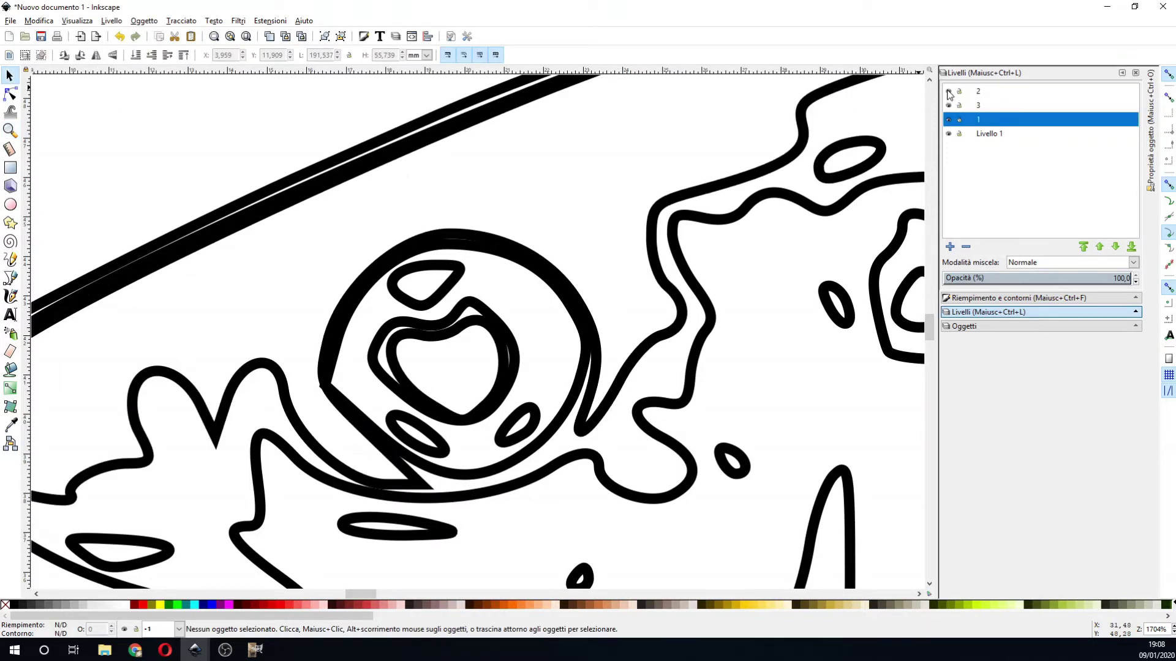
{"action": "left_click", "coordinate": [948, 91]}
{"action": "left_click", "coordinate": [637, 388]}
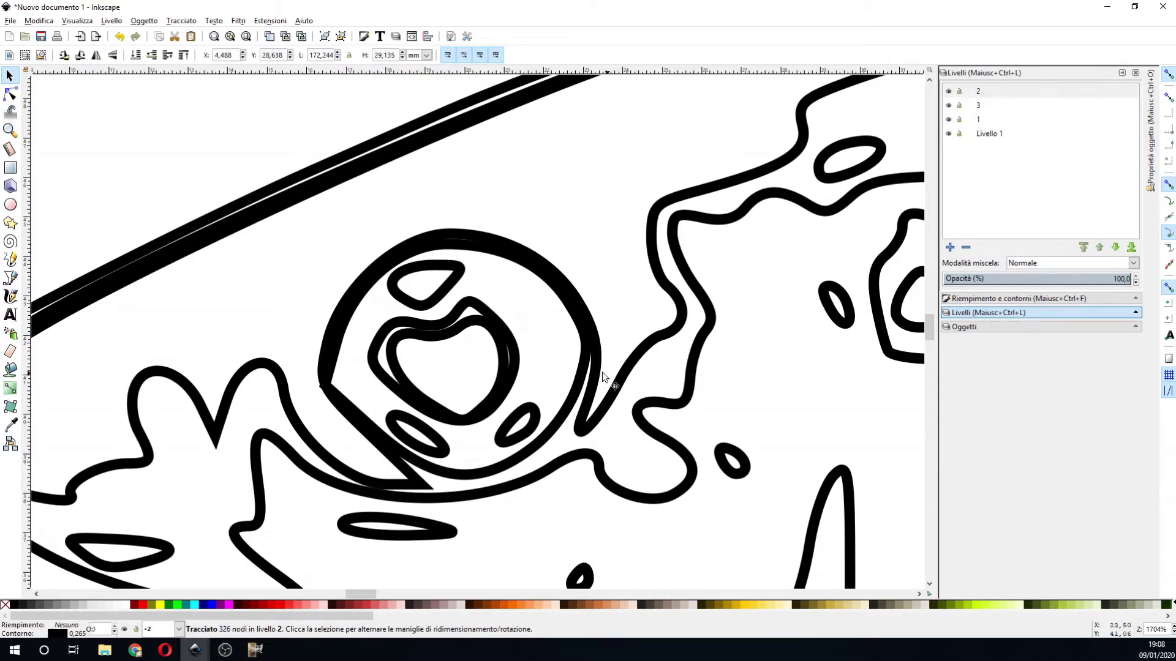
{"action": "left_click", "coordinate": [948, 92]}
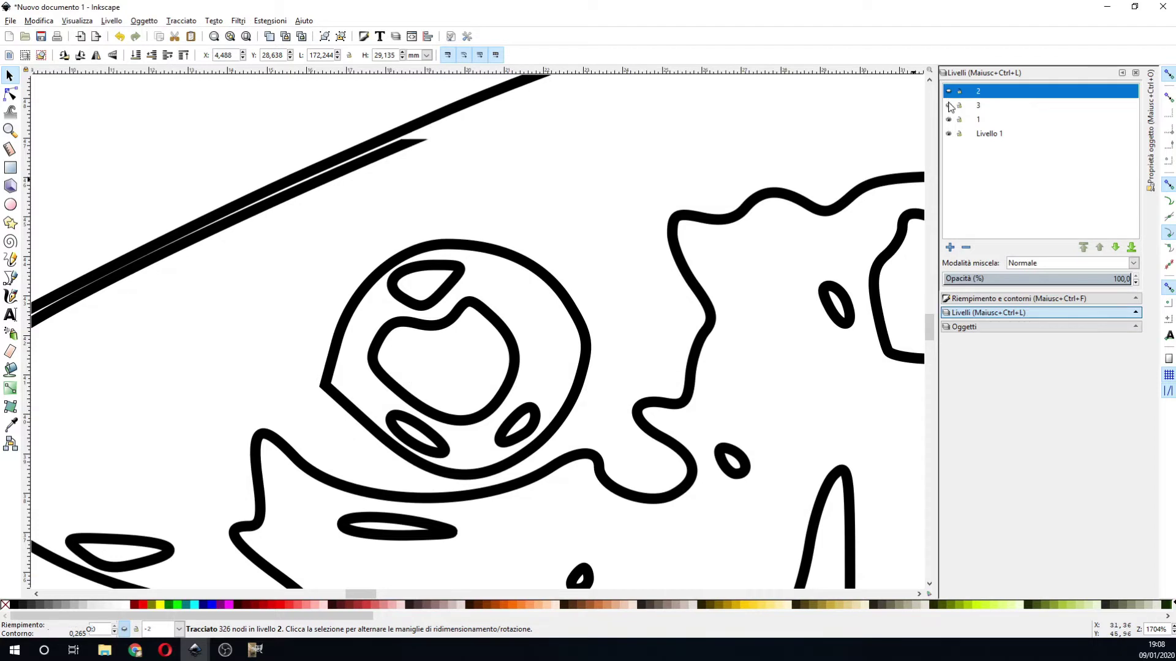
{"action": "left_click", "coordinate": [948, 91]}
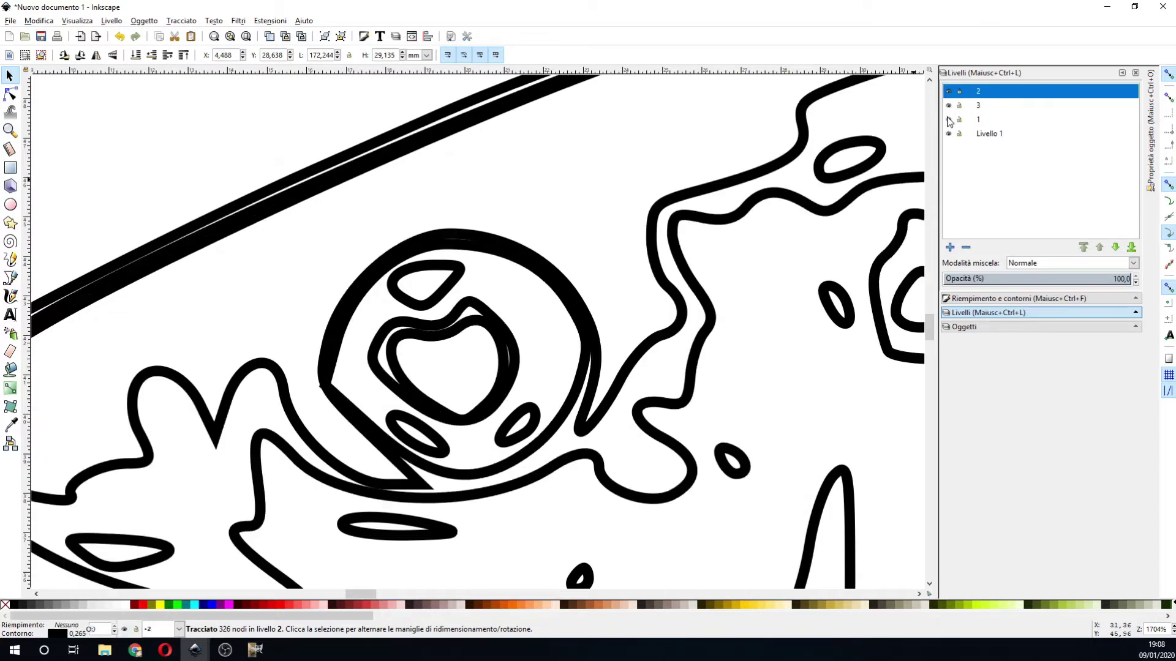
{"action": "left_click", "coordinate": [948, 120]}
{"action": "left_click", "coordinate": [949, 106]}
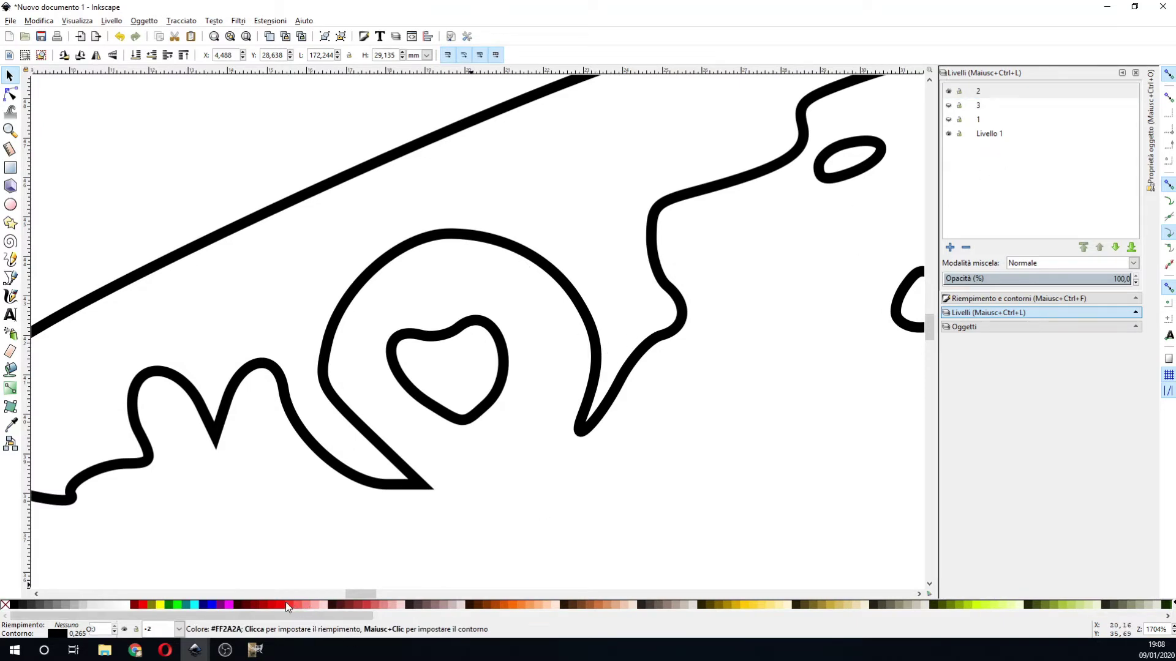
- Restroke layer 2's outline magenta-pink (HSL 235/174/112) and unhide layer 3
{"action": "left_click", "coordinate": [981, 300]}
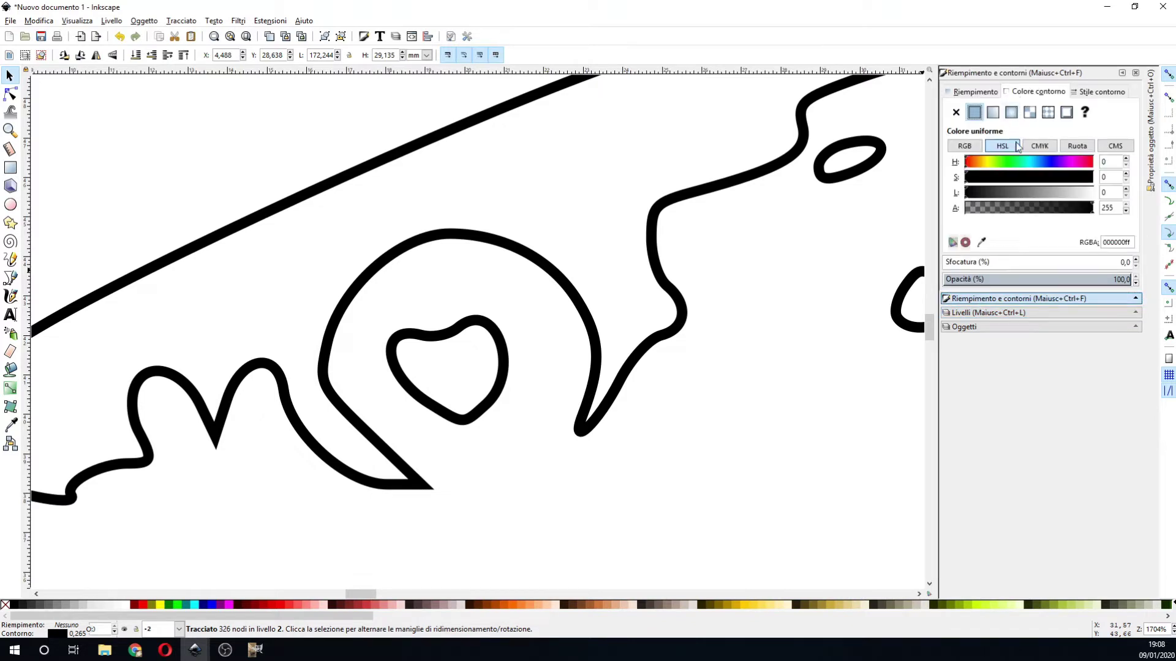
{"action": "left_click", "coordinate": [1082, 162]}
{"action": "left_click", "coordinate": [1052, 177]}
{"action": "left_click", "coordinate": [1022, 192]}
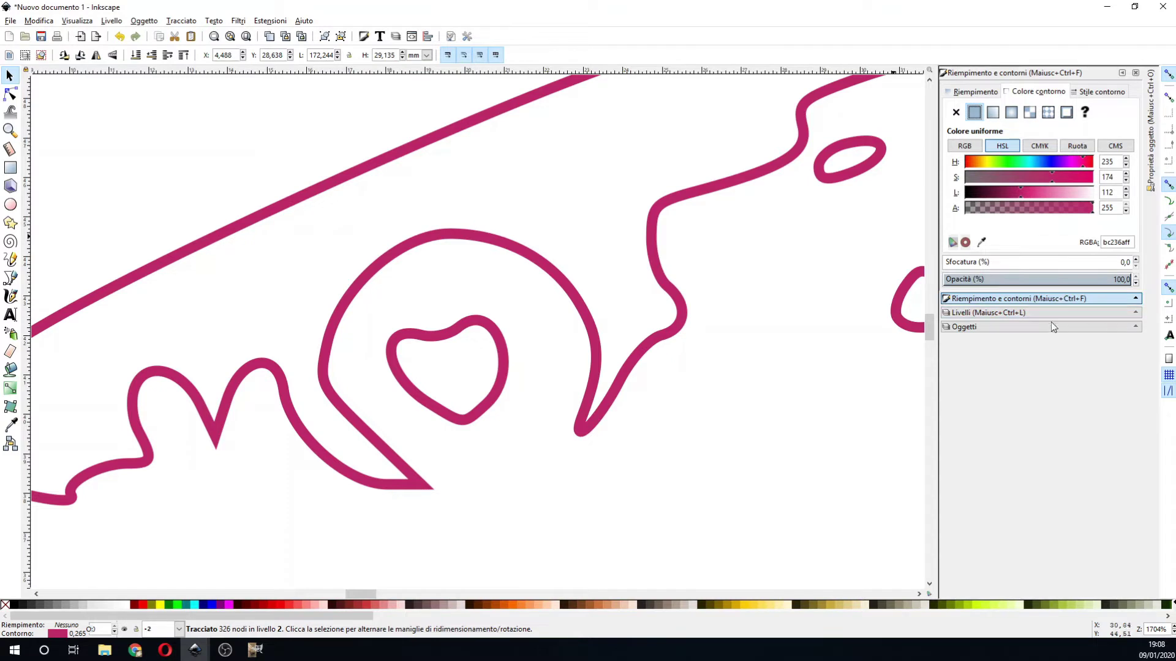
{"action": "left_click", "coordinate": [964, 314]}
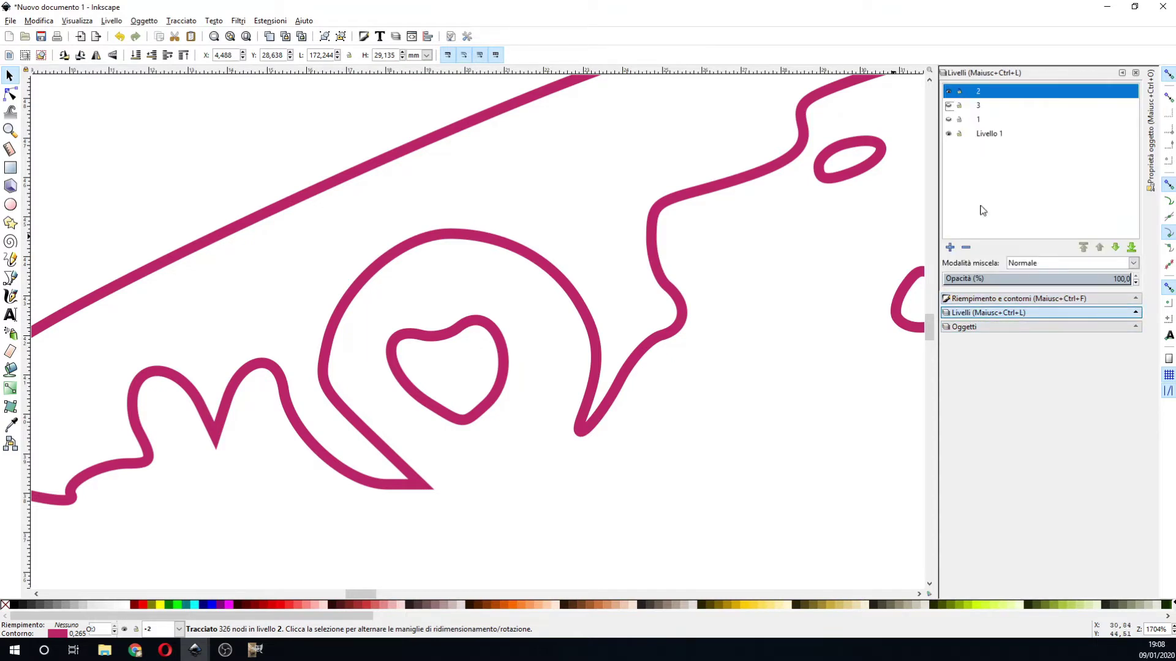
{"action": "left_click", "coordinate": [949, 106]}
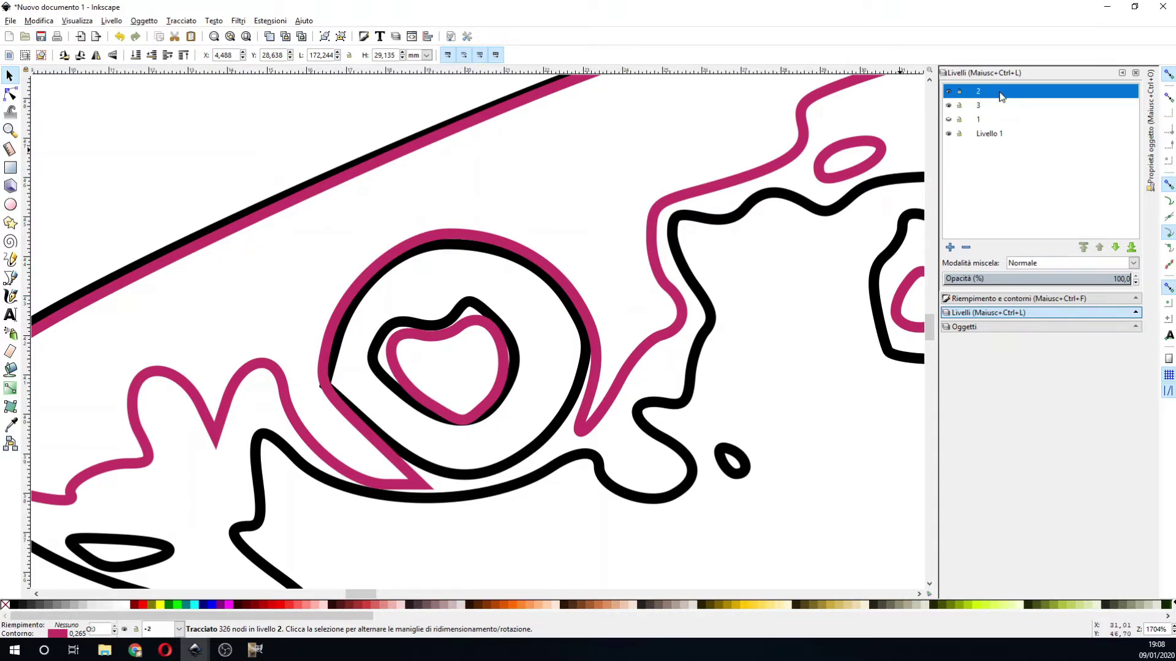
- Make layer 3 current and restroke its outline path olive green (HSL 49/96/98)
{"action": "left_click", "coordinate": [948, 105]}
{"action": "left_click", "coordinate": [994, 105]}
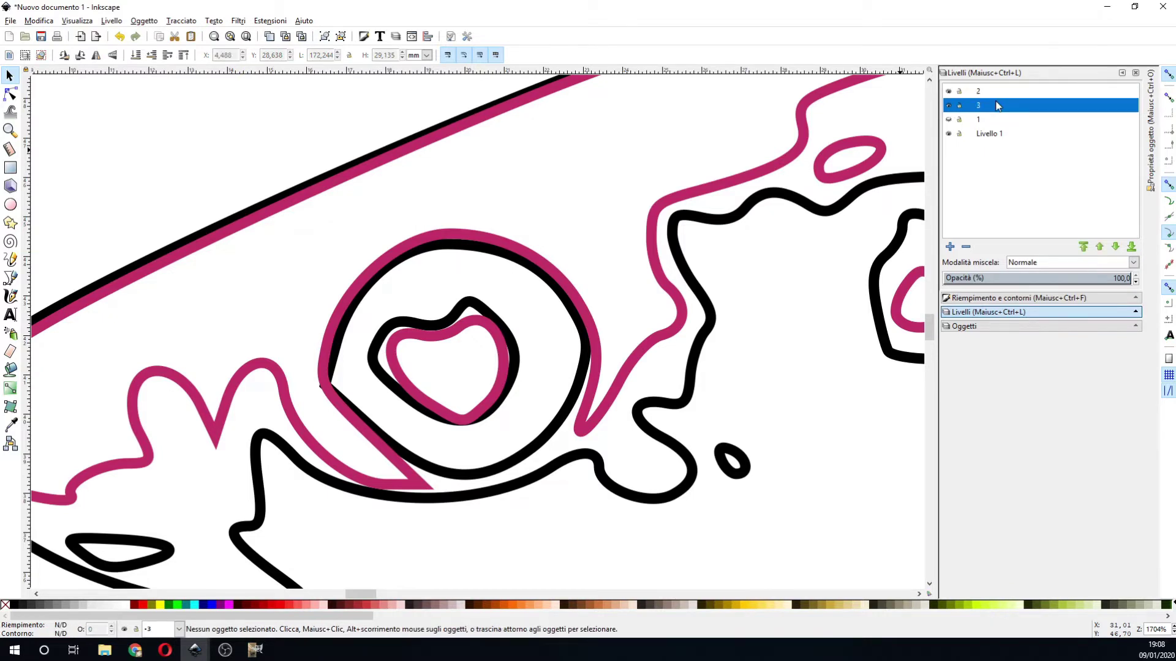
{"action": "left_click", "coordinate": [463, 316]}
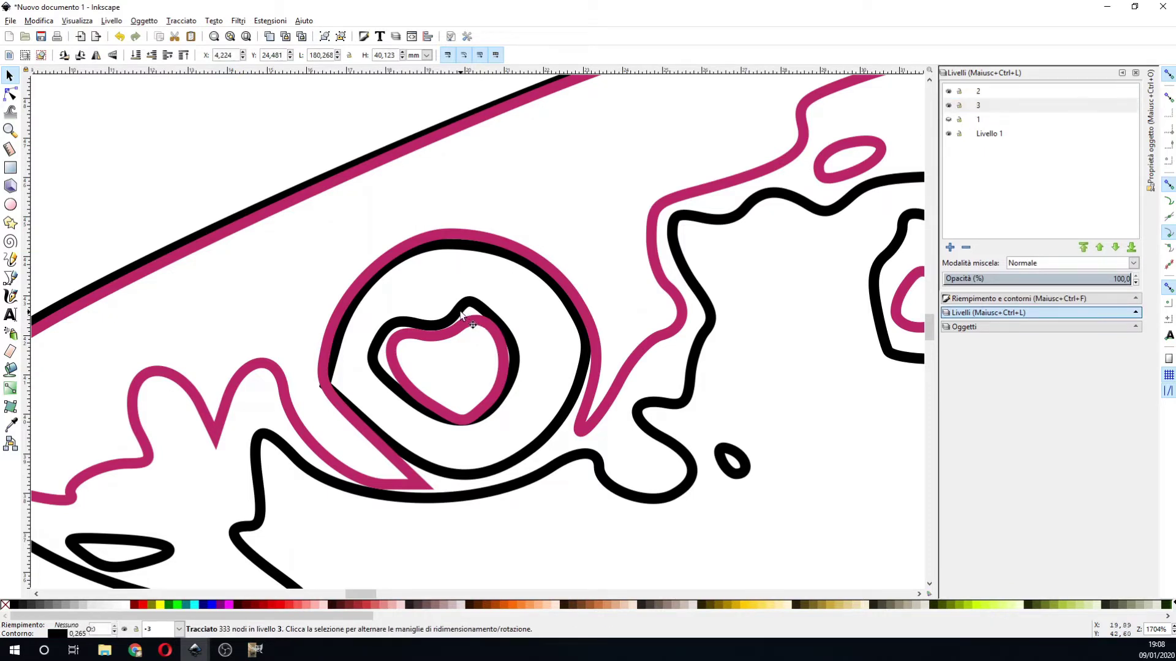
{"action": "left_click", "coordinate": [974, 299]}
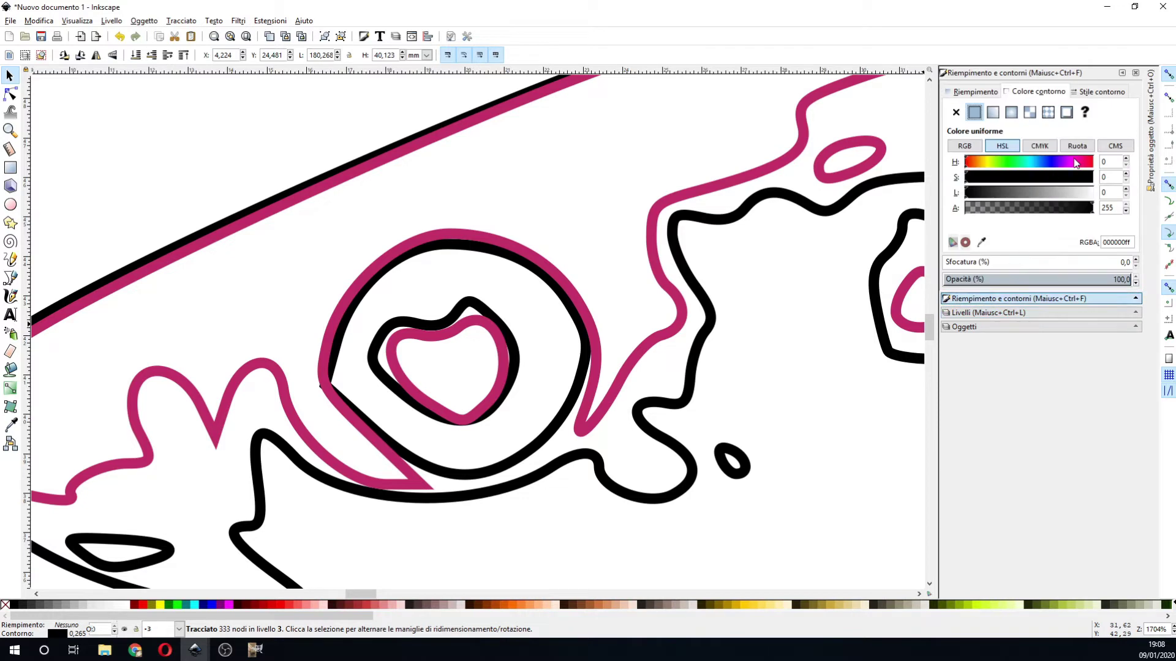
{"action": "left_click", "coordinate": [993, 165]}
{"action": "left_click", "coordinate": [1014, 177]}
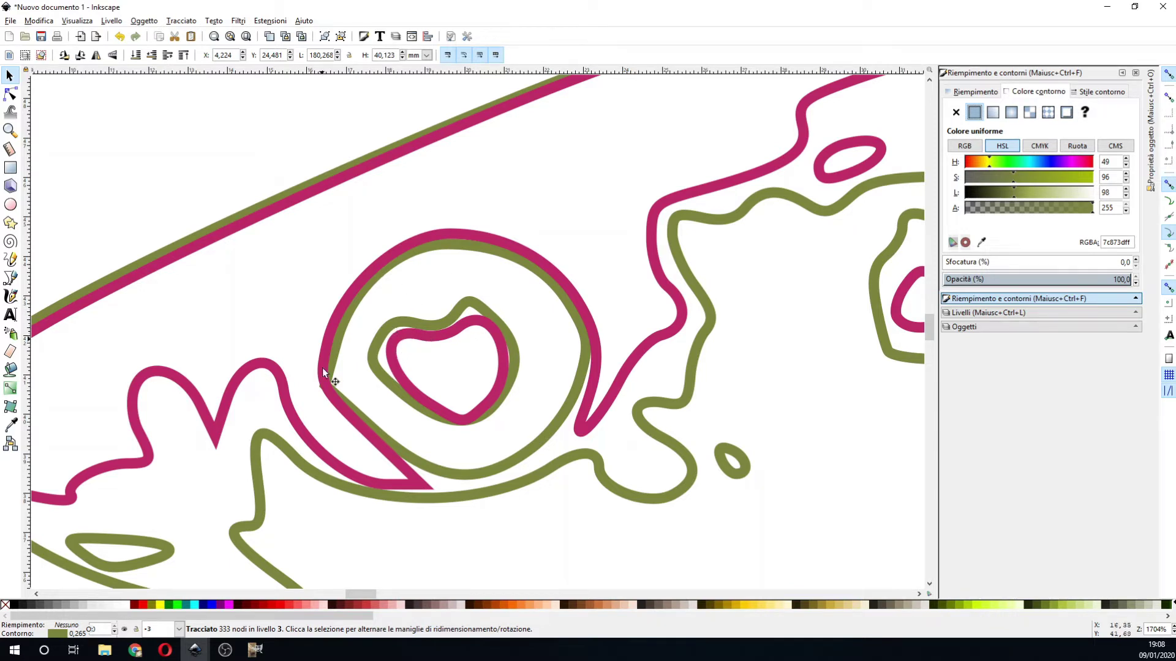
{"action": "left_click", "coordinate": [9, 94]}
- Drag four nodes of the olive loop outward so it no longer overlaps the magenta heart
{"action": "left_click", "coordinate": [403, 395]}
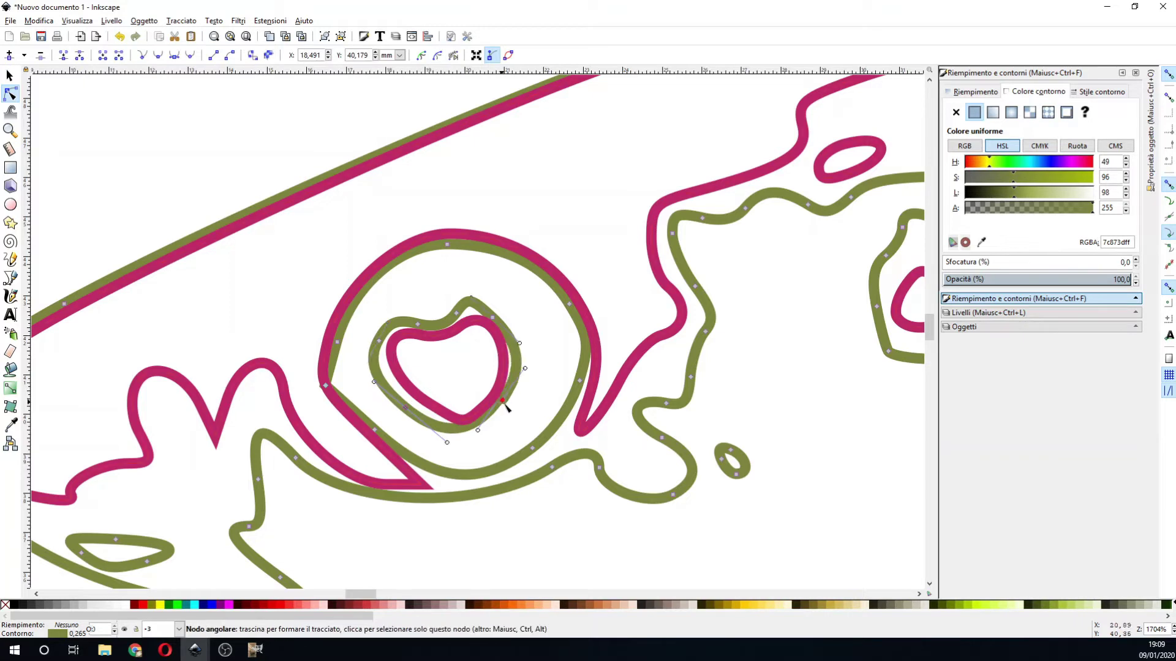
{"action": "left_click_drag", "start_coordinate": [500, 399], "coordinate": [506, 405]}
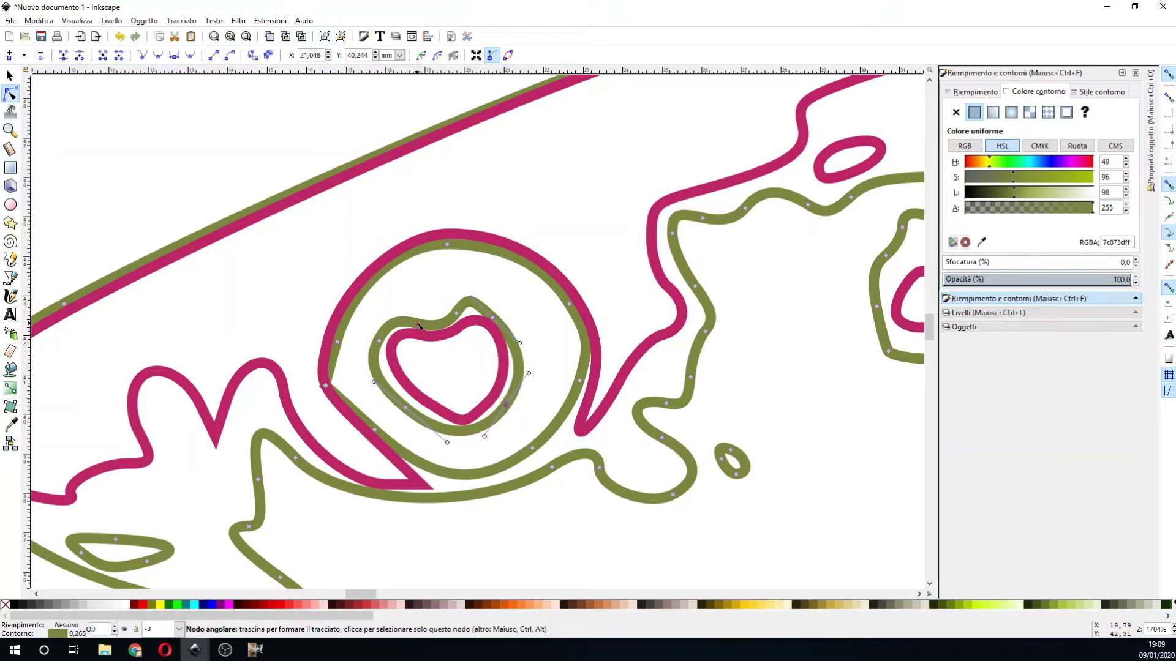
{"action": "left_click_drag", "start_coordinate": [380, 338], "coordinate": [373, 340]}
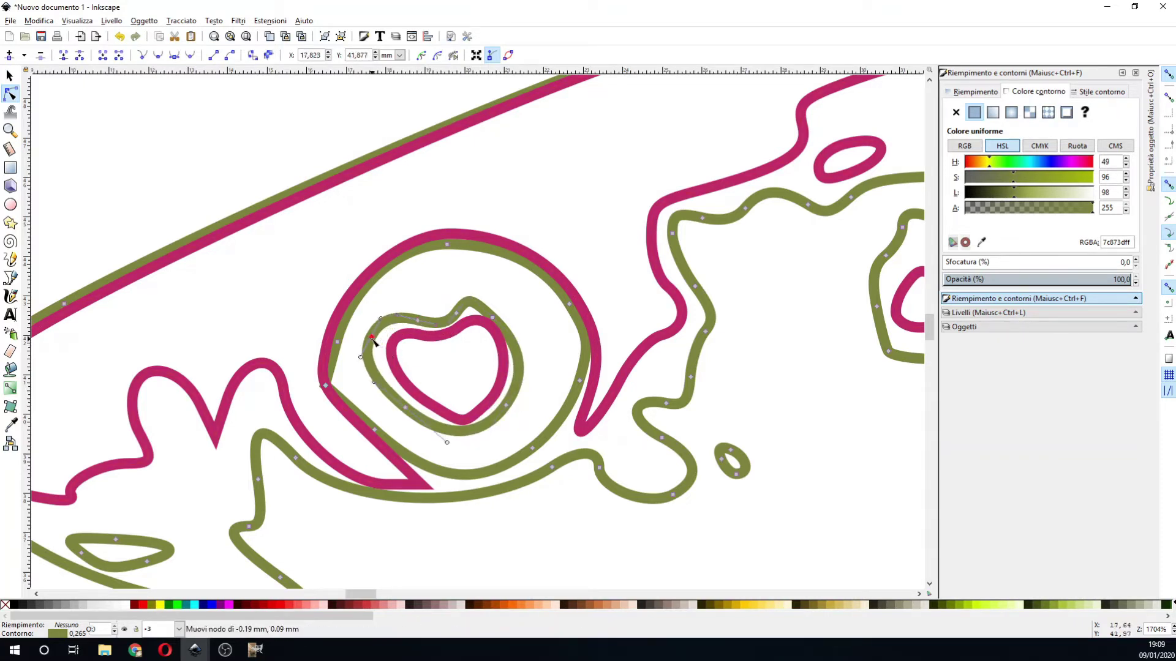
{"action": "left_click_drag", "start_coordinate": [493, 319], "coordinate": [501, 316]}
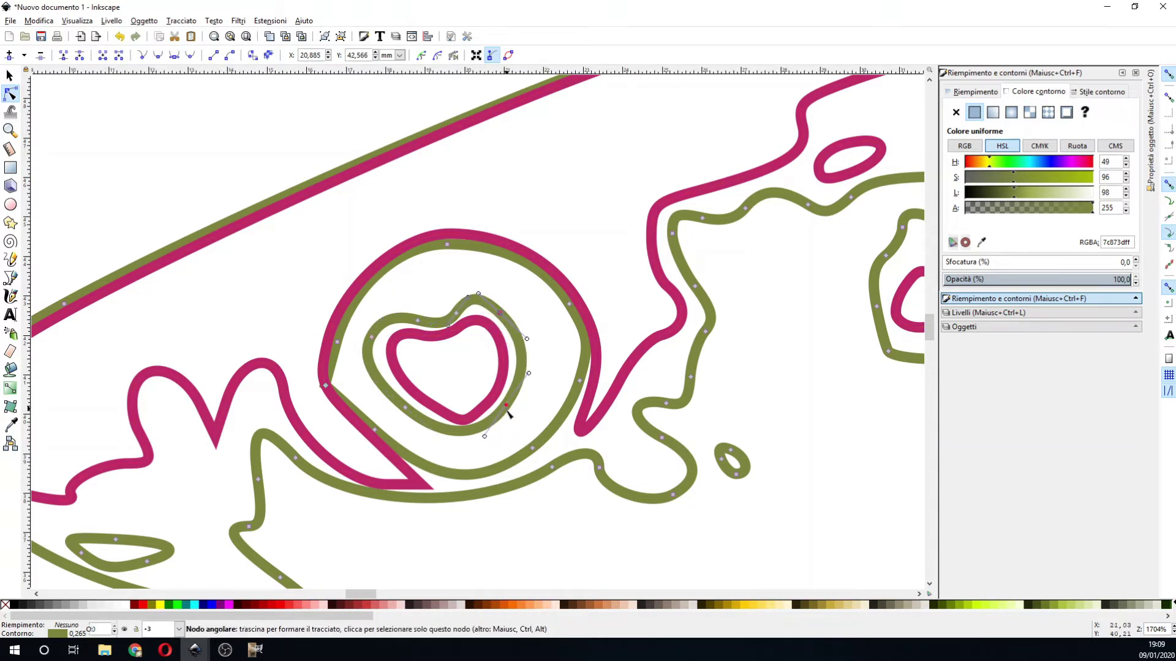
{"action": "left_click_drag", "start_coordinate": [507, 406], "coordinate": [508, 412]}
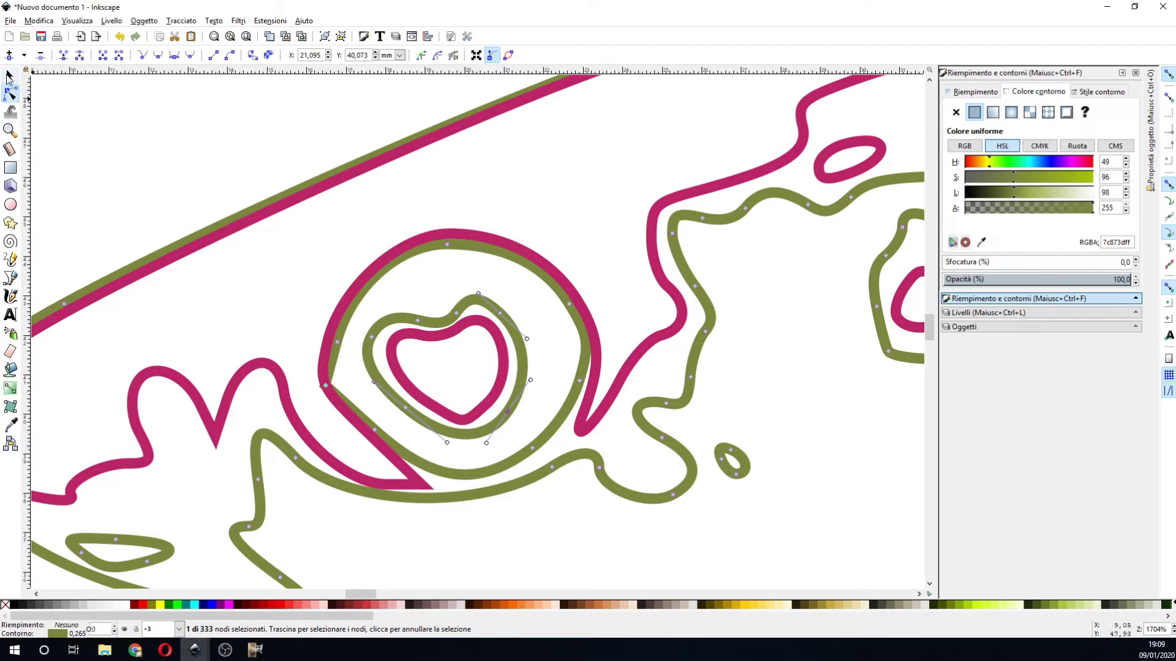
{"action": "left_click", "coordinate": [9, 77]}
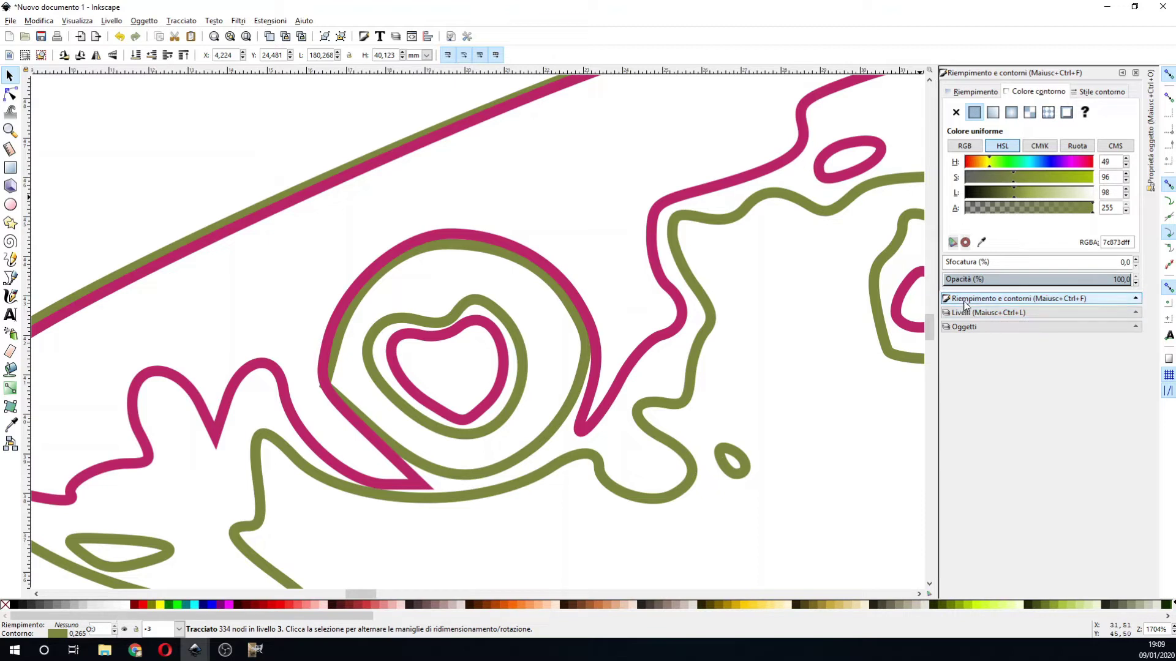
- Try a flat fill on the olive path, revert to no paint, then toggle layer 2's visibility
{"action": "left_click", "coordinate": [975, 91]}
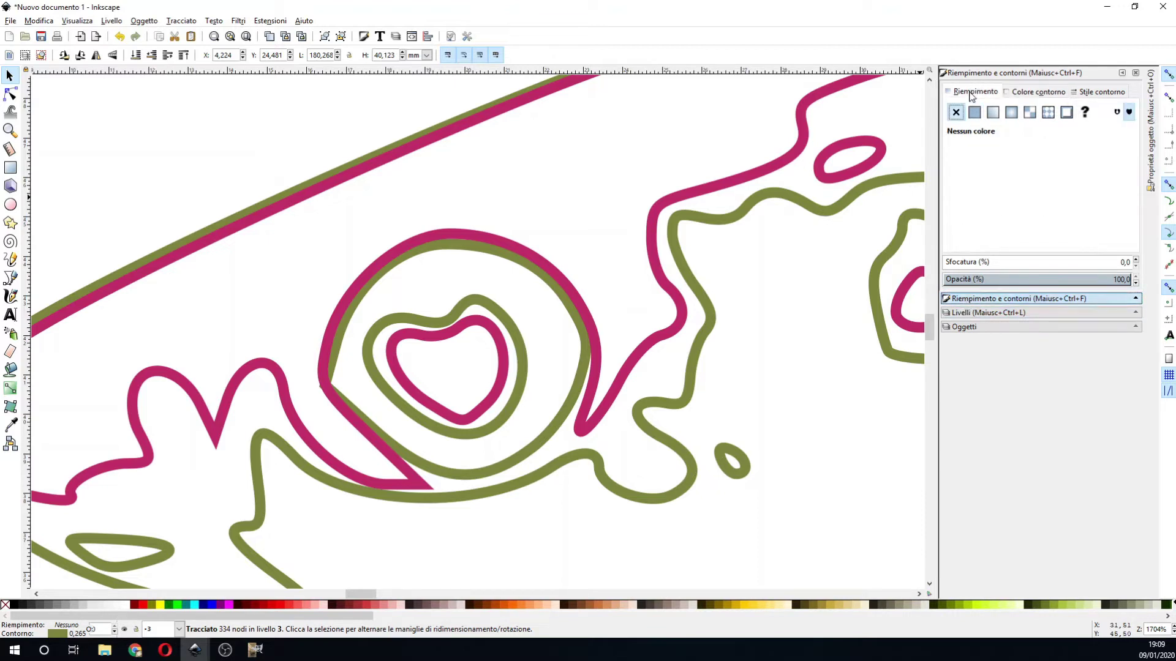
{"action": "left_click", "coordinate": [975, 113]}
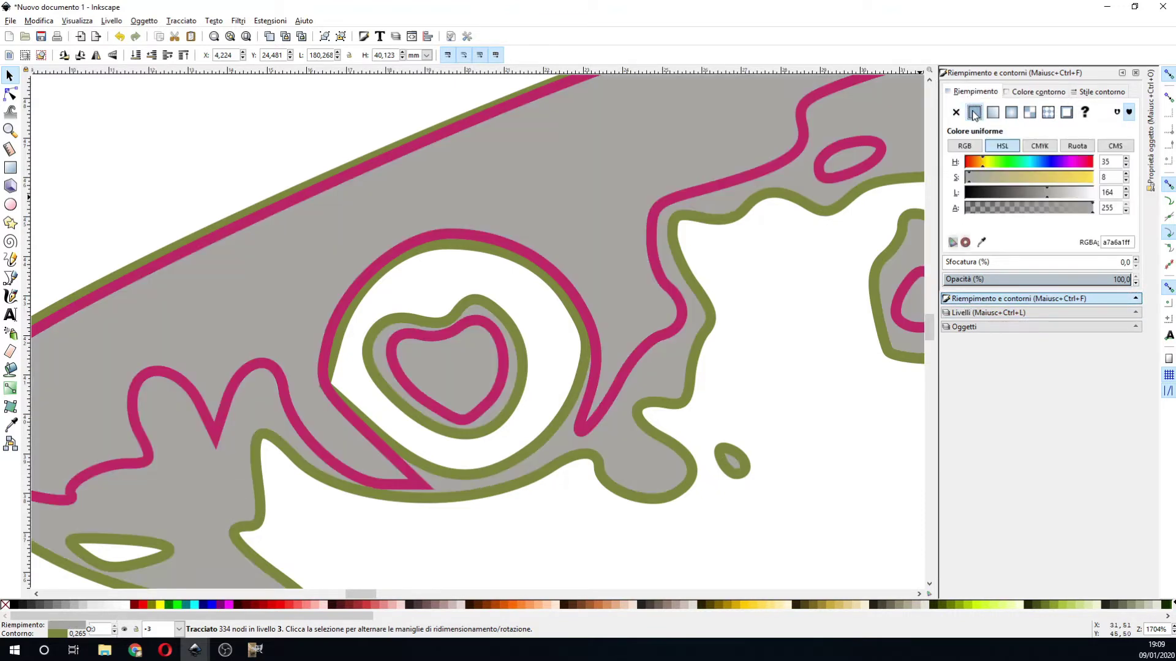
{"action": "left_click", "coordinate": [955, 112]}
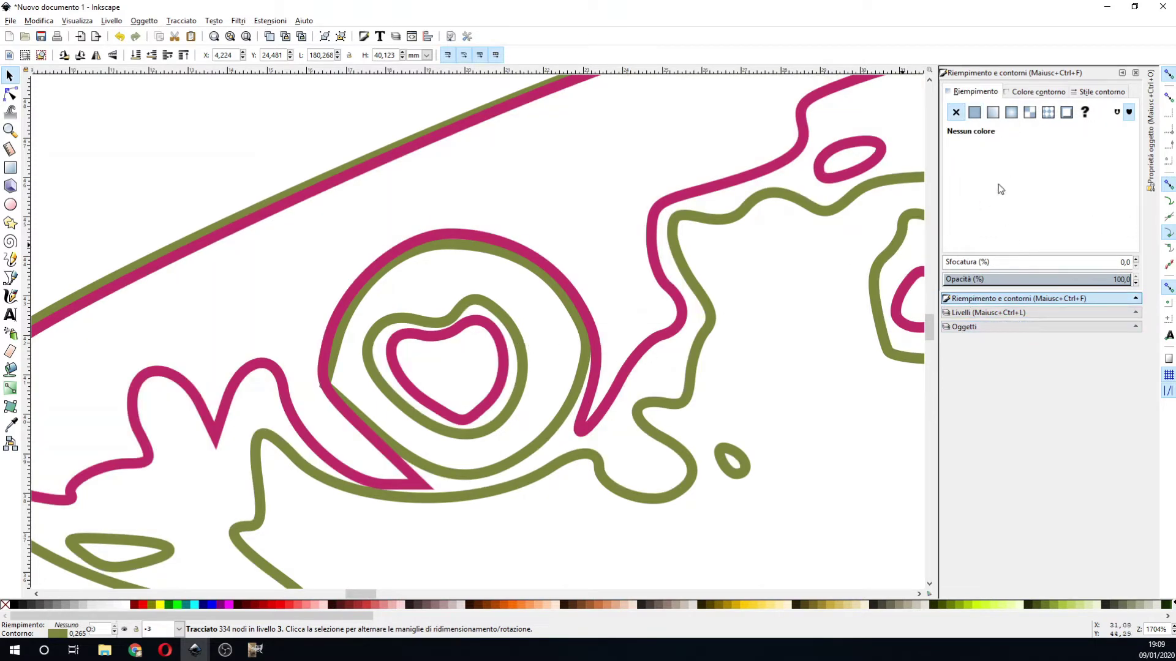
{"action": "left_click", "coordinate": [987, 313]}
{"action": "left_click", "coordinate": [949, 91]}
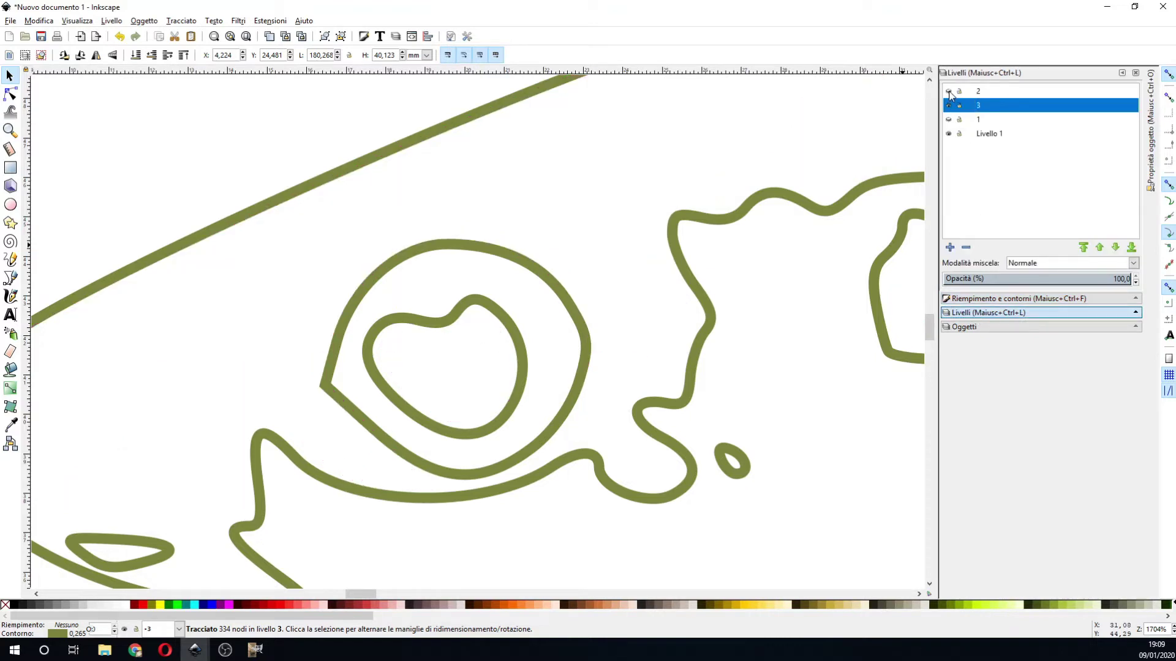
{"action": "left_click", "coordinate": [949, 92]}
- Give layer 2's magenta path a flat grey fill (a7a6a1)
{"action": "left_click", "coordinate": [979, 92]}
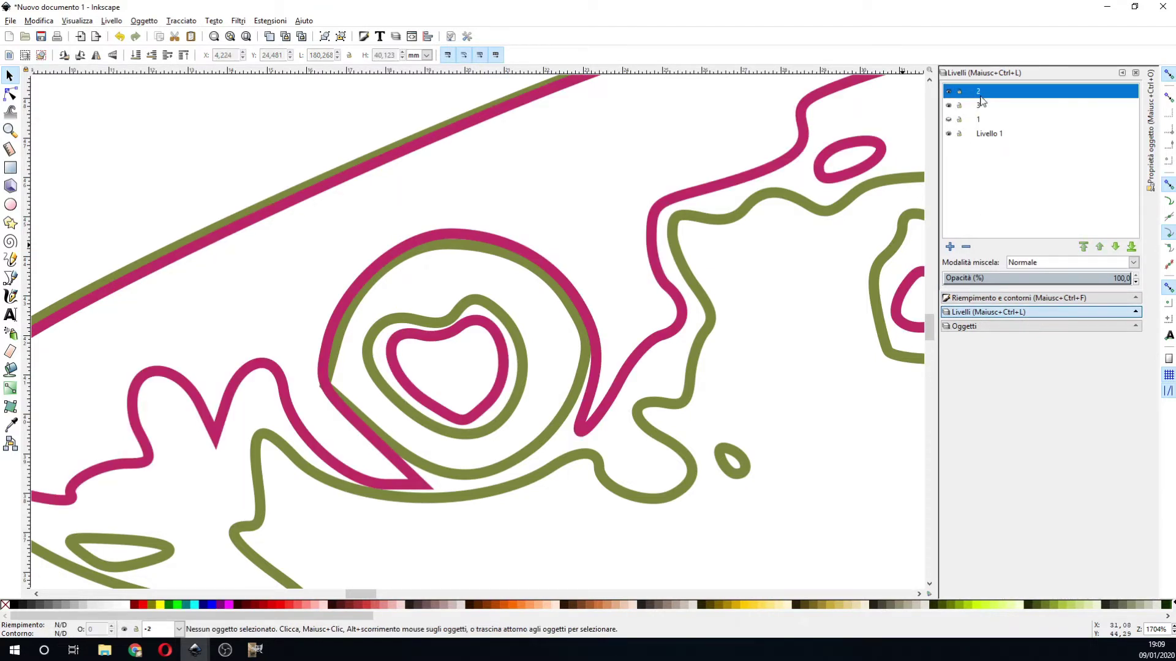
{"action": "left_click", "coordinate": [494, 398]}
{"action": "left_click", "coordinate": [1035, 298]}
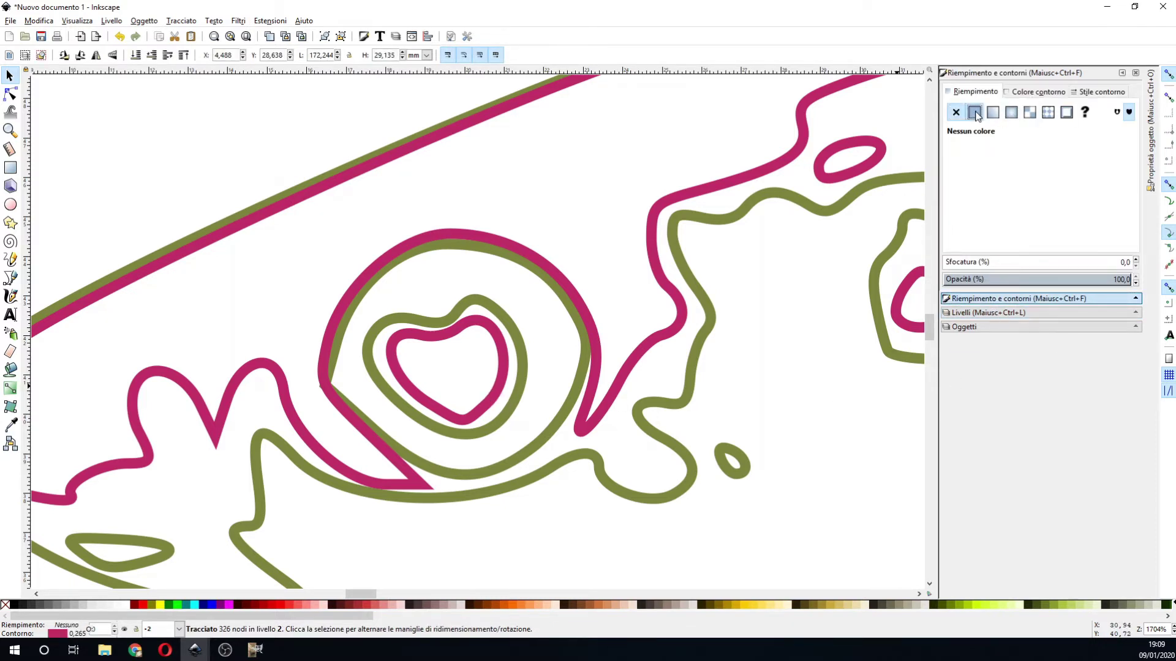
{"action": "left_click", "coordinate": [975, 112]}
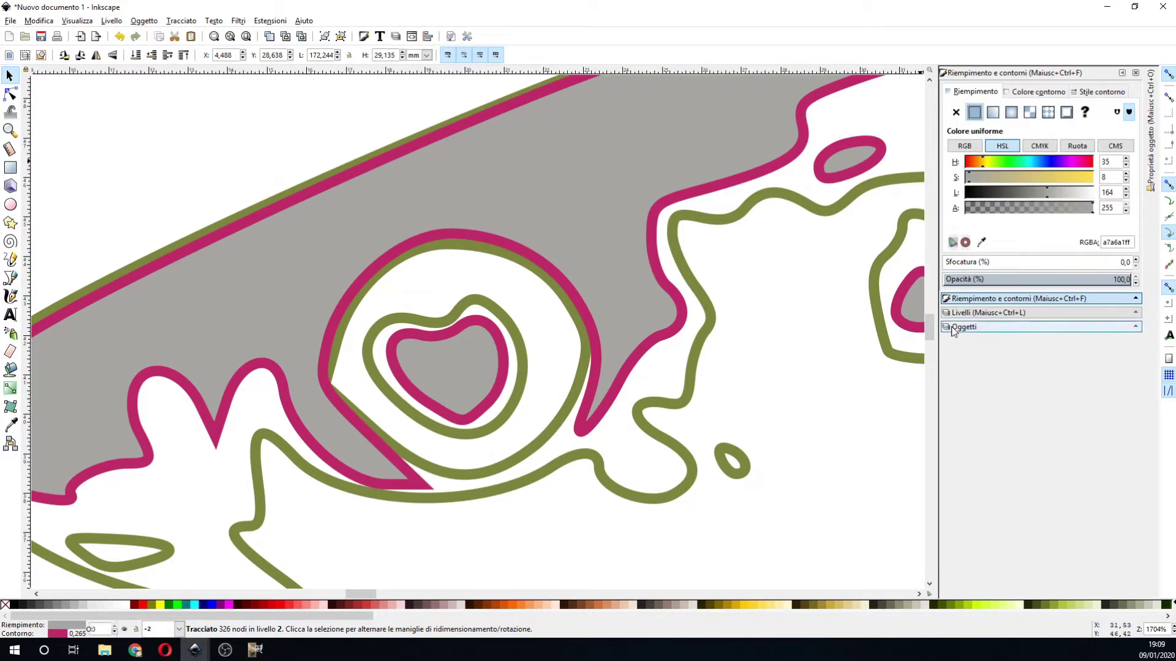
{"action": "left_click", "coordinate": [980, 312]}
- Make layer 3 current and give its olive path the same flat grey fill (a7a6a1)
{"action": "left_click", "coordinate": [983, 108]}
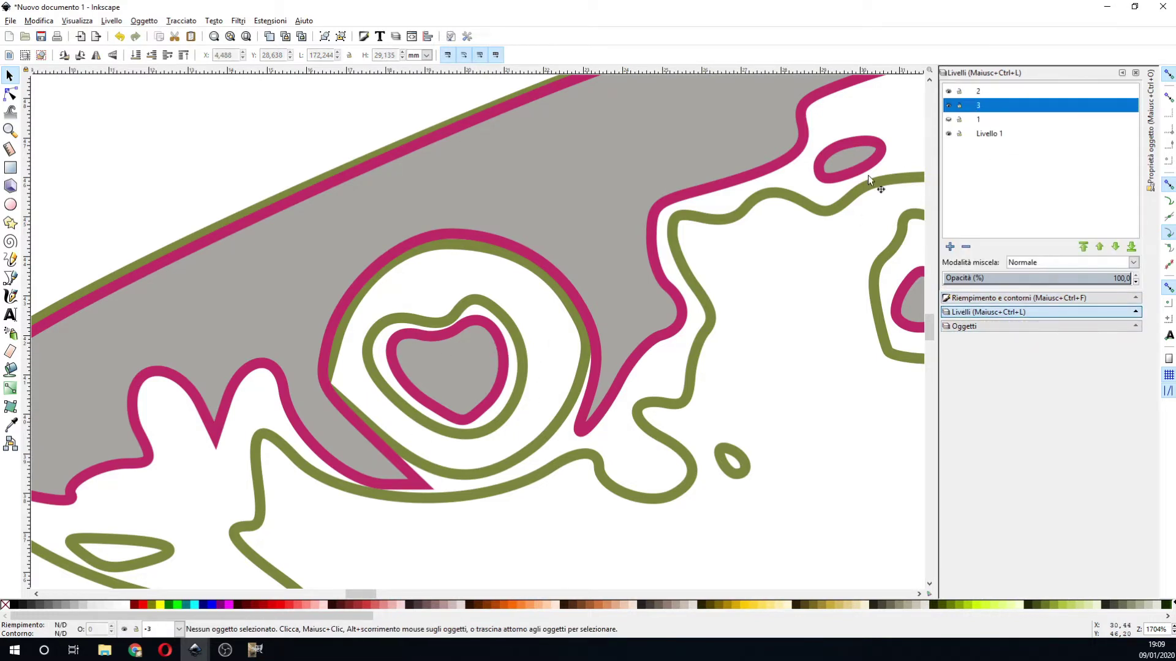
{"action": "left_click", "coordinate": [948, 106]}
{"action": "left_click", "coordinate": [980, 298]}
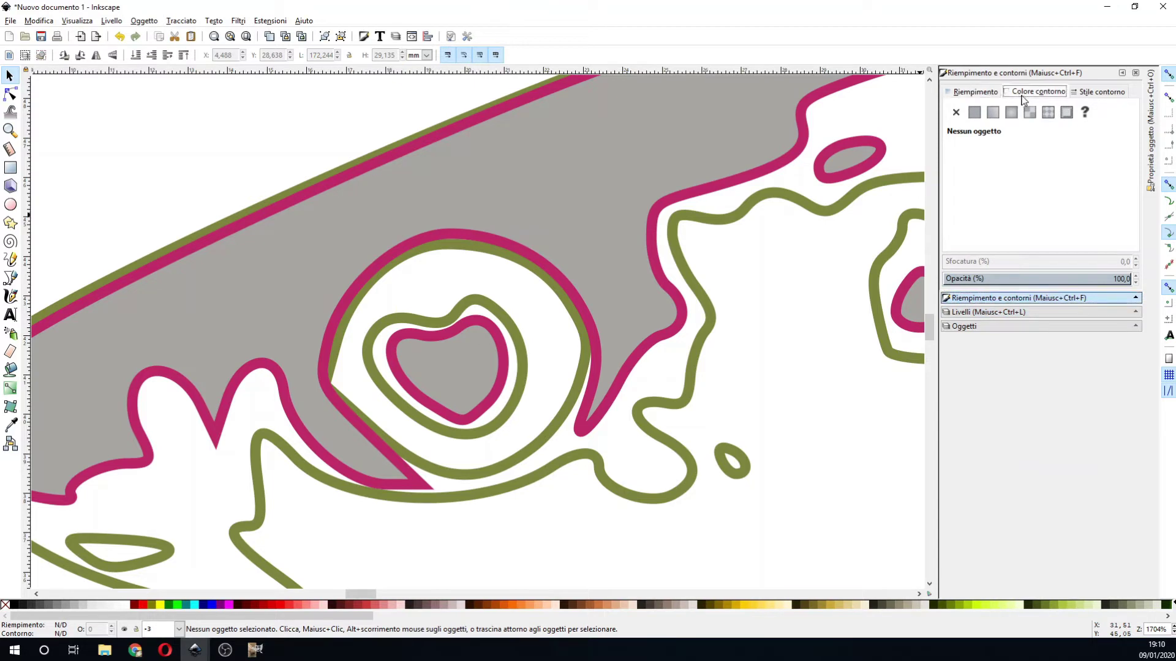
{"action": "left_click", "coordinate": [986, 93]}
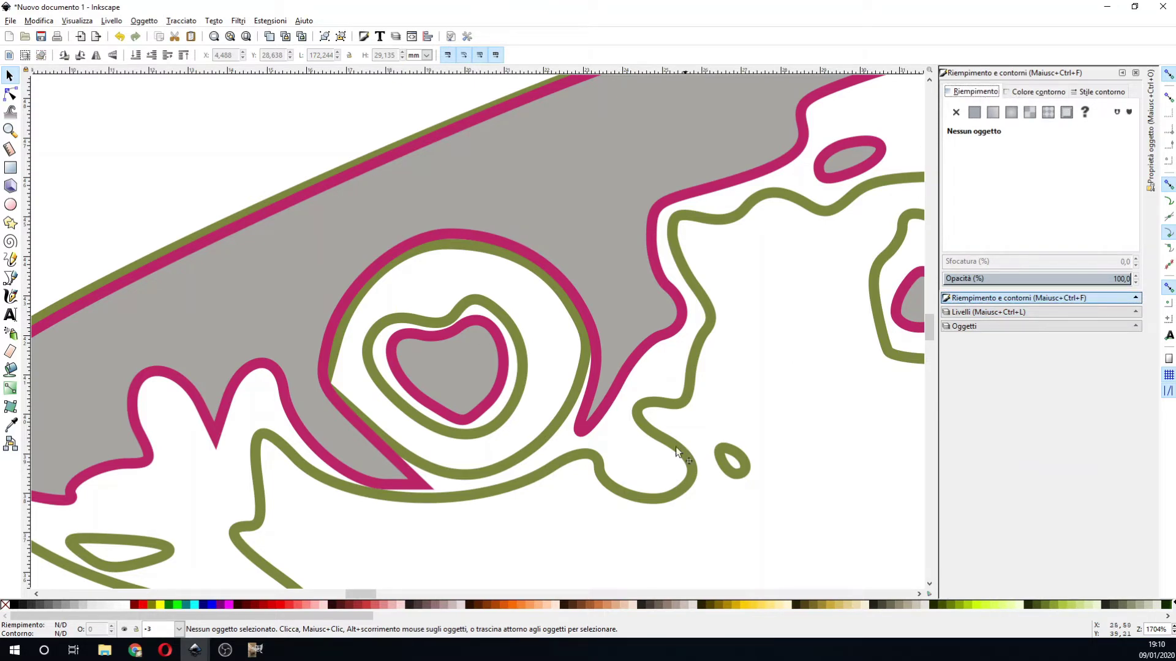
{"action": "left_click", "coordinate": [525, 443]}
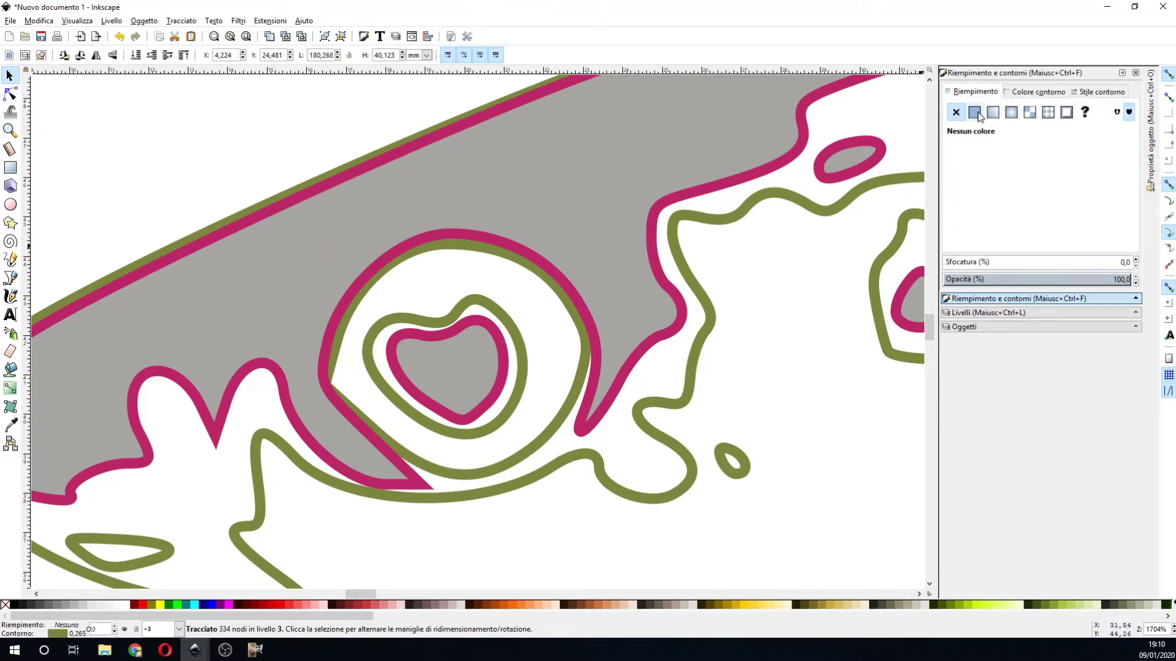
{"action": "left_click", "coordinate": [974, 112]}
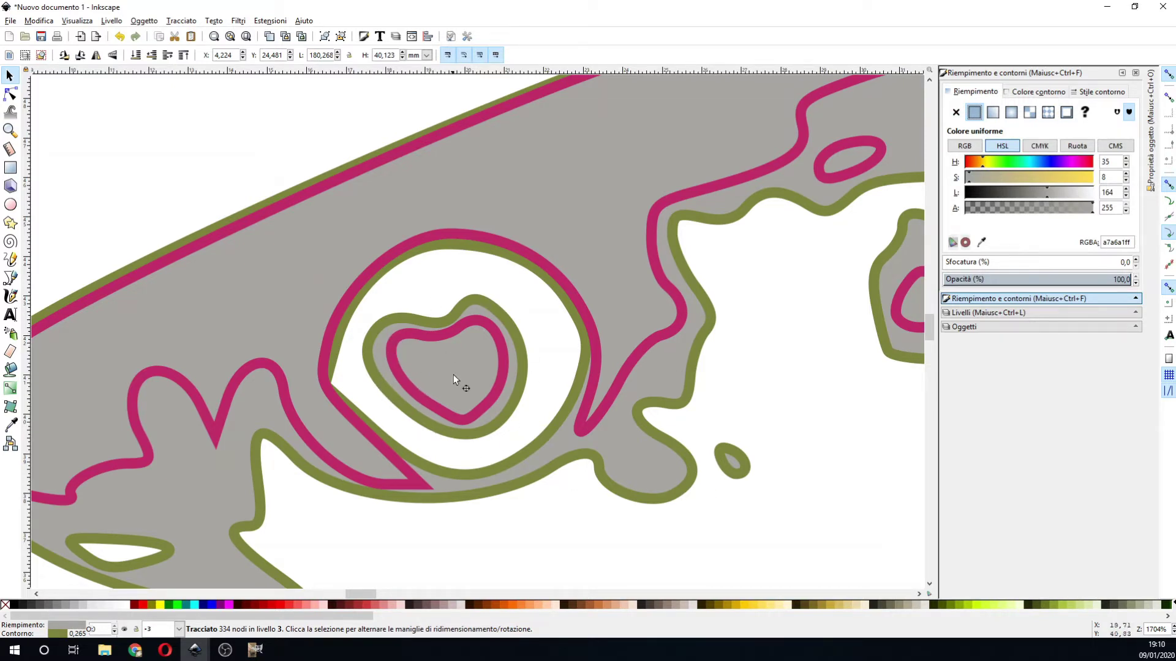
- Zoom in on the heart-shaped eye and convert layer 2's pink path with Object to Path
{"action": "left_click", "coordinate": [10, 131]}
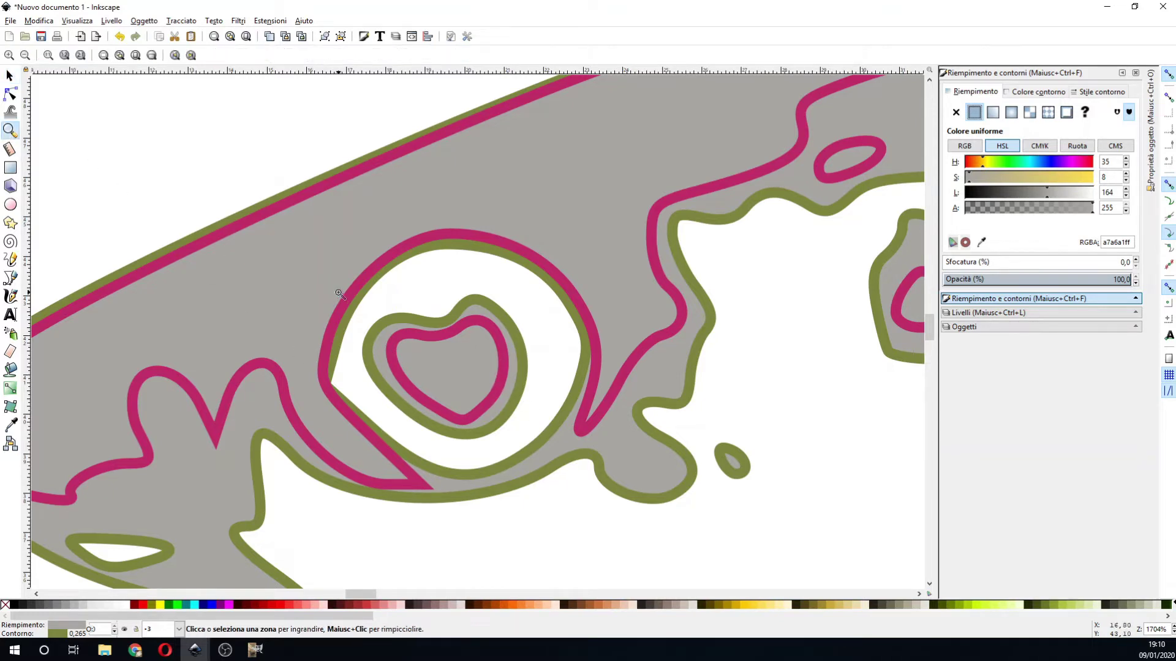
{"action": "left_click_drag", "start_coordinate": [337, 255], "coordinate": [549, 439]}
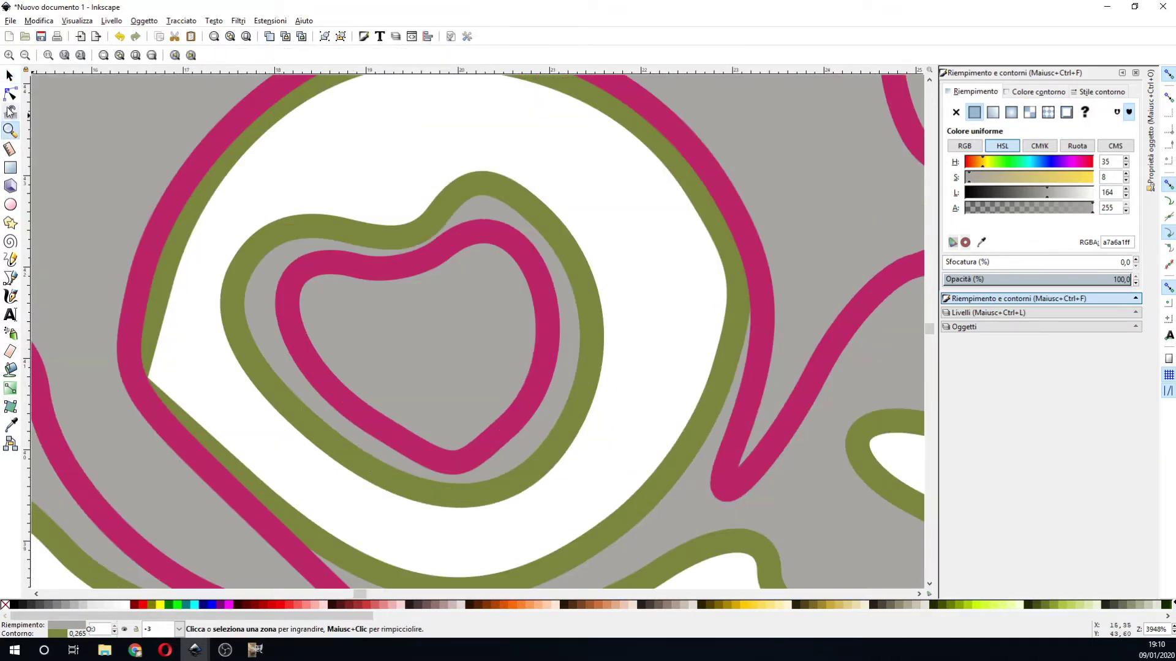
{"action": "left_click", "coordinate": [8, 75]}
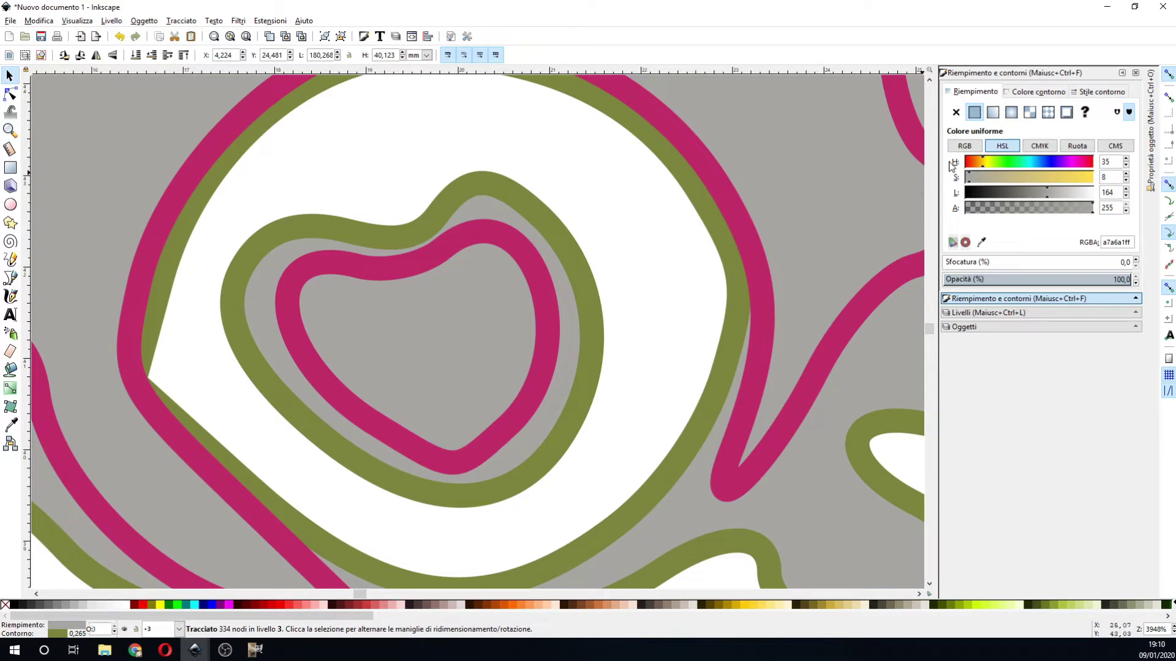
{"action": "left_click", "coordinate": [980, 313]}
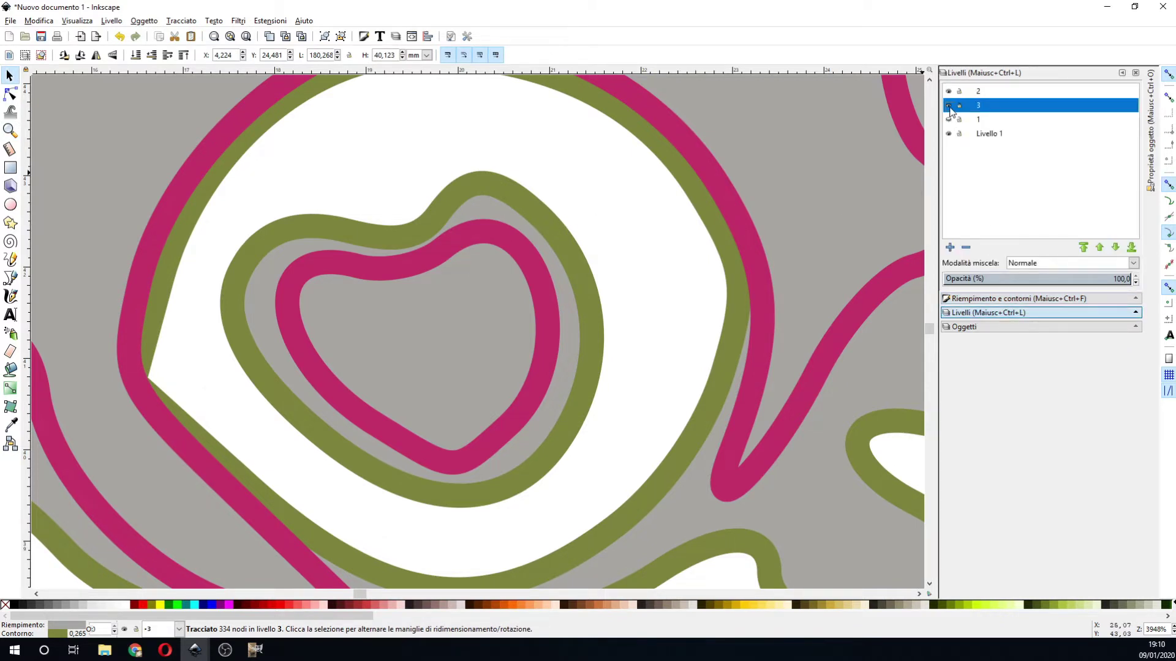
{"action": "left_click", "coordinate": [948, 106]}
{"action": "left_click", "coordinate": [549, 343]}
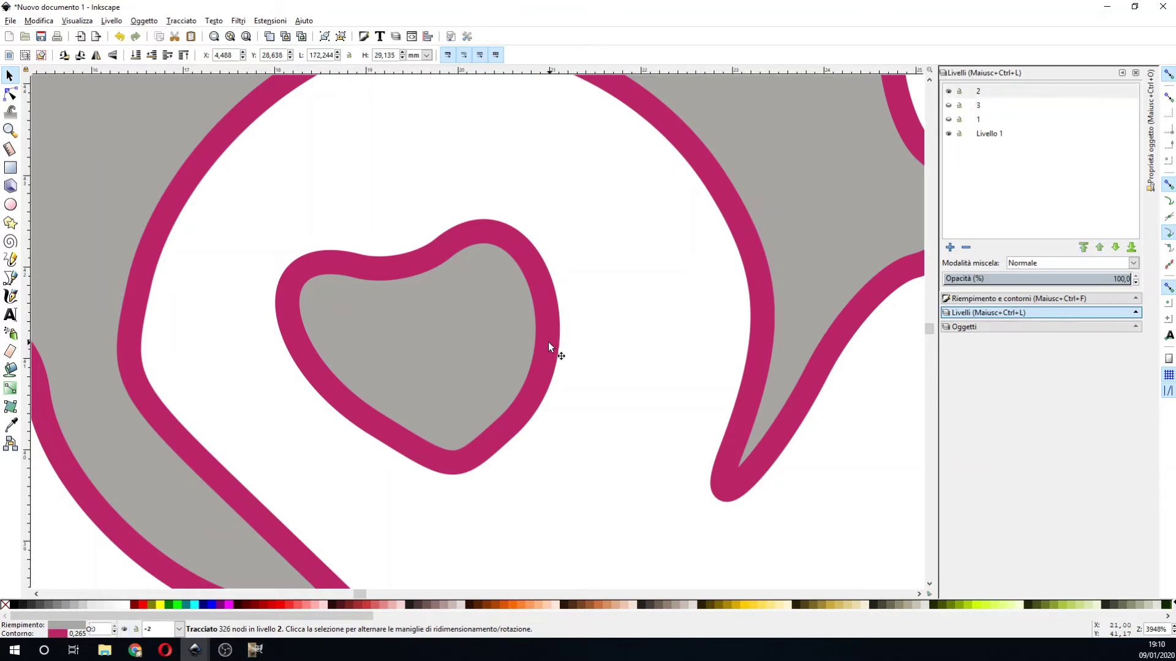
{"action": "left_click", "coordinate": [182, 20]}
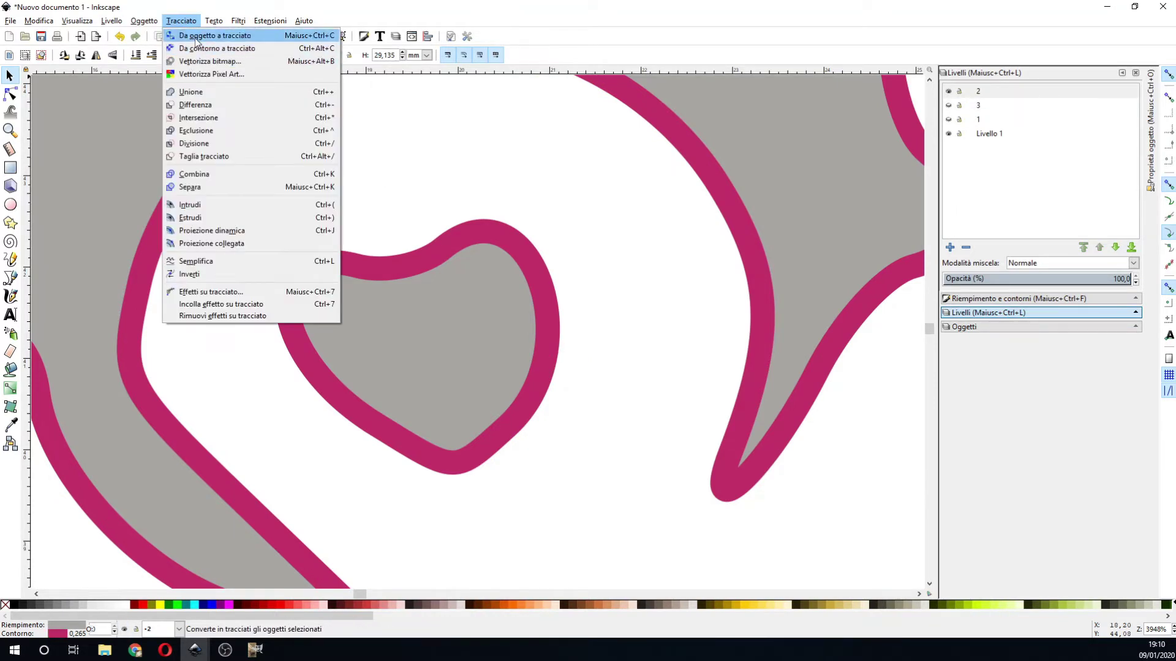
{"action": "left_click", "coordinate": [195, 36]}
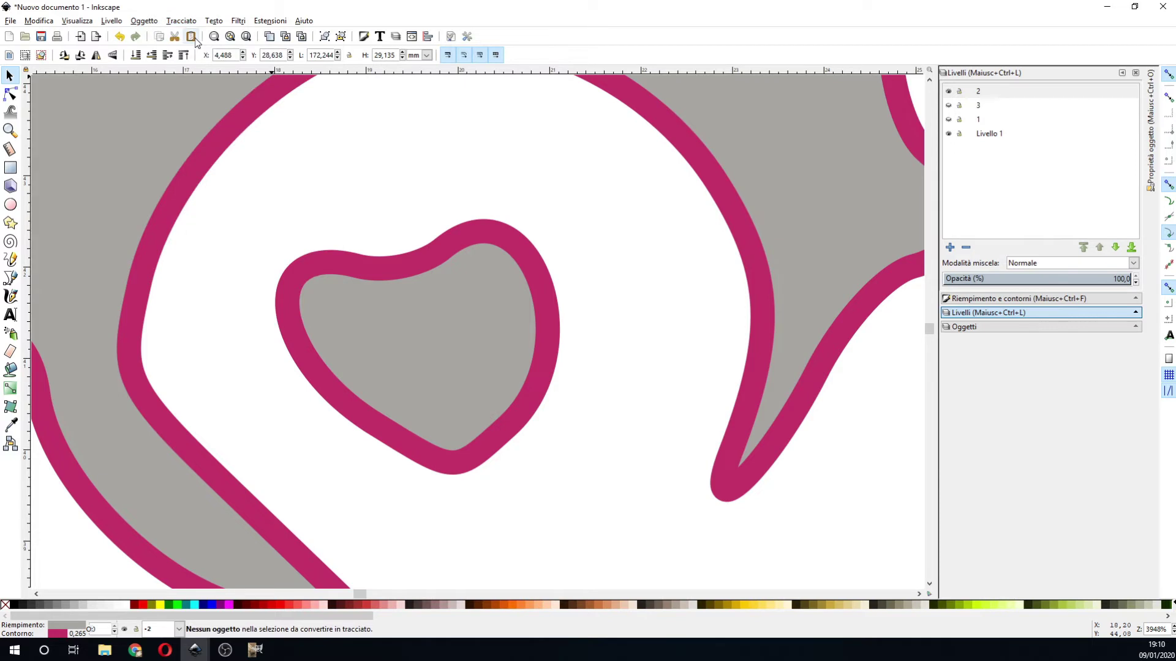
- Toggle layers 2 and 3 visibility and run Object to Path again on the selection
{"action": "left_click", "coordinate": [948, 92]}
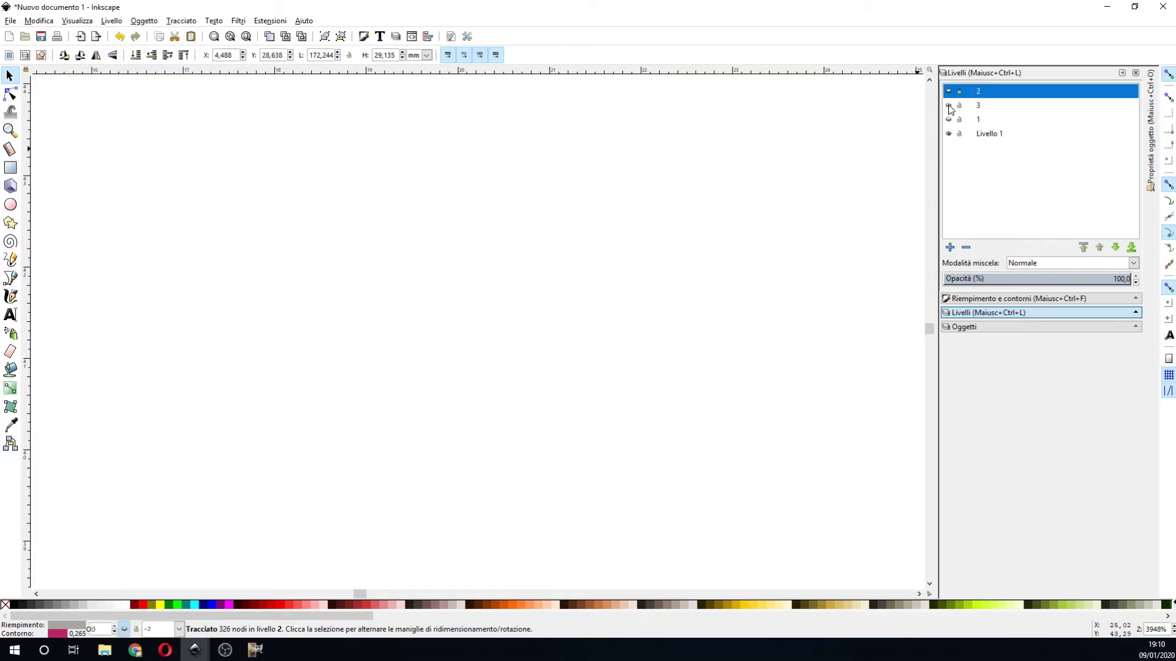
{"action": "left_click", "coordinate": [948, 105]}
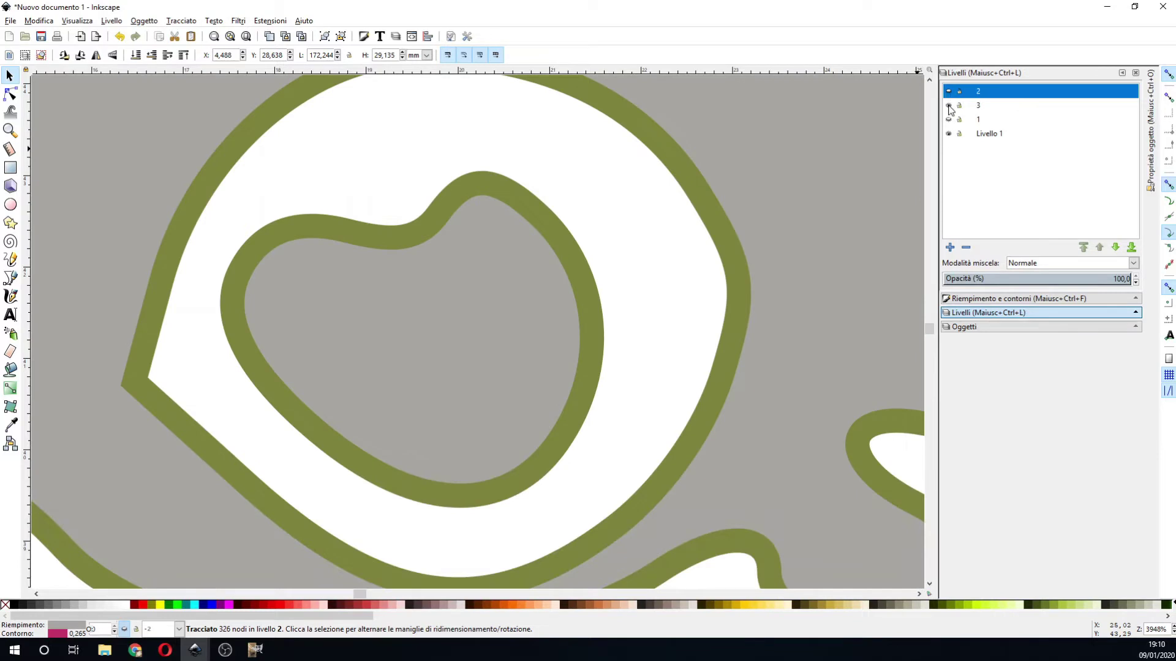
{"action": "left_click", "coordinate": [949, 92]}
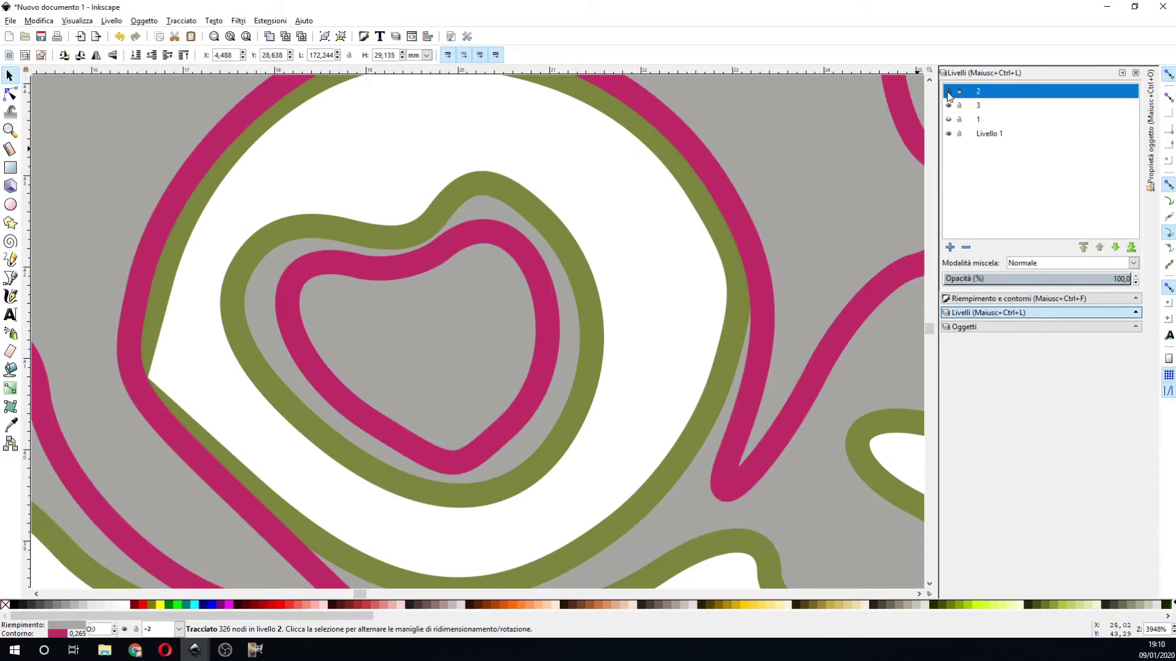
{"action": "left_click", "coordinate": [948, 119]}
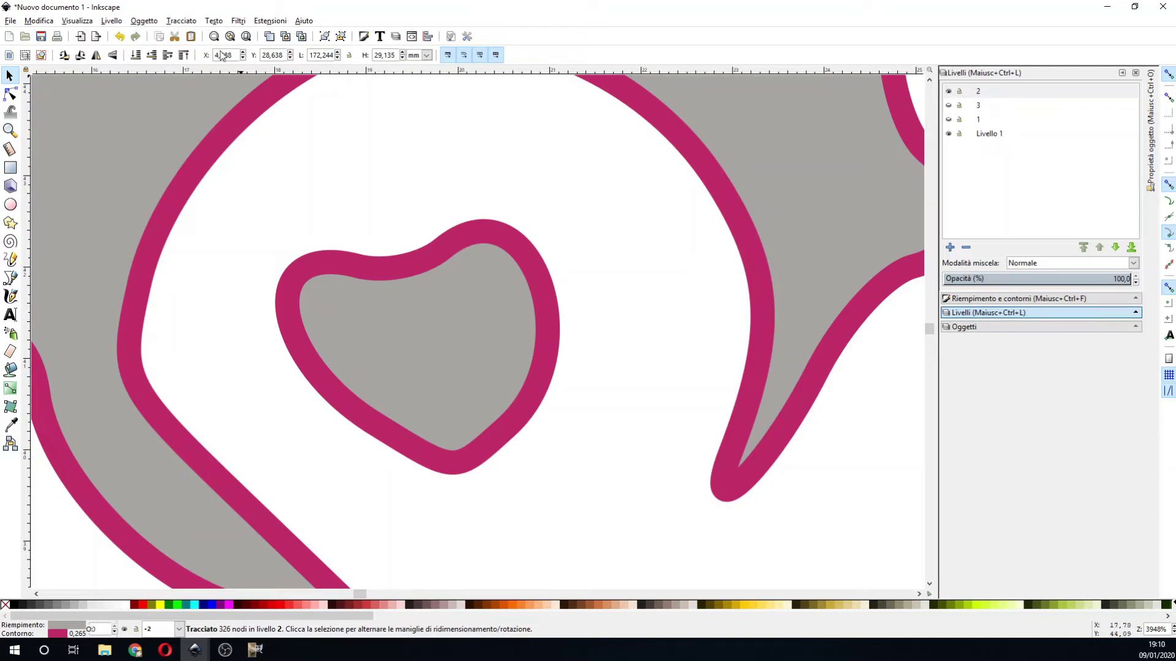
{"action": "left_click", "coordinate": [184, 21]}
{"action": "left_click", "coordinate": [211, 35]}
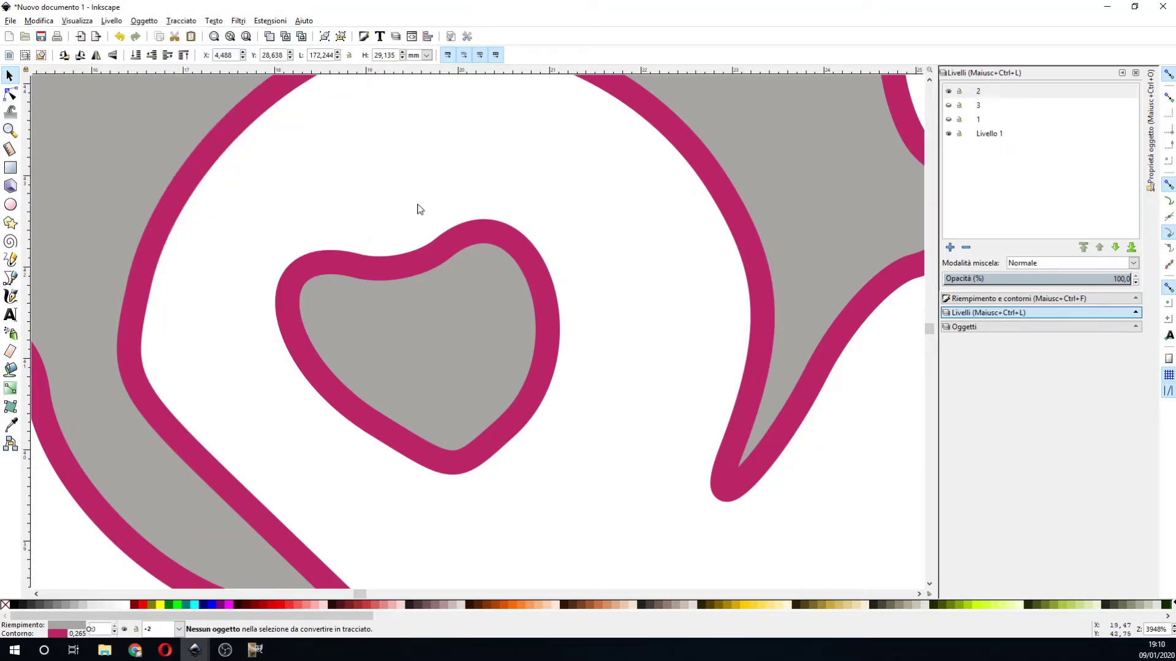
- Select layer 3's green path, convert it to a plain path, and show the pink outlines alongside
{"action": "left_click", "coordinate": [949, 91]}
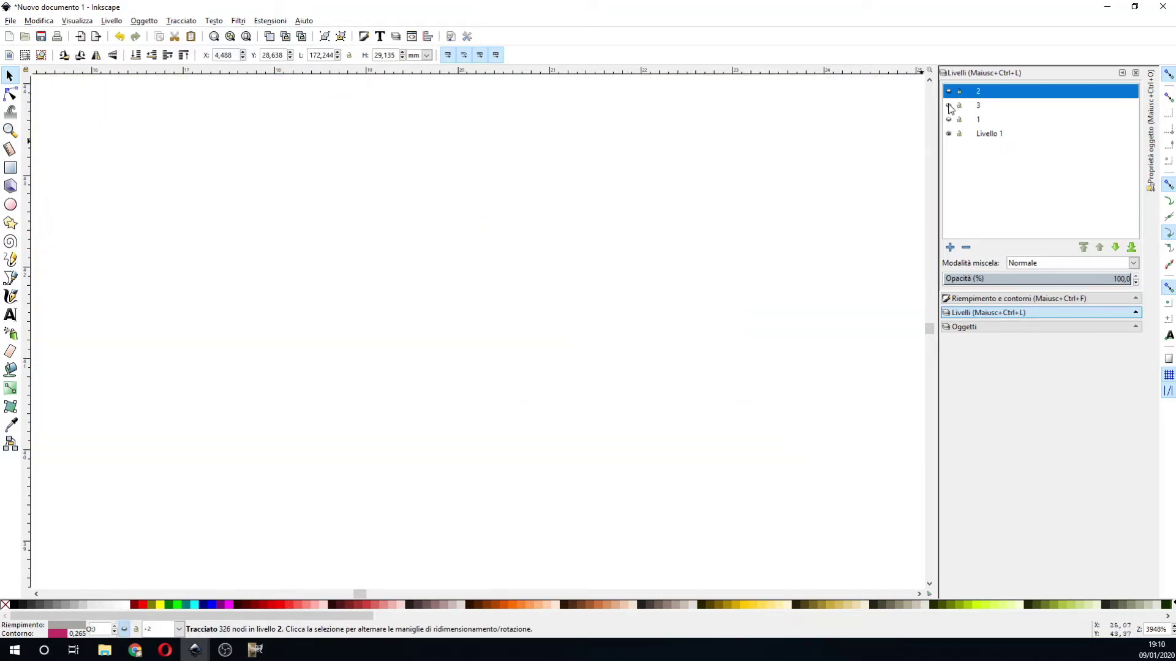
{"action": "left_click", "coordinate": [550, 264]}
{"action": "left_click", "coordinate": [573, 264], "text": "alt"}
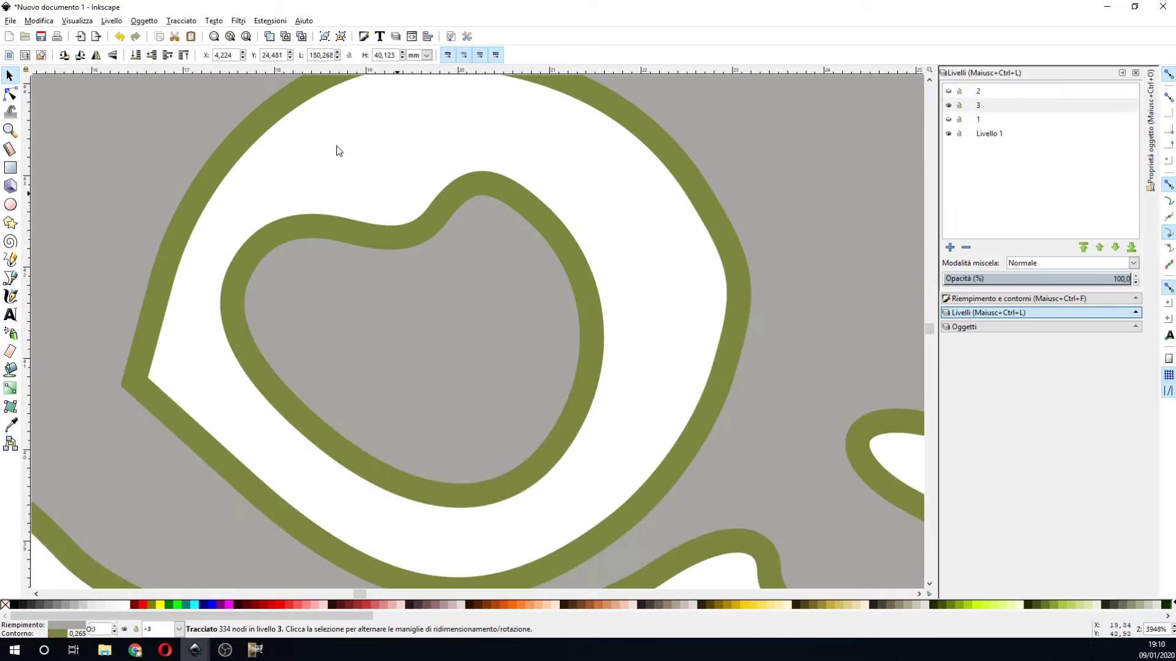
{"action": "left_click", "coordinate": [182, 21]}
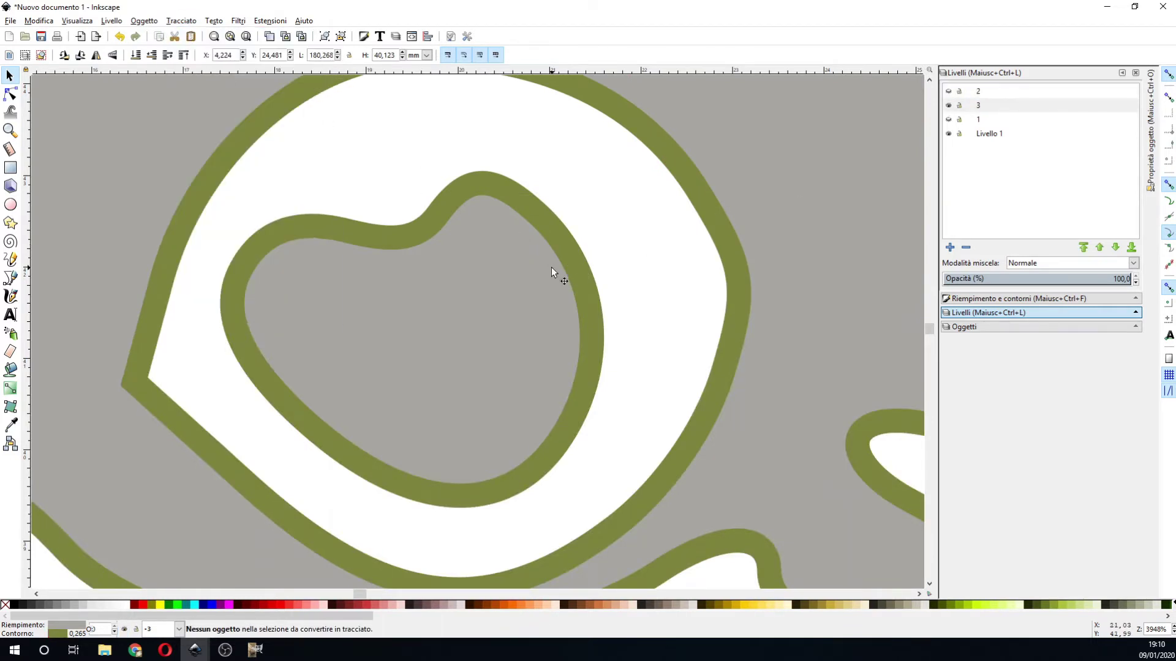
{"action": "left_click", "coordinate": [949, 105]}
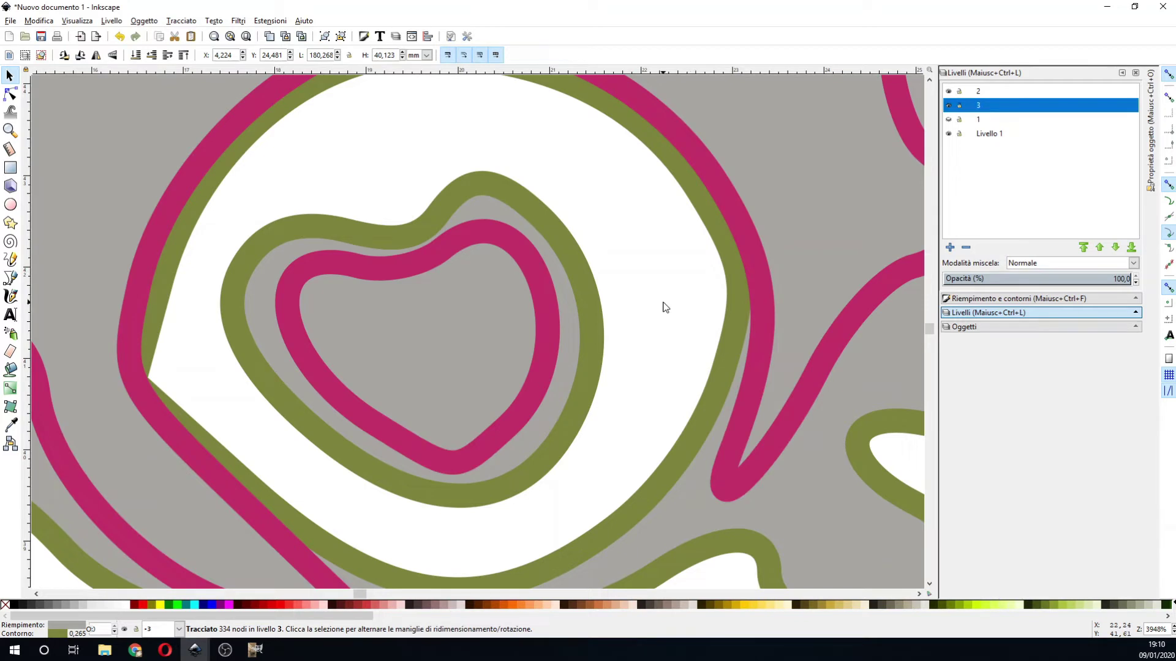
{"action": "left_click", "coordinate": [10, 95]}
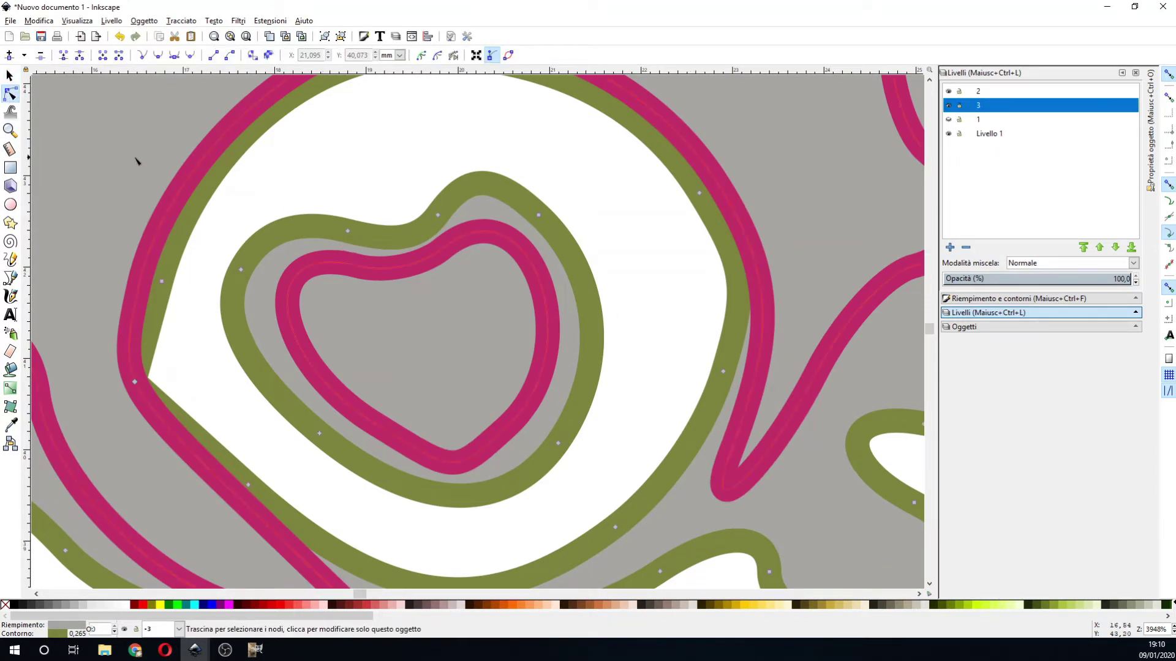
- Select the green and pink paths and subtract the pink shapes with Path > Difference
{"action": "left_click", "coordinate": [239, 229]}
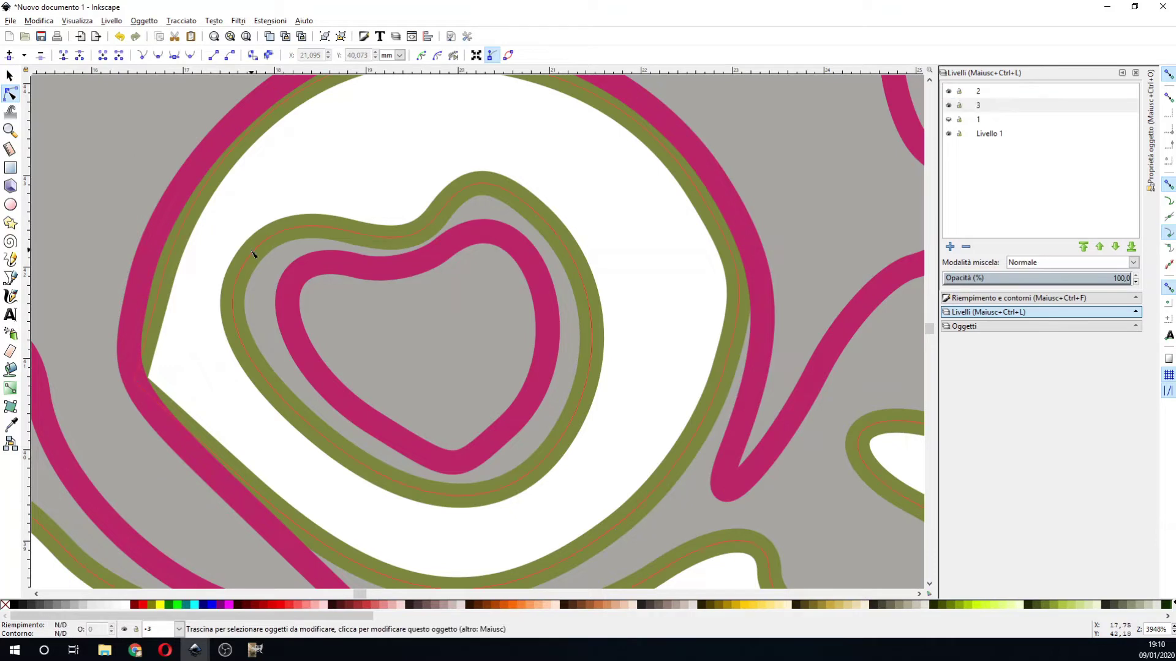
{"action": "left_click", "coordinate": [296, 283], "text": "shift"}
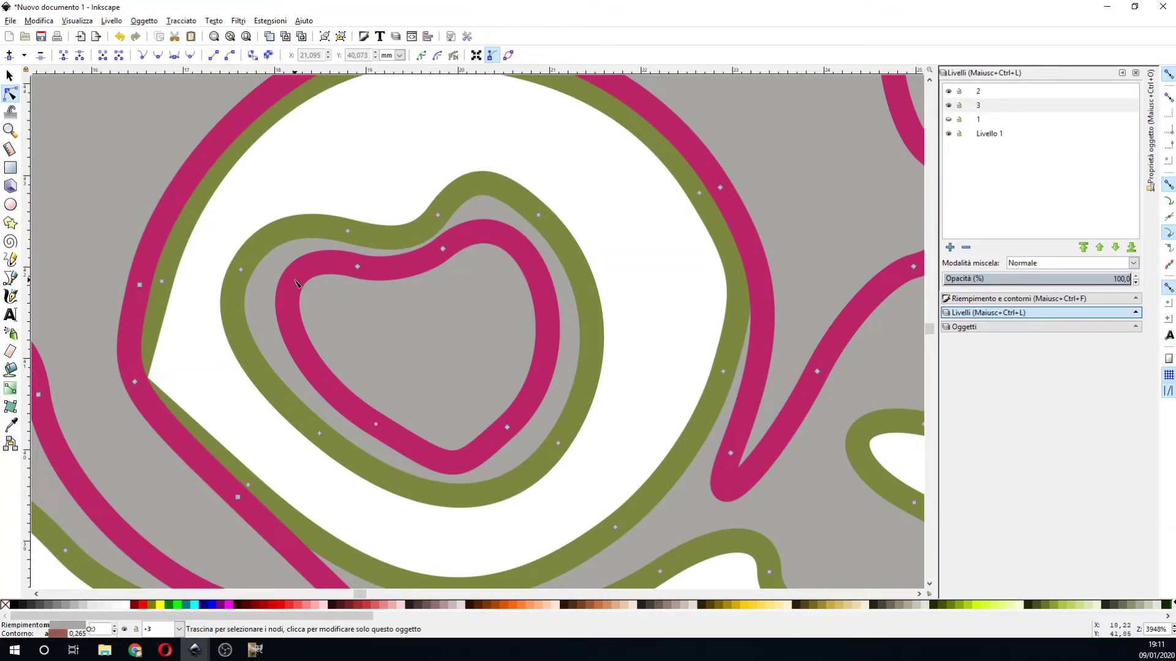
{"action": "left_click", "coordinate": [193, 22]}
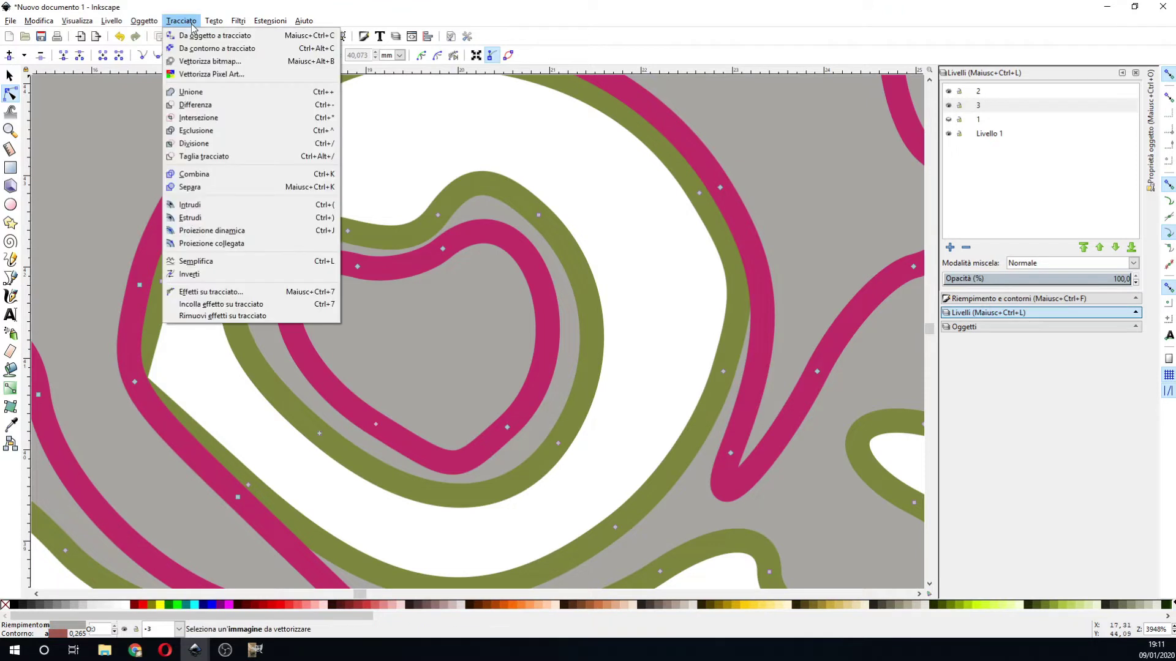
{"action": "left_click", "coordinate": [209, 105]}
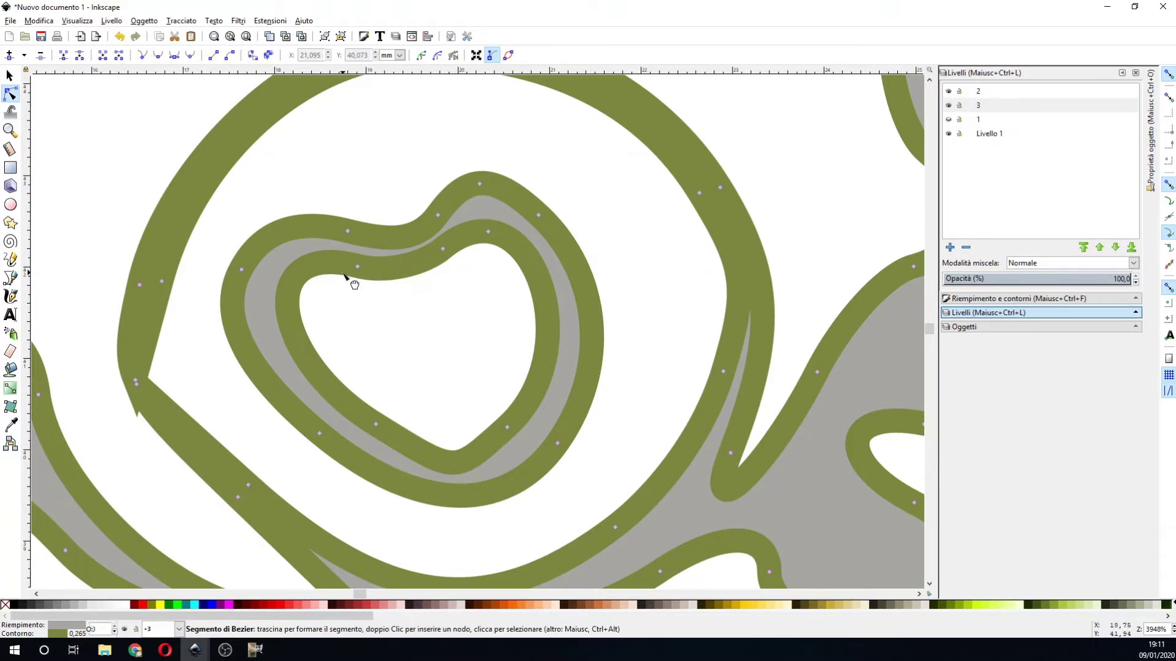
{"action": "left_click", "coordinate": [164, 19]}
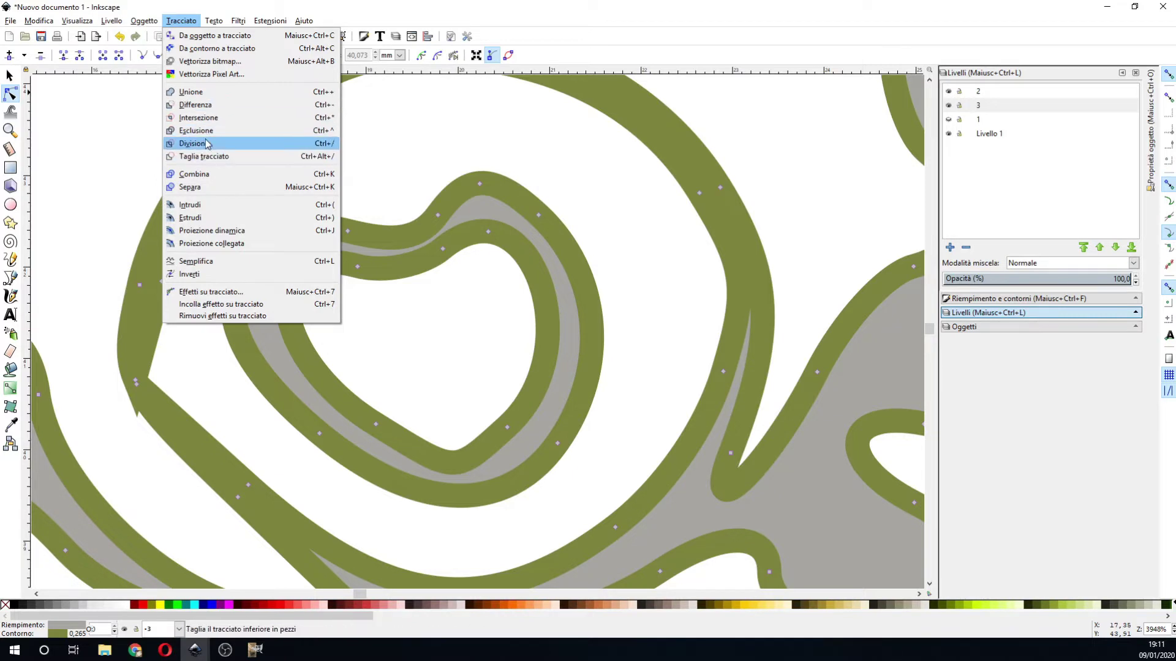
{"action": "left_click", "coordinate": [9, 77]}
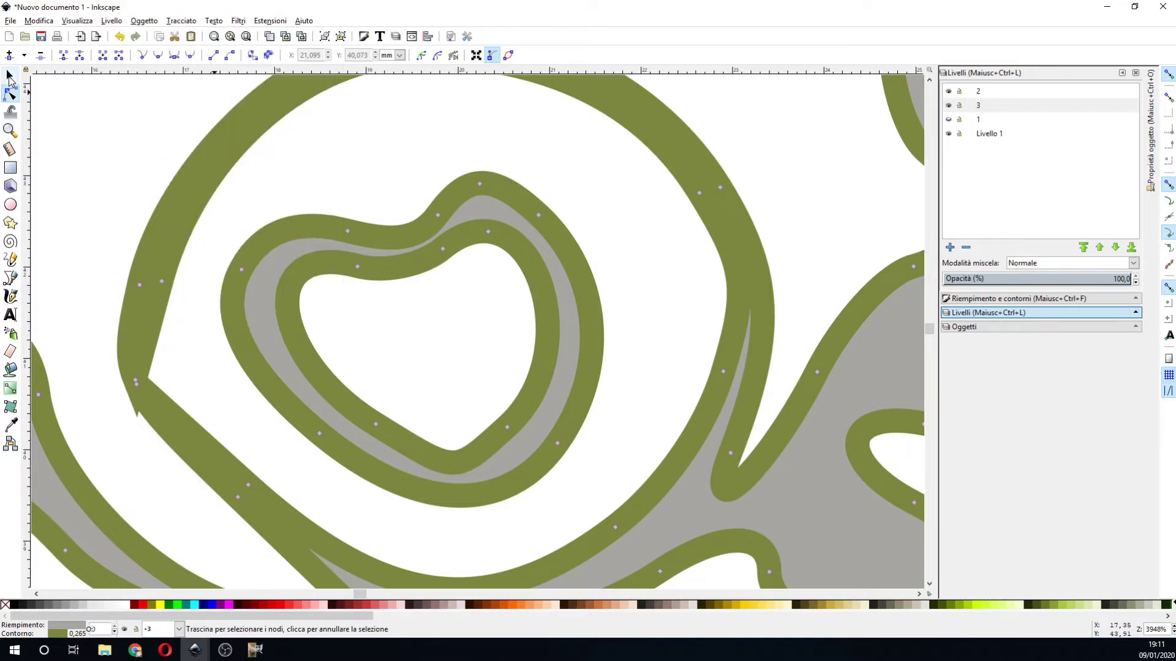
{"action": "left_click", "coordinate": [10, 131]}
- Zoom out from the eye detail until the whole fish is visible
{"action": "left_click", "coordinate": [25, 56]}
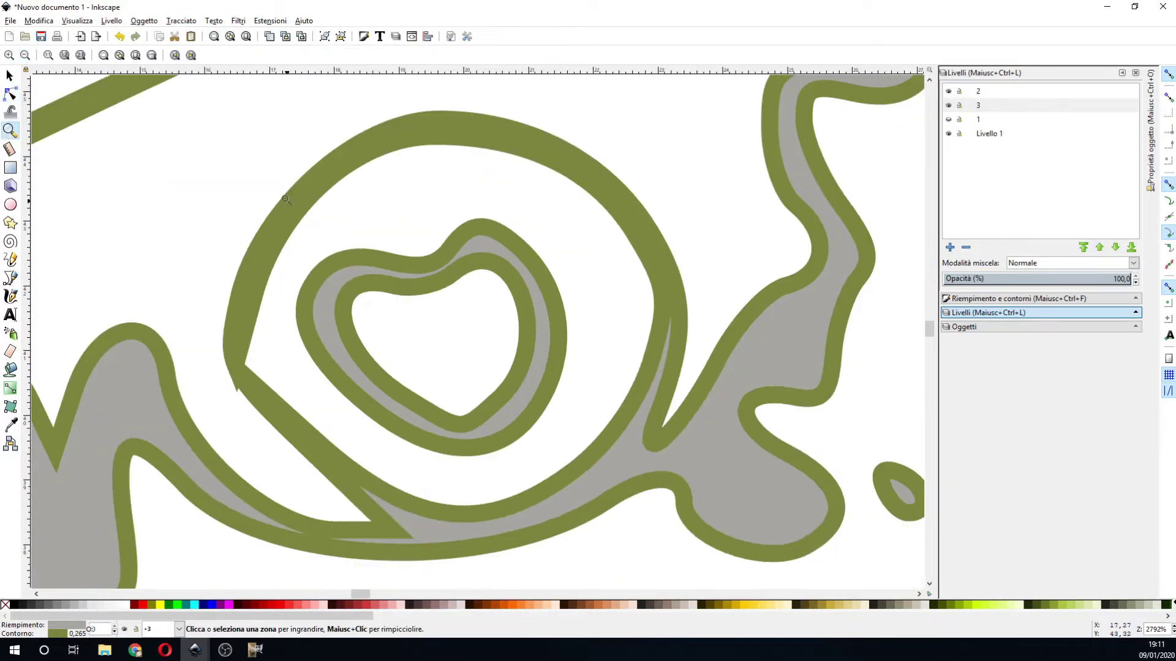
{"action": "left_click", "coordinate": [25, 56]}
{"action": "left_click", "coordinate": [25, 57]}
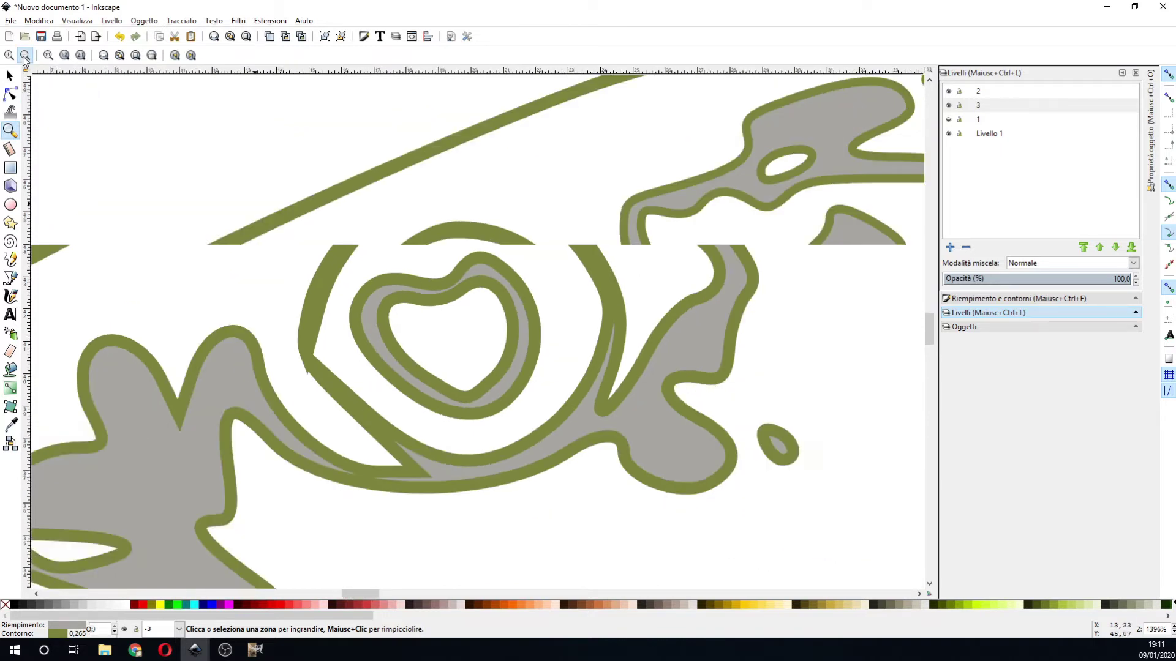
{"action": "left_click", "coordinate": [25, 56]}
{"action": "left_click", "coordinate": [25, 57]}
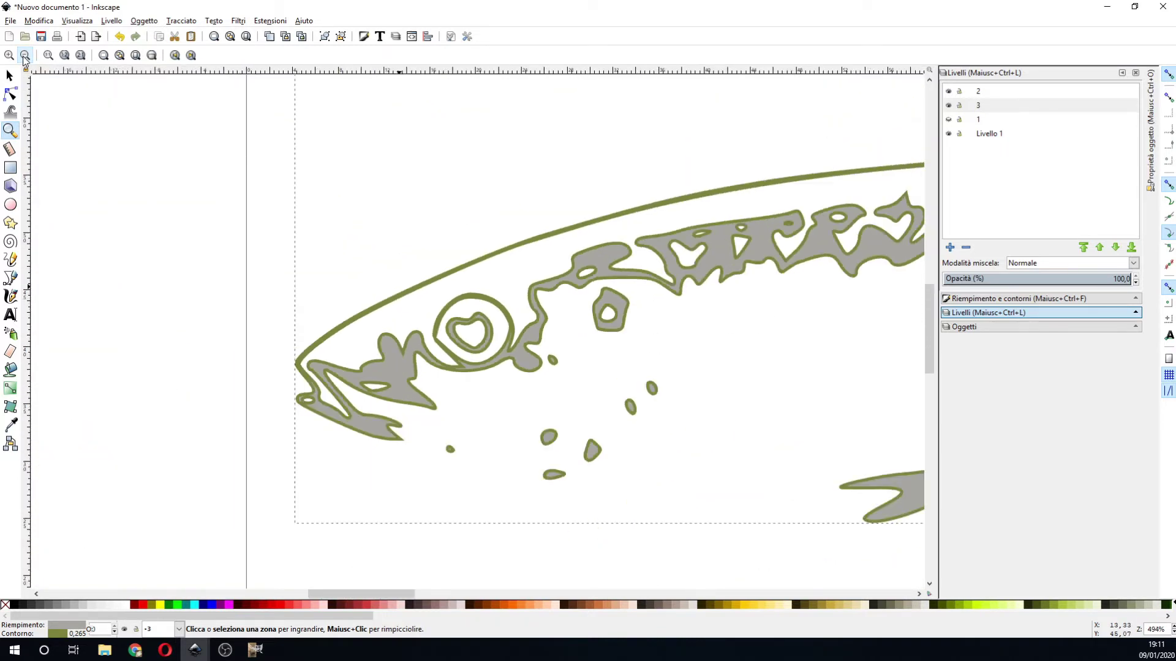
{"action": "left_click", "coordinate": [25, 56]}
{"action": "left_click", "coordinate": [26, 57]}
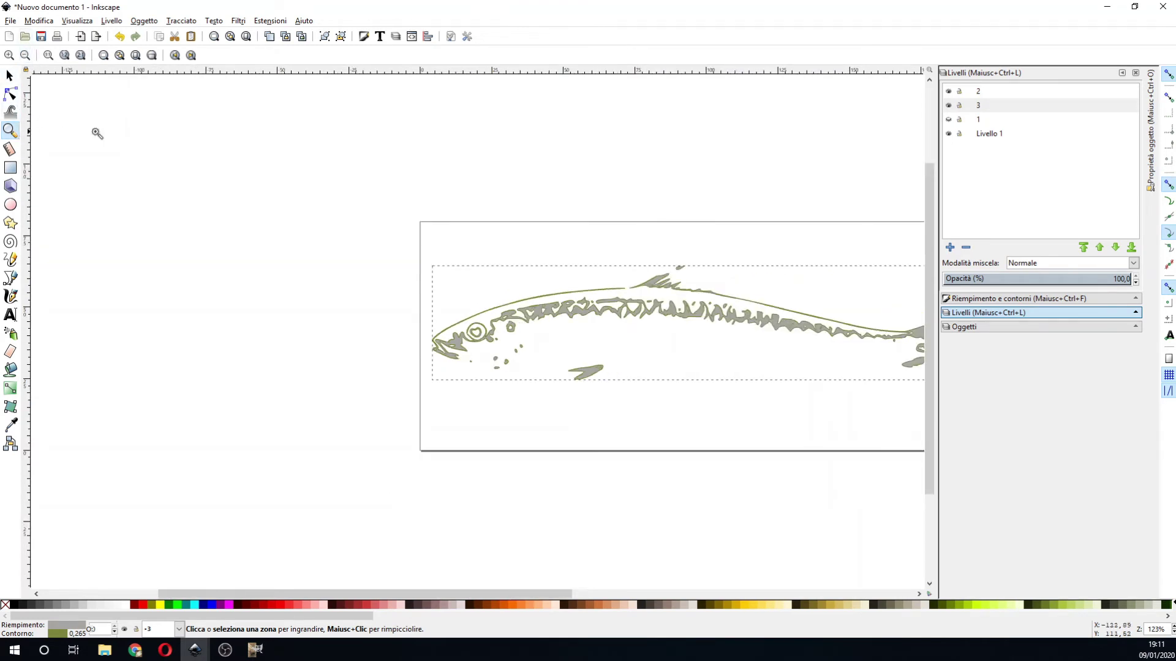
- Frame the sardine and unhide layer 1's black body outline beneath the grey patches
{"action": "left_click_drag", "start_coordinate": [443, 595], "coordinate": [522, 595]}
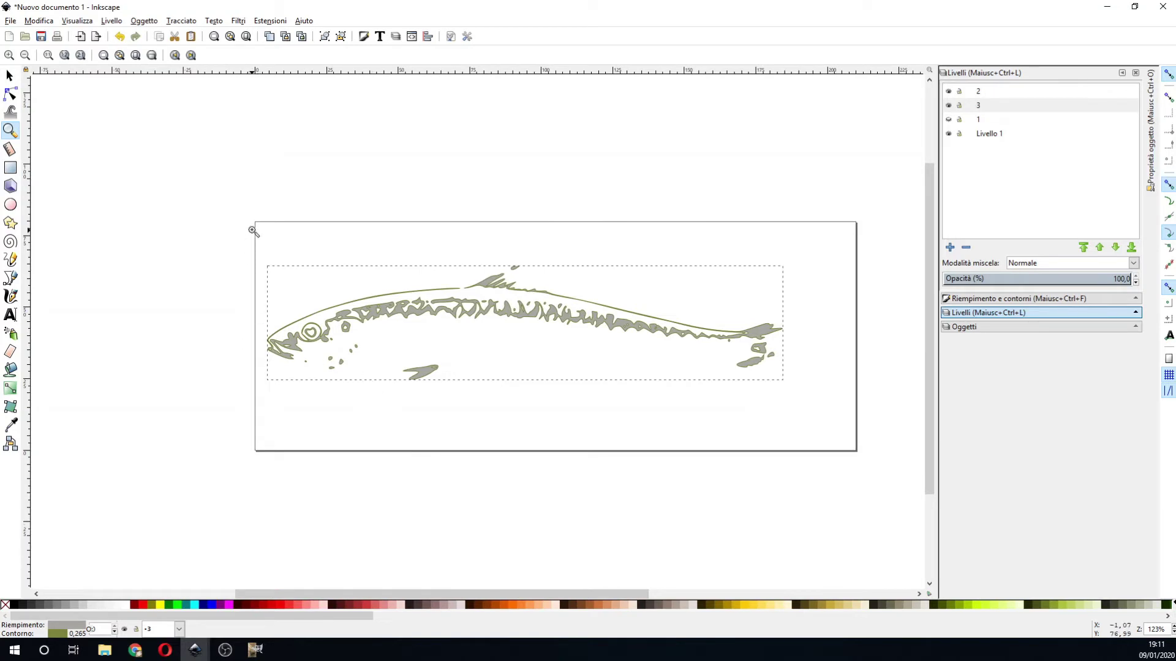
{"action": "left_click_drag", "start_coordinate": [254, 229], "coordinate": [800, 401]}
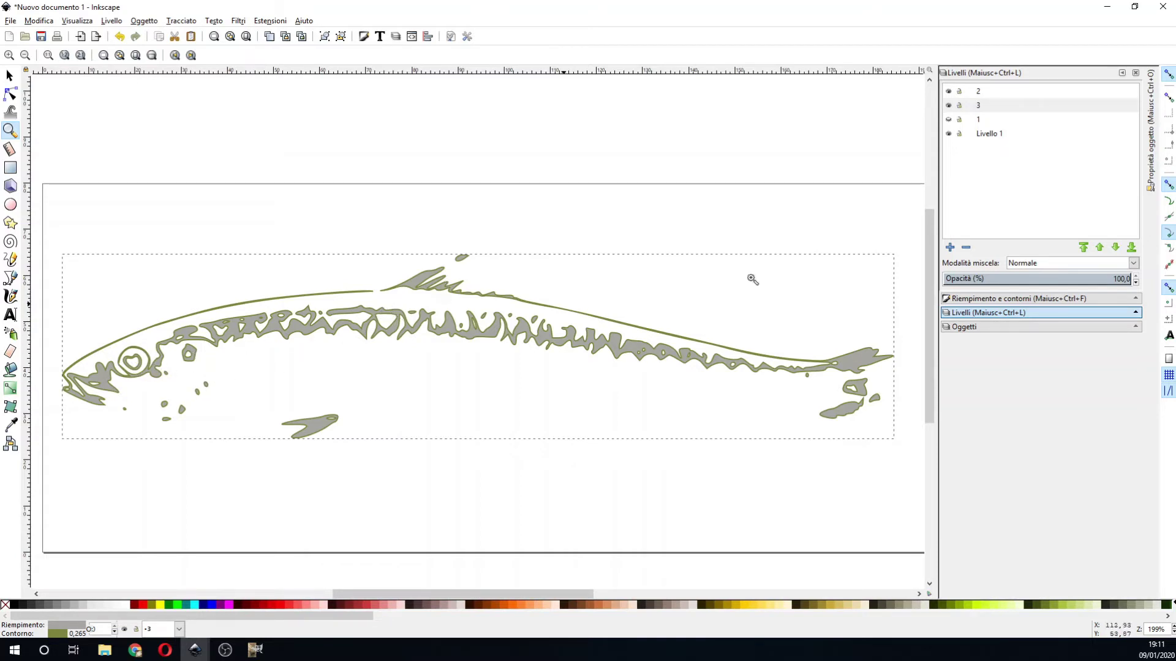
{"action": "left_click", "coordinate": [949, 119]}
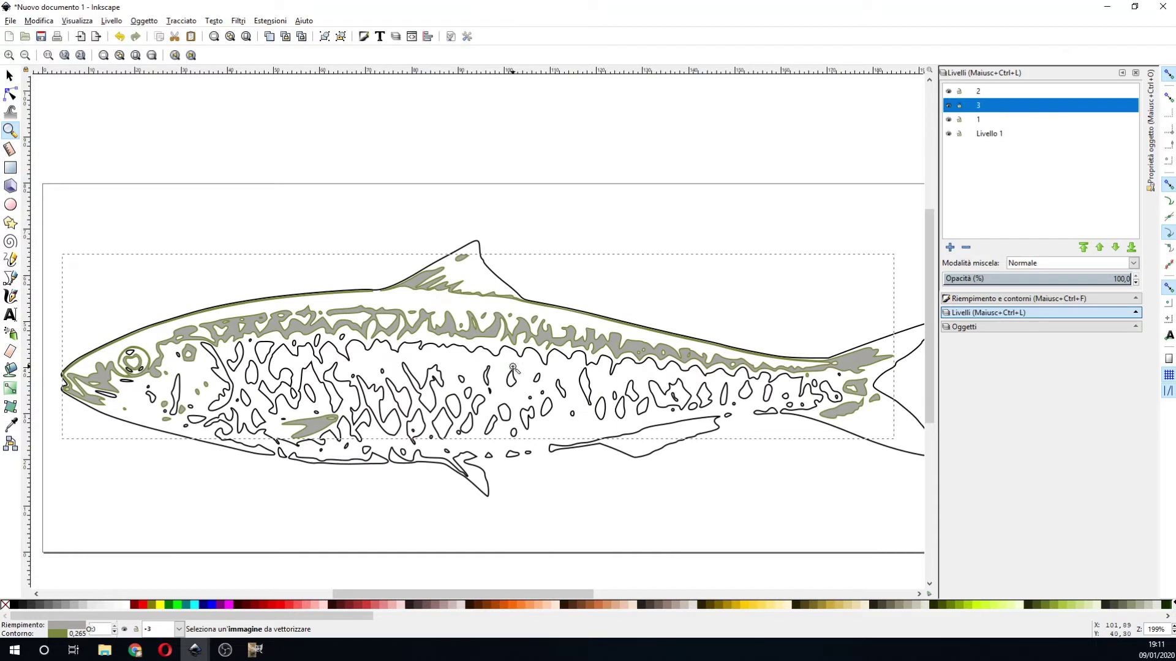
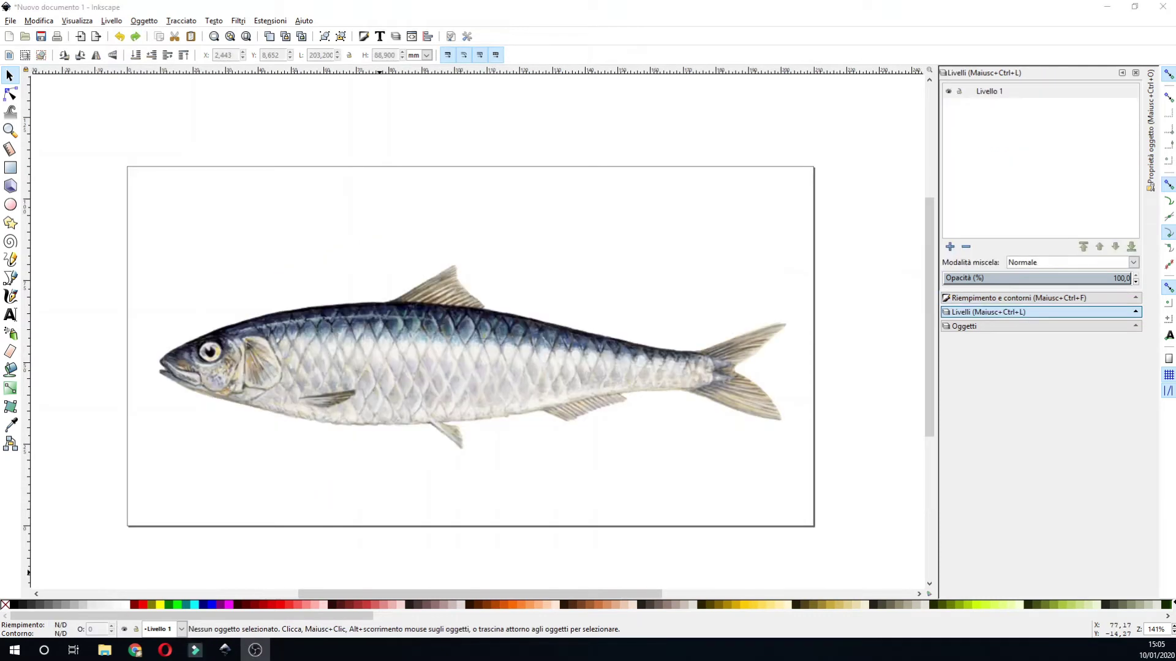
- Move the fish photo up, then trace it into a four-colour vector trace using multiple colour scans
{"action": "left_click_drag", "start_coordinate": [397, 366], "coordinate": [399, 347]}
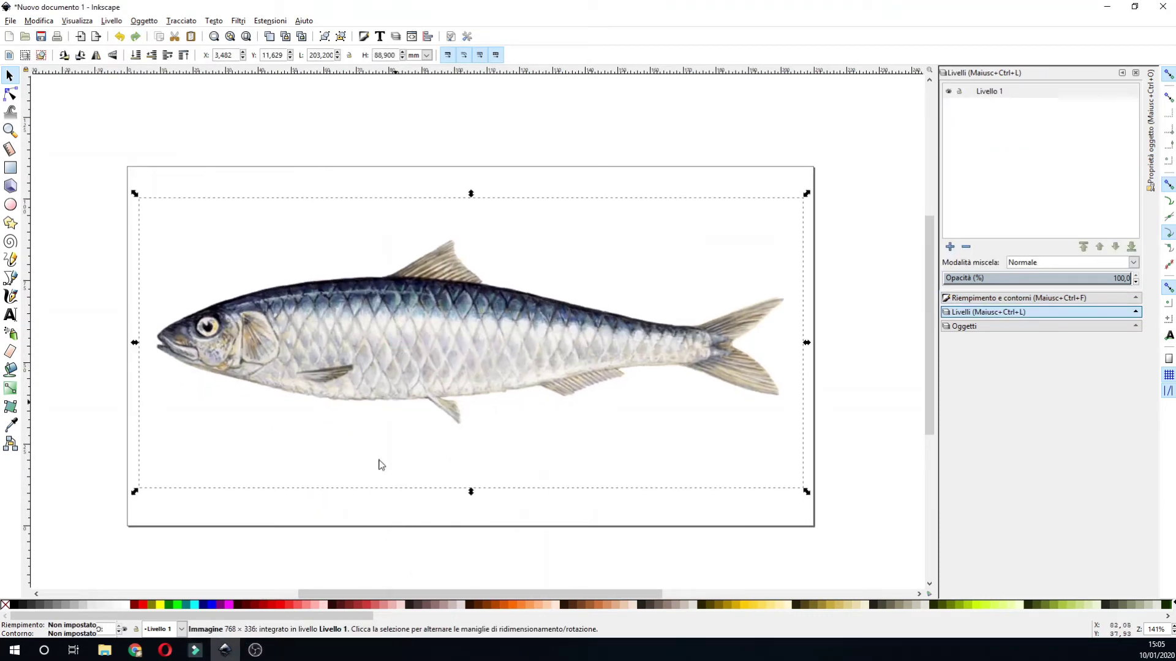
{"action": "left_click", "coordinate": [378, 544]}
{"action": "left_click", "coordinate": [373, 344]}
{"action": "left_click", "coordinate": [182, 20]}
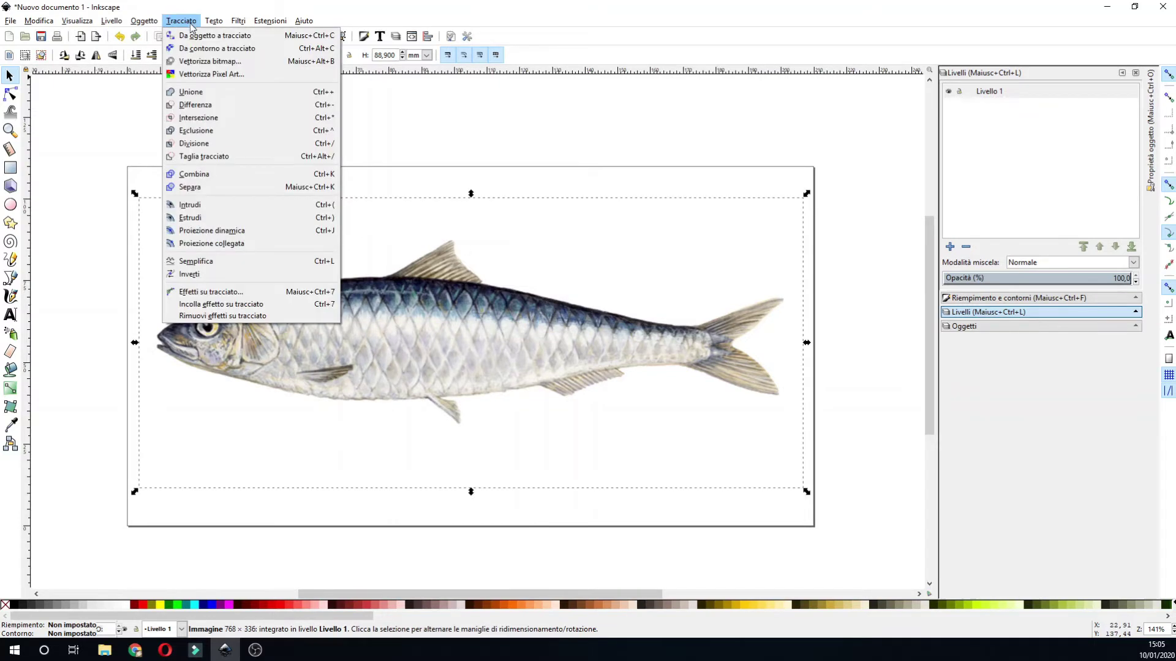
{"action": "left_click", "coordinate": [203, 62]}
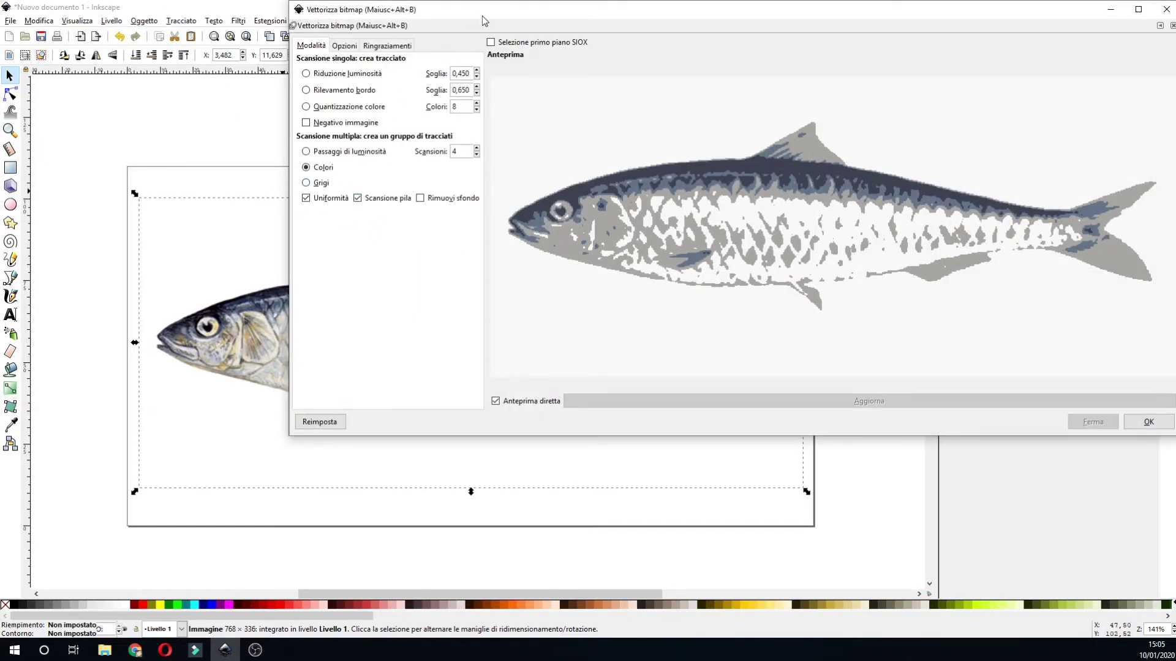
{"action": "left_click_drag", "start_coordinate": [484, 20], "coordinate": [382, 80]}
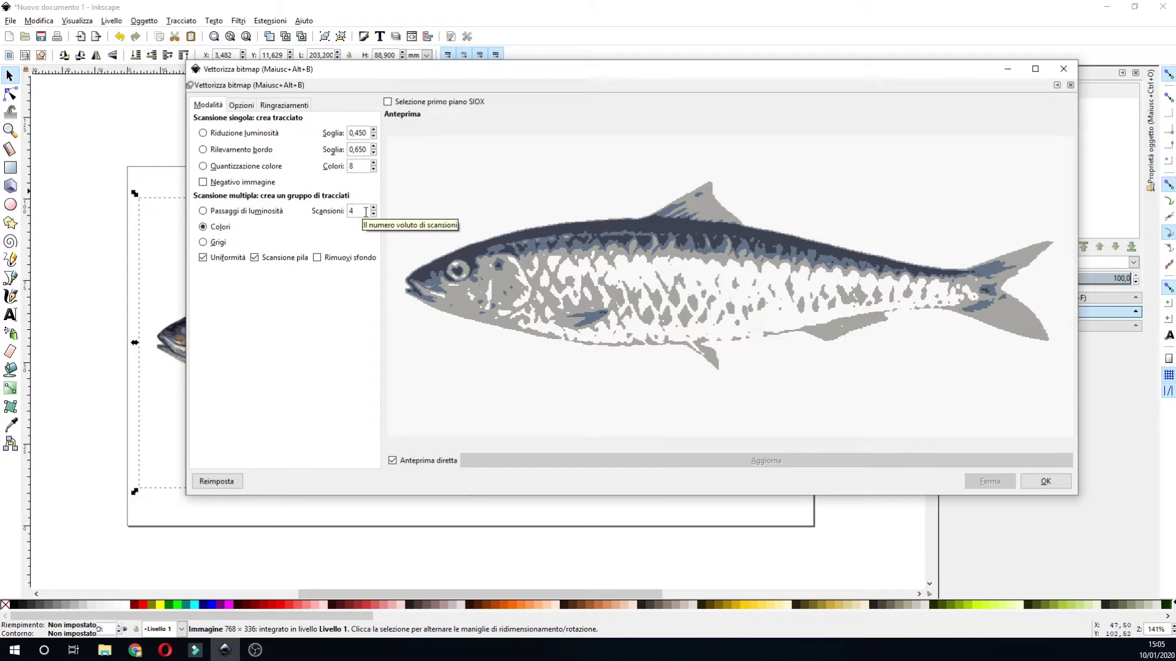
{"action": "left_click", "coordinate": [1045, 481]}
- Delete the original fish photo from beneath the trace, leaving the traced fish in place
{"action": "left_click", "coordinate": [1063, 69]}
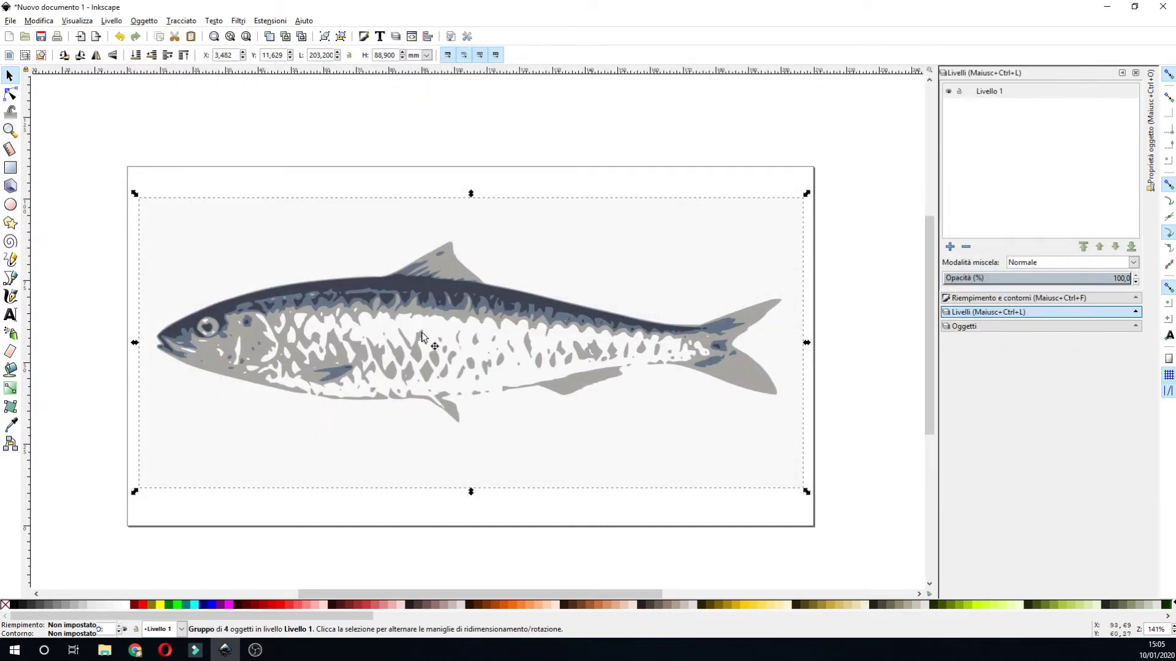
{"action": "left_click_drag", "start_coordinate": [282, 318], "coordinate": [380, 410]}
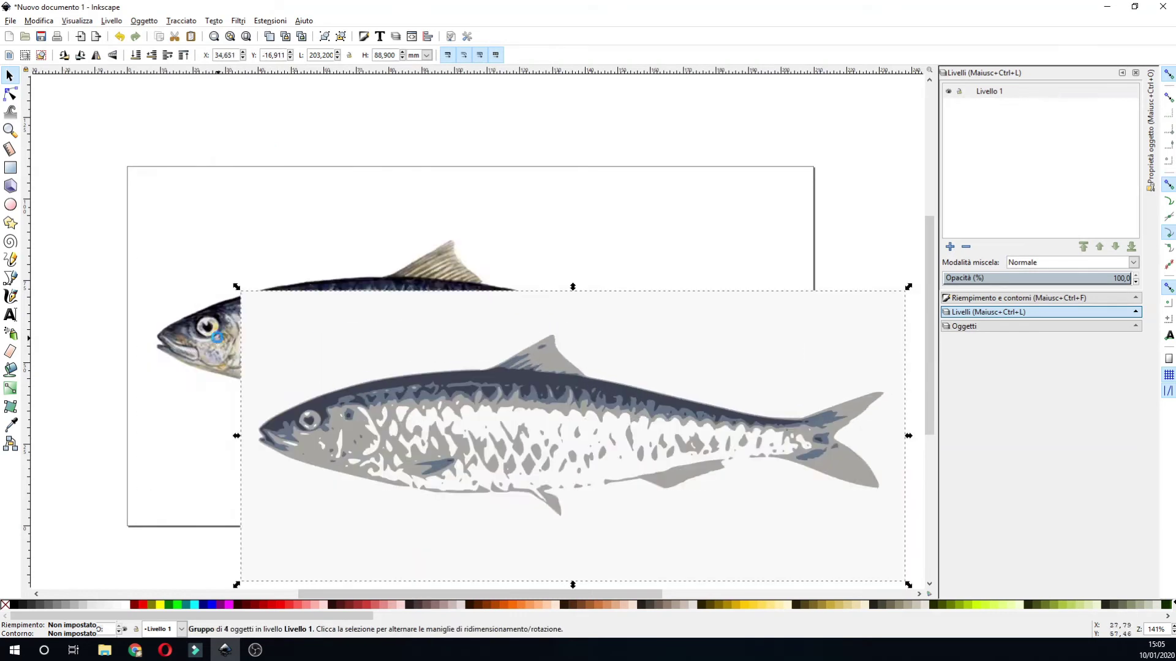
{"action": "left_click", "coordinate": [218, 342]}
{"action": "key", "text": "Delete"}
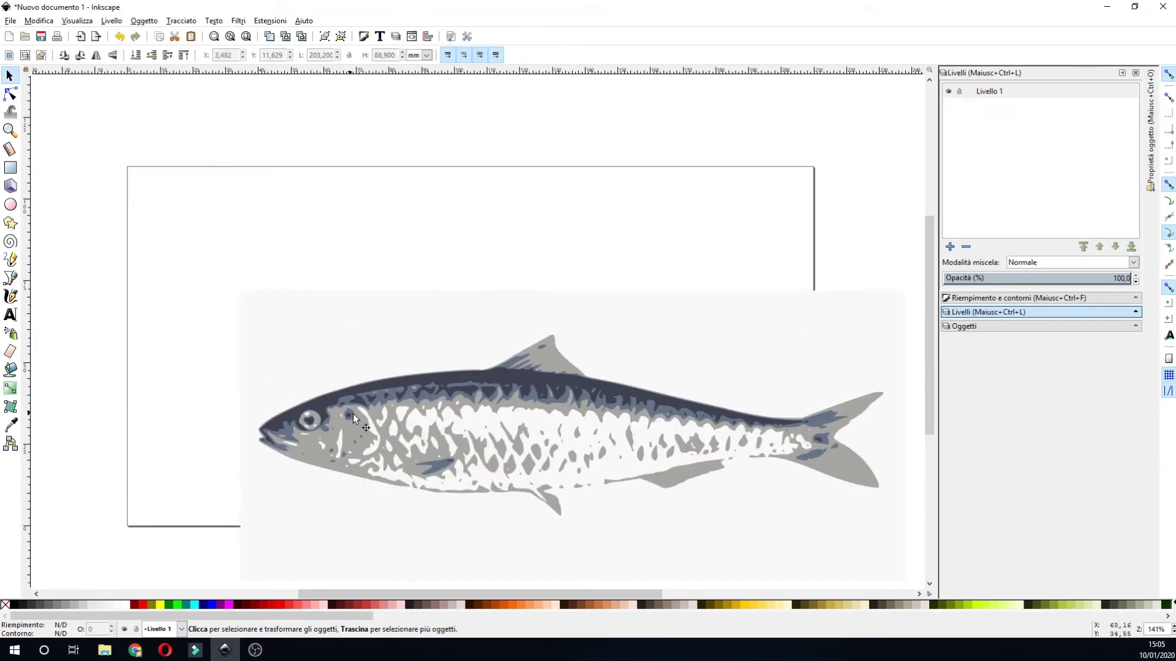
{"action": "mouse_move", "coordinate": [353, 413]}
{"action": "left_mouse_down"}
{"action": "mouse_move", "coordinate": [267, 301]}
{"action": "mouse_move", "coordinate": [255, 329]}
{"action": "left_mouse_up"}
- Ungroup the traced fish into four separate paths and clear the selection
{"action": "left_click", "coordinate": [144, 21]}
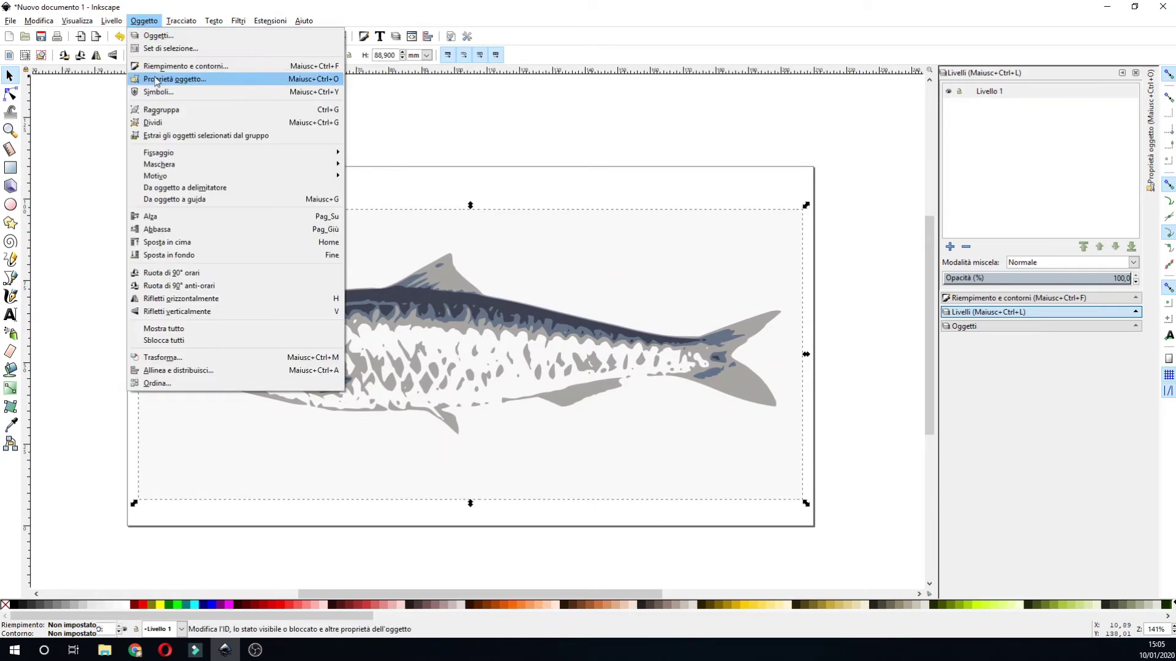
{"action": "left_click", "coordinate": [158, 125]}
{"action": "left_click", "coordinate": [72, 182]}
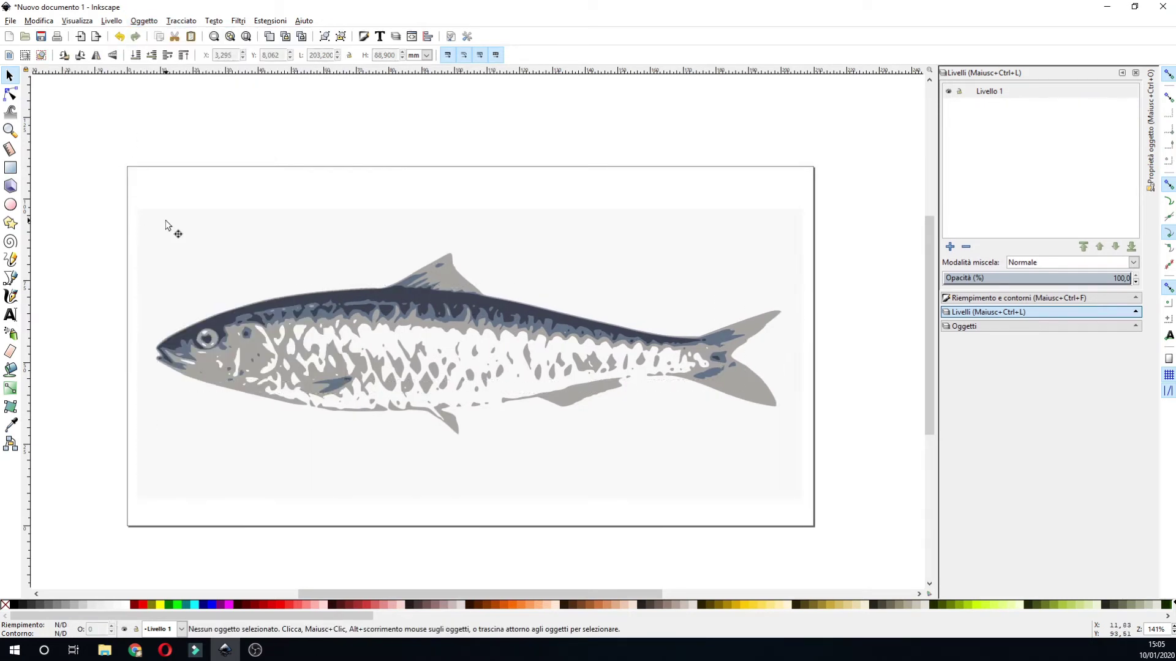
{"action": "left_click", "coordinate": [112, 21]}
- Create a layer named riquadro and move the pale background rectangle path into it
{"action": "left_click", "coordinate": [144, 35]}
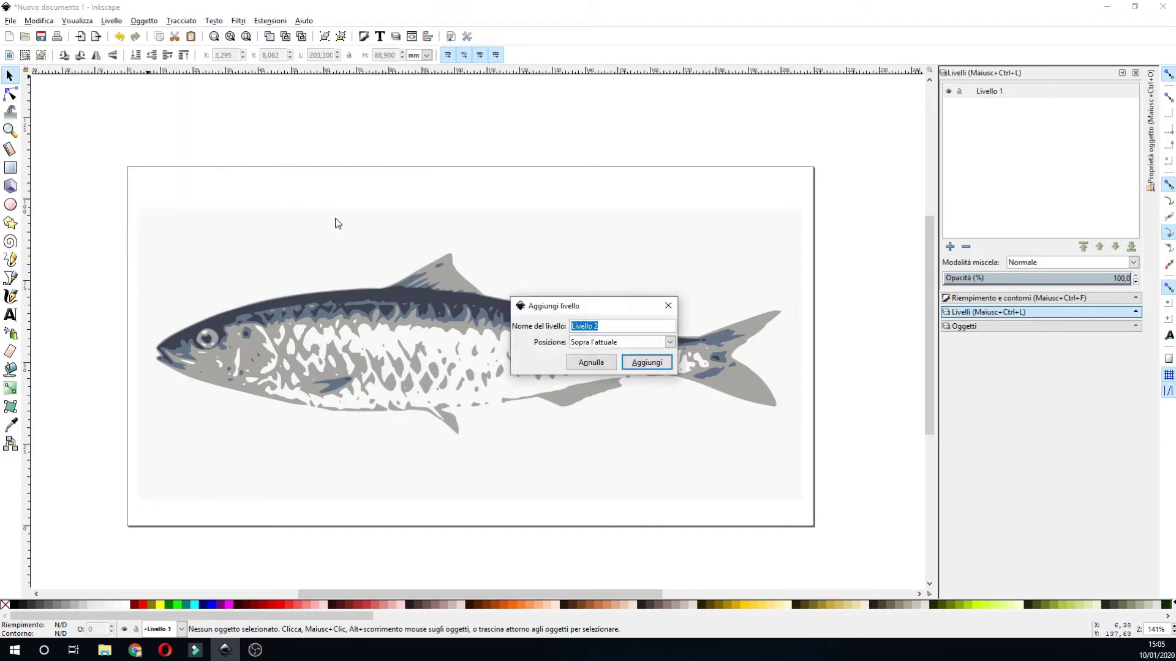
{"action": "type", "text": "riquadro"}
{"action": "left_click", "coordinate": [653, 360]}
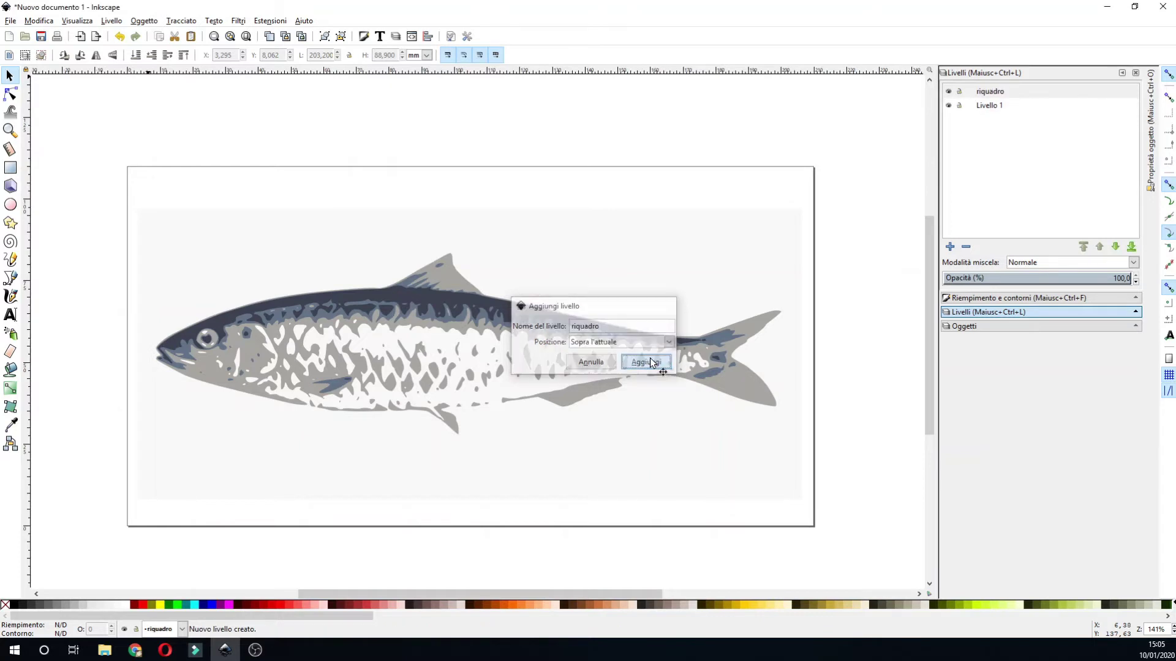
{"action": "left_click", "coordinate": [670, 235]}
{"action": "right_click", "coordinate": [689, 224]}
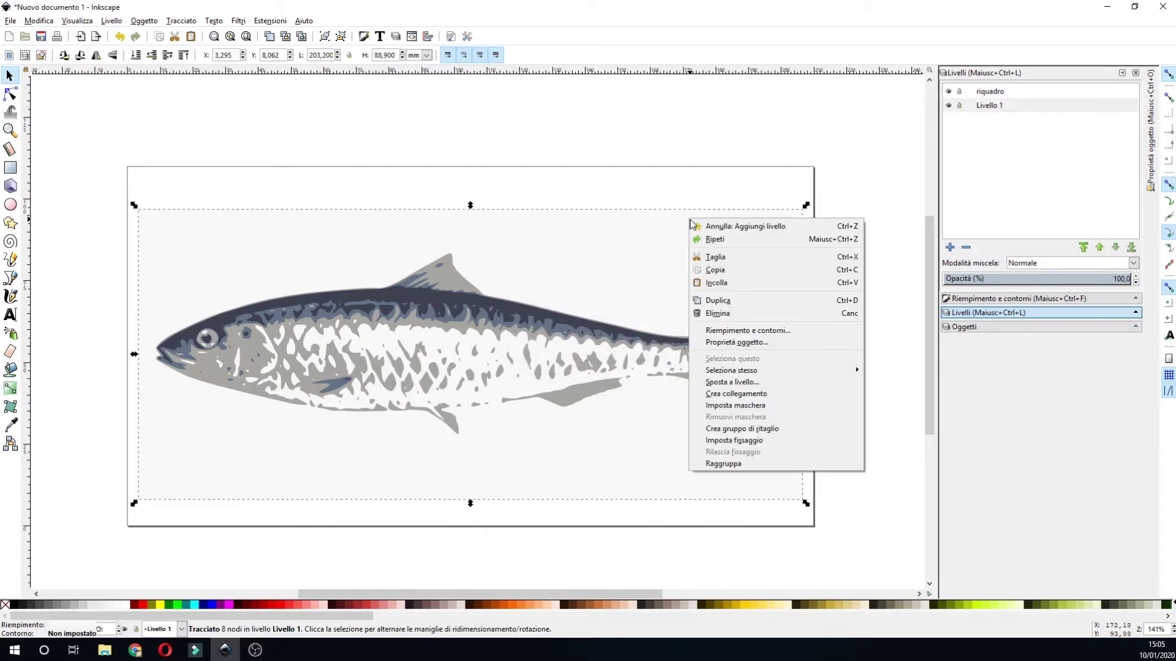
{"action": "left_click", "coordinate": [748, 383]}
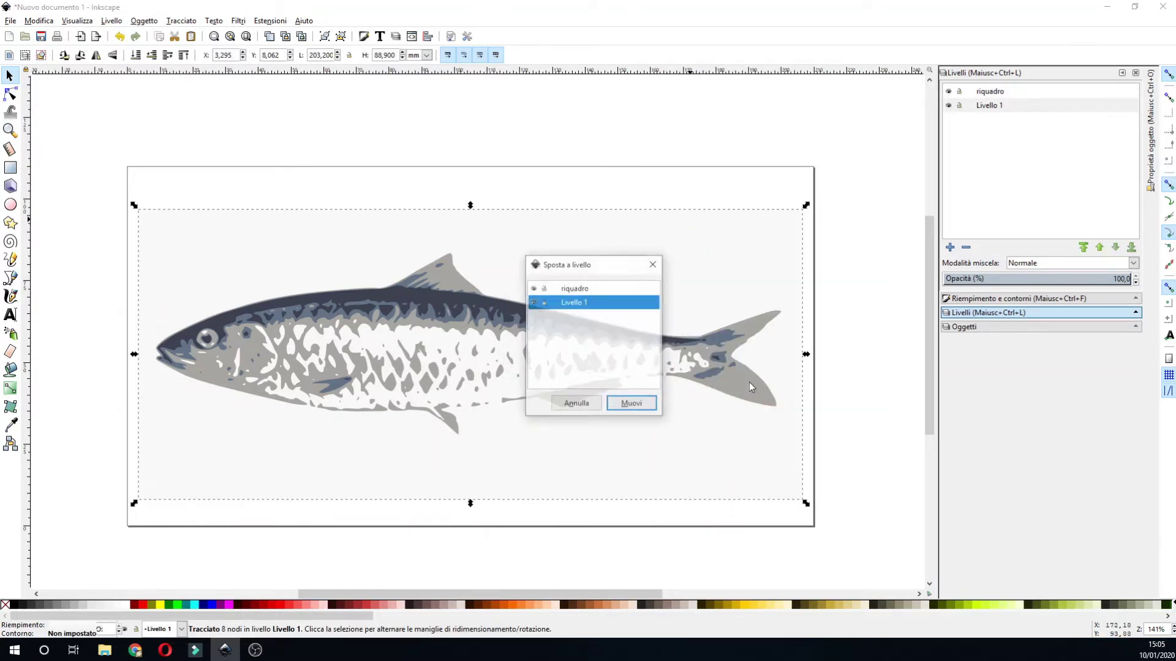
{"action": "left_click", "coordinate": [575, 288]}
{"action": "left_click", "coordinate": [639, 405]}
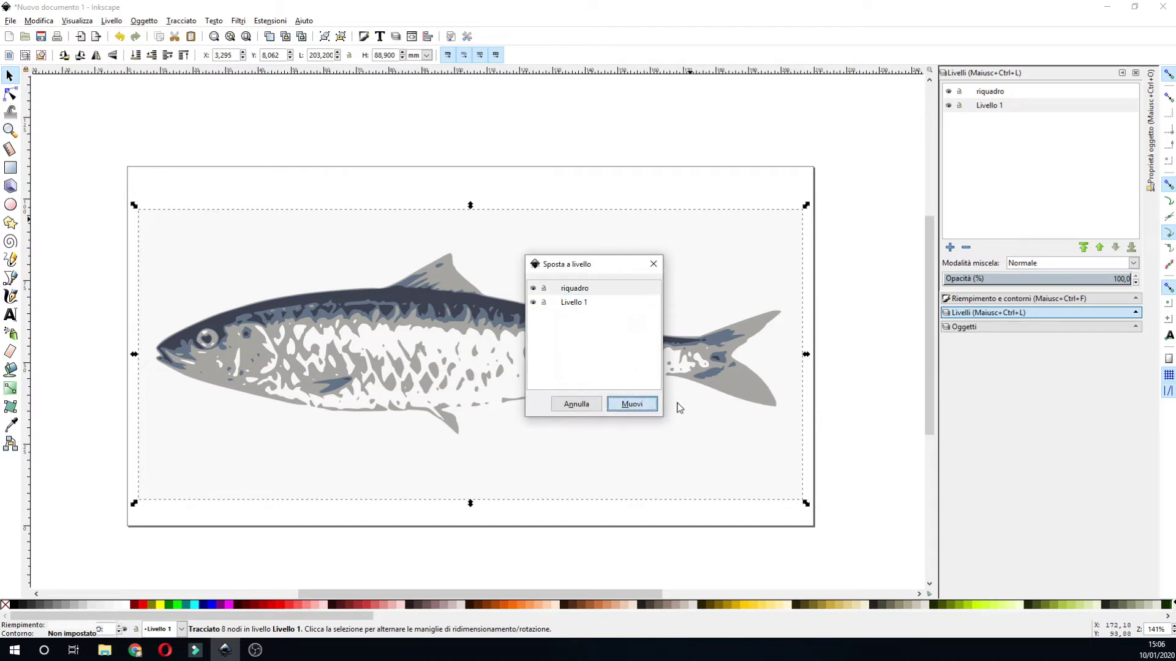
- Lower the riquadro layer beneath Livello 1 and hide it
{"action": "left_click", "coordinate": [948, 92]}
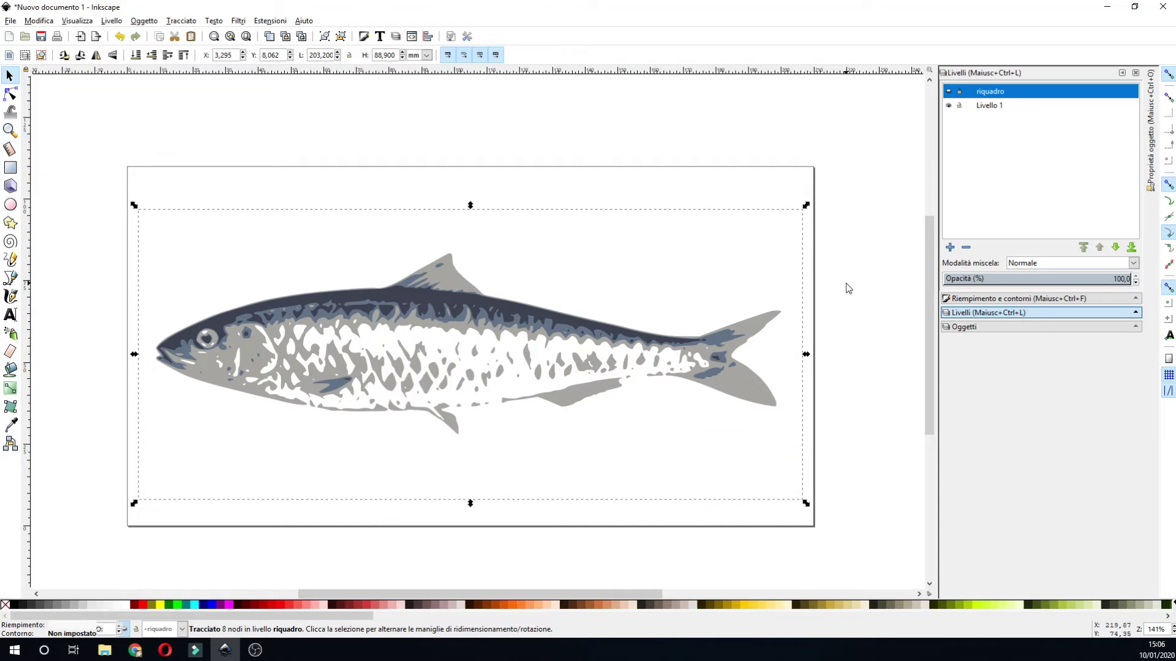
{"action": "left_click", "coordinate": [859, 296]}
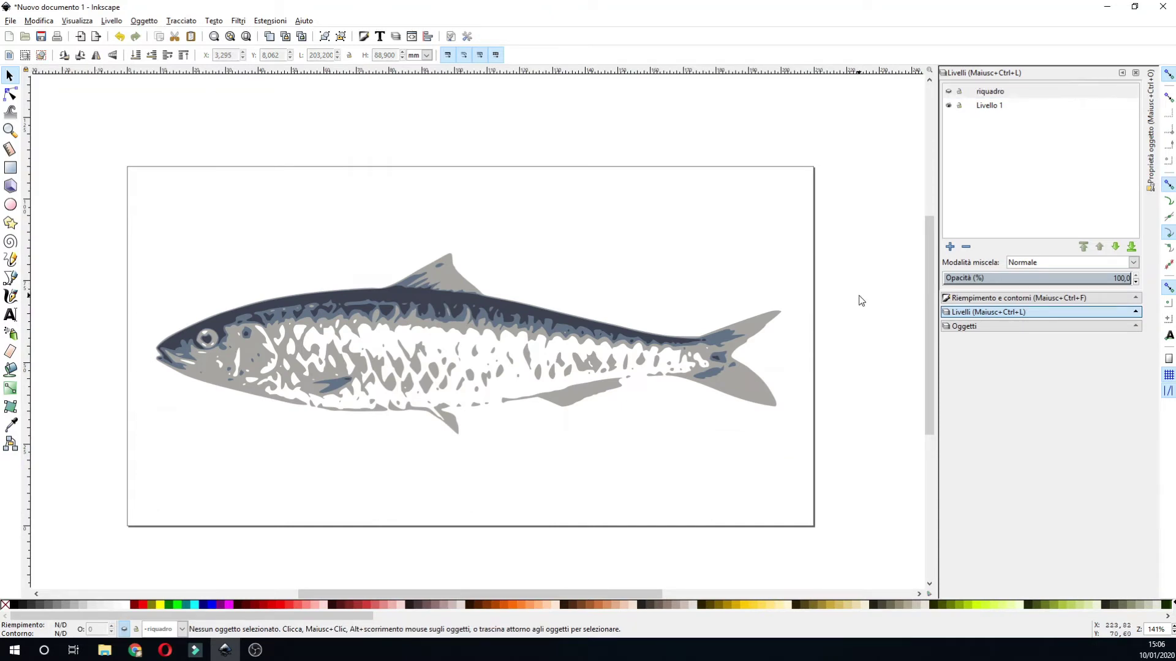
{"action": "left_click", "coordinate": [992, 93]}
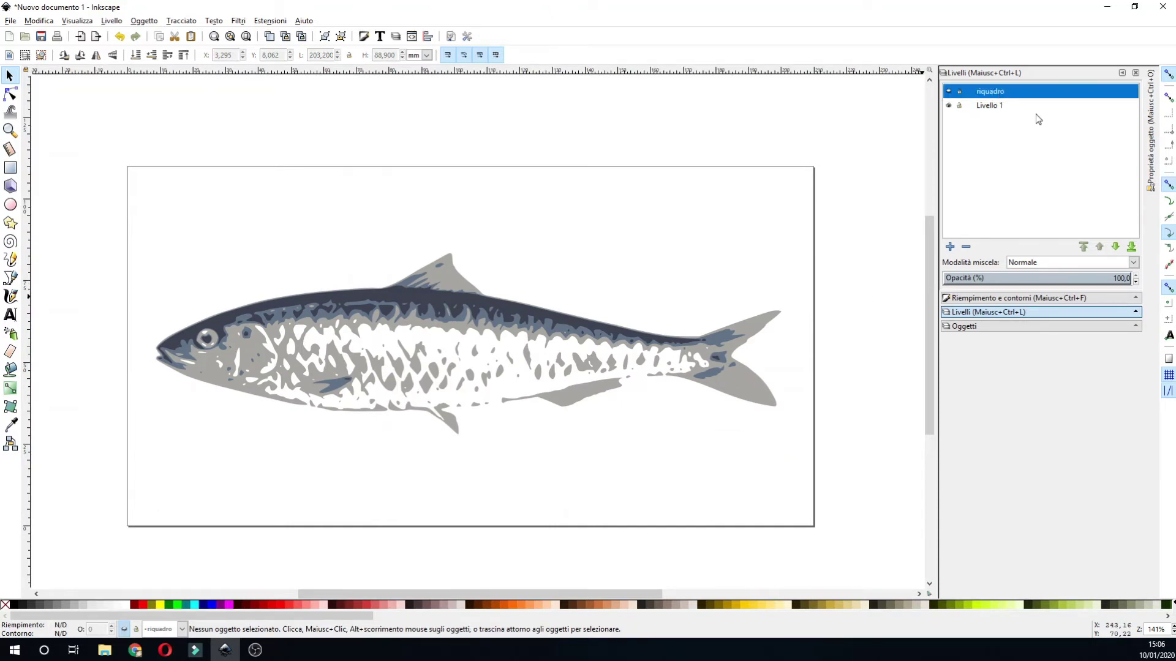
{"action": "left_click", "coordinate": [1114, 247]}
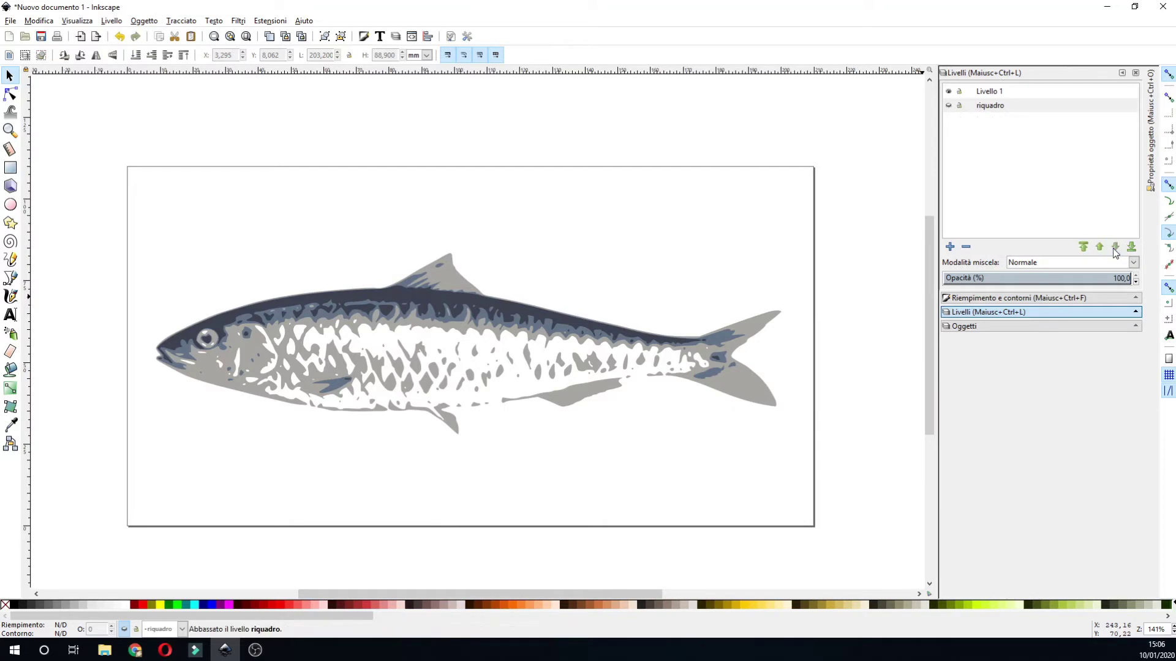
{"action": "left_click", "coordinate": [948, 108]}
{"action": "left_click", "coordinate": [950, 107]}
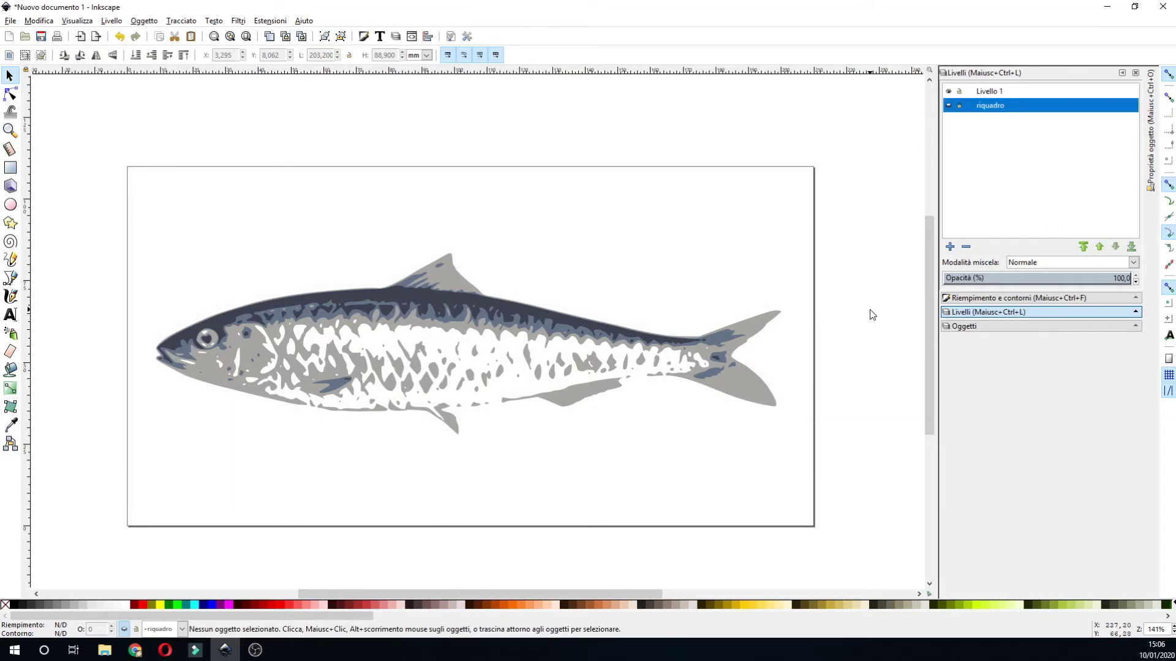
- Pull the grey and dark fish paths apart to inspect them, then undo both moves
{"action": "left_click", "coordinate": [221, 362]}
{"action": "left_click_drag", "start_coordinate": [257, 422], "coordinate": [294, 507]}
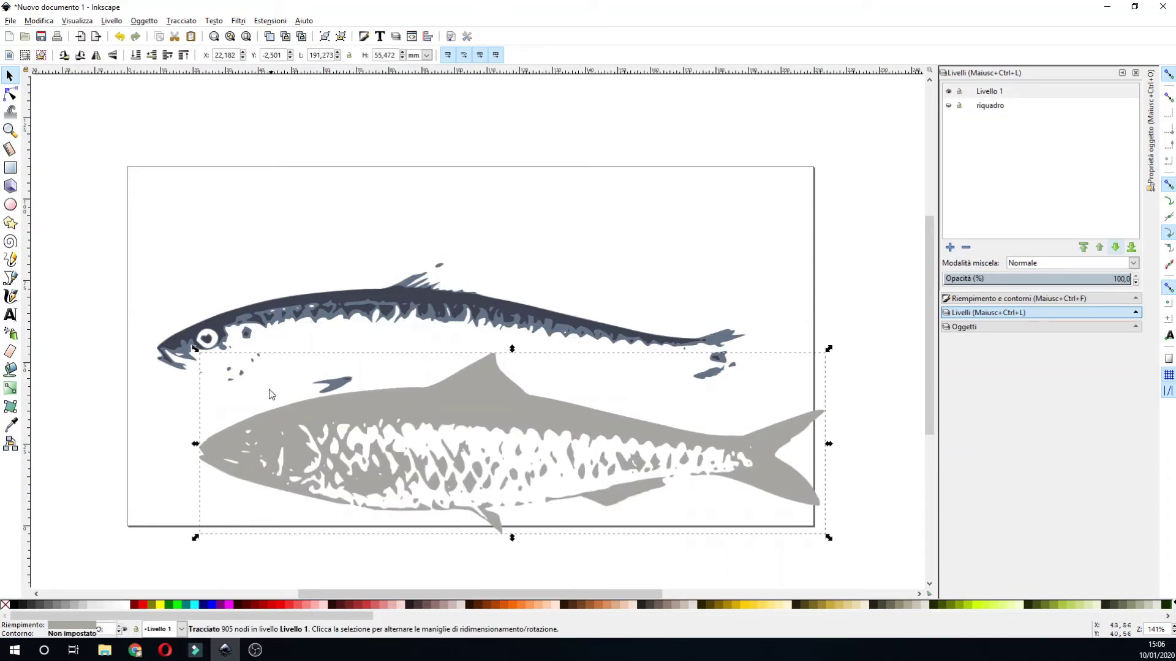
{"action": "left_click_drag", "start_coordinate": [260, 310], "coordinate": [268, 222]}
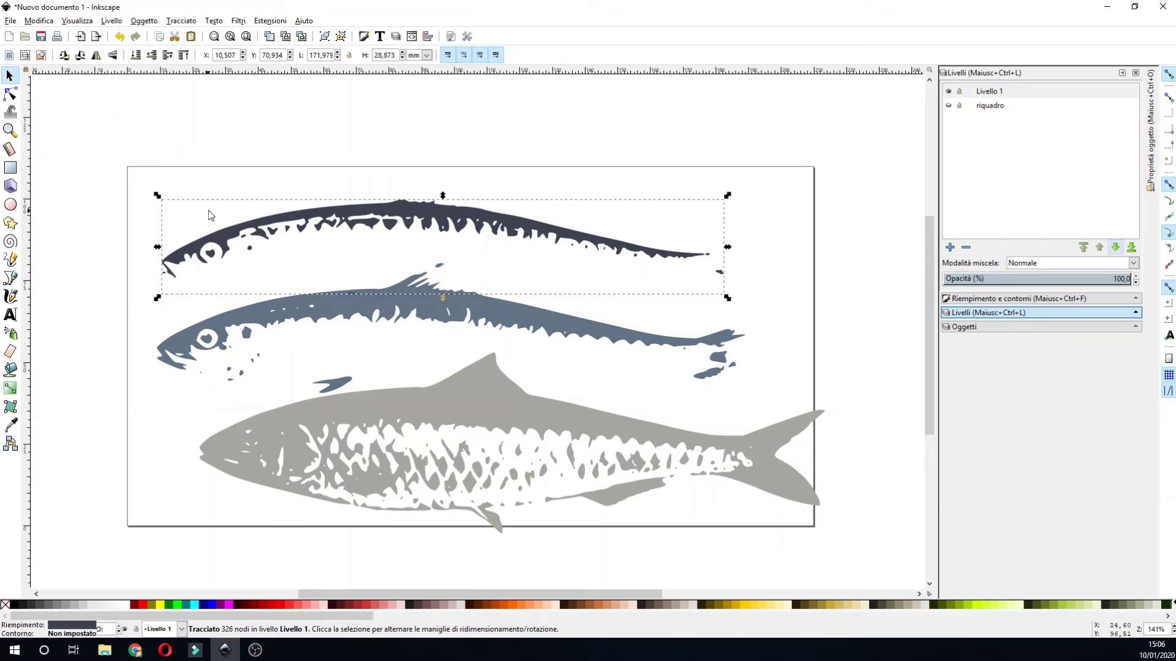
{"action": "key", "text": "ctrl+z"}
{"action": "key", "text": "ctrl+z"}
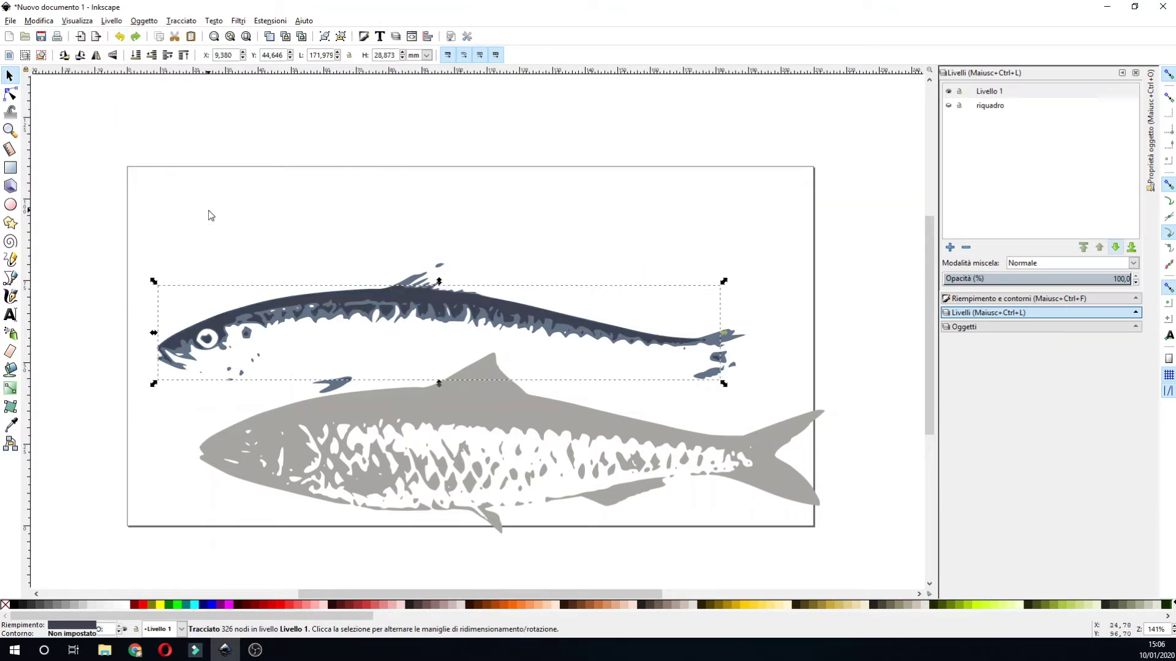
{"action": "key", "text": "ctrl+z"}
- Clear the selection and start adding a new layer
{"action": "left_click", "coordinate": [87, 392]}
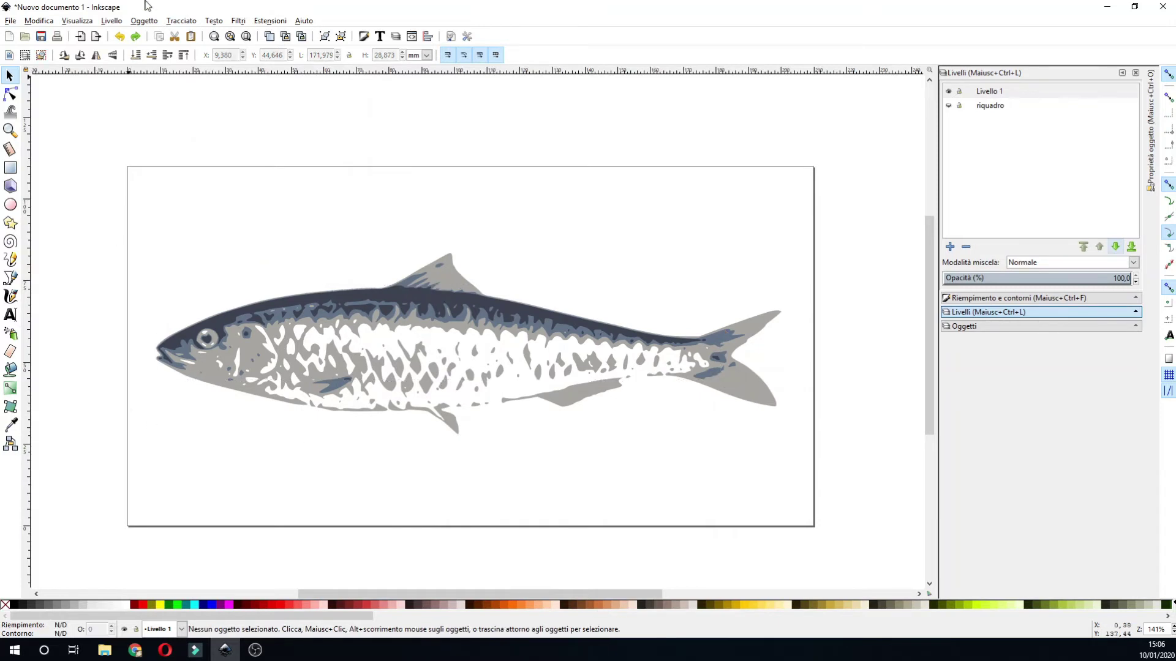
{"action": "left_click", "coordinate": [112, 21]}
{"action": "left_click", "coordinate": [125, 36]}
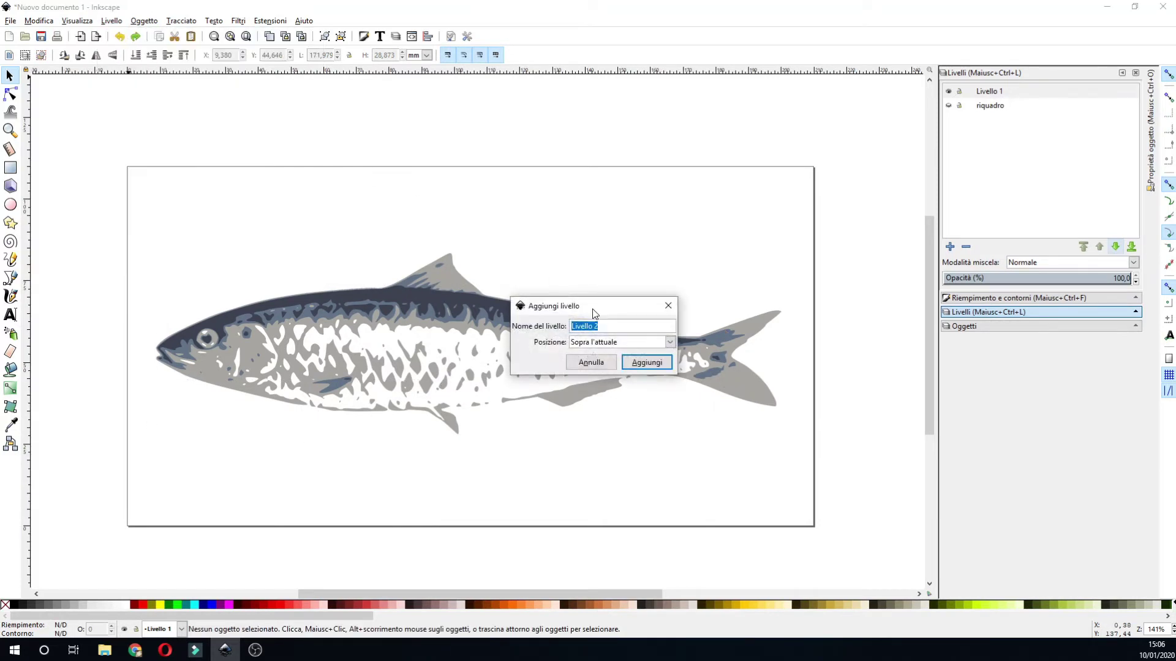
- Create a layer named 1, move one fish colour path into it, and make it current
{"action": "left_click", "coordinate": [633, 360]}
{"action": "type", "text": "1"}
{"action": "left_click", "coordinate": [643, 363]}
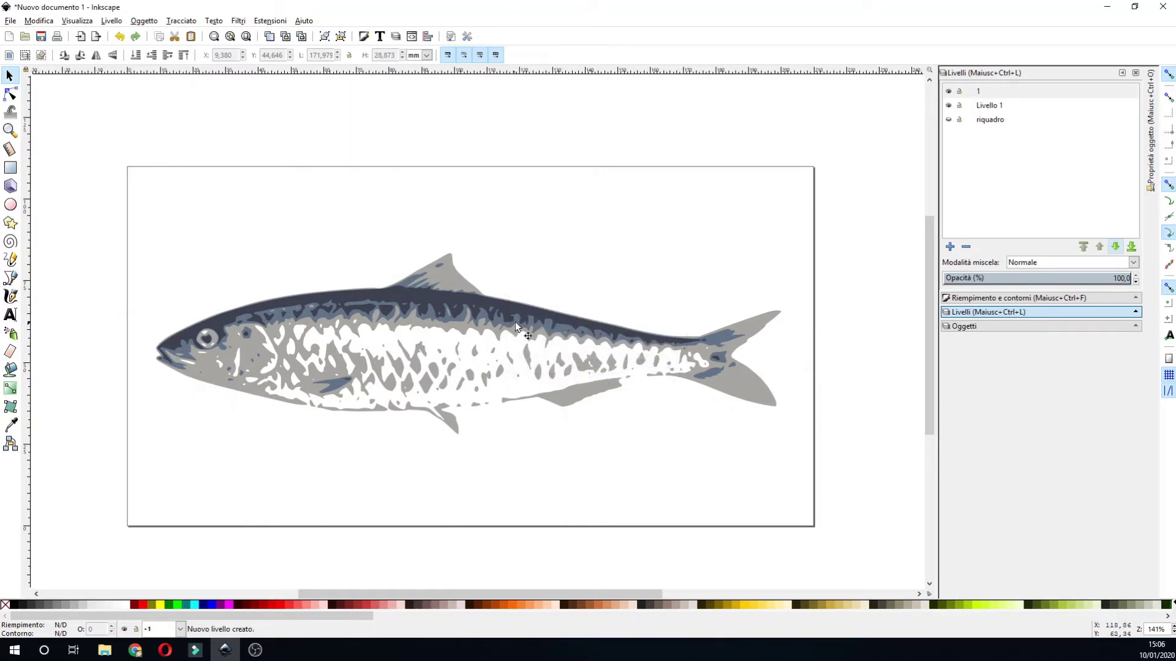
{"action": "left_click", "coordinate": [479, 336]}
{"action": "right_click", "coordinate": [478, 332]}
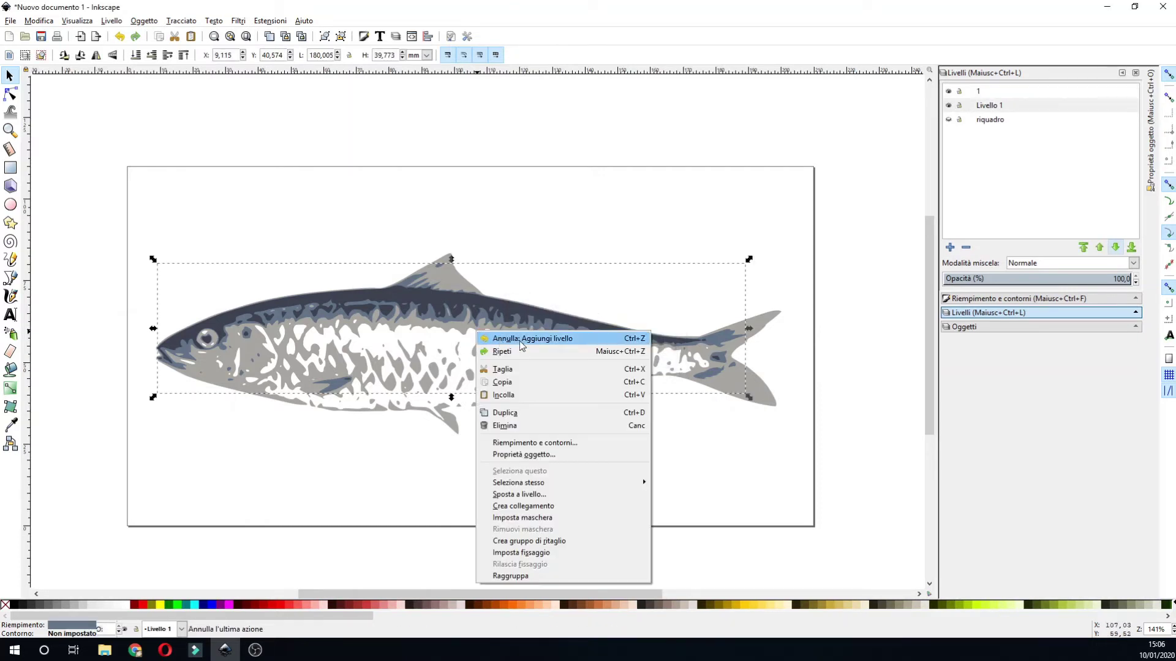
{"action": "left_click", "coordinate": [565, 495]}
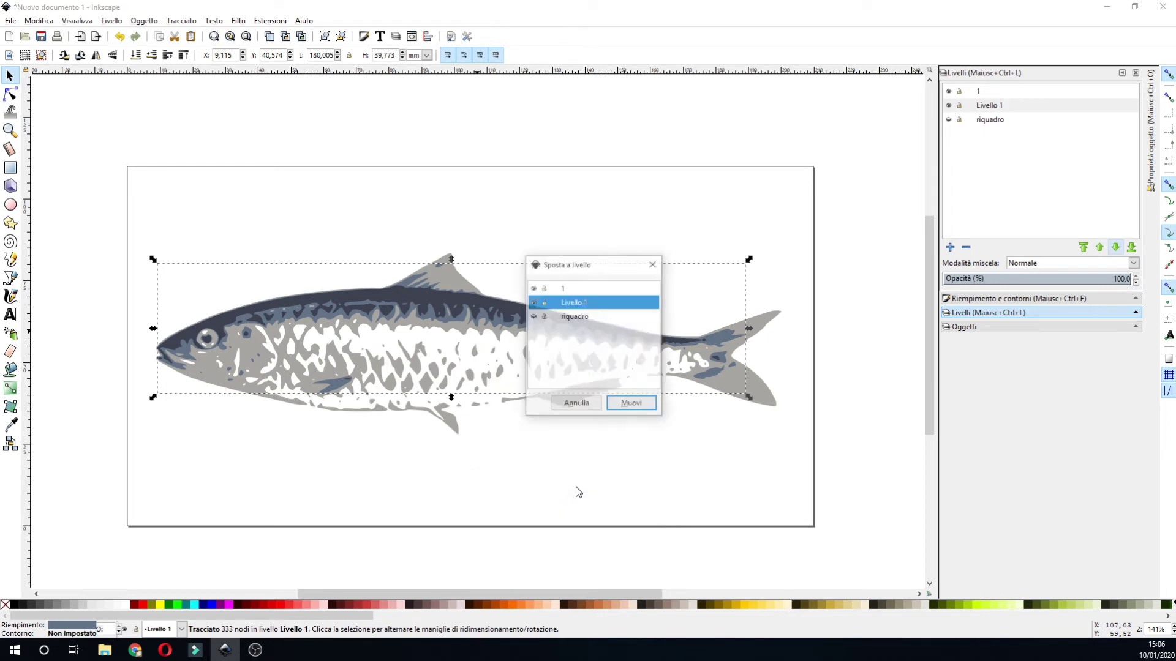
{"action": "left_click", "coordinate": [580, 290]}
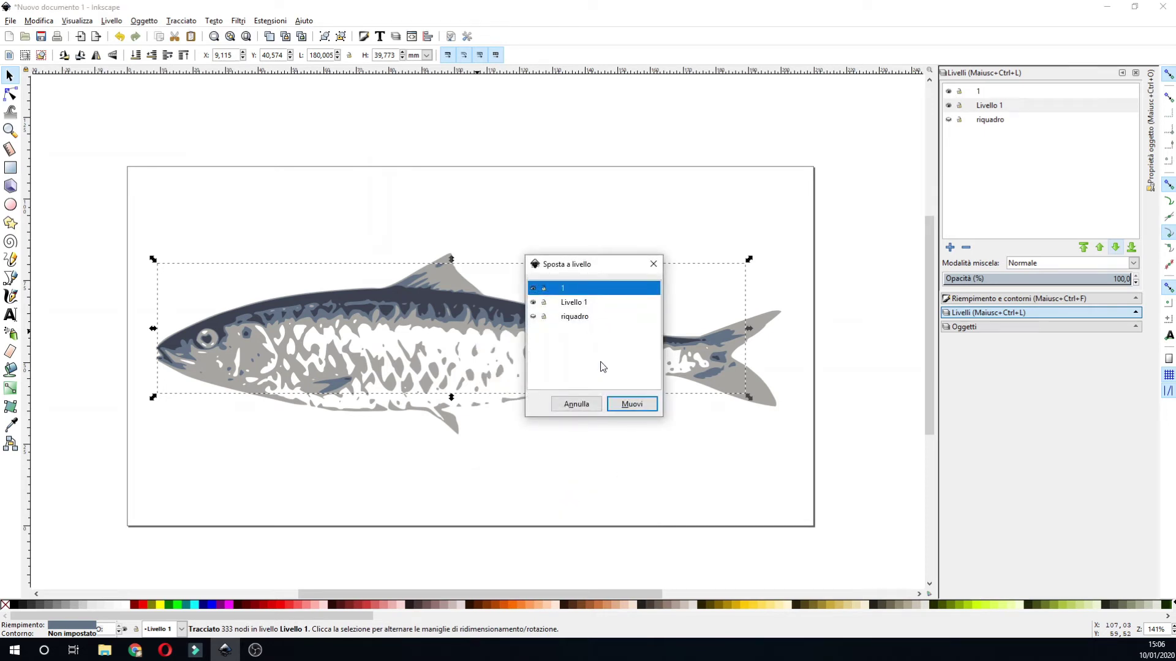
{"action": "left_click", "coordinate": [632, 404]}
{"action": "left_click", "coordinate": [950, 93]}
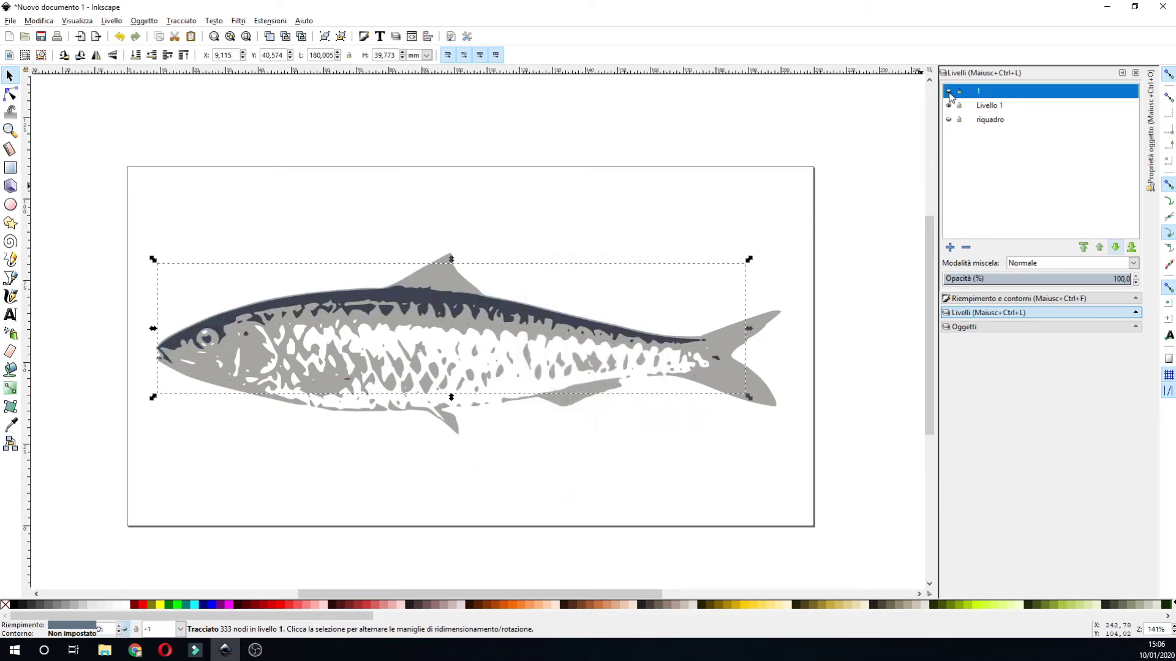
- Try moving the grey fish body to another layer, then cancel the move
{"action": "right_click", "coordinate": [451, 319]}
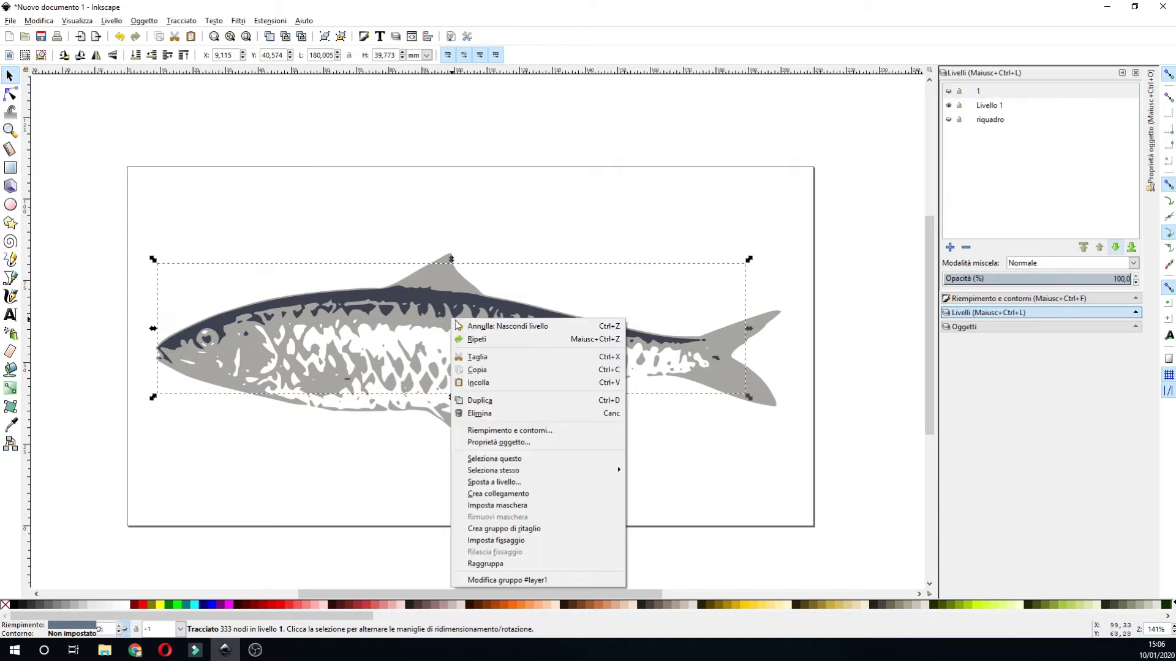
{"action": "left_click", "coordinate": [46, 392]}
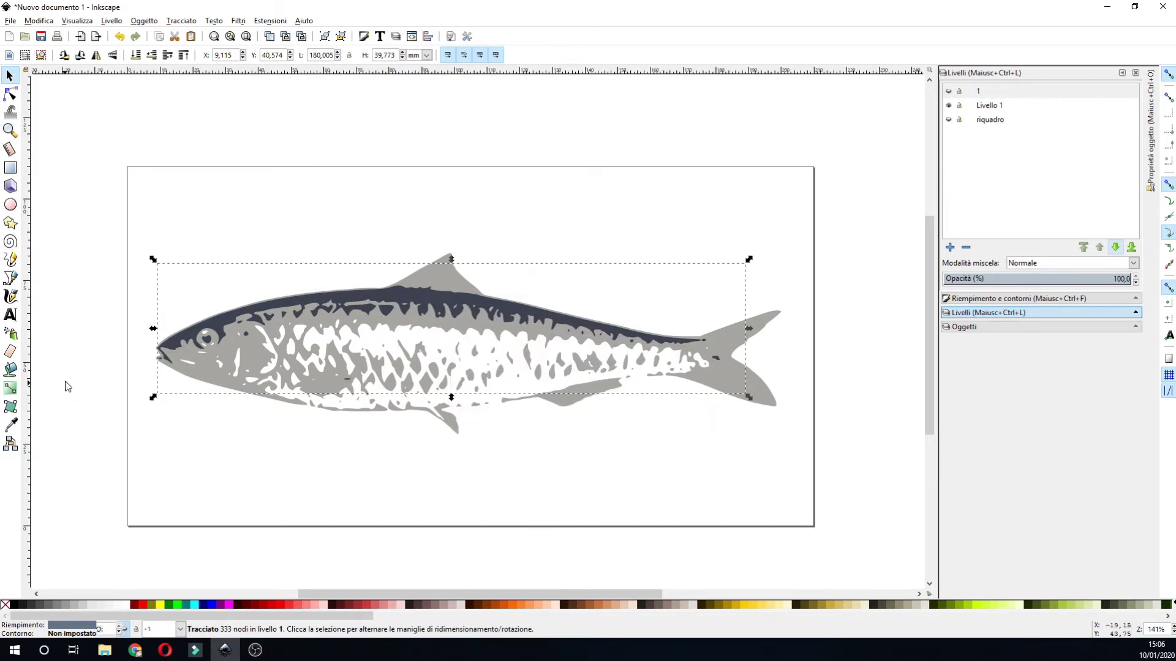
{"action": "left_click", "coordinate": [256, 353]}
{"action": "right_click", "coordinate": [256, 352]}
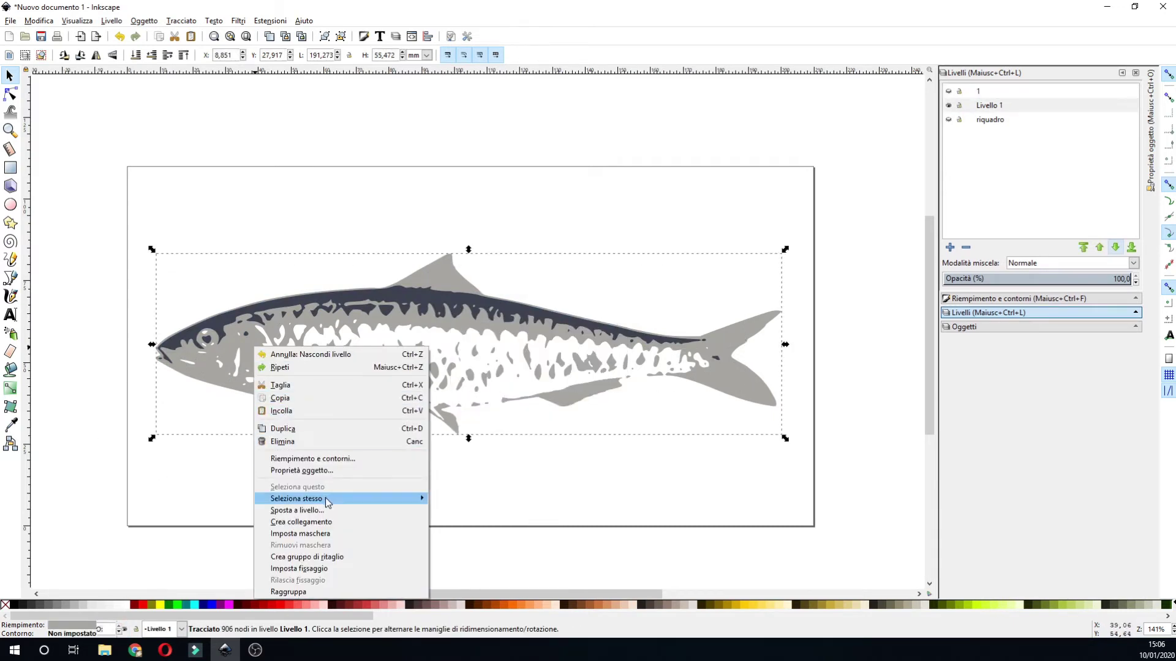
{"action": "left_click", "coordinate": [328, 516]}
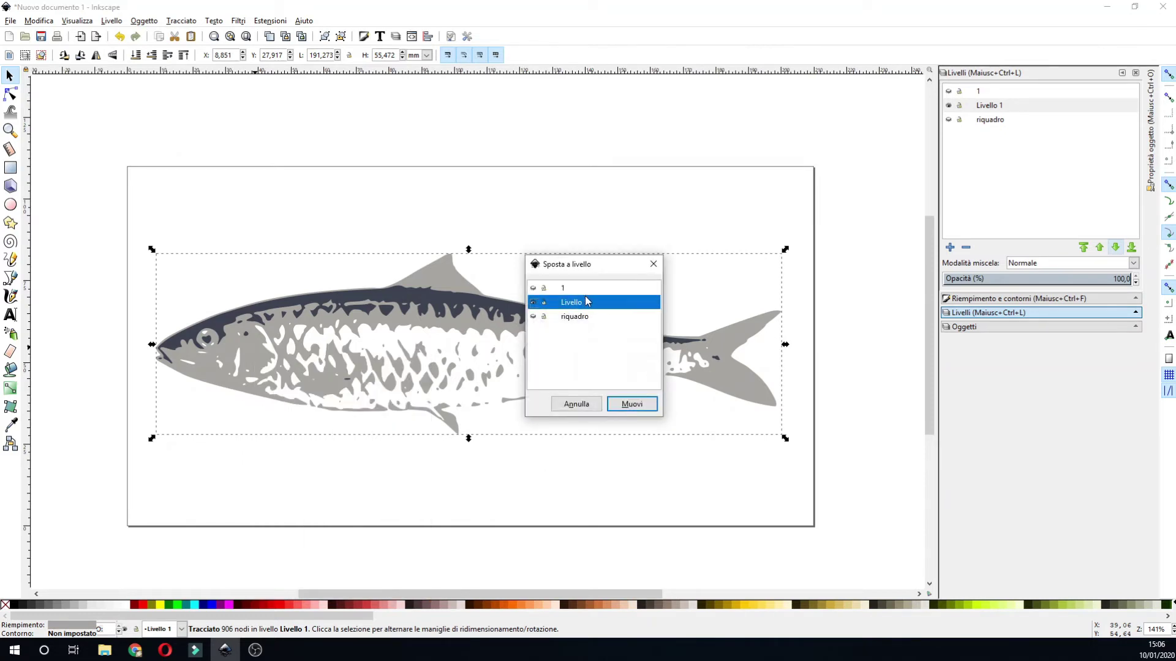
{"action": "left_click", "coordinate": [576, 404]}
{"action": "left_click", "coordinate": [111, 21]}
- Add two new layers named 2 and 3
{"action": "left_click", "coordinate": [140, 34]}
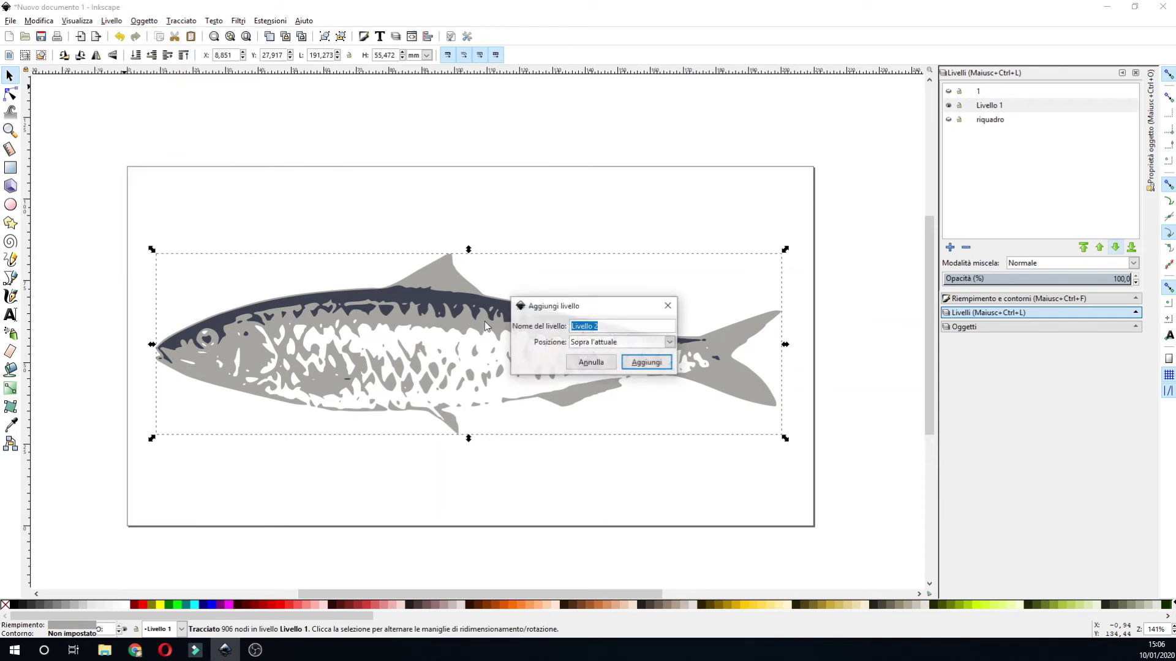
{"action": "type", "text": "2"}
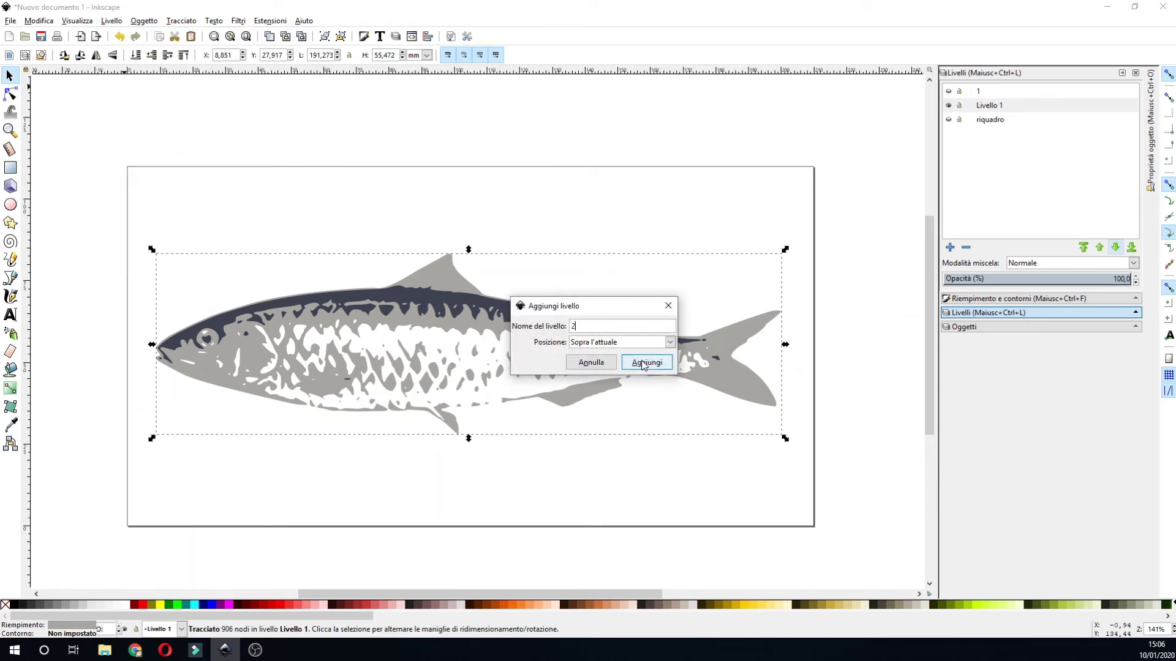
{"action": "left_click", "coordinate": [645, 362]}
{"action": "left_click", "coordinate": [112, 21]}
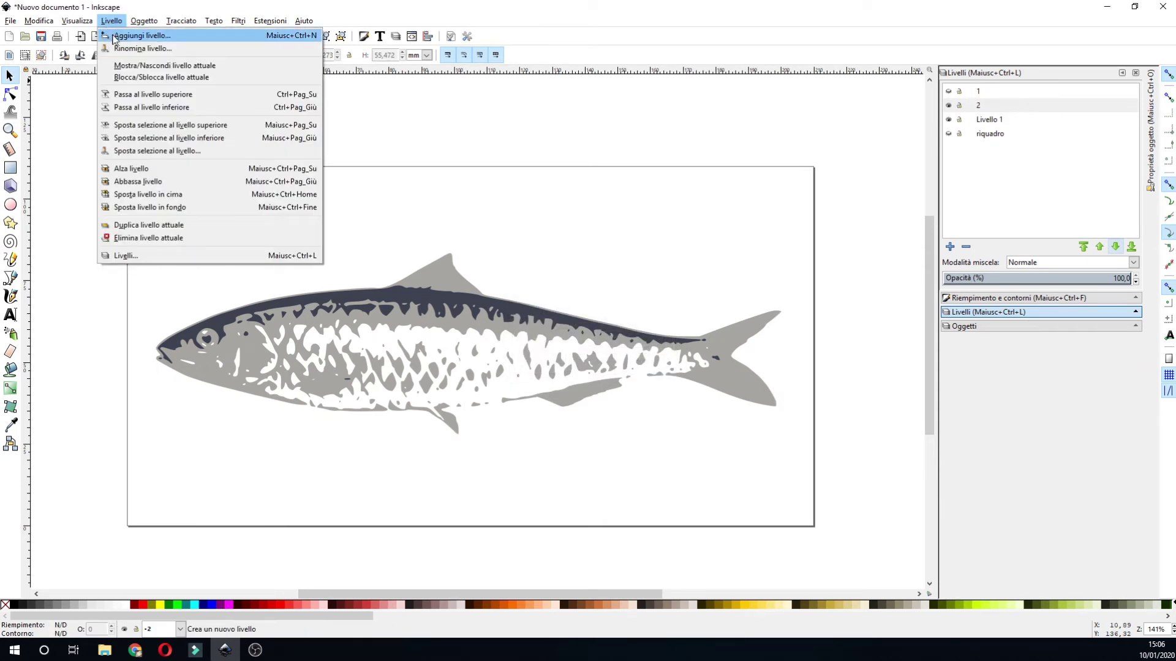
{"action": "left_click", "coordinate": [141, 35]}
{"action": "left_click", "coordinate": [647, 362]}
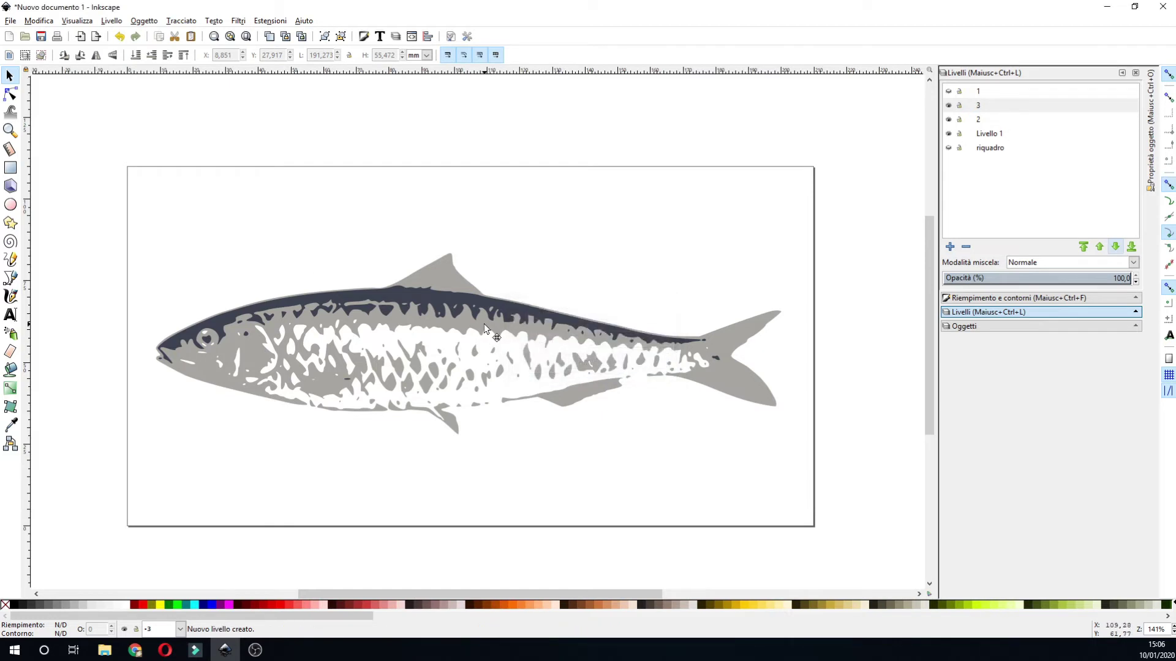
- Move the fish body paths onto the new layers, putting the grey body on layer 3
{"action": "right_click", "coordinate": [485, 327]}
{"action": "left_click", "coordinate": [532, 486]}
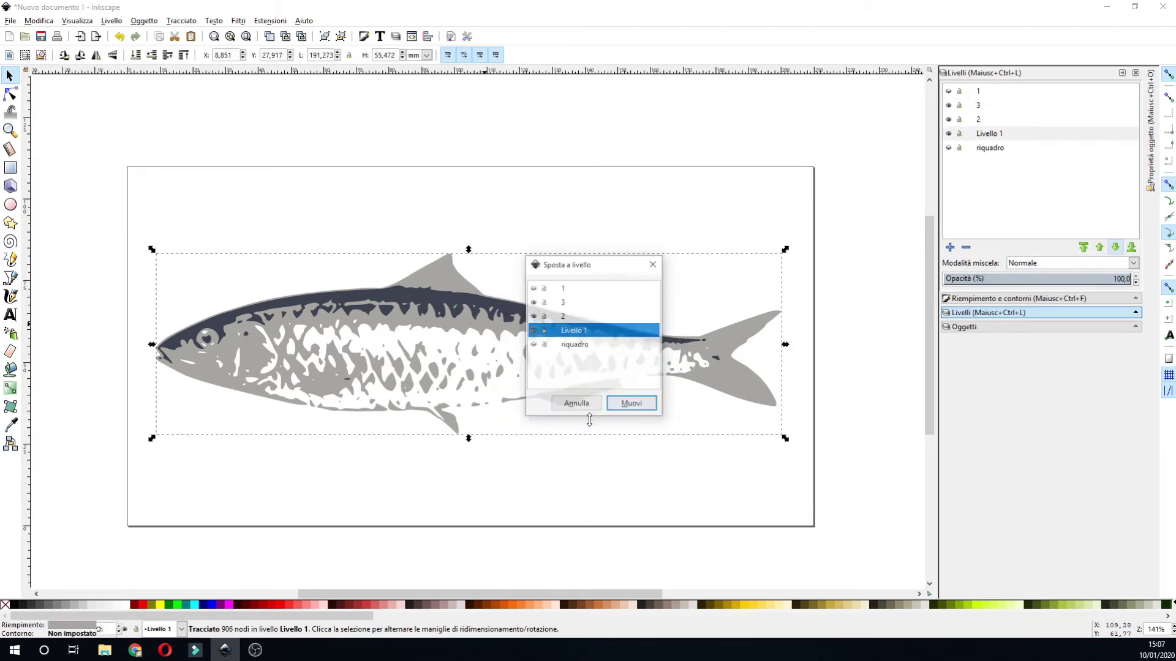
{"action": "left_click", "coordinate": [569, 316]}
{"action": "left_click", "coordinate": [631, 404]}
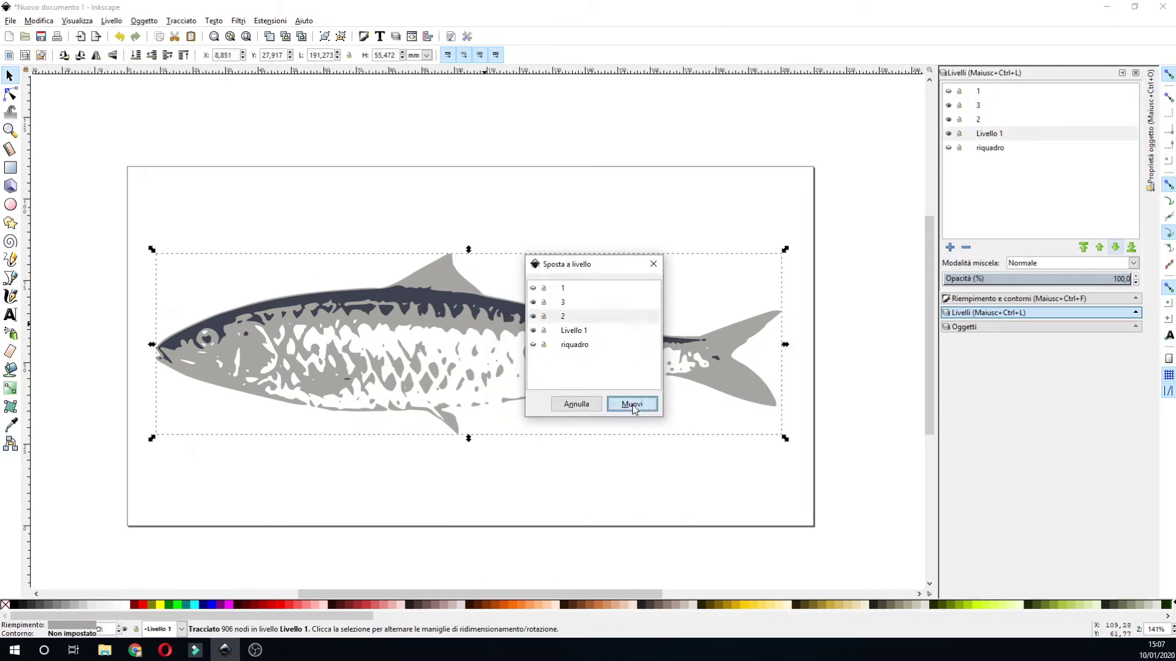
{"action": "left_click", "coordinate": [839, 354]}
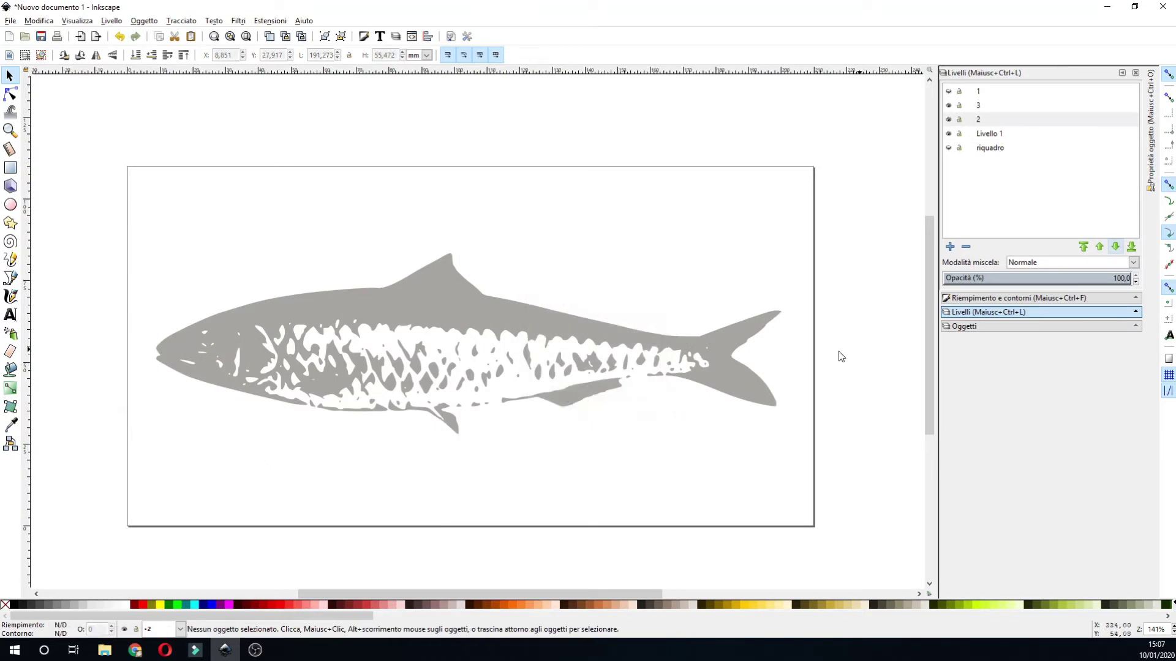
{"action": "right_click", "coordinate": [716, 351]}
{"action": "left_click", "coordinate": [759, 514]}
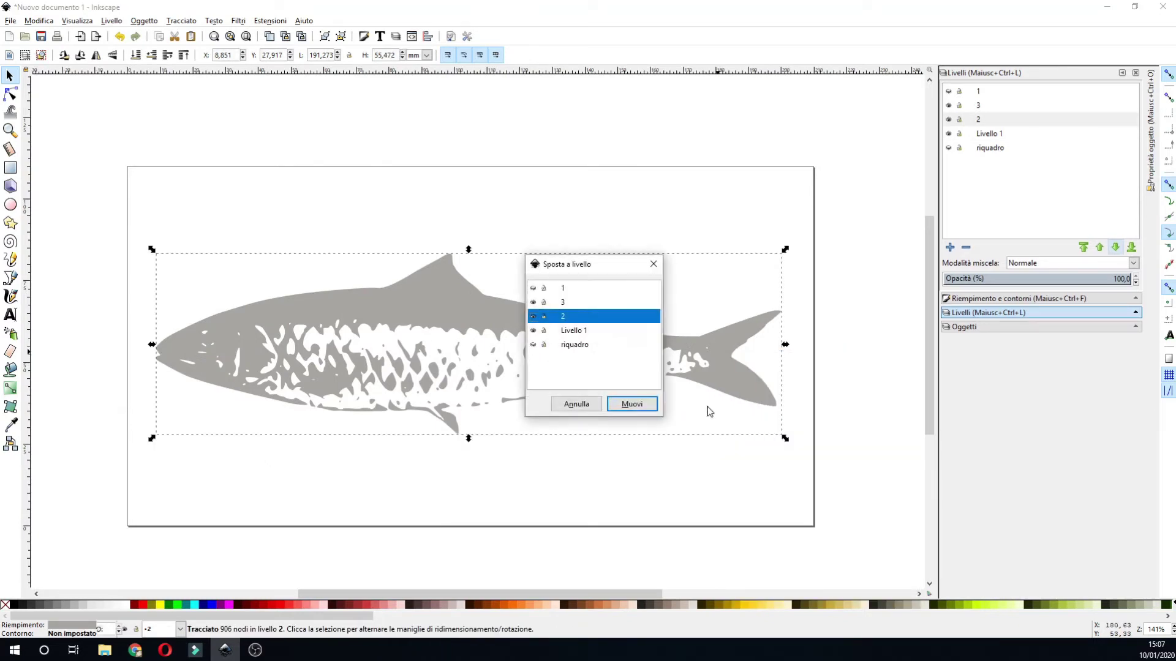
{"action": "left_click", "coordinate": [575, 303]}
{"action": "left_click", "coordinate": [634, 402]}
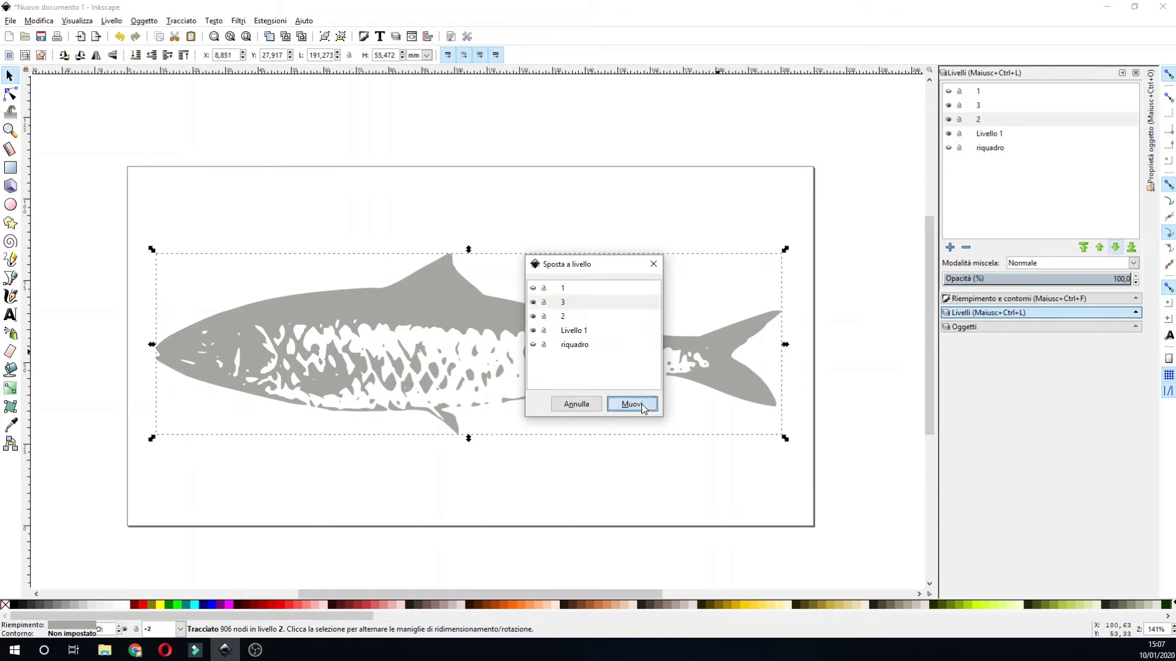
- Move the dark back shape from Livello 1 onto layer 2
{"action": "left_click", "coordinate": [947, 110]}
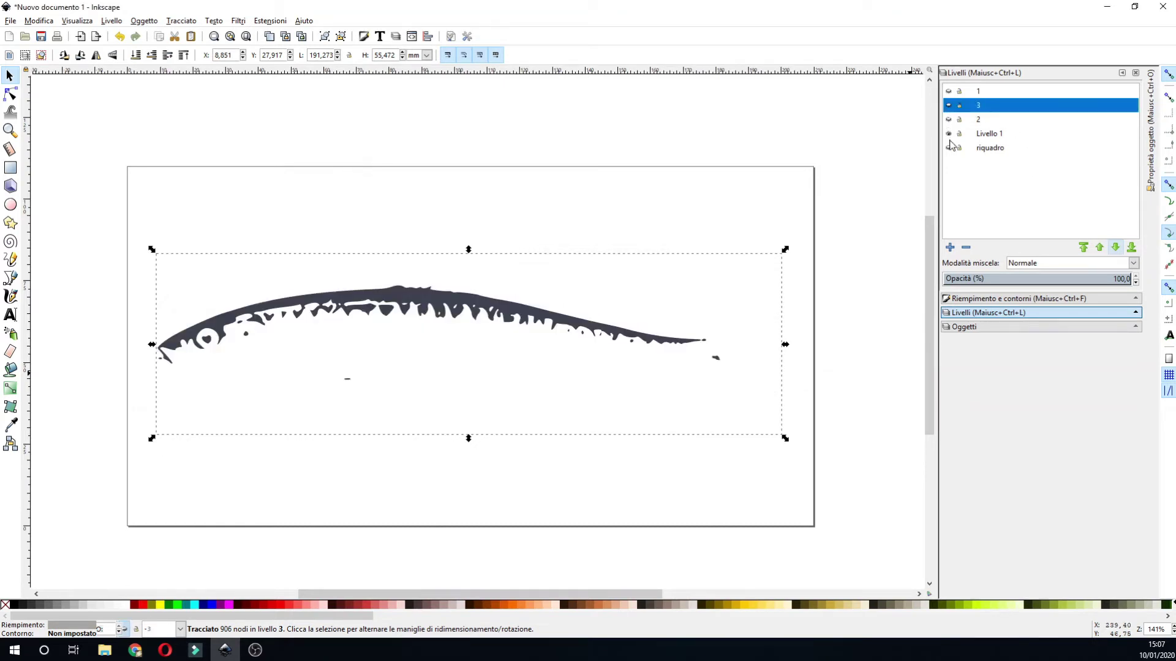
{"action": "left_click", "coordinate": [949, 133]}
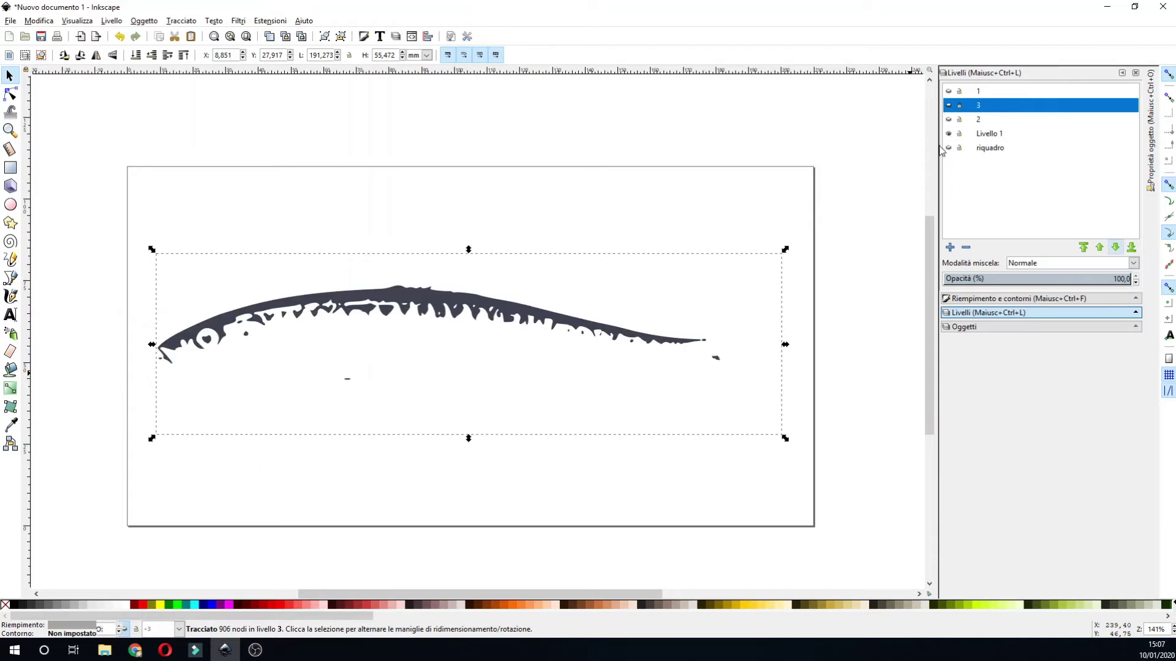
{"action": "left_click", "coordinate": [815, 299]}
{"action": "left_click", "coordinate": [577, 325]}
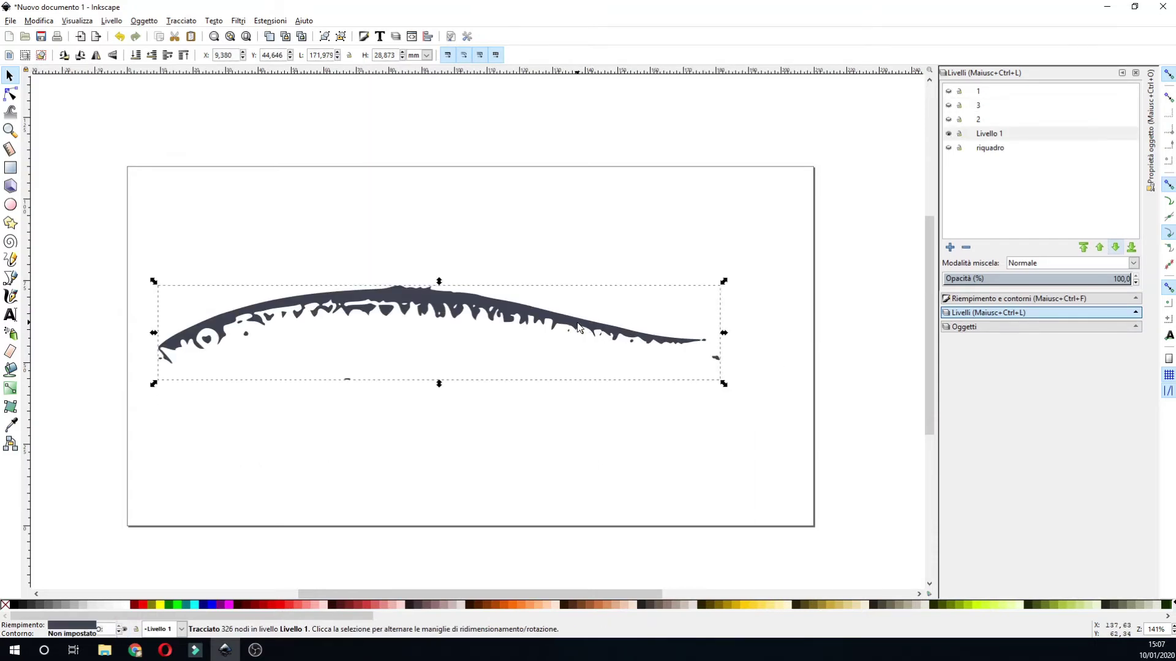
{"action": "right_click", "coordinate": [577, 326]}
{"action": "left_click", "coordinate": [635, 489]}
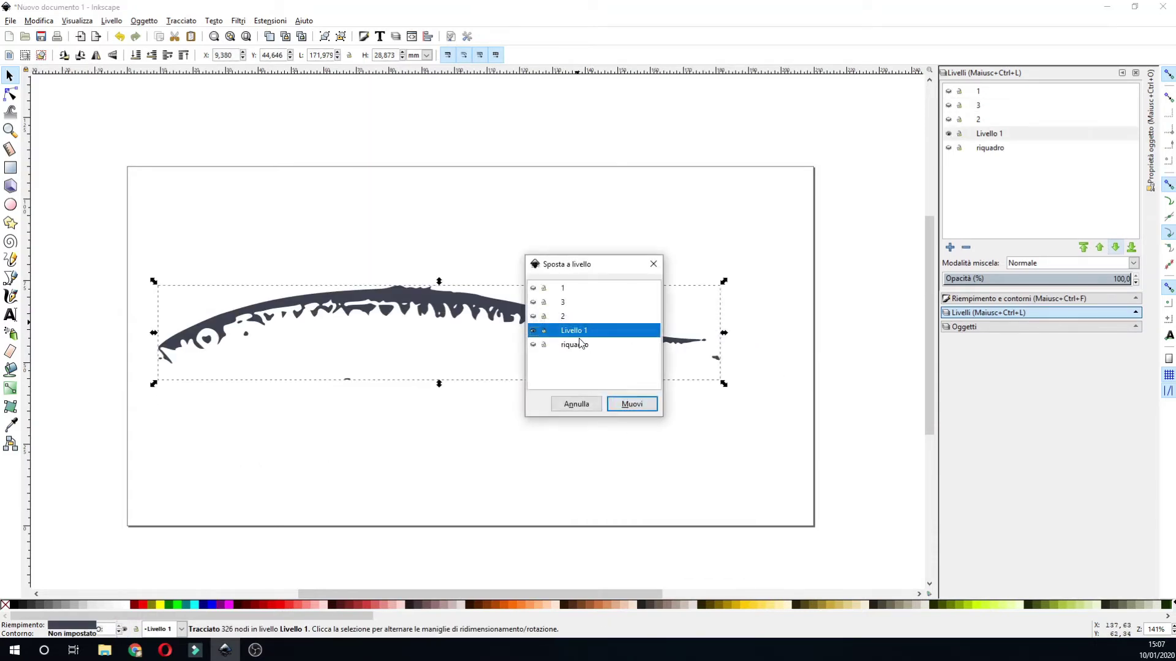
{"action": "left_click", "coordinate": [574, 316]}
{"action": "left_click", "coordinate": [628, 404]}
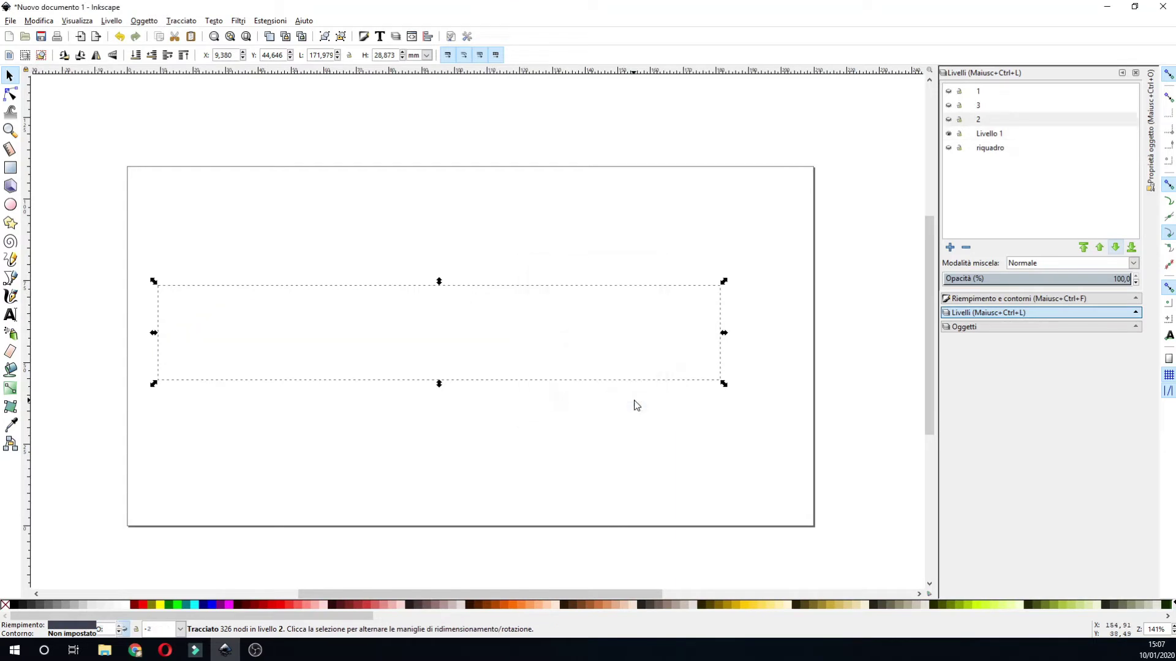
{"action": "left_click", "coordinate": [870, 348]}
{"action": "left_click", "coordinate": [951, 95]}
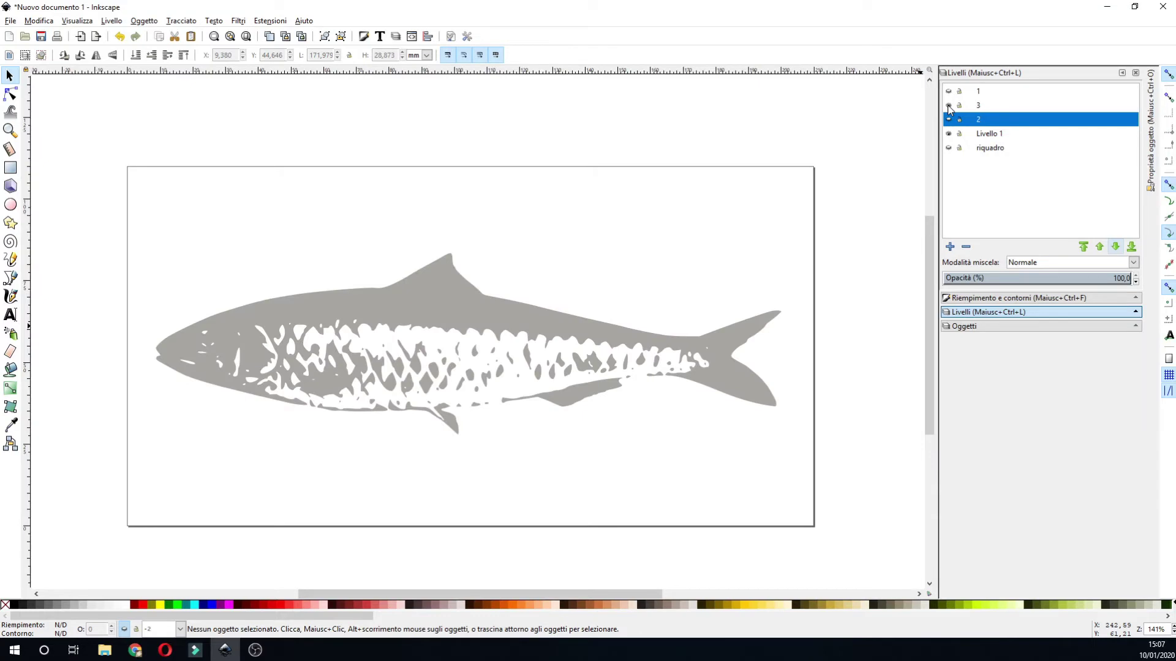
- Show all fish layers again, compare layer 1 on and off, and zoom into the fish's head
{"action": "left_click", "coordinate": [948, 106]}
{"action": "left_click", "coordinate": [949, 106]}
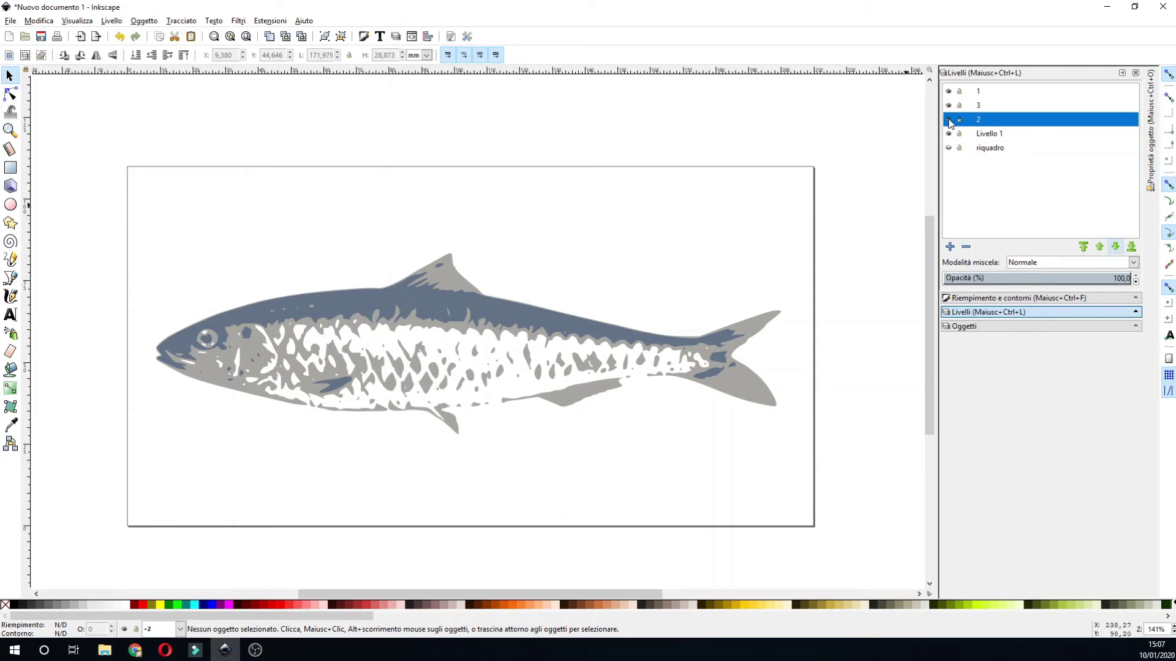
{"action": "left_click", "coordinate": [948, 92]}
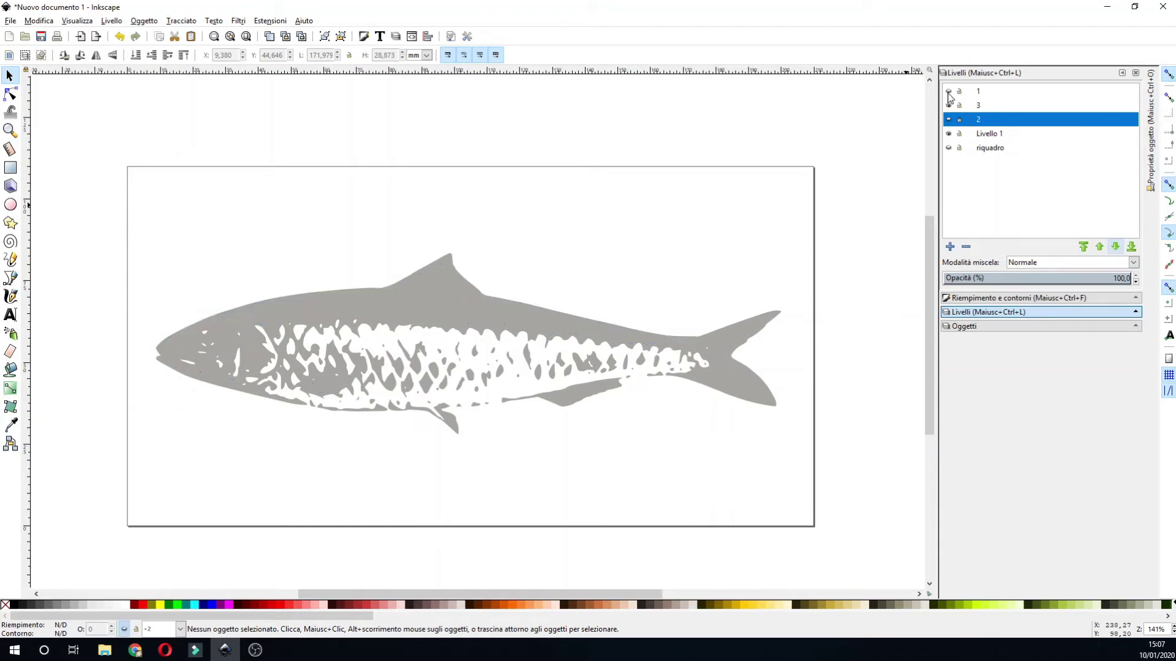
{"action": "left_click", "coordinate": [949, 92]}
{"action": "left_click", "coordinate": [948, 92]}
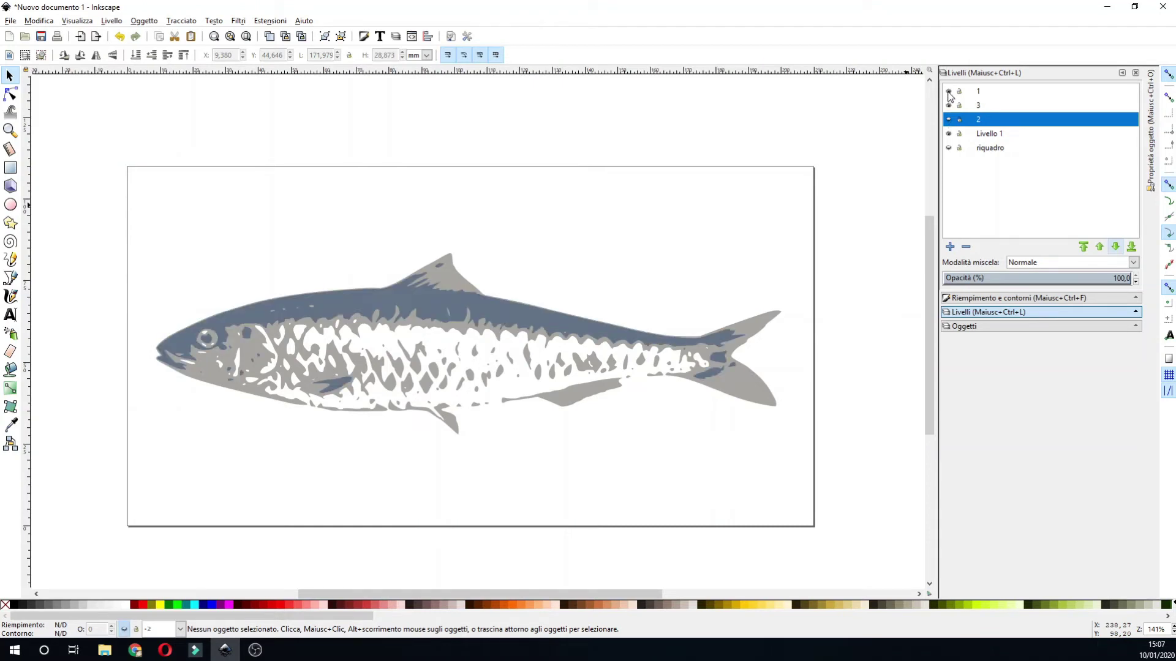
{"action": "left_click", "coordinate": [10, 129]}
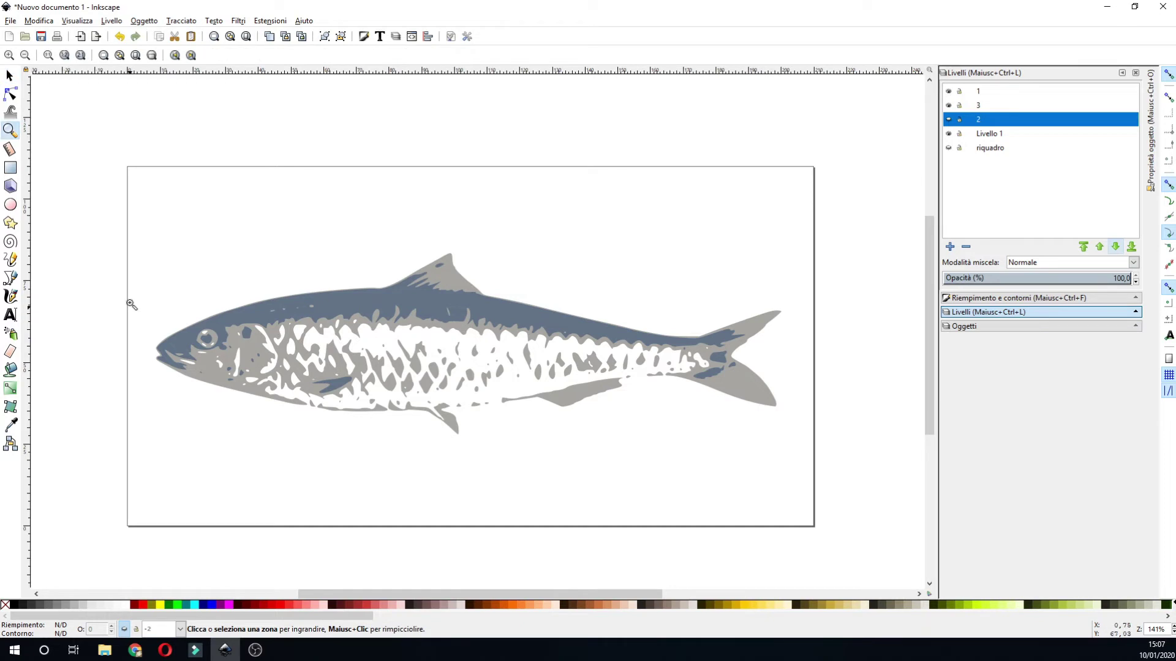
{"action": "mouse_move", "coordinate": [130, 277]}
{"action": "left_mouse_down"}
{"action": "mouse_move", "coordinate": [332, 406]}
{"action": "mouse_move", "coordinate": [404, 436]}
{"action": "left_mouse_up"}
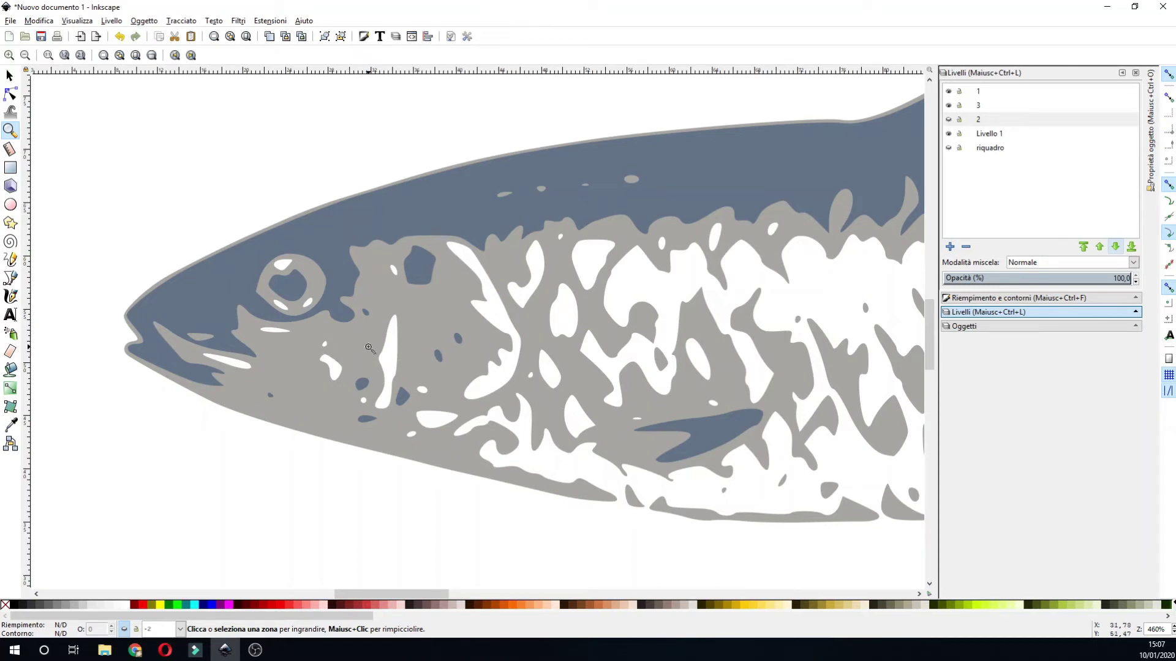
- Convert layer 1's blue-grey fish to a path, then hide layer 1
{"action": "left_click", "coordinate": [10, 75]}
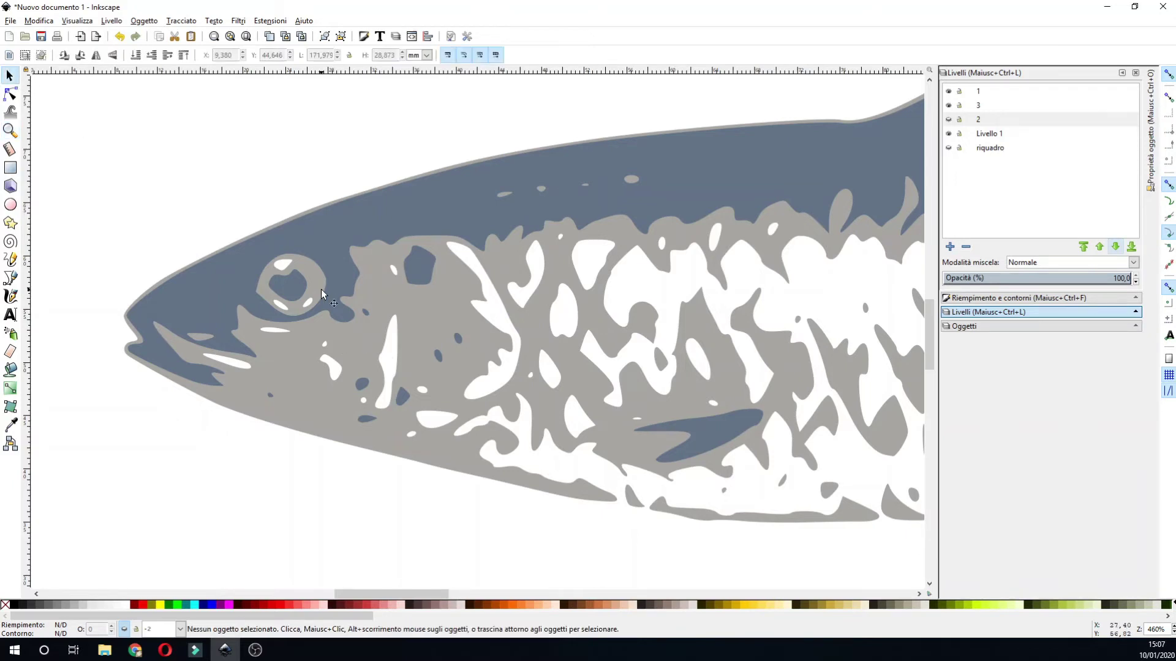
{"action": "left_click", "coordinate": [292, 287]}
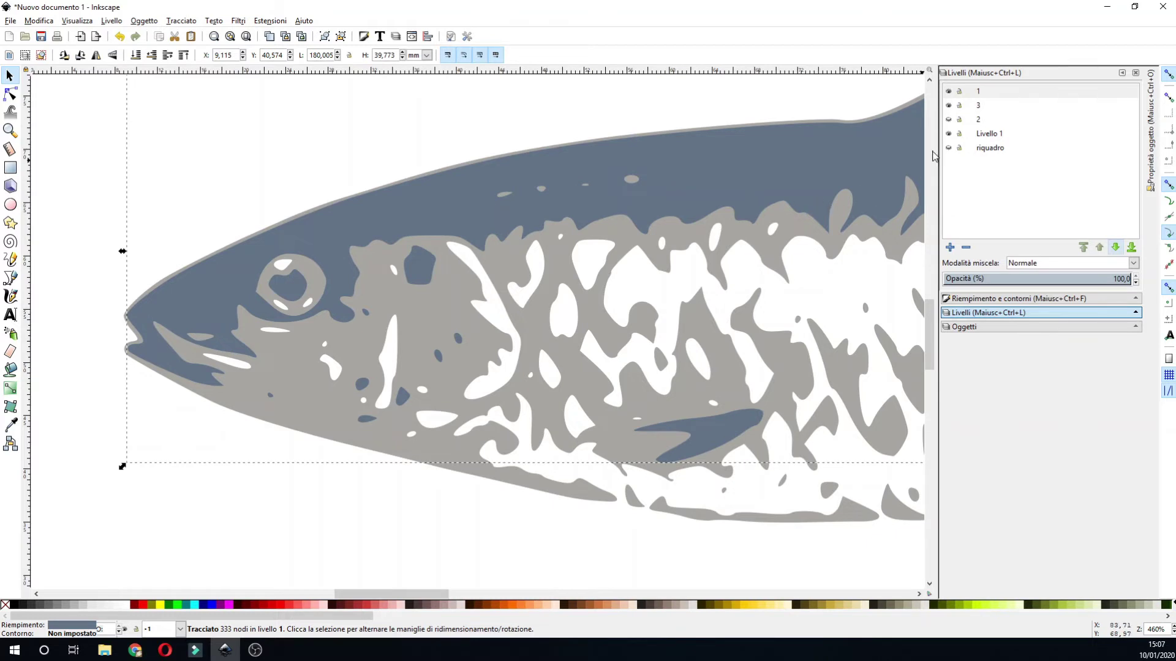
{"action": "left_click", "coordinate": [949, 106]}
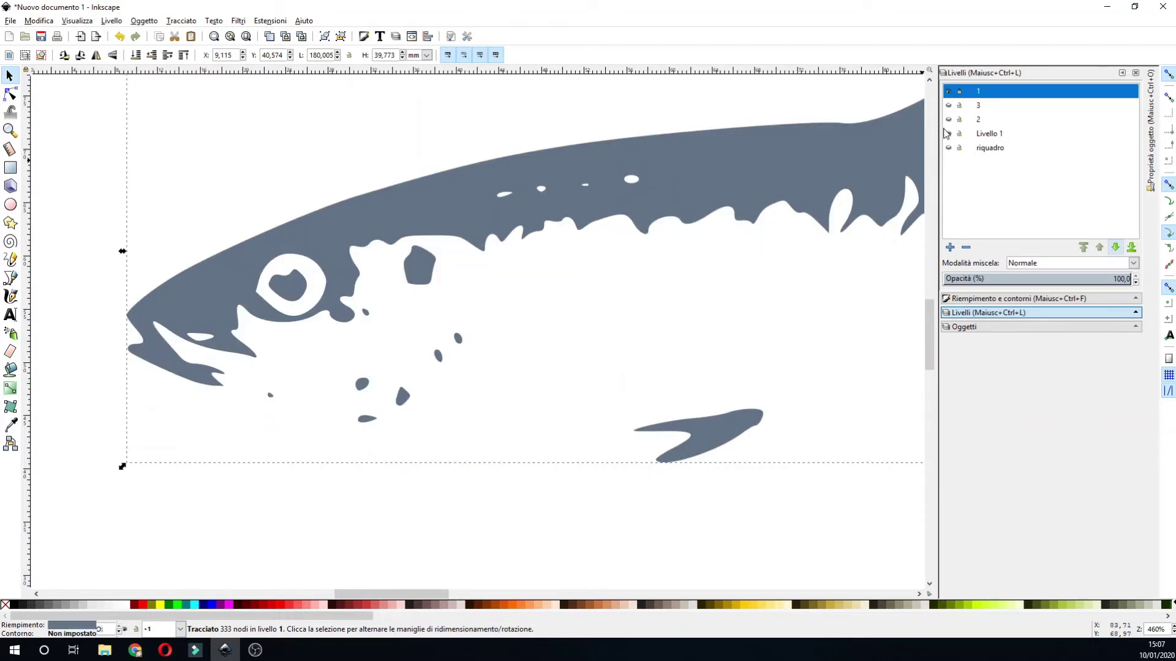
{"action": "left_click", "coordinate": [78, 332]}
{"action": "left_click", "coordinate": [237, 294]}
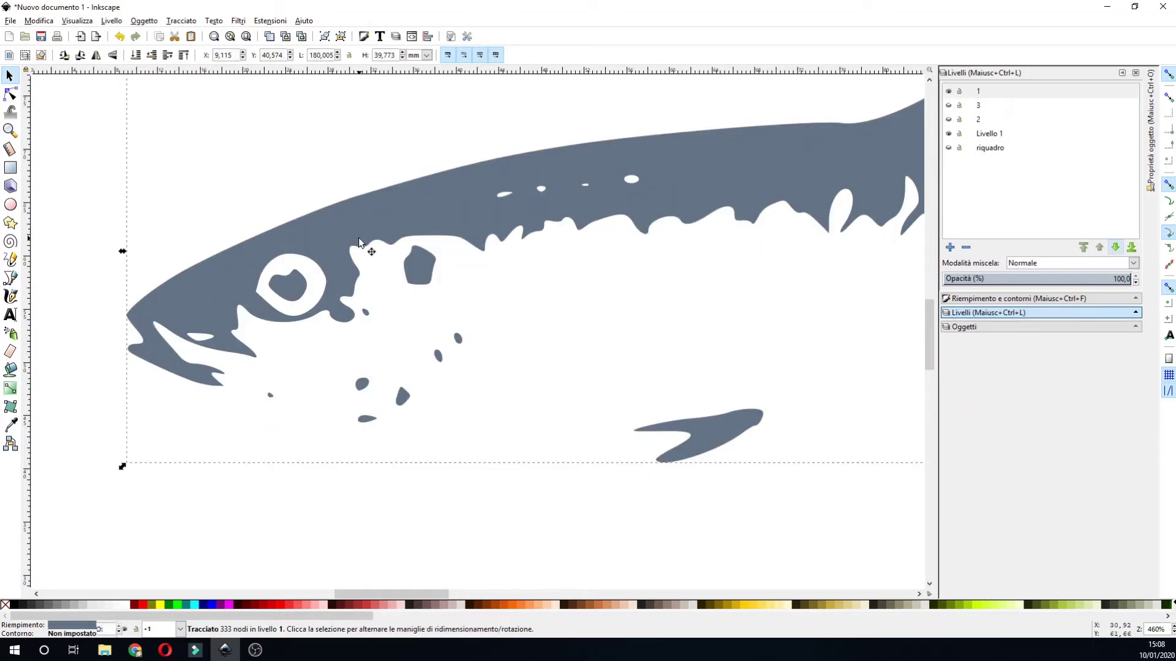
{"action": "left_click", "coordinate": [181, 20]}
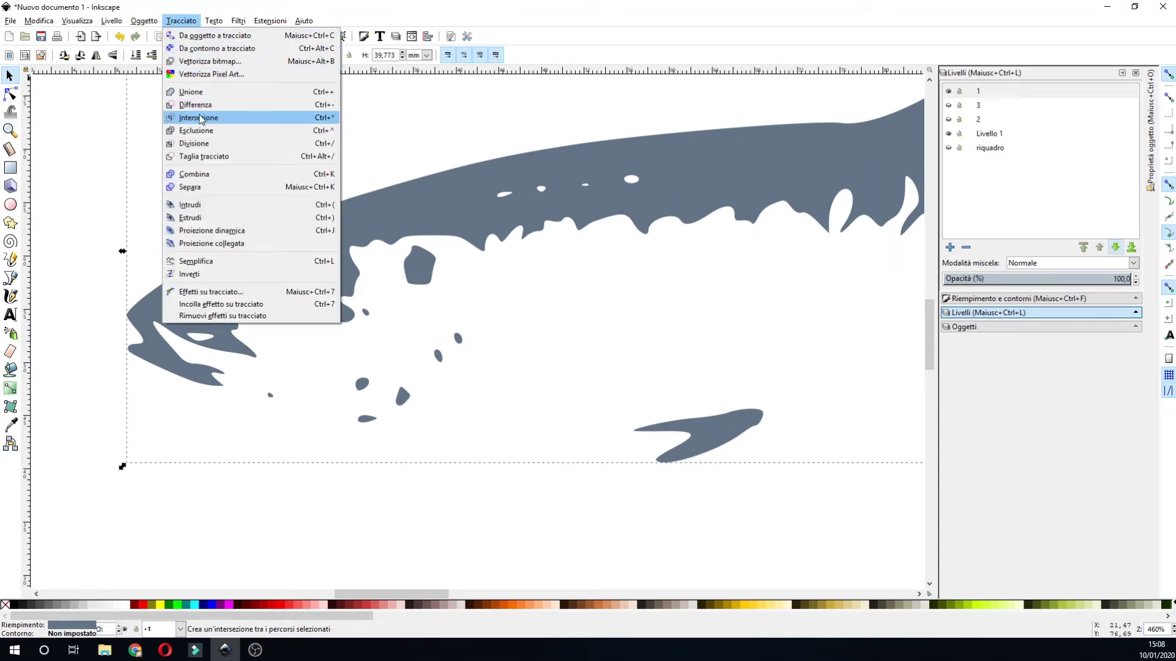
{"action": "left_click", "coordinate": [208, 35]}
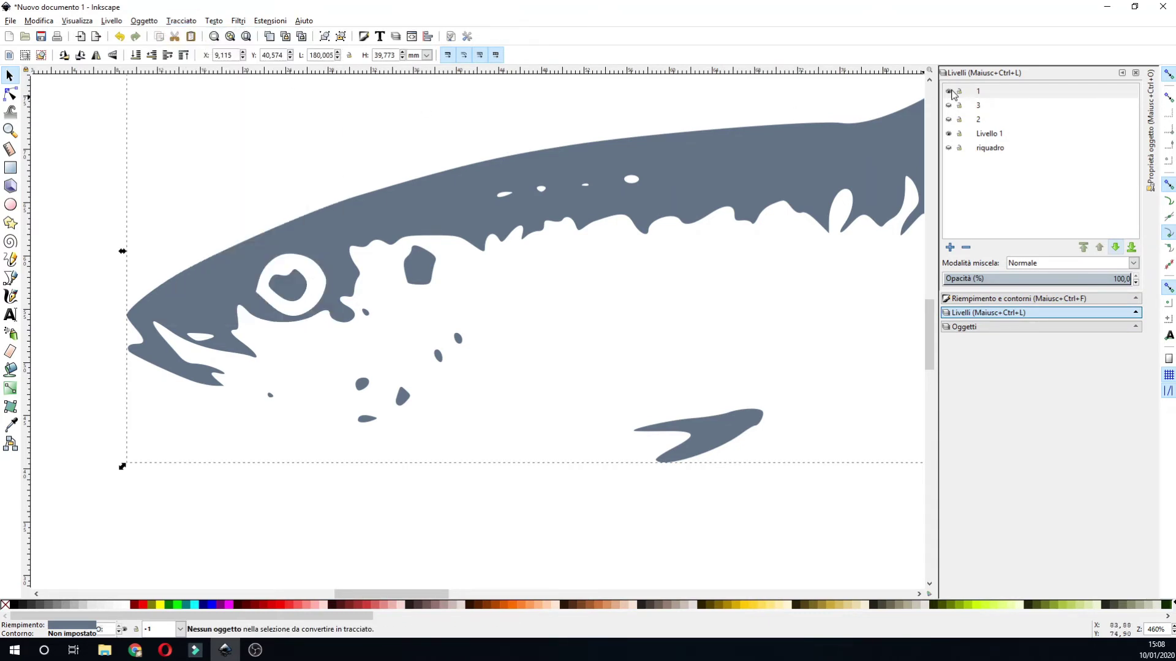
{"action": "left_click", "coordinate": [949, 91]}
- Convert layer 3's grey fish to a path, break it into 93 pieces, and hide layer 3
{"action": "left_click", "coordinate": [948, 105]}
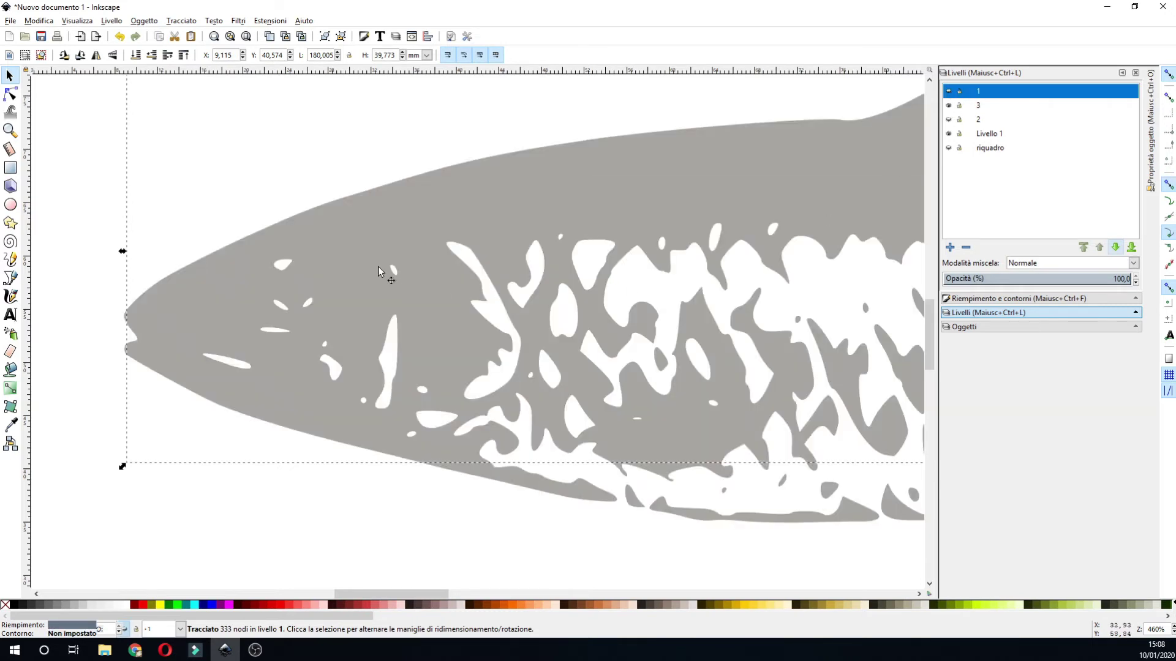
{"action": "left_click", "coordinate": [378, 267]}
{"action": "left_click", "coordinate": [191, 22]}
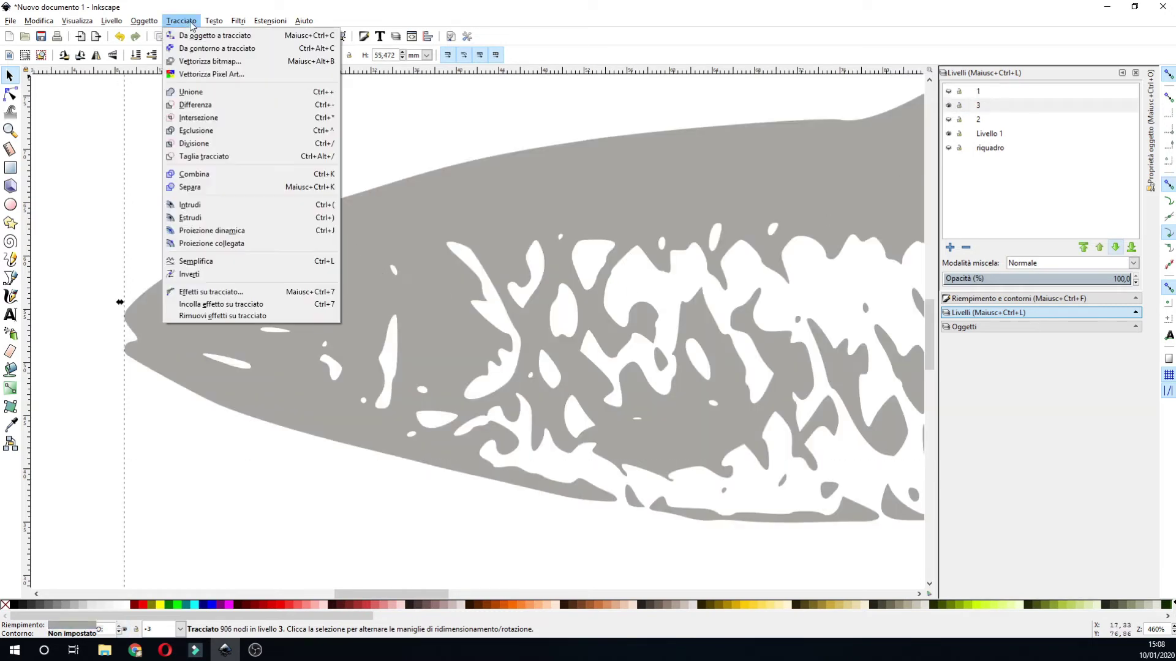
{"action": "left_click", "coordinate": [209, 35]}
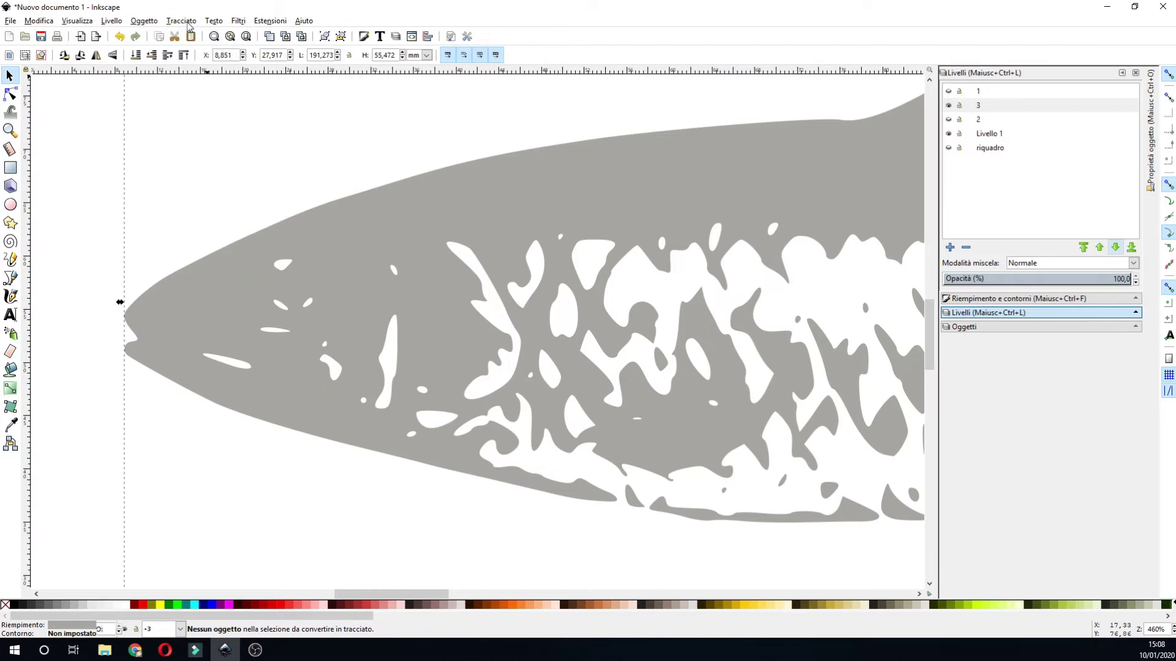
{"action": "left_click", "coordinate": [187, 24]}
{"action": "left_click", "coordinate": [190, 189]}
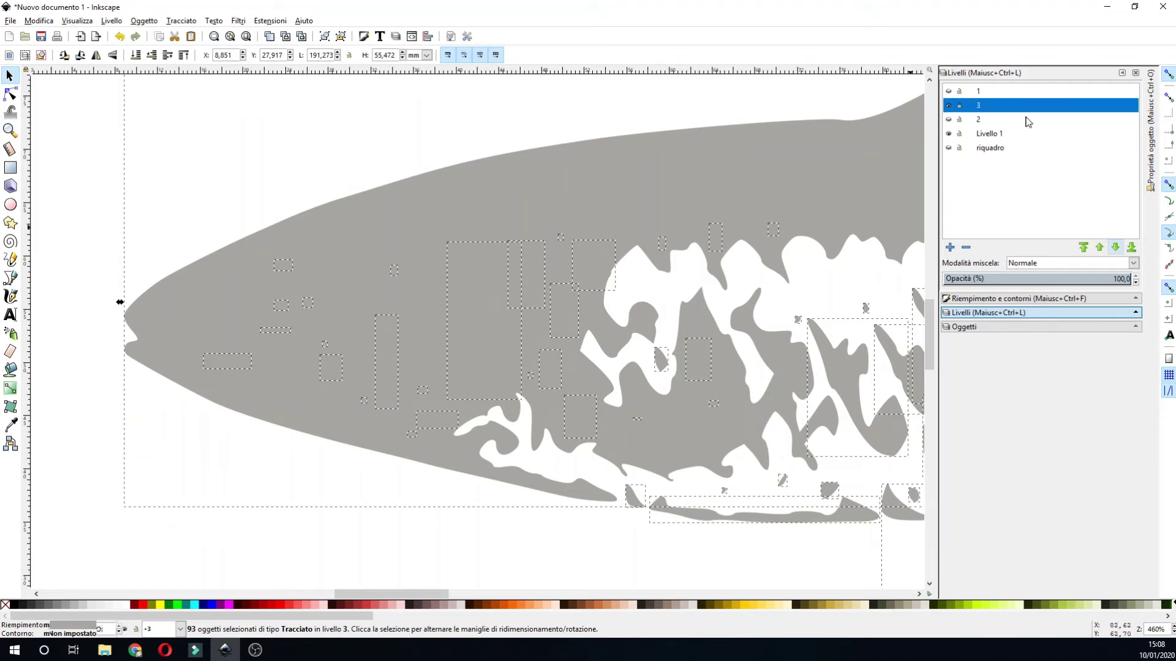
{"action": "left_click", "coordinate": [948, 106]}
- Break layer 1's blue-grey fish path apart into separate pieces, then hide layer 1
{"action": "left_click", "coordinate": [993, 93]}
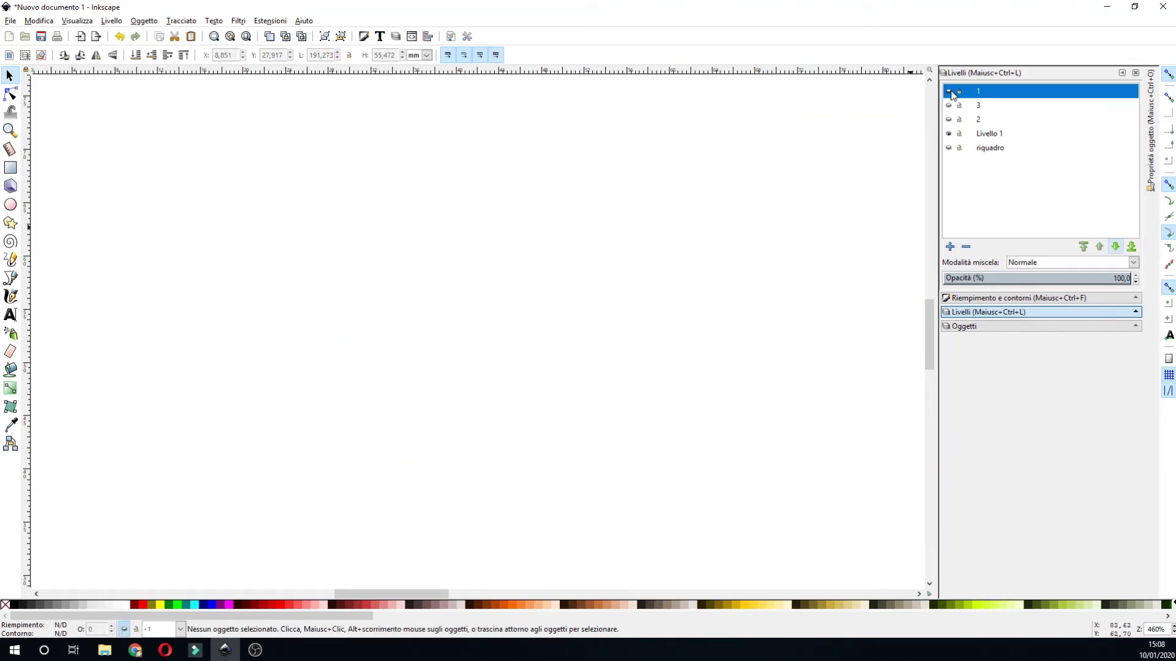
{"action": "left_click", "coordinate": [948, 91]}
{"action": "left_click", "coordinate": [429, 210]}
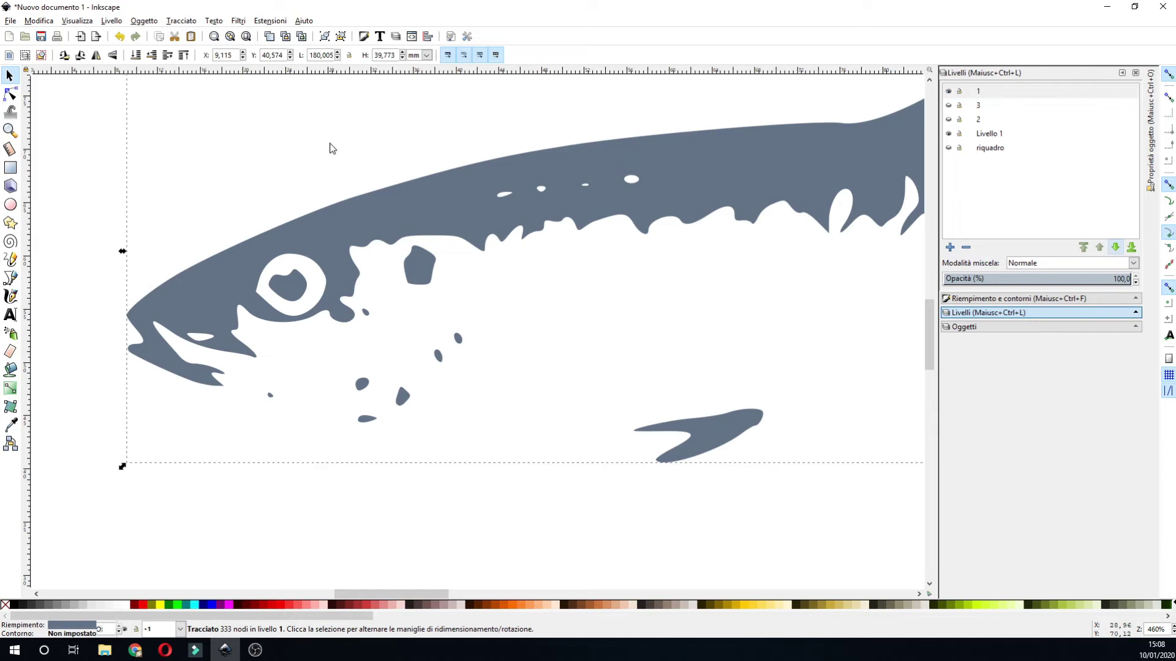
{"action": "left_click", "coordinate": [181, 20]}
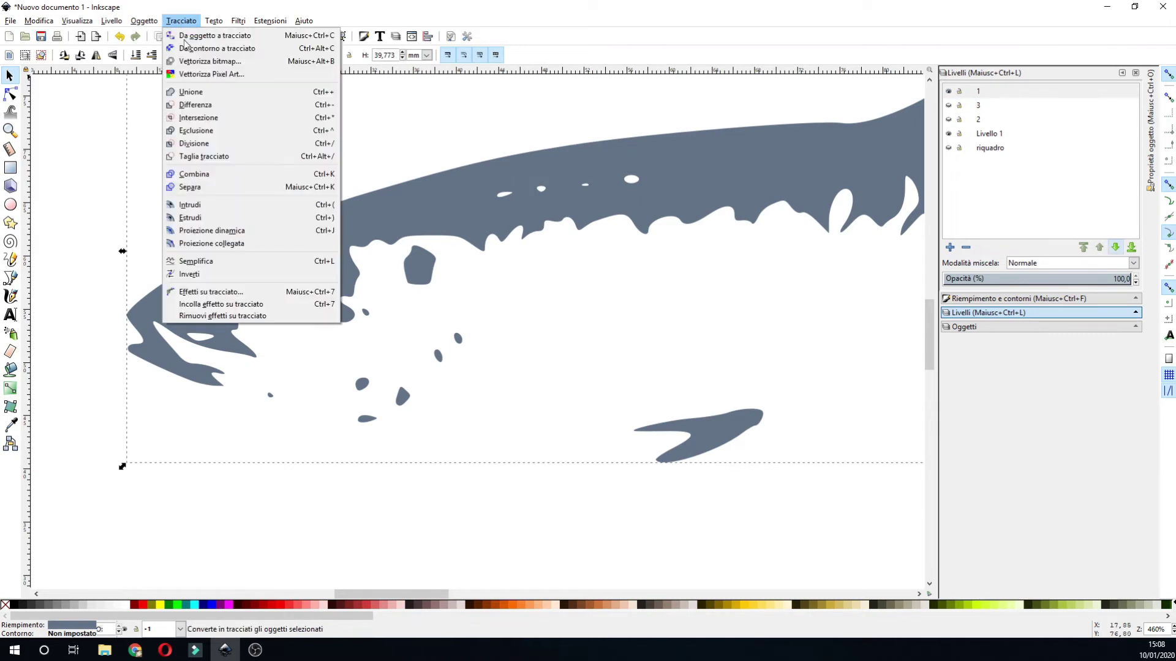
{"action": "left_click", "coordinate": [191, 187]}
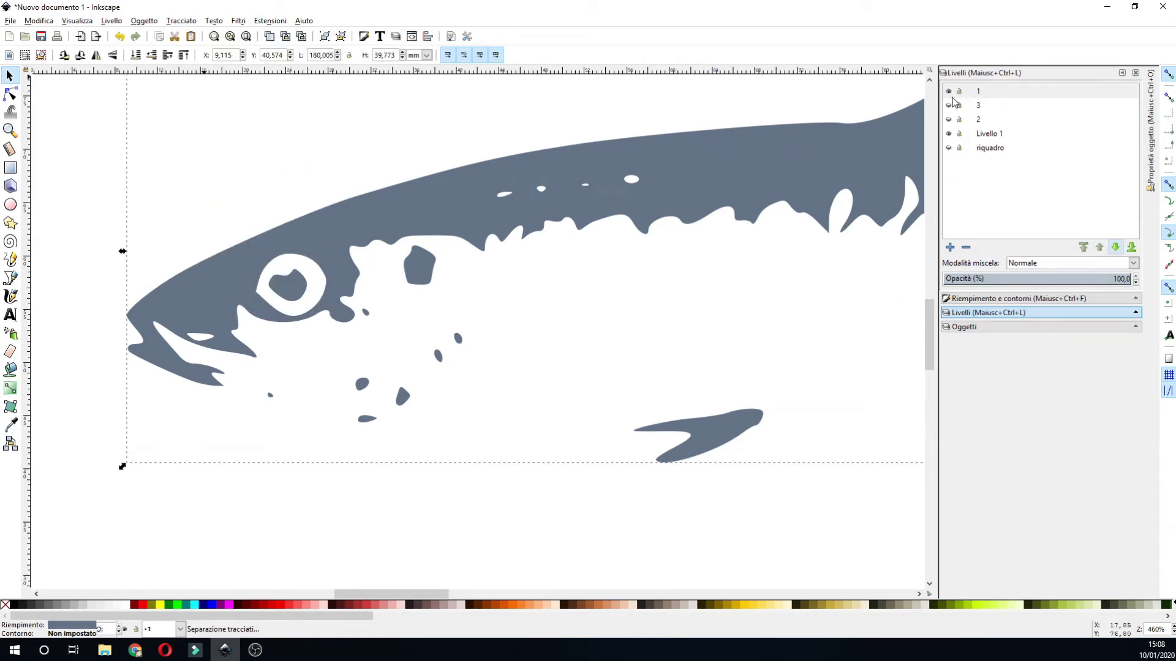
{"action": "left_click", "coordinate": [949, 92]}
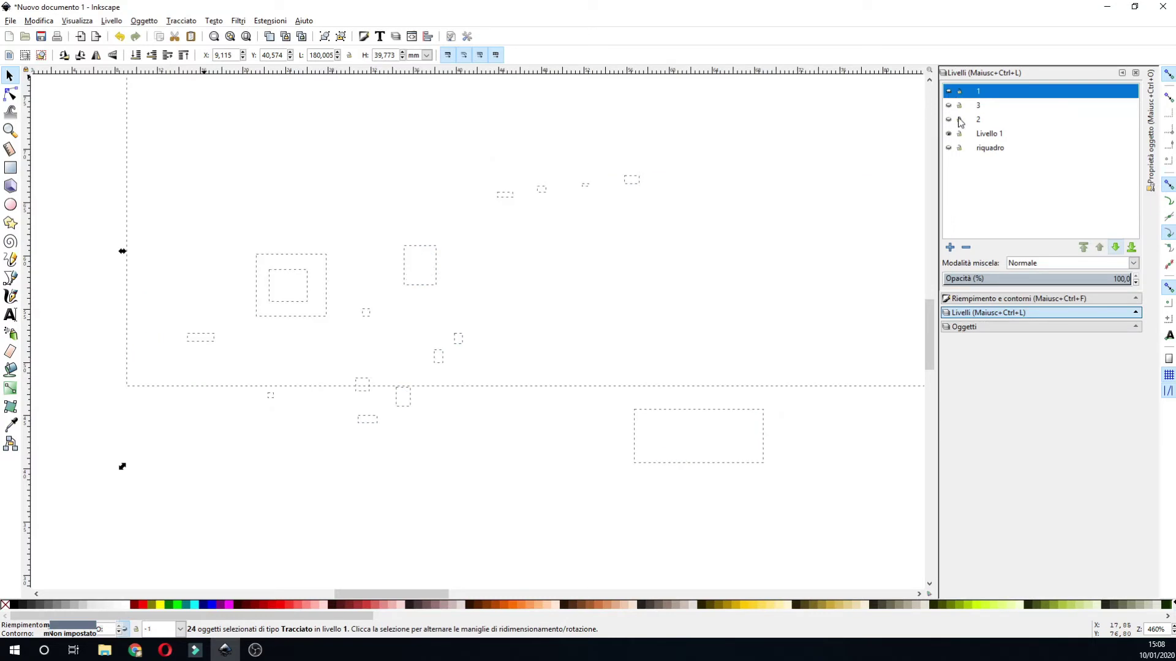
- Break layer 2's dark fish path apart into separate pieces, then hide layer 2
{"action": "left_click", "coordinate": [982, 120]}
{"action": "left_click", "coordinate": [948, 120]}
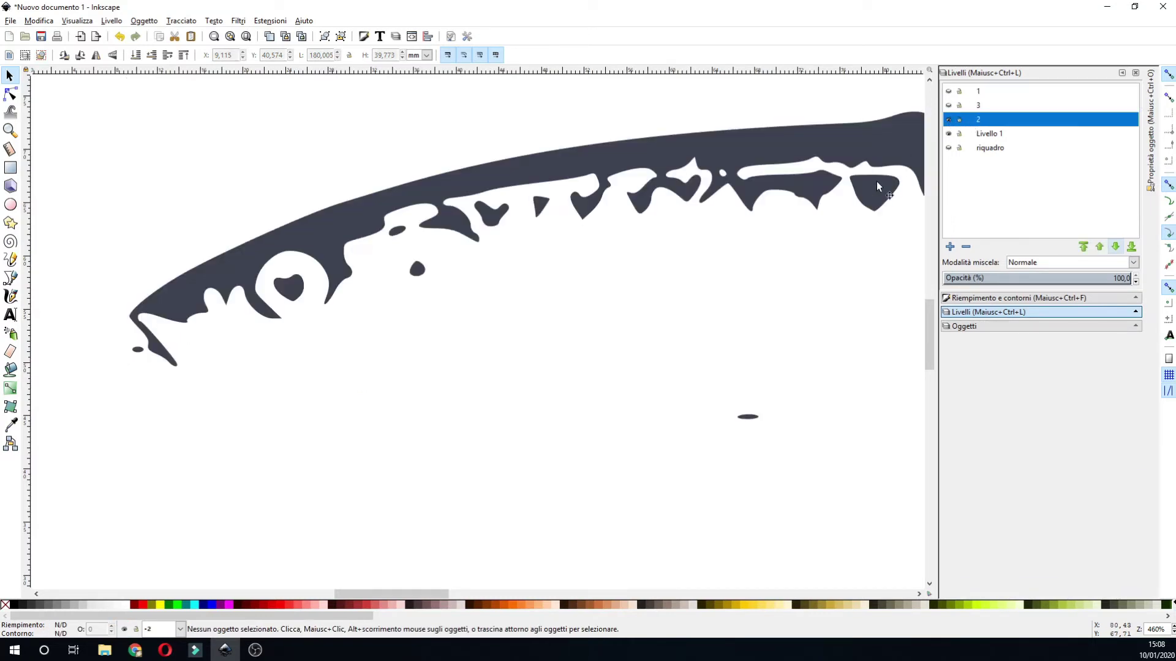
{"action": "left_click", "coordinate": [230, 275]}
{"action": "left_click", "coordinate": [183, 21]}
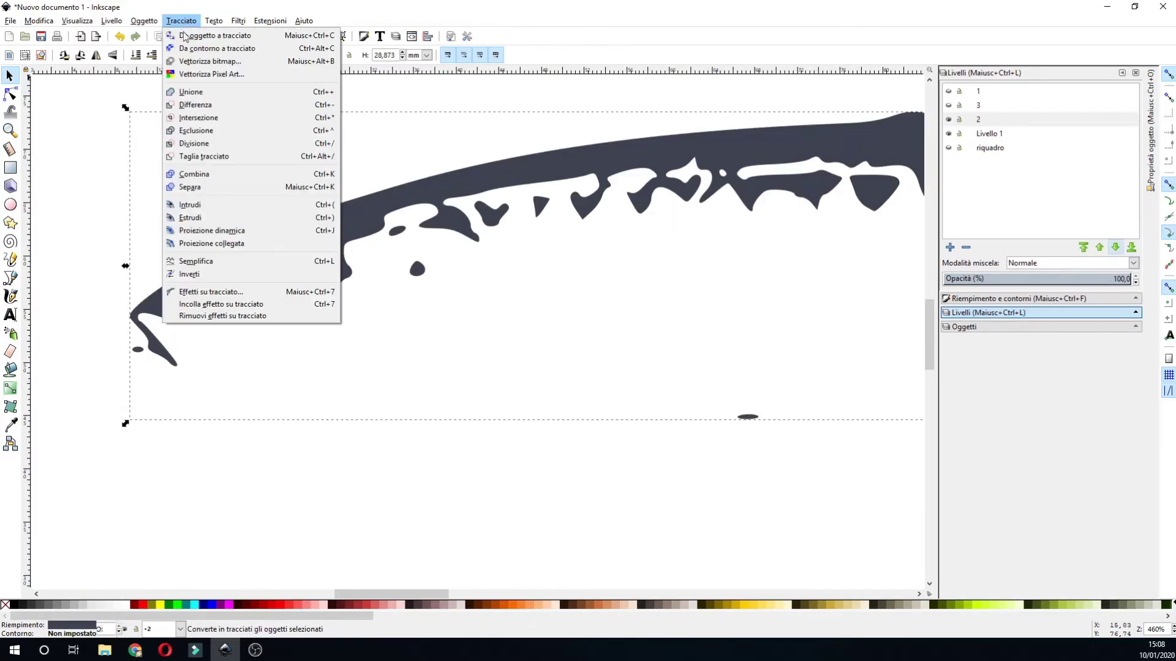
{"action": "left_click", "coordinate": [204, 187]}
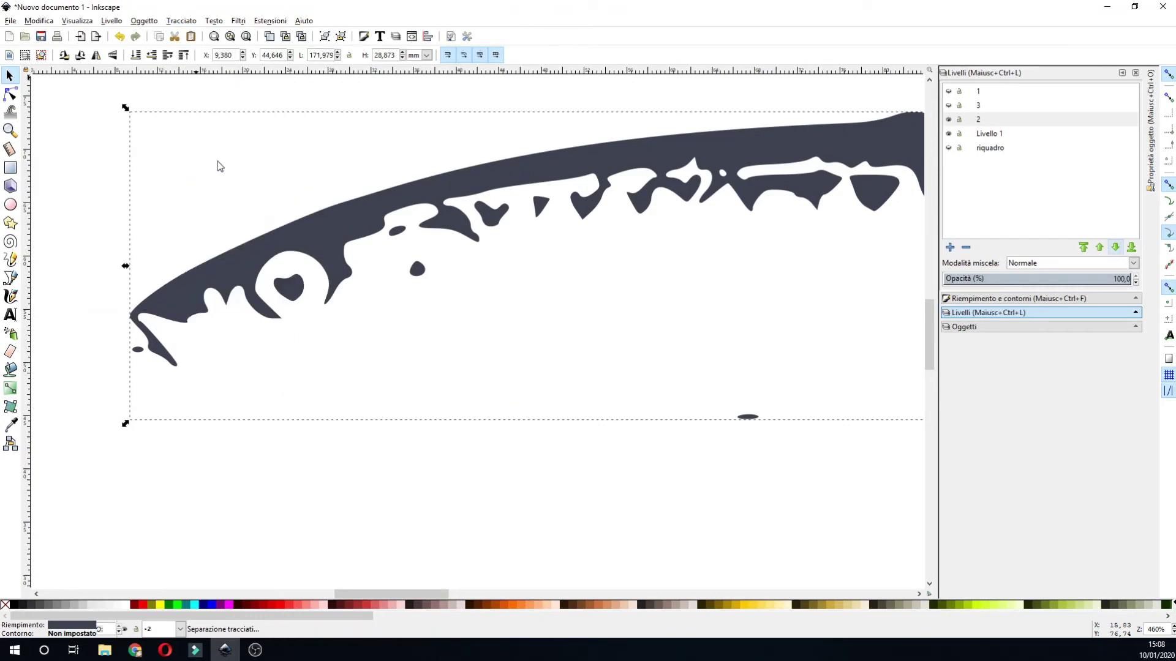
{"action": "left_click", "coordinate": [950, 120]}
- Show layer 1 alone, zoom out, and select its main blue-grey fish shape
{"action": "left_click", "coordinate": [963, 92]}
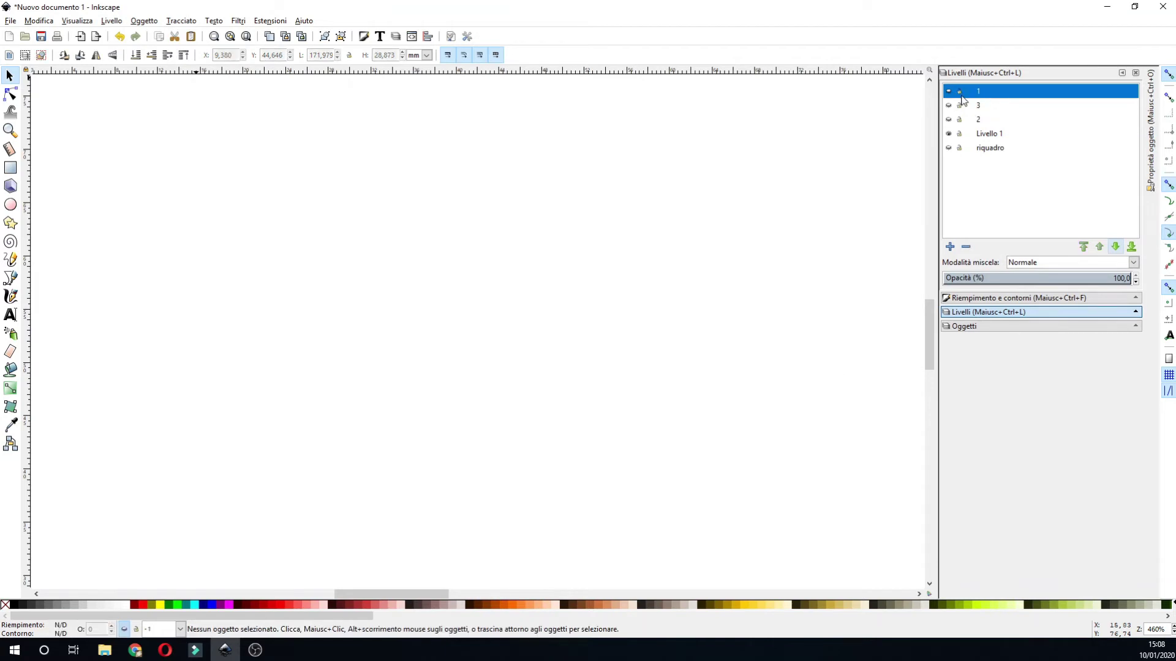
{"action": "left_click", "coordinate": [948, 92]}
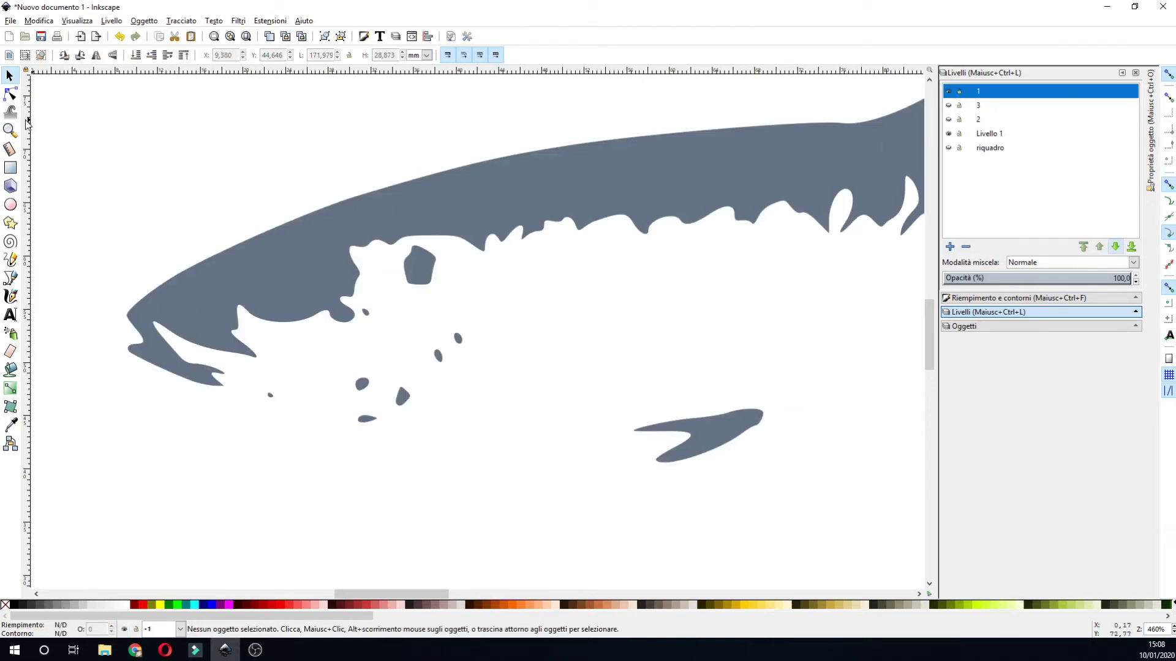
{"action": "left_click", "coordinate": [11, 131]}
{"action": "left_click", "coordinate": [25, 55]}
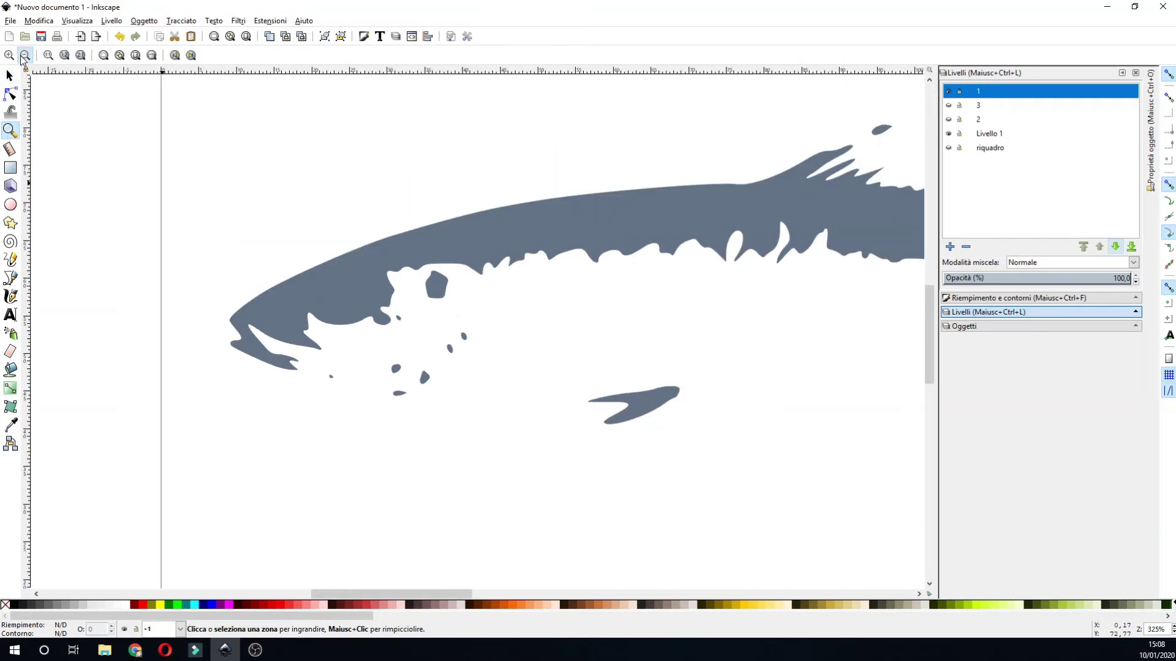
{"action": "left_click", "coordinate": [9, 74]}
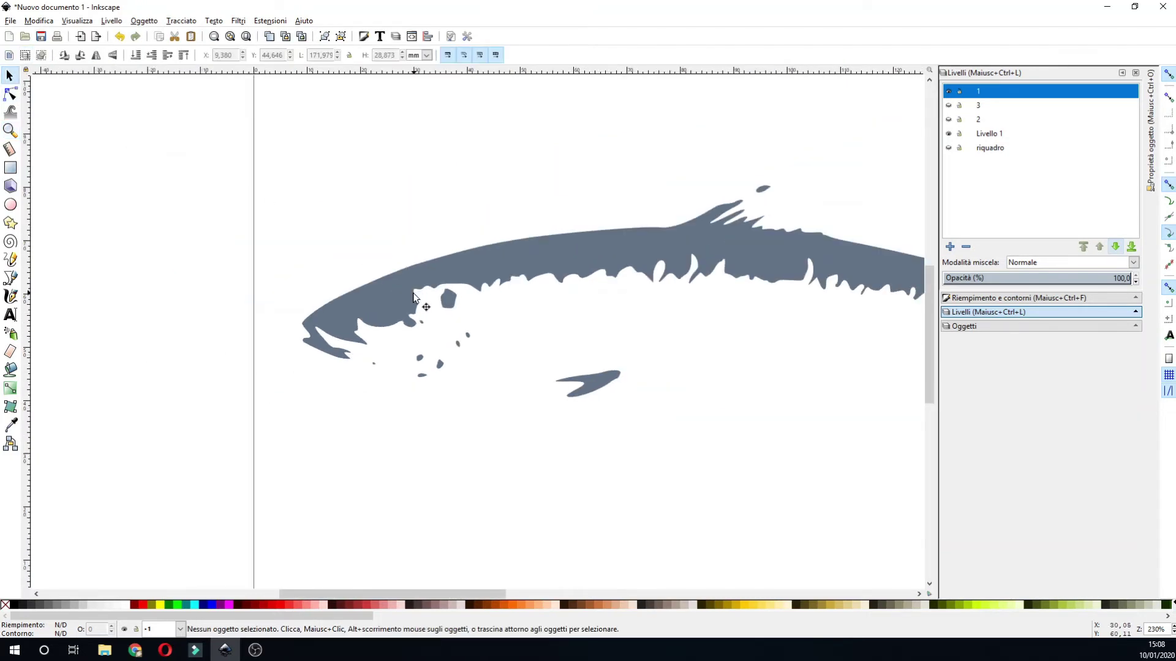
{"action": "left_click", "coordinate": [399, 296]}
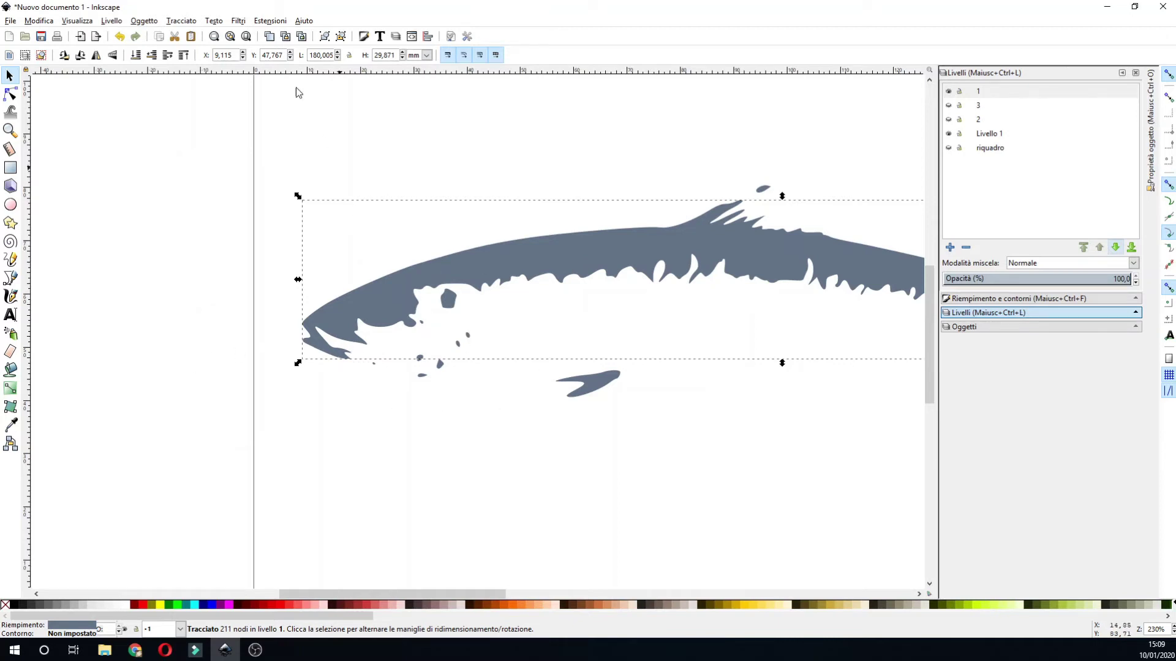
- Give layer 1's main fish shape no fill and a flat black stroke, then select the eye circle
{"action": "left_click", "coordinate": [189, 23]}
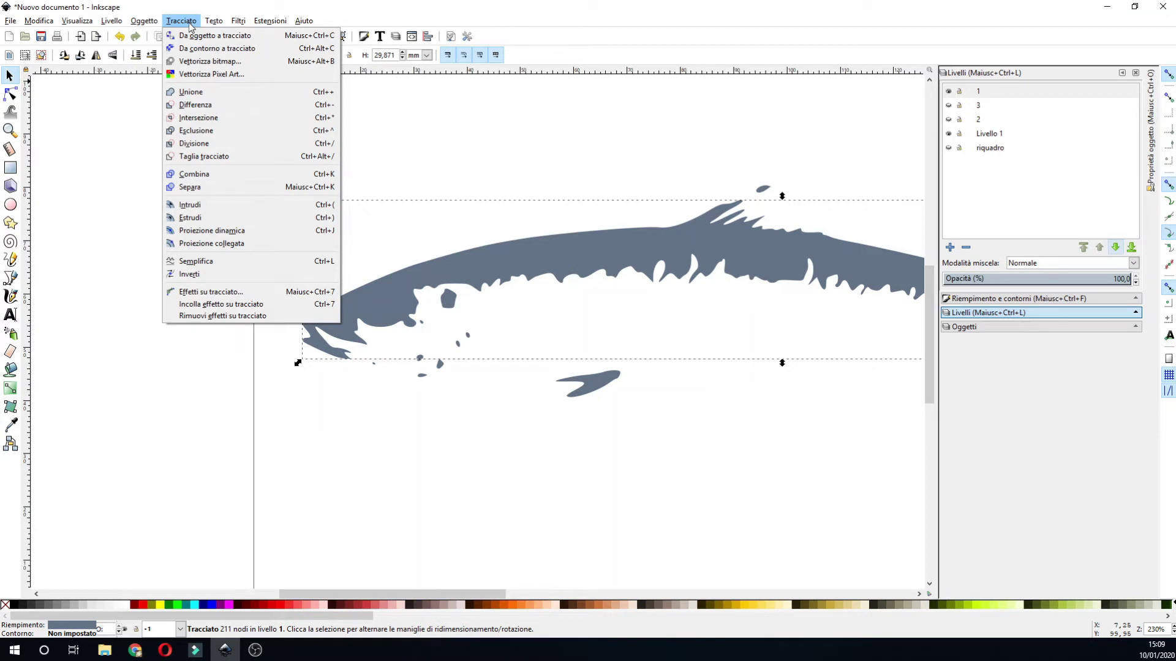
{"action": "left_click", "coordinate": [433, 18]}
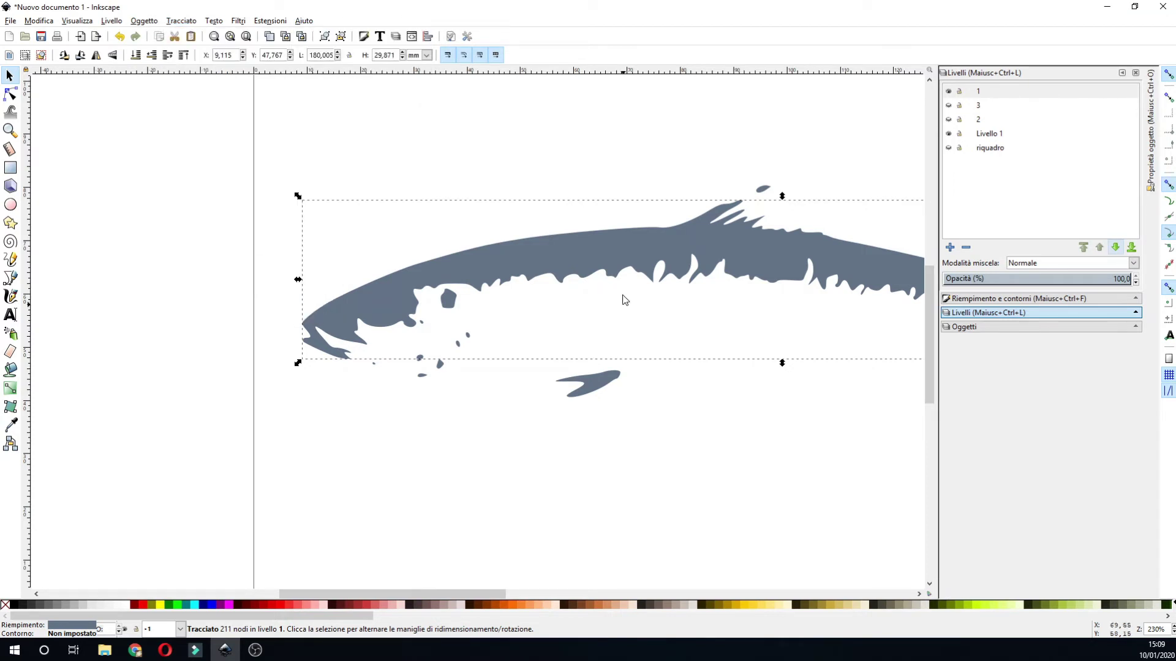
{"action": "left_click", "coordinate": [983, 299]}
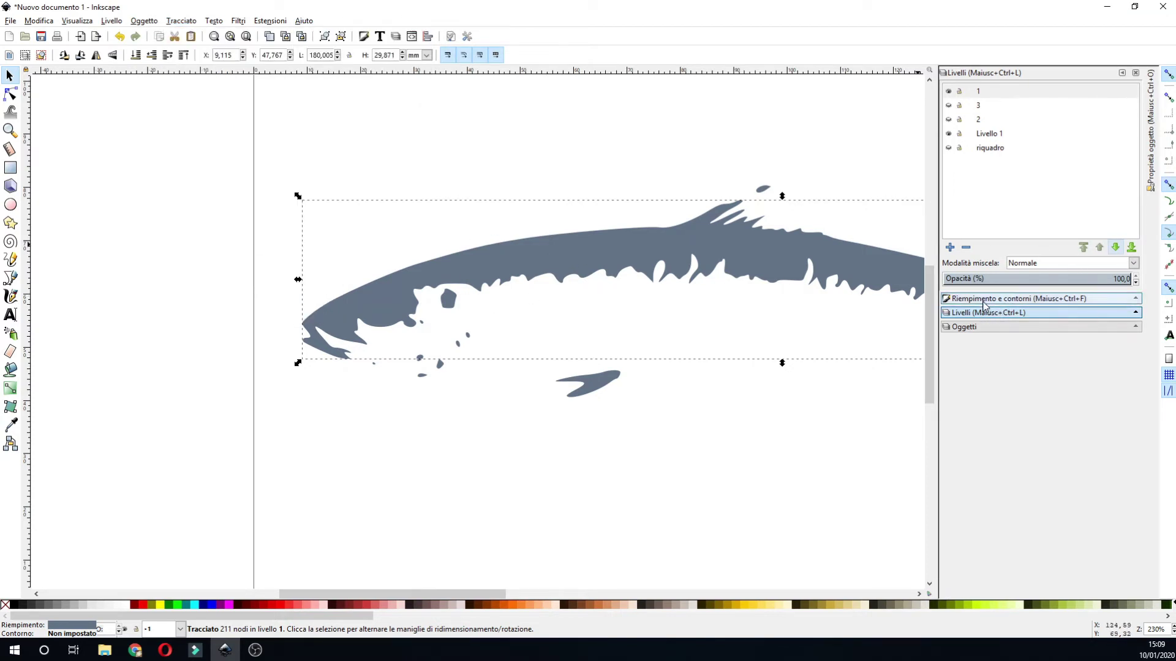
{"action": "left_click", "coordinate": [972, 92]}
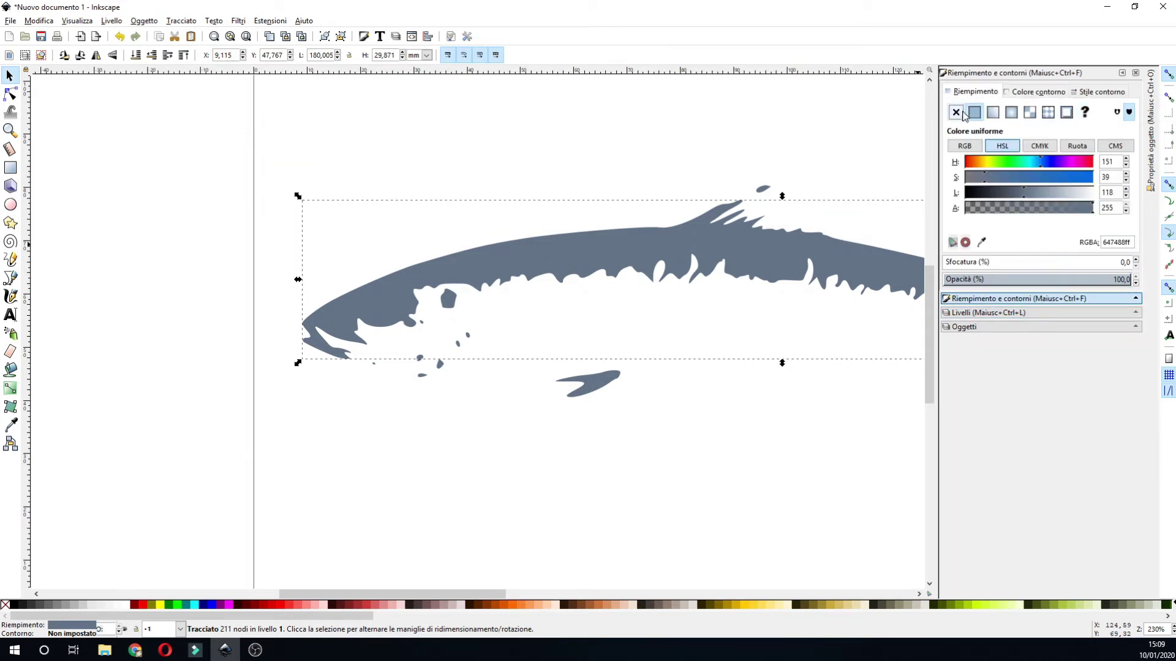
{"action": "left_click", "coordinate": [956, 112]}
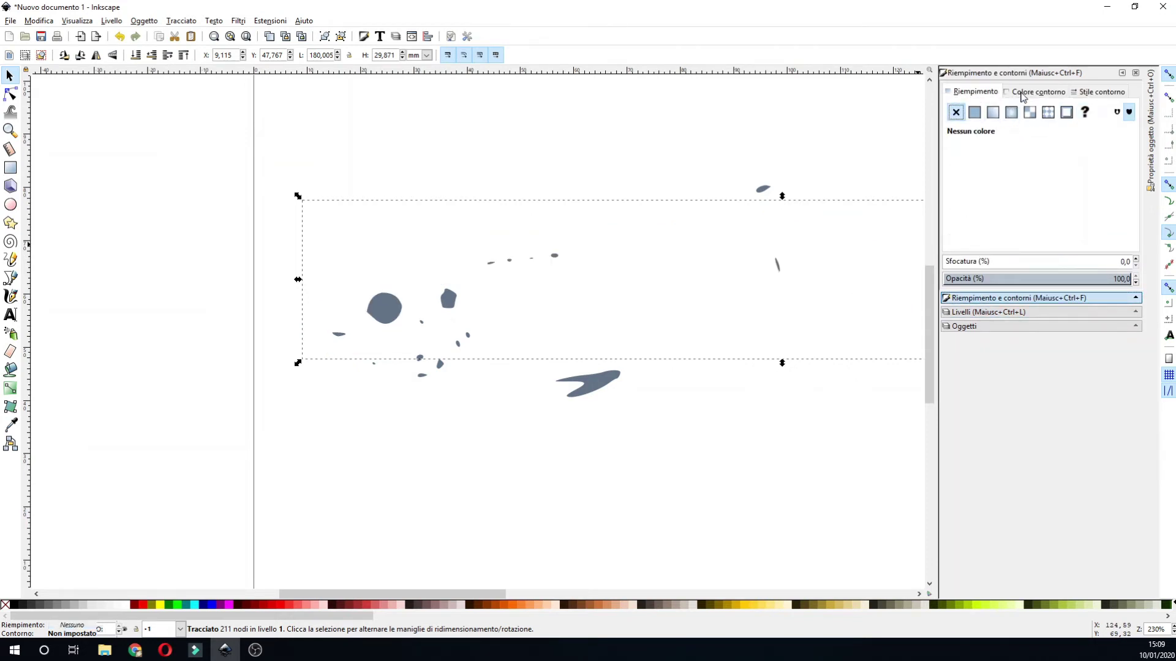
{"action": "left_click", "coordinate": [1024, 93]}
{"action": "left_click", "coordinate": [974, 112]}
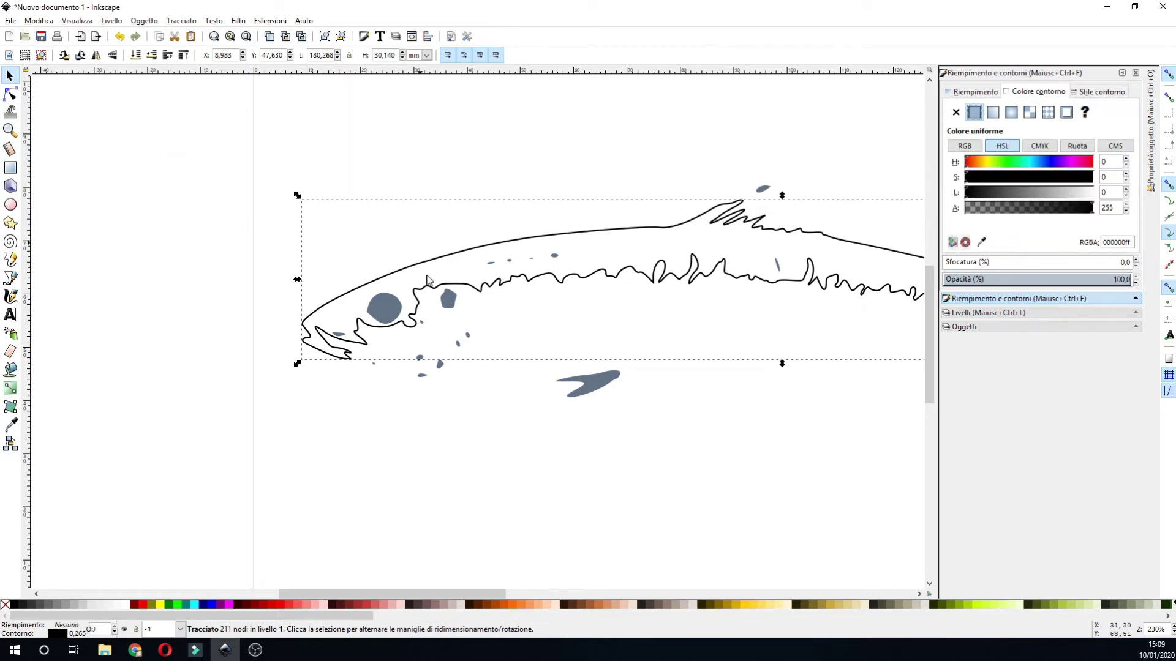
{"action": "left_click", "coordinate": [391, 310]}
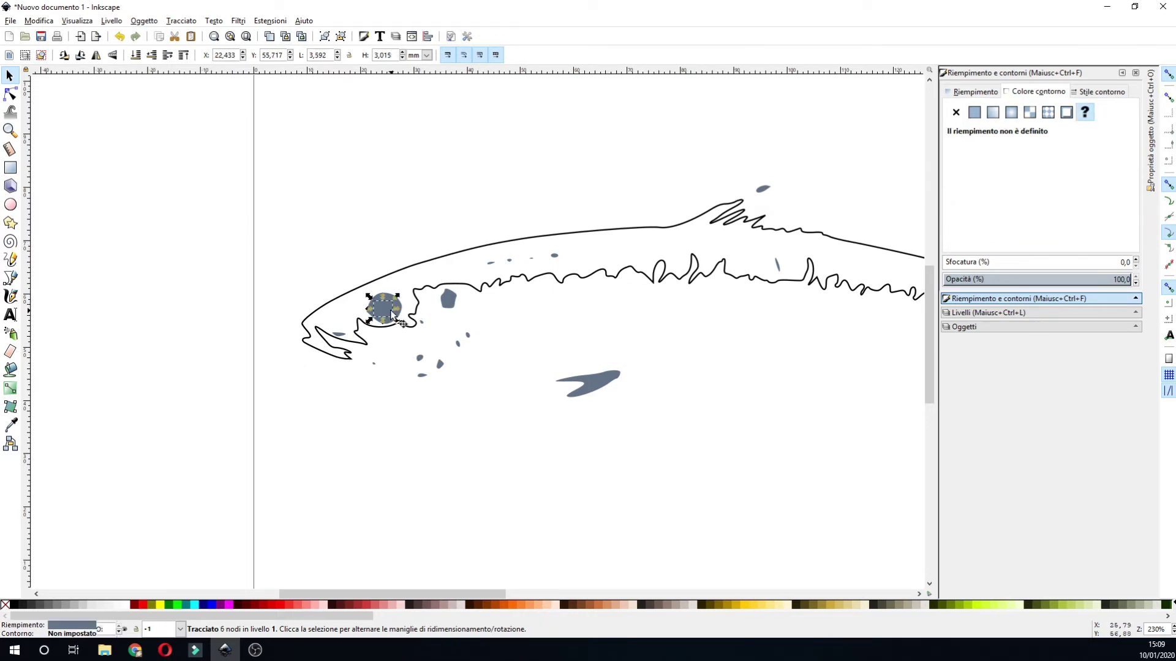
{"action": "left_click", "coordinate": [10, 131]}
- Zoom in on the eye, show the grey patches layer, and move layer 1 down and back to the top
{"action": "left_click_drag", "start_coordinate": [341, 264], "coordinate": [435, 352]}
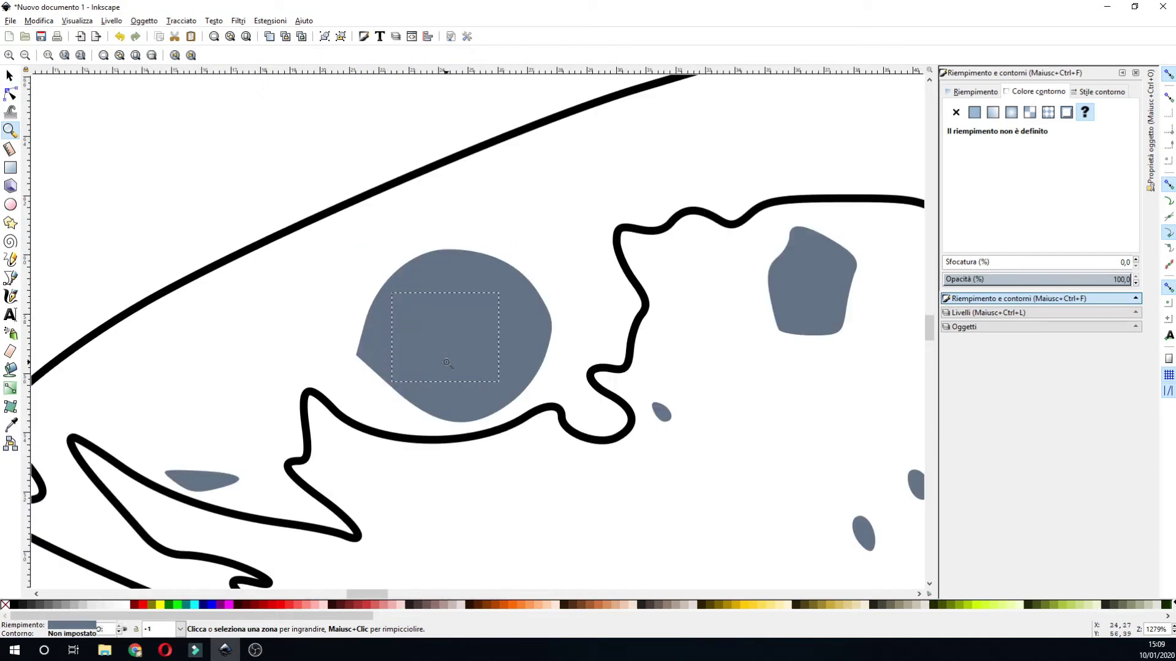
{"action": "left_click", "coordinate": [988, 313]}
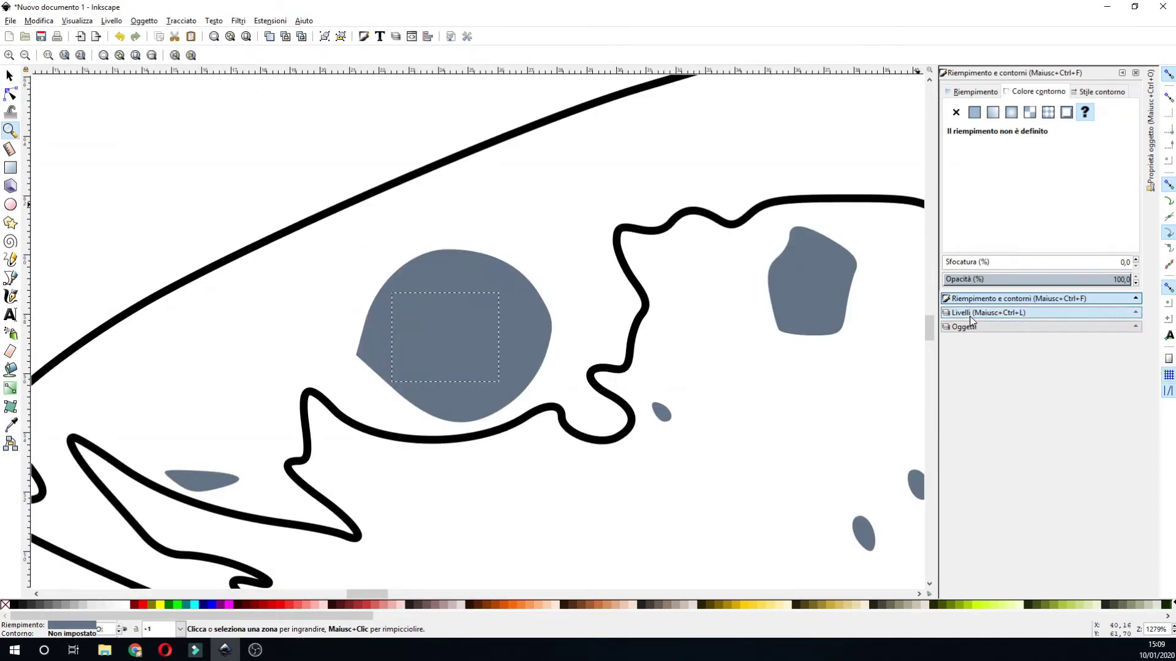
{"action": "left_click", "coordinate": [949, 107]}
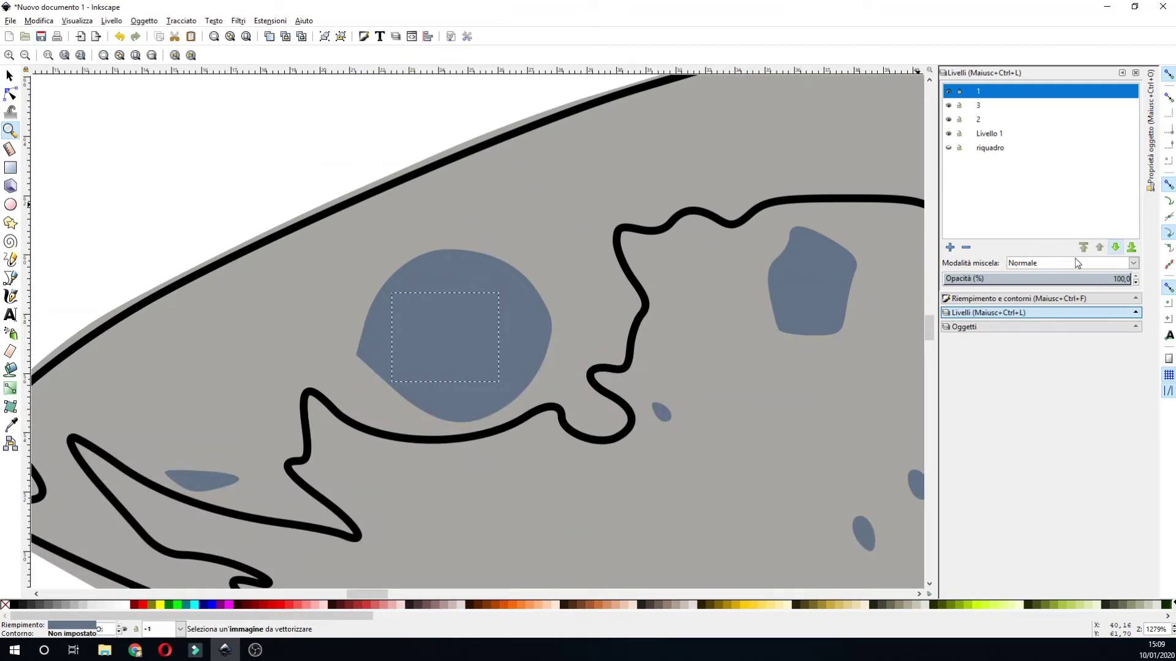
{"action": "left_click", "coordinate": [1116, 248]}
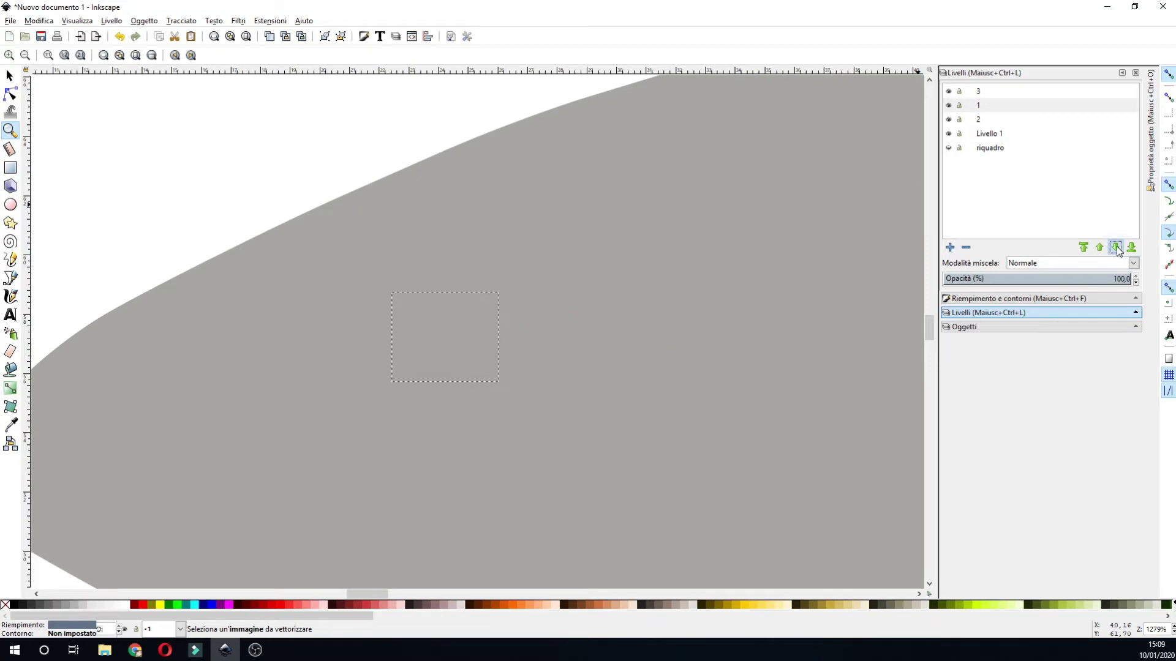
{"action": "left_click", "coordinate": [1116, 248]}
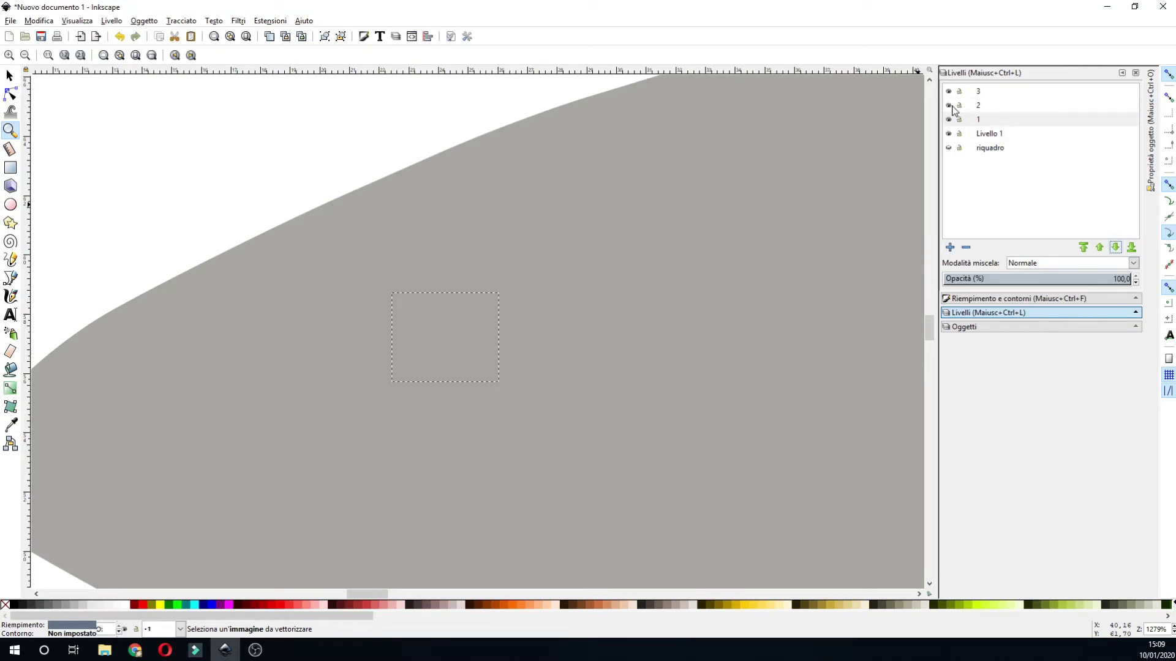
{"action": "left_click", "coordinate": [995, 121]}
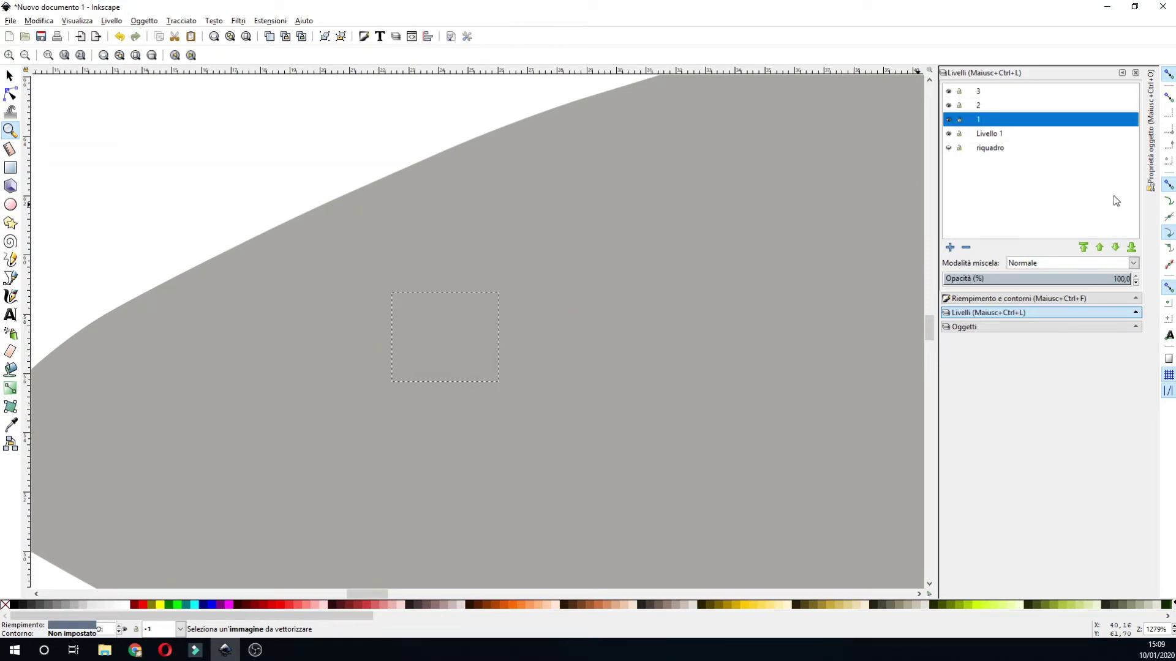
{"action": "left_click", "coordinate": [1100, 248]}
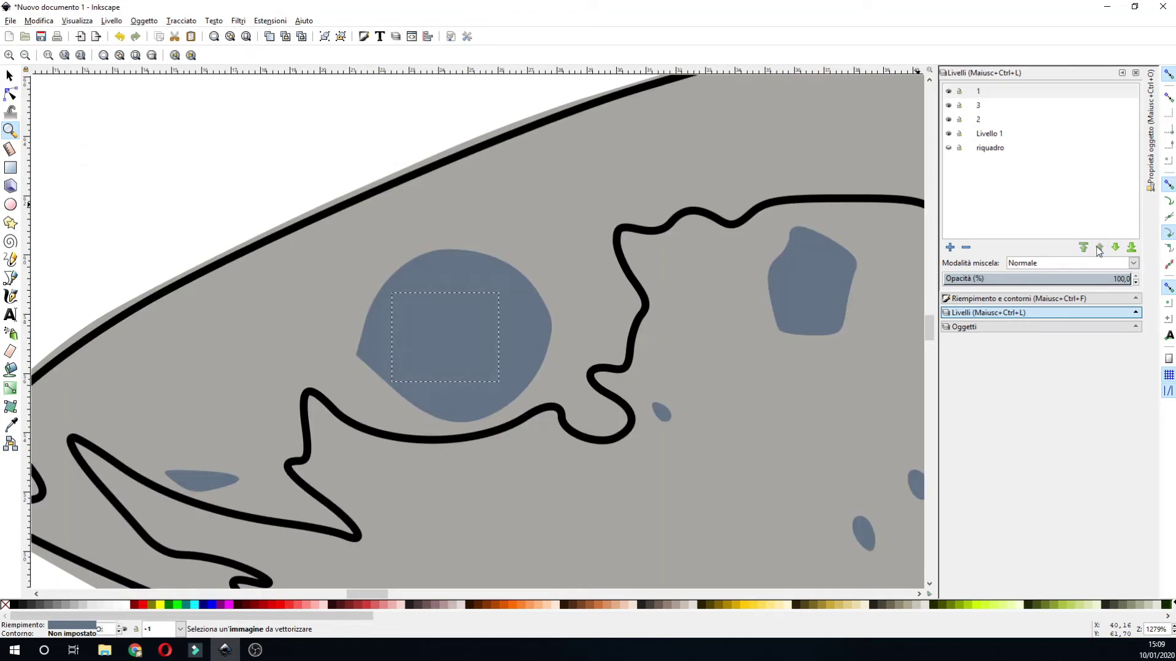
{"action": "left_click", "coordinate": [949, 91]}
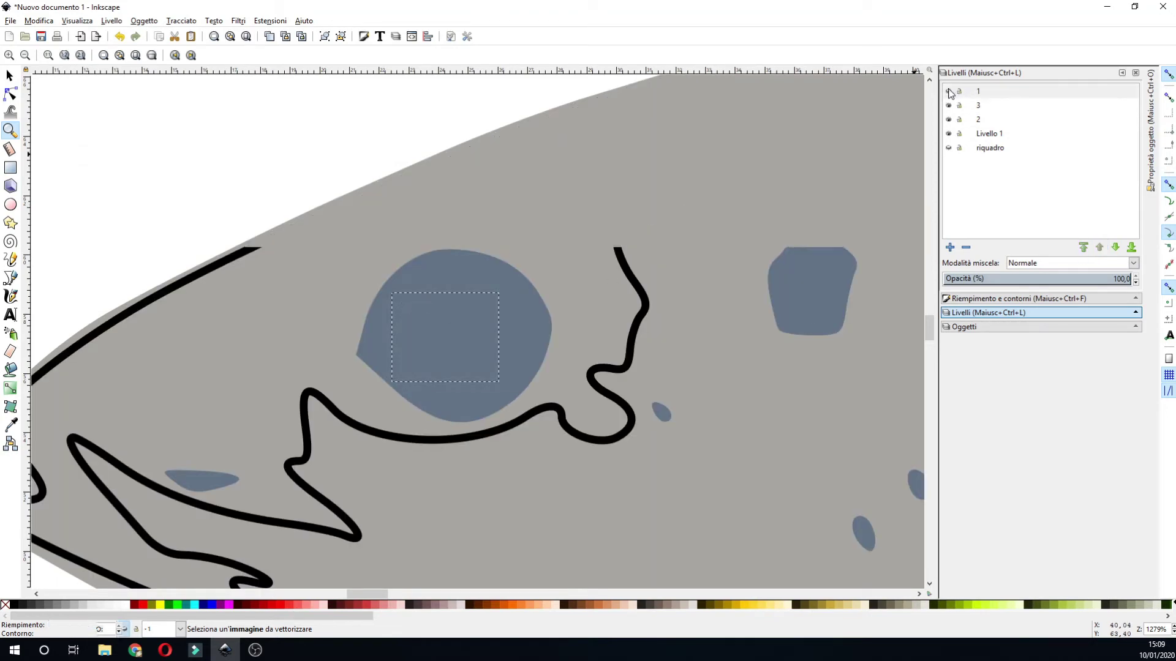
- Toggle layer 3 and layer 1 visibility to compare their artwork around the fish head
{"action": "left_click", "coordinate": [1001, 108]}
{"action": "left_click", "coordinate": [948, 105]}
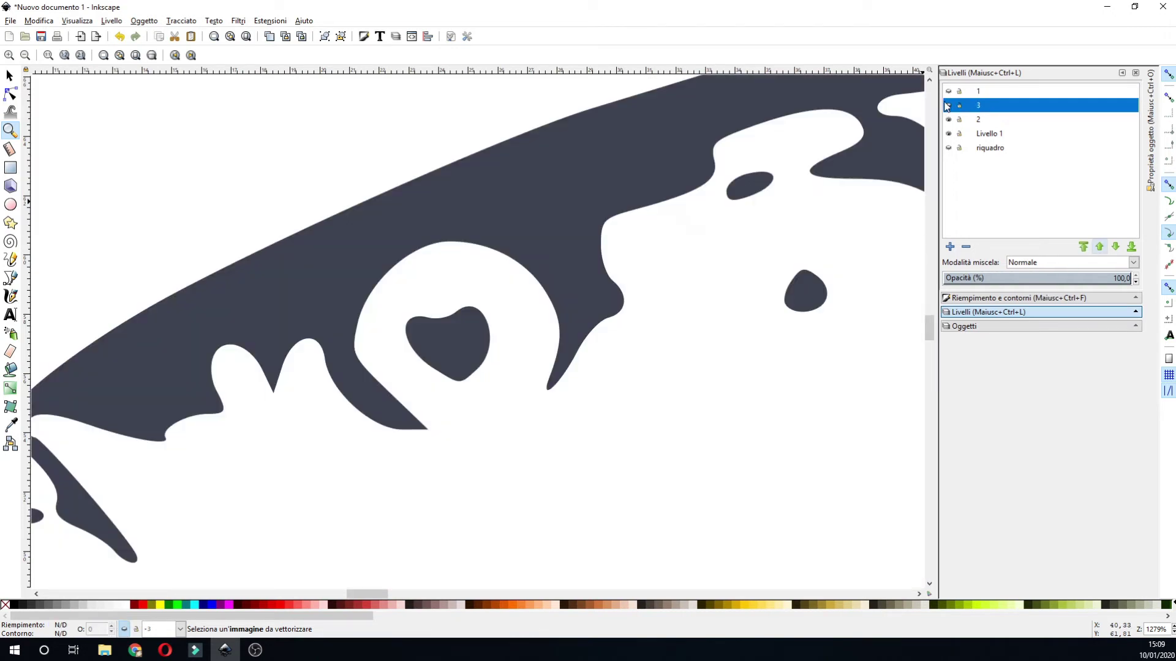
{"action": "left_click", "coordinate": [948, 107]}
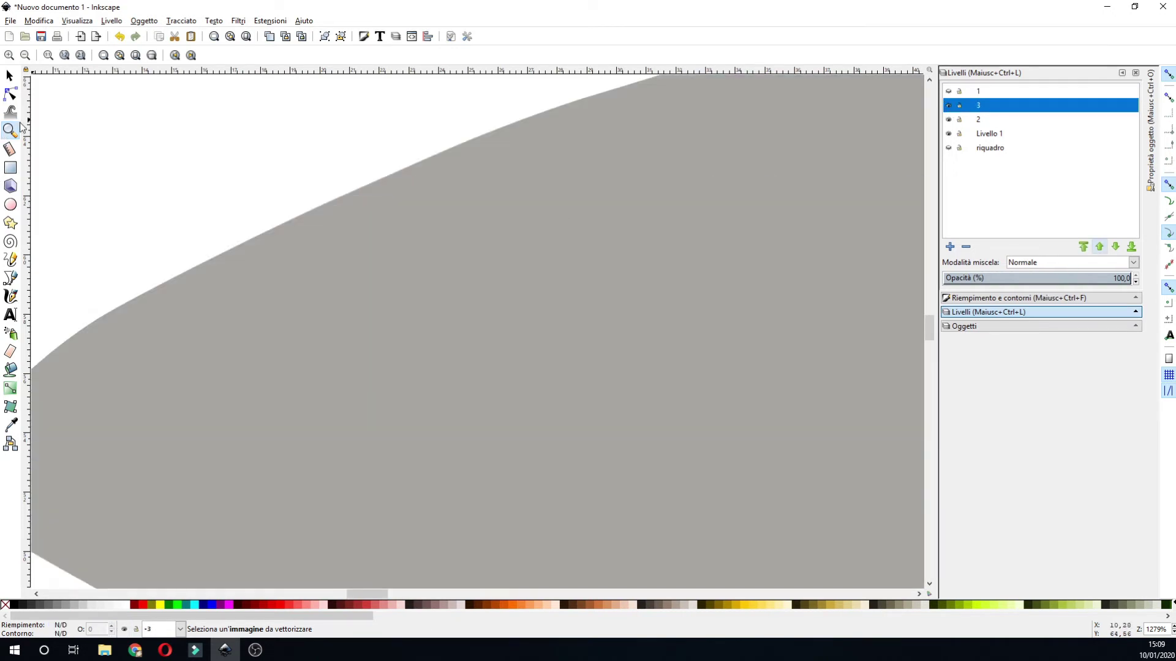
{"action": "left_click", "coordinate": [25, 55]}
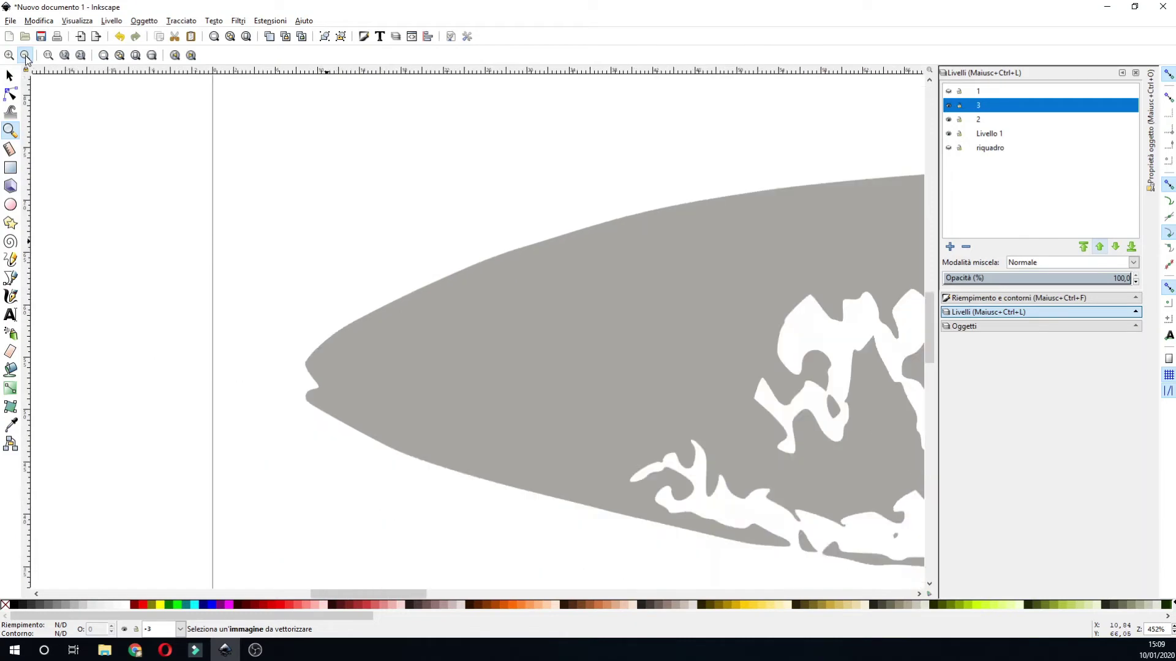
{"action": "left_click", "coordinate": [25, 55]}
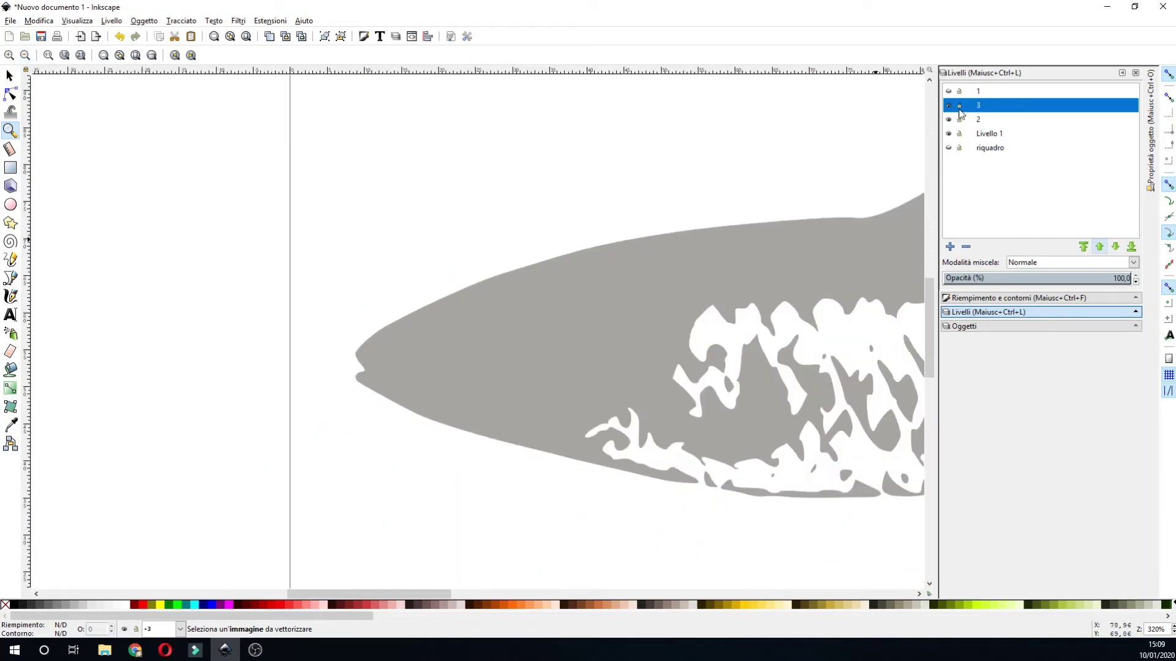
{"action": "left_click", "coordinate": [949, 107]}
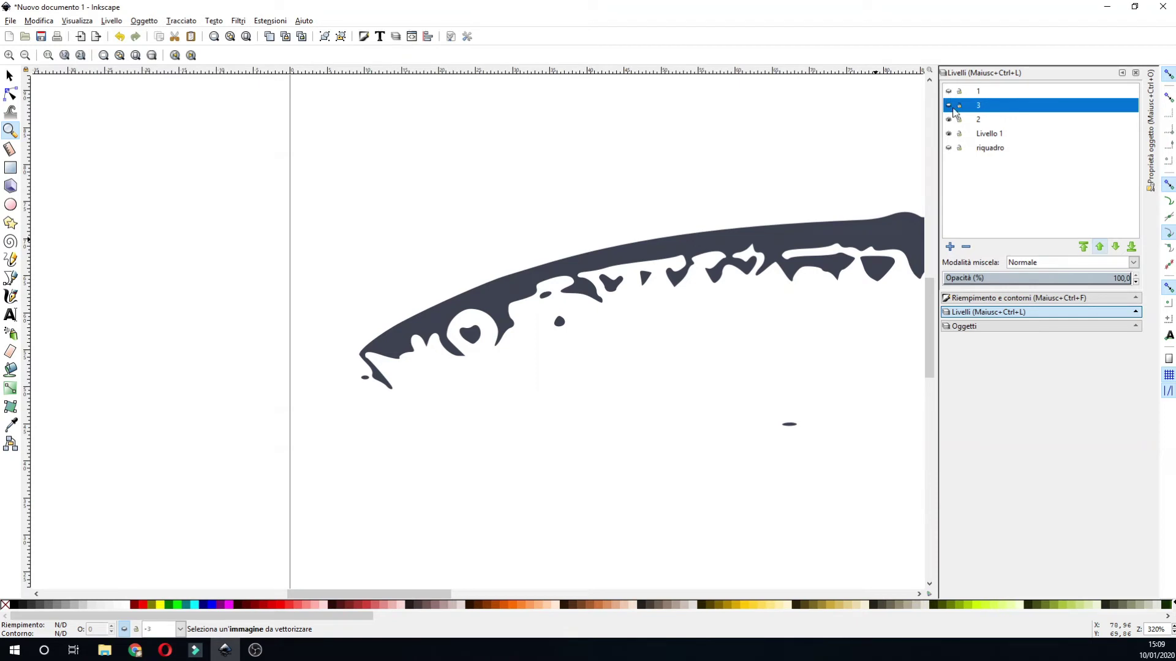
{"action": "left_click", "coordinate": [949, 91]}
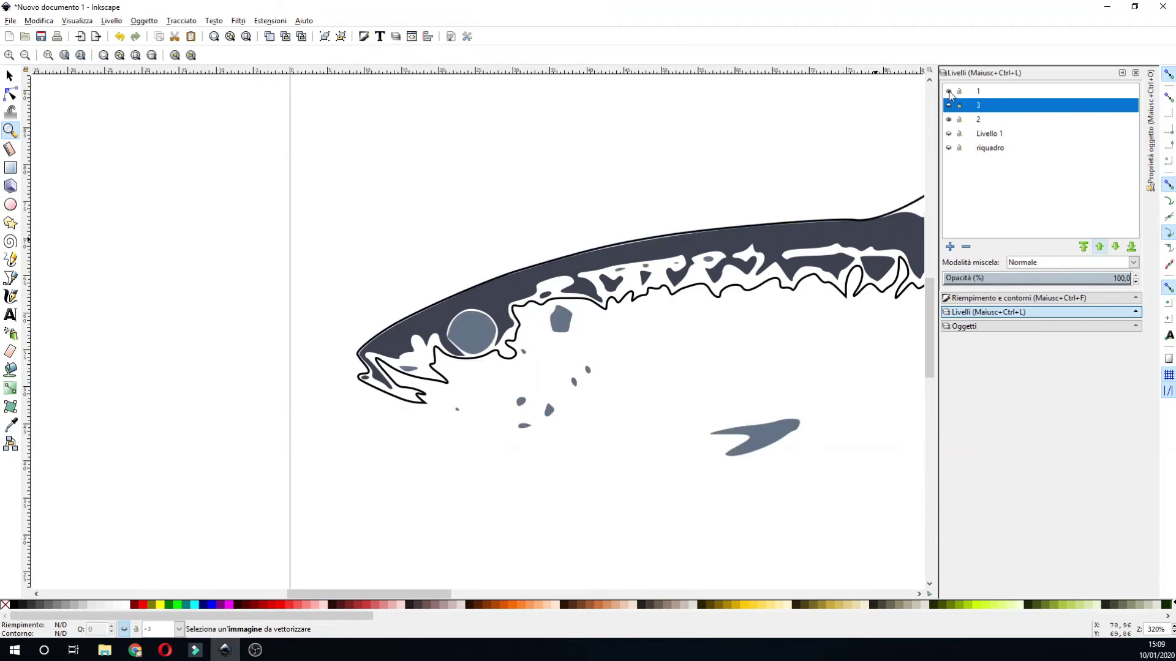
{"action": "left_click", "coordinate": [950, 92]}
{"action": "left_click", "coordinate": [948, 91]}
- Raise layer 3 and then layer 2 above layer 1 in the stack
{"action": "left_click", "coordinate": [1100, 247]}
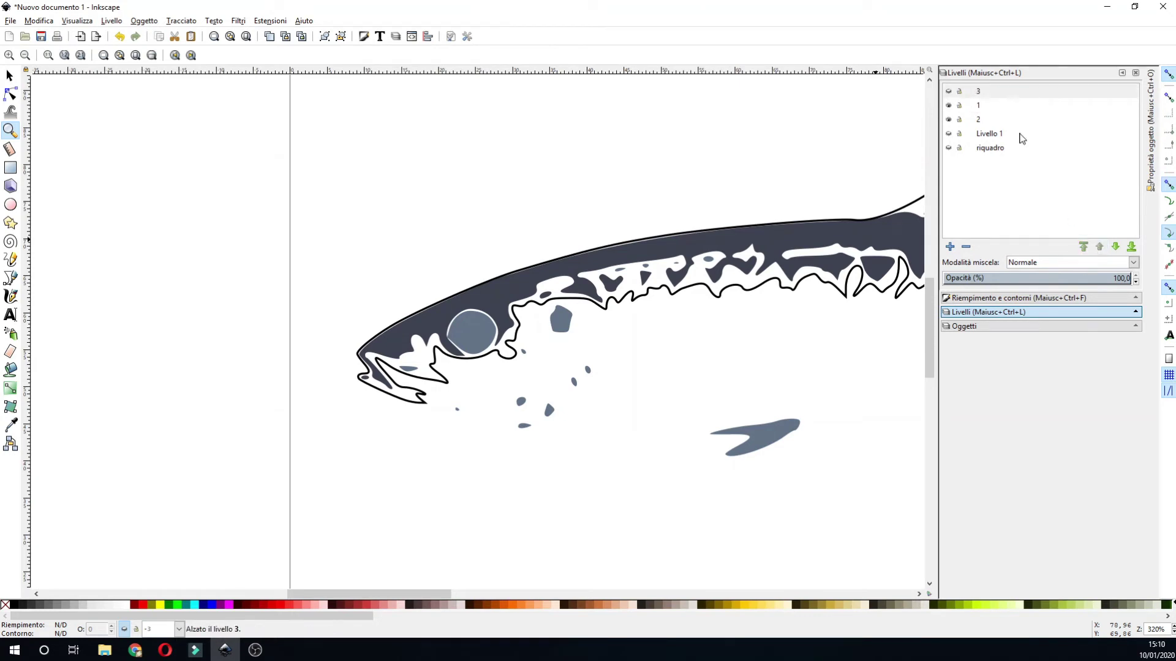
{"action": "left_click", "coordinate": [995, 105]}
{"action": "left_click", "coordinate": [949, 91]}
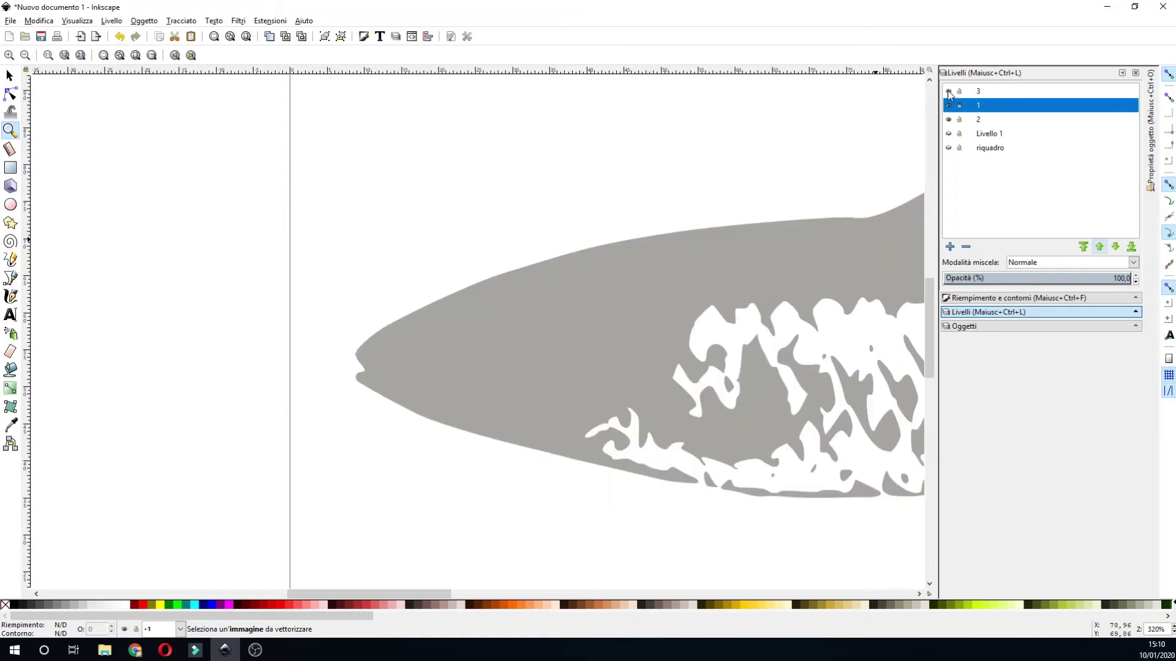
{"action": "left_click", "coordinate": [949, 91]}
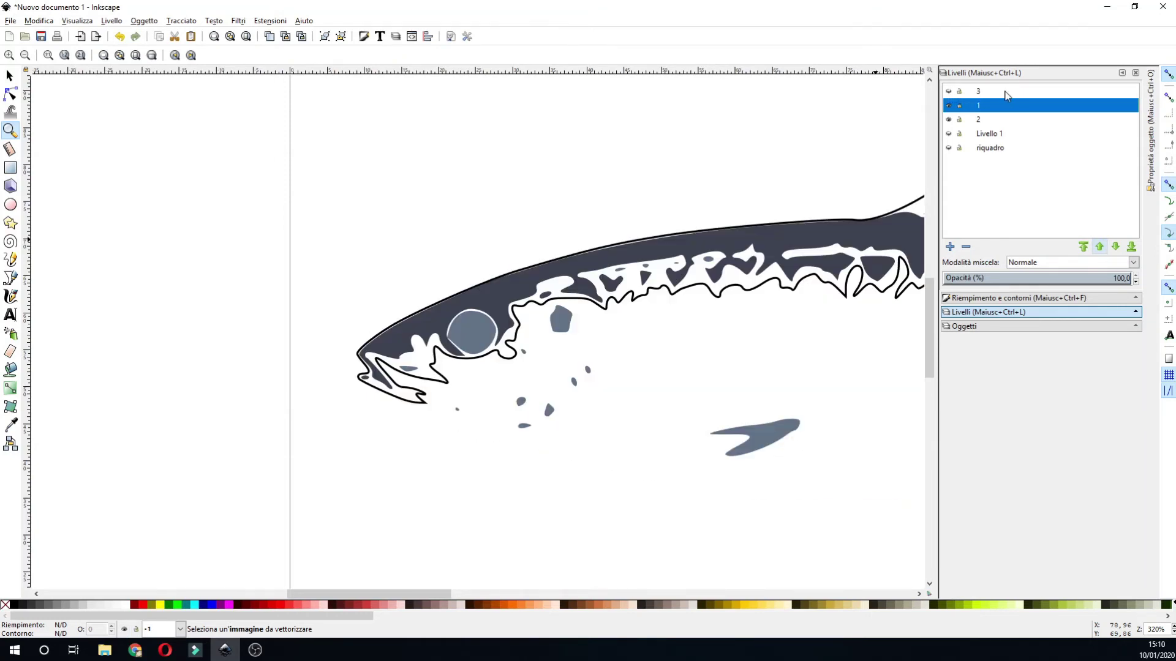
{"action": "left_click", "coordinate": [1002, 120]}
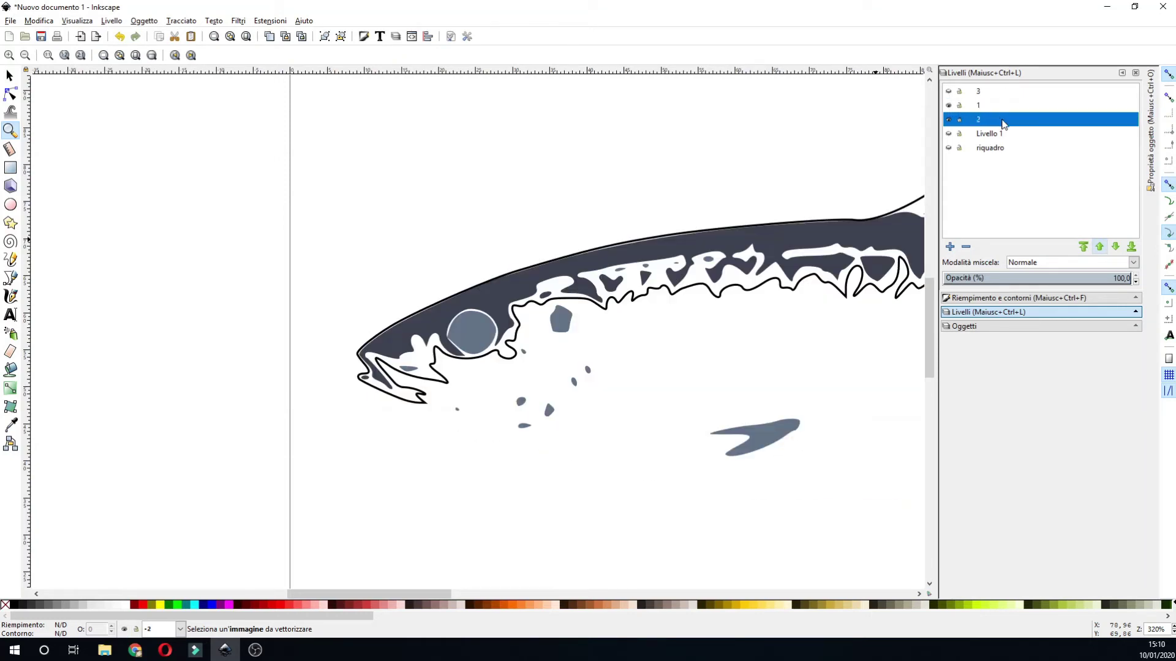
{"action": "left_click", "coordinate": [1100, 248]}
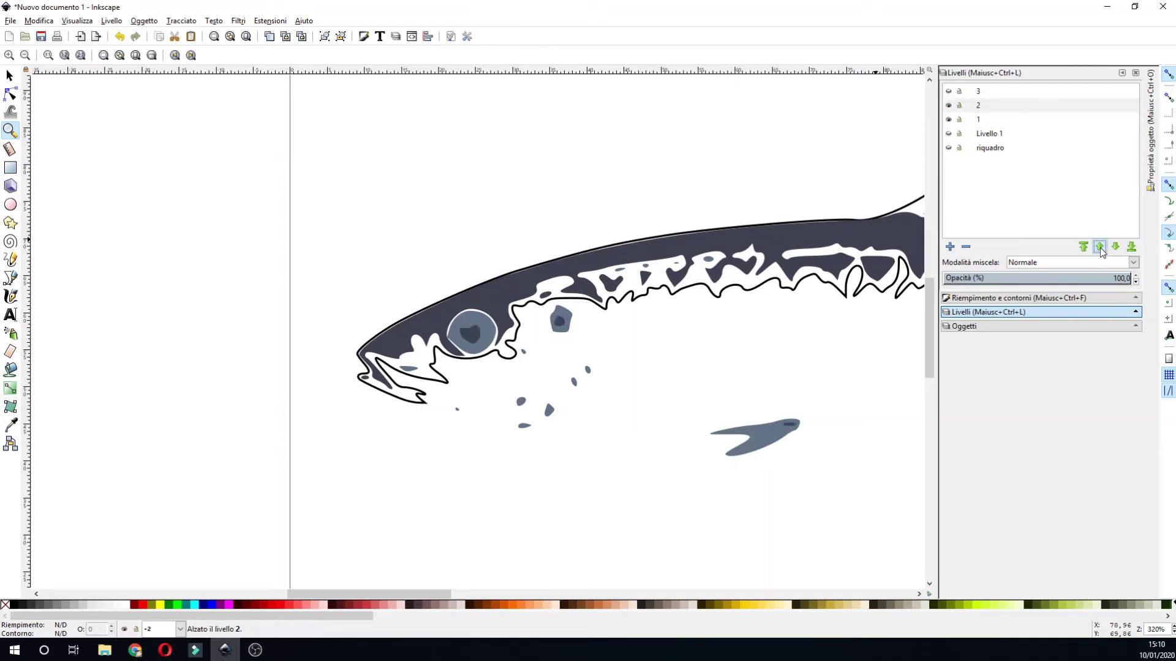
- Zoom on the eye, compare layers 1 and 2, and make layer 1 current
{"action": "left_click_drag", "start_coordinate": [421, 285], "coordinate": [533, 364]}
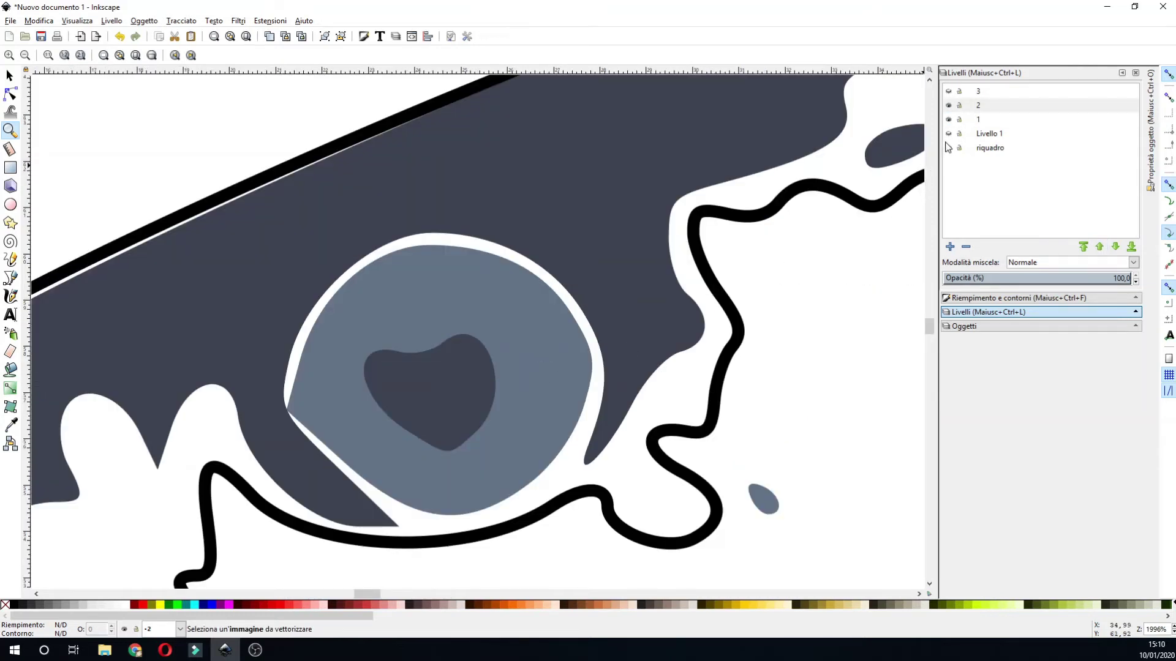
{"action": "left_click", "coordinate": [948, 119]}
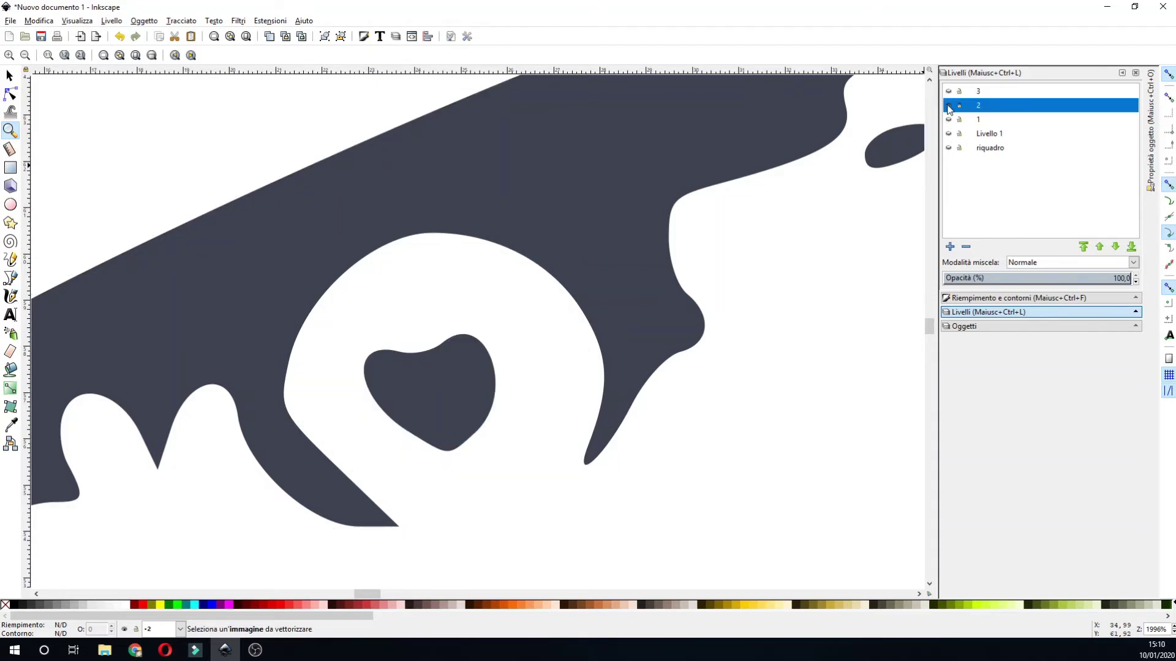
{"action": "left_click", "coordinate": [948, 106]}
{"action": "left_click", "coordinate": [978, 122]}
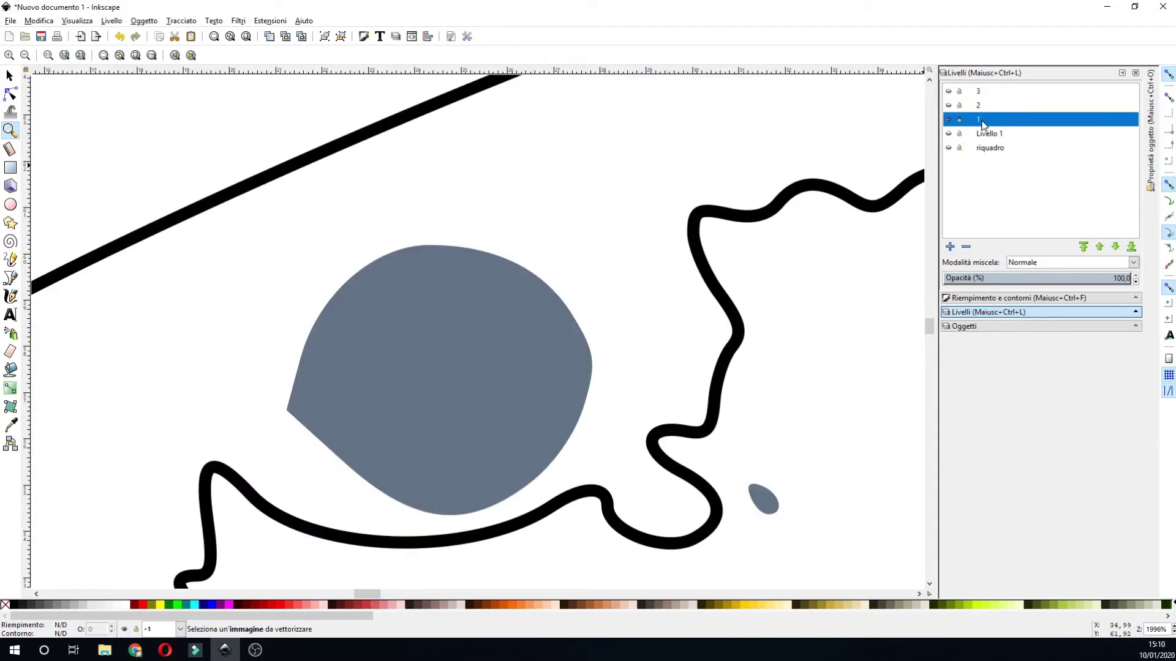
- Drag the iris's lower-left node inward with the Node tool and show layer 2 again
{"action": "left_click", "coordinate": [9, 94]}
{"action": "left_click", "coordinate": [397, 268]}
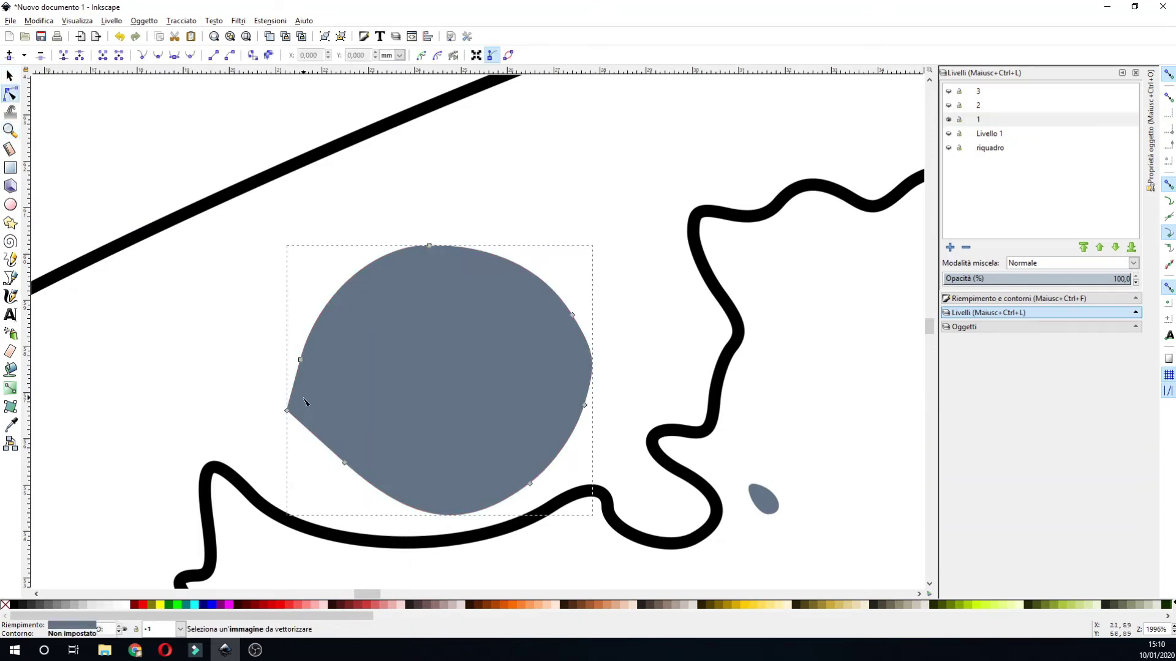
{"action": "left_click_drag", "start_coordinate": [287, 410], "coordinate": [308, 409]}
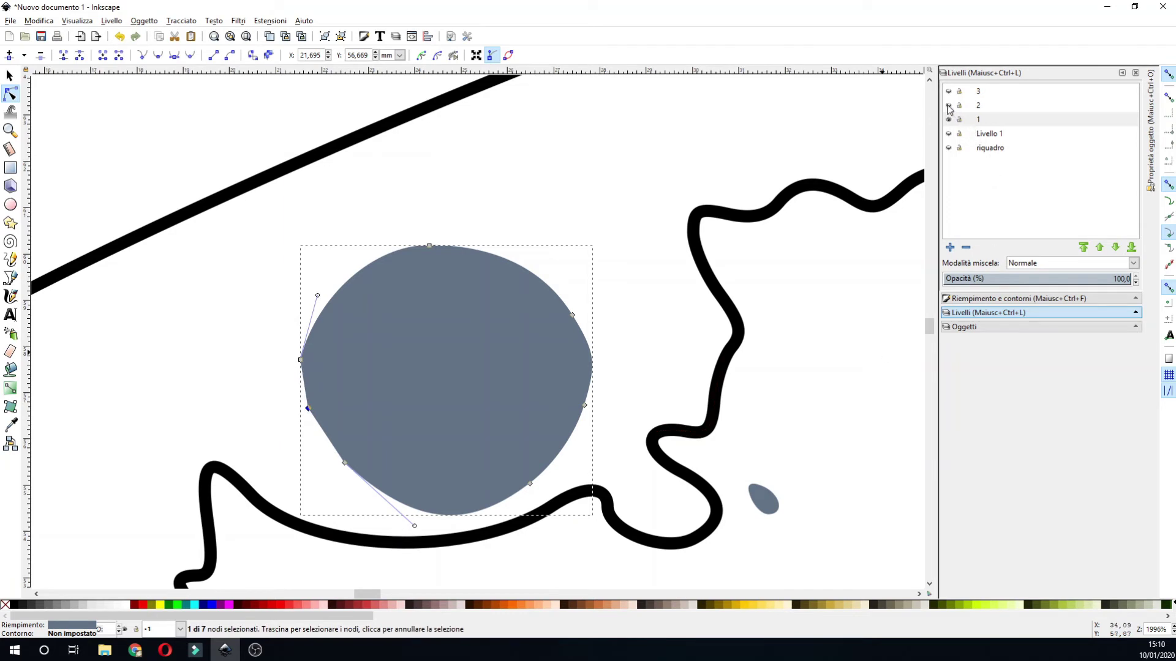
{"action": "left_click", "coordinate": [949, 106]}
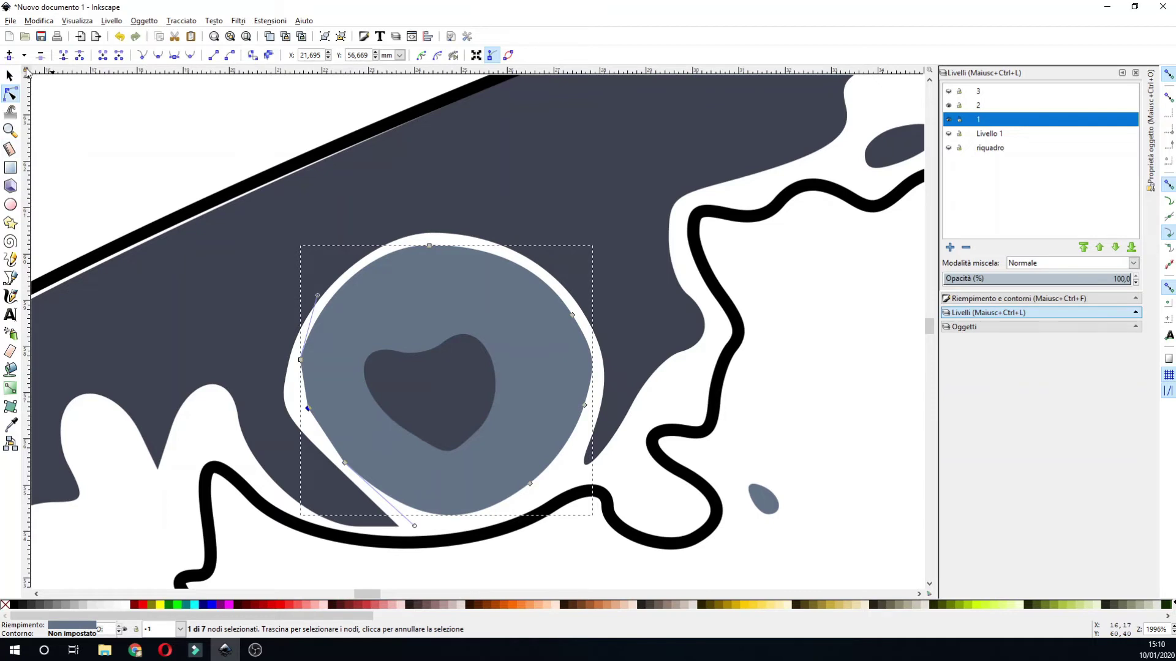
- Inspect the nodes of the iris and heart-shaped pupil, then clear the selection
{"action": "left_click", "coordinate": [9, 75]}
{"action": "left_click", "coordinate": [135, 128]}
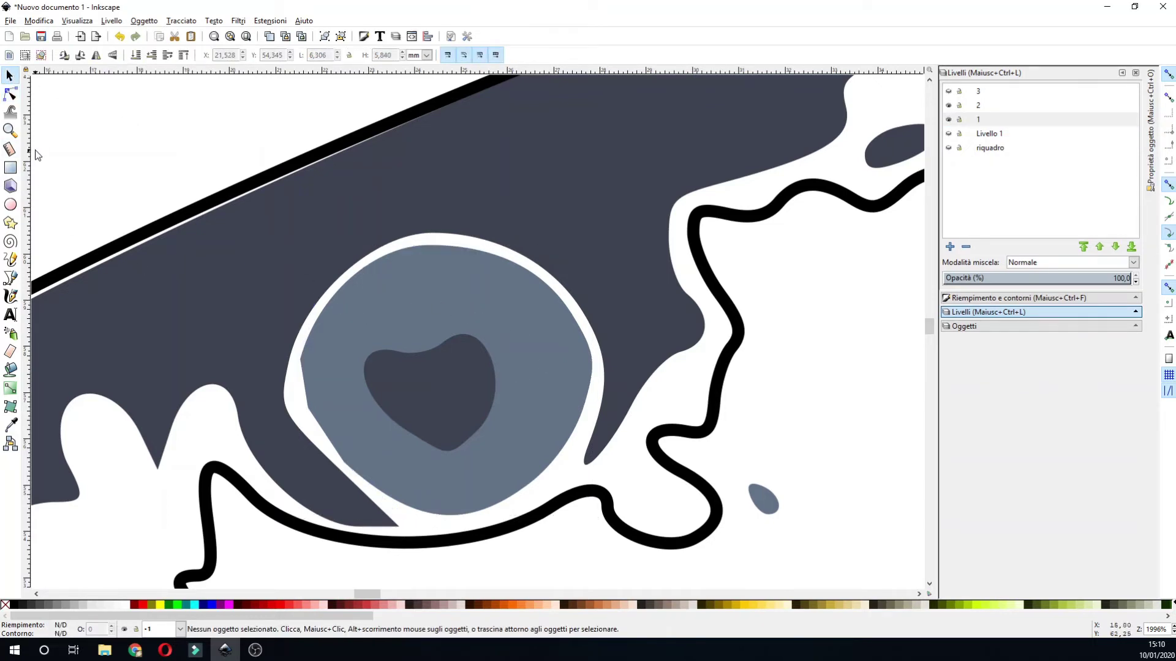
{"action": "left_click", "coordinate": [10, 93]}
{"action": "left_click", "coordinate": [388, 260]}
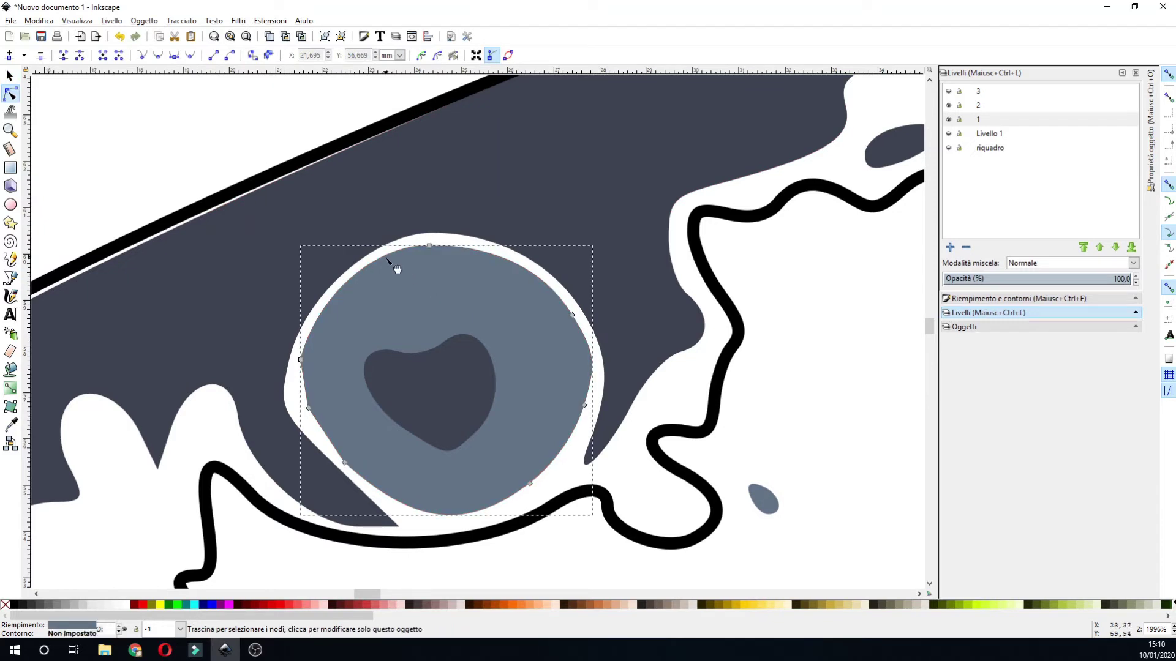
{"action": "left_click", "coordinate": [404, 358]}
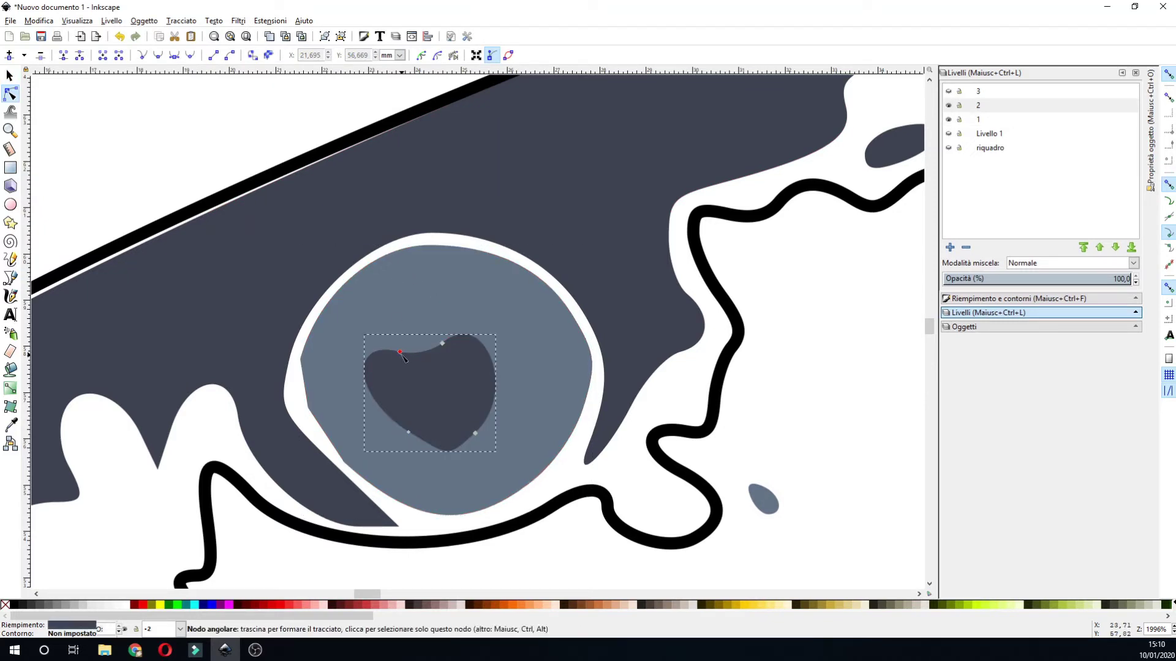
{"action": "key", "text": "s"}
{"action": "key", "text": "Escape"}
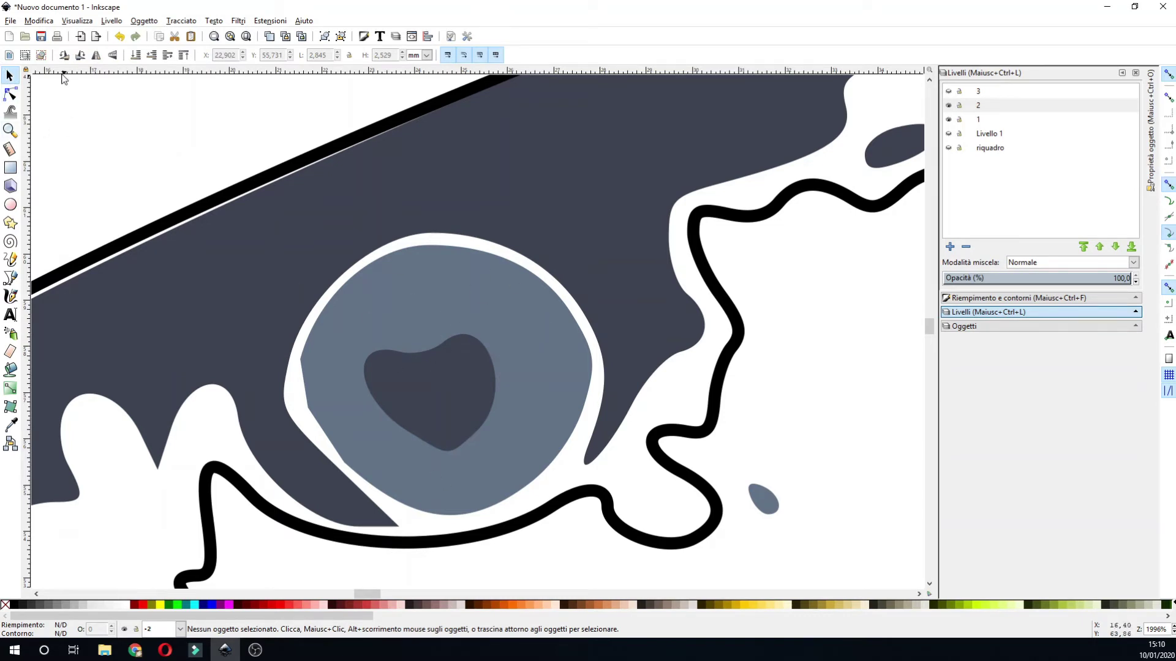
- Delete the dark fish body fill and the fish outline from layer 1
{"action": "left_click", "coordinate": [10, 130]}
{"action": "left_click", "coordinate": [25, 55]}
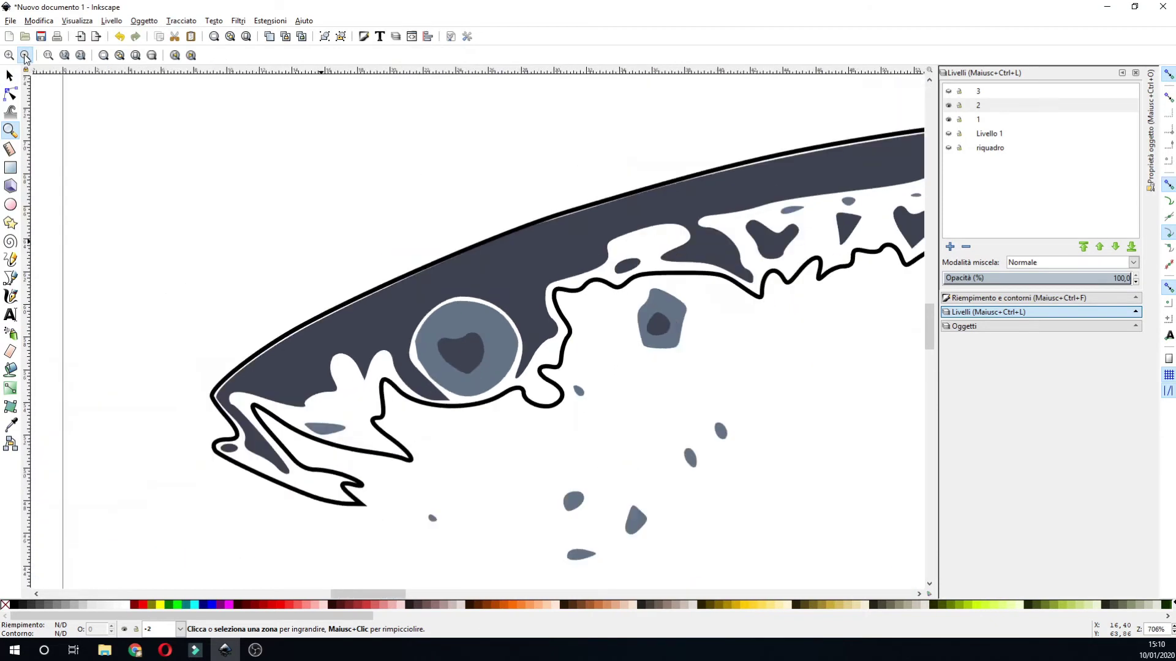
{"action": "left_click", "coordinate": [24, 55]}
{"action": "left_click", "coordinate": [24, 55]}
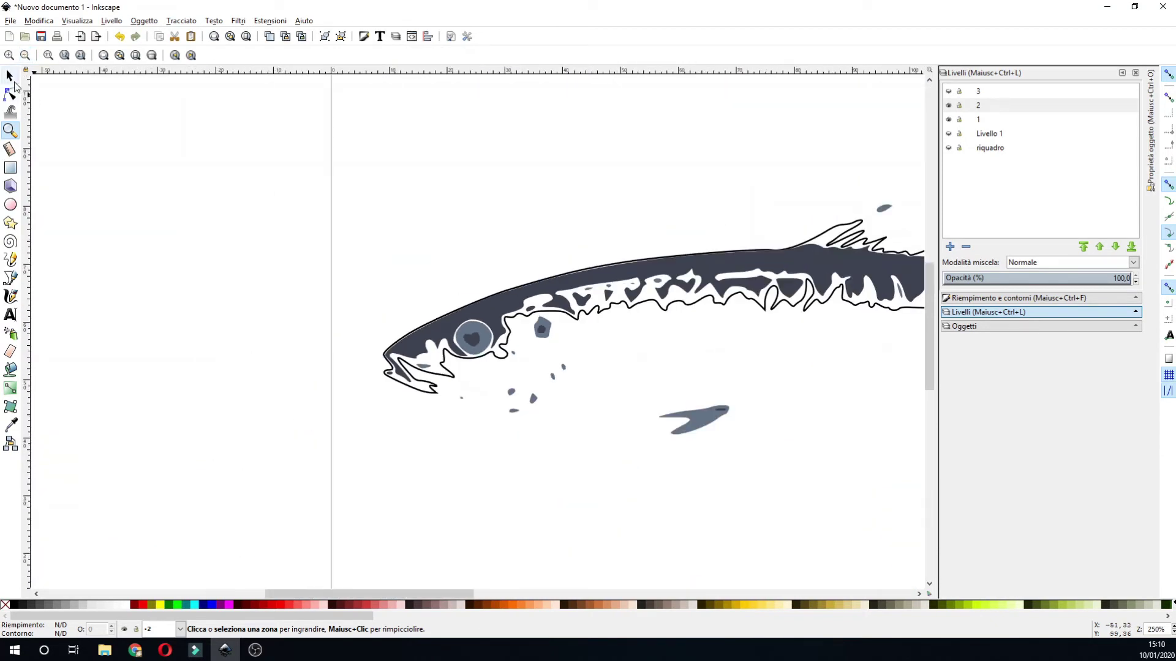
{"action": "left_click", "coordinate": [10, 75]}
{"action": "left_click", "coordinate": [570, 316]}
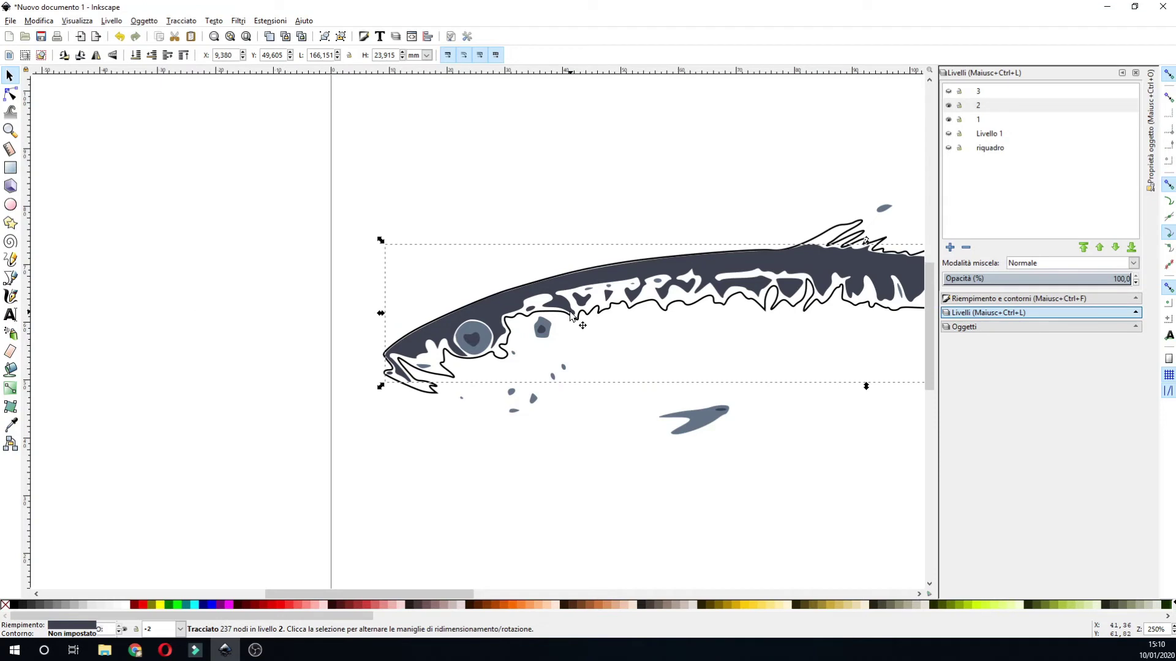
{"action": "key", "text": "Delete"}
{"action": "left_click", "coordinate": [569, 319]}
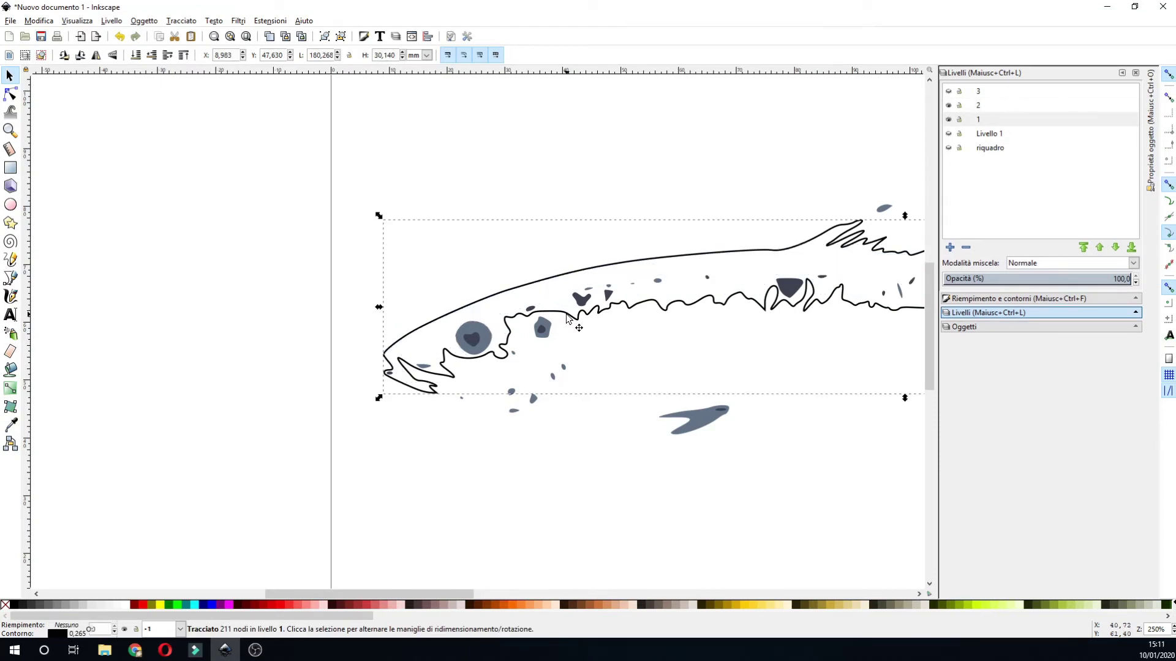
{"action": "key", "text": "Delete"}
- Delete the grey spots along the fish body and belly
{"action": "left_click_drag", "start_coordinate": [519, 290], "coordinate": [661, 468]}
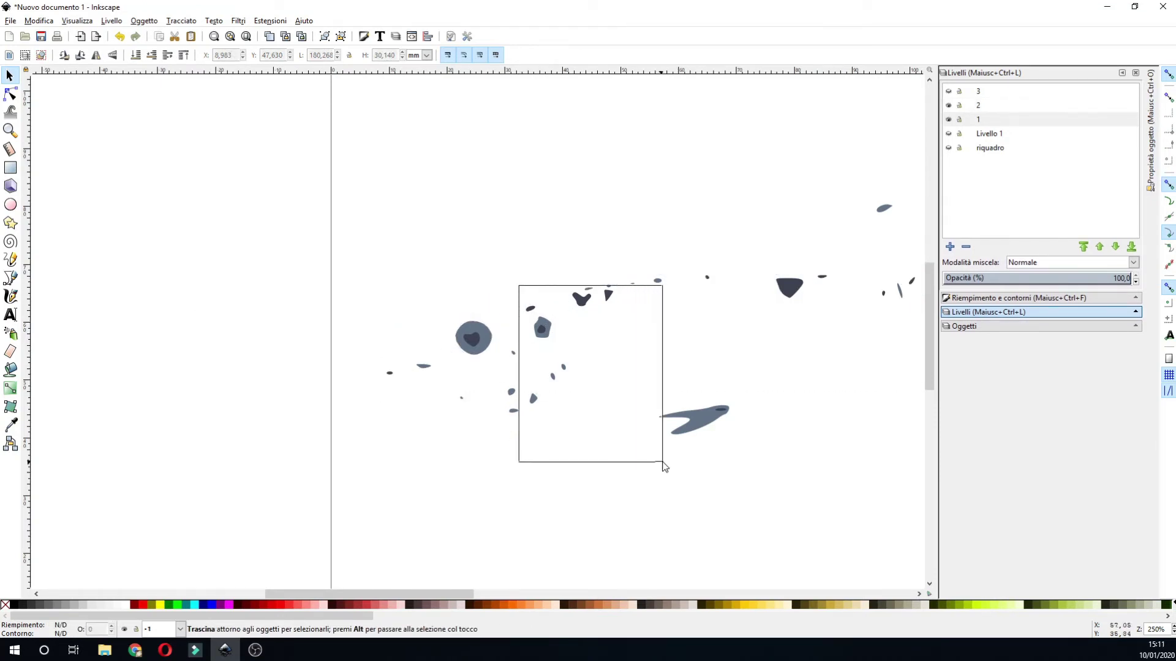
{"action": "key", "text": "Delete"}
{"action": "key", "text": "Delete"}
{"action": "left_click_drag", "start_coordinate": [568, 349], "coordinate": [505, 437]}
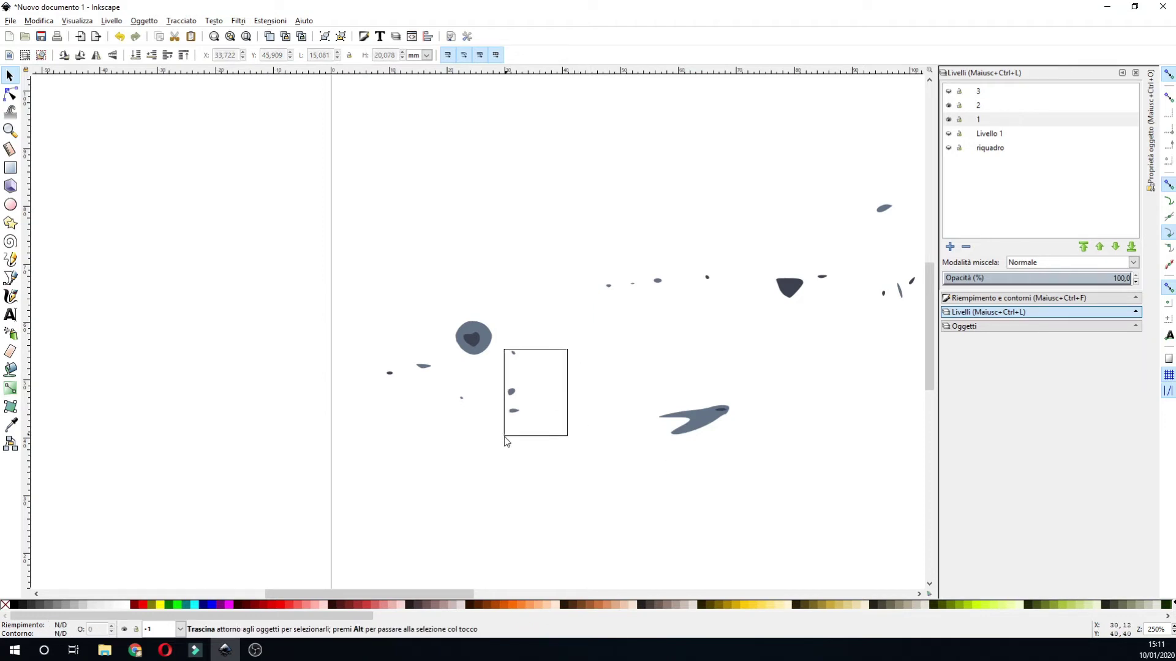
{"action": "key", "text": "Delete"}
{"action": "left_click_drag", "start_coordinate": [491, 389], "coordinate": [436, 432]}
{"action": "key", "text": "Delete"}
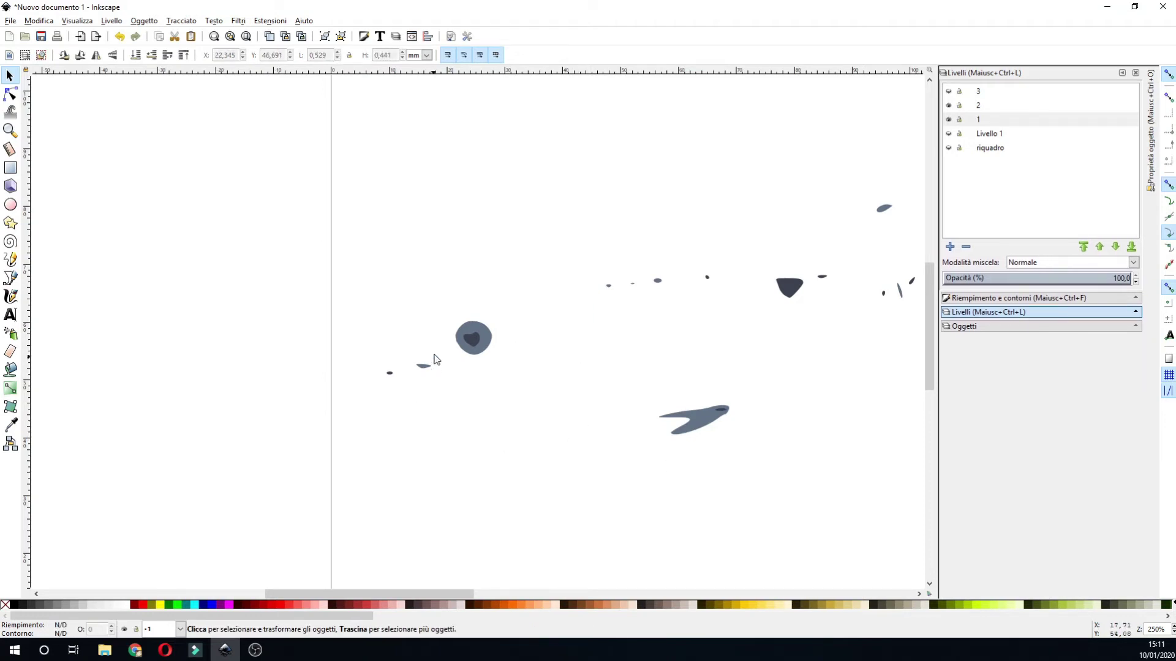
{"action": "left_click_drag", "start_coordinate": [435, 349], "coordinate": [341, 411]}
{"action": "key", "text": "Delete"}
- Delete the remaining triangle, tail and dot spots, leaving only the eye patch
{"action": "scroll", "coordinate": [300, 392], "scroll_direction": "down", "scroll_amount": 2}
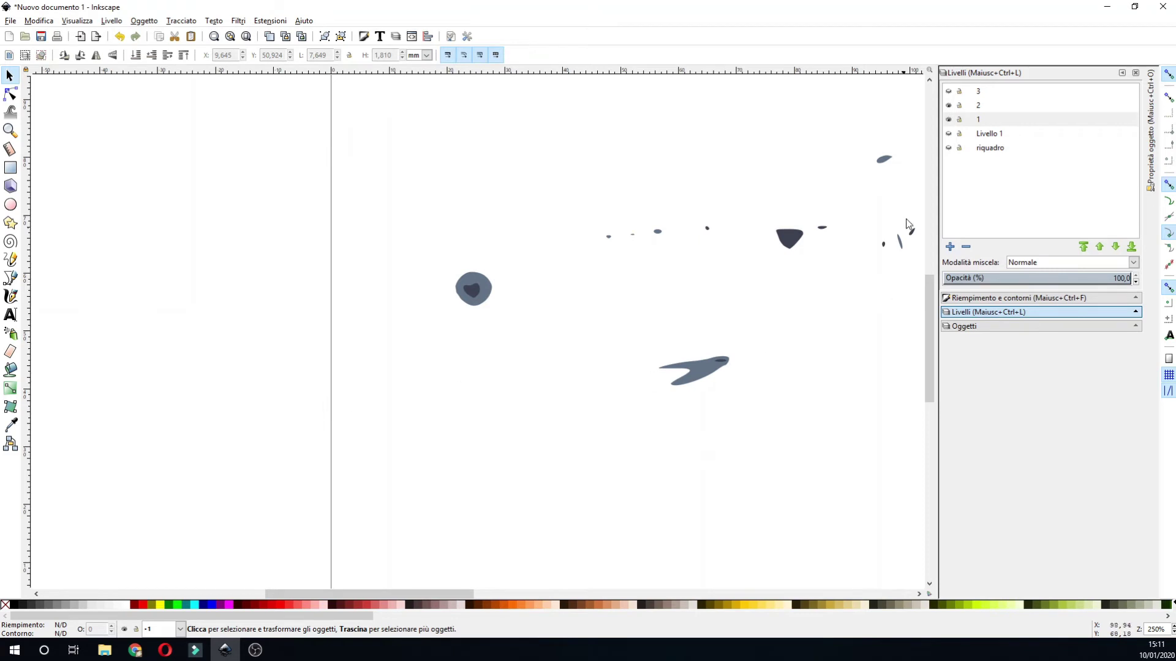
{"action": "left_click_drag", "start_coordinate": [846, 169], "coordinate": [614, 488]}
{"action": "key", "text": "Delete"}
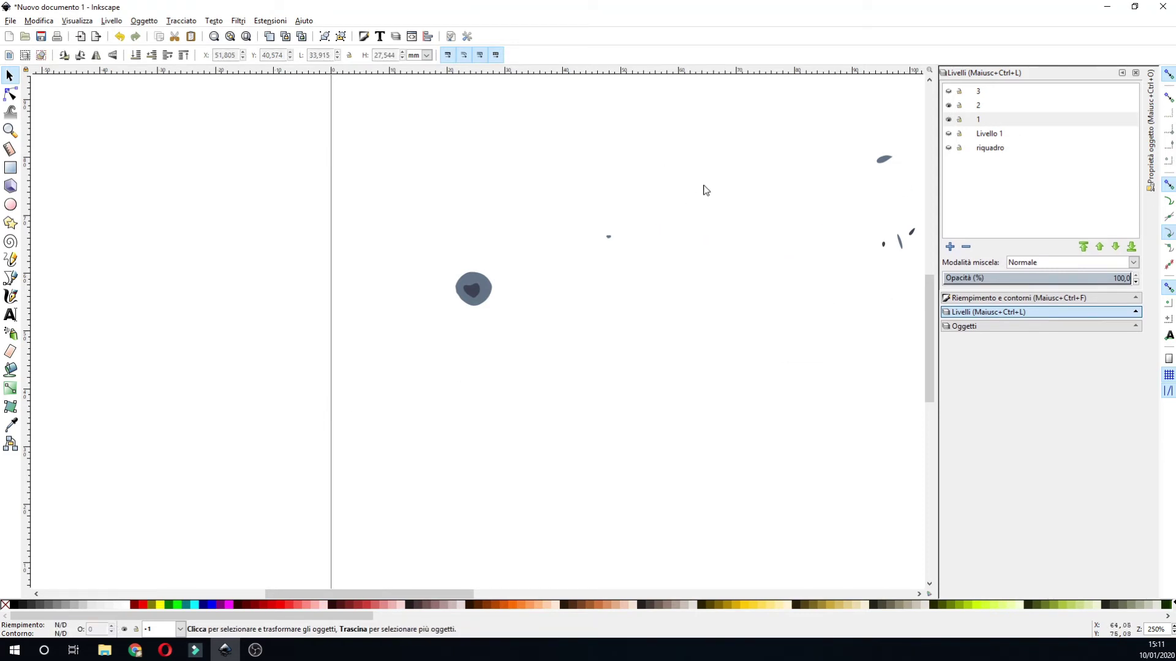
{"action": "left_click_drag", "start_coordinate": [713, 182], "coordinate": [576, 276]}
{"action": "key", "text": "Delete"}
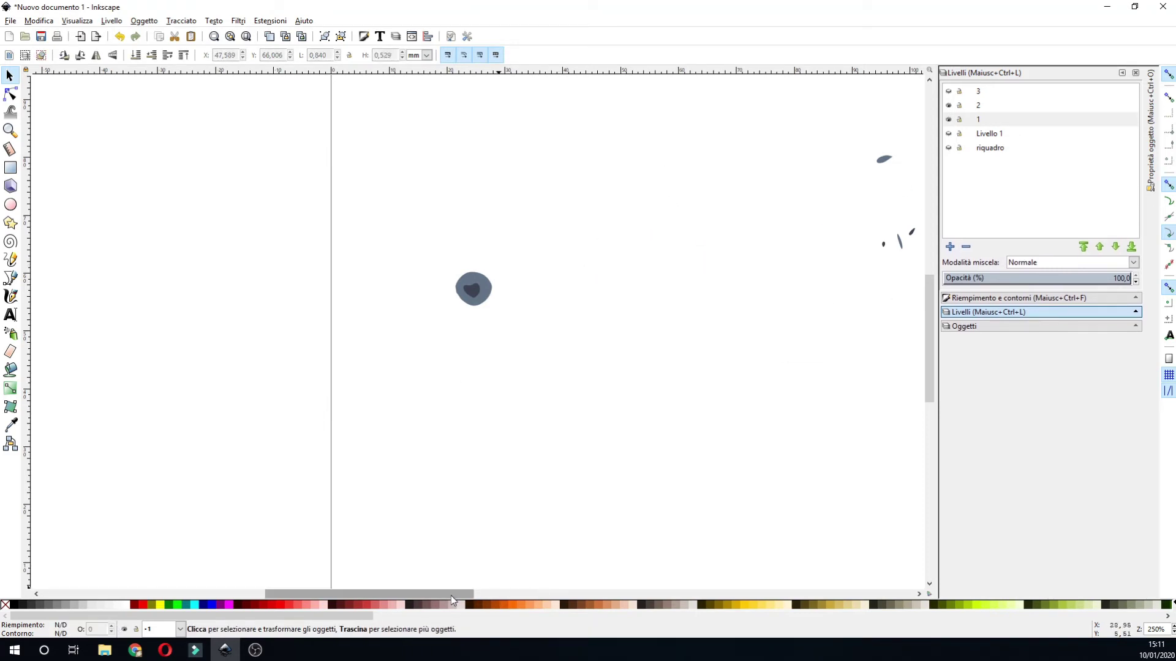
{"action": "left_click_drag", "start_coordinate": [451, 595], "coordinate": [585, 594]}
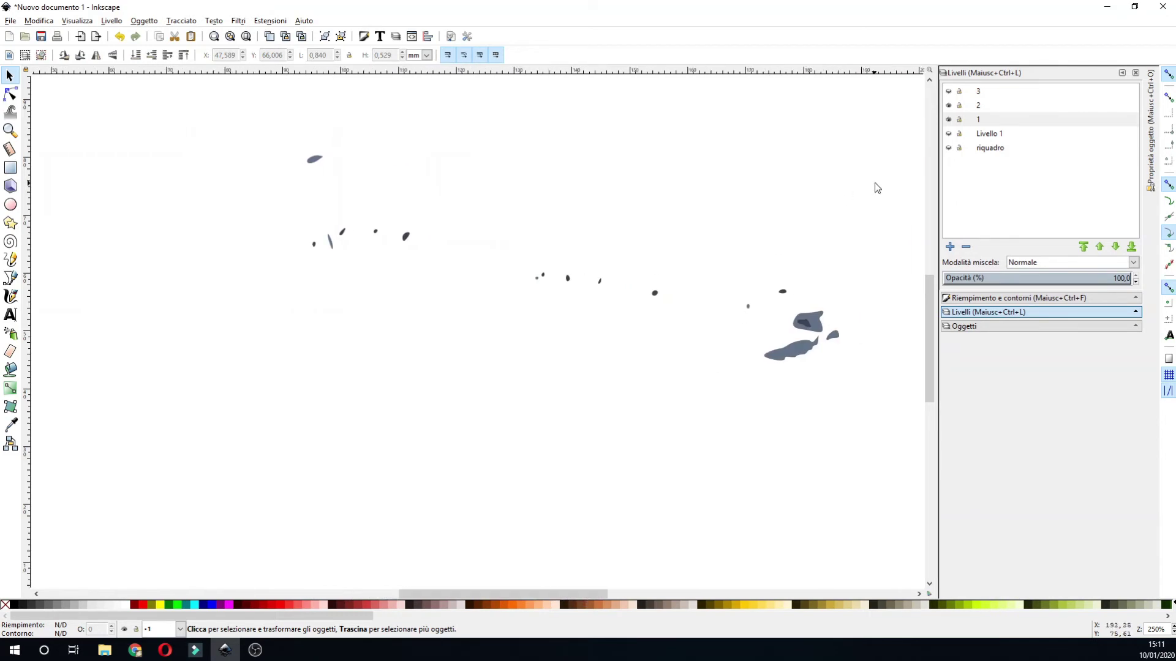
{"action": "left_click_drag", "start_coordinate": [876, 182], "coordinate": [289, 381]}
{"action": "key", "text": "Delete"}
{"action": "left_click_drag", "start_coordinate": [354, 137], "coordinate": [295, 182]}
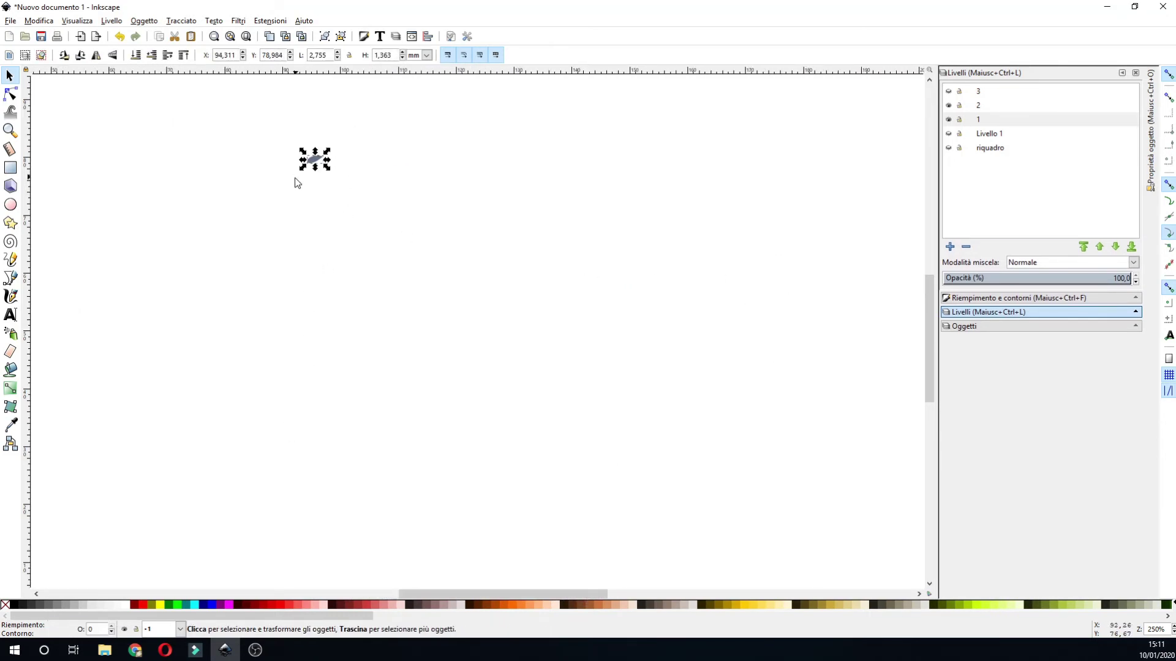
{"action": "key", "text": "Delete"}
{"action": "left_click", "coordinate": [10, 130]}
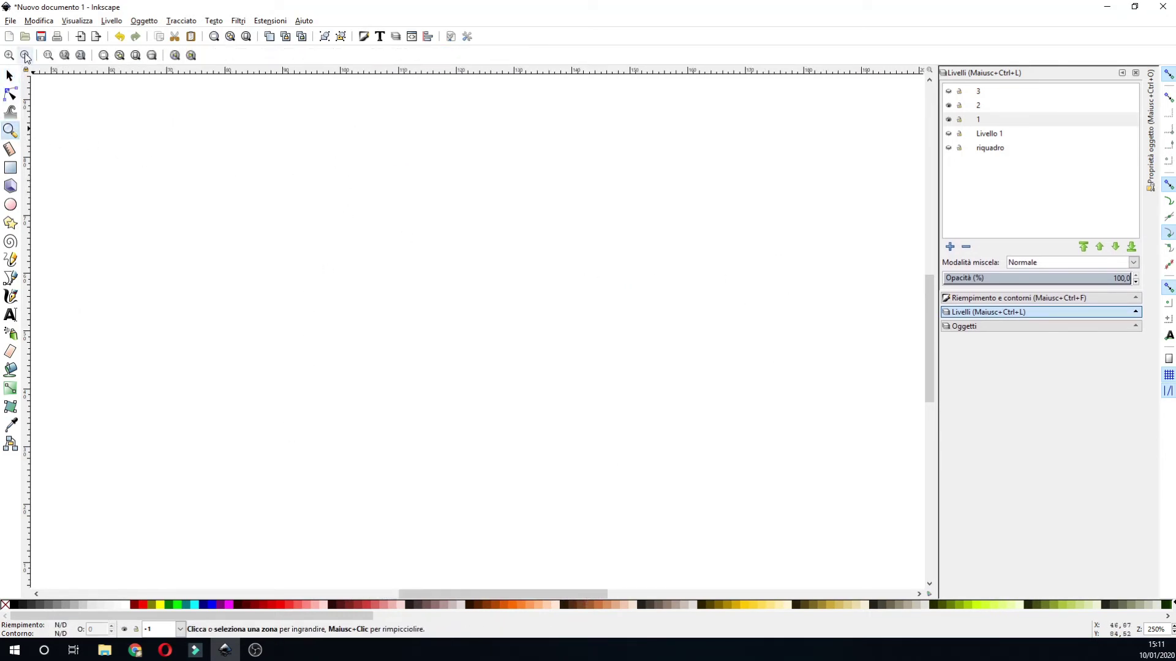
- Check the grey fish layer, zoom into the eye patch on the page, and bring up the save dialog
{"action": "left_click", "coordinate": [25, 55]}
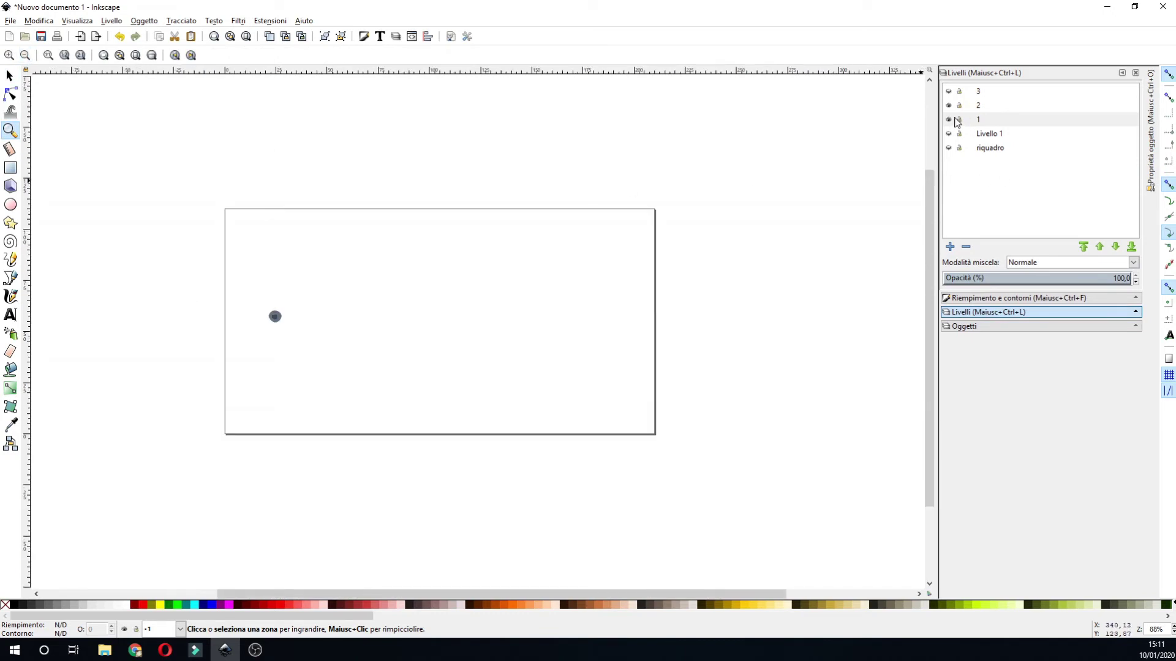
{"action": "left_click", "coordinate": [949, 91]}
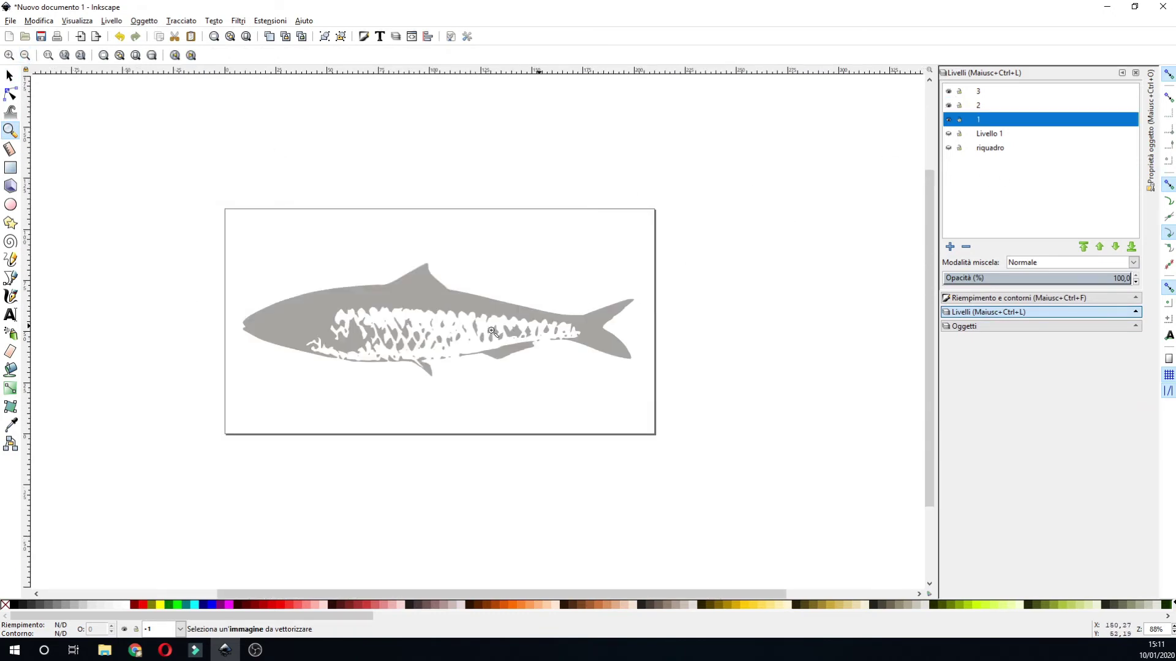
{"action": "left_click", "coordinate": [10, 75]}
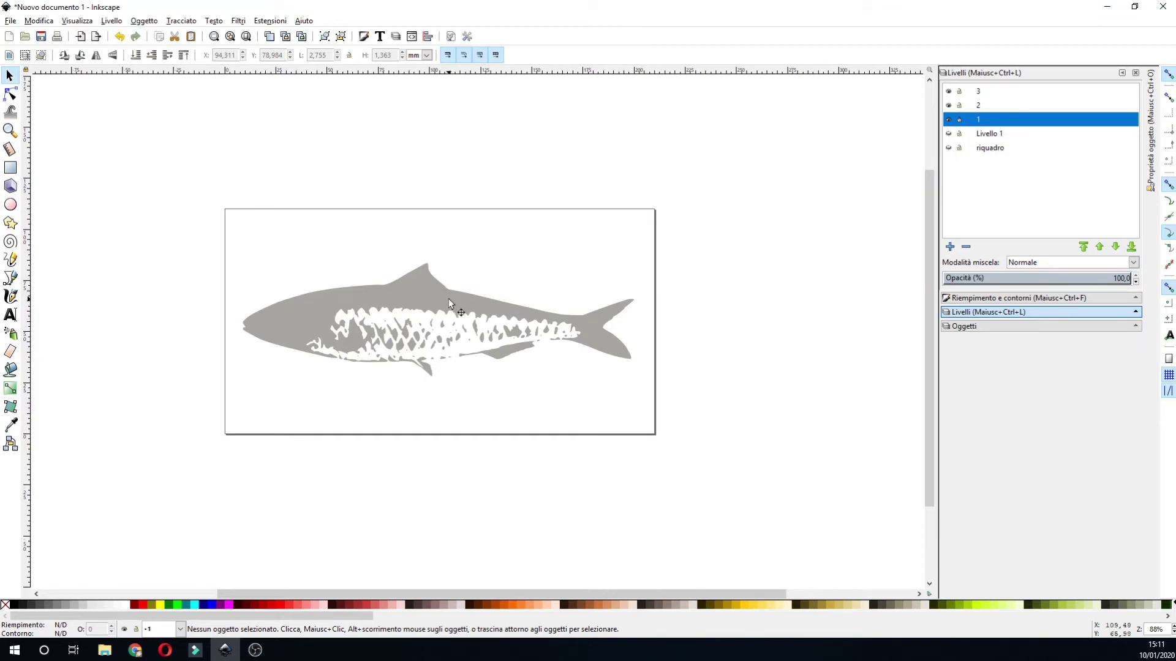
{"action": "left_click", "coordinate": [949, 91]}
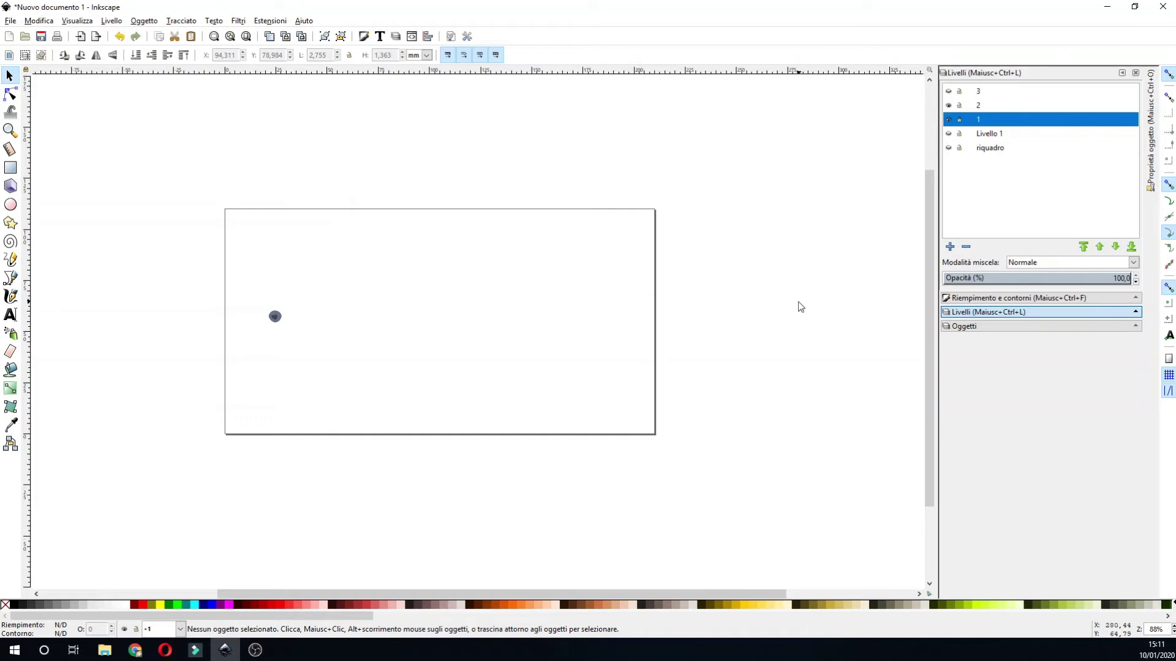
{"action": "left_click", "coordinate": [10, 131]}
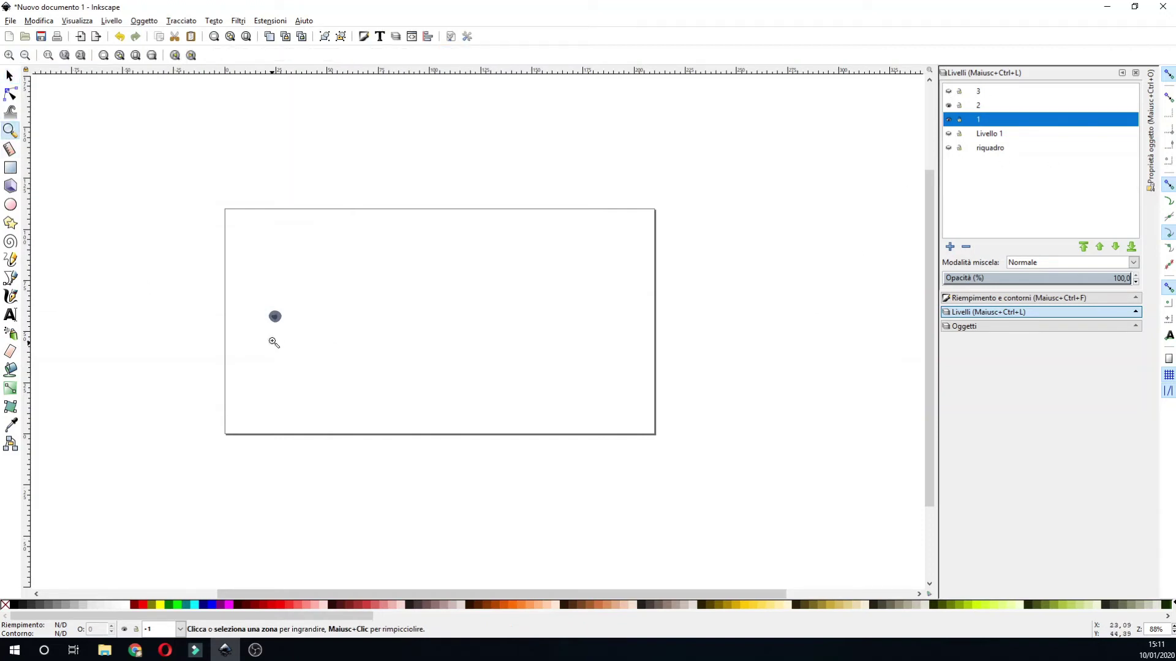
{"action": "left_click_drag", "start_coordinate": [205, 217], "coordinate": [688, 476]}
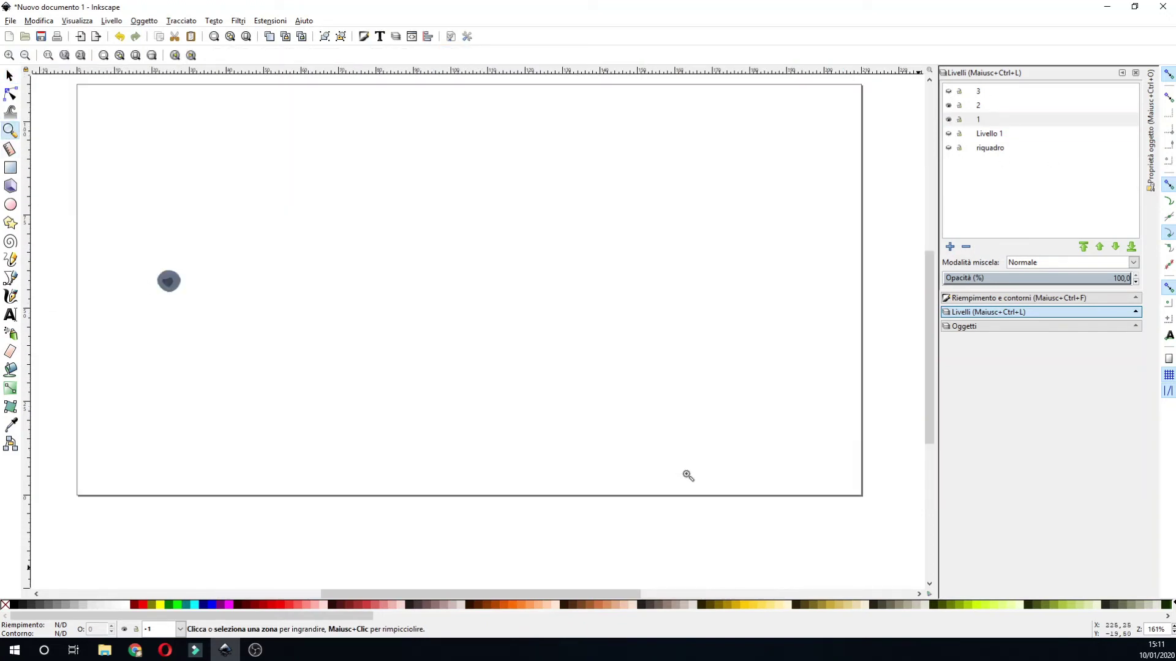
{"action": "left_click", "coordinate": [41, 36]}
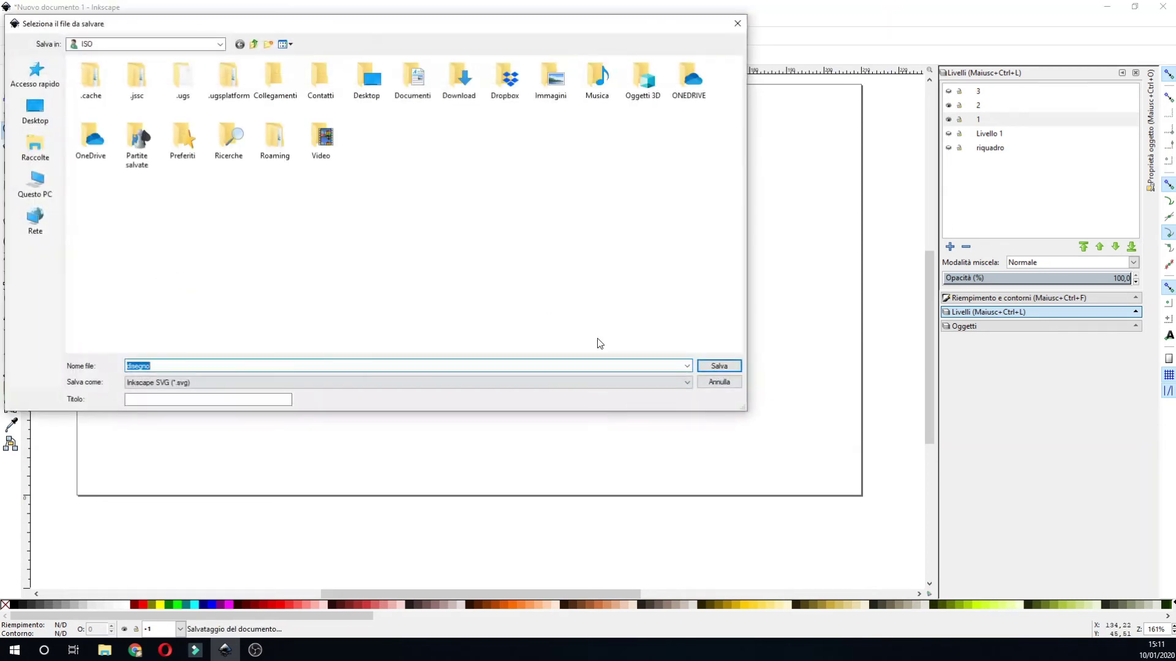
- Cancel the save dialog
{"action": "key", "text": "Escape"}
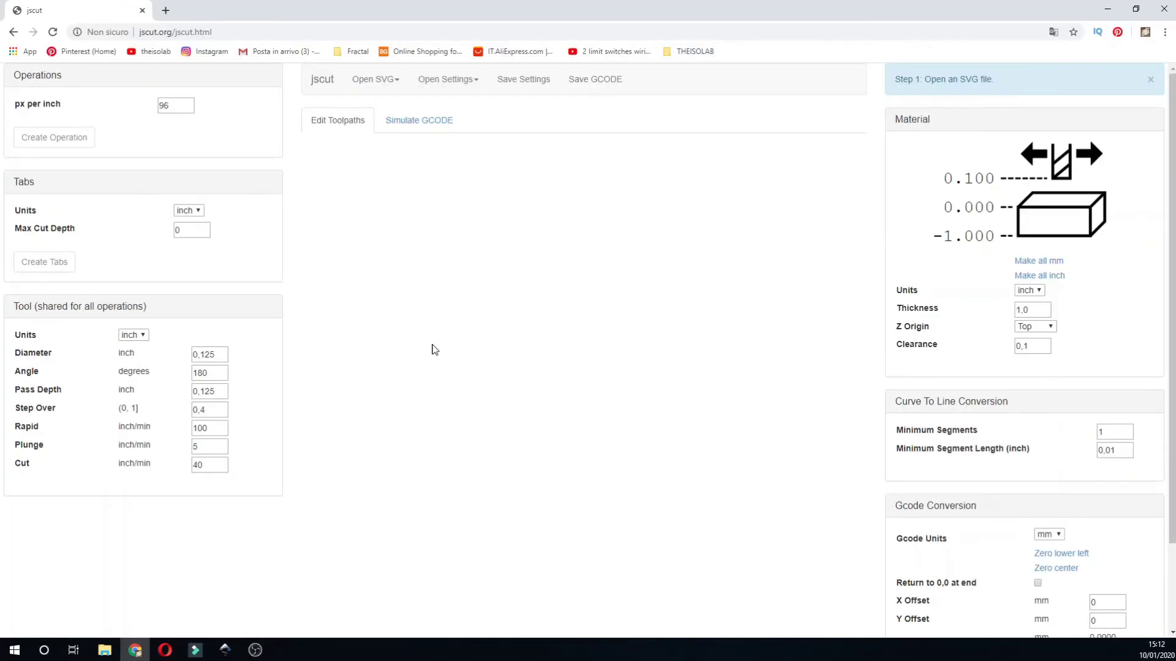
- Load the eye patch SVG into jscut via Open SVG > Local
{"action": "left_click", "coordinate": [367, 80]}
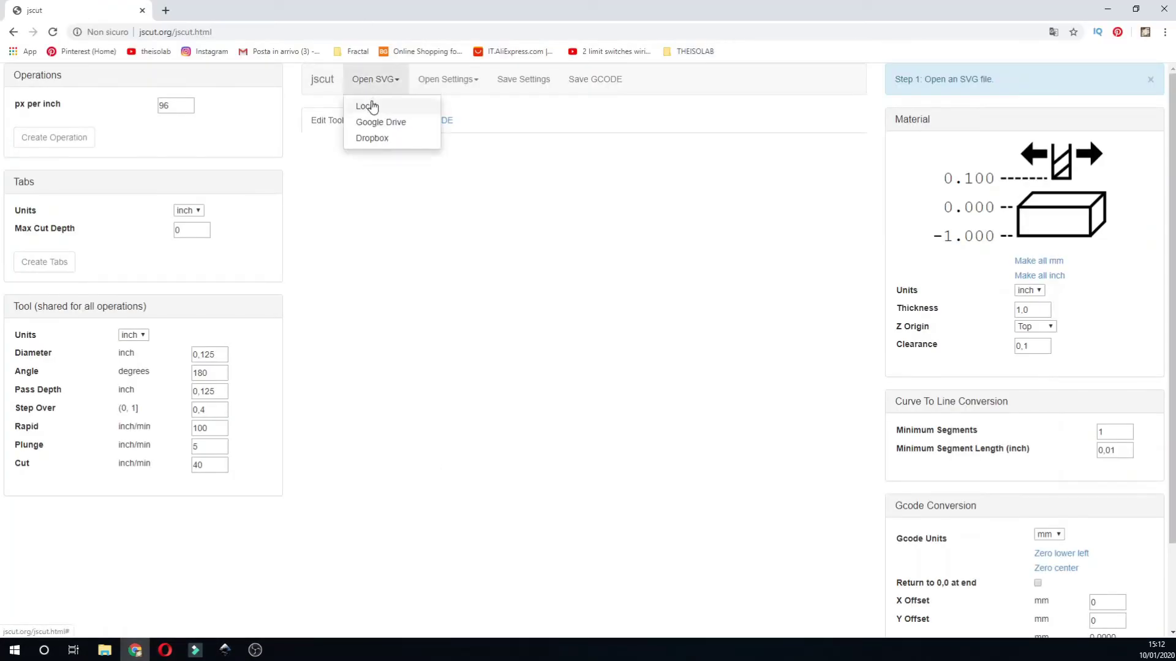
{"action": "left_click", "coordinate": [370, 105]}
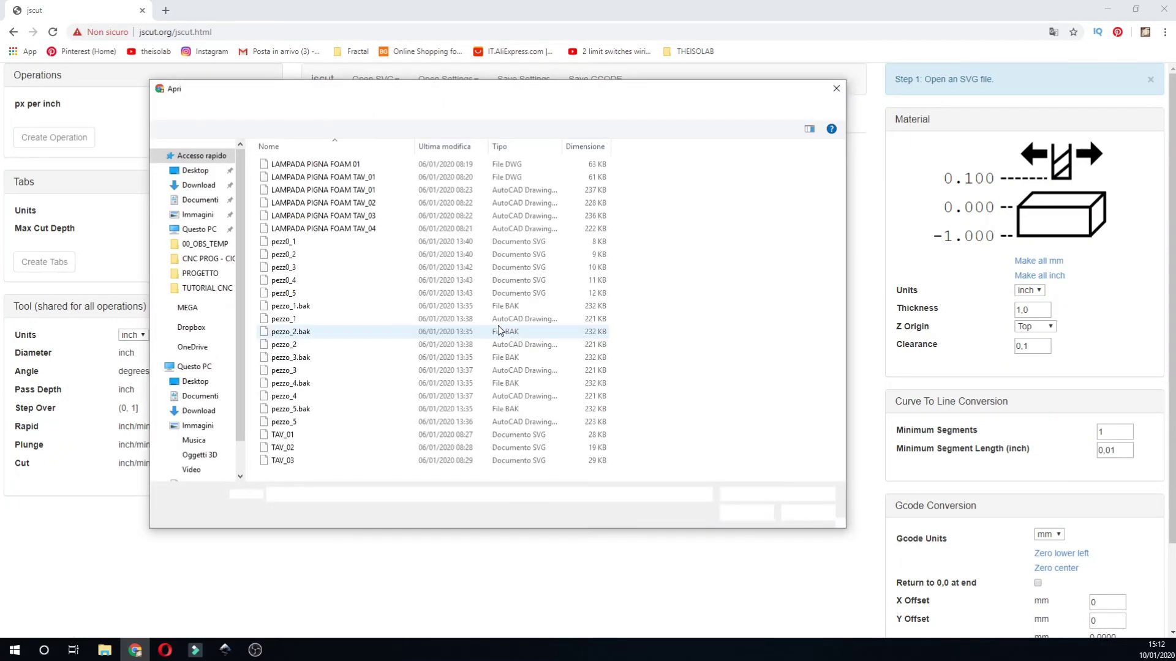
{"action": "key", "text": "Escape"}
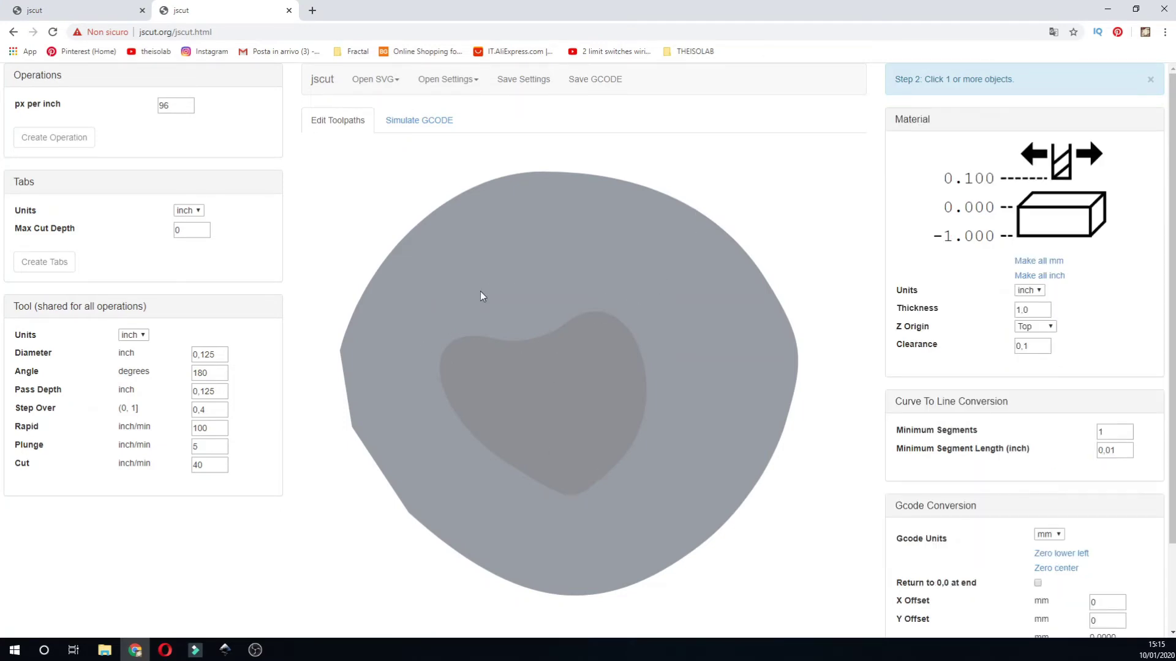
{"action": "left_click", "coordinate": [224, 650]}
- Select both the inner heart and the outer eye shape in jscut
{"action": "left_click", "coordinate": [549, 399]}
{"action": "left_click", "coordinate": [471, 502]}
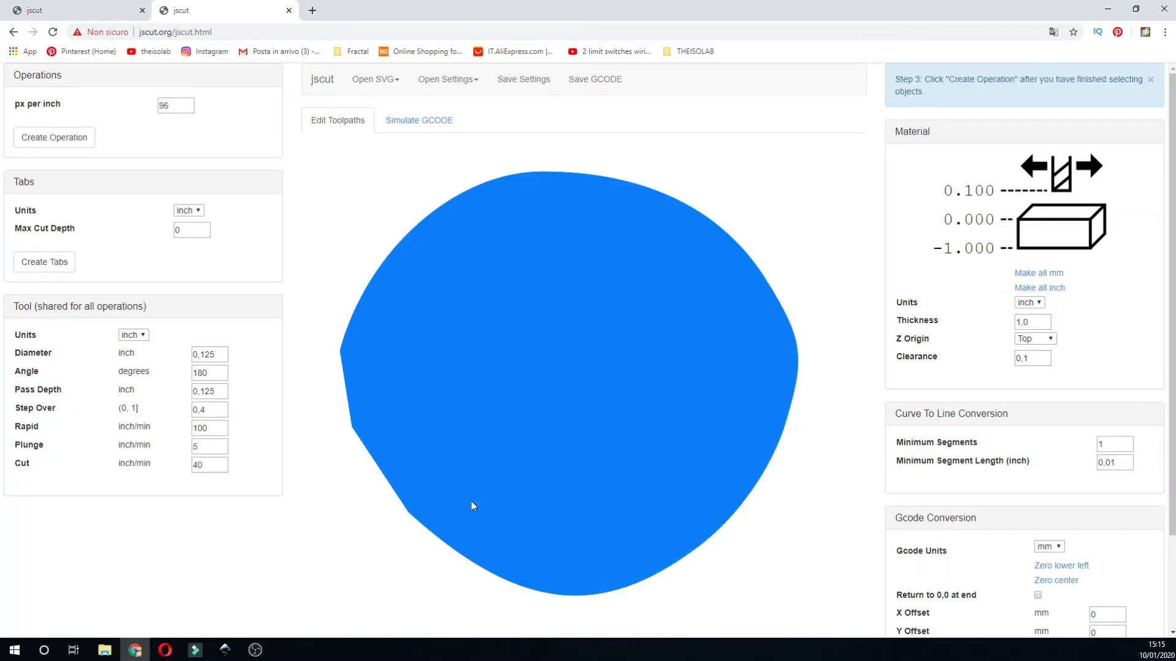
{"action": "left_click", "coordinate": [581, 359]}
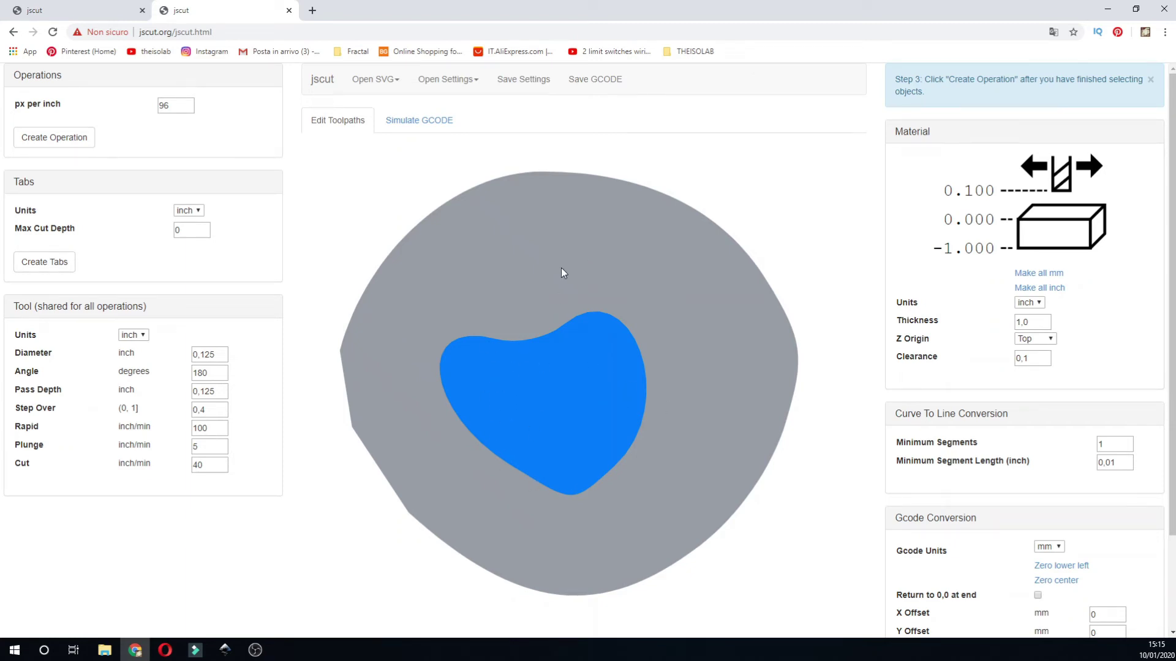
{"action": "left_click", "coordinate": [576, 378]}
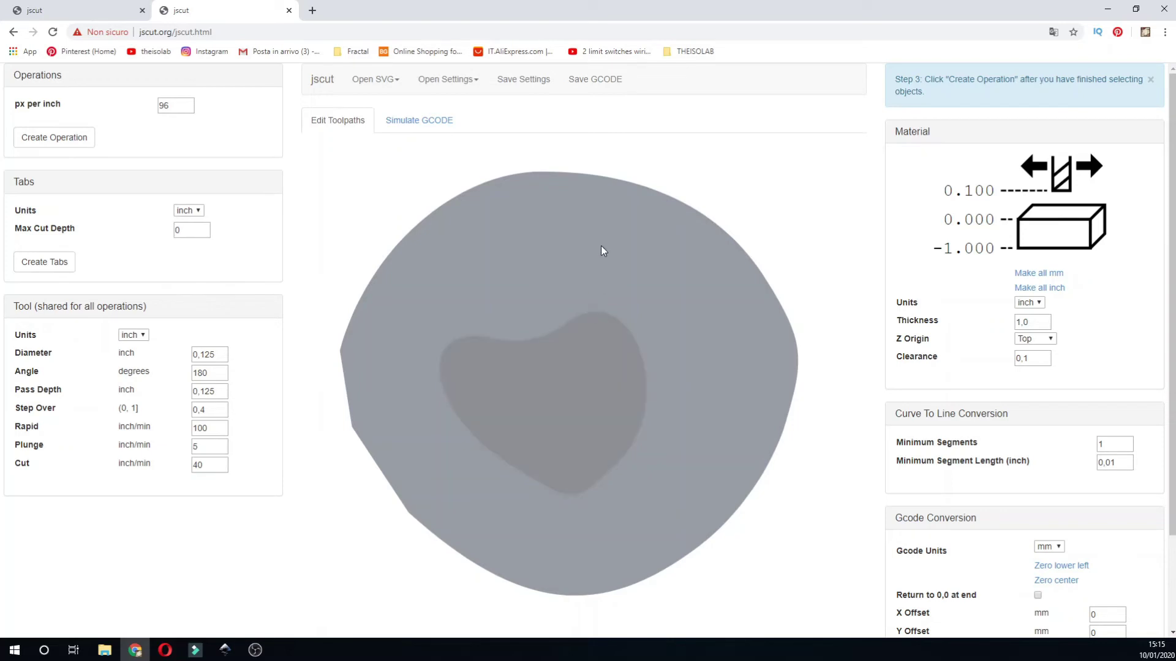
{"action": "left_click", "coordinate": [574, 378]}
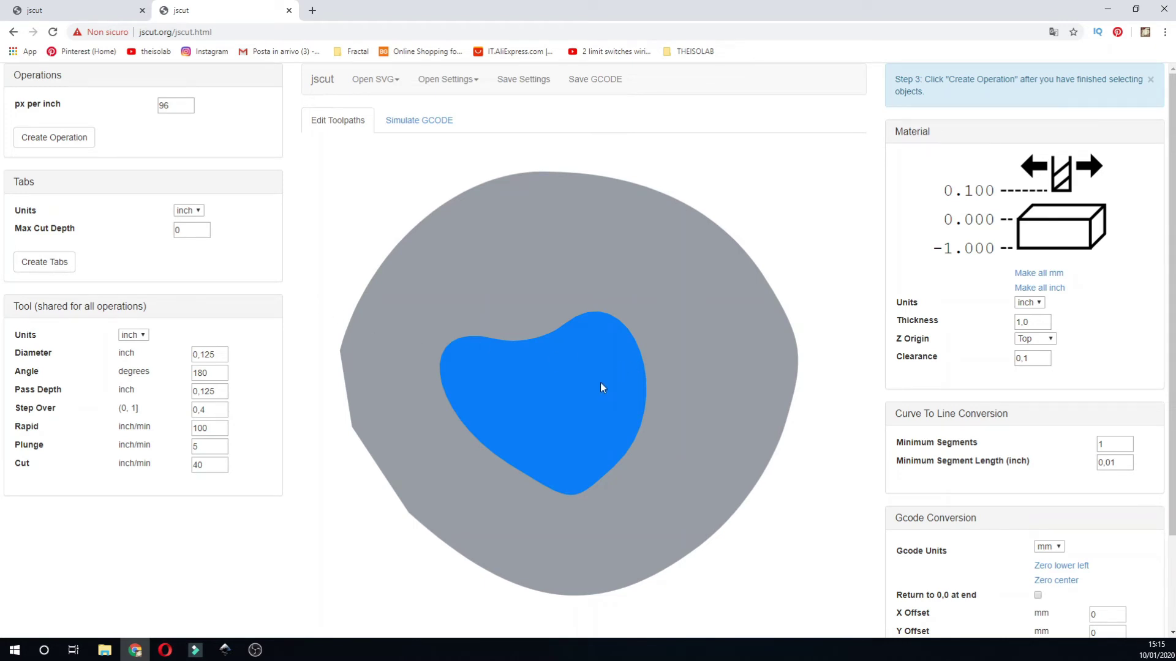
{"action": "left_click", "coordinate": [550, 280]}
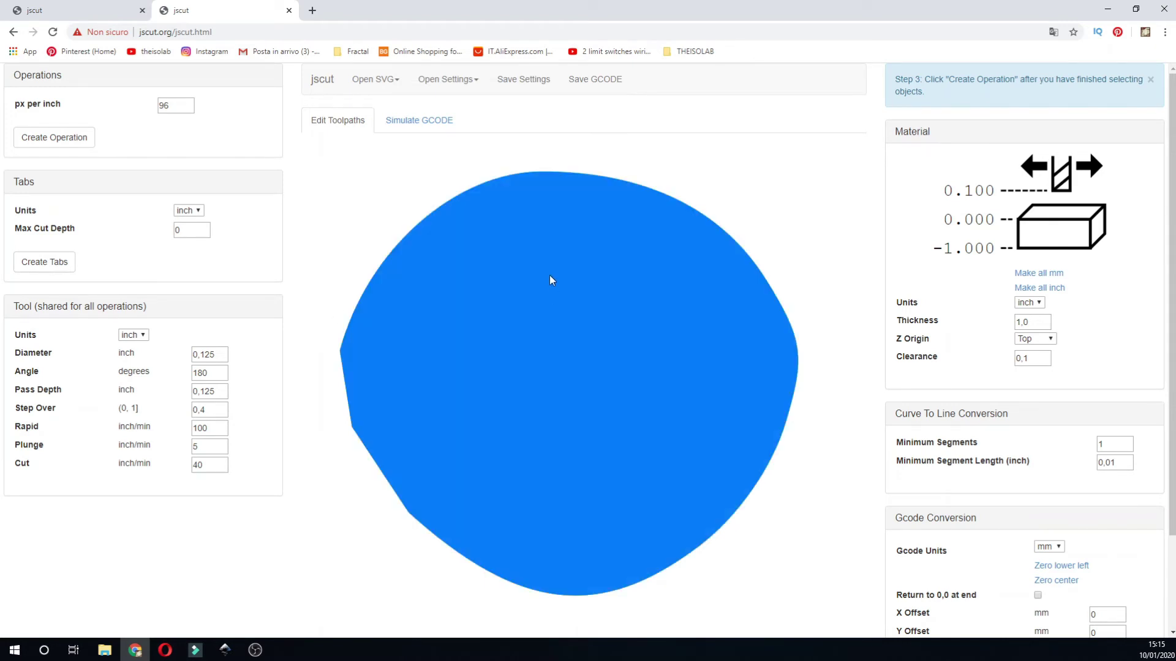
{"action": "left_click", "coordinate": [558, 371]}
{"action": "left_click", "coordinate": [531, 287]}
- Create a Pocket operation for the two shapes with Combine kept as Union
{"action": "left_click", "coordinate": [43, 141]}
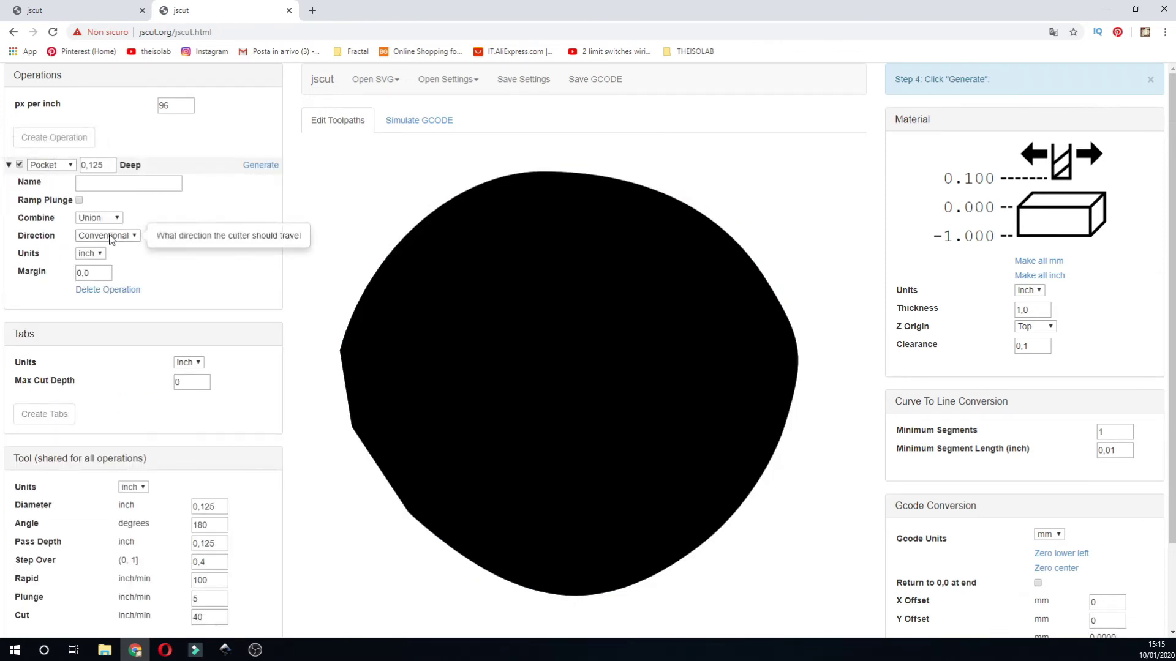
{"action": "left_click", "coordinate": [114, 218]}
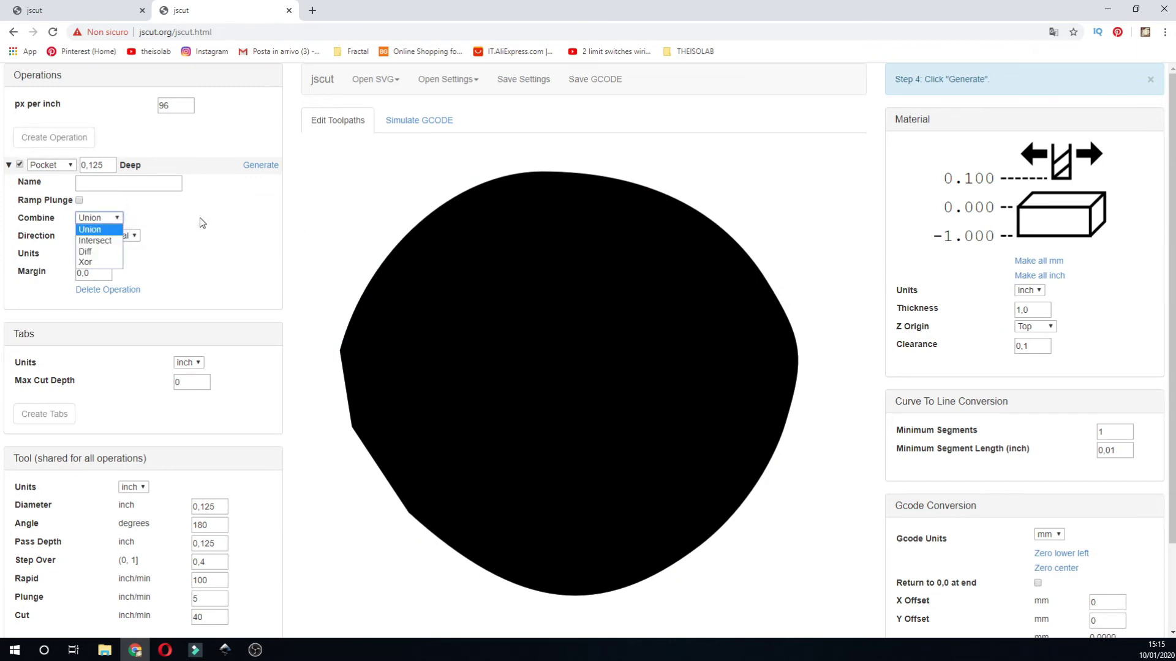
{"action": "left_click", "coordinate": [203, 222]}
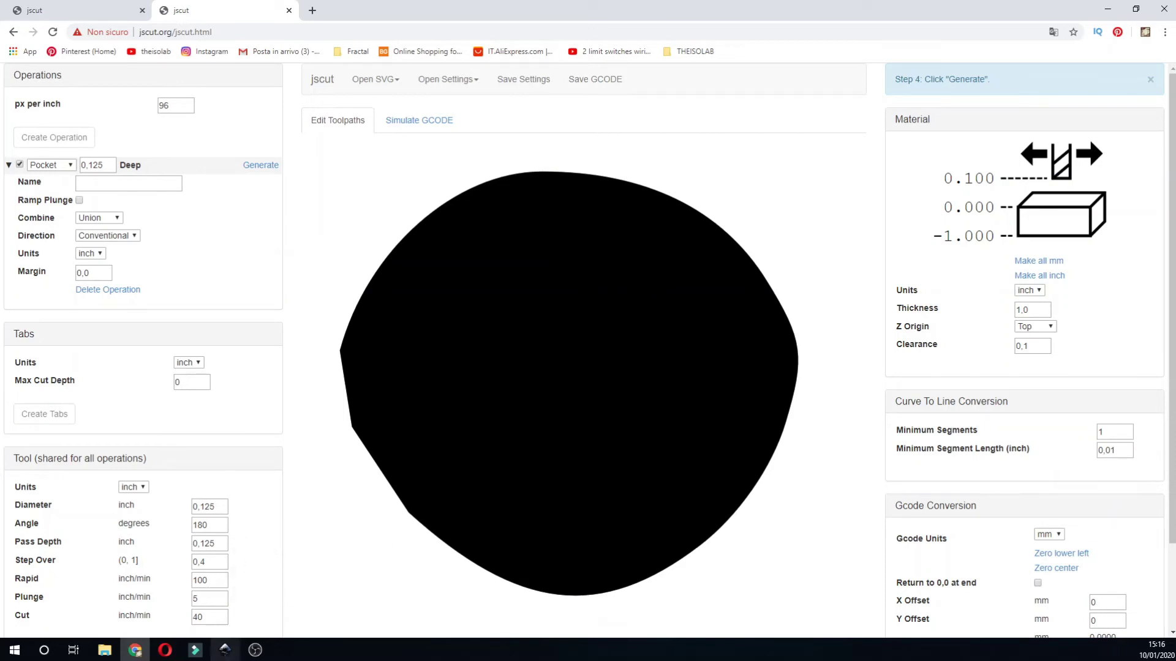
- Subtract the heart from the outer blob with Path > Difference
{"action": "left_click", "coordinate": [225, 650]}
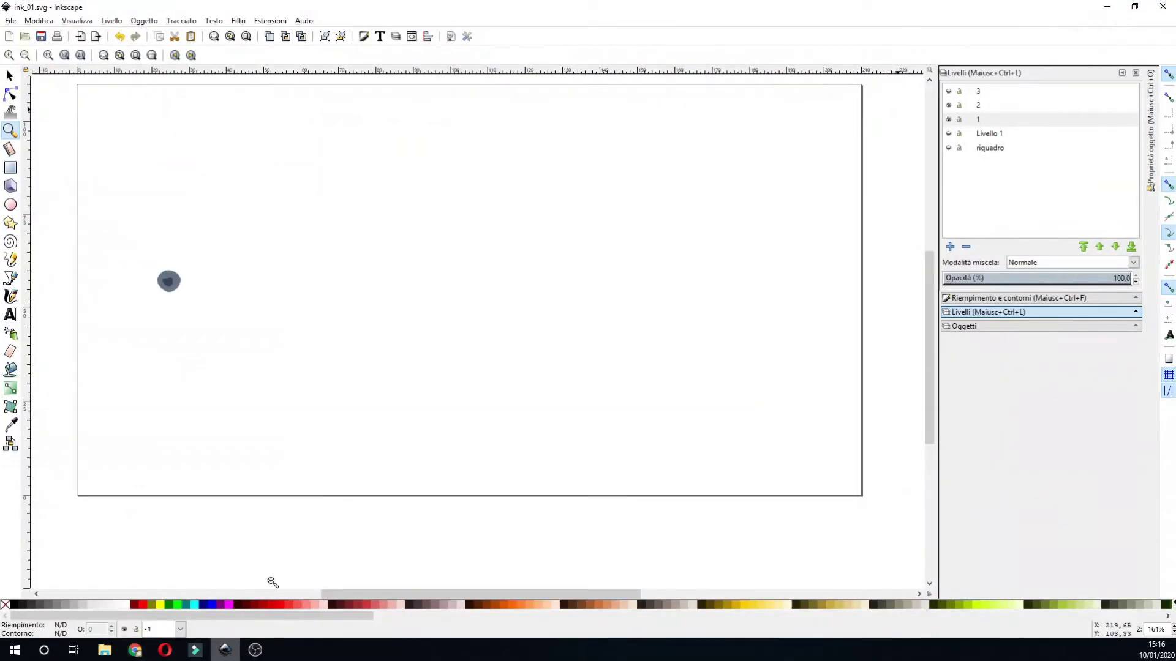
{"action": "left_click_drag", "start_coordinate": [152, 254], "coordinate": [216, 311]}
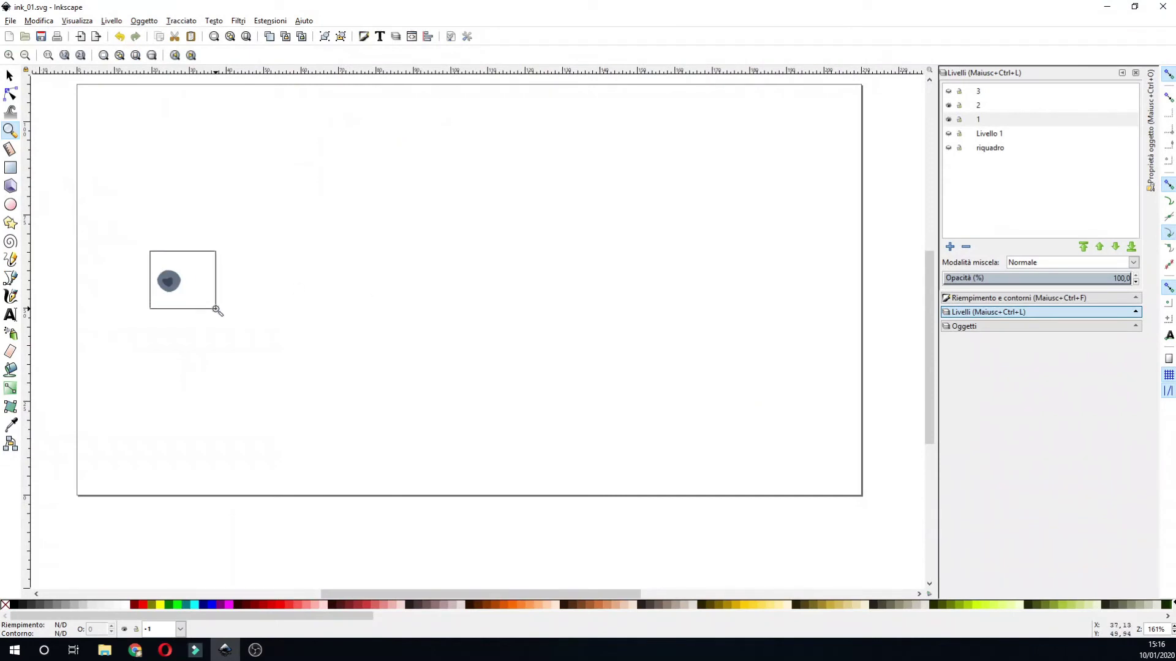
{"action": "left_click", "coordinate": [9, 75]}
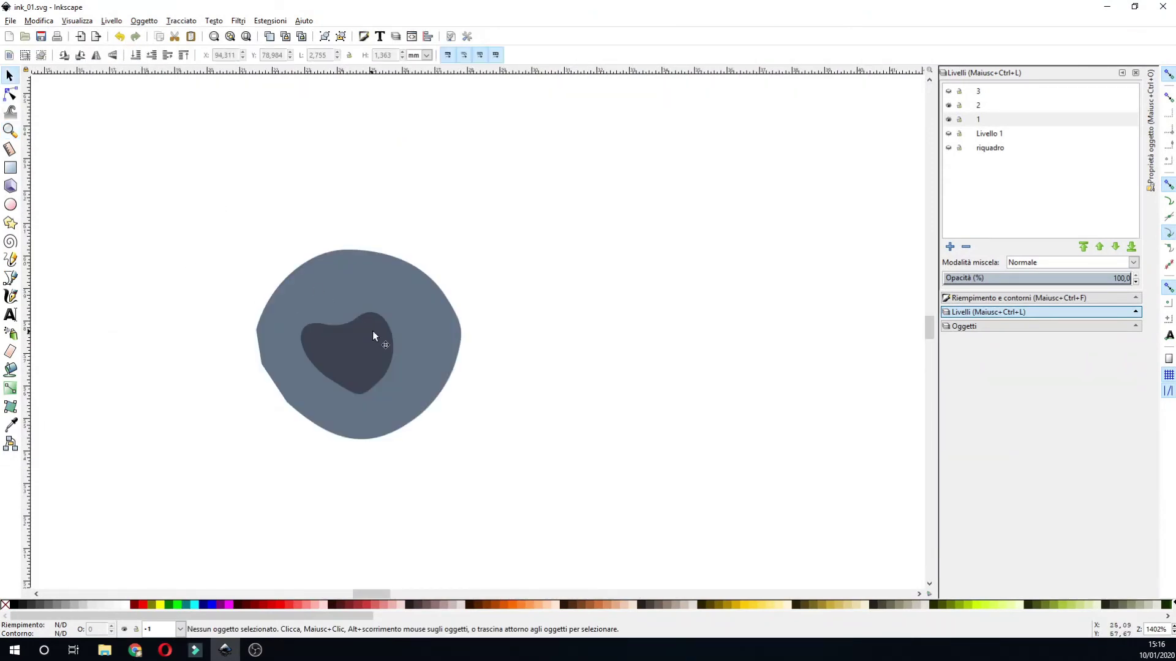
{"action": "left_click", "coordinate": [367, 354]}
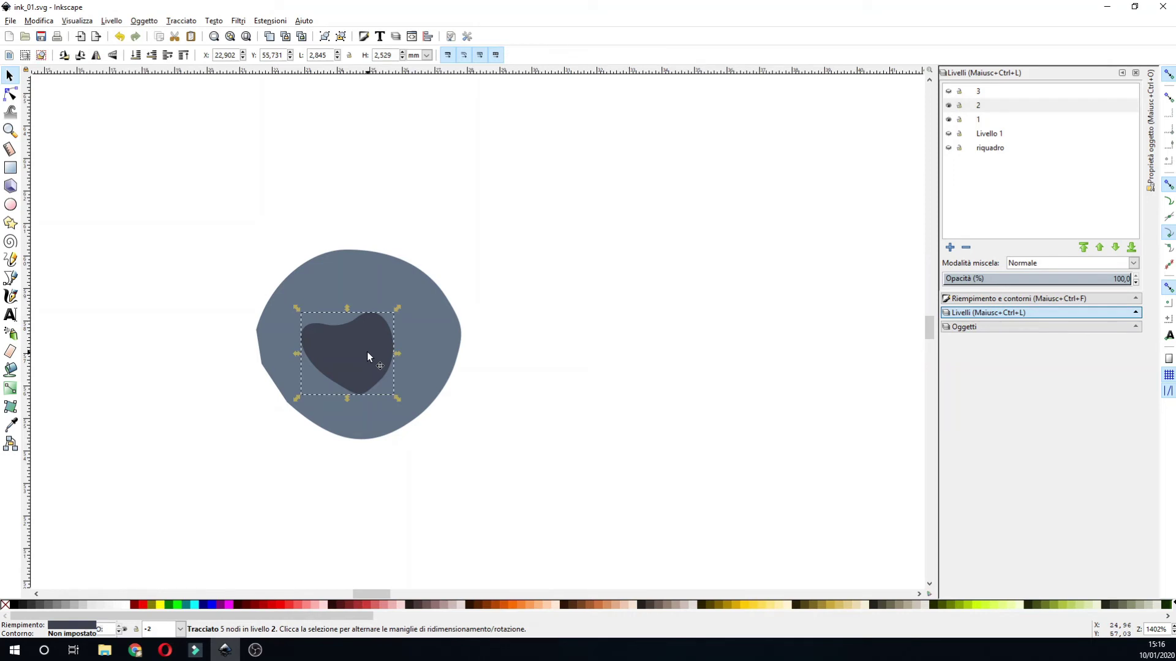
{"action": "left_click", "coordinate": [440, 313], "text": "shift"}
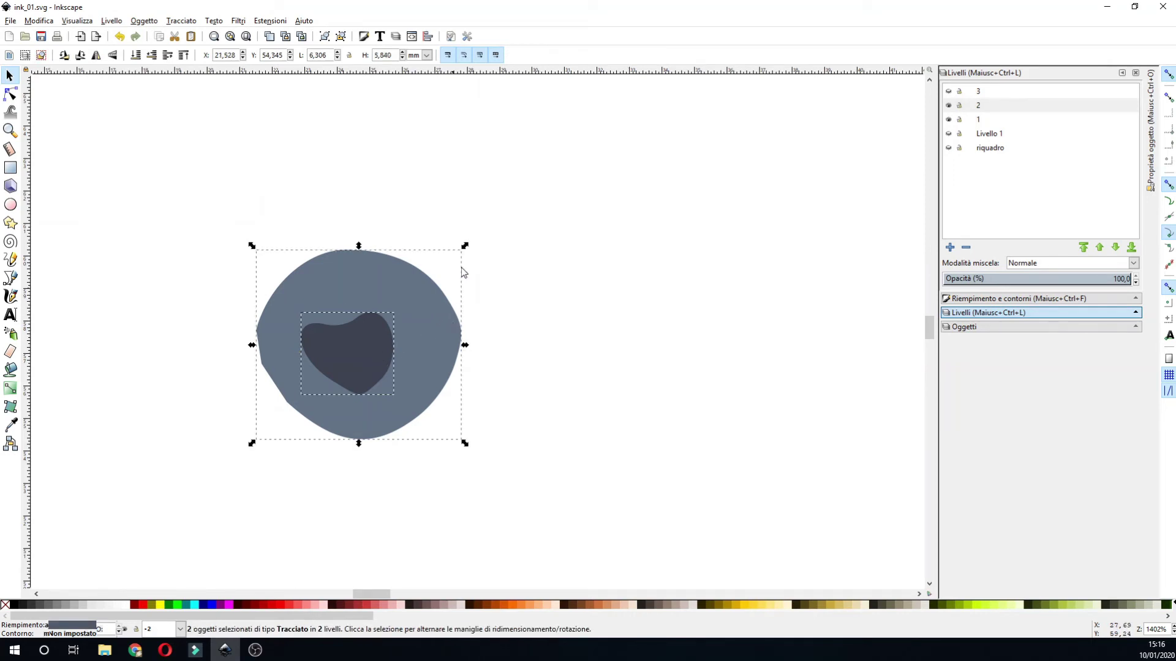
{"action": "left_click", "coordinate": [184, 22]}
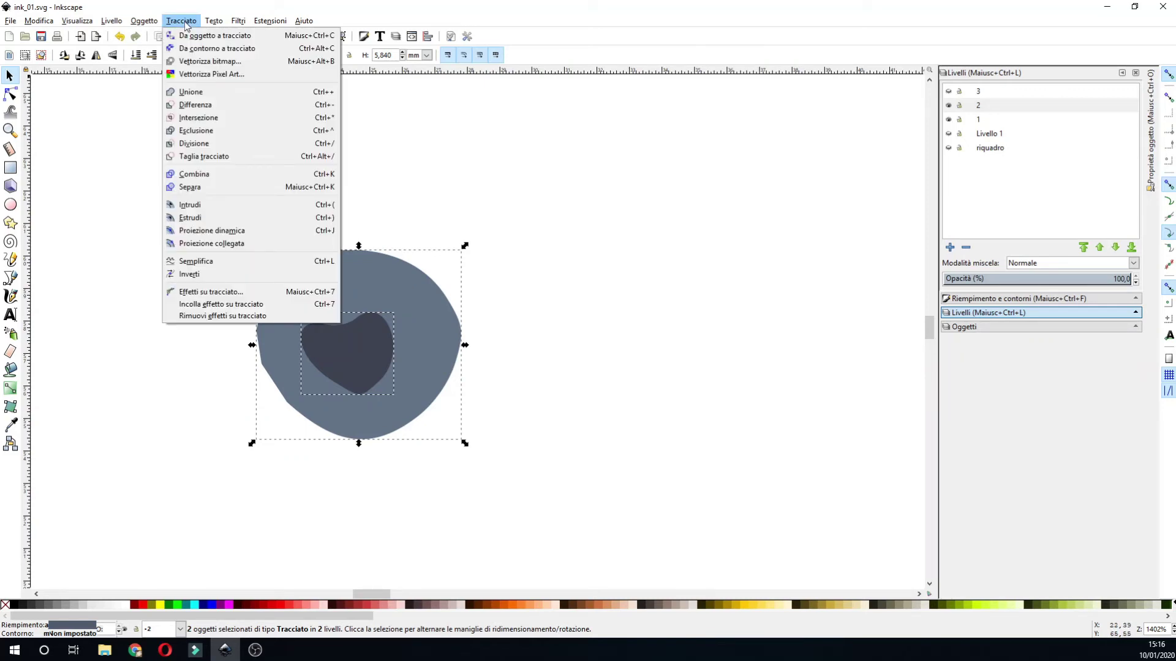
{"action": "left_click", "coordinate": [199, 104]}
- Drag the leftover heart piece aside and delete it
{"action": "left_click", "coordinate": [278, 251]}
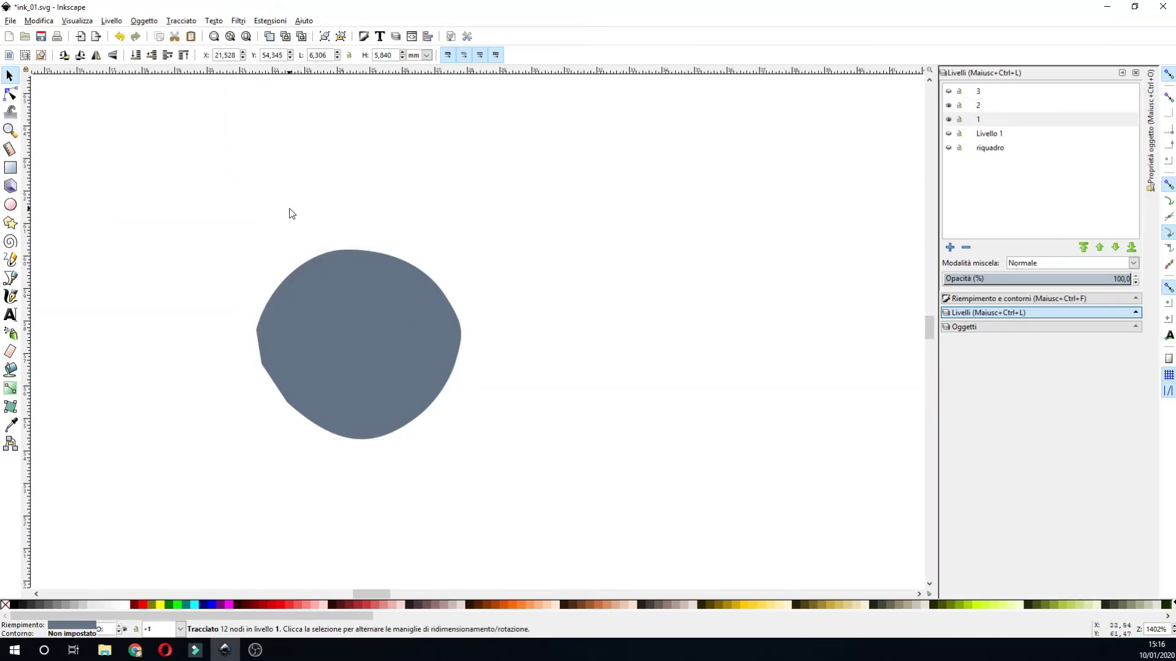
{"action": "left_click", "coordinate": [332, 327]}
{"action": "left_click_drag", "start_coordinate": [332, 327], "coordinate": [591, 322]}
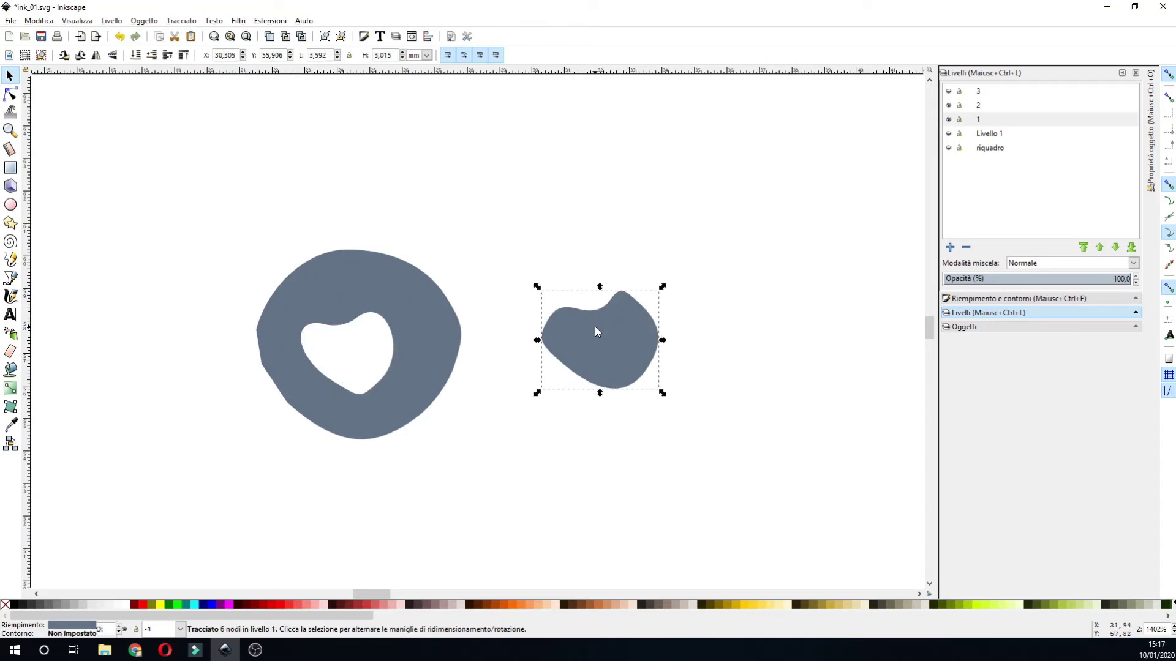
{"action": "key", "text": "Delete"}
- Undo an accidental move of the ring and save ink_01.svg
{"action": "left_click", "coordinate": [382, 301]}
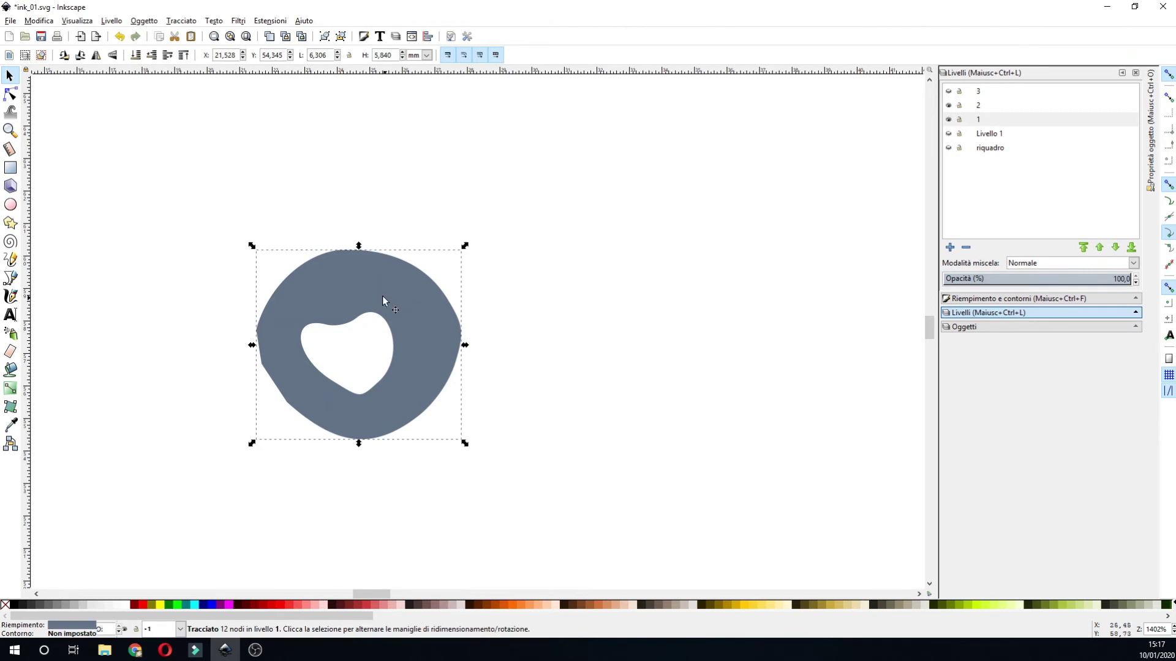
{"action": "left_click_drag", "start_coordinate": [382, 295], "coordinate": [636, 236]}
{"action": "left_click", "coordinate": [38, 21]}
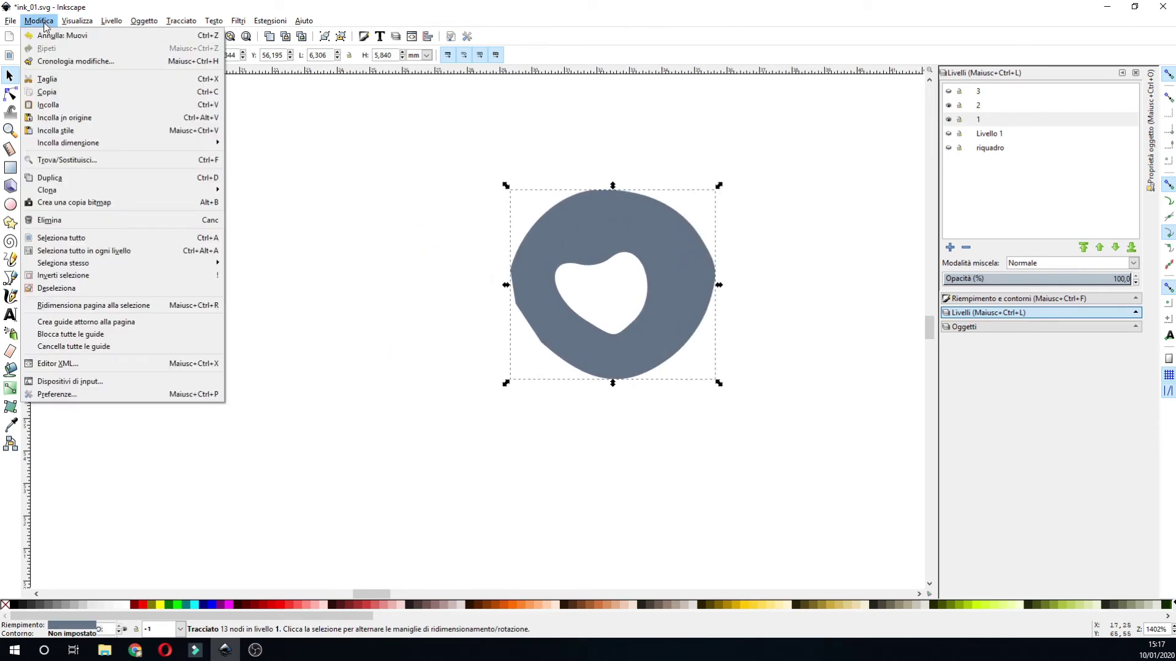
{"action": "left_click", "coordinate": [577, 403]}
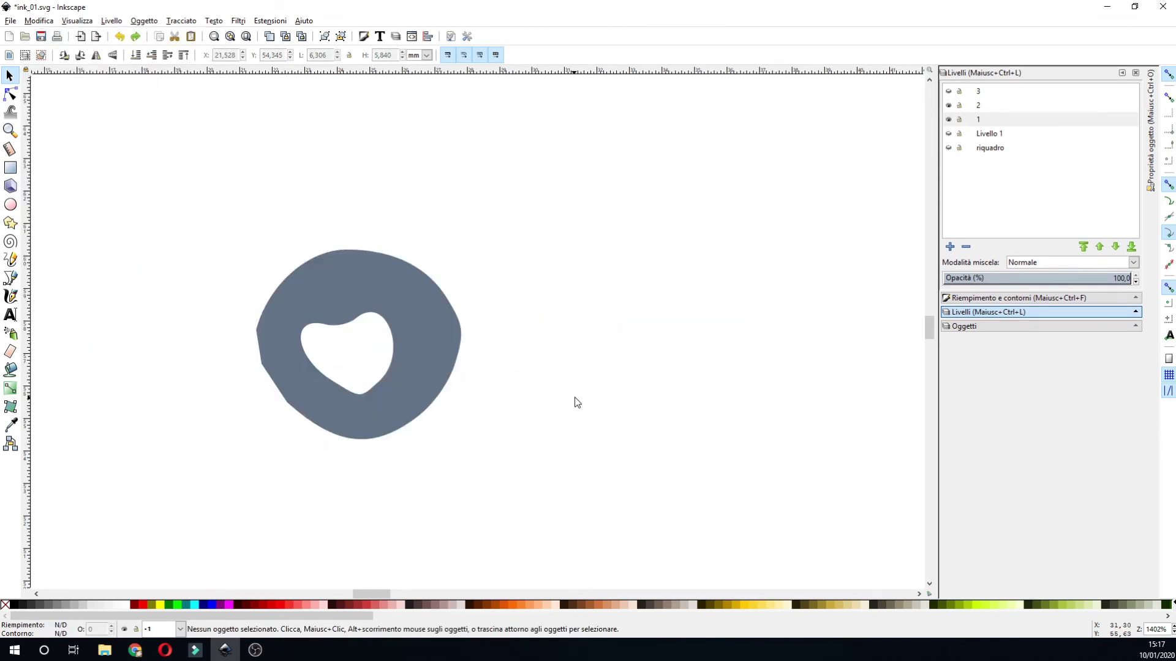
{"action": "left_click", "coordinate": [10, 21]}
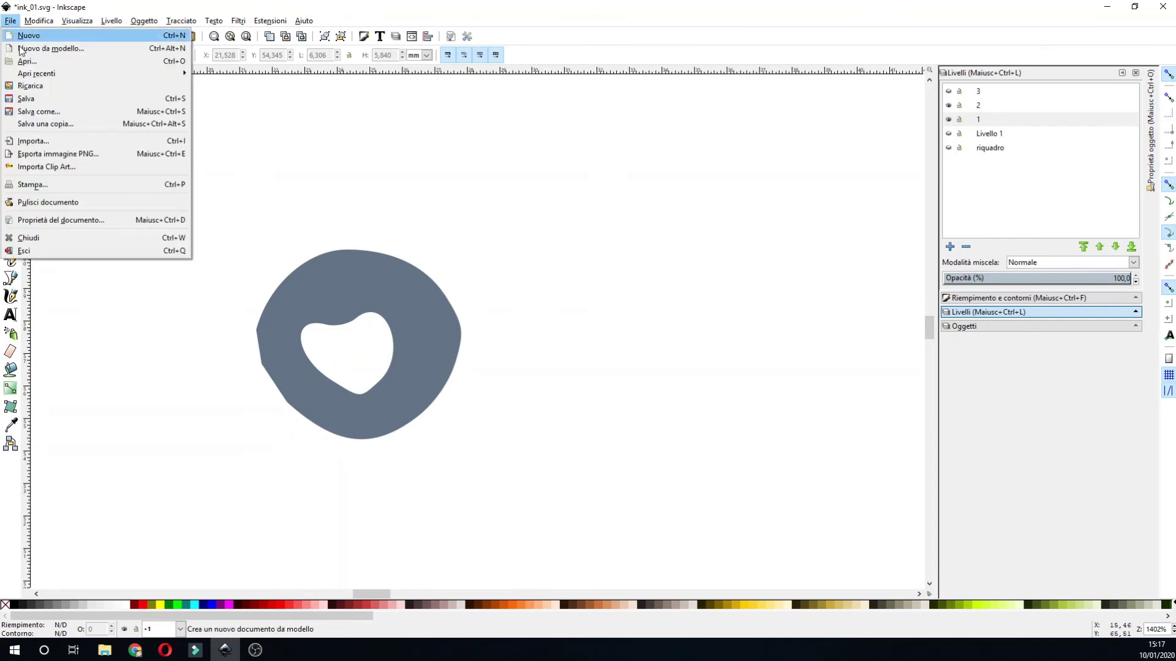
{"action": "left_click", "coordinate": [27, 99]}
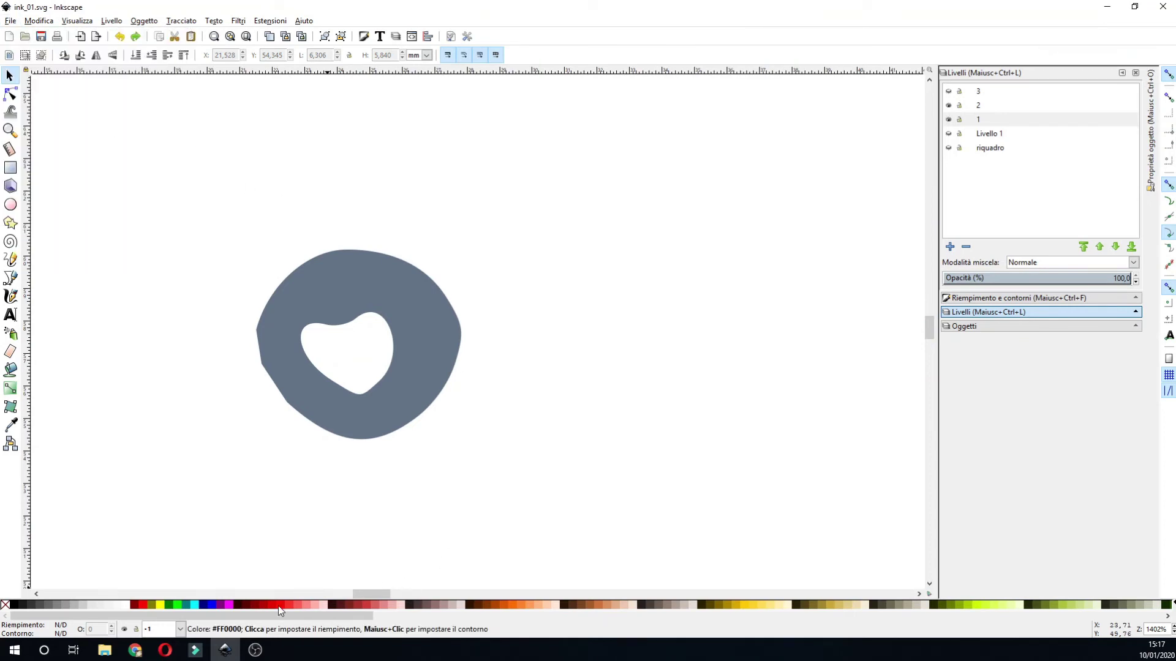
- Launch a fresh jscut session in a new tab and load ink_01.svg from local
{"action": "left_click", "coordinate": [135, 651]}
{"action": "left_click", "coordinate": [377, 79]}
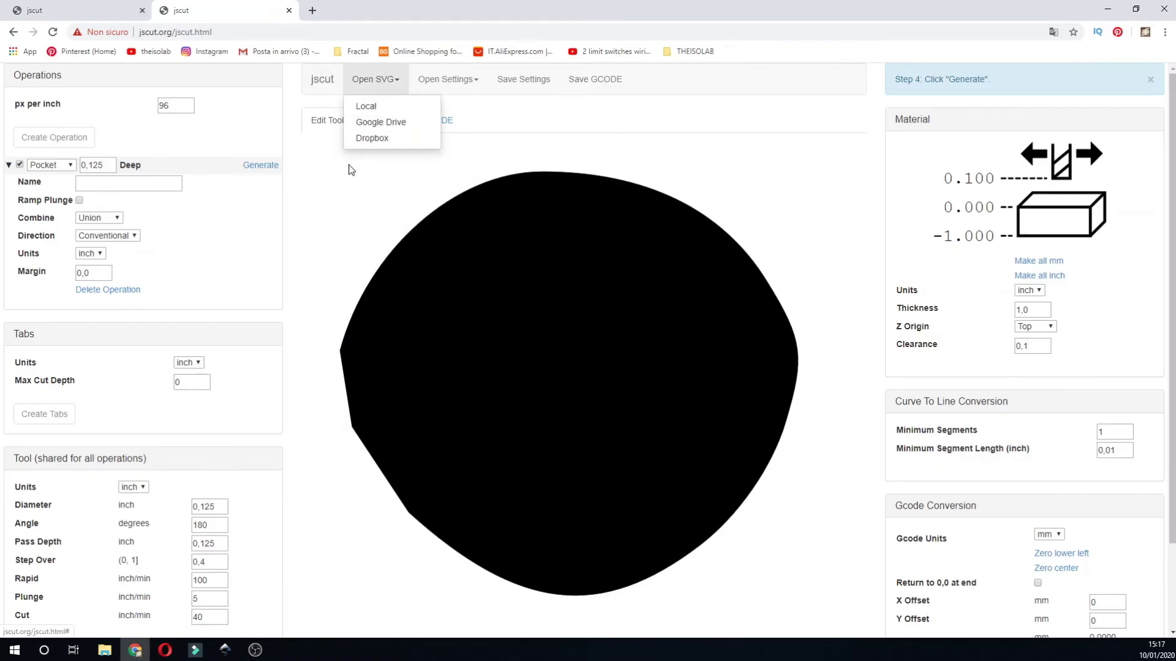
{"action": "left_click", "coordinate": [365, 112]}
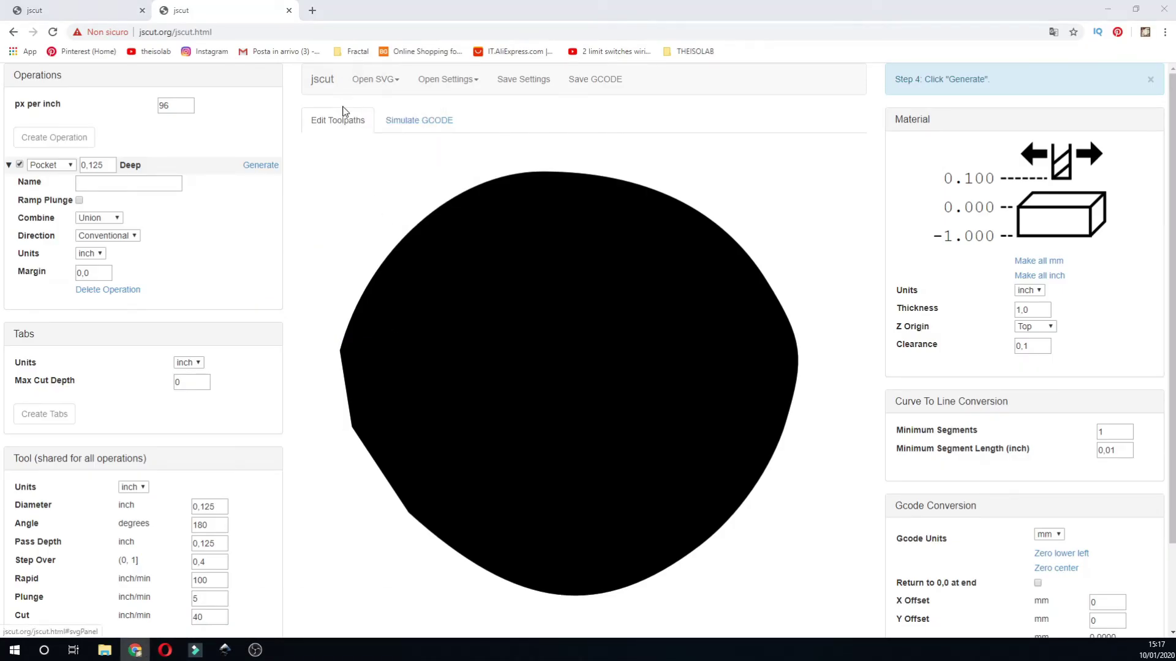
{"action": "left_click", "coordinate": [322, 79]}
{"action": "left_click", "coordinate": [309, 191]}
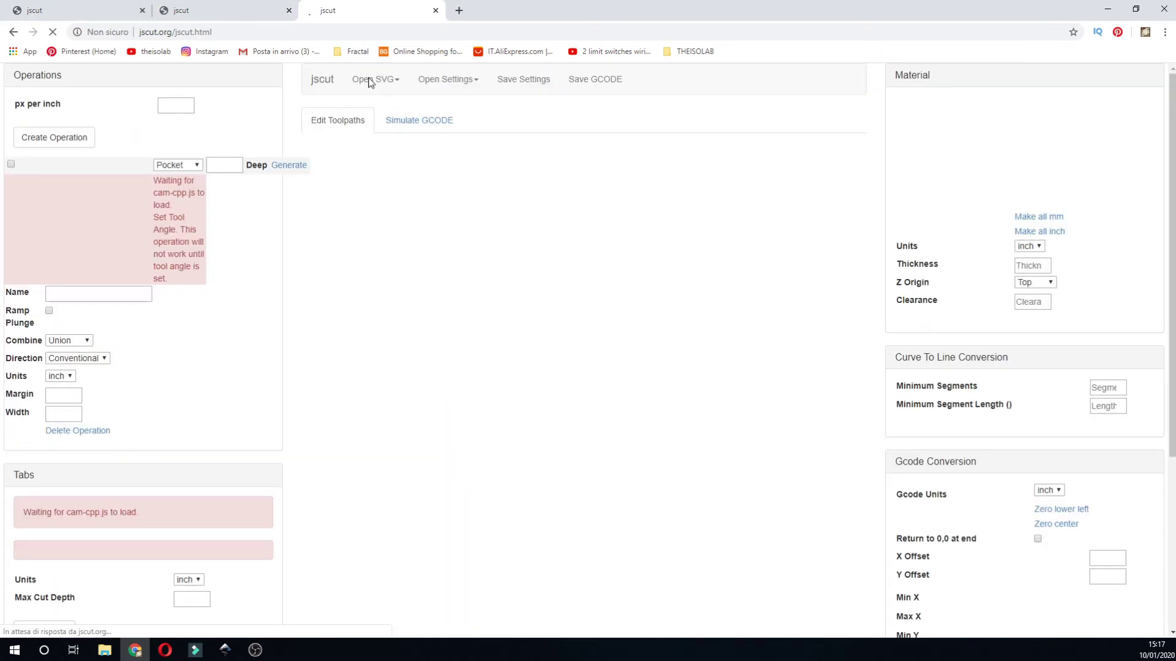
{"action": "left_click", "coordinate": [370, 79]}
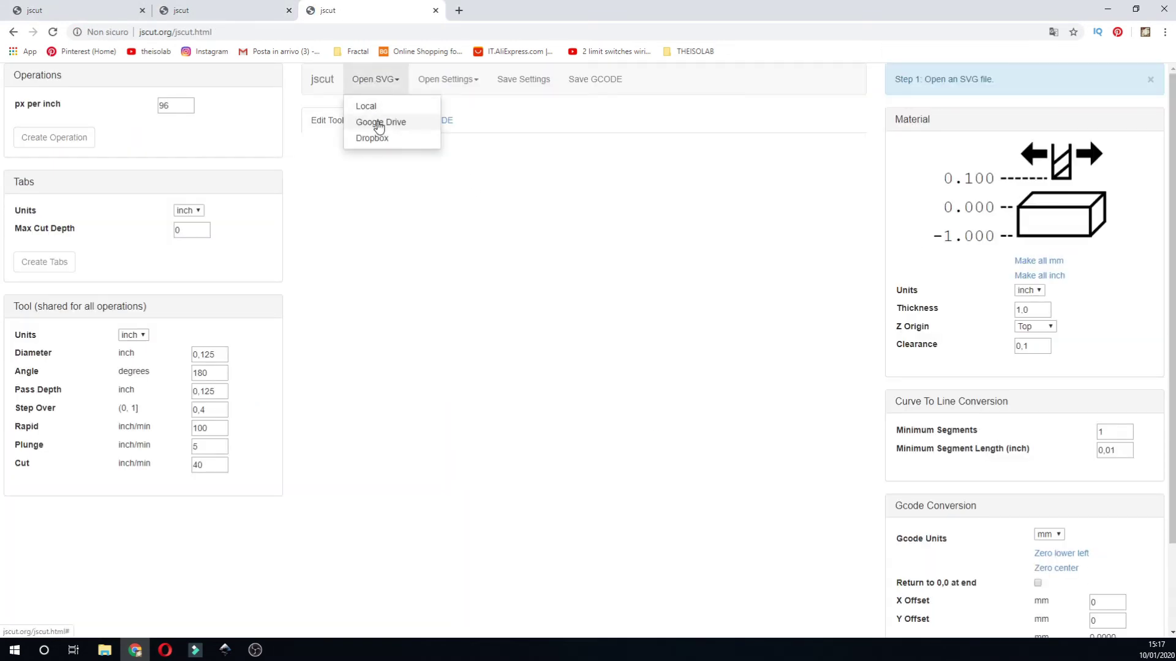
{"action": "left_click", "coordinate": [373, 105]}
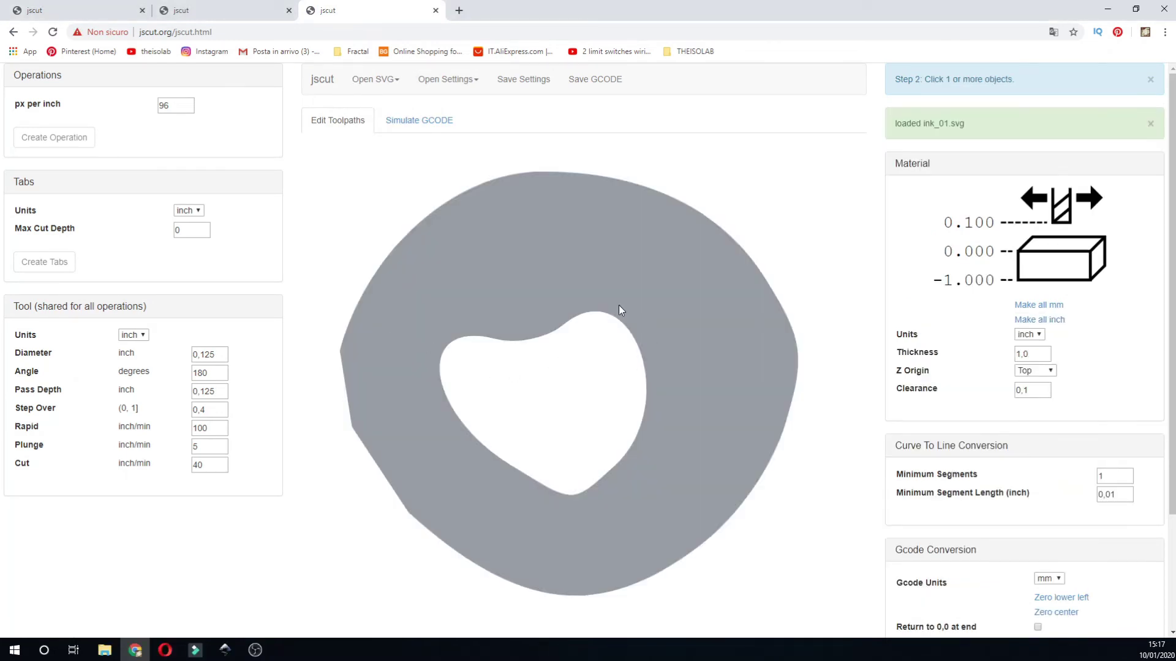
- Select the ring shape with its heart-shaped hole in jscut, then return to Inkscape
{"action": "left_click", "coordinate": [595, 286]}
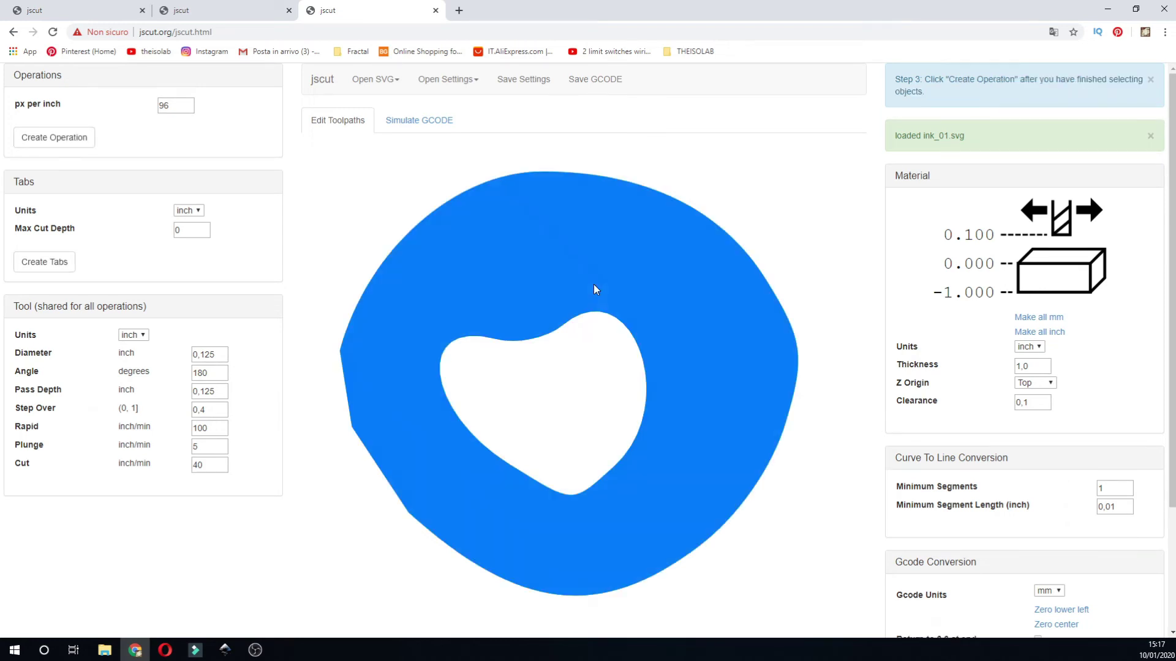
{"action": "left_click", "coordinate": [701, 311]}
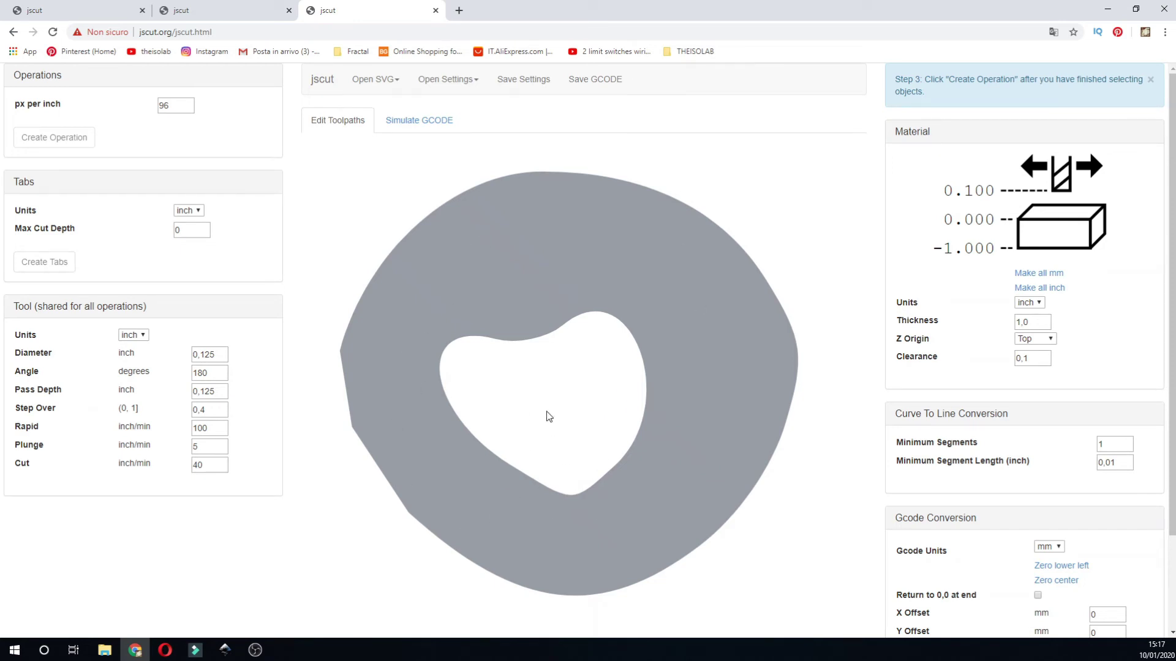
{"action": "left_click", "coordinate": [524, 275]}
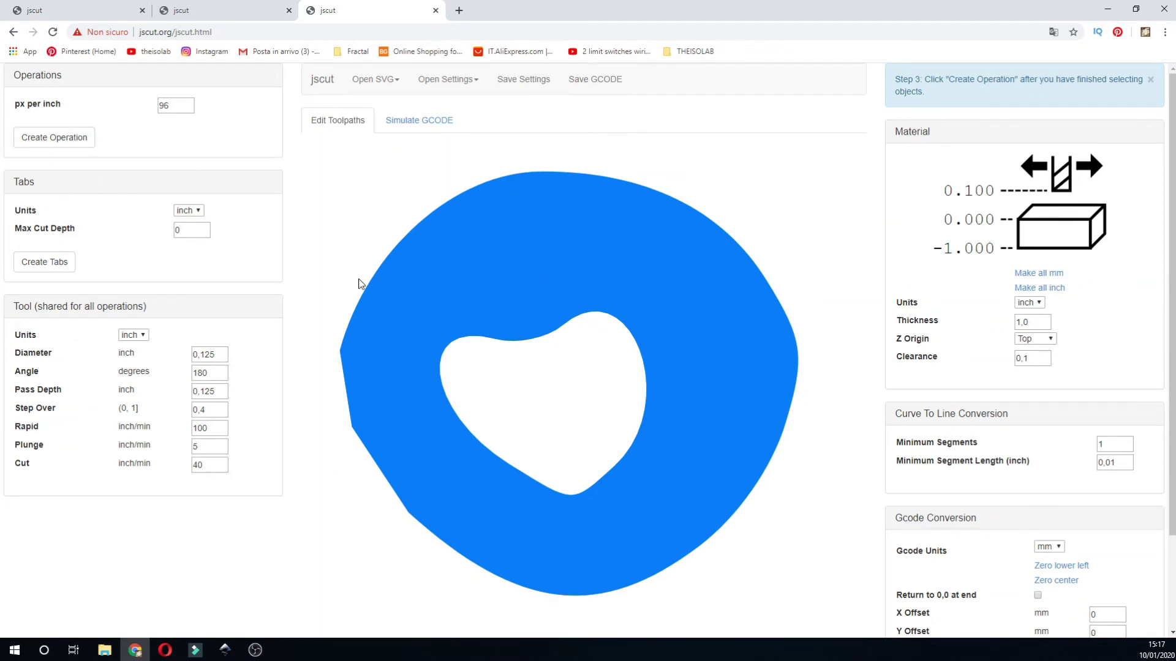
{"action": "left_click", "coordinate": [225, 650]}
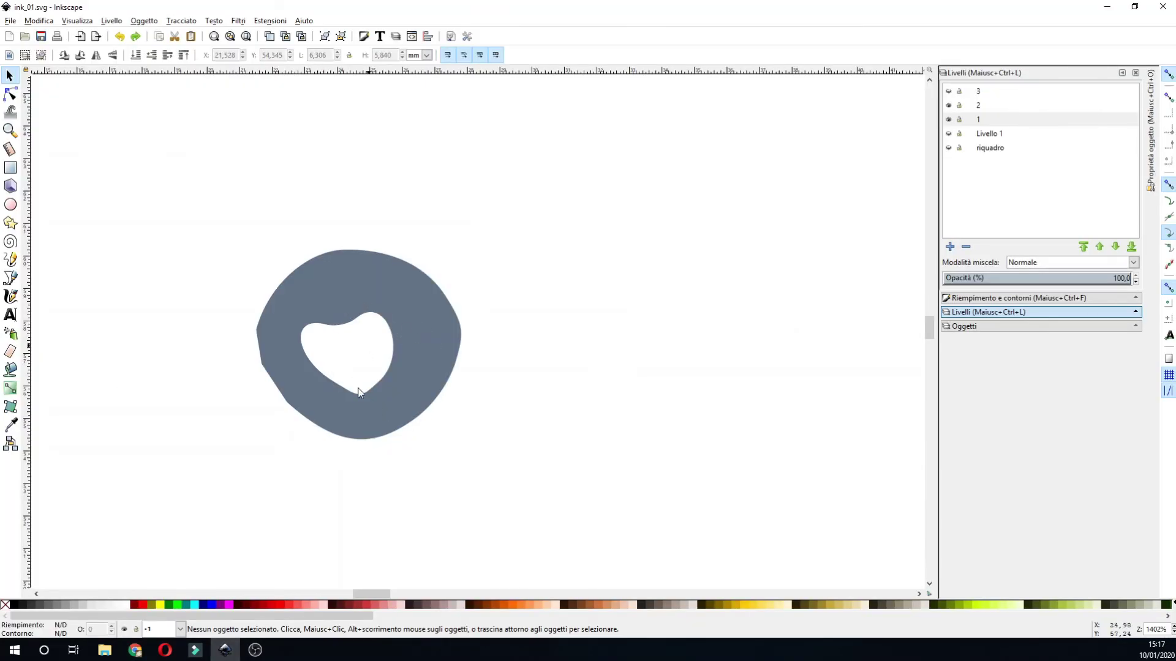
- Zoom out, show layer 3's fish, and lower it beneath layers 2 and 1
{"action": "left_click", "coordinate": [9, 131]}
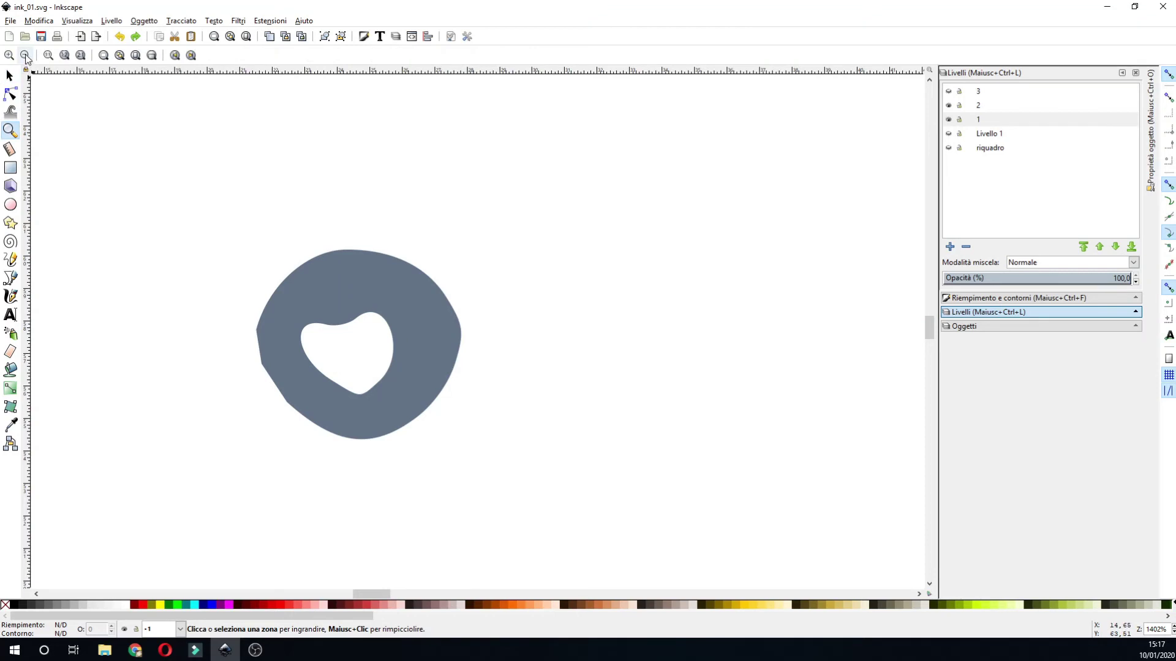
{"action": "left_click", "coordinate": [25, 55]}
{"action": "left_click", "coordinate": [25, 56]}
{"action": "left_click", "coordinate": [25, 55]}
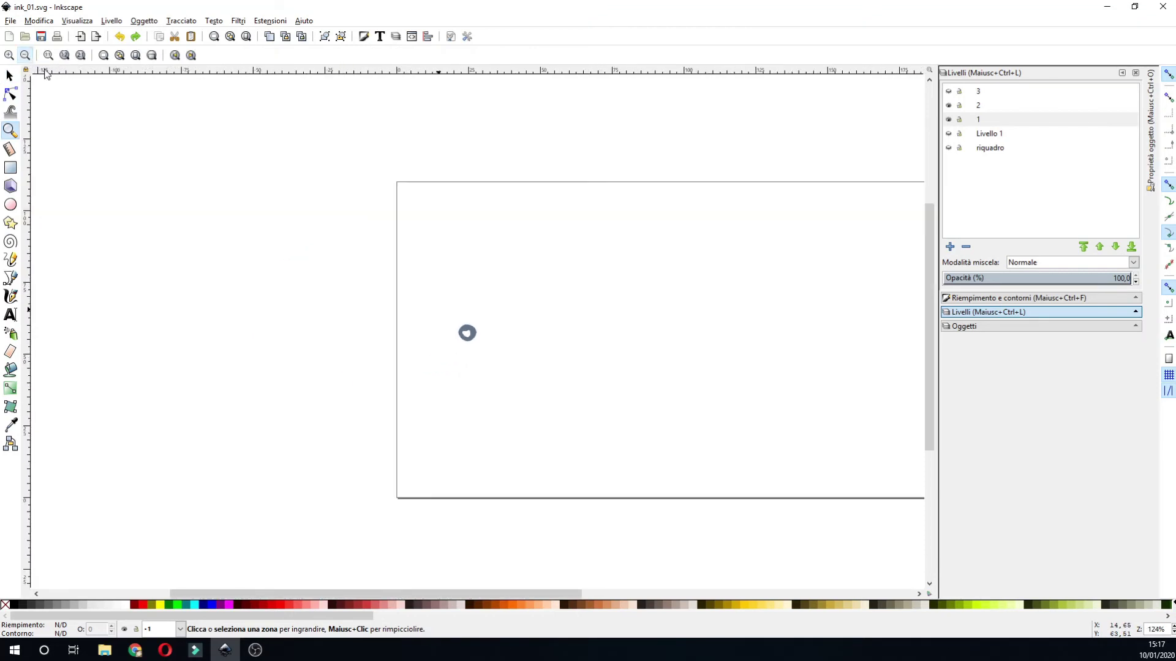
{"action": "scroll", "coordinate": [569, 596], "scroll_direction": "right", "scroll_amount": 1}
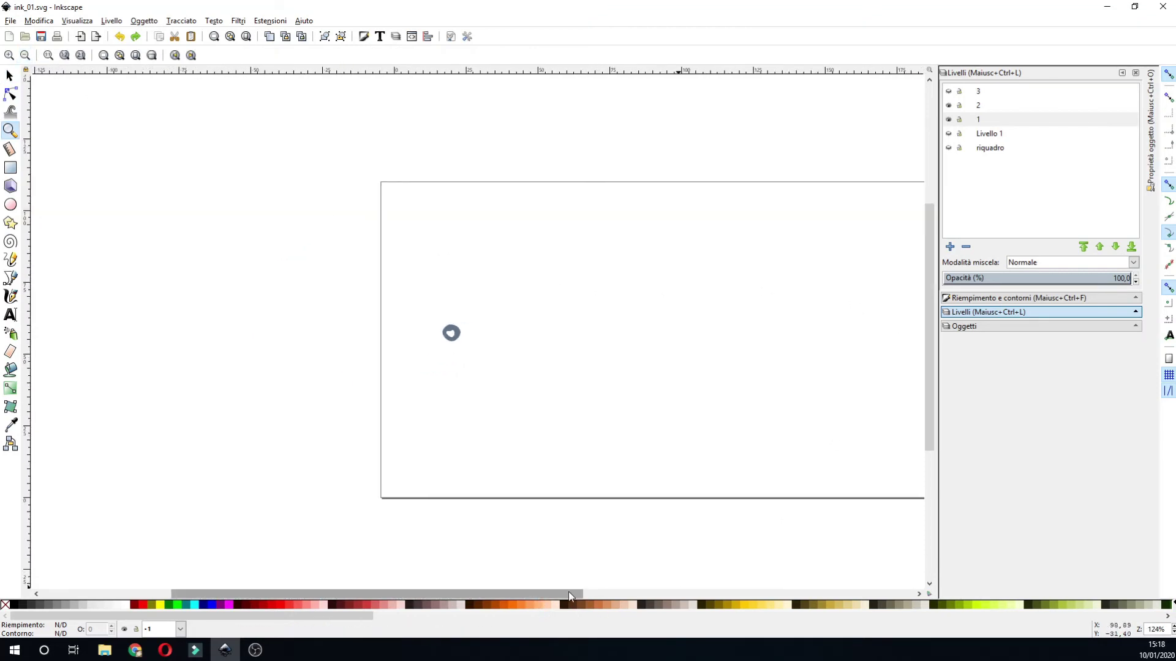
{"action": "left_click_drag", "start_coordinate": [568, 596], "coordinate": [652, 594]}
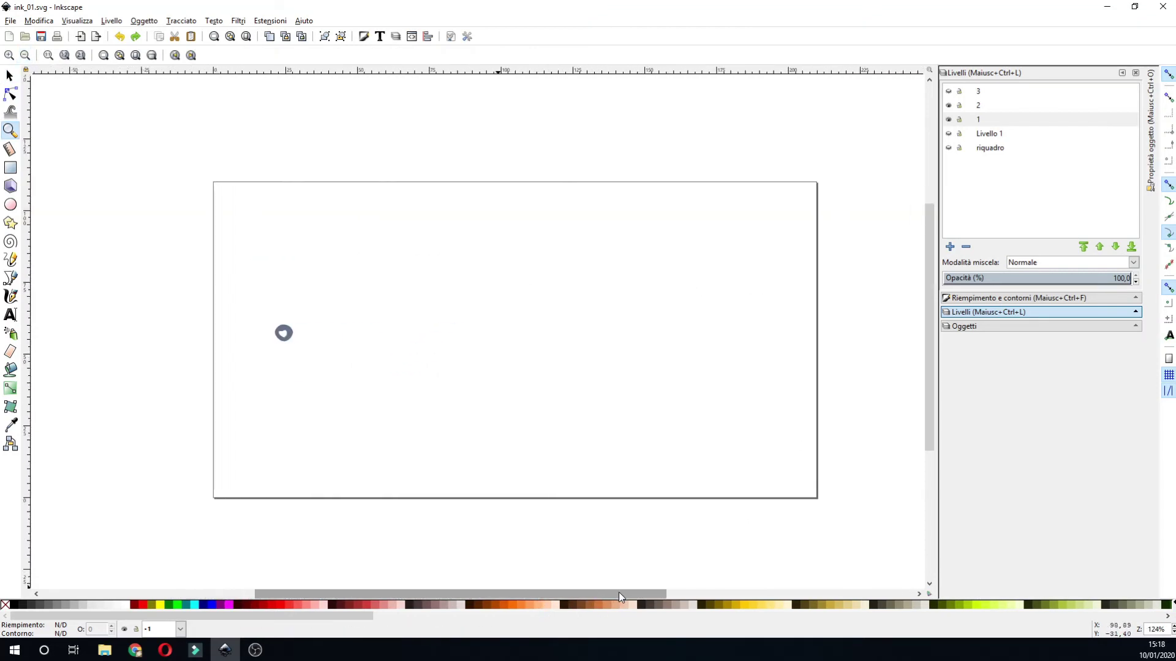
{"action": "left_click", "coordinate": [949, 92]}
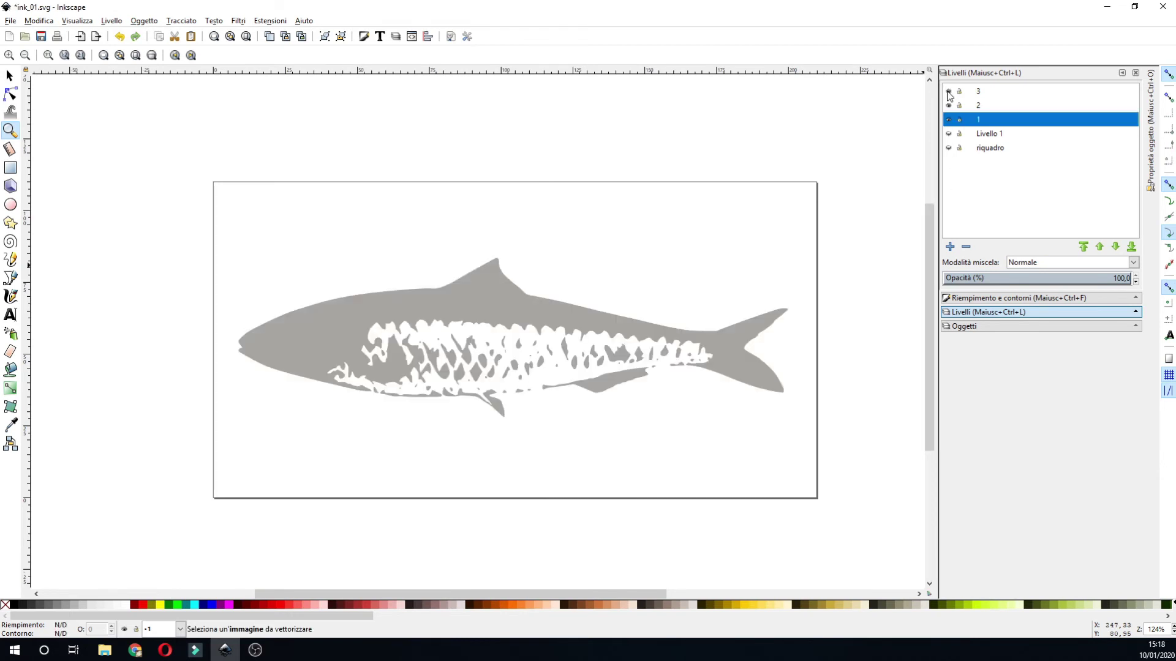
{"action": "left_click", "coordinate": [1000, 92]}
{"action": "left_click", "coordinate": [1114, 248]}
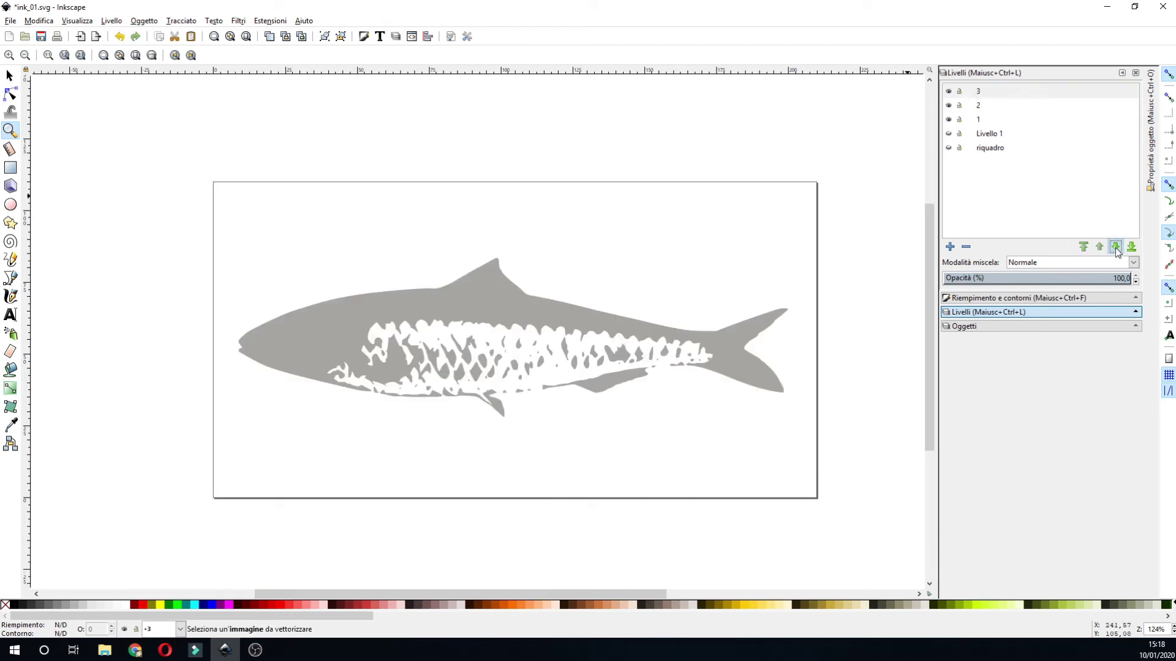
{"action": "left_click", "coordinate": [1112, 248]}
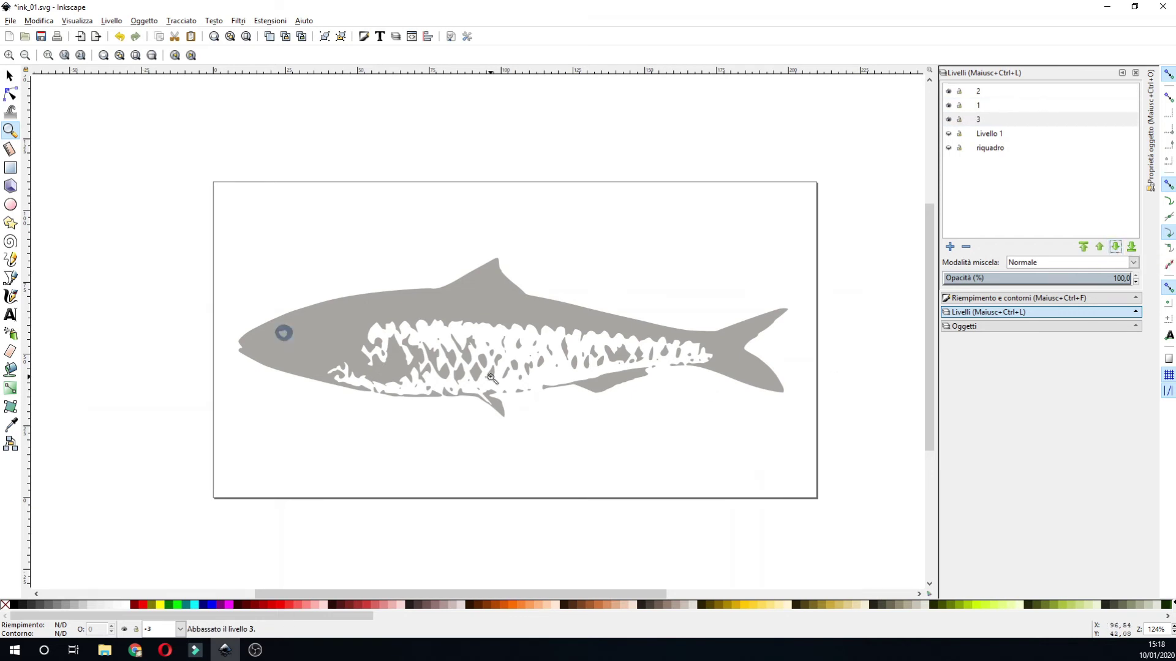
- Zoom on the fish head, toggle layer 3, and select the eye plus a nearby shape
{"action": "left_click_drag", "start_coordinate": [236, 275], "coordinate": [405, 416]}
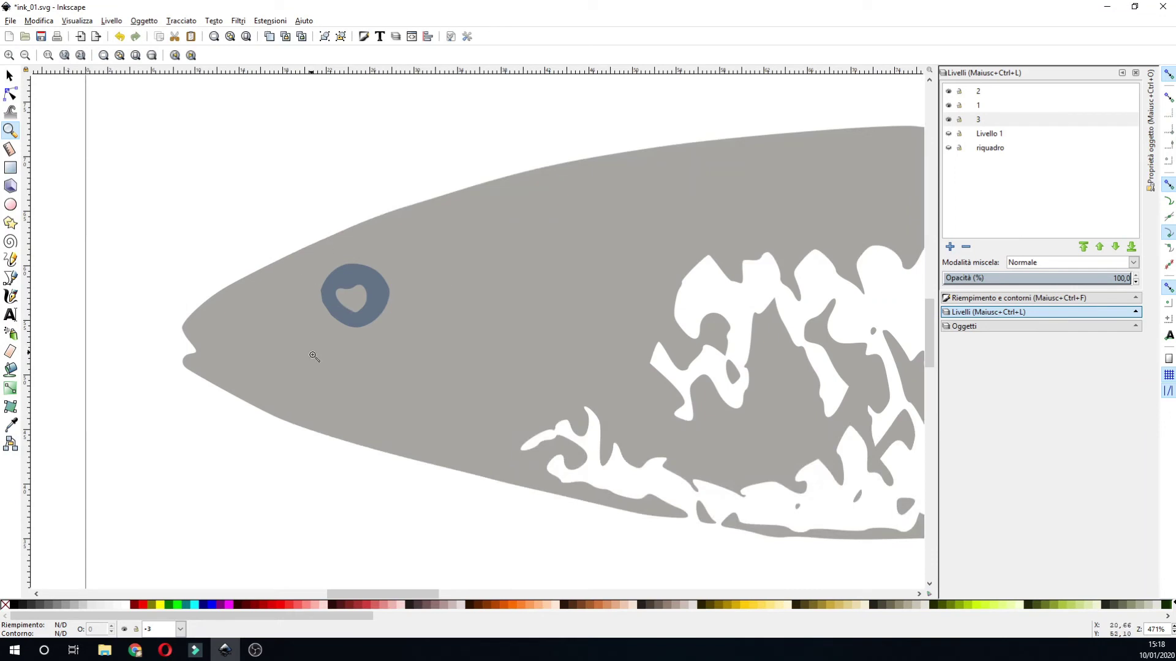
{"action": "left_click", "coordinate": [948, 120]}
{"action": "left_click", "coordinate": [948, 120]}
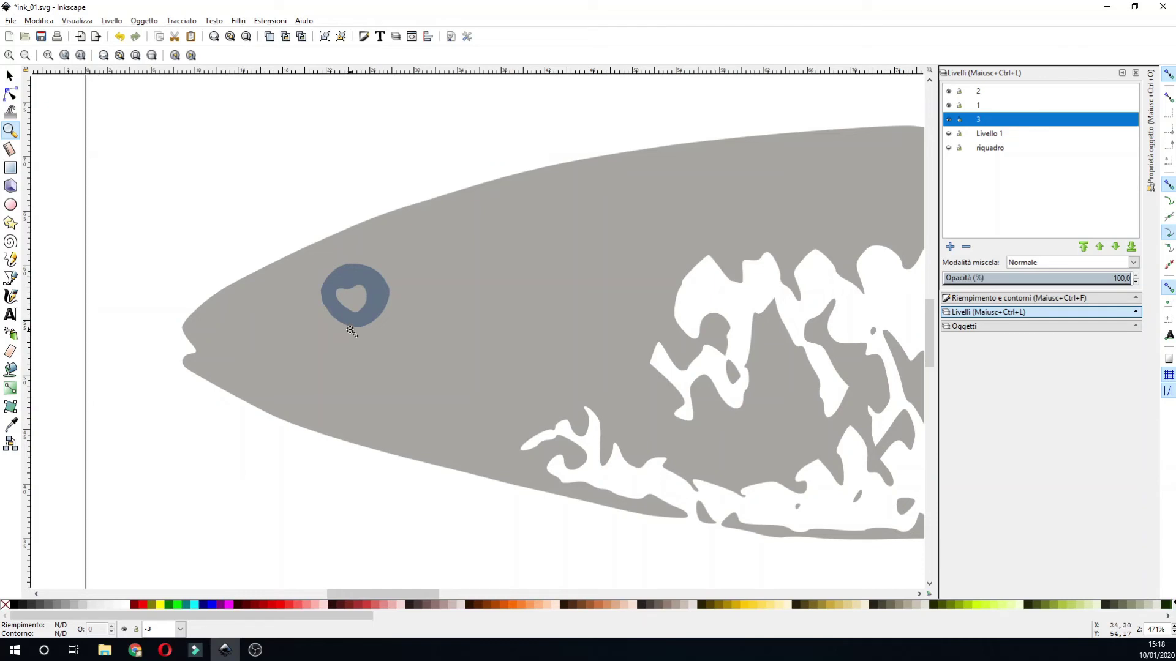
{"action": "left_click", "coordinate": [9, 75]}
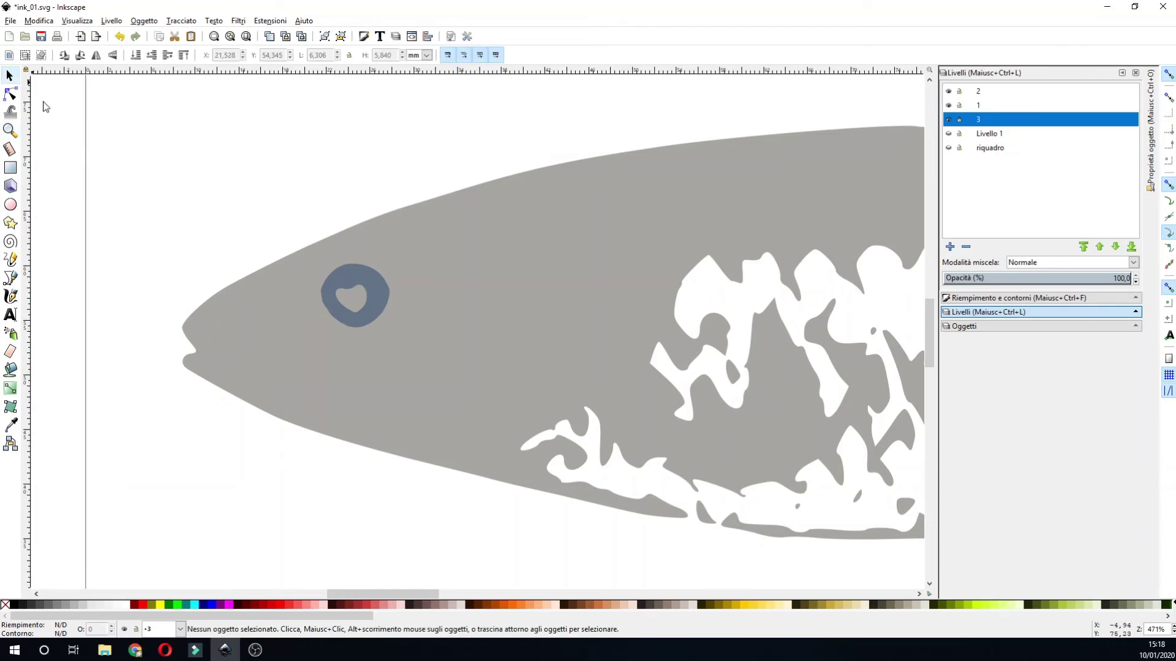
{"action": "left_click", "coordinate": [351, 279]}
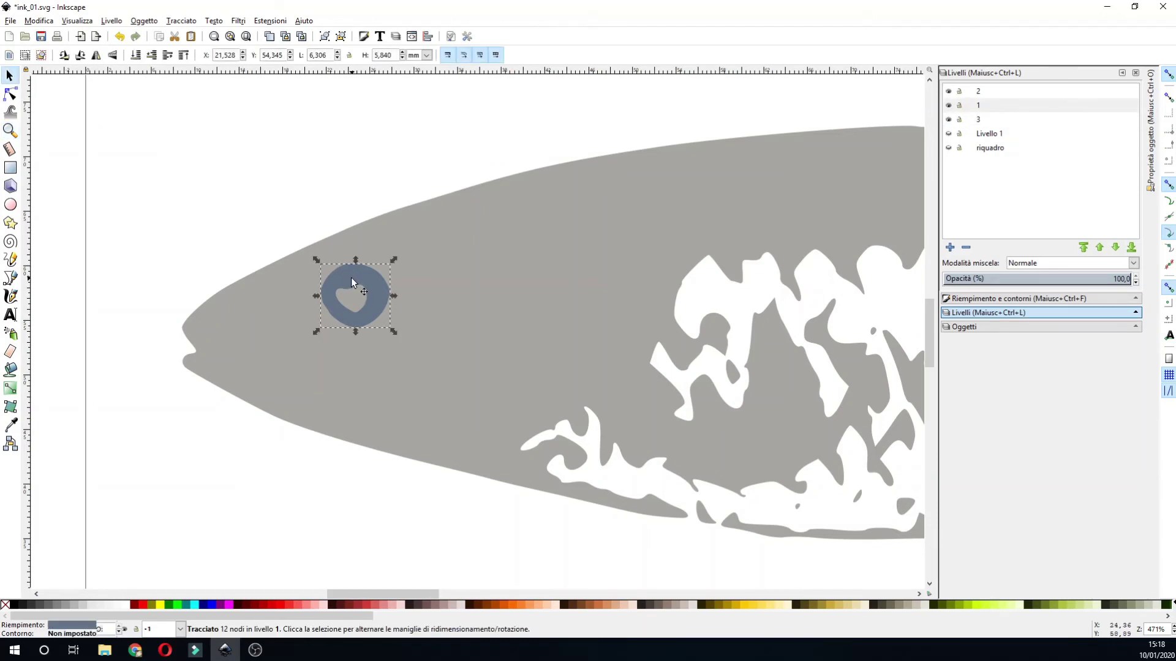
{"action": "left_click", "coordinate": [463, 285], "text": "shift"}
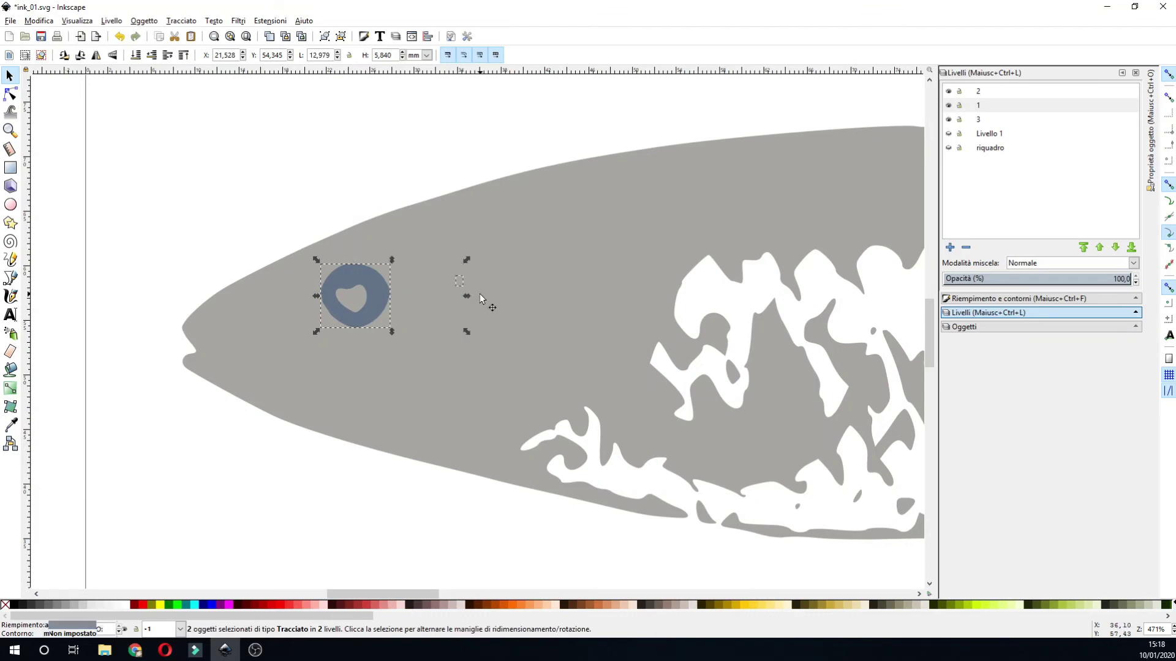
- Give layer 3's fish body path no fill and a flat black outline
{"action": "left_click", "coordinate": [226, 216]}
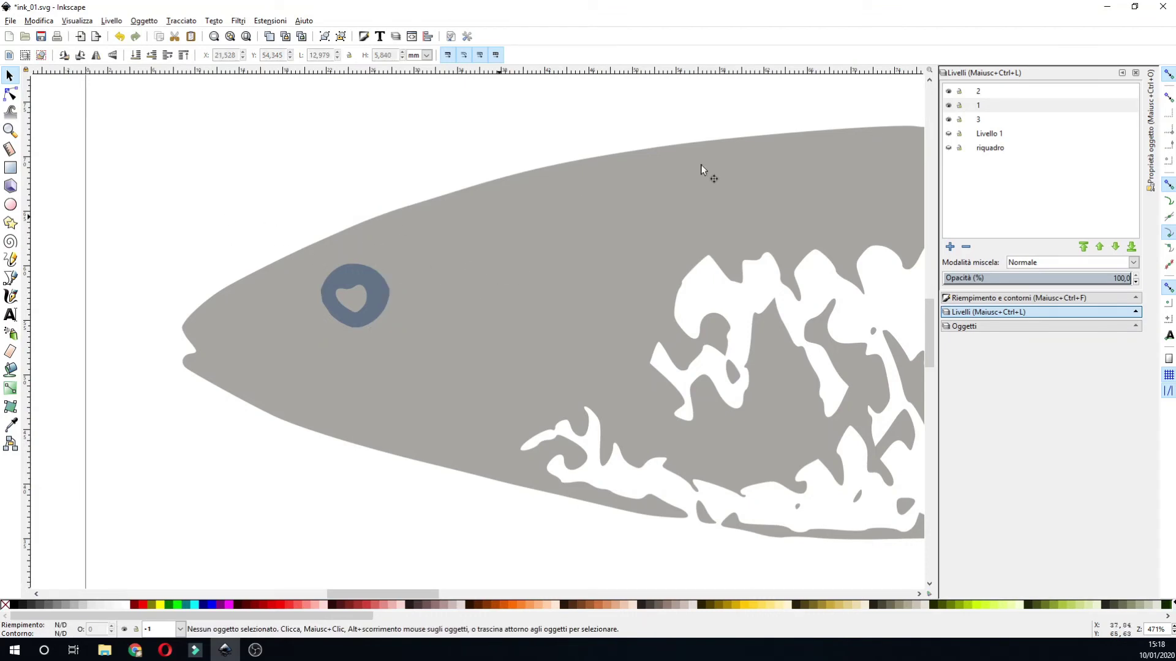
{"action": "left_click", "coordinate": [984, 121]}
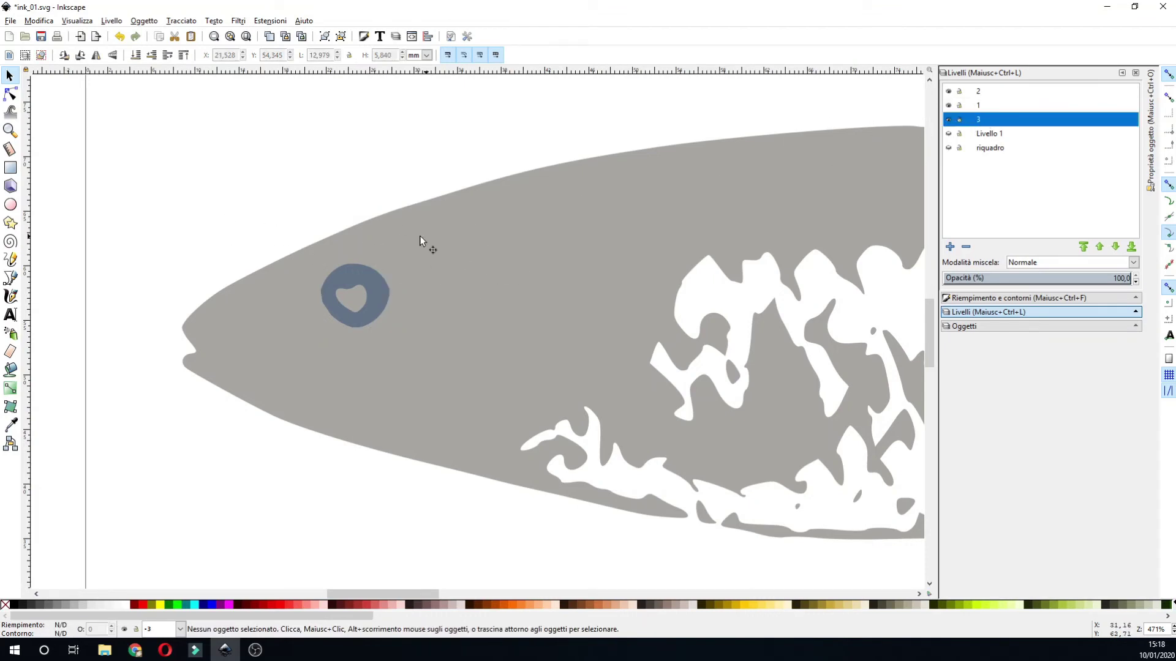
{"action": "left_click", "coordinate": [267, 284]}
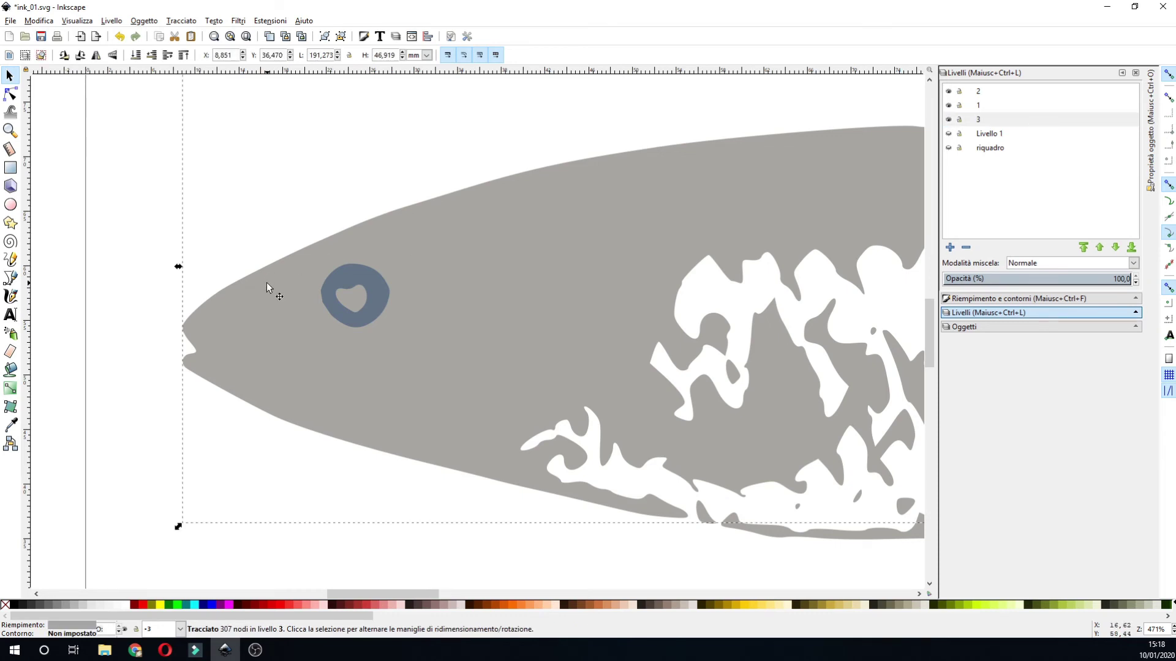
{"action": "left_click", "coordinate": [987, 300]}
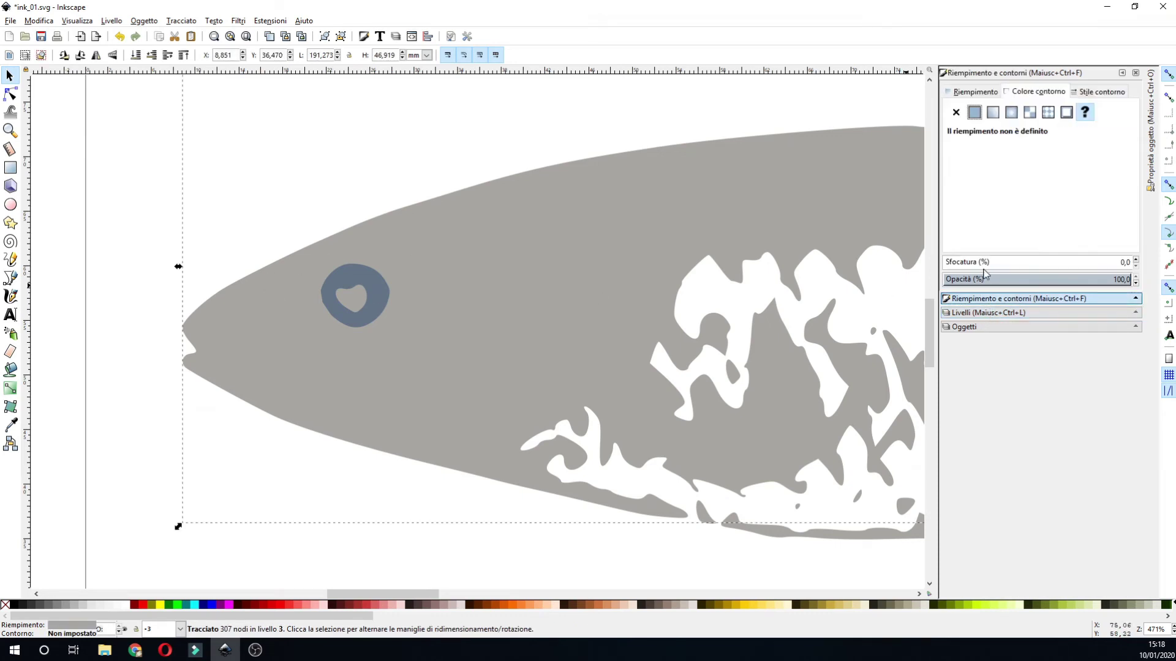
{"action": "left_click", "coordinate": [977, 92]}
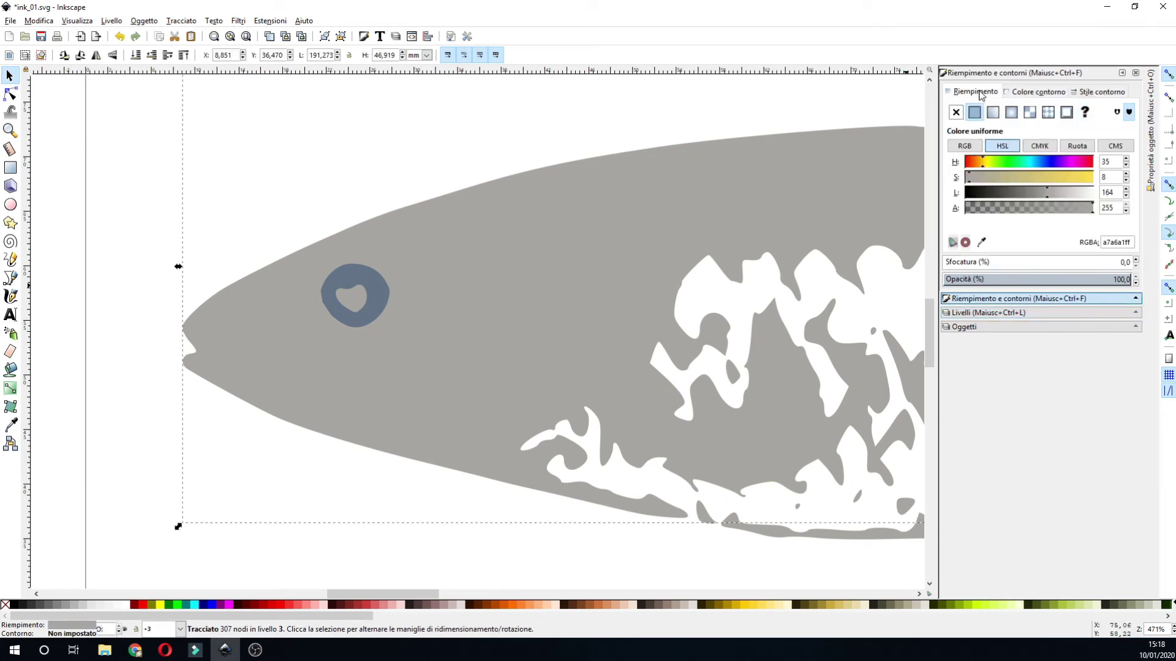
{"action": "left_click", "coordinate": [955, 113]}
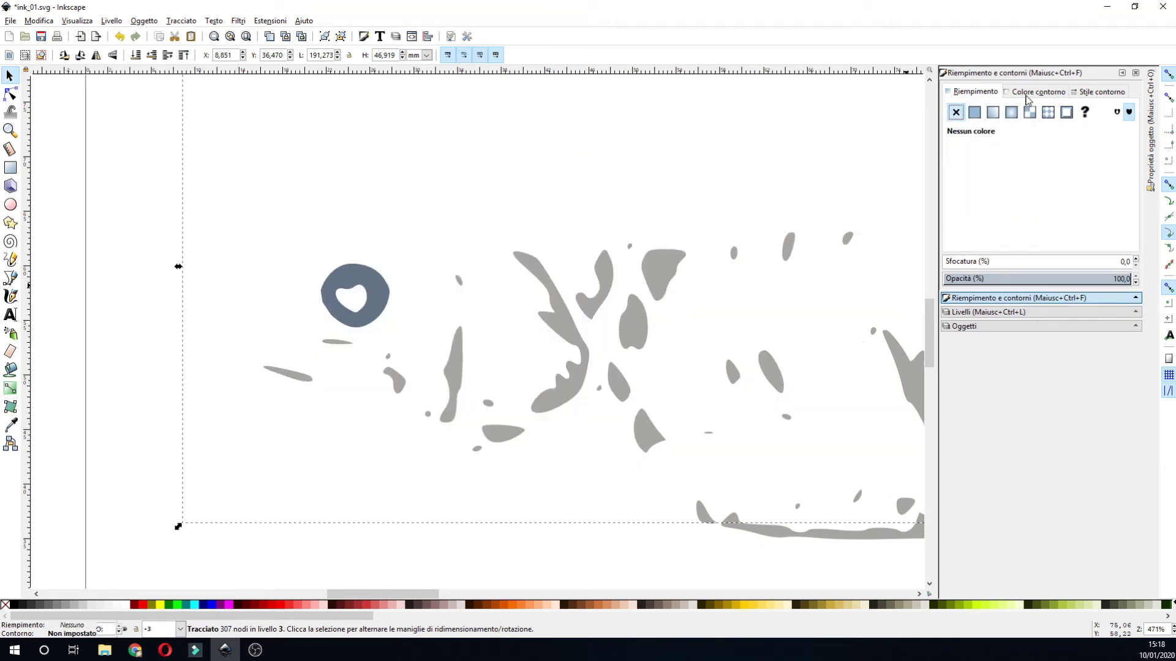
{"action": "left_click", "coordinate": [1028, 93]}
{"action": "left_click", "coordinate": [974, 112]}
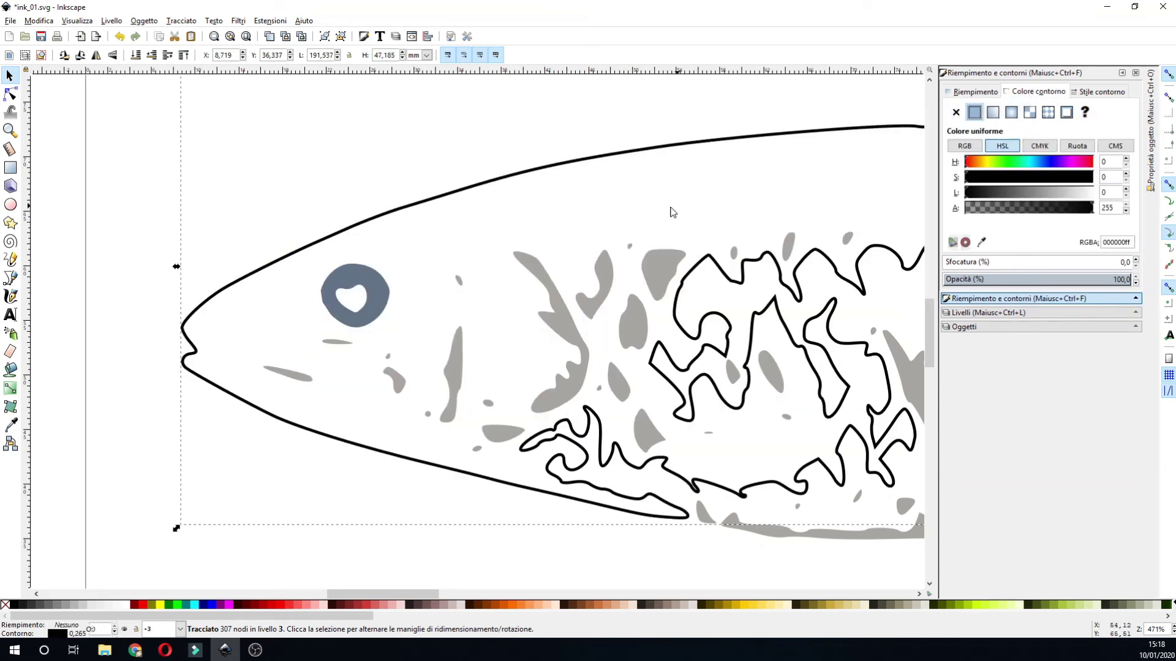
- Hide layer 1, which holds the eye, in the Layers panel
{"action": "left_click", "coordinate": [986, 313]}
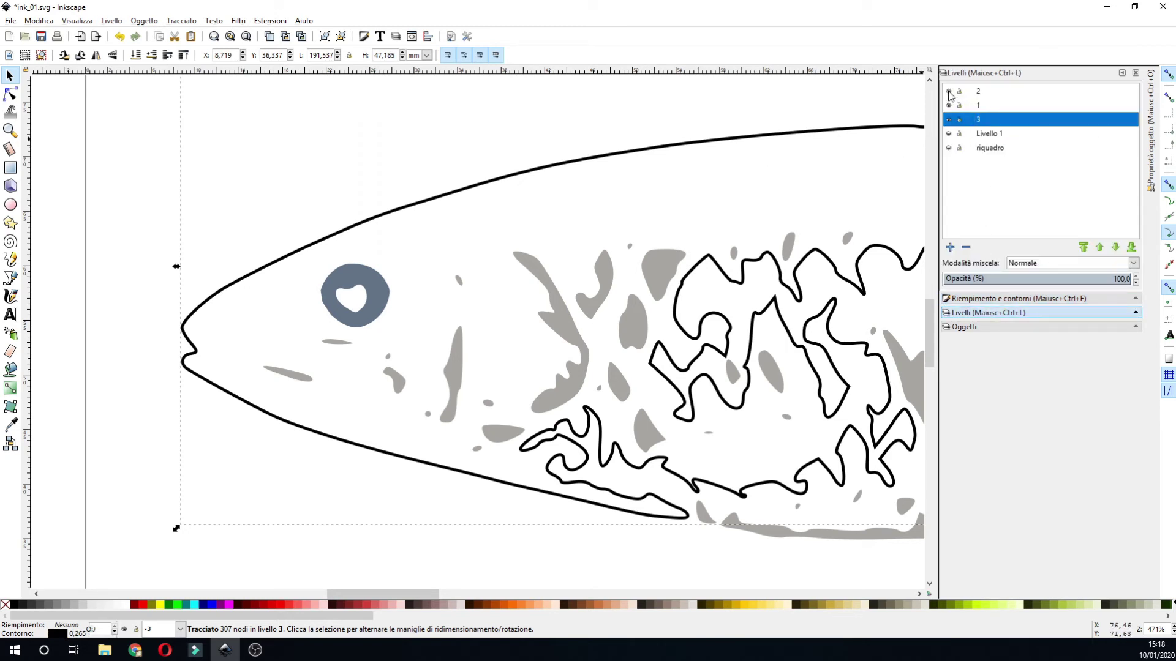
{"action": "left_click", "coordinate": [948, 106]}
{"action": "left_click", "coordinate": [949, 106]}
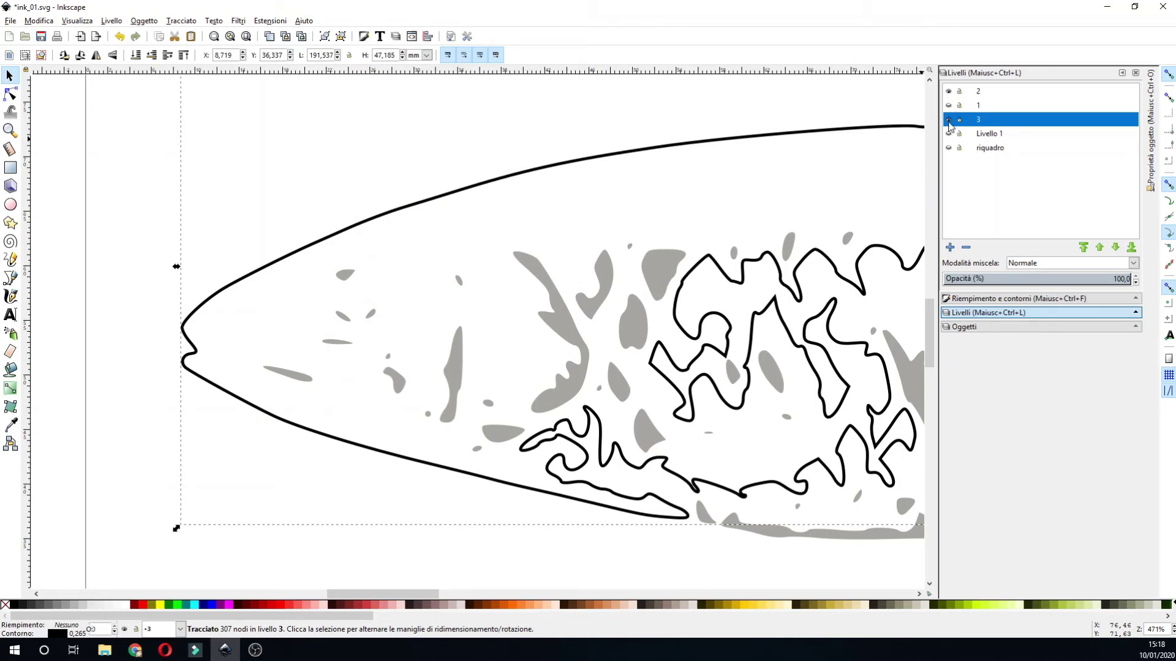
{"action": "left_click", "coordinate": [949, 120]}
- Delete the three small grey spots near the eye
{"action": "left_click", "coordinate": [950, 107]}
{"action": "left_click", "coordinate": [949, 107]}
{"action": "left_click", "coordinate": [340, 277]}
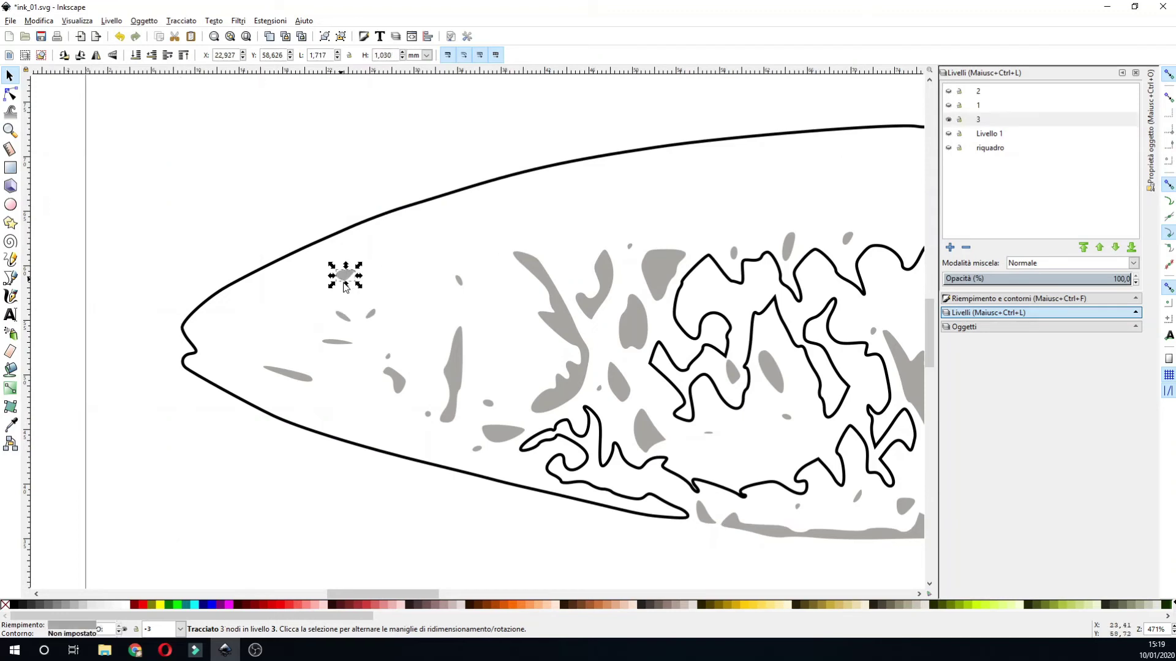
{"action": "left_click", "coordinate": [343, 316], "text": "shift"}
{"action": "left_click", "coordinate": [372, 318], "text": "shift"}
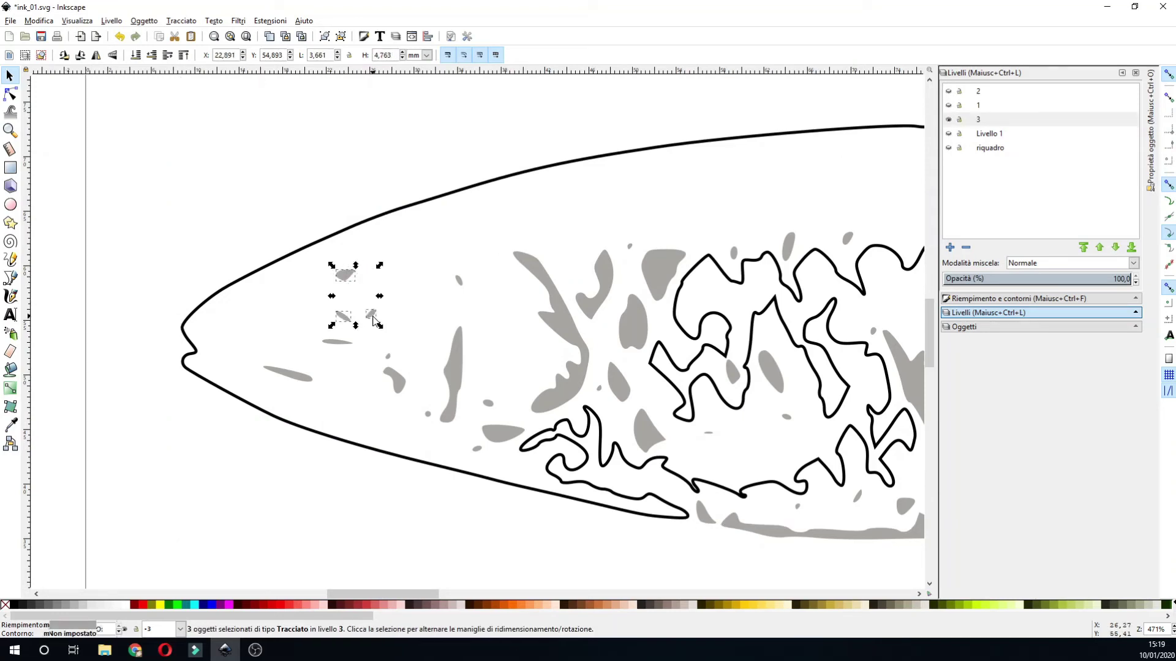
{"action": "key", "text": "Delete"}
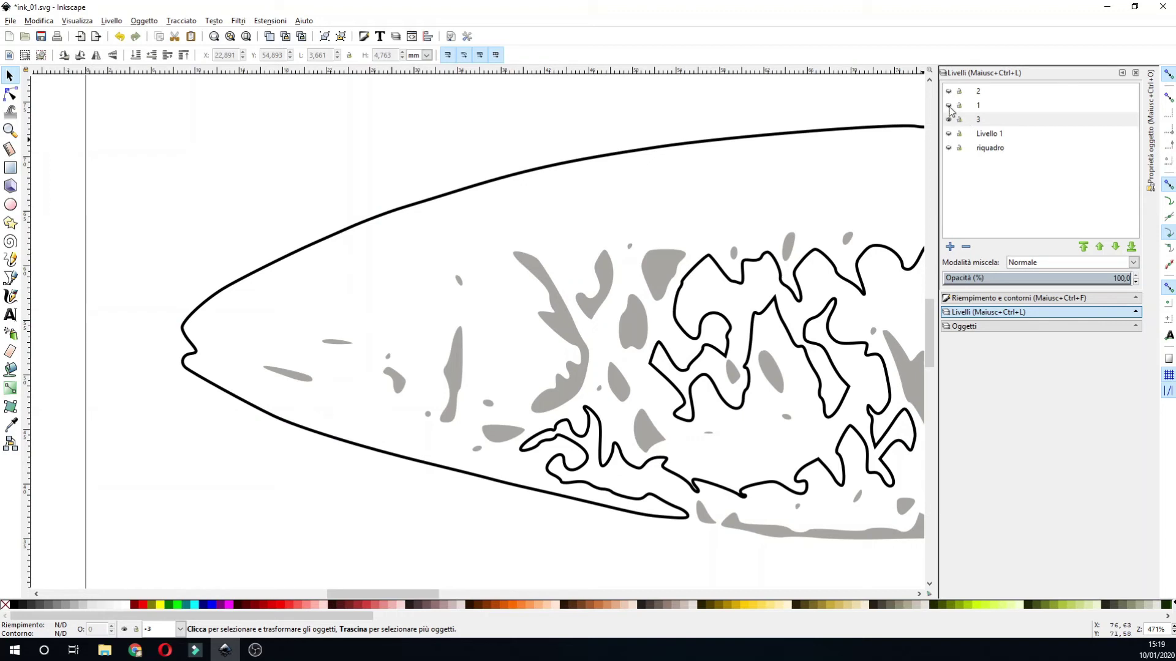
- Cut the eye out of the fish outline with Path Difference and save ink_01.svg
{"action": "left_click", "coordinate": [950, 114]}
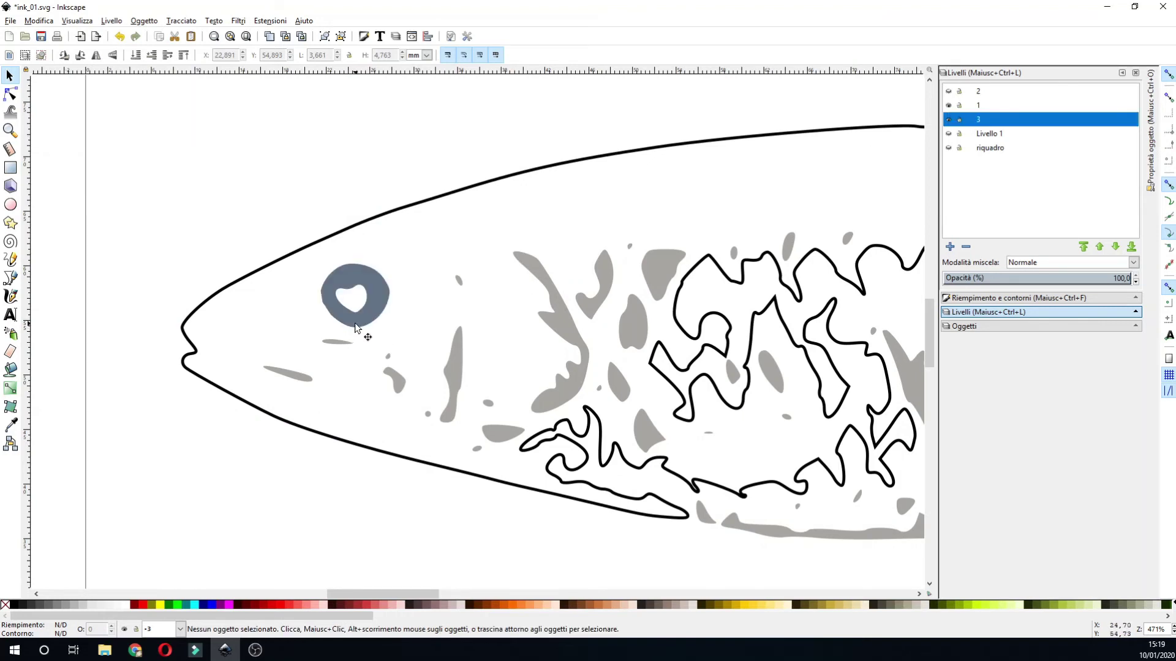
{"action": "left_click", "coordinate": [379, 294]}
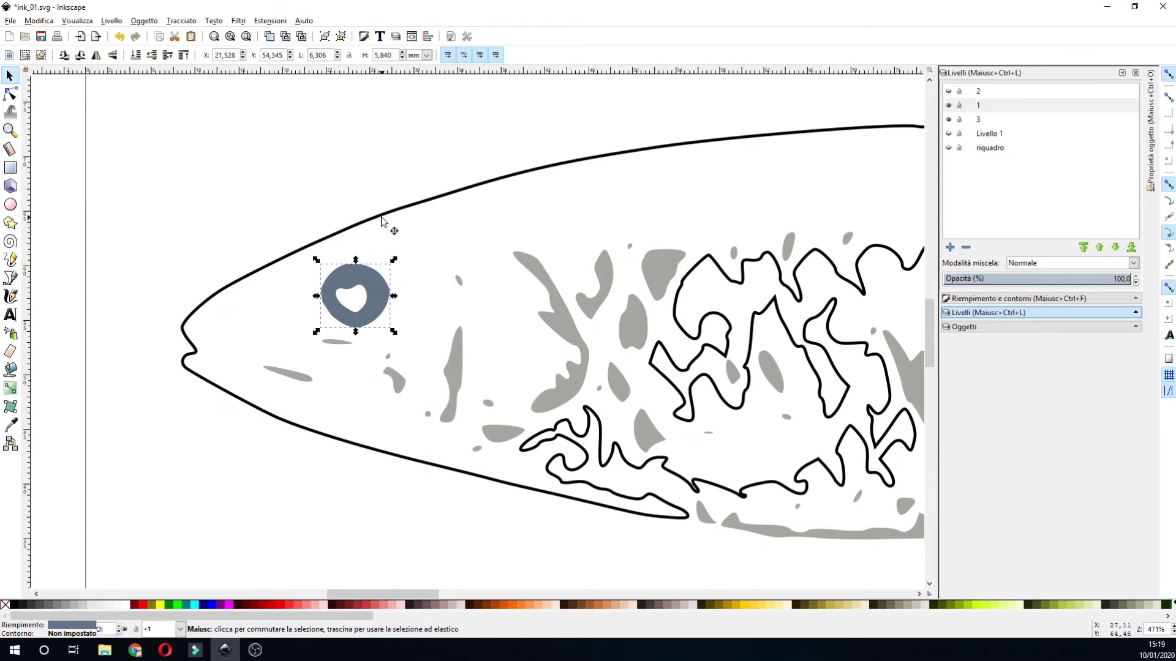
{"action": "left_click", "coordinate": [381, 216], "text": "shift"}
{"action": "left_click", "coordinate": [181, 21]}
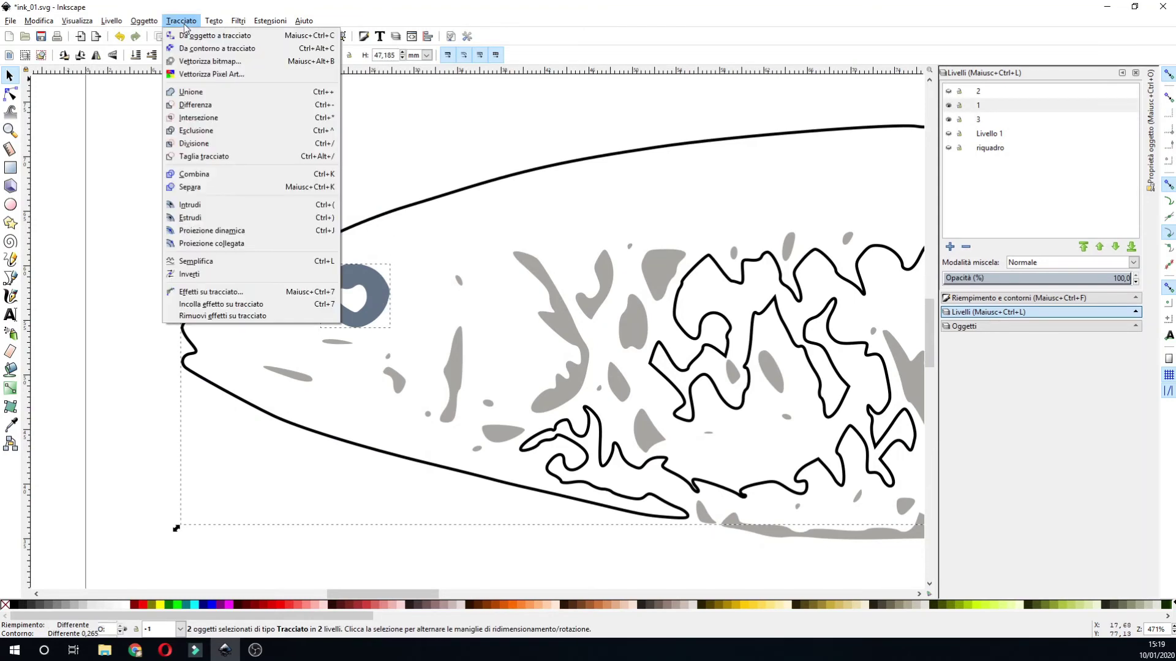
{"action": "left_click", "coordinate": [195, 105]}
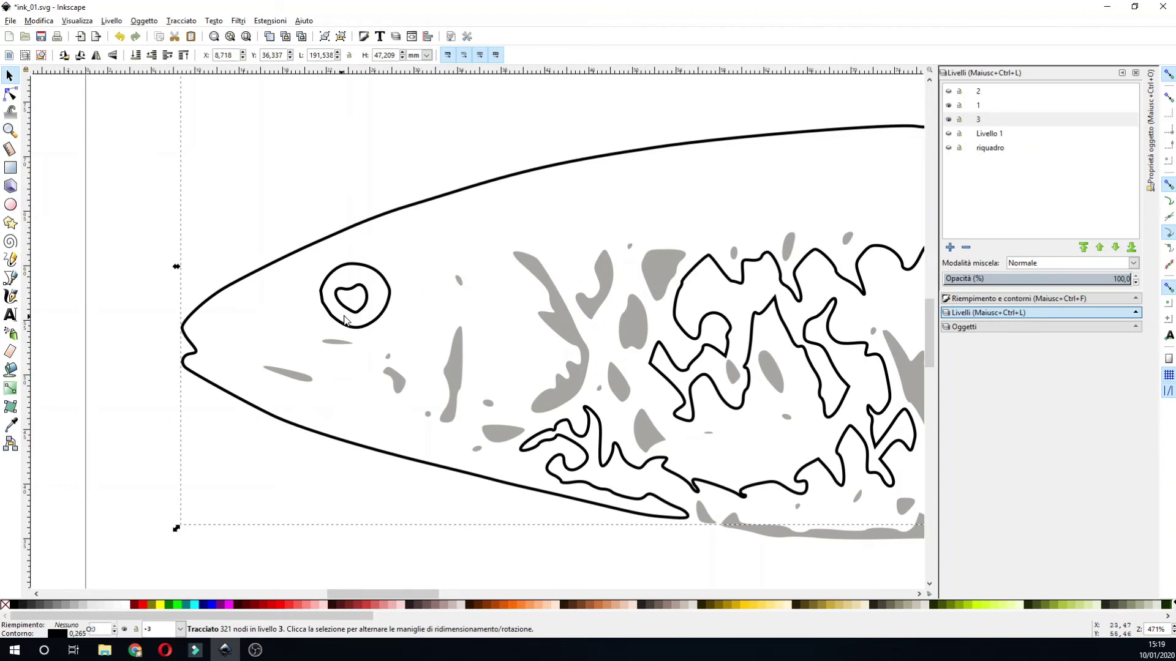
{"action": "left_click", "coordinate": [40, 37]}
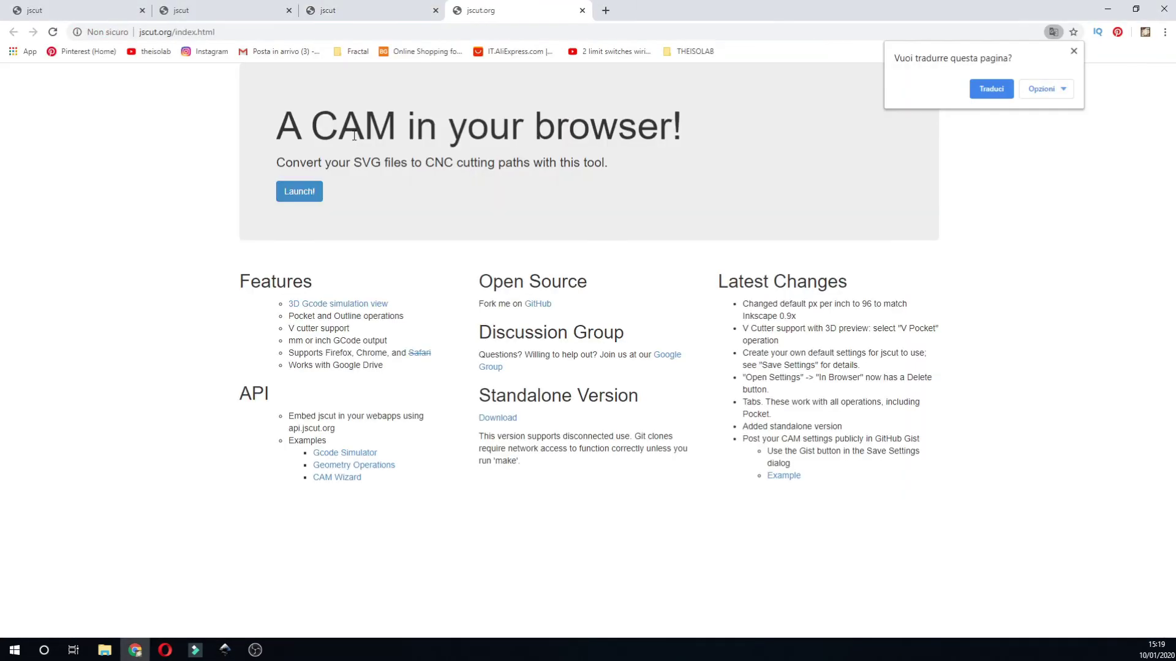
- Launch jscut, load ink_01.svg from the local disk, and select the fish outline
{"action": "left_click", "coordinate": [305, 200]}
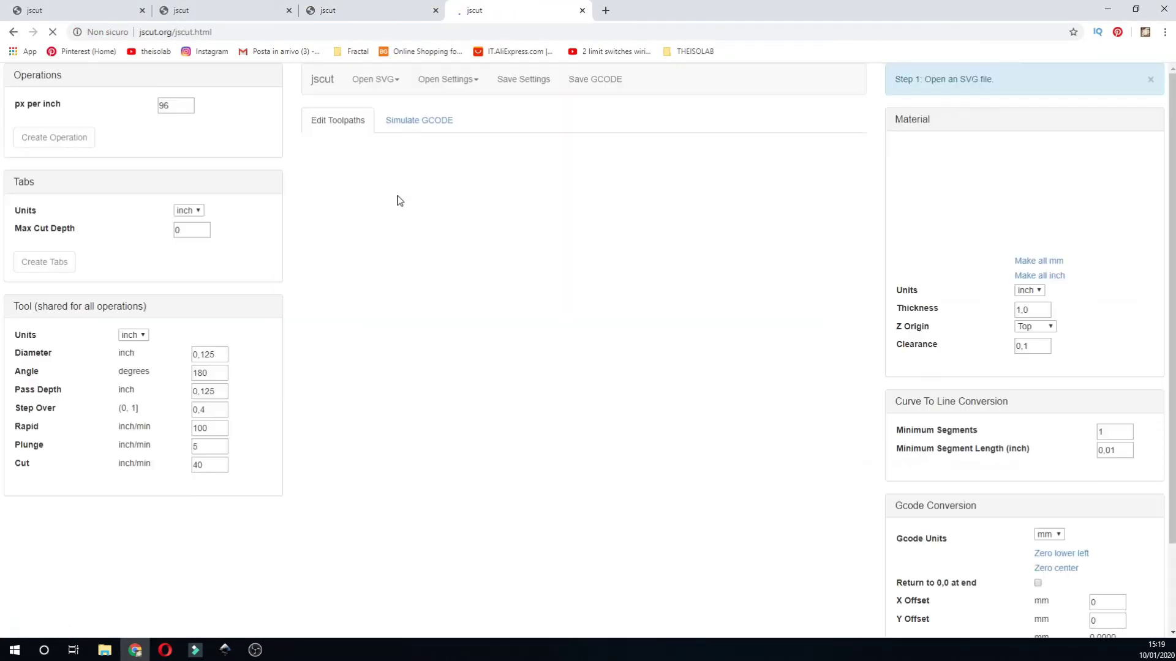
{"action": "left_click", "coordinate": [372, 81]}
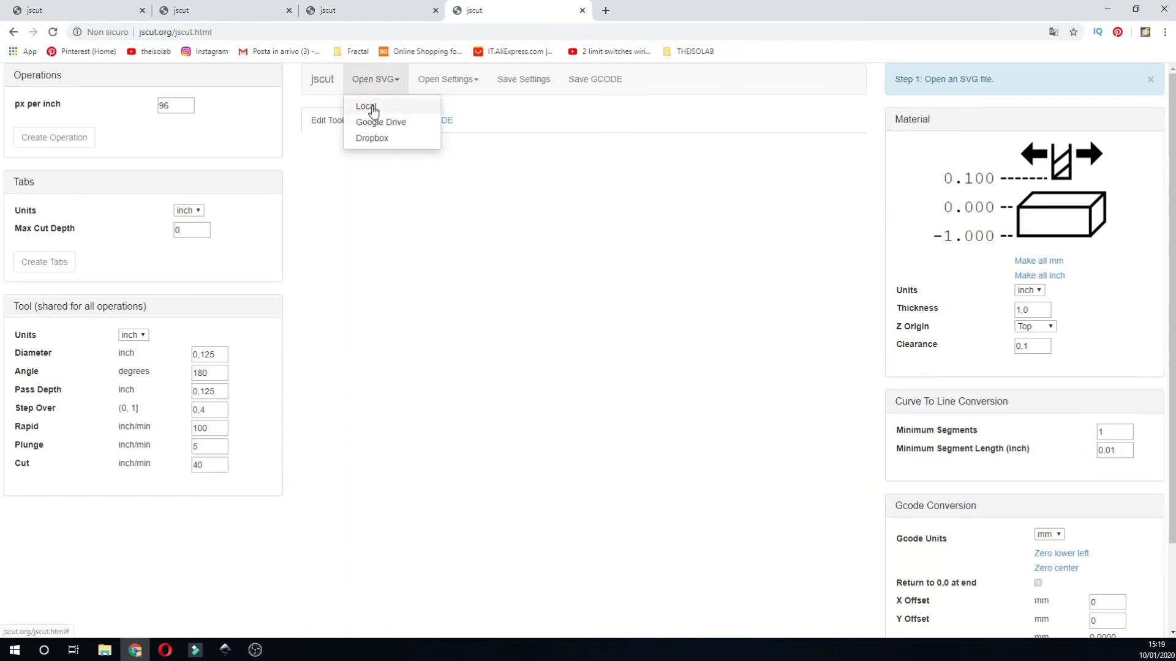
{"action": "left_click", "coordinate": [370, 106]}
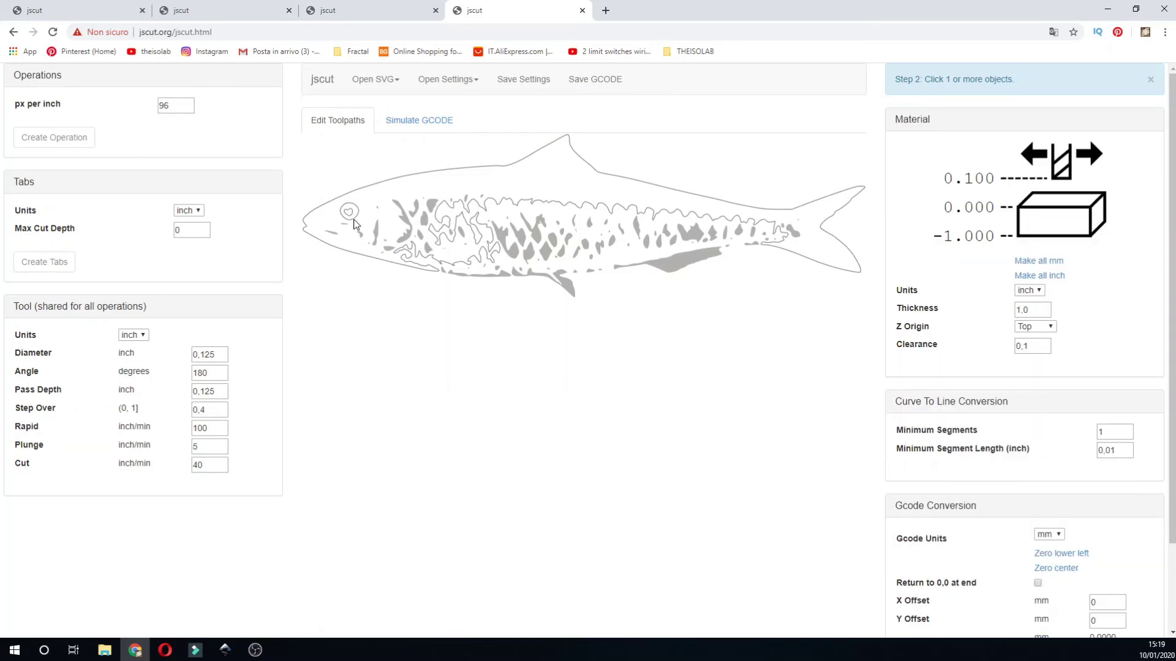
{"action": "left_click", "coordinate": [351, 215]}
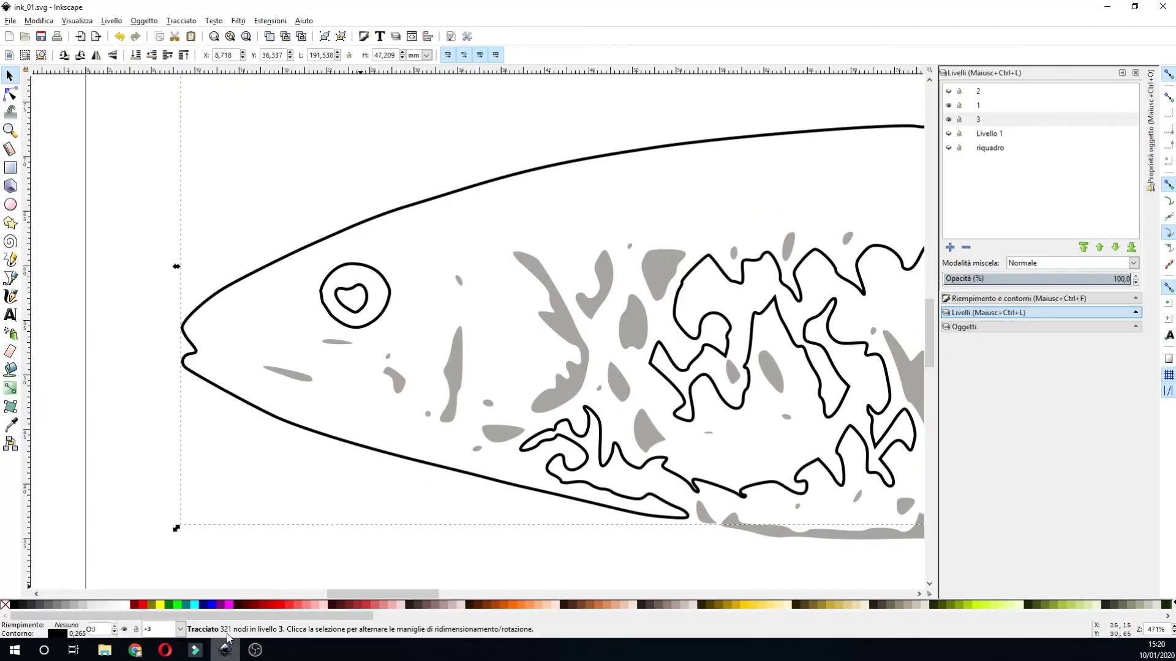
- Zoom out to the whole page and make the riquadro frame layer visible
{"action": "left_click", "coordinate": [225, 650]}
{"action": "left_click", "coordinate": [10, 130]}
{"action": "left_click", "coordinate": [25, 55]}
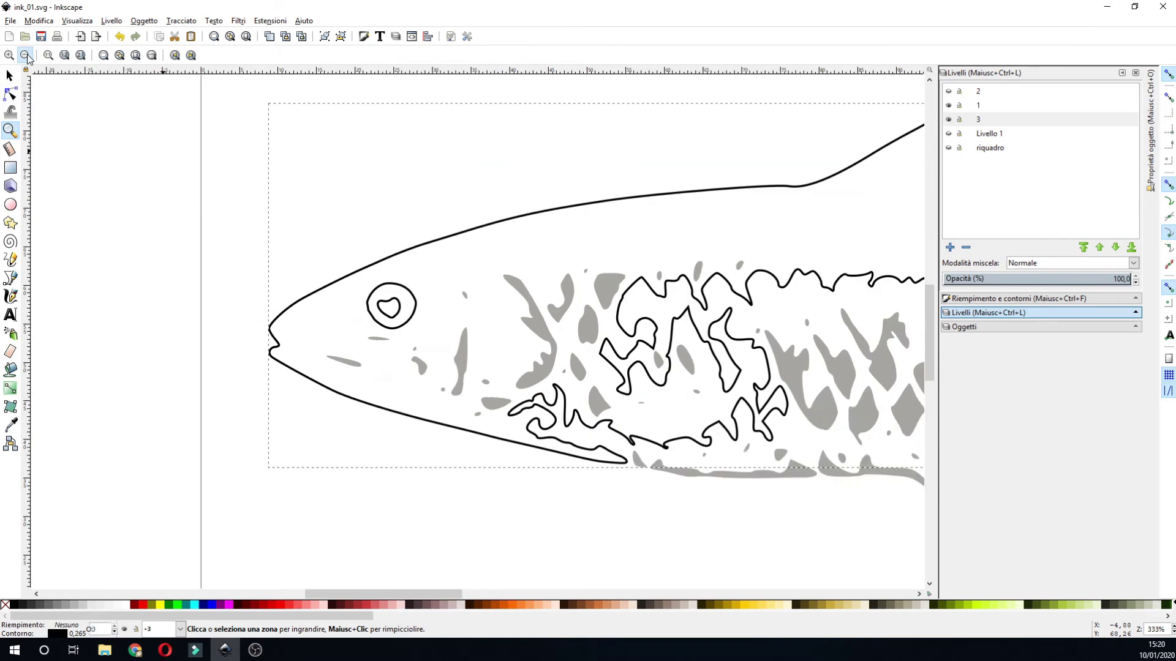
{"action": "left_click", "coordinate": [25, 55]}
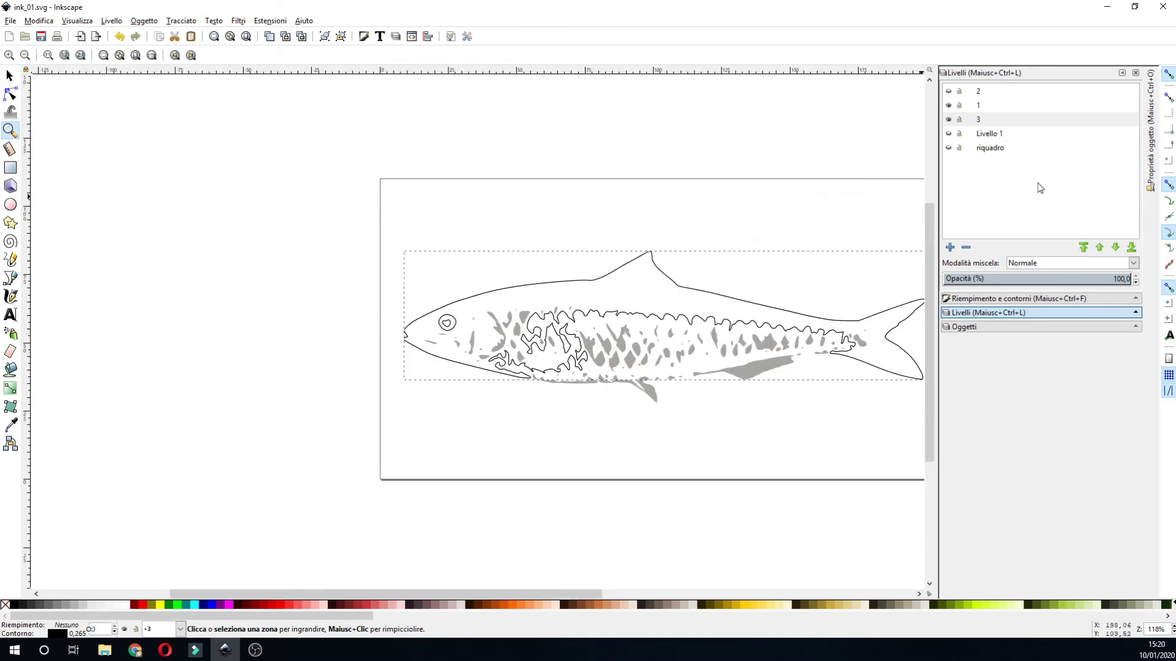
{"action": "left_click", "coordinate": [949, 149]}
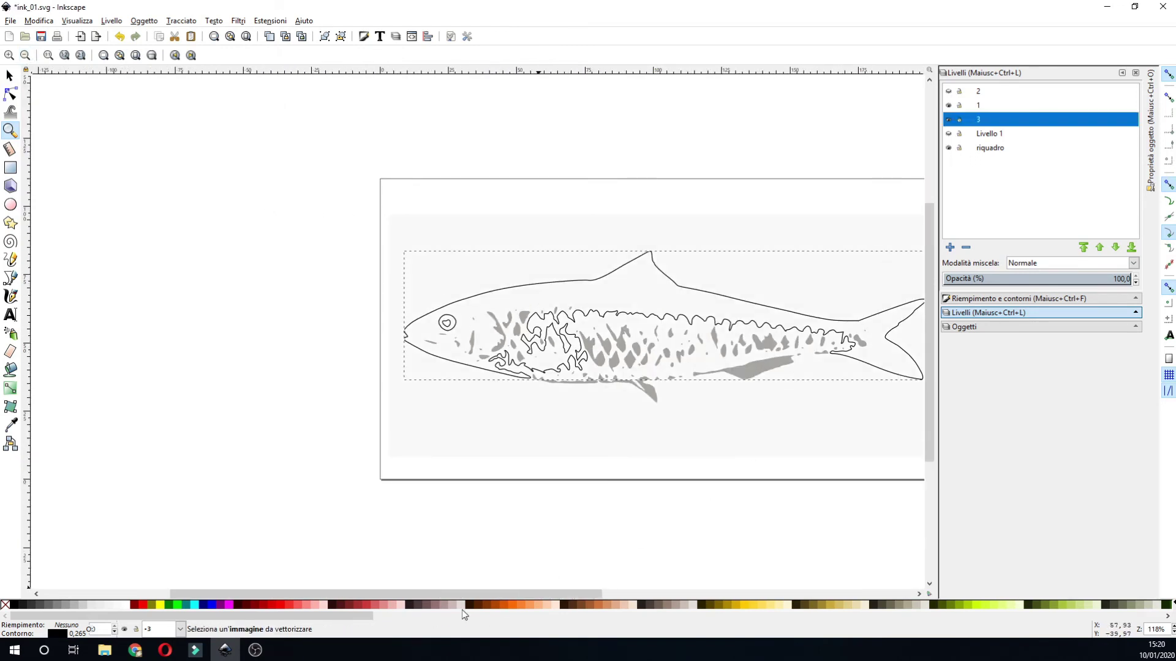
{"action": "left_click_drag", "start_coordinate": [469, 594], "coordinate": [553, 592]}
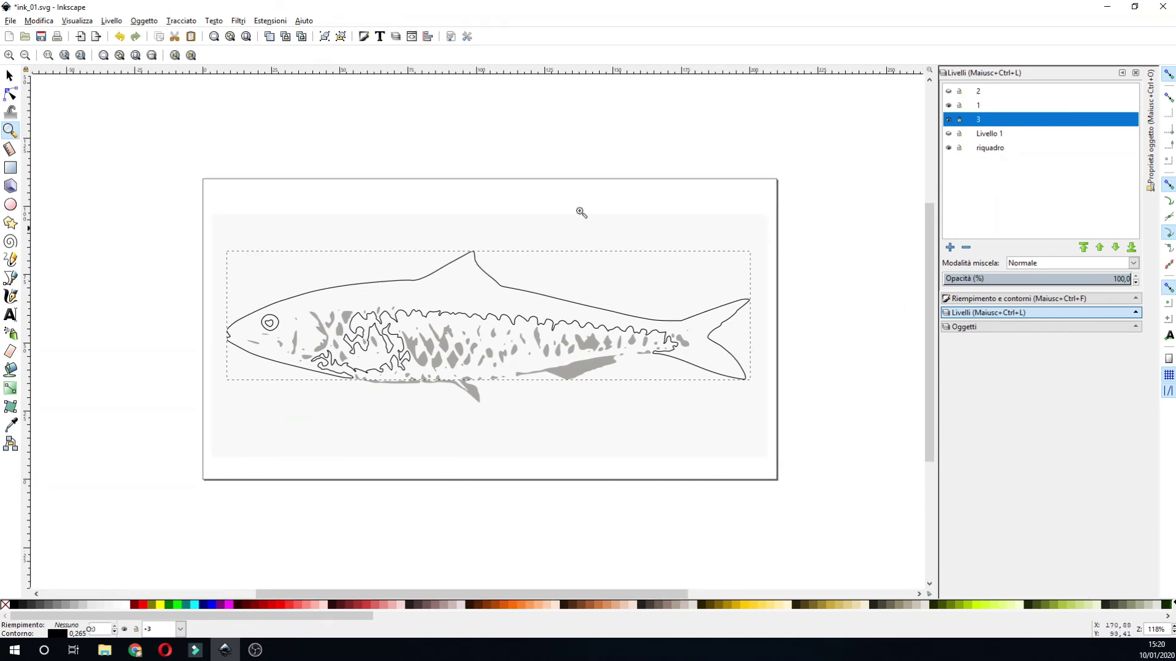
- Give the frame rectangle no fill and a solid outline, save, and return to jscut
{"action": "left_click", "coordinate": [9, 77]}
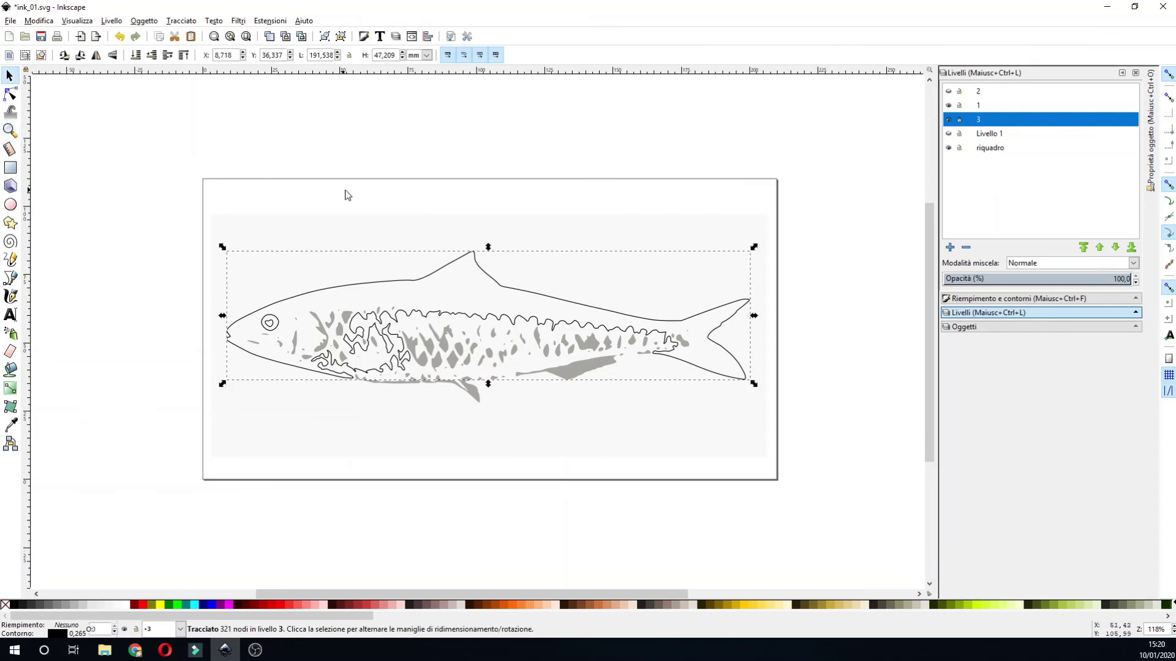
{"action": "left_click", "coordinate": [367, 231]}
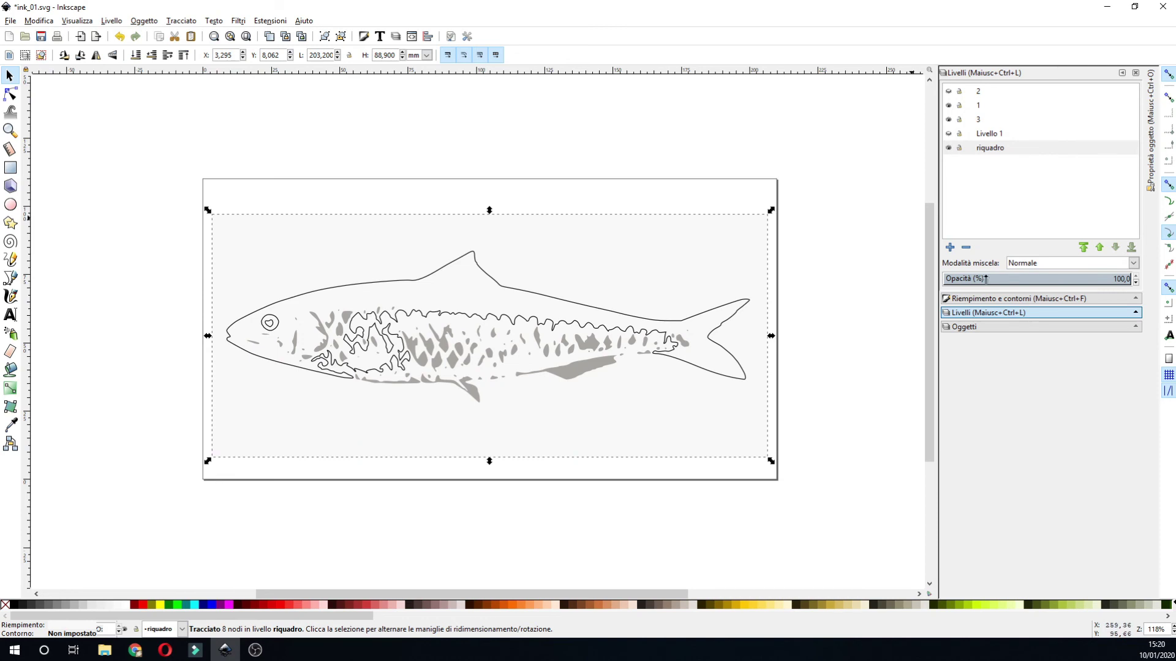
{"action": "left_click", "coordinate": [973, 299]}
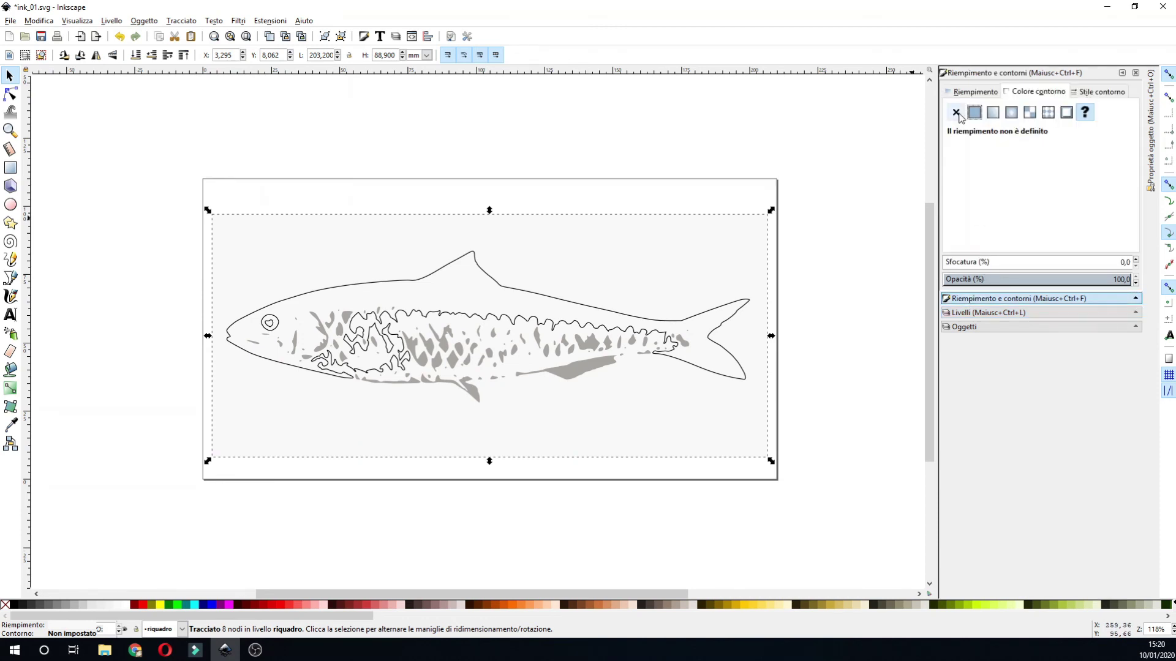
{"action": "left_click", "coordinate": [967, 92]}
{"action": "left_click", "coordinate": [956, 112]}
{"action": "left_click", "coordinate": [1034, 92]}
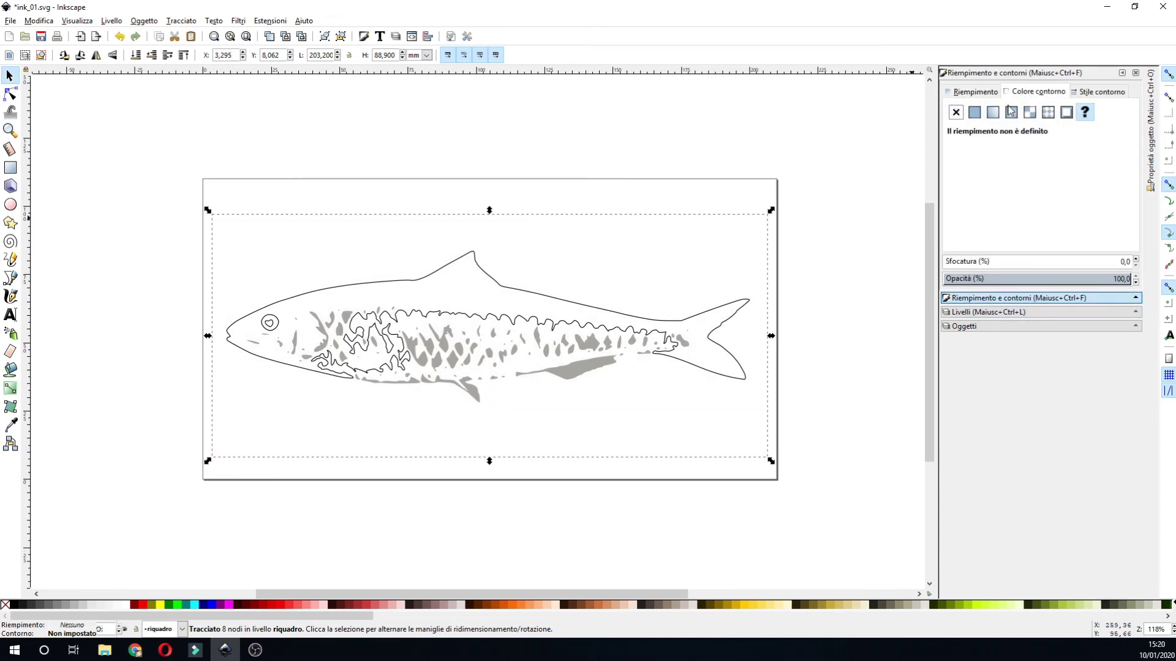
{"action": "left_click", "coordinate": [975, 112]}
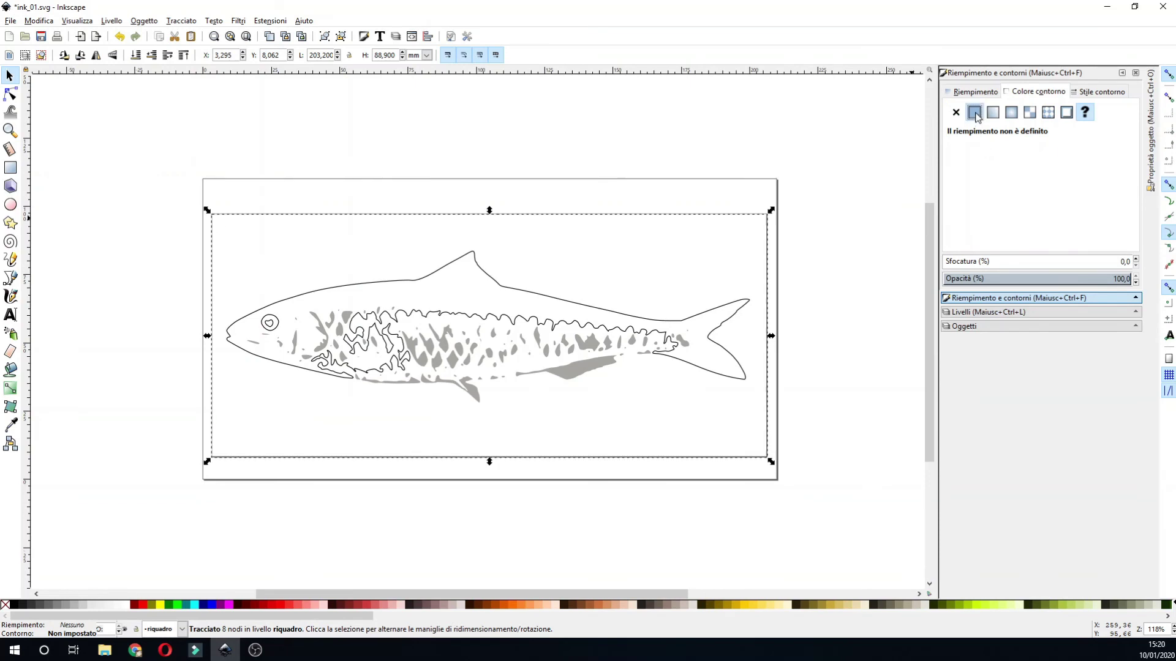
{"action": "left_click", "coordinate": [838, 305]}
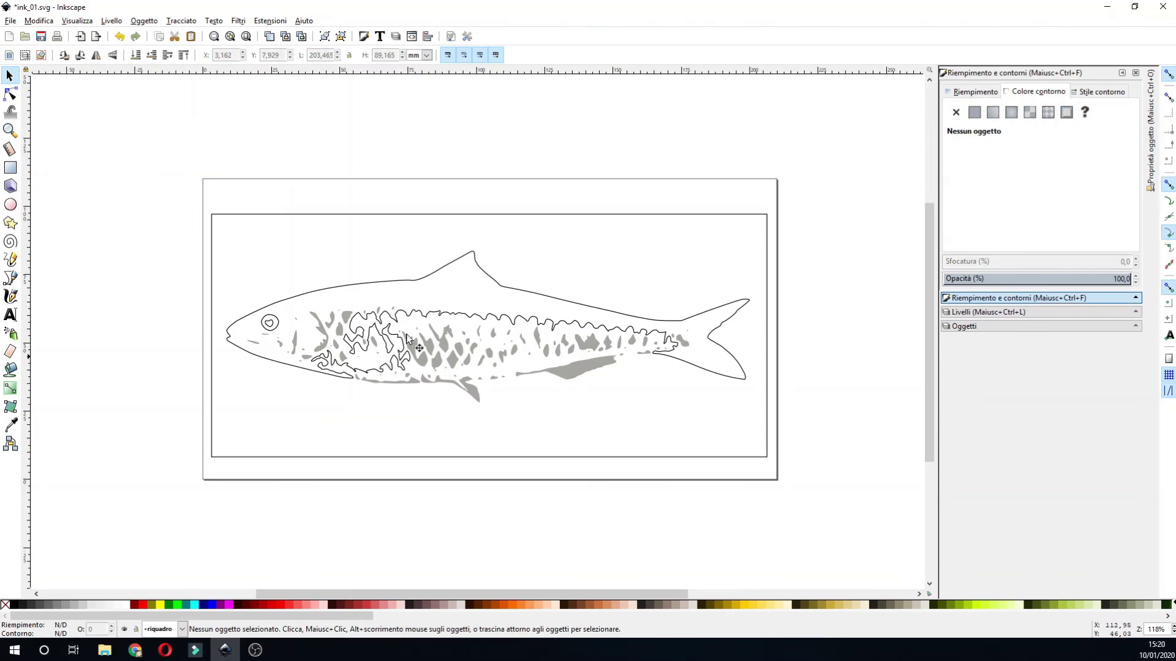
{"action": "left_click", "coordinate": [41, 37]}
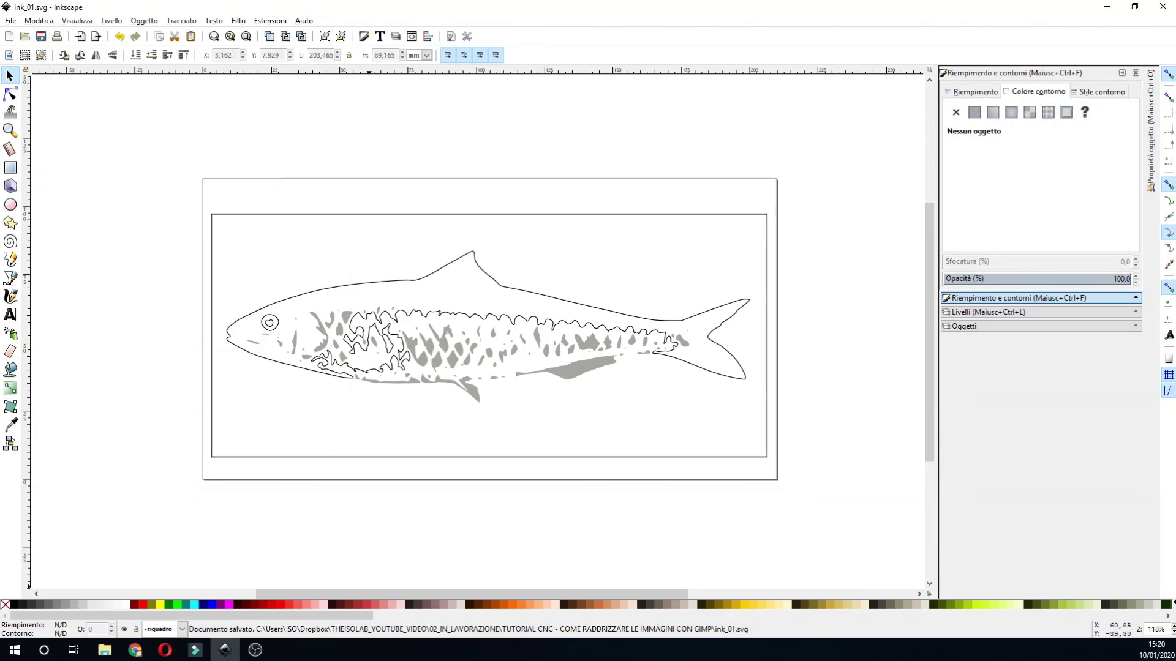
{"action": "key", "text": "alt+Tab"}
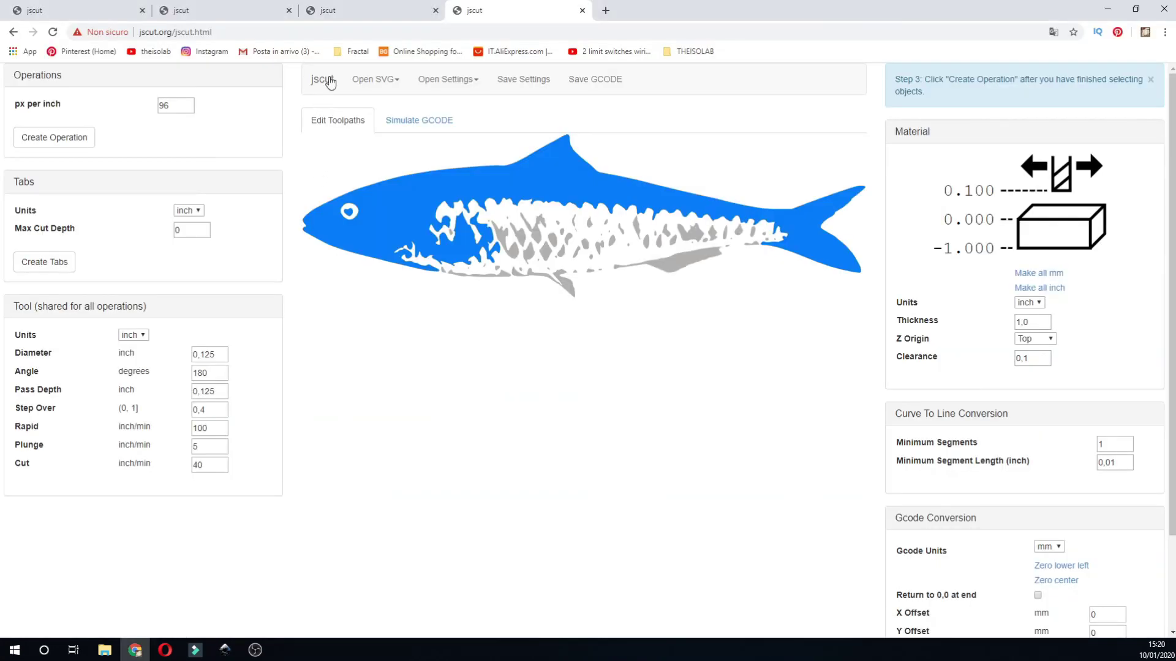
- Open jscut in a new tab, launch it, and load ink_01.svg from the local disk
{"action": "left_click", "coordinate": [322, 79]}
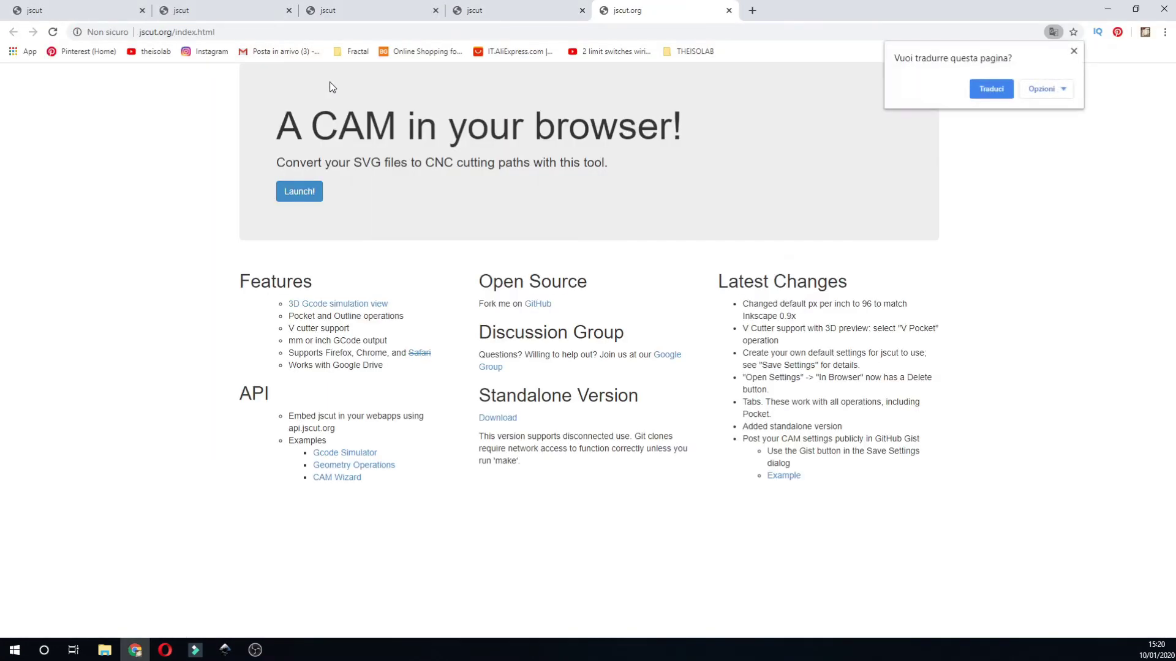
{"action": "left_click", "coordinate": [307, 189]}
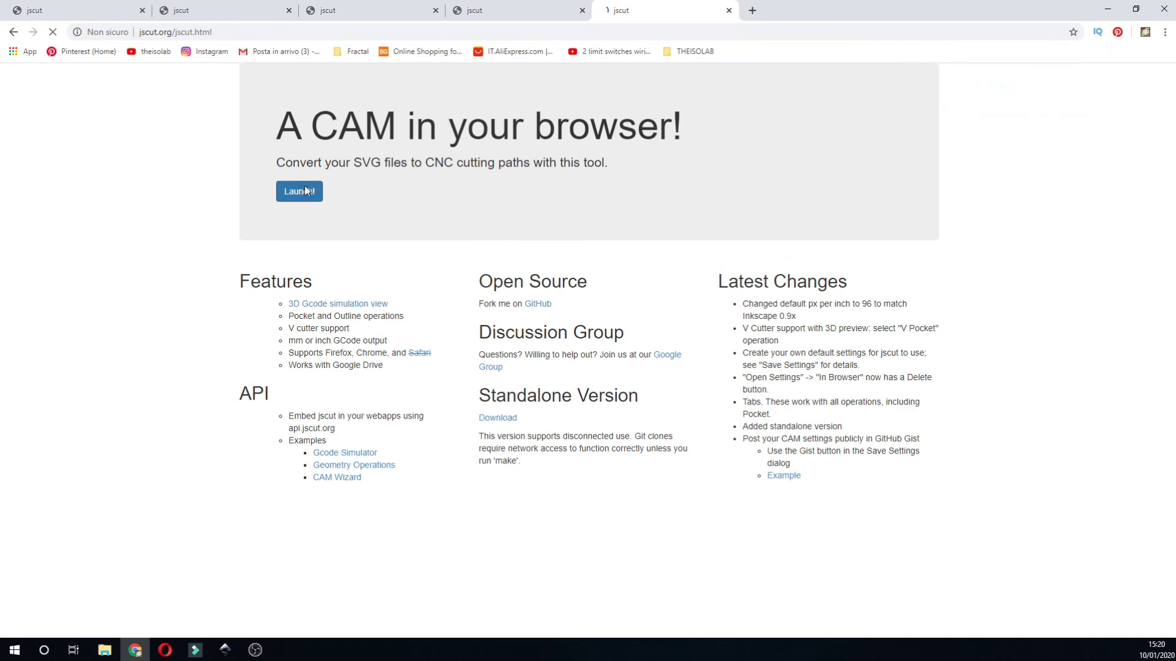
{"action": "left_click", "coordinate": [362, 81]}
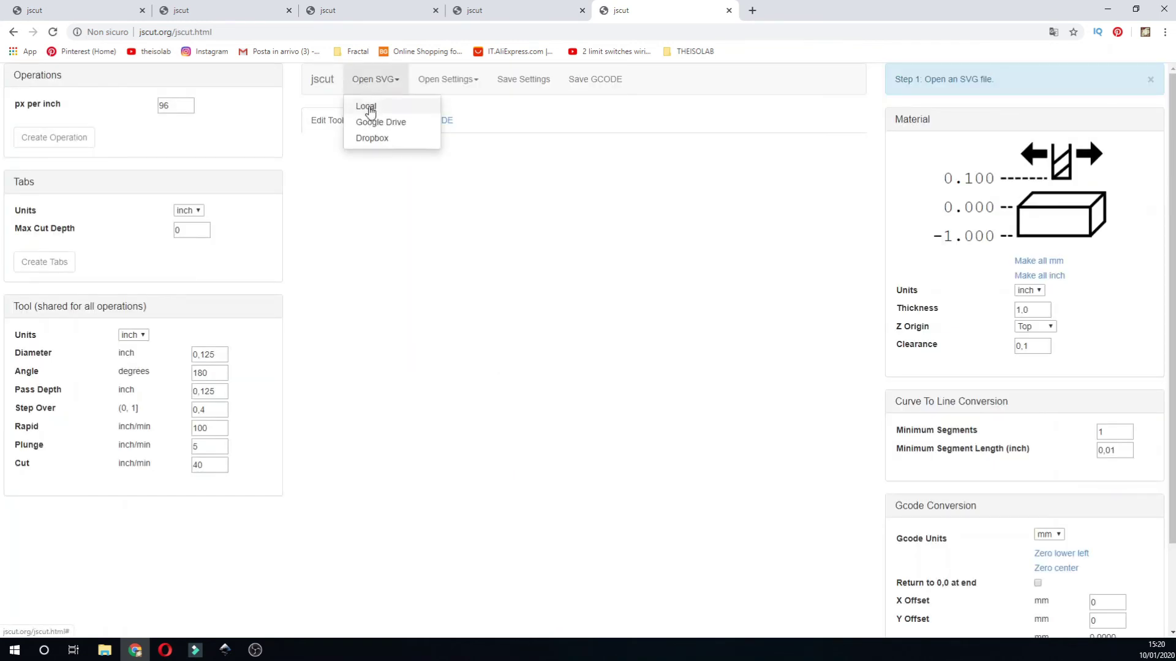
{"action": "left_click", "coordinate": [365, 105]}
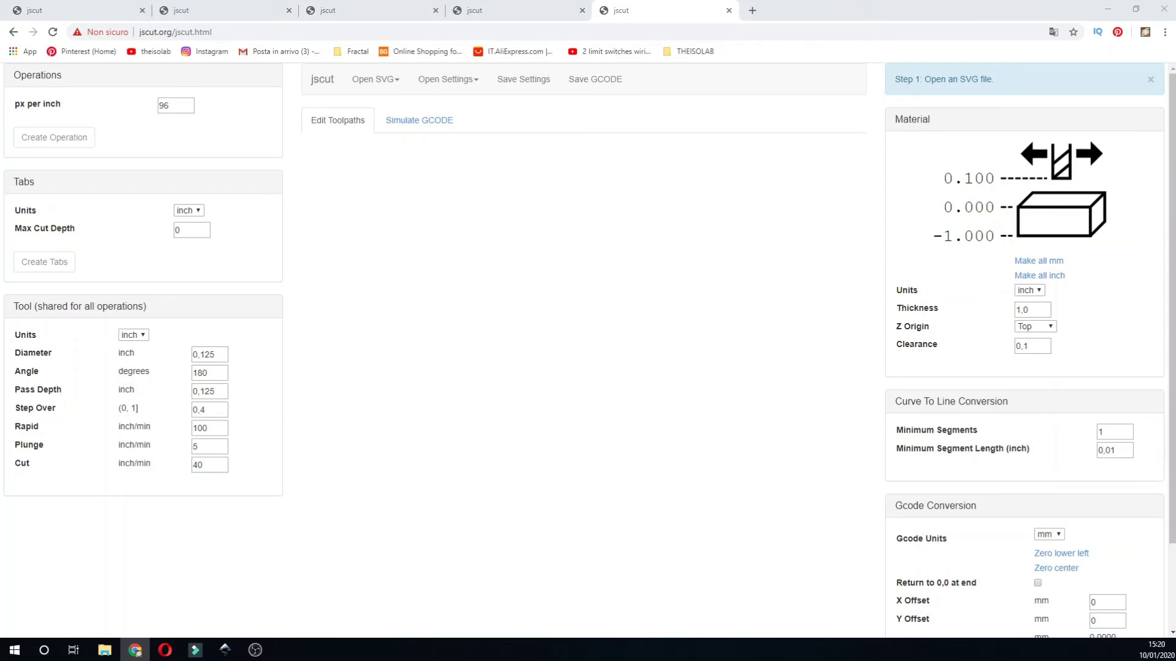
{"action": "double_click", "coordinate": [485, 337]}
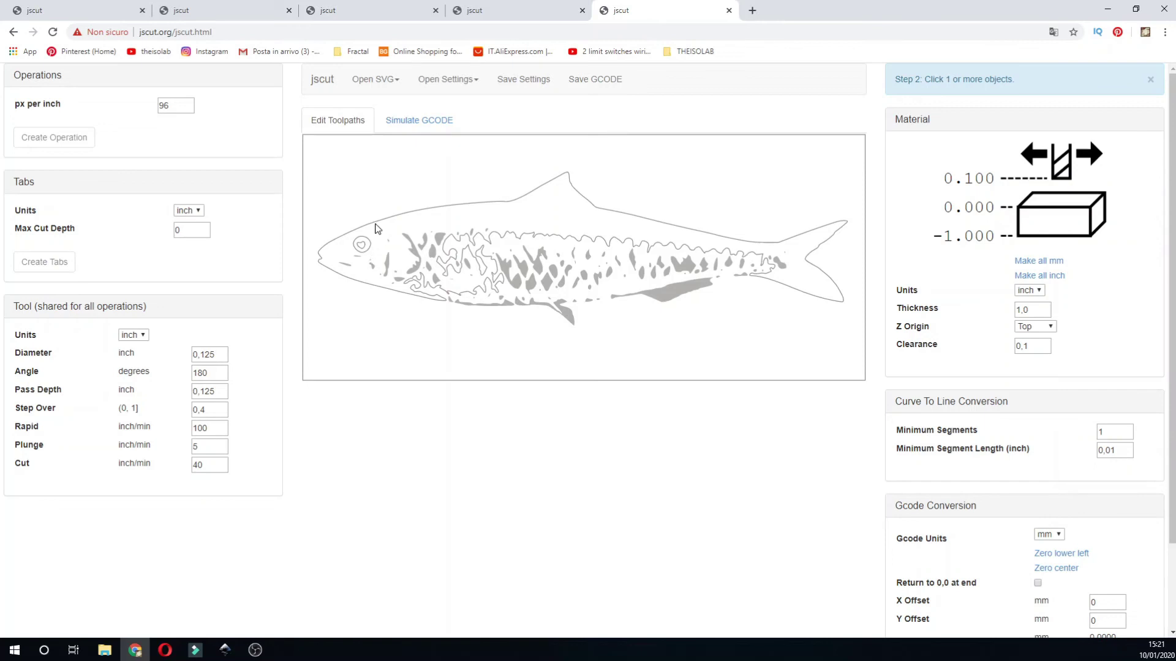
- Create a pocket operation for the fish outline and generate its toolpath
{"action": "left_click", "coordinate": [376, 228]}
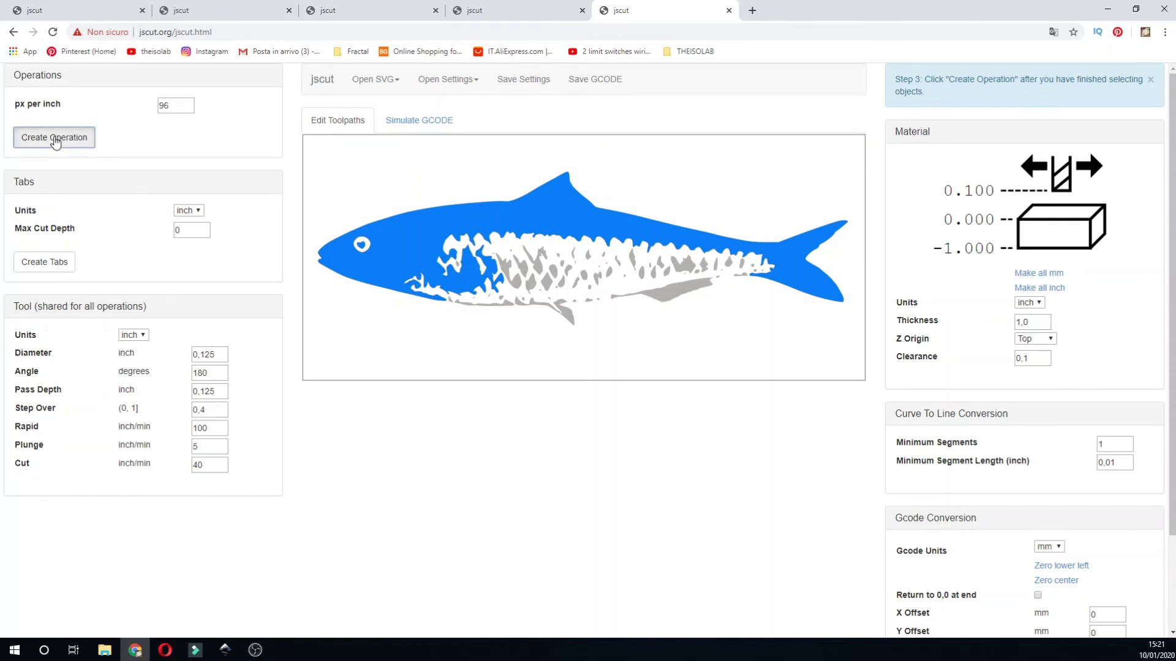
{"action": "left_click", "coordinate": [55, 137]}
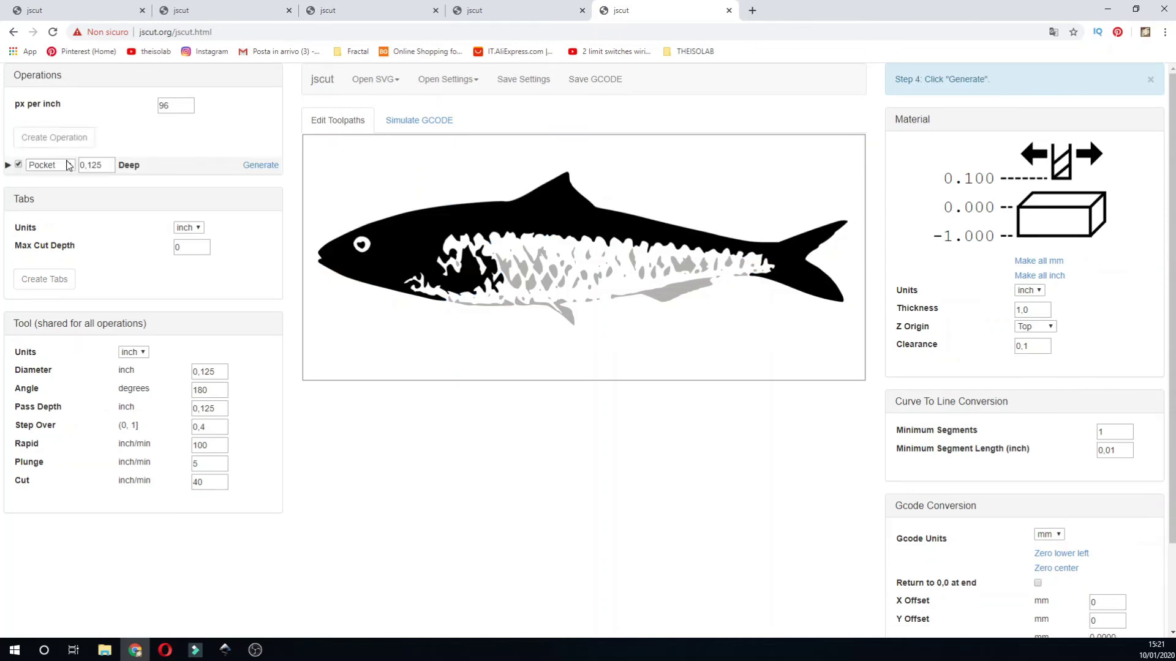
{"action": "left_click", "coordinate": [257, 178]}
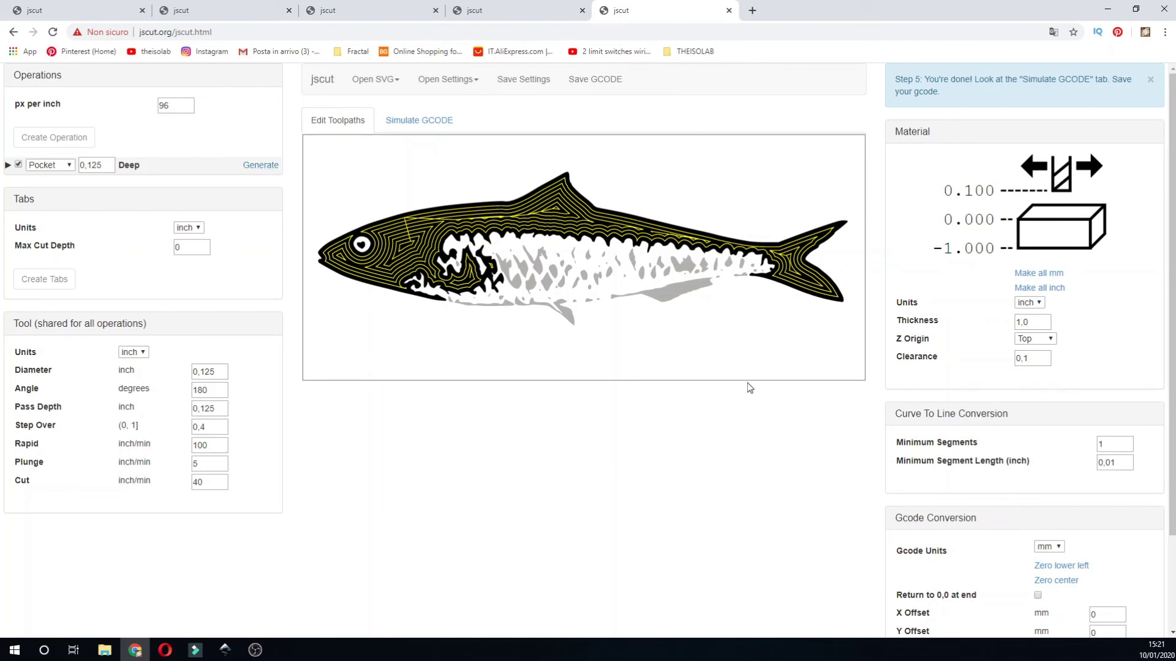
- Select the rectangular frame and add a second operation for it
{"action": "left_click", "coordinate": [303, 325]}
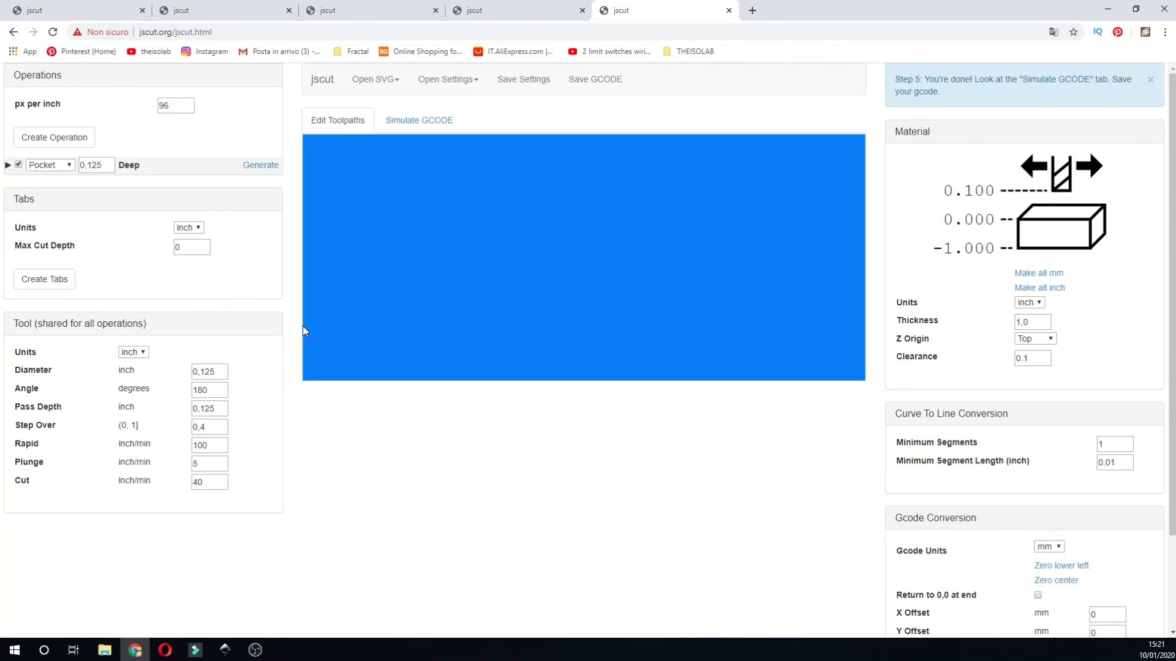
{"action": "left_click", "coordinate": [70, 139]}
{"action": "left_click", "coordinate": [69, 182]}
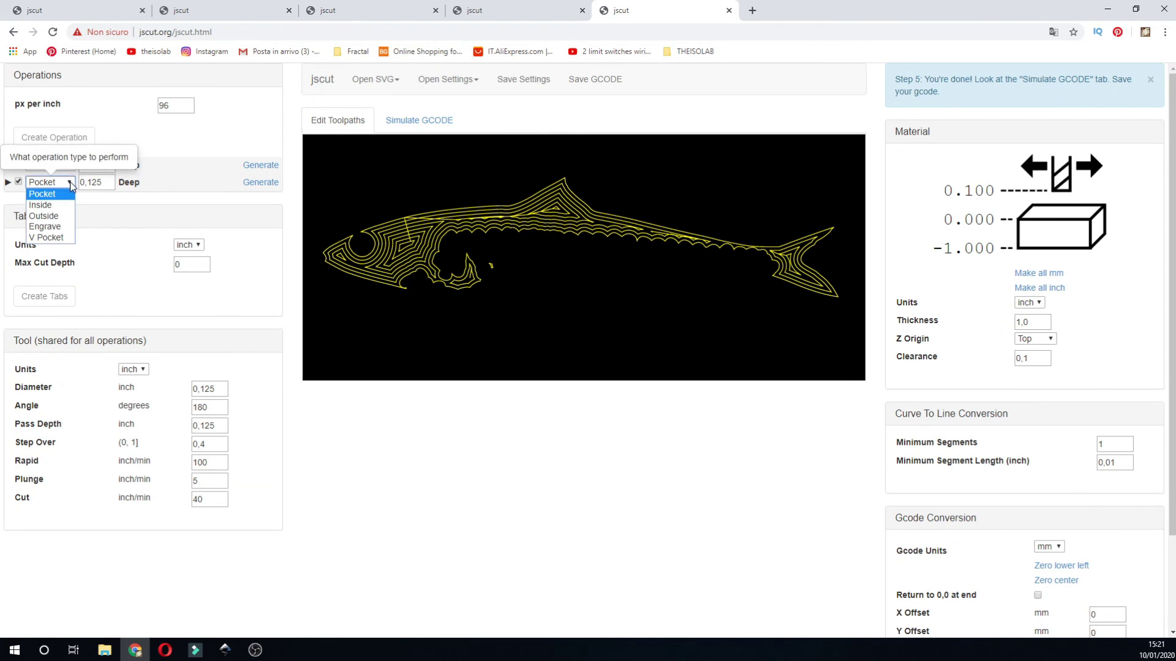
- Set the frame operation to Outside and generate its toolpath
{"action": "left_click", "coordinate": [43, 216]}
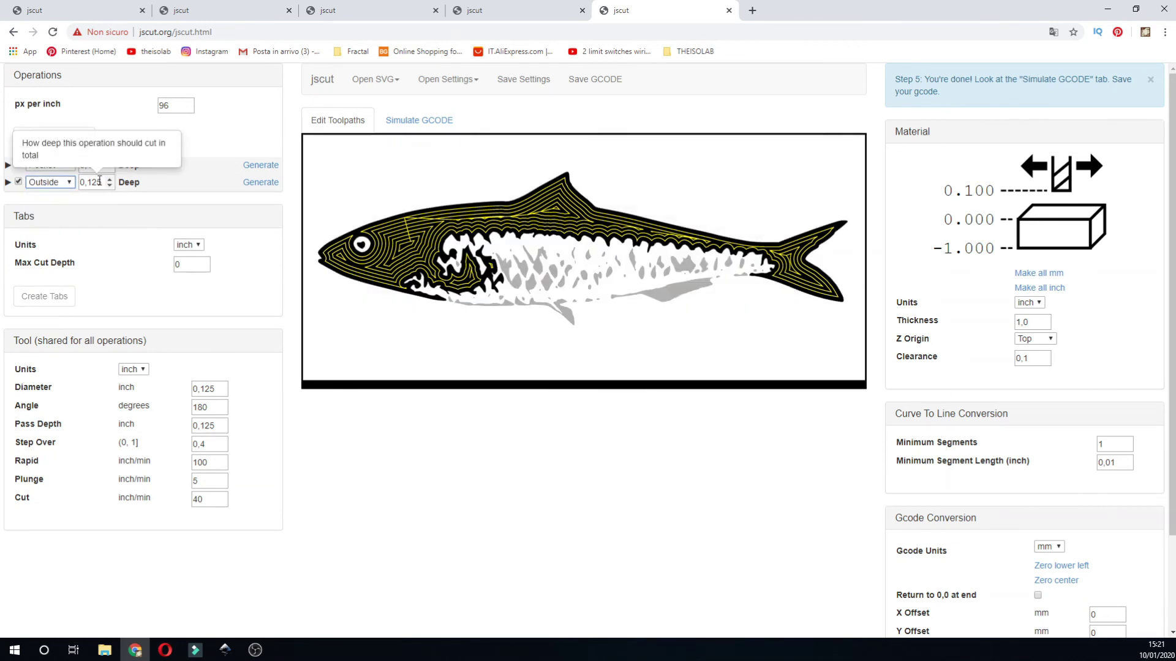
{"action": "left_click", "coordinate": [261, 183]}
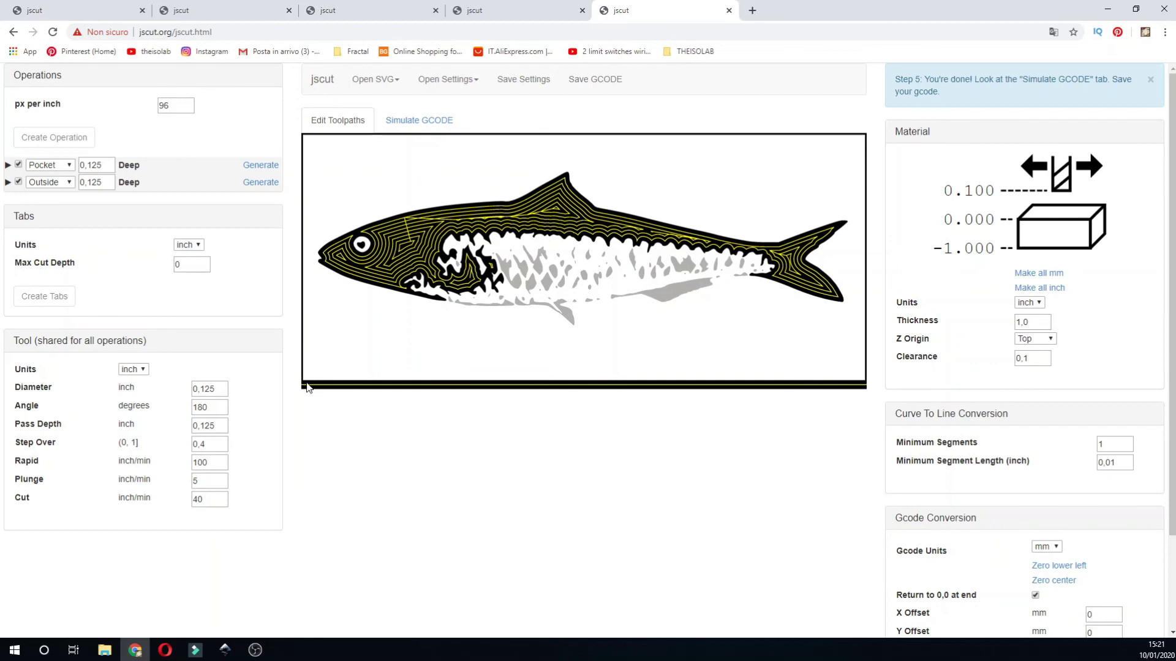
- Zero the G-code origin at lower left, then switch back to Inkscape
{"action": "left_click", "coordinate": [1069, 565]}
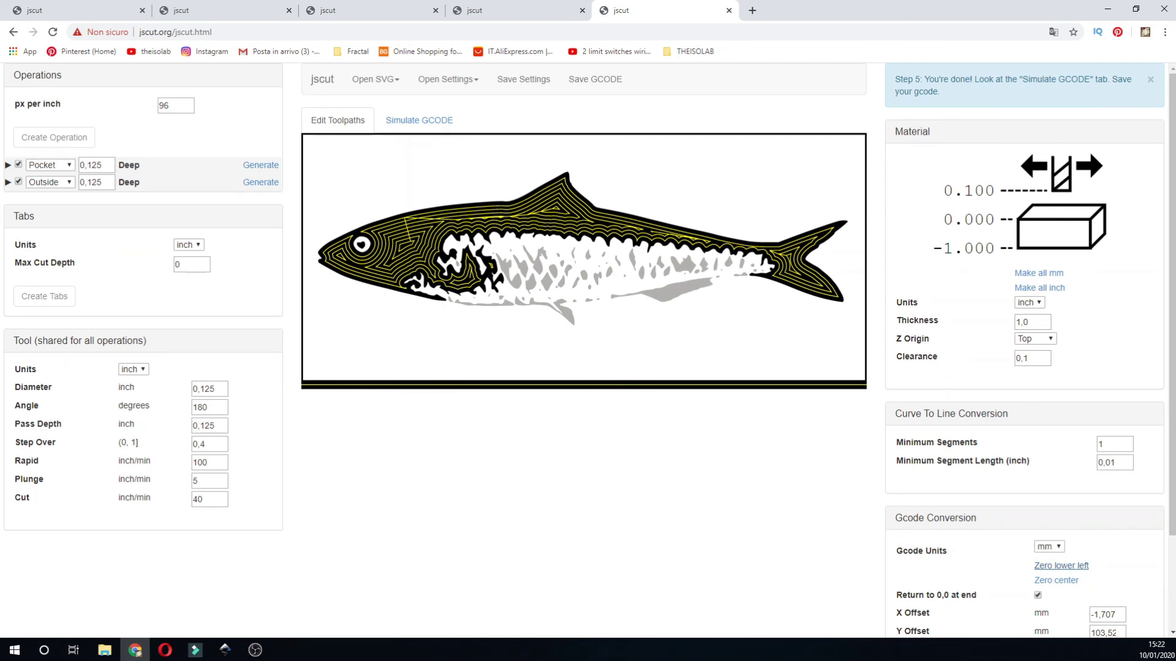
{"action": "key", "text": "alt+Tab"}
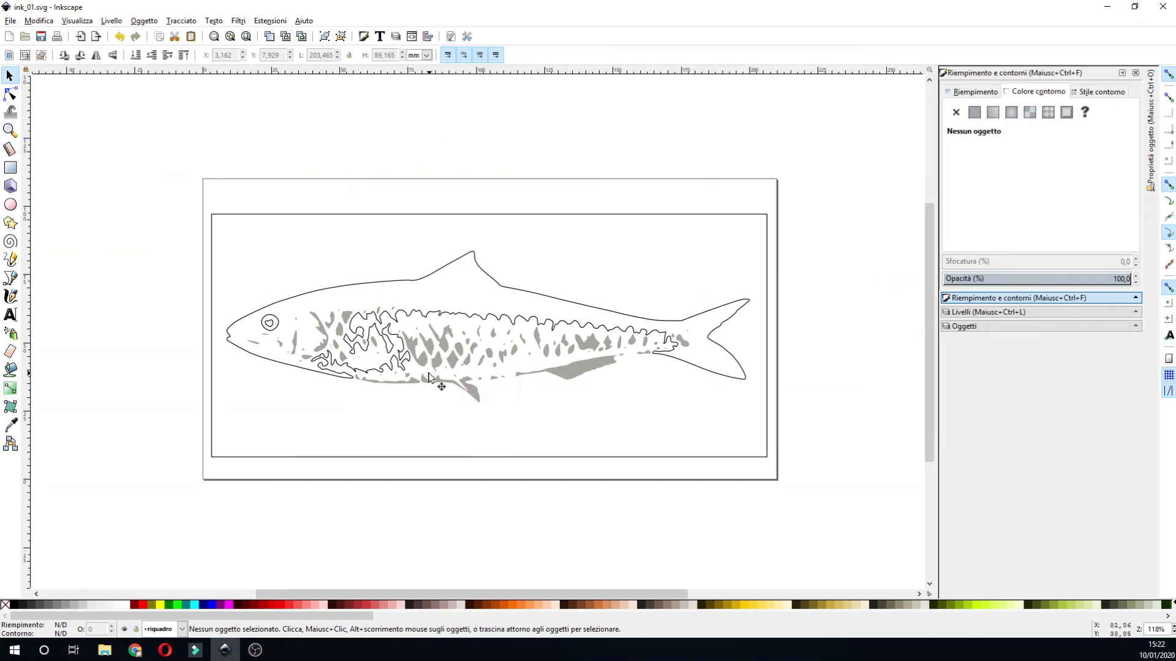
- Add a new layer 4 above layer 3
{"action": "left_click", "coordinate": [295, 346]}
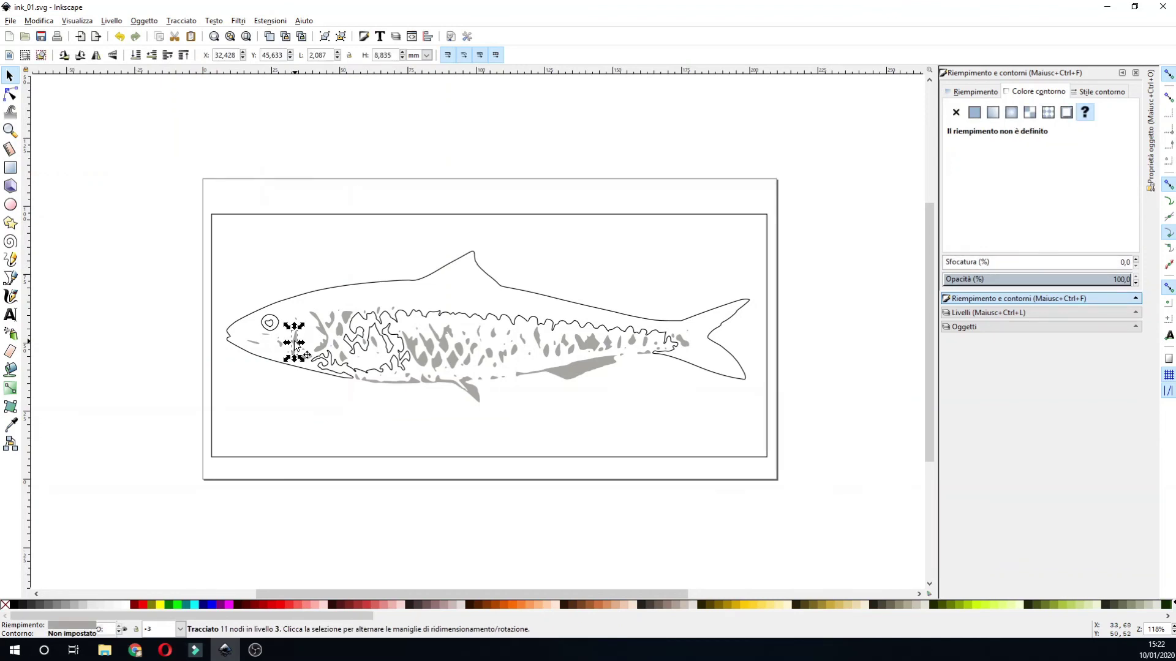
{"action": "left_click", "coordinate": [346, 315], "text": "shift"}
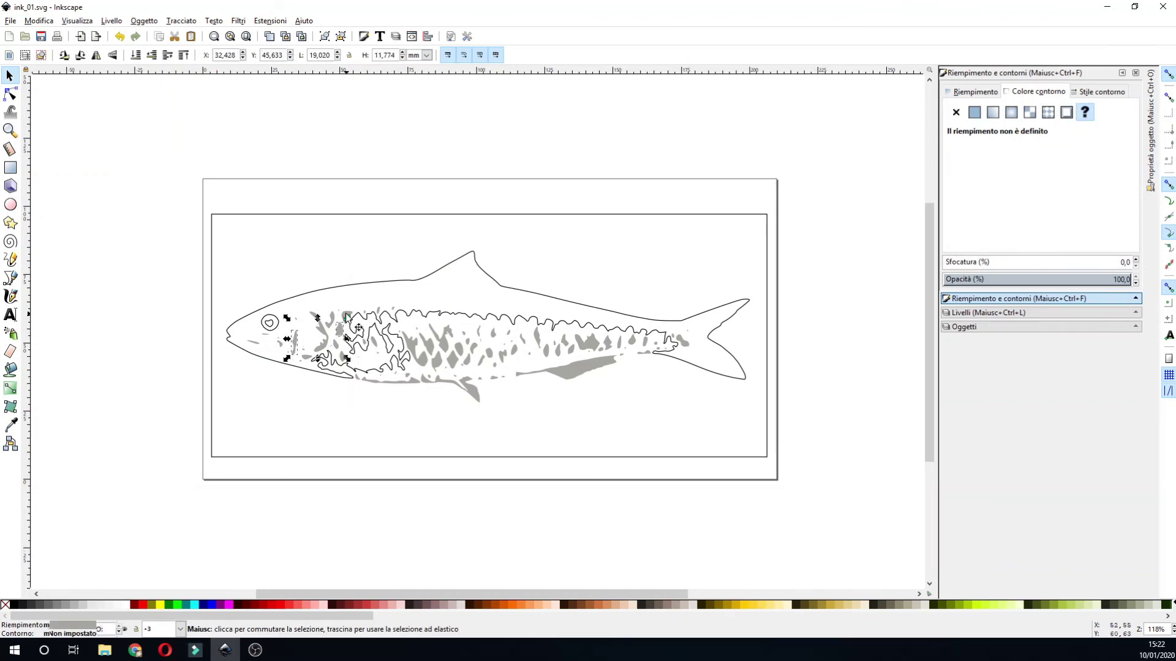
{"action": "left_click", "coordinate": [569, 368], "text": "shift"}
{"action": "left_click", "coordinate": [470, 392], "text": "shift"}
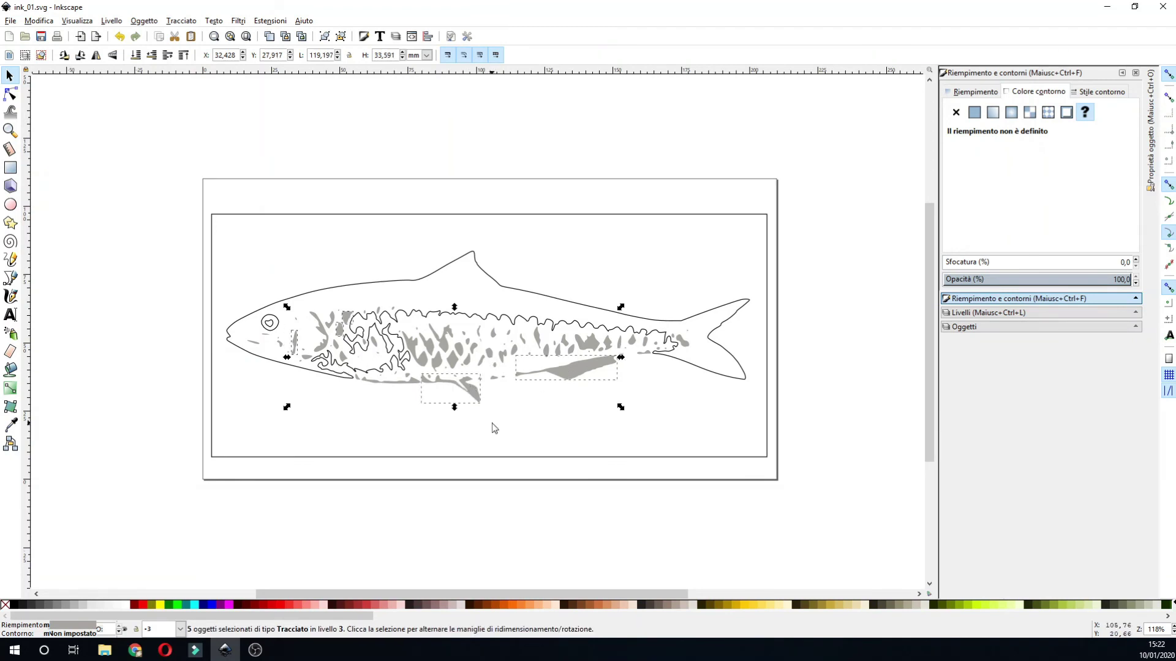
{"action": "left_click", "coordinate": [113, 22]}
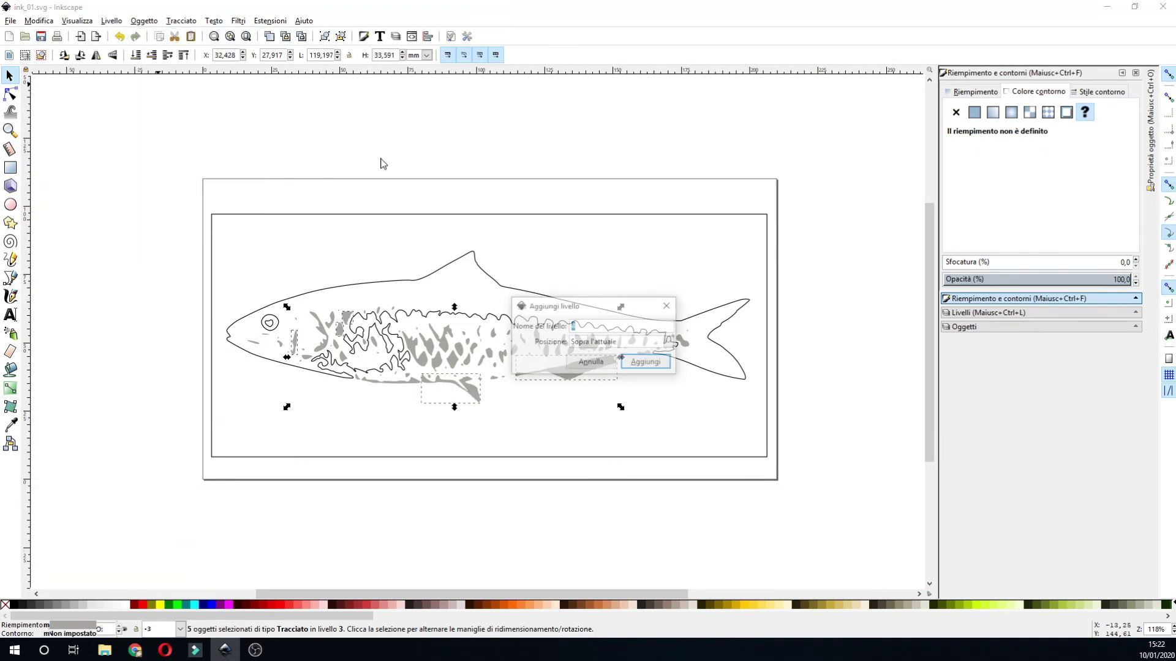
{"action": "left_click", "coordinate": [647, 363]}
- Select the 45 grey middle patches and move them to layer 4
{"action": "left_click", "coordinate": [586, 368]}
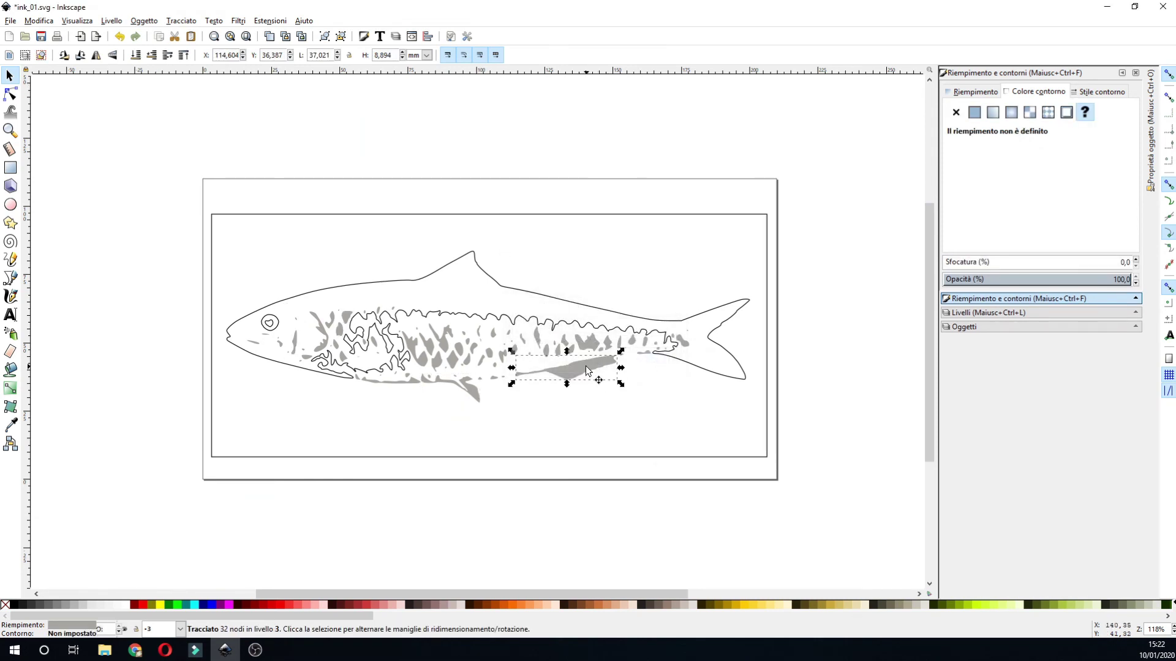
{"action": "left_click", "coordinate": [599, 422]}
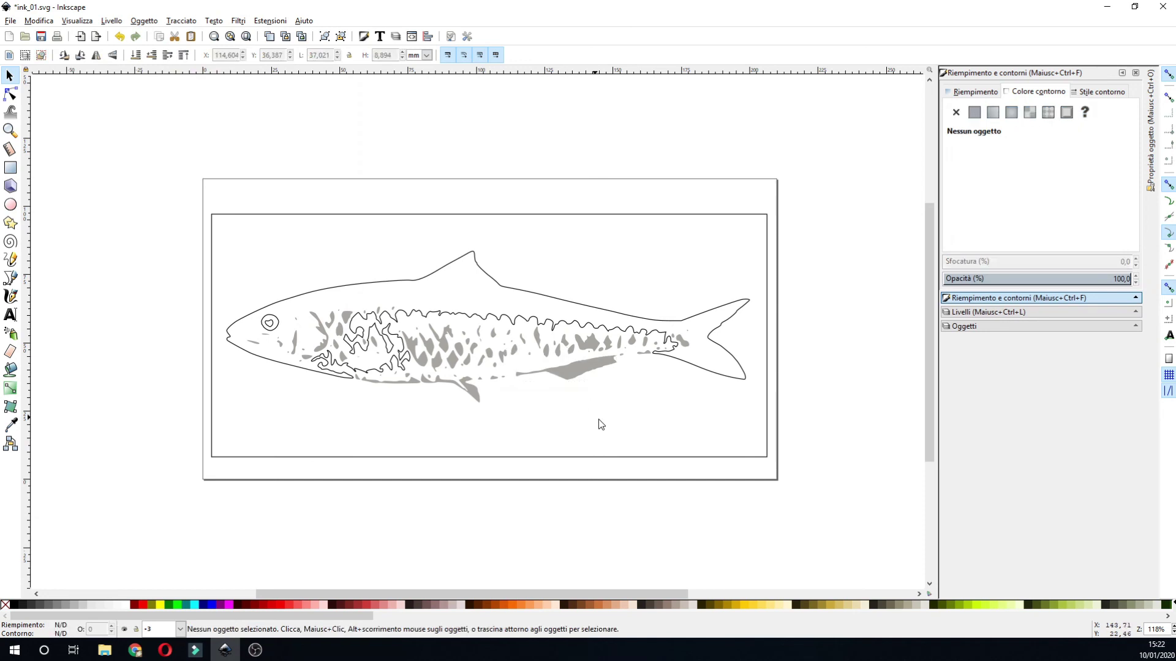
{"action": "left_click_drag", "start_coordinate": [570, 425], "coordinate": [430, 334]}
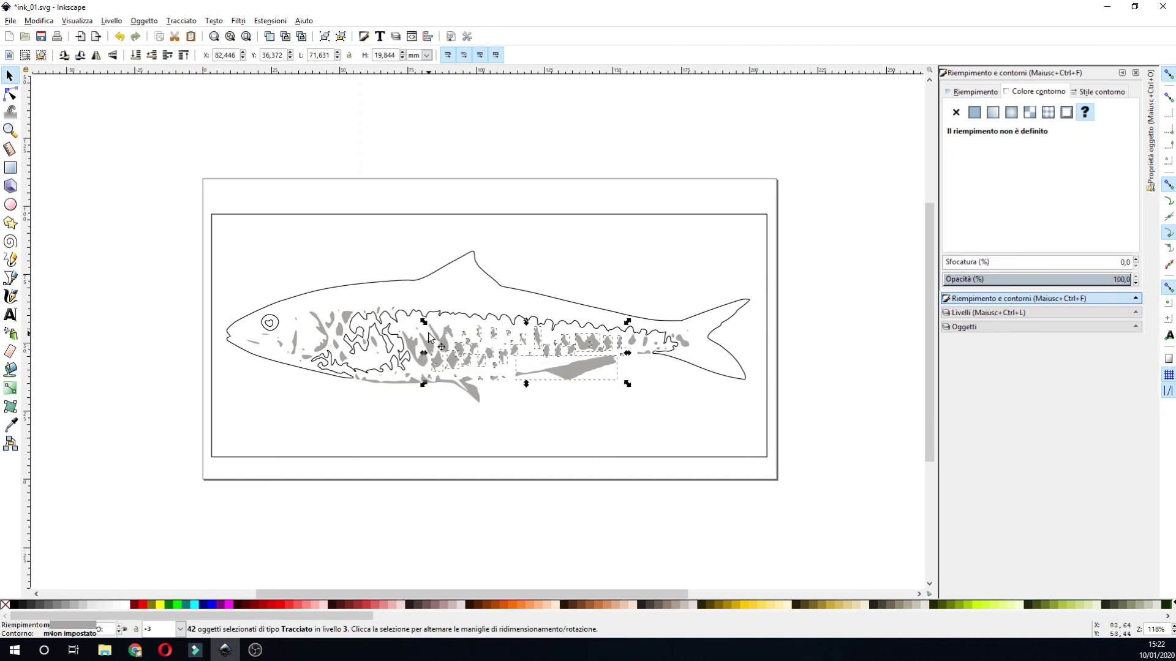
{"action": "left_click", "coordinate": [431, 342], "text": "shift"}
{"action": "left_click", "coordinate": [412, 351], "text": "shift"}
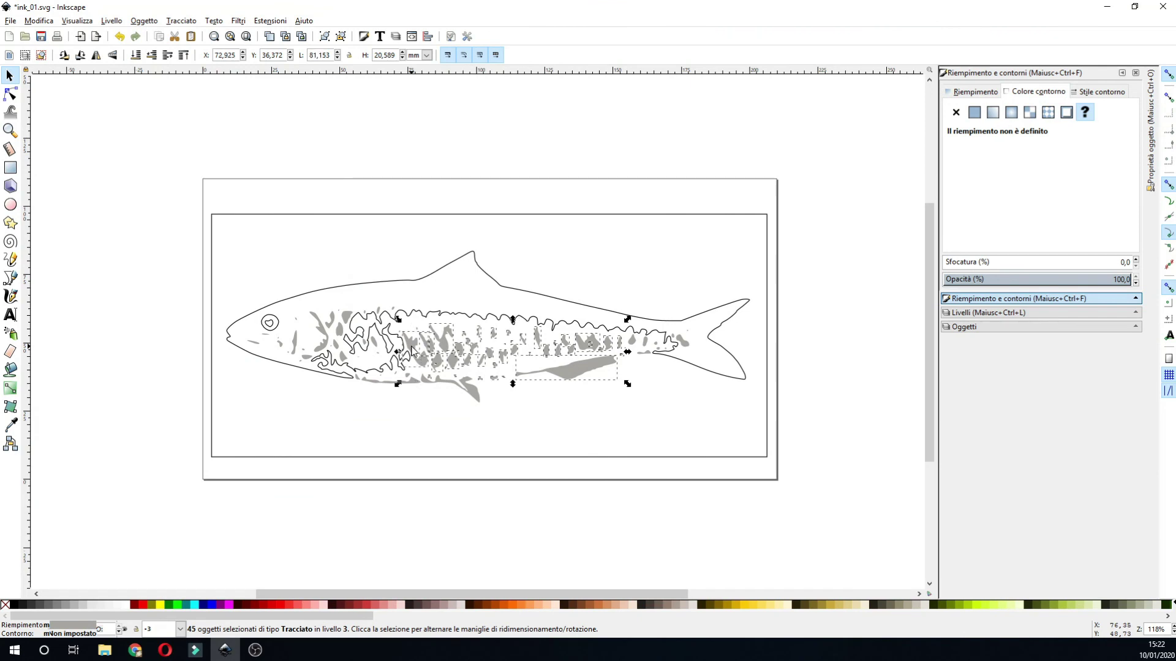
{"action": "right_click", "coordinate": [413, 351]}
{"action": "left_click", "coordinate": [483, 501]}
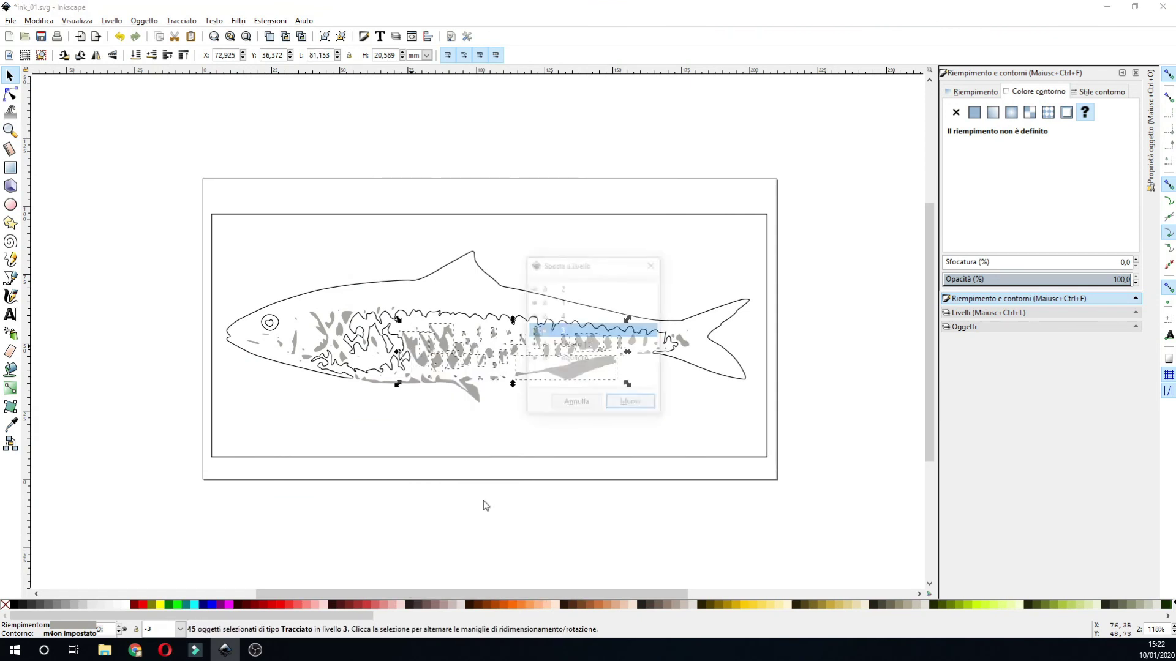
{"action": "left_click", "coordinate": [563, 317]}
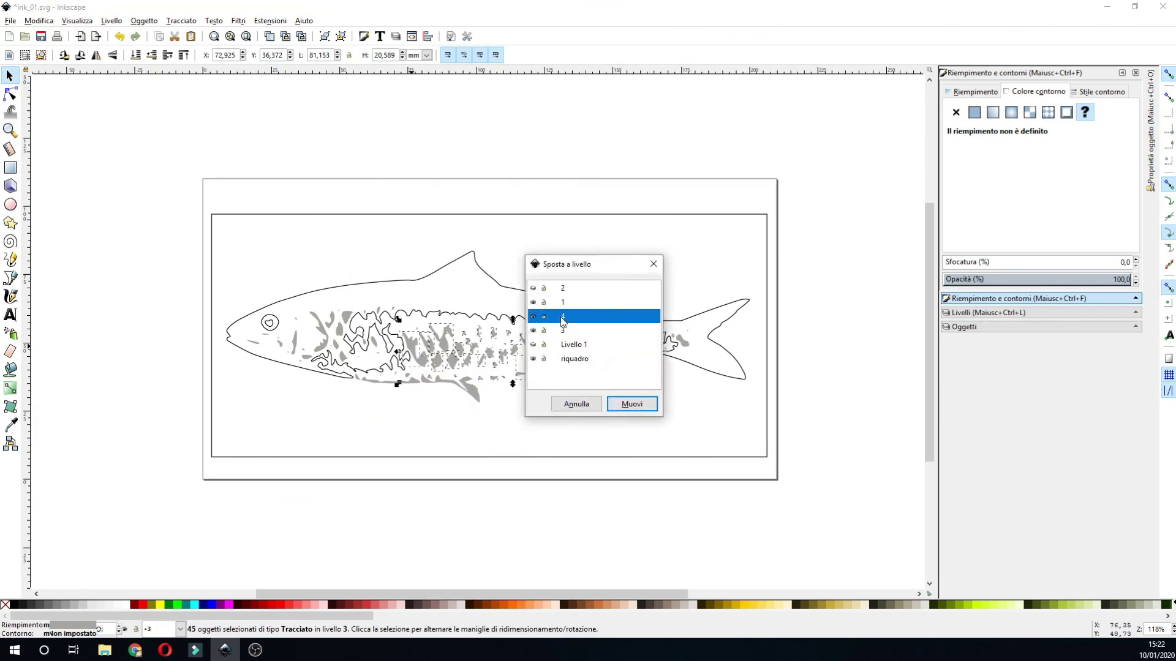
{"action": "left_click", "coordinate": [633, 412]}
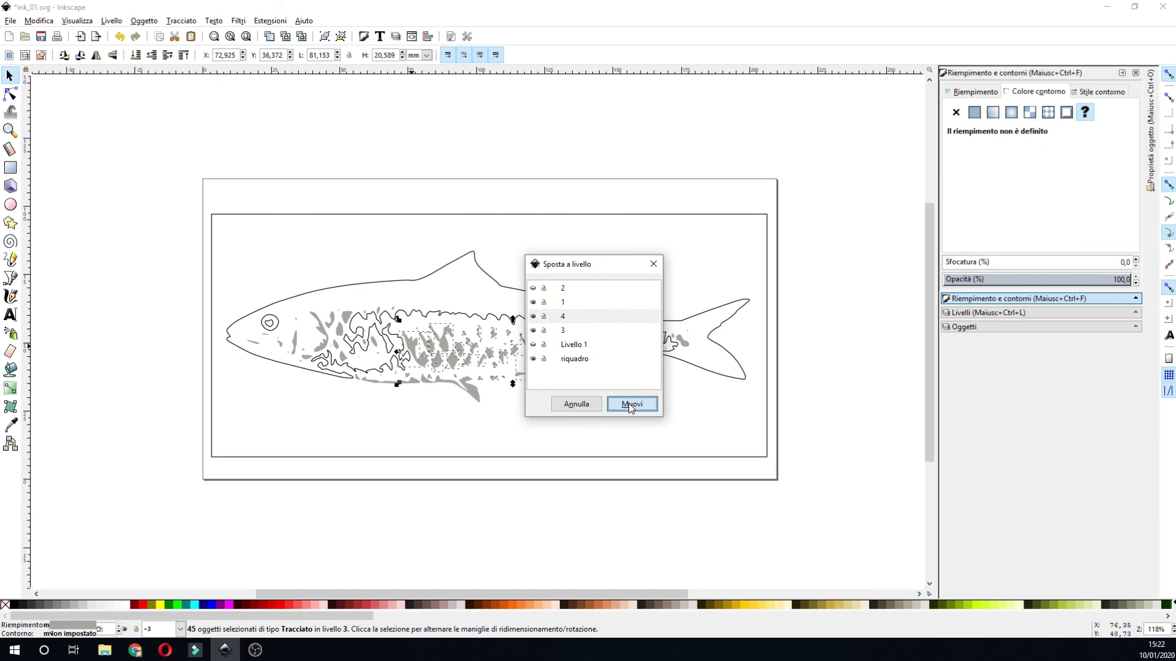
{"action": "left_click", "coordinate": [654, 265]}
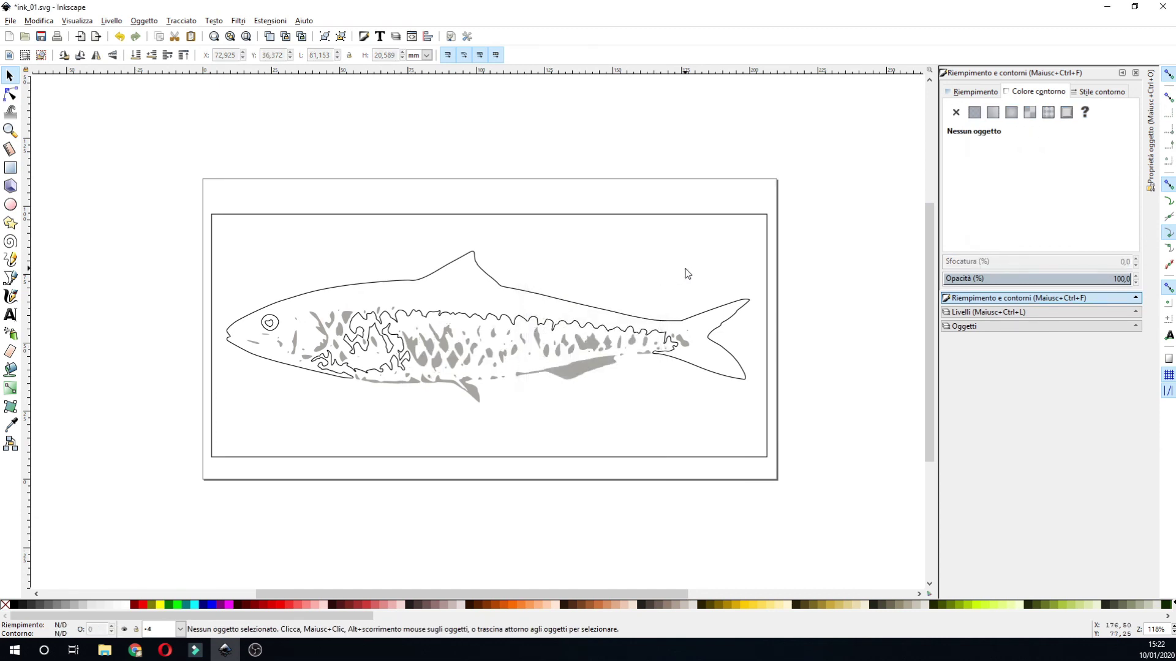
{"action": "left_click", "coordinate": [977, 311]}
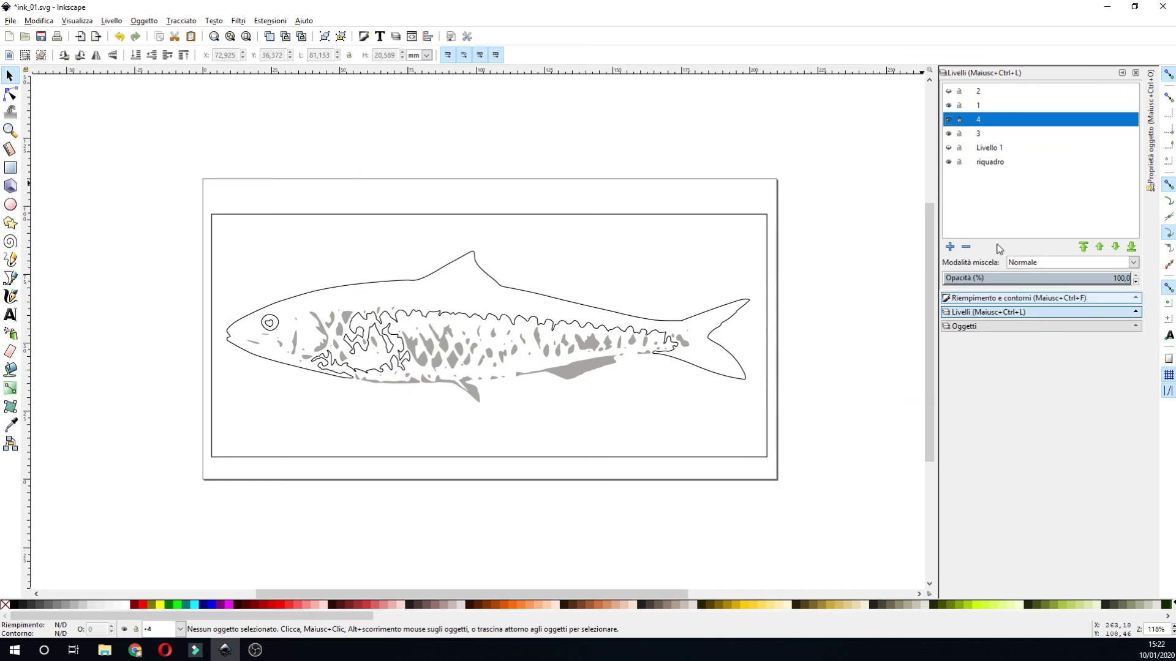
- Move the frame rectangle onto the riquadro layer
{"action": "left_click", "coordinate": [948, 133]}
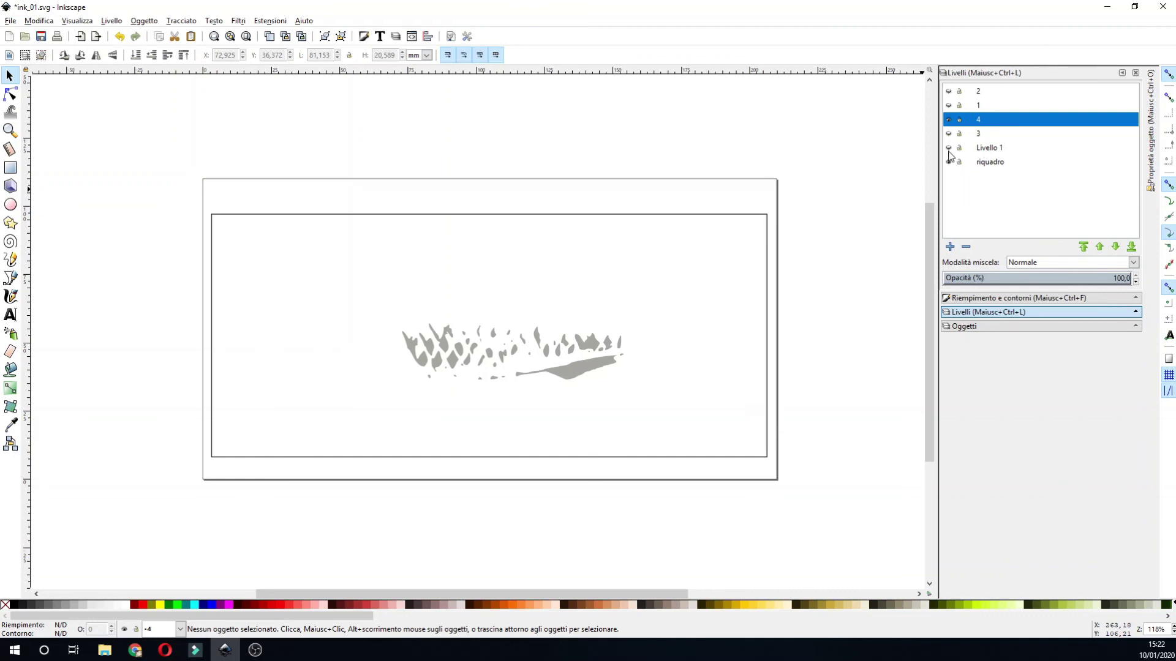
{"action": "left_click", "coordinate": [949, 135]}
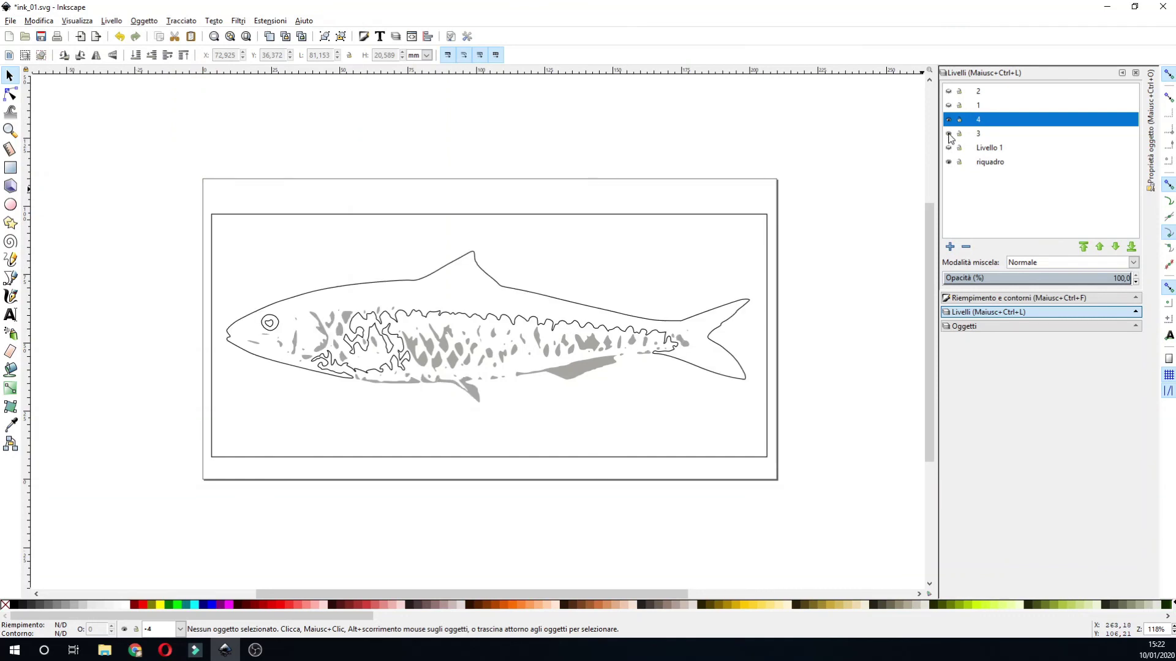
{"action": "left_click", "coordinate": [744, 220]}
{"action": "right_click", "coordinate": [742, 216]}
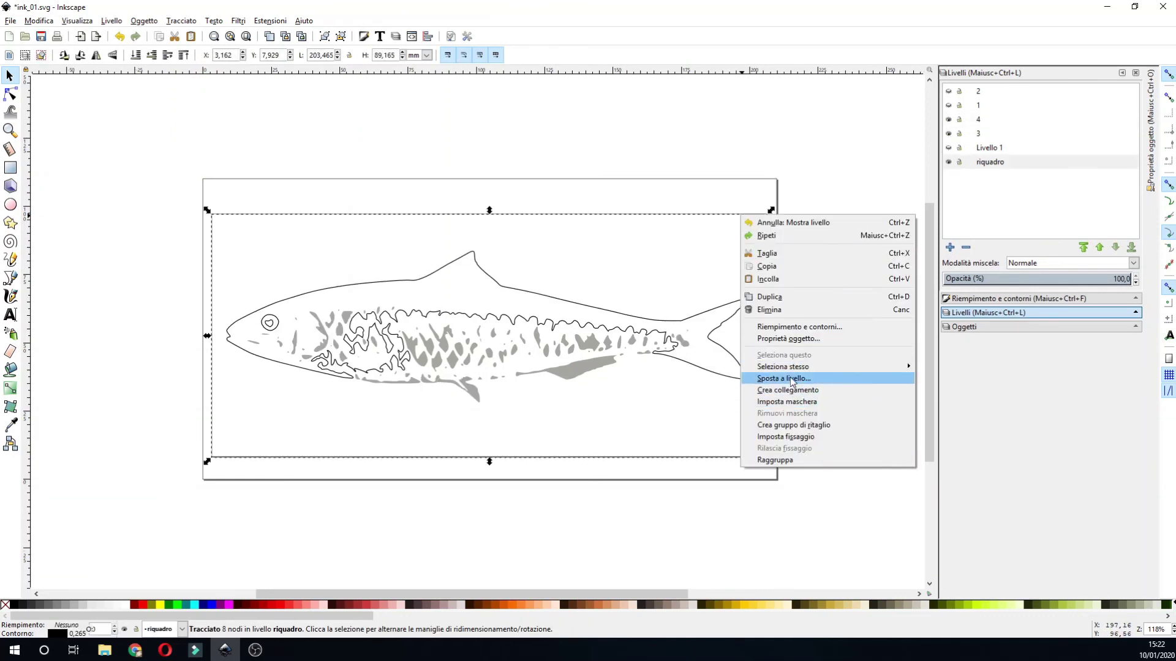
{"action": "left_click", "coordinate": [750, 380]}
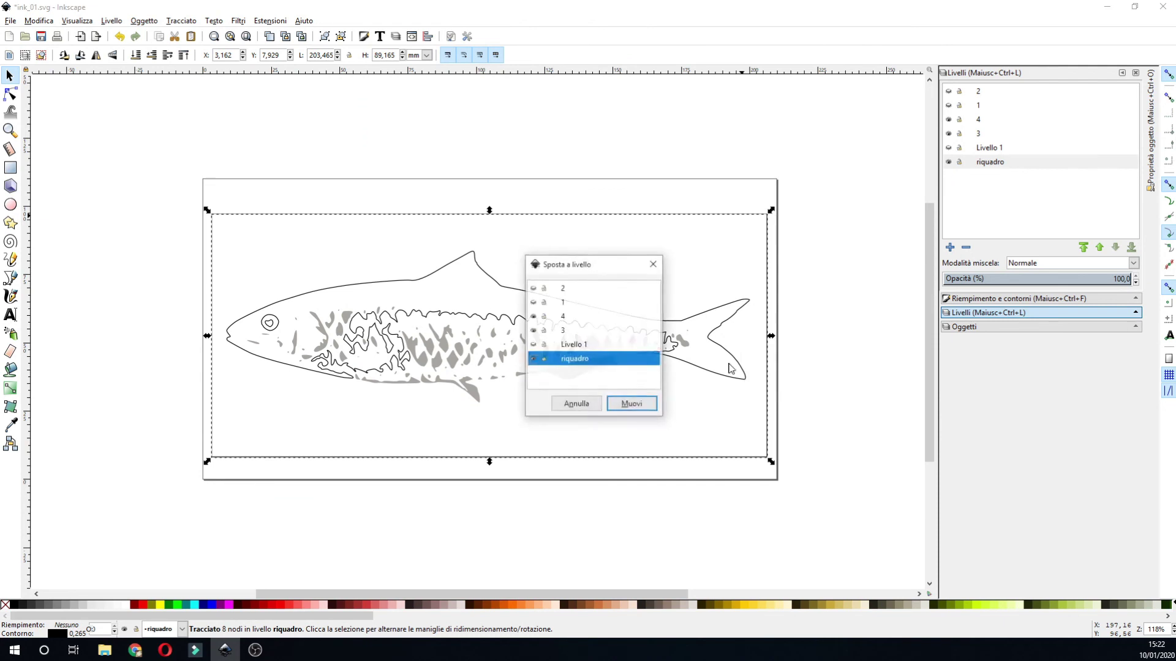
{"action": "left_click", "coordinate": [632, 404]}
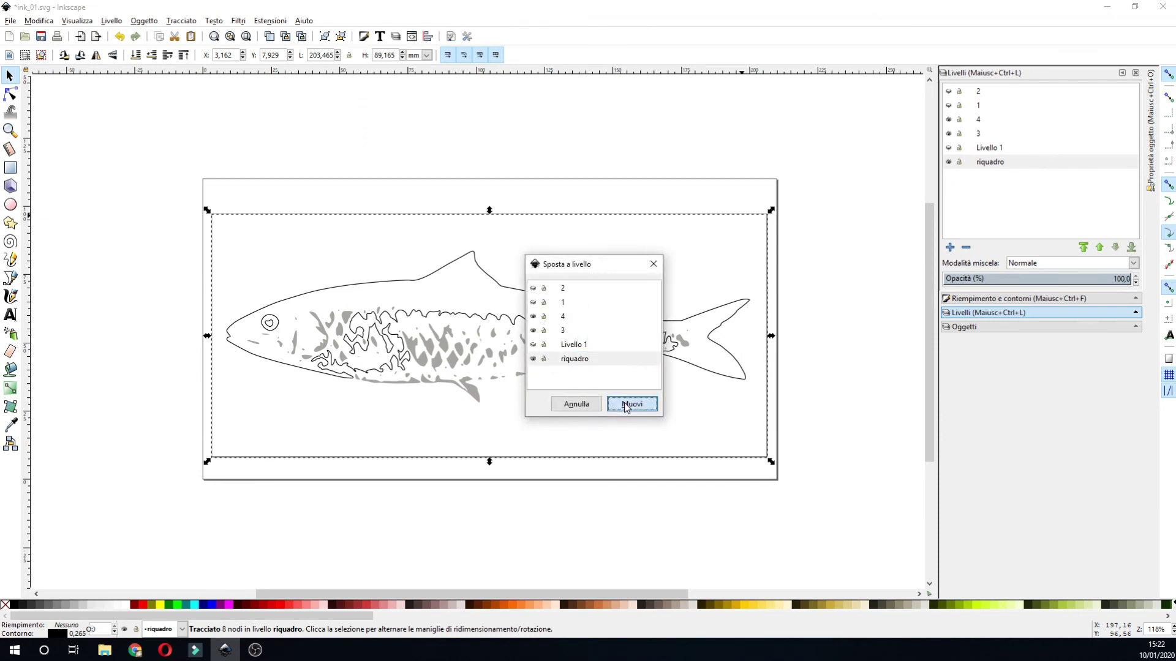
- Hide layer 3 so only the patches and frame show, and save ink_01.svg
{"action": "left_click", "coordinate": [949, 164]}
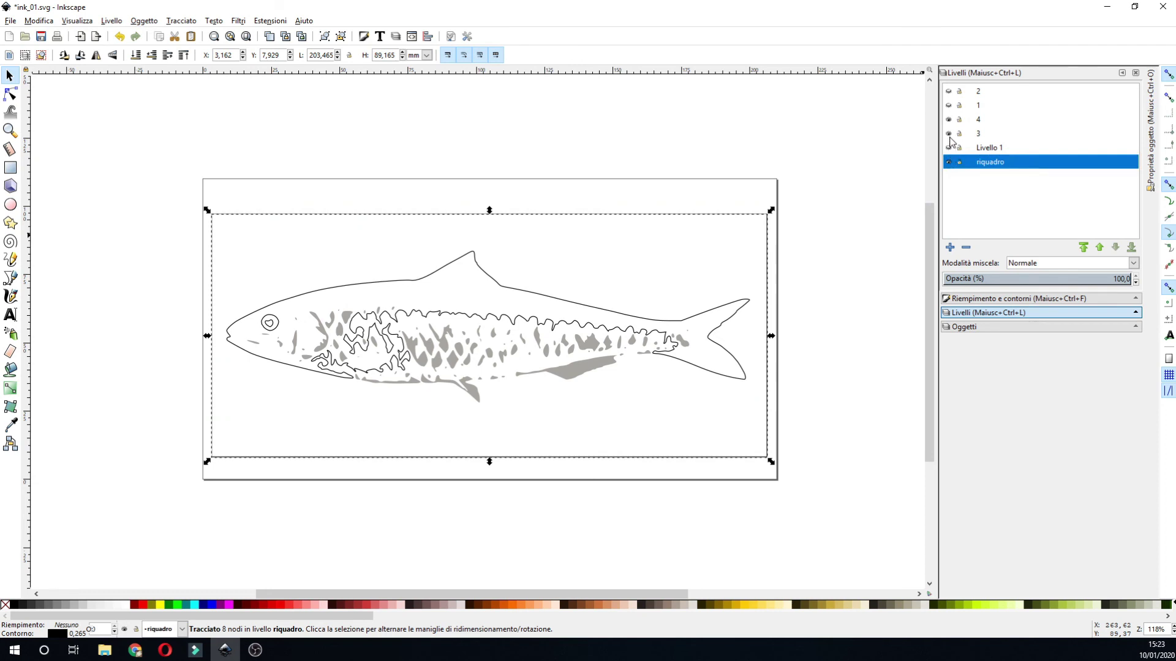
{"action": "left_click", "coordinate": [948, 134]}
{"action": "left_click", "coordinate": [842, 265]}
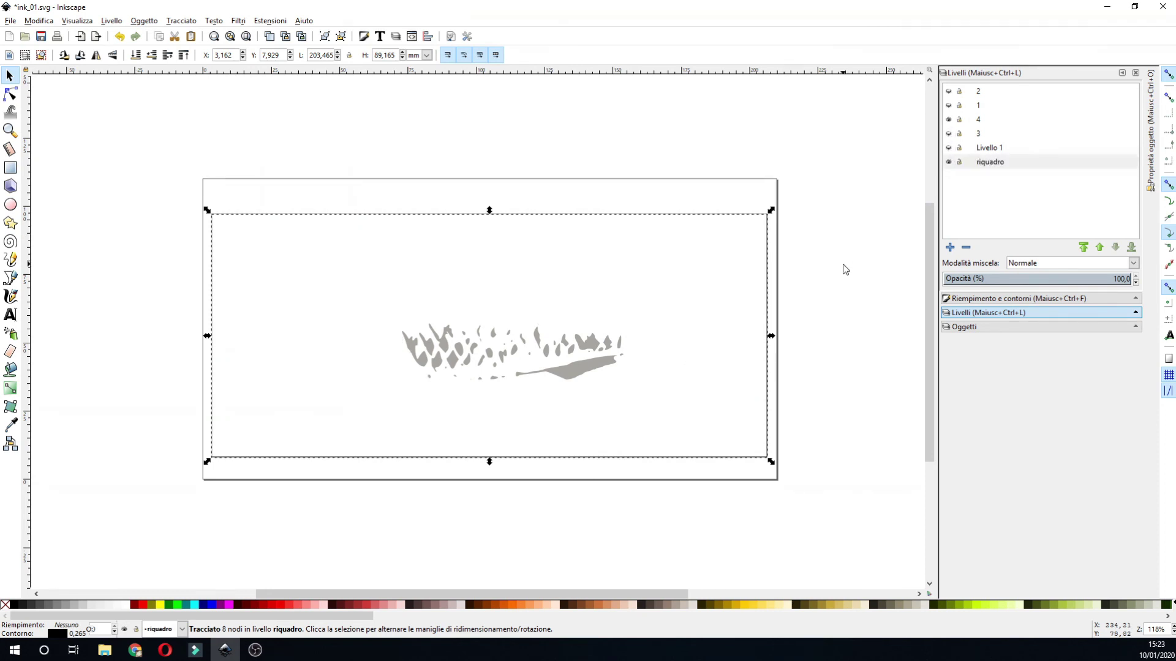
{"action": "left_click", "coordinate": [41, 36]}
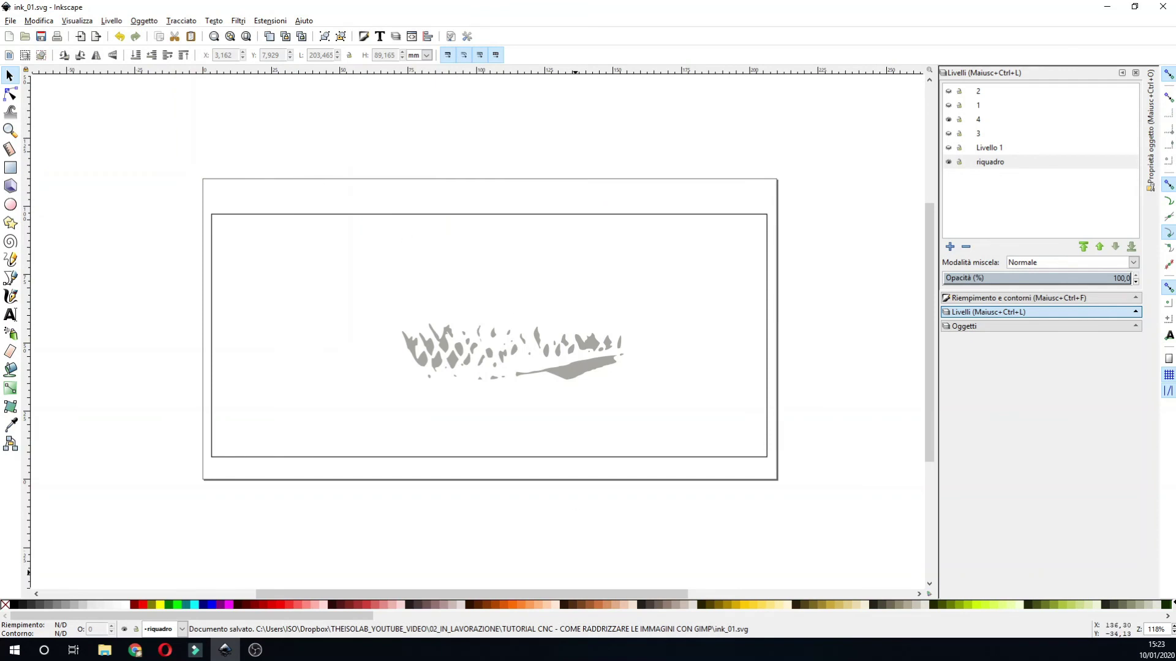
{"action": "left_click", "coordinate": [135, 649]}
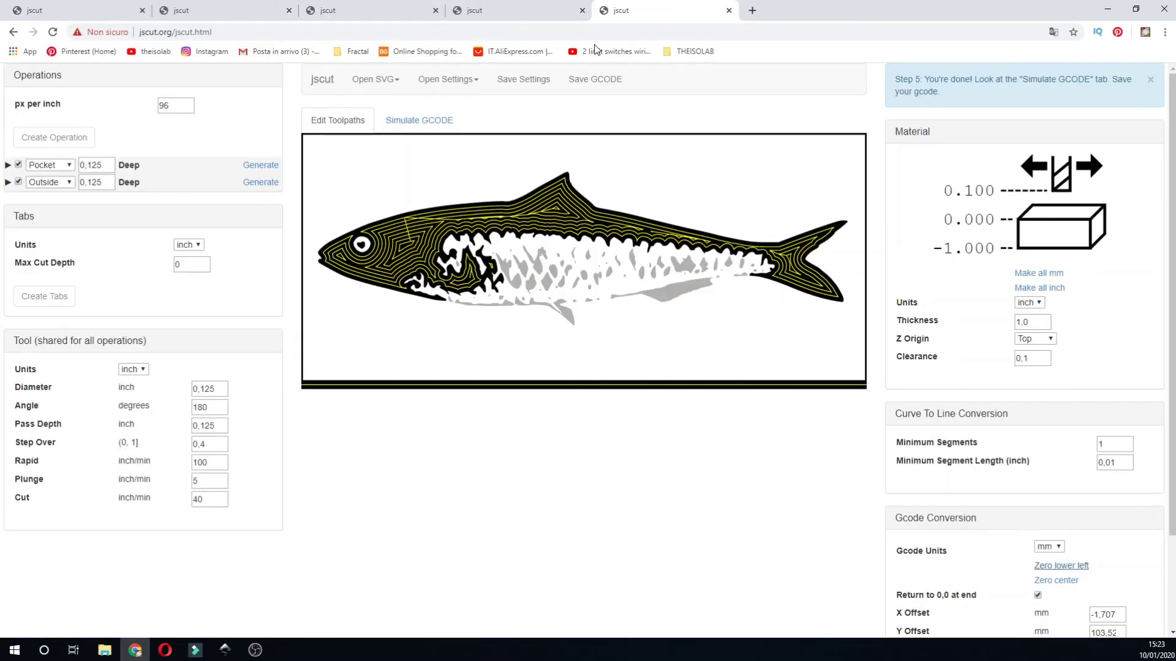
- Start a new jscut session and load ink_01.svg from the local computer
{"action": "left_click", "coordinate": [334, 83]}
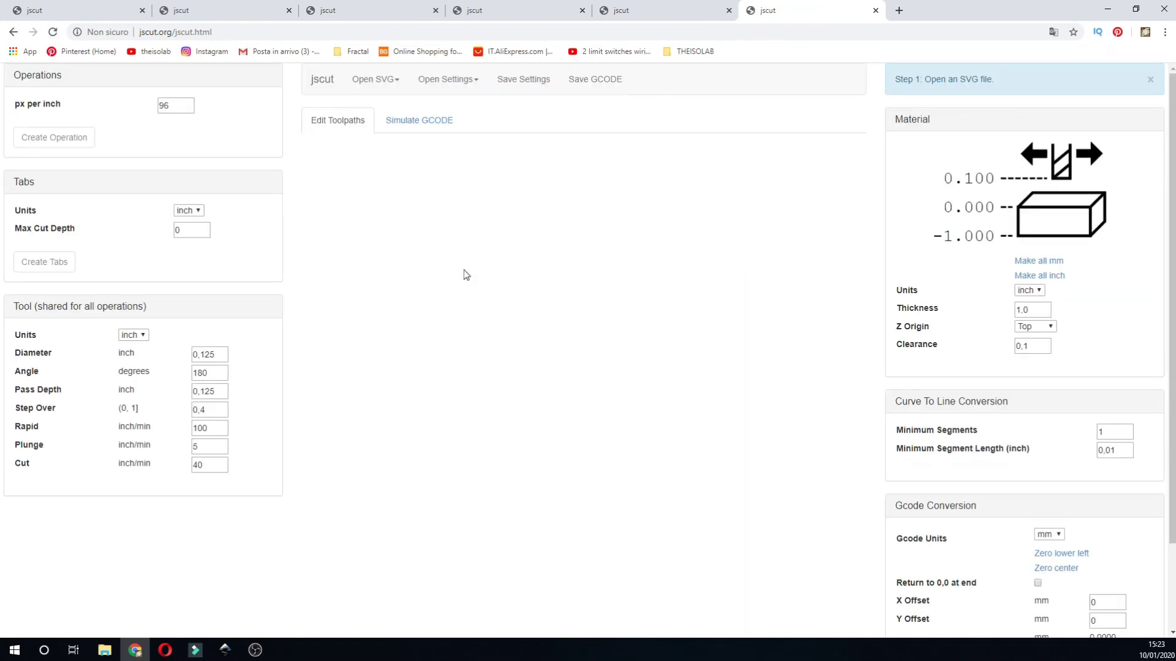
{"action": "left_click", "coordinate": [376, 80]}
{"action": "left_click", "coordinate": [376, 107]}
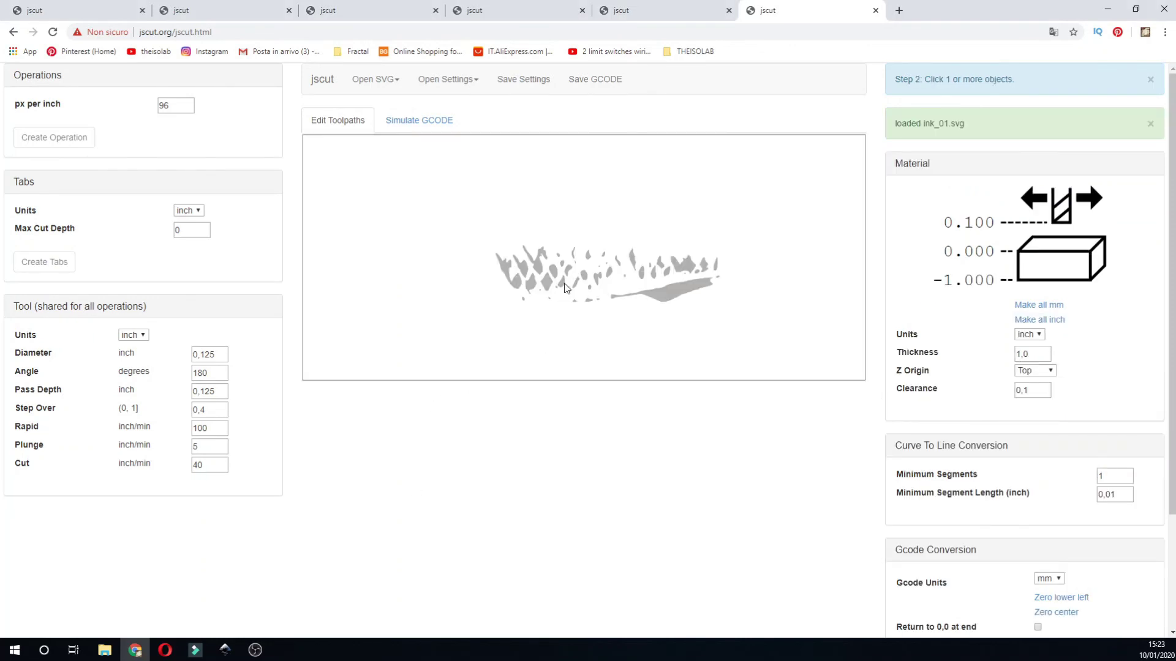
- Select the long lower grey patch plus the small patches and generate a Pocket toolpath
{"action": "left_click", "coordinate": [666, 299]}
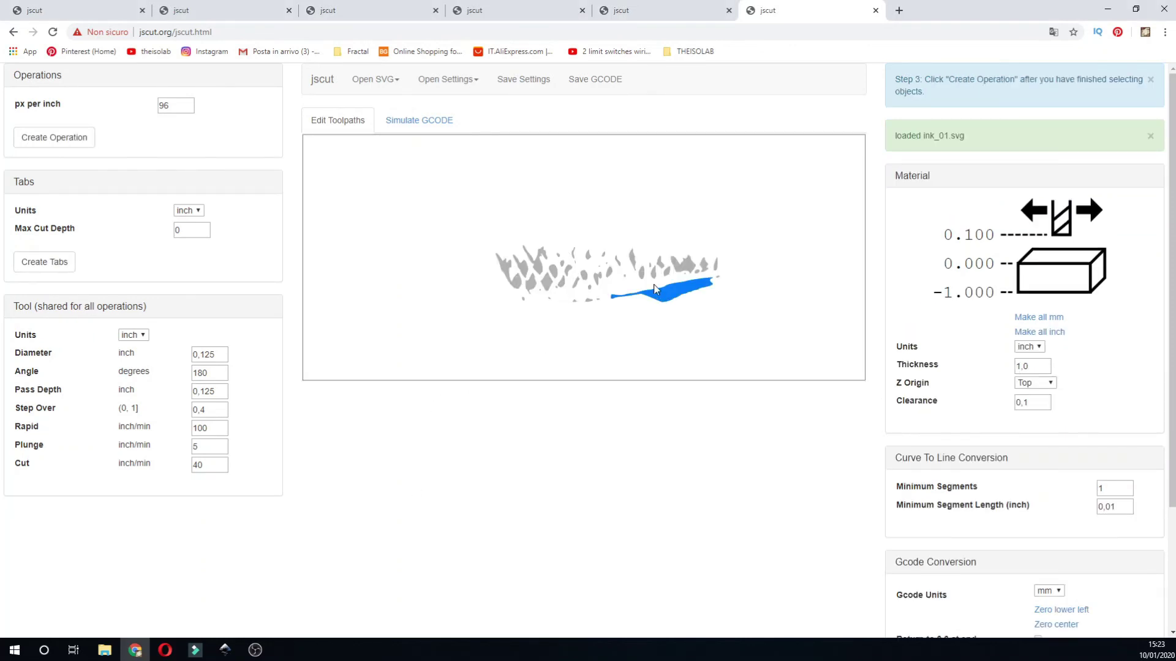
{"action": "left_click", "coordinate": [640, 272]}
{"action": "left_click", "coordinate": [610, 273]}
{"action": "left_click", "coordinate": [583, 275]}
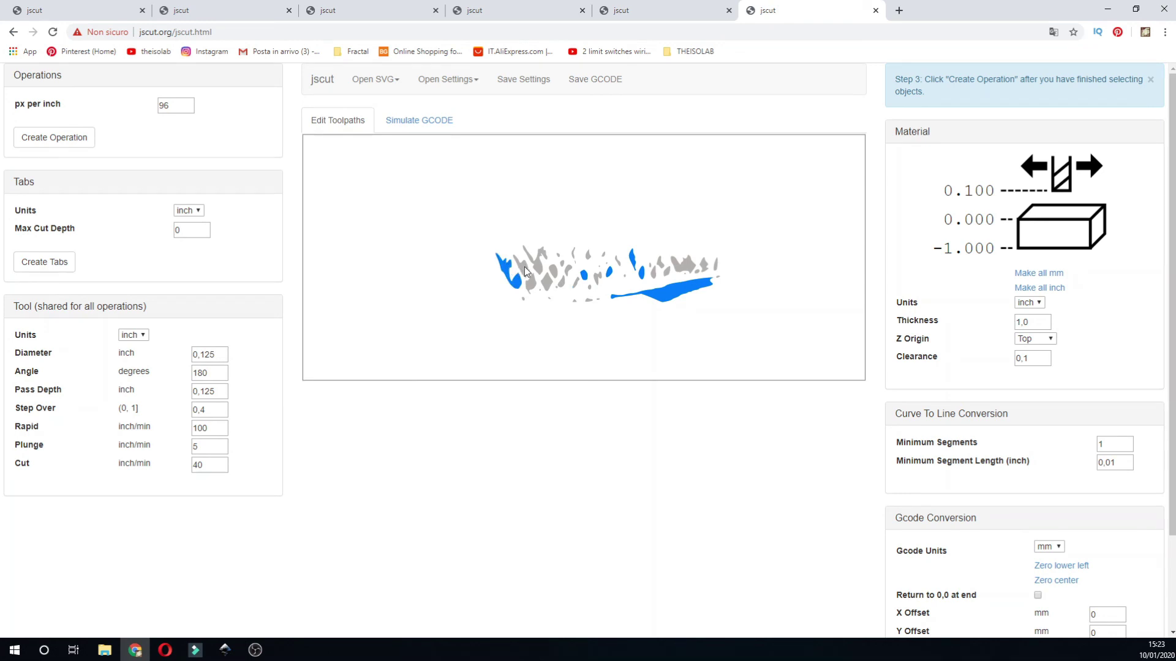
{"action": "left_click", "coordinate": [544, 286]}
{"action": "left_click", "coordinate": [76, 139]}
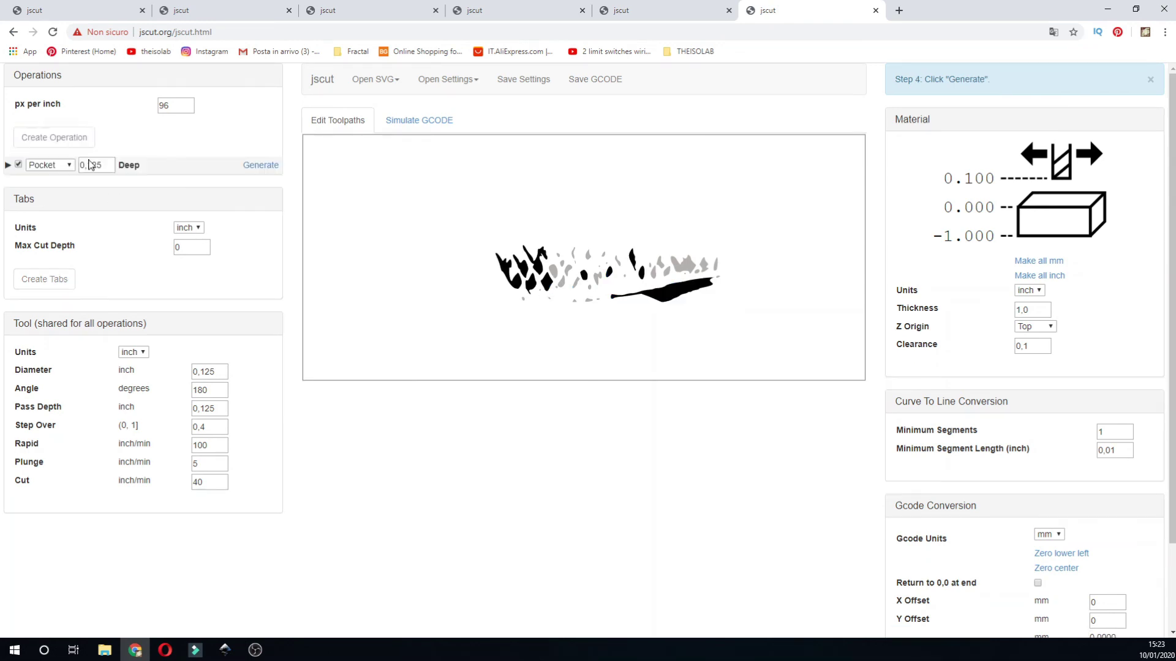
{"action": "left_click", "coordinate": [275, 168]}
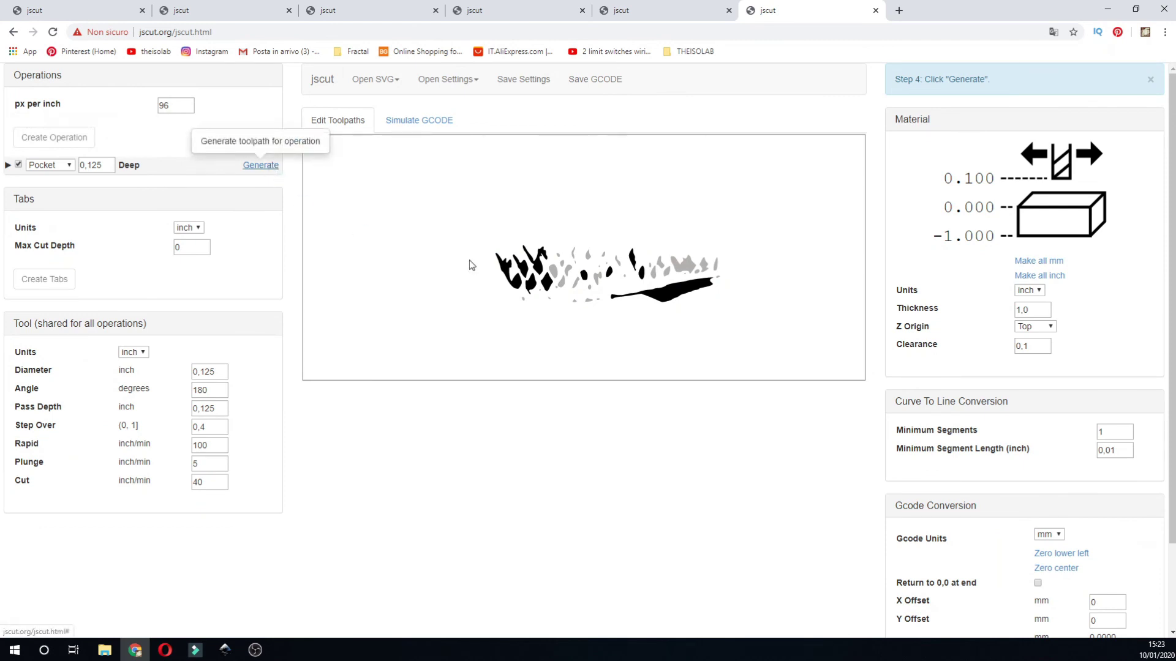
- Add a second operation for the frame shape, set to Outside cut, then return to Inkscape
{"action": "left_click", "coordinate": [496, 379]}
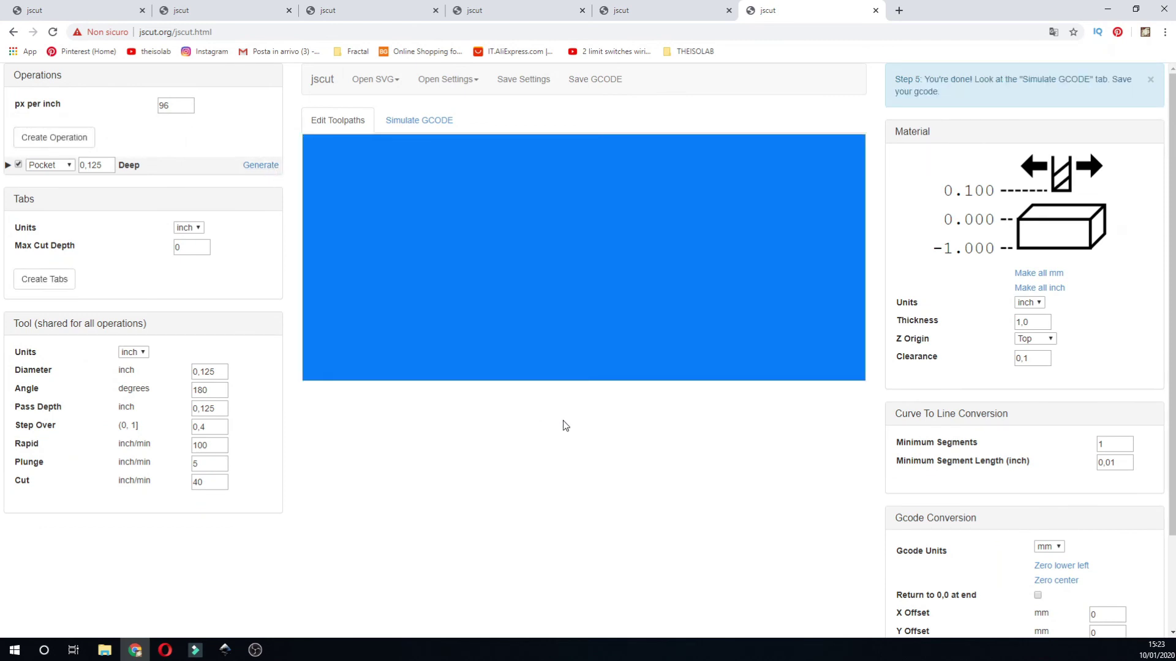
{"action": "left_click", "coordinate": [57, 139]}
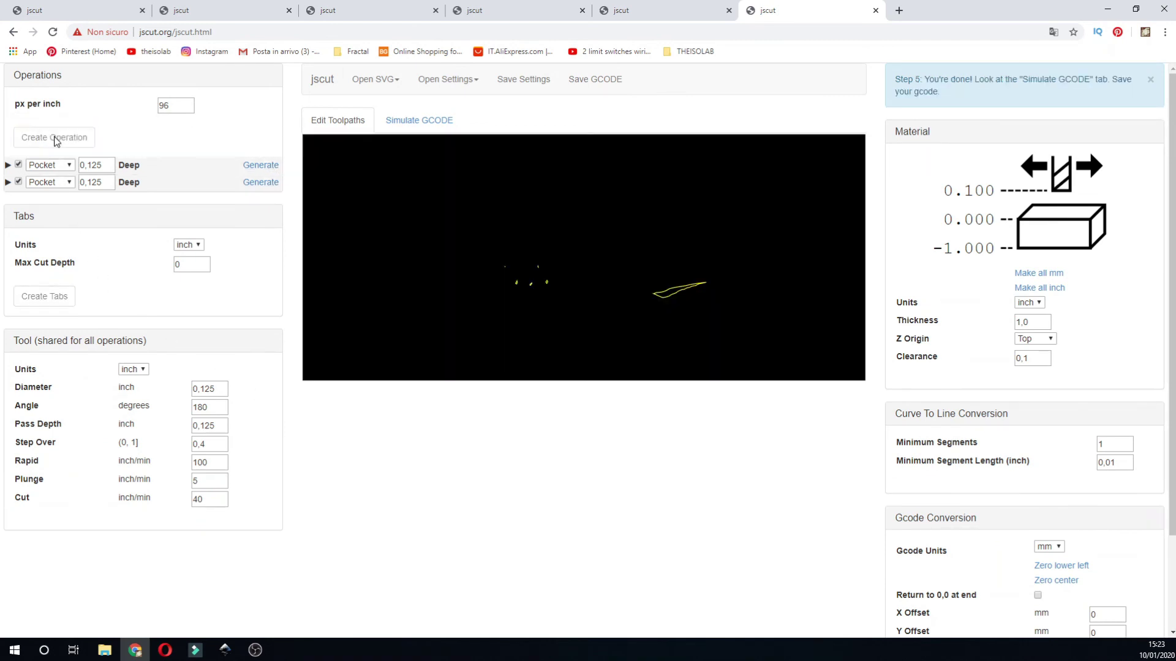
{"action": "left_click", "coordinate": [69, 182]}
{"action": "left_click", "coordinate": [49, 216]}
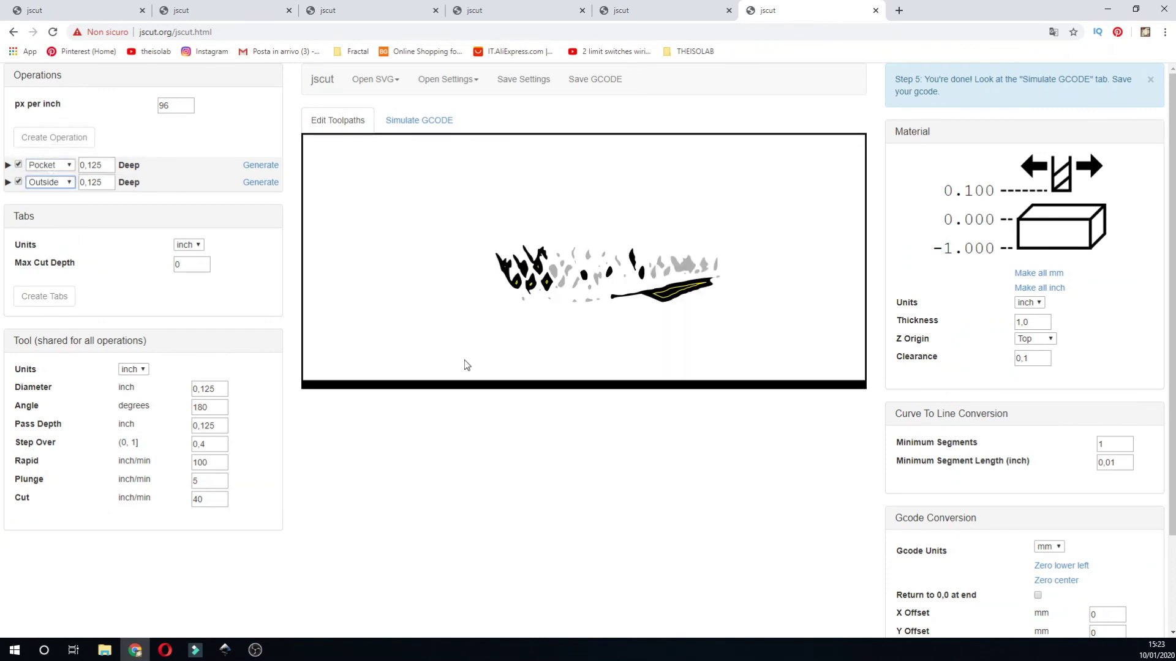
{"action": "left_click", "coordinate": [566, 439]}
{"action": "key", "text": "alt+Tab"}
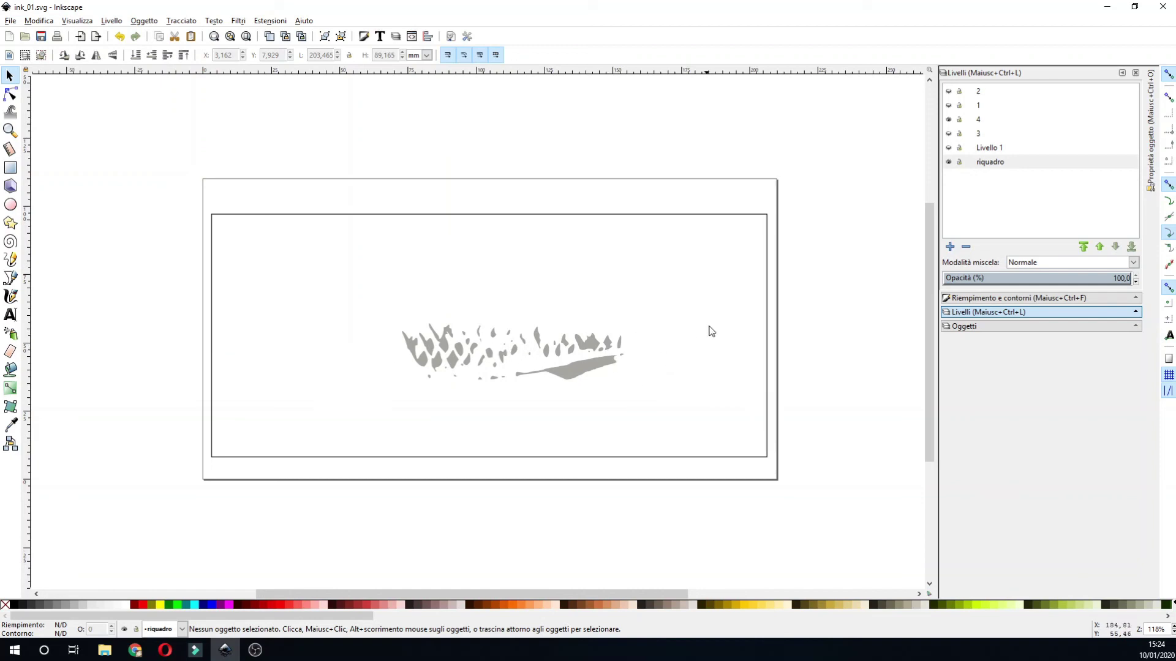
- Show the Livello 1 fish outline layer and hide layer 4's grey patches
{"action": "left_click", "coordinate": [948, 134]}
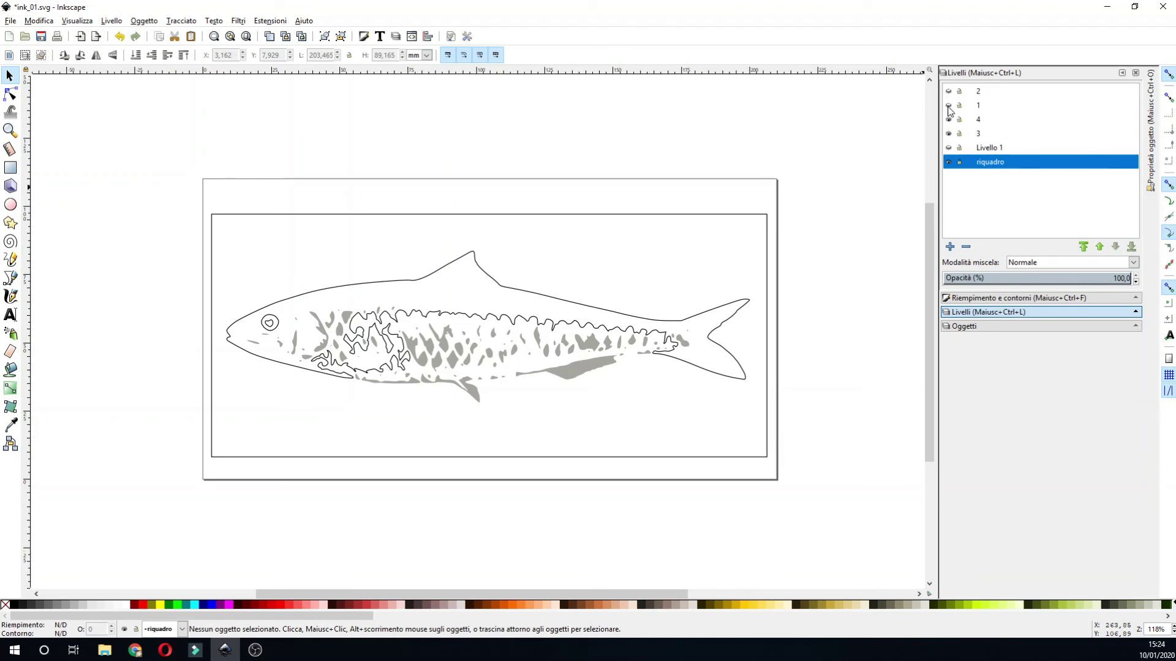
{"action": "left_click", "coordinate": [948, 119]}
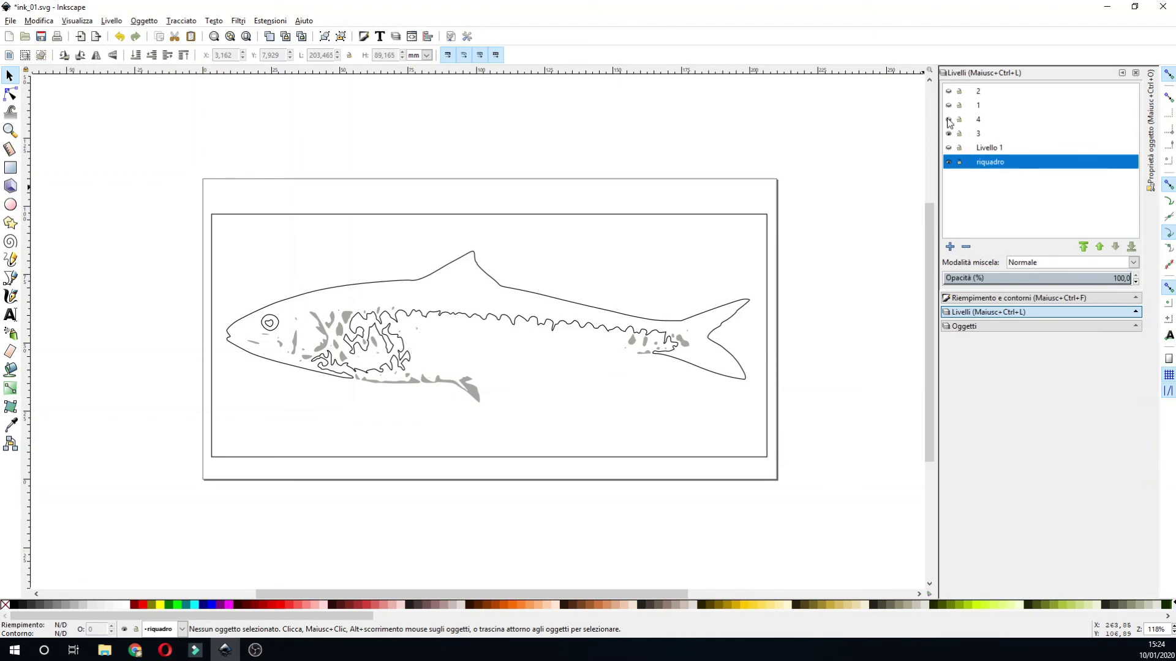